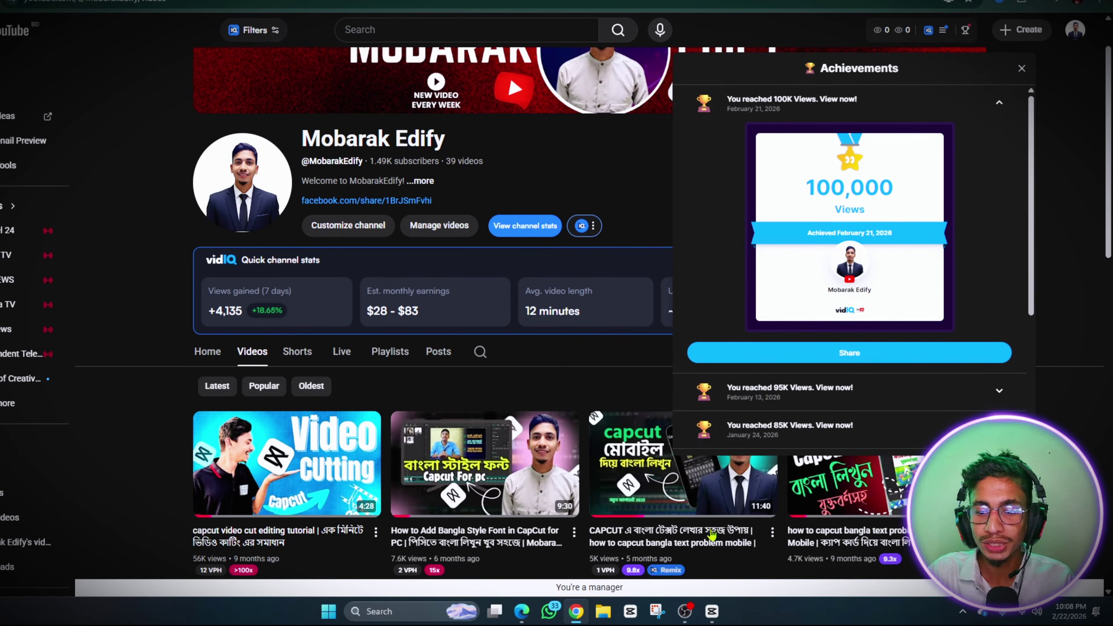
Switch to CapCut and play back the finished edit, examining its text, overlay and audio layers on the timeline
left_click(712, 612)
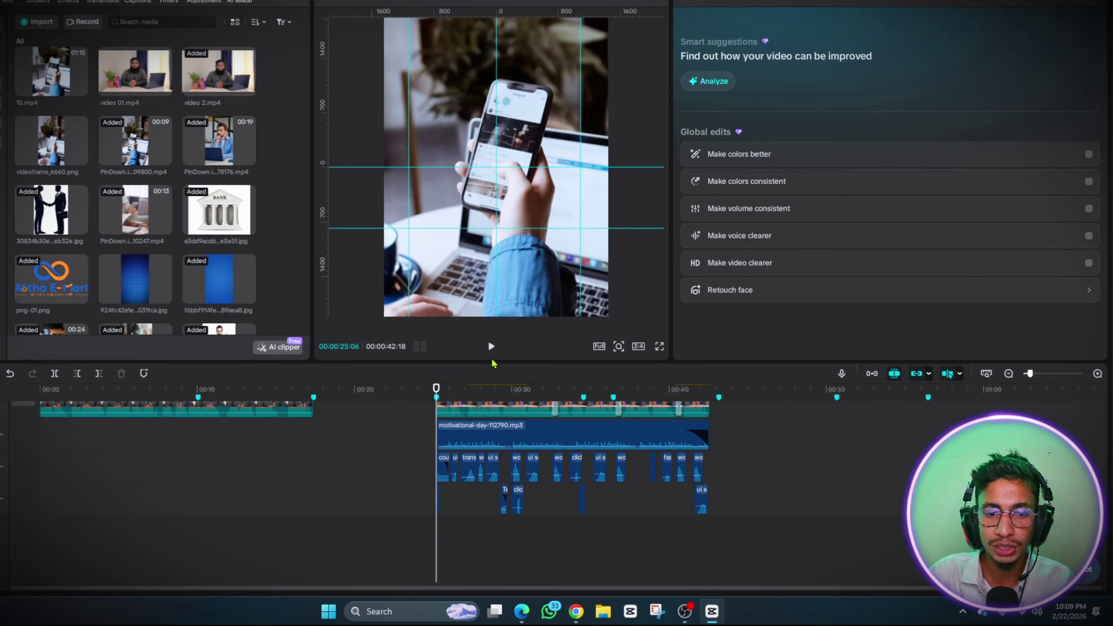
left_click(491, 346)
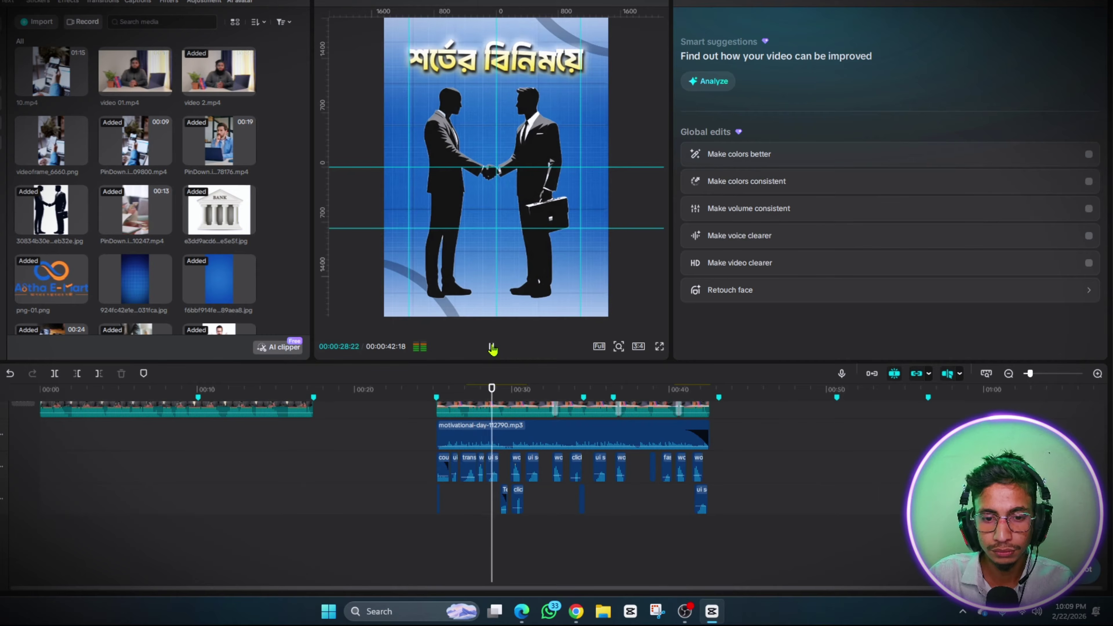
scroll(500, 425, "up", 2)
scroll(500, 425, "up", 3)
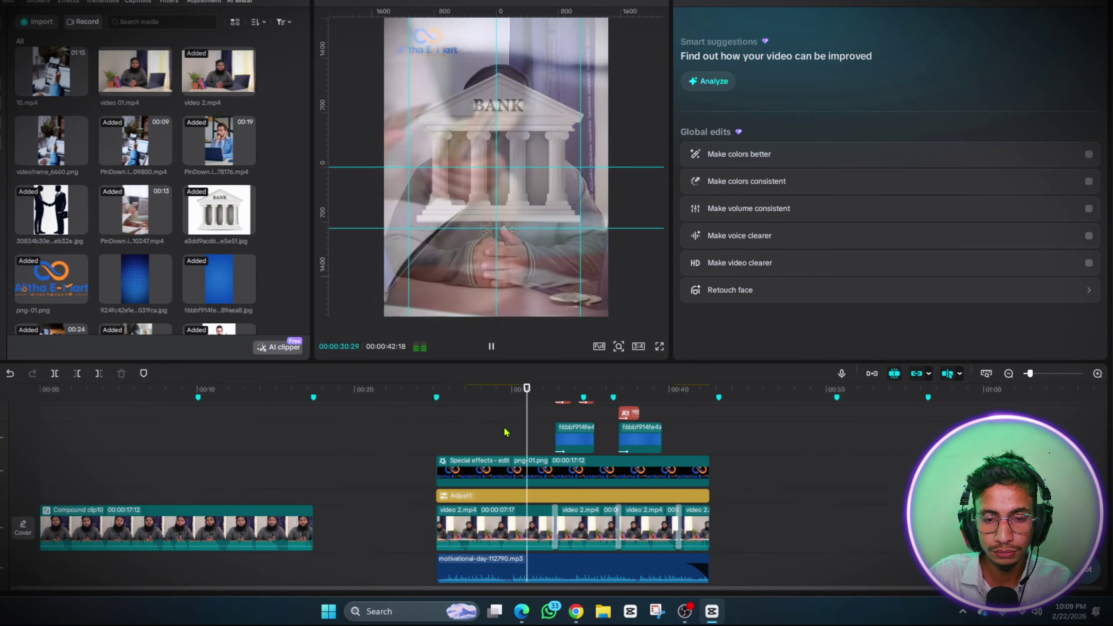
scroll(514, 442, "up", 3)
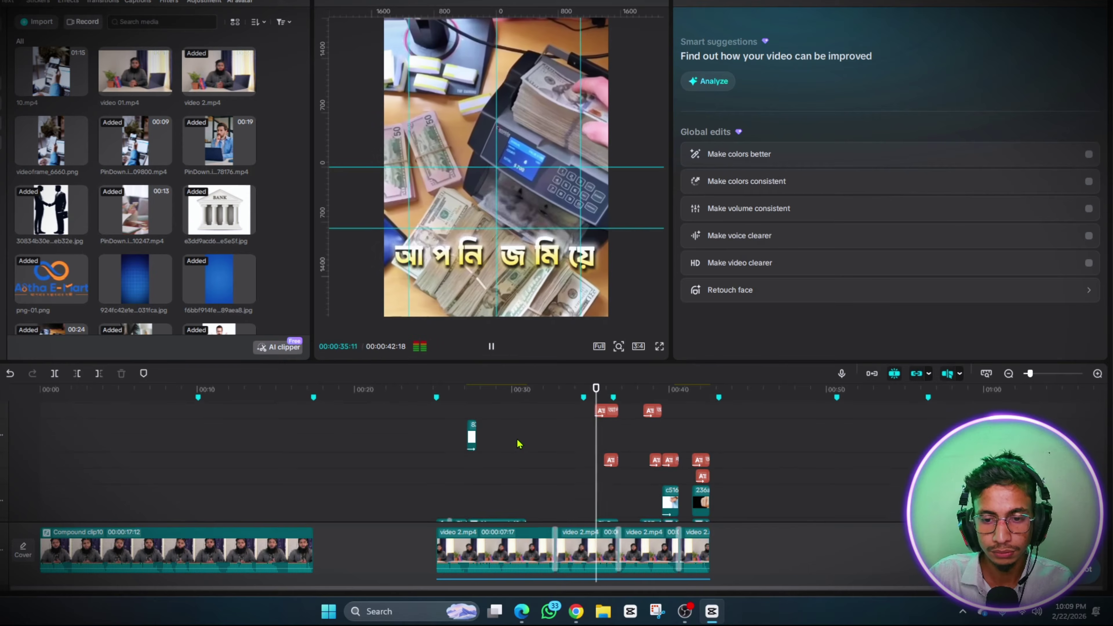
scroll(518, 444, "up", 2)
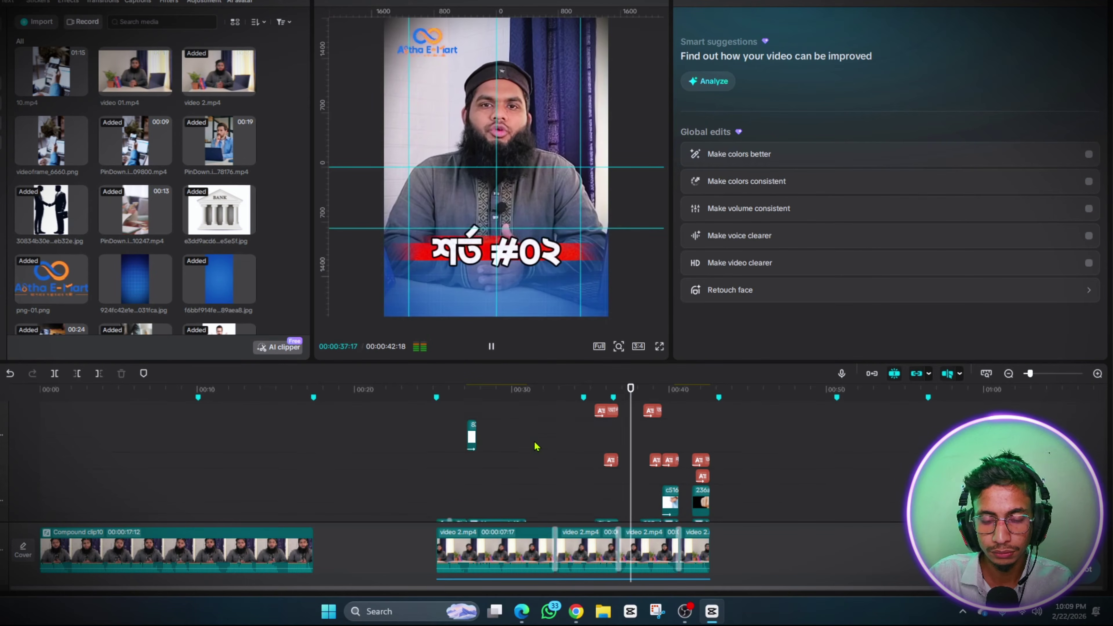
scroll(557, 451, "down", 3)
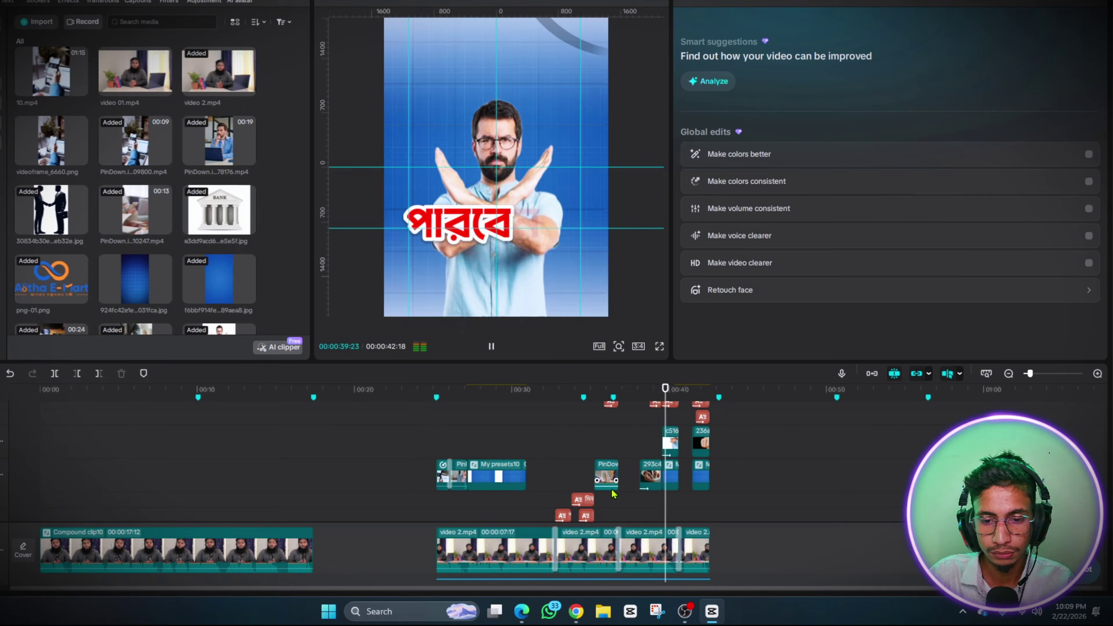
left_click(609, 481)
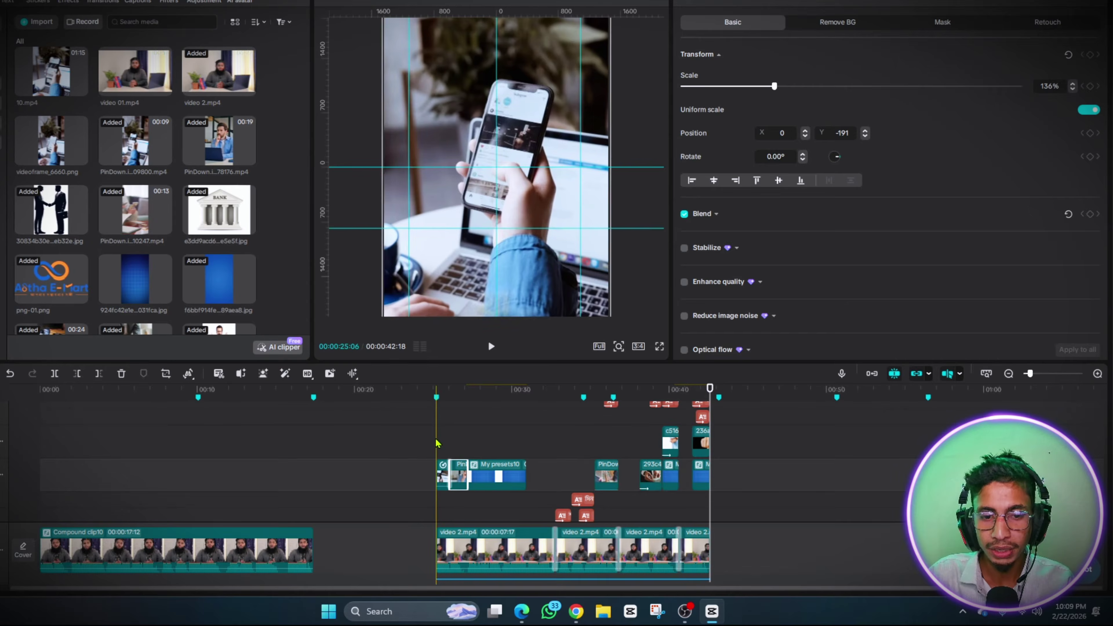
left_click(589, 443)
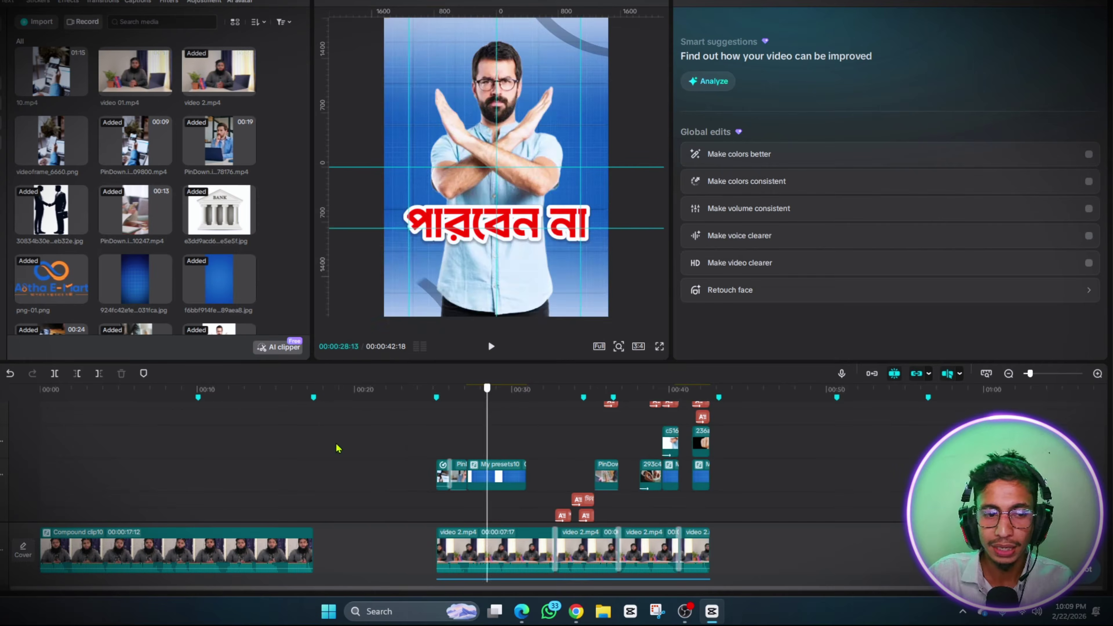
Play the unedited compound clip from the start of the timeline
left_click(39, 390)
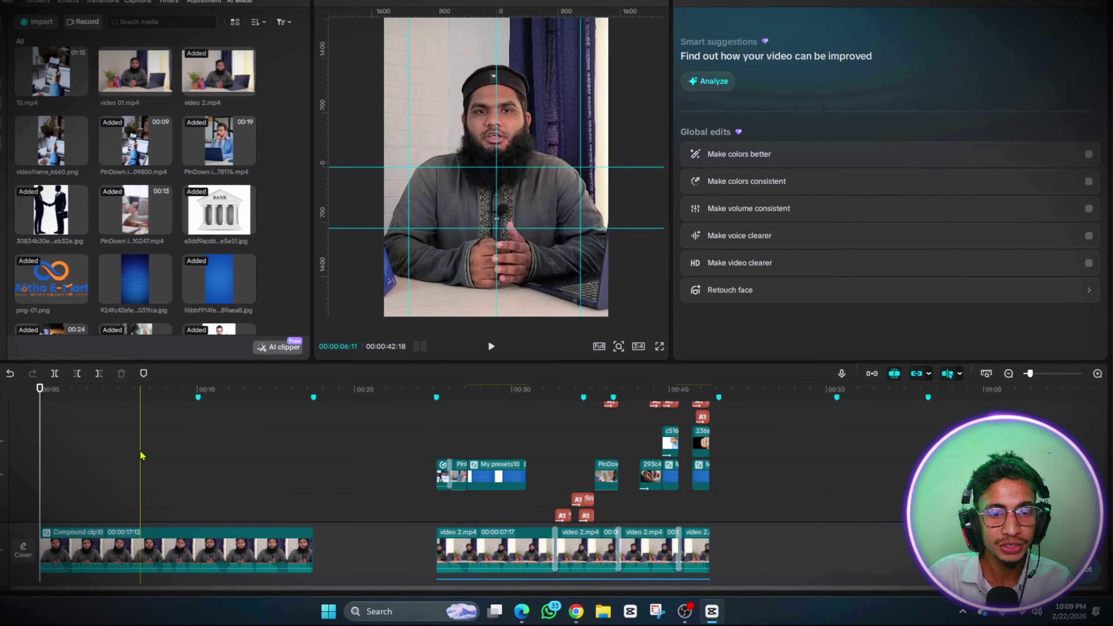
scroll(39, 439, "down", 4)
key("space")
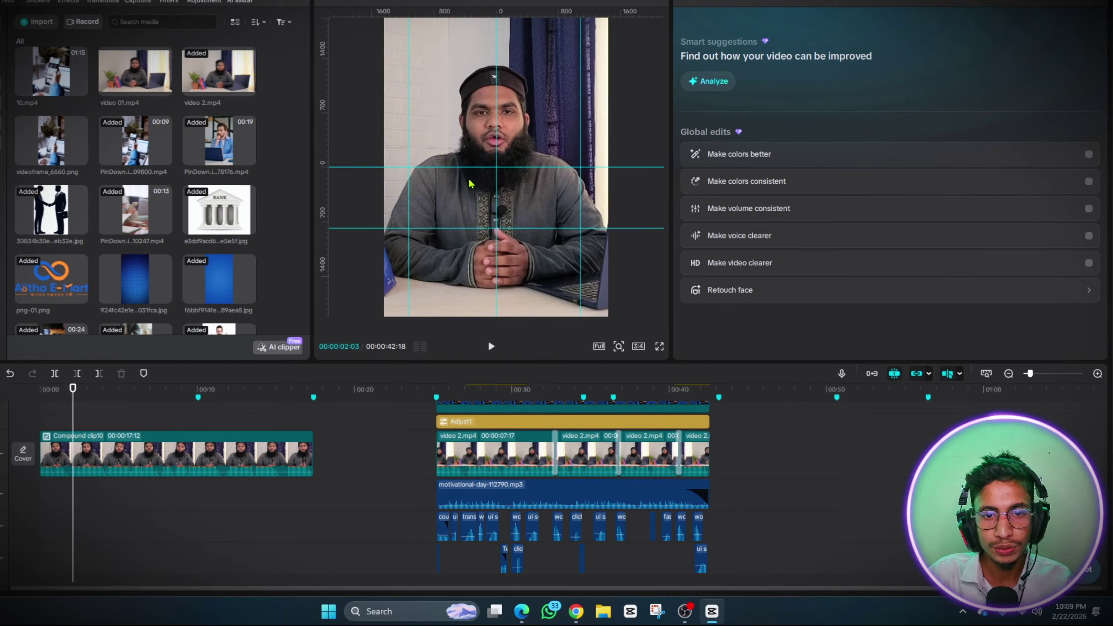
Remove the two horizontal and three vertical guide lines from the preview canvas
left_click_drag(473, 167, 491, 12)
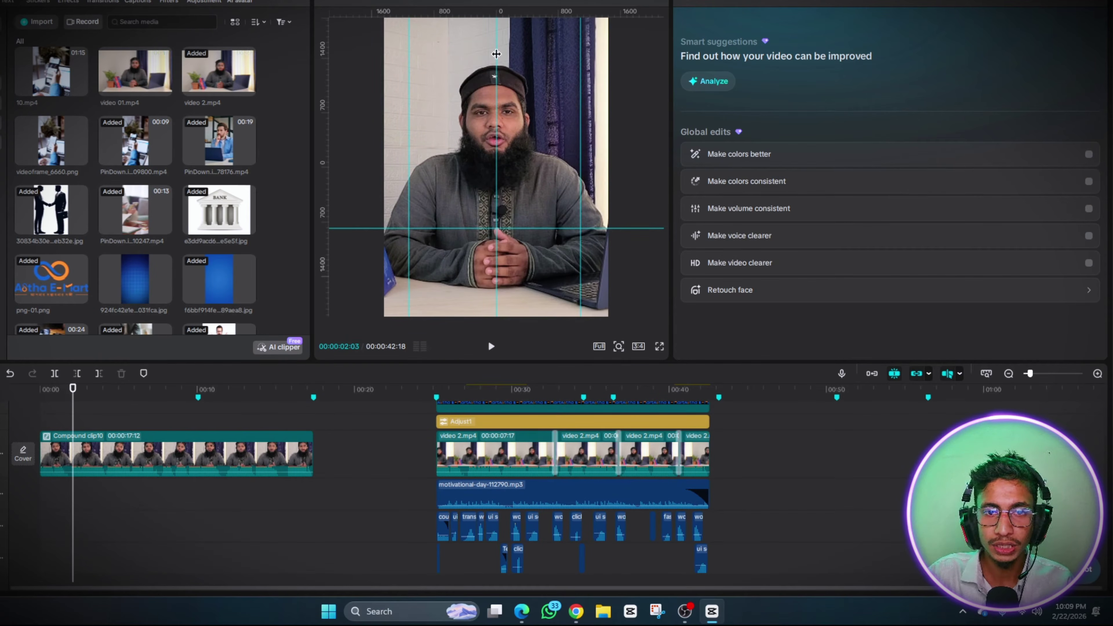
left_click_drag(497, 53, 622, 112)
left_click_drag(581, 70, 701, 134)
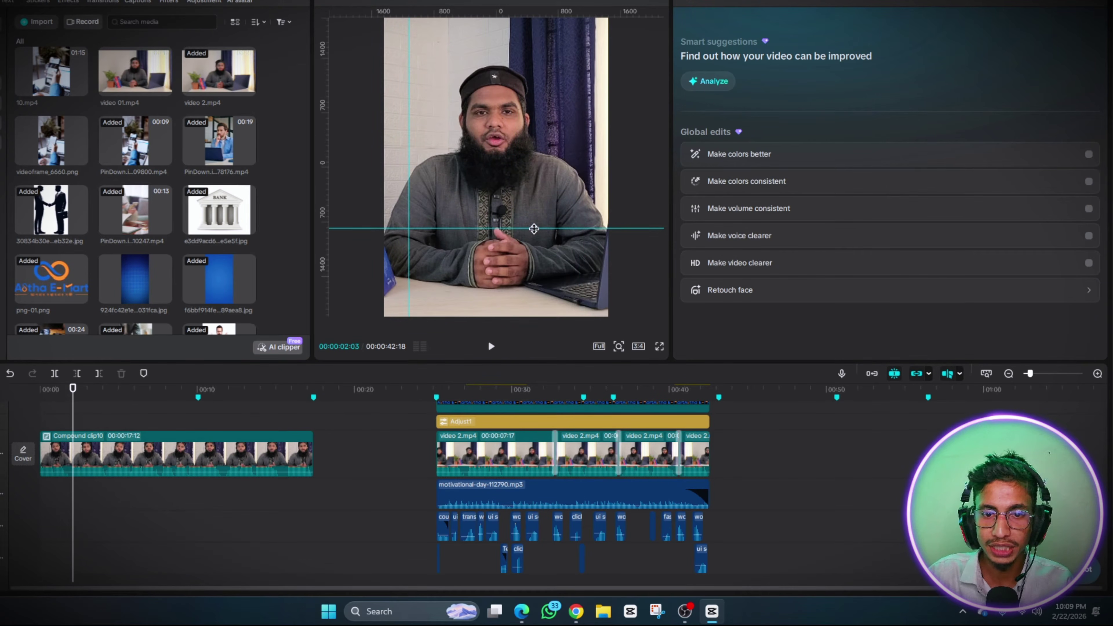
left_click_drag(533, 228, 515, 429)
left_click_drag(406, 136, 247, 229)
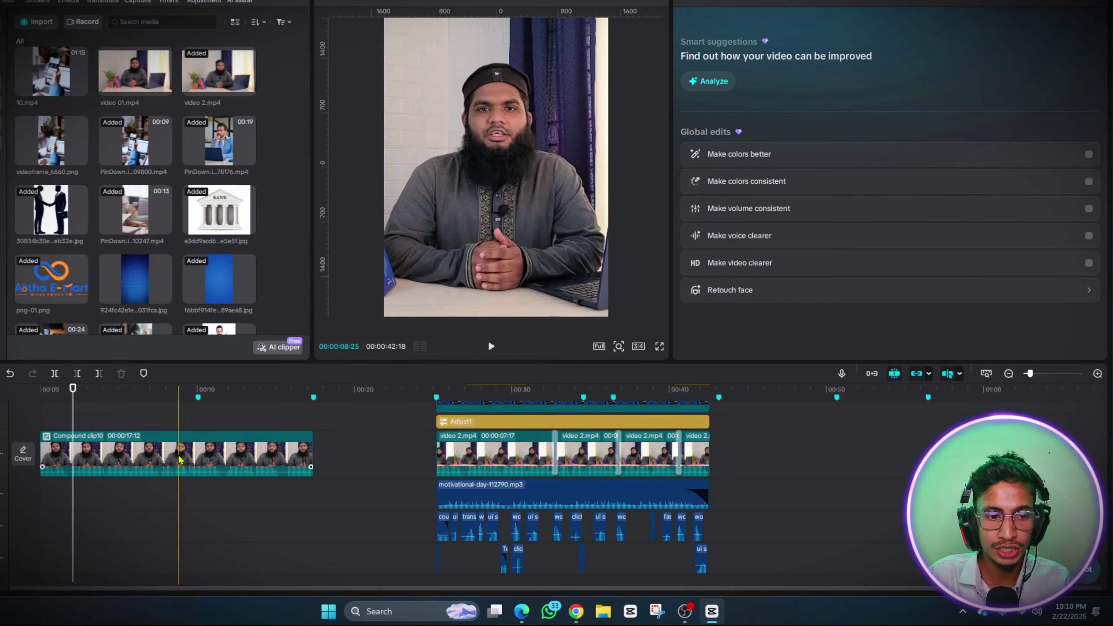
Scale the compound clip at the start of the timeline to 101%
left_click(188, 456)
mouse_move(749, 85)
left_mouse_down()
mouse_move(737, 85)
mouse_move(752, 97)
left_mouse_up()
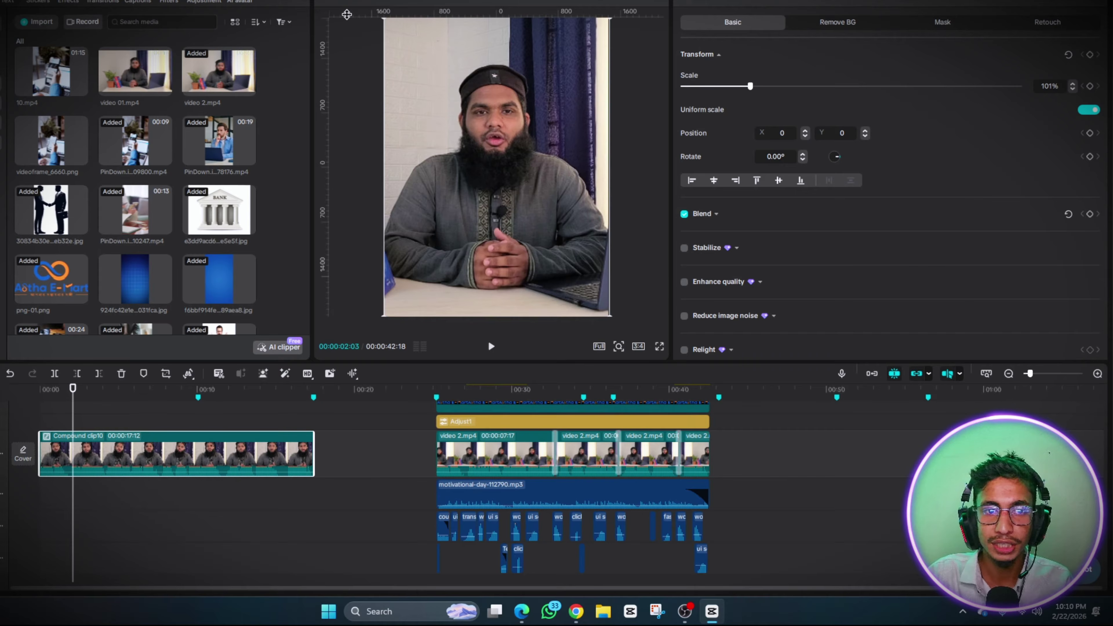
Add horizontal guides just above the speaker's head and across the hands, plus vertical guides at the centre and near both frame sides
left_click_drag(347, 15, 497, 110)
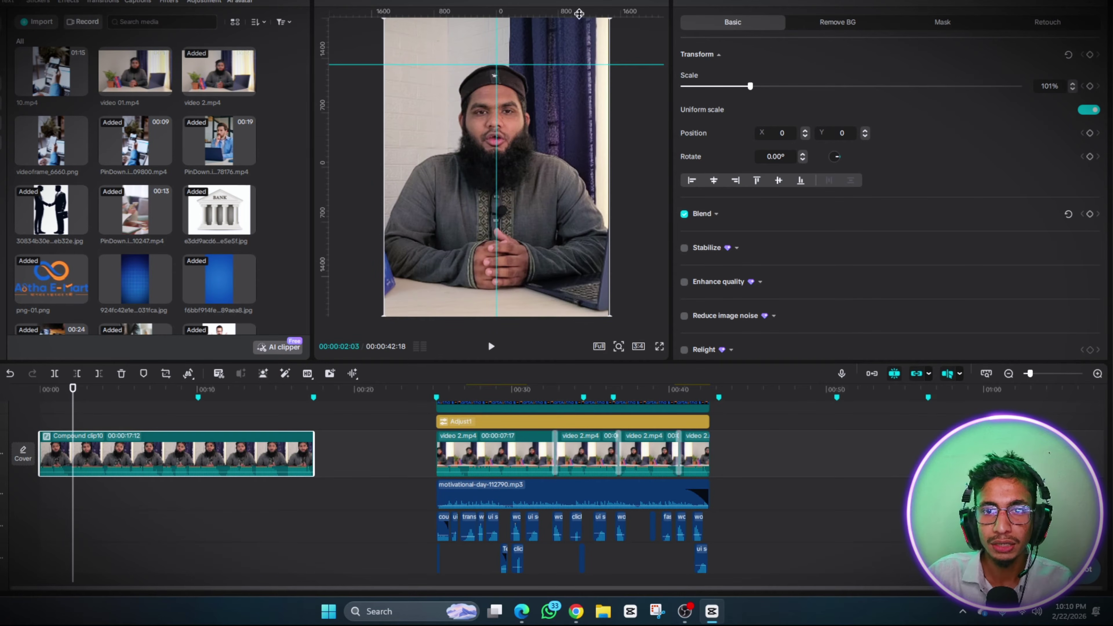
left_click(656, 2)
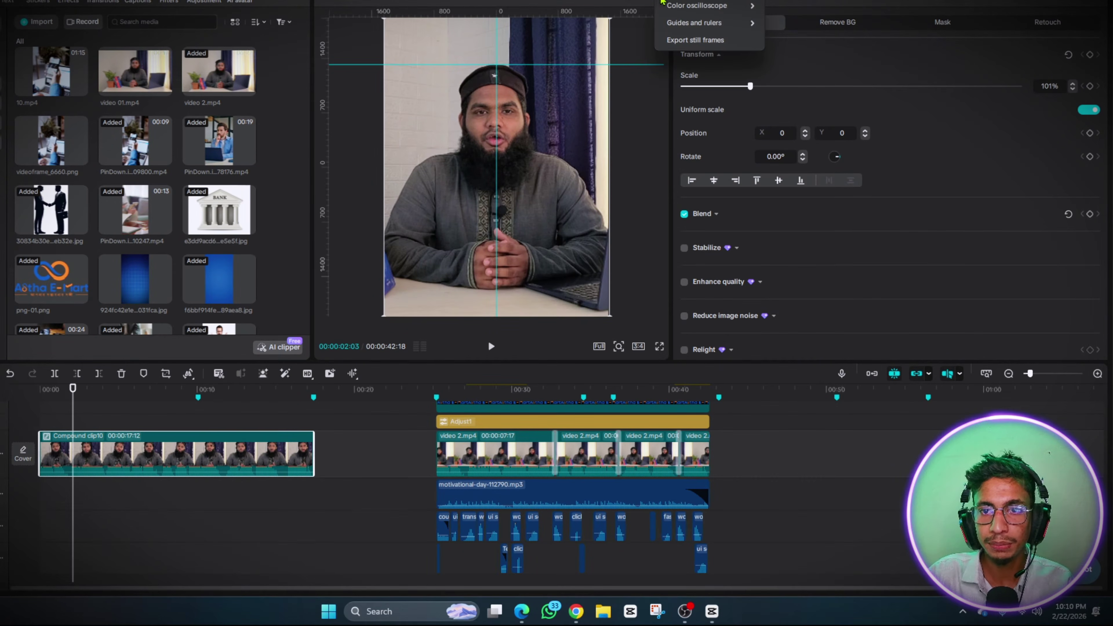
mouse_move(702, 24)
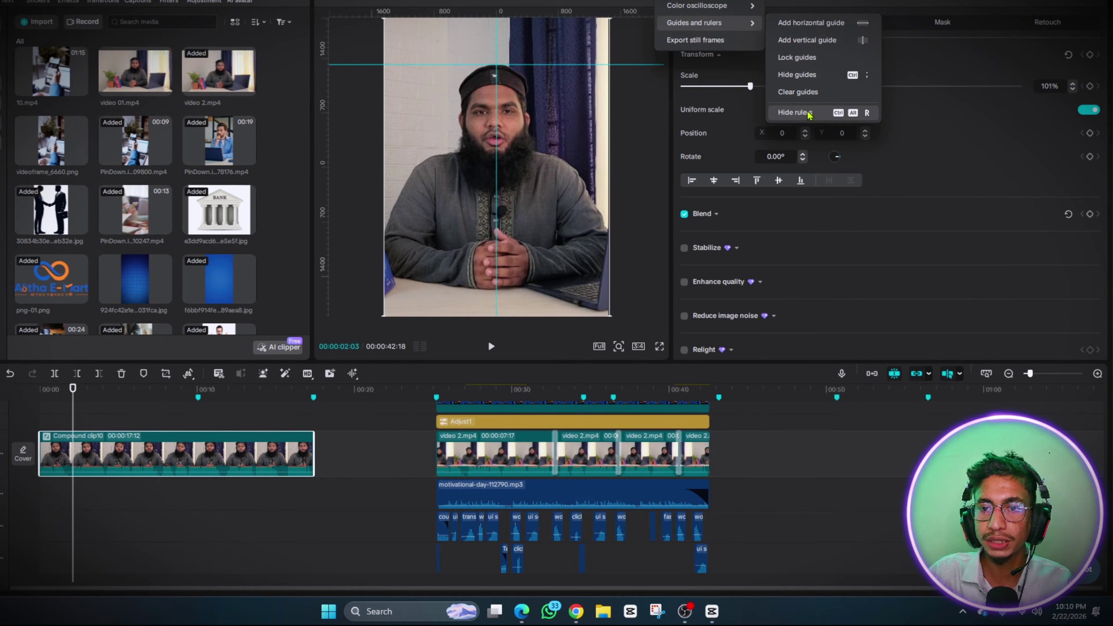
left_click(797, 60)
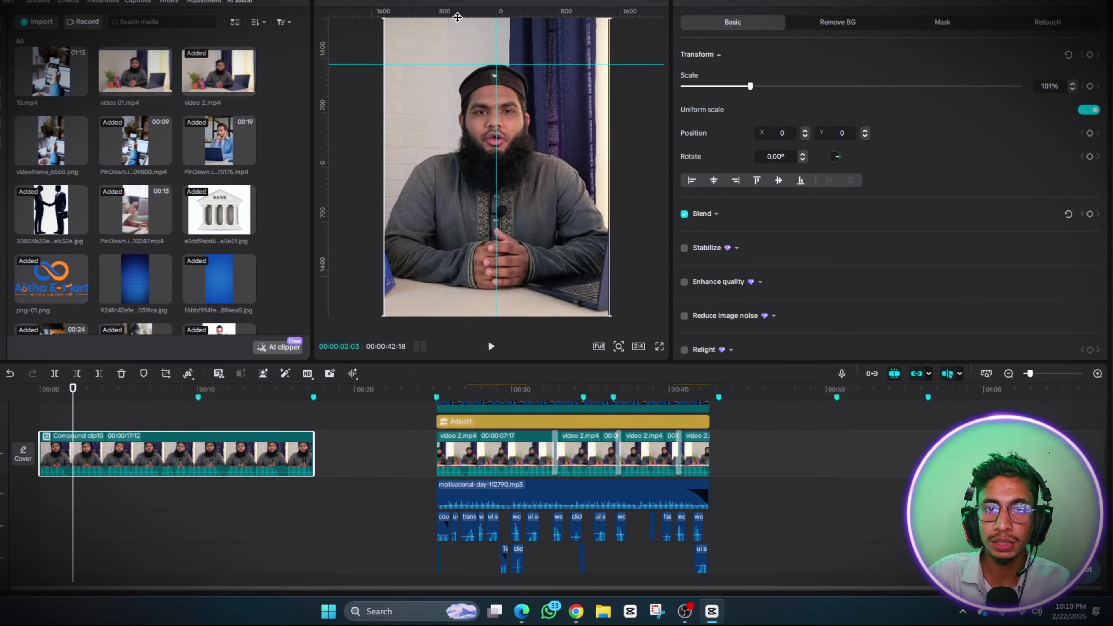
left_click_drag(459, 13, 459, 236)
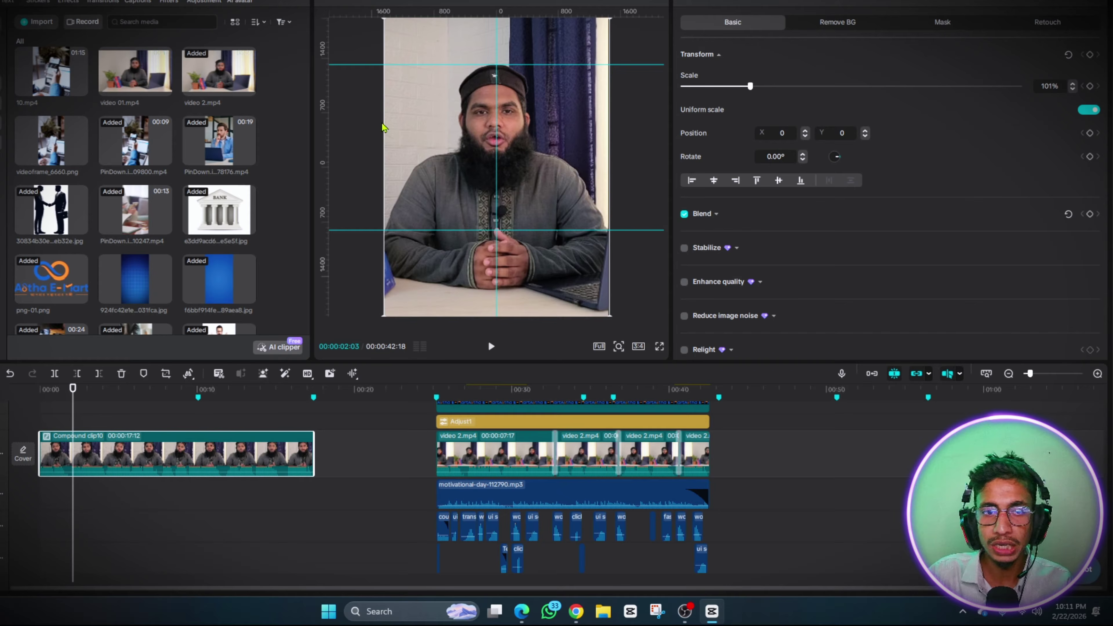
left_click_drag(327, 88, 417, 105)
left_click_drag(328, 99, 569, 132)
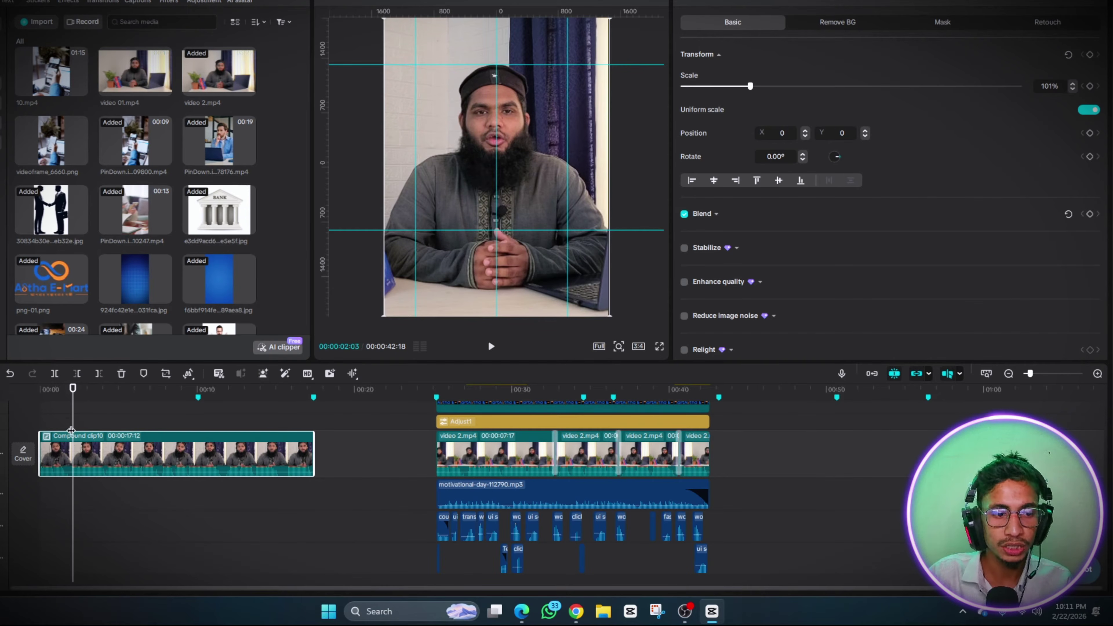
key("Home")
scroll(24, 433, "up", 2)
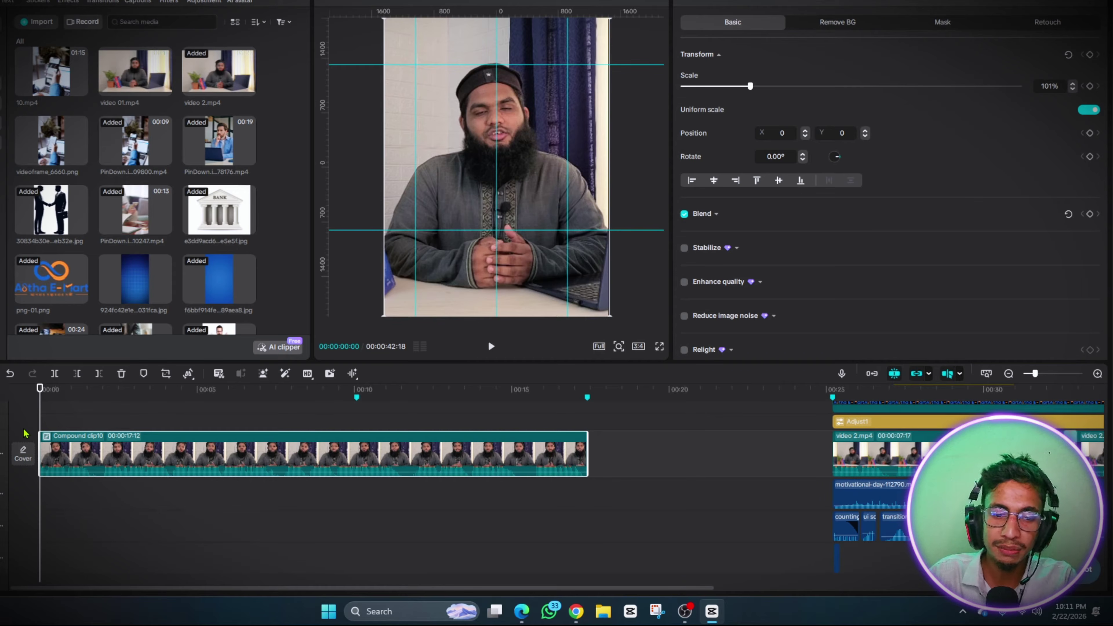
key("space")
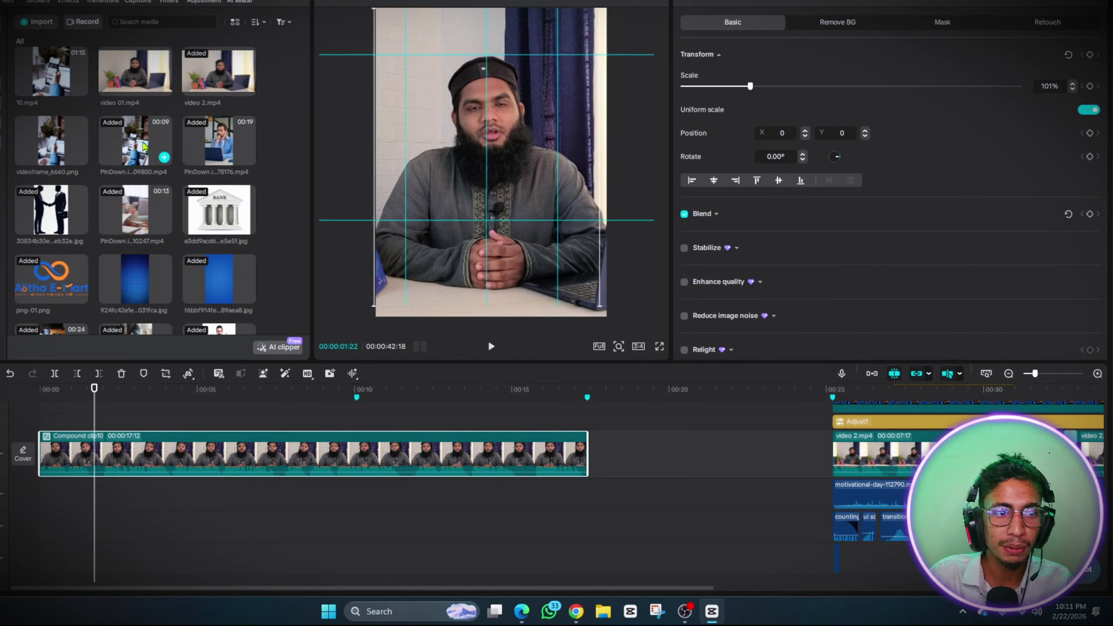
left_click_drag(145, 139, 61, 430)
scroll(83, 410, "up", 2)
key("space")
Set the phone overlay clip's speed to 1.20x
left_click(42, 420)
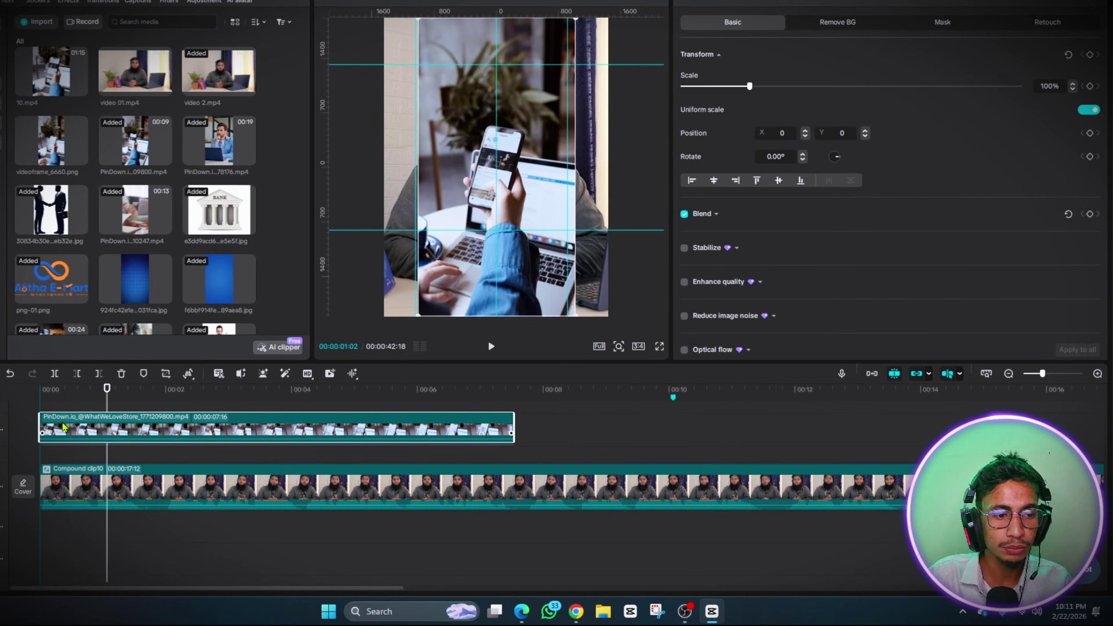
left_click(763, 1)
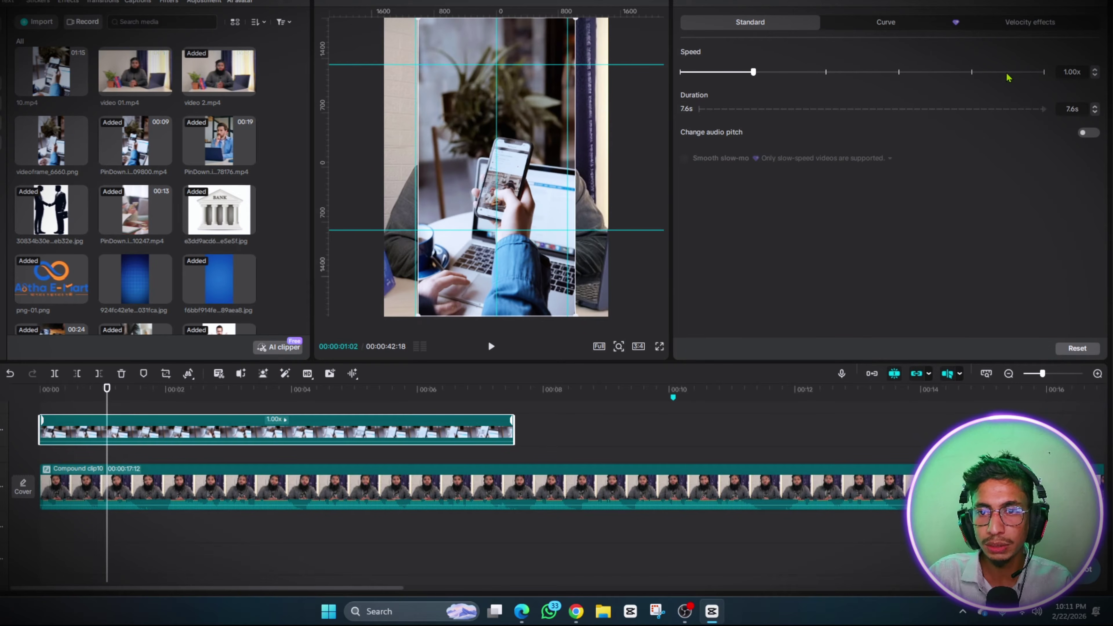
left_click(1094, 70)
left_click(1095, 70)
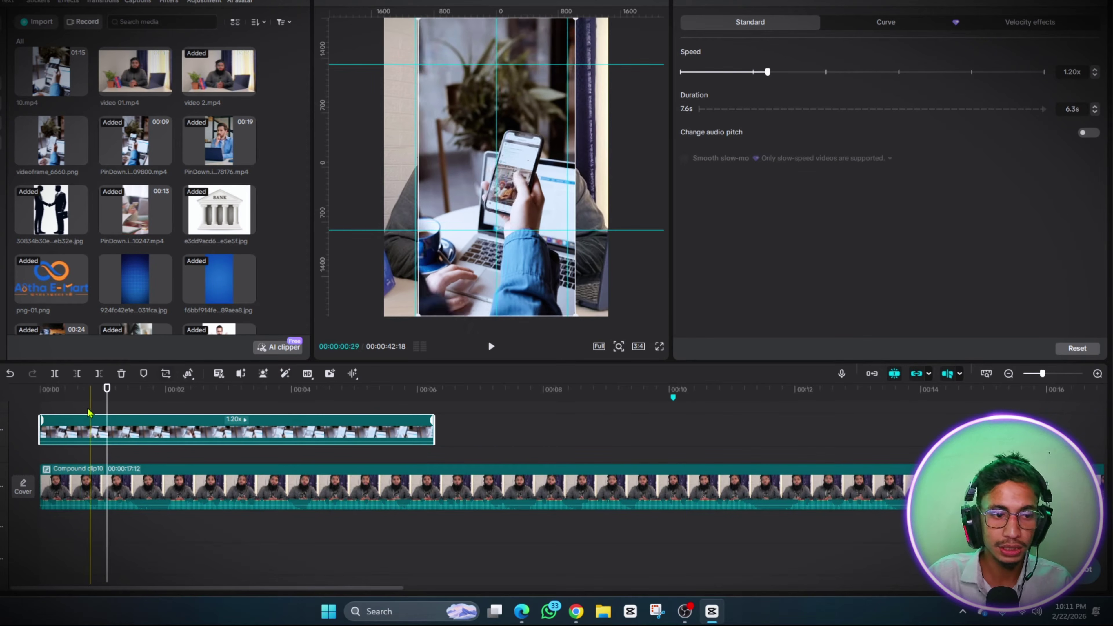
Play the opening to find the cut point, and trim away the phone overlay clip's part after 00:00:00:26
left_click_drag(66, 398, 3, 413)
key("space")
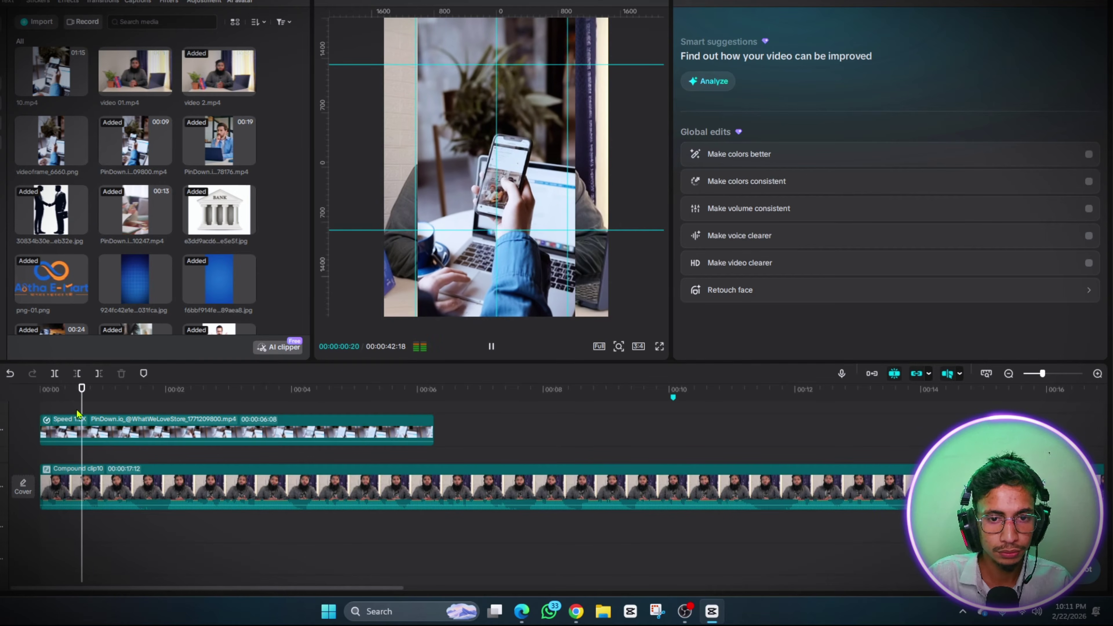
left_click(83, 457)
scroll(84, 457, "up", 2)
scroll(85, 456, "left", 2)
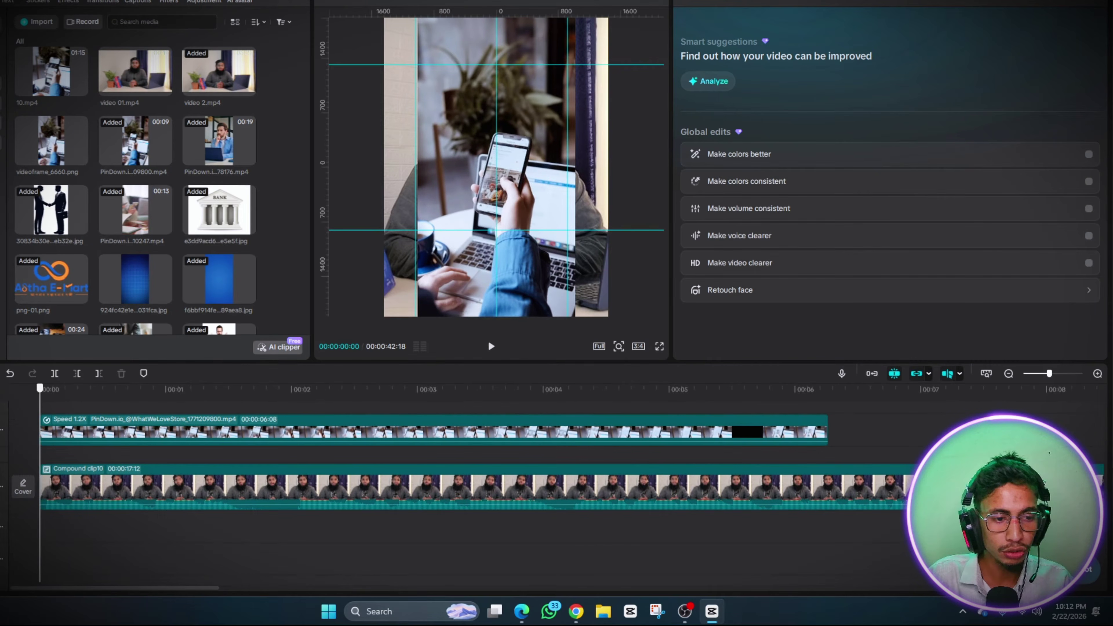
left_click(45, 457)
key("space")
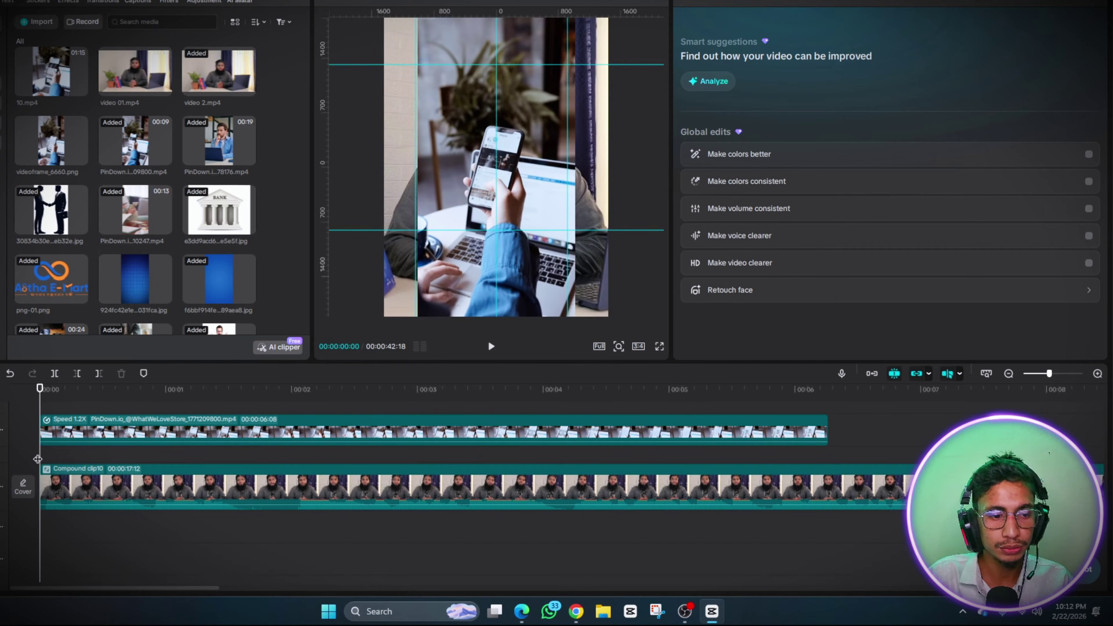
left_click(145, 438)
mouse_move(137, 440)
left_mouse_down()
mouse_move(145, 450)
mouse_move(129, 437)
left_mouse_up()
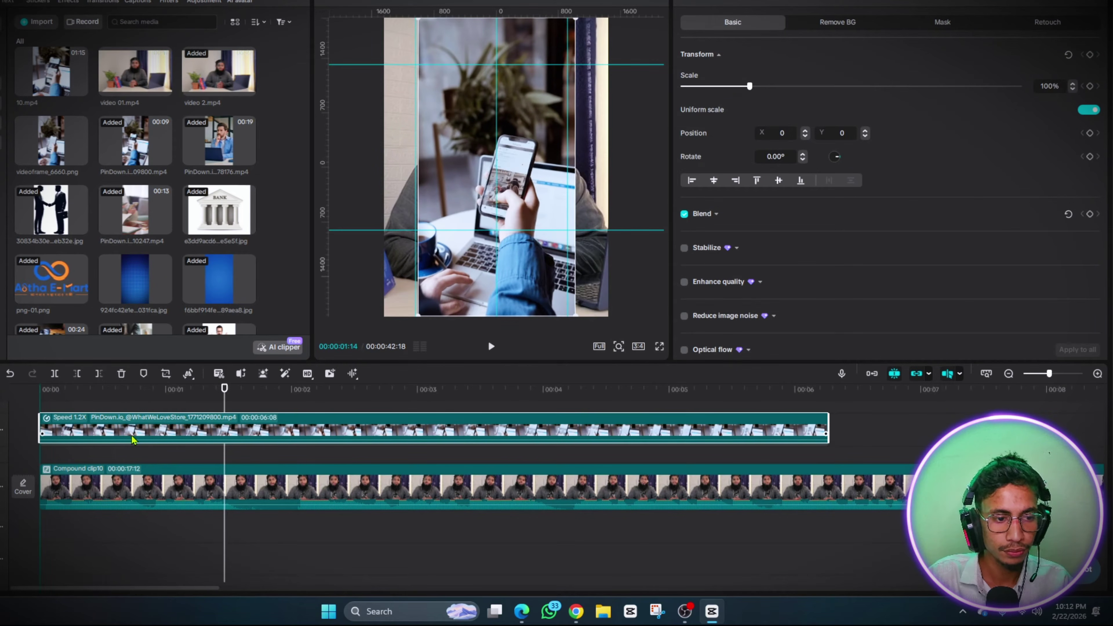
left_click(145, 460)
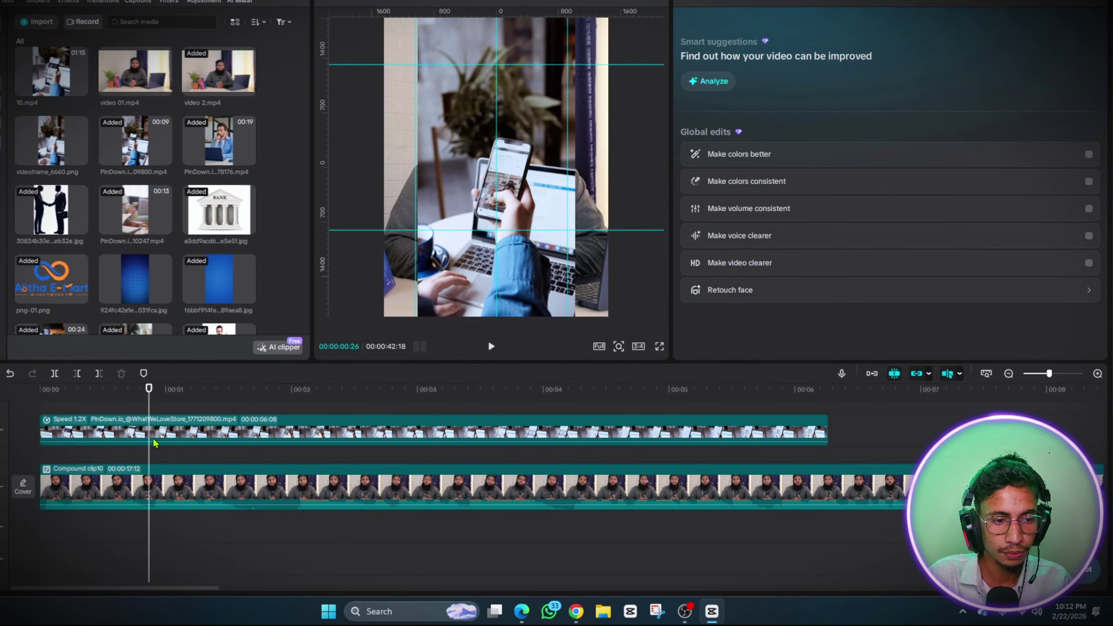
left_click(149, 434)
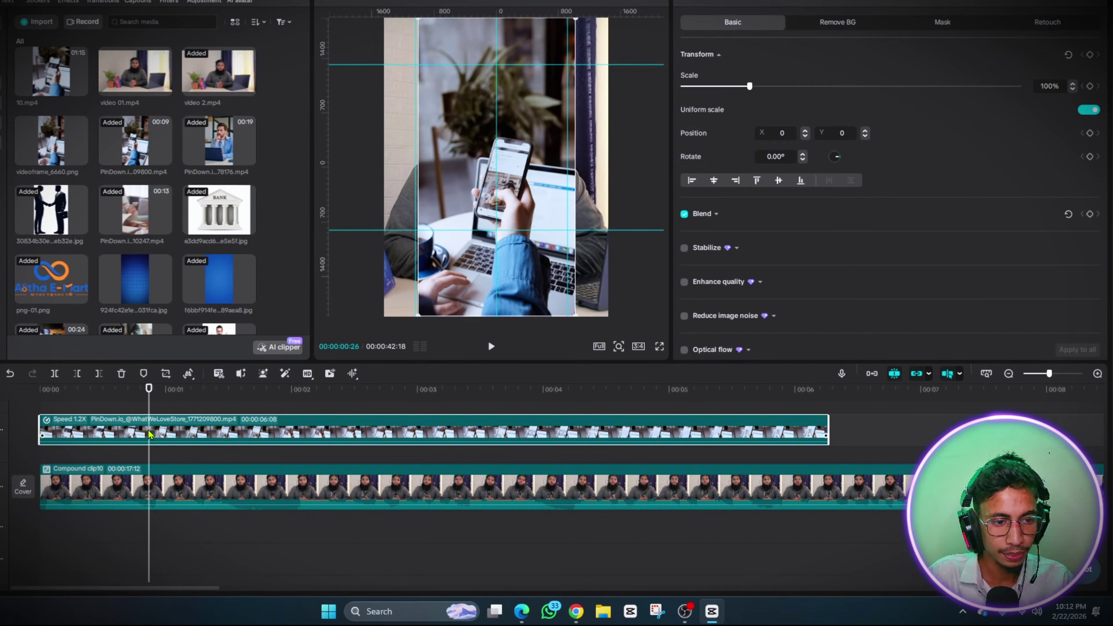
key("w")
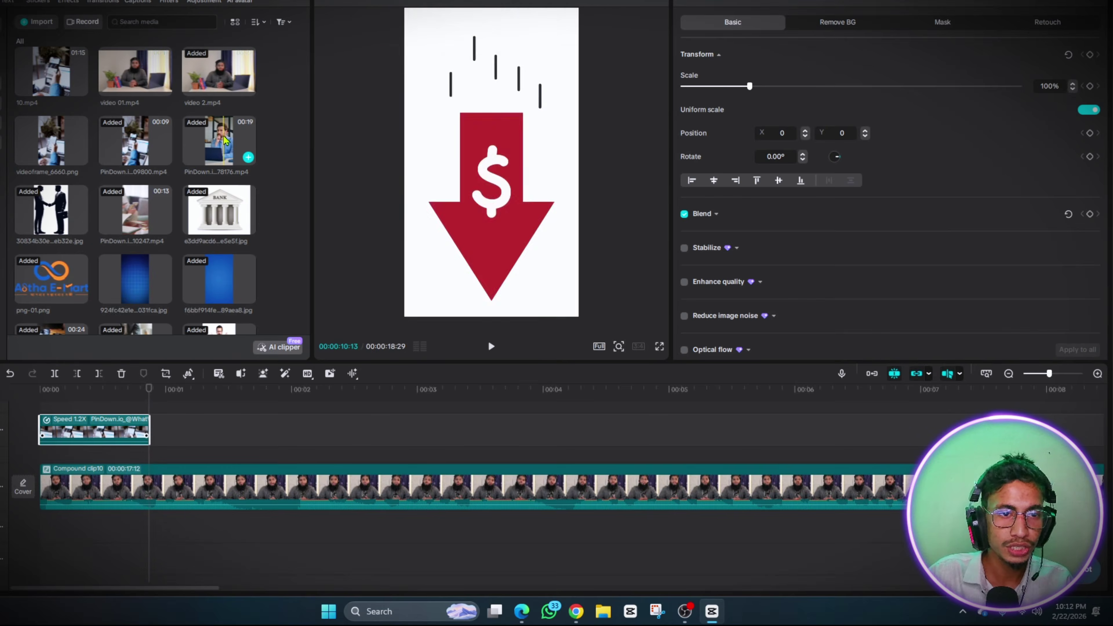
Place the thinking-man clip PinDown.i...78176.mp4 directly after the phone clip, trim its start to a duration of 00:00:18:03, and play the join
left_click_drag(224, 140, 258, 410)
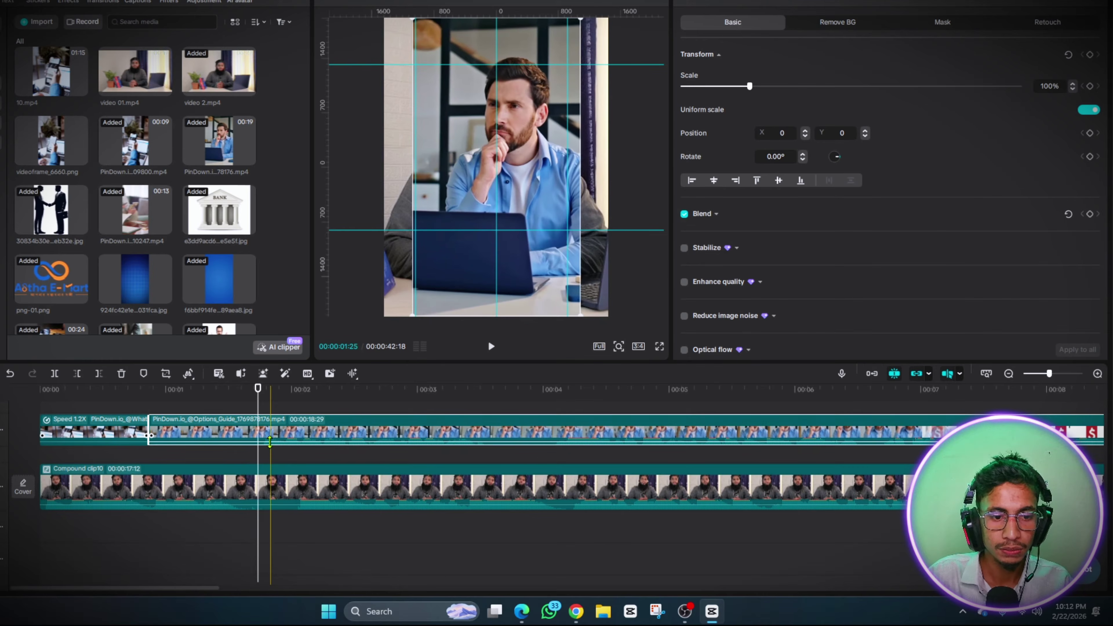
left_click_drag(150, 428, 202, 433)
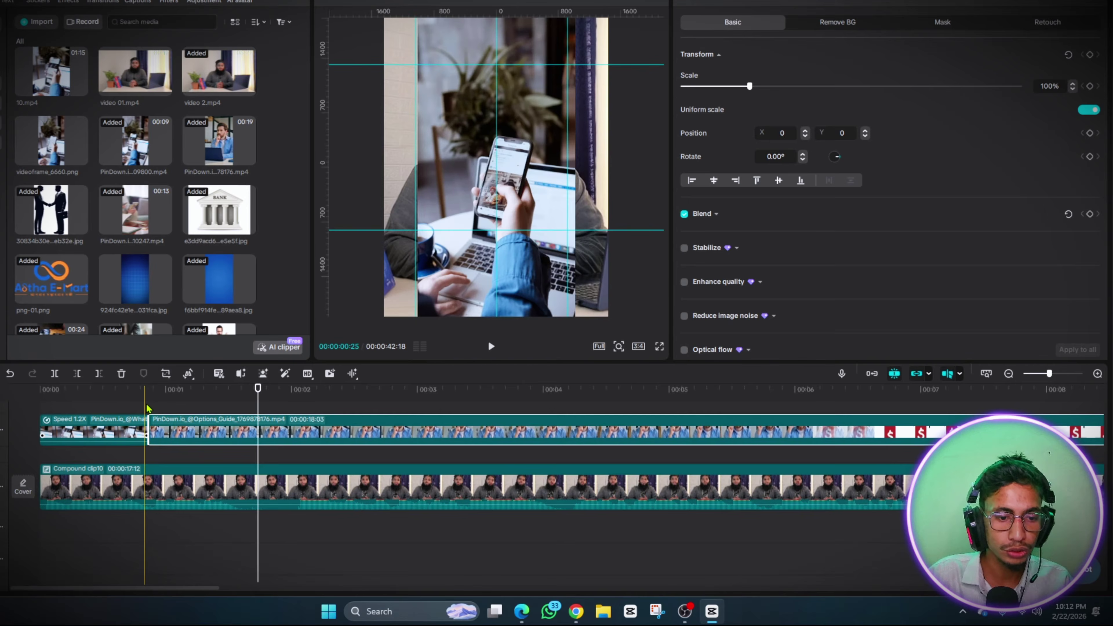
left_click(146, 404)
key("space")
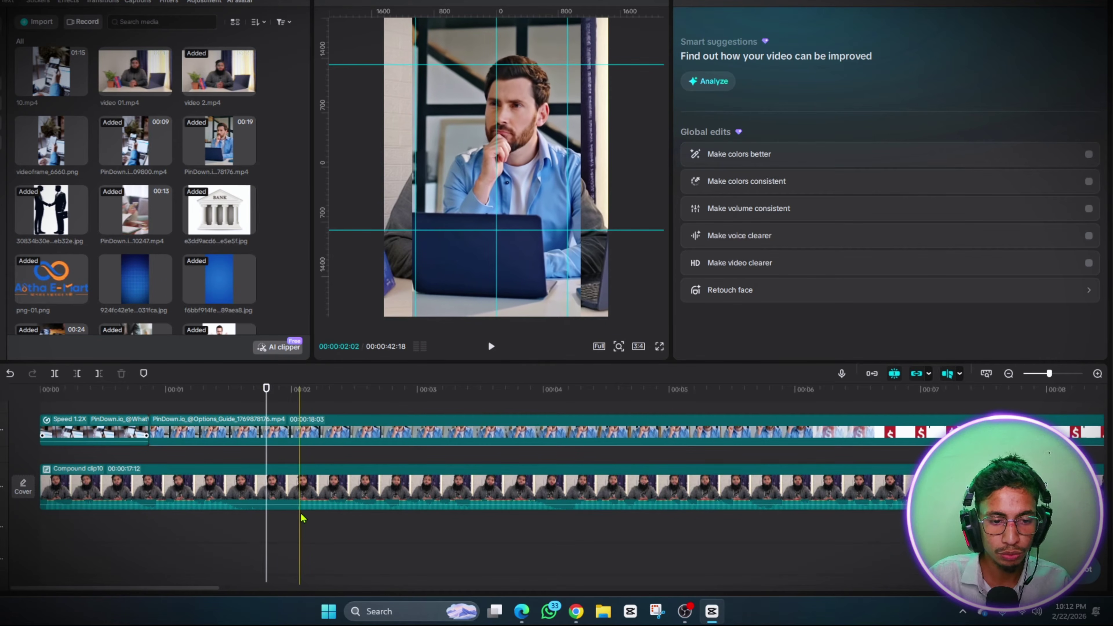
Trim away the thinking-man overlay clip's part after 00:00:01:24
left_click(267, 440)
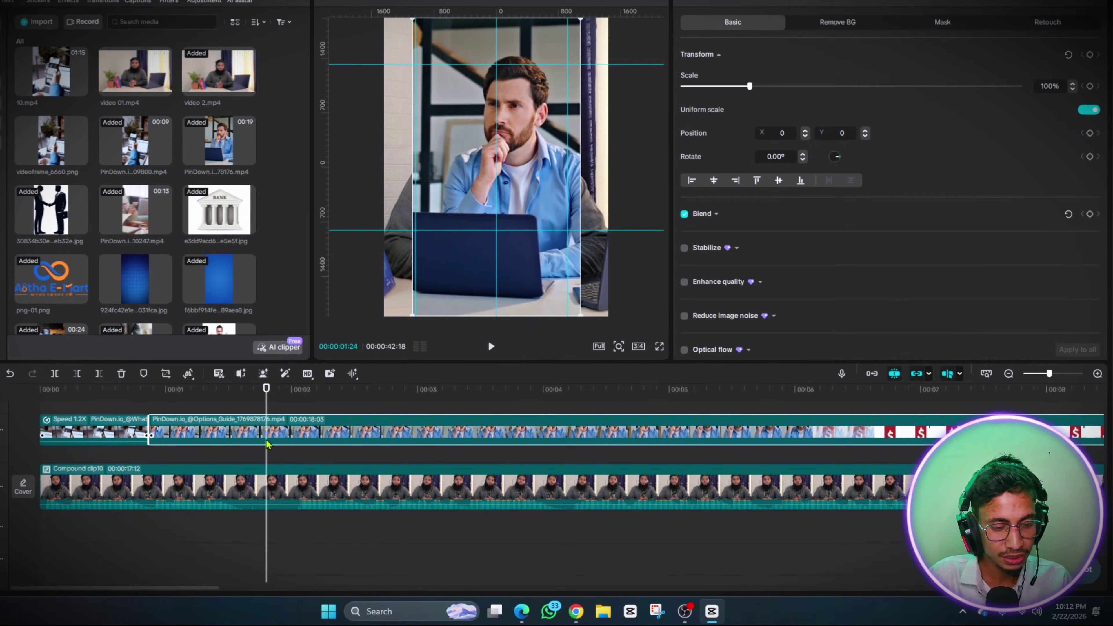
key("w")
key("Home")
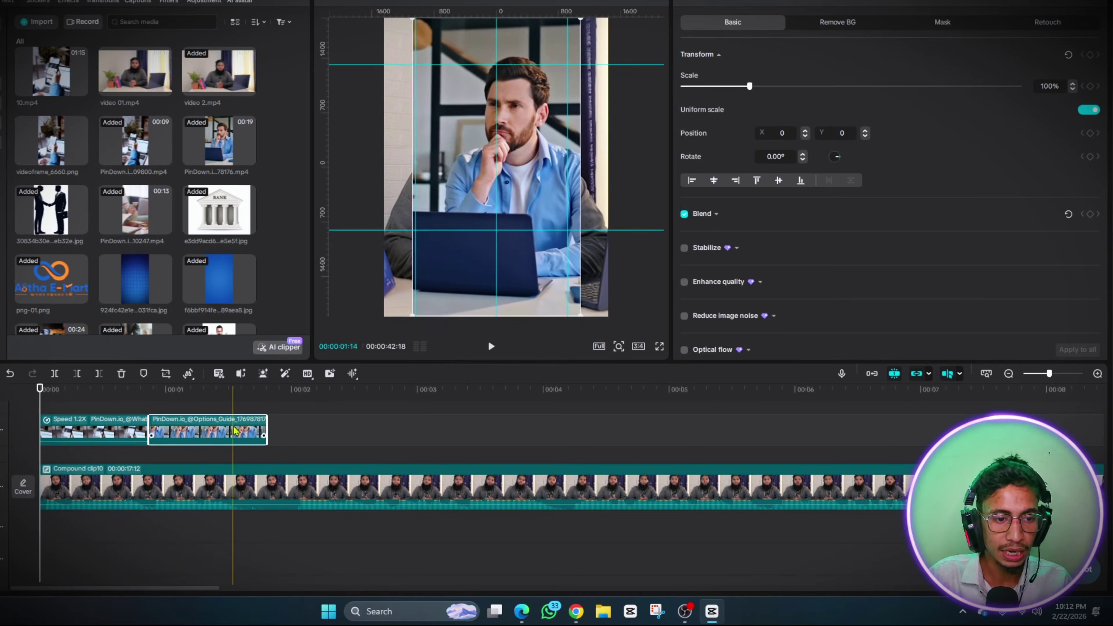
Scale the phone and thinking-man overlay clips together to 145%, and move the phone clip up to Y 579
left_click(142, 450)
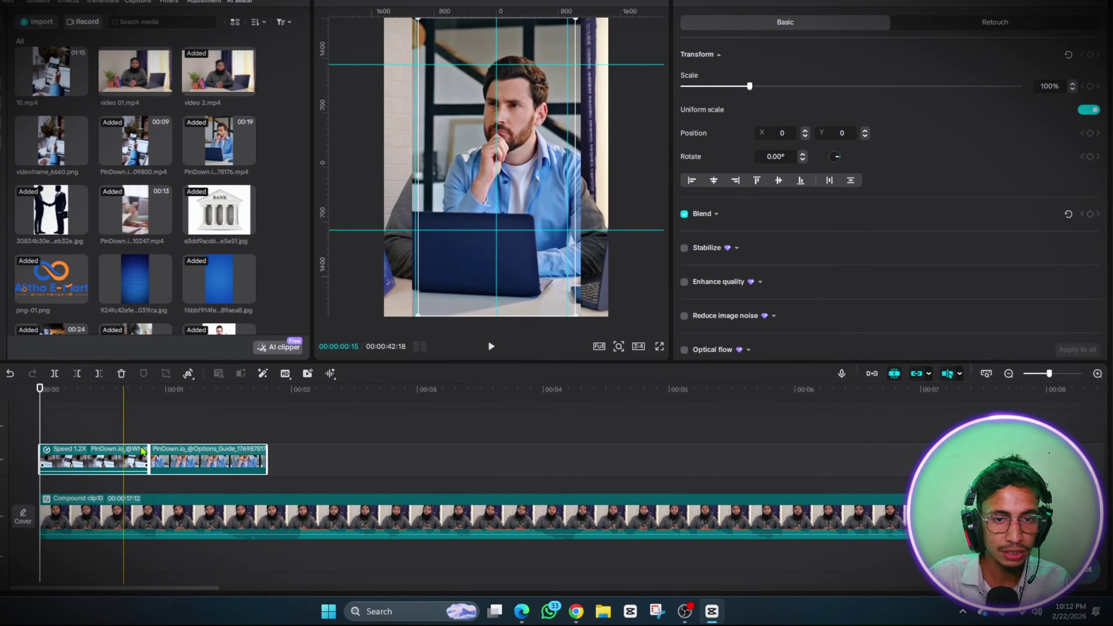
left_click_drag(747, 91, 779, 98)
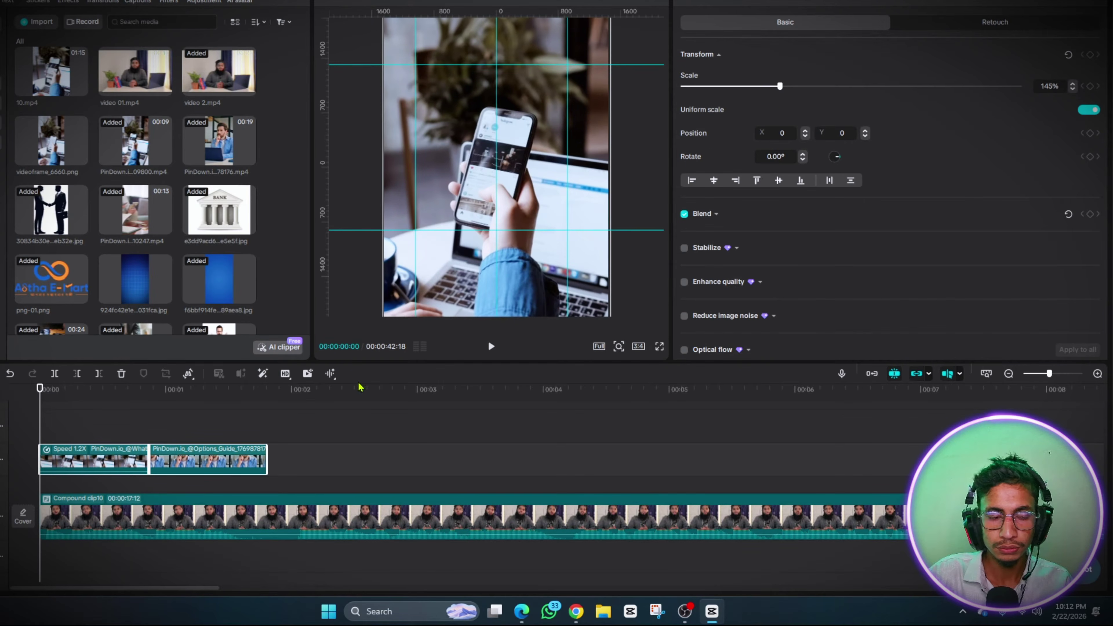
left_click(72, 425)
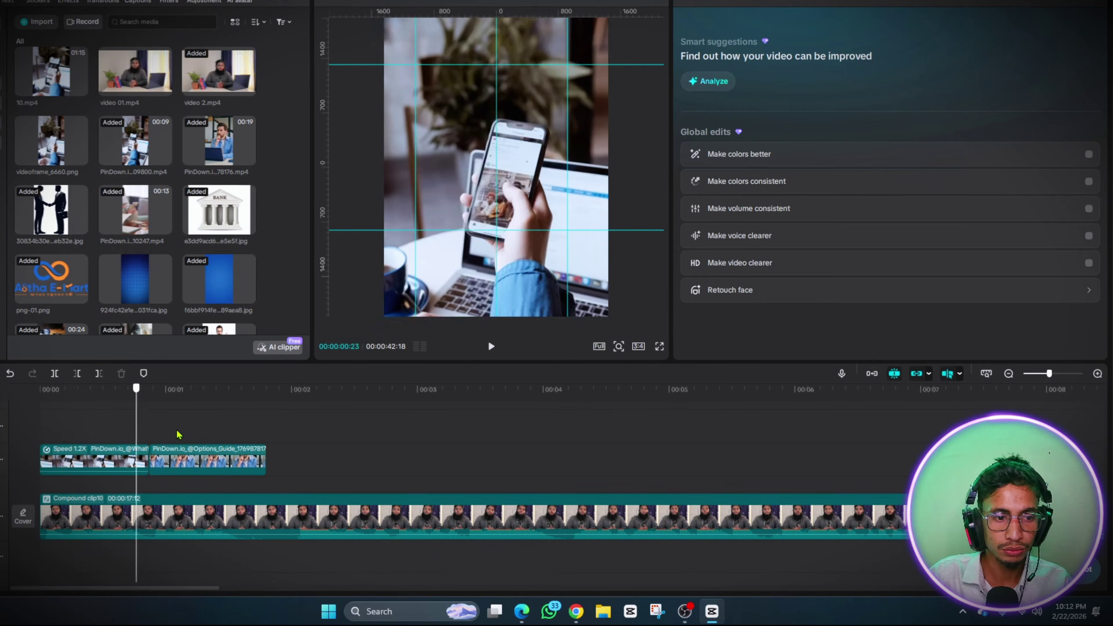
left_click(78, 437)
left_click(474, 231)
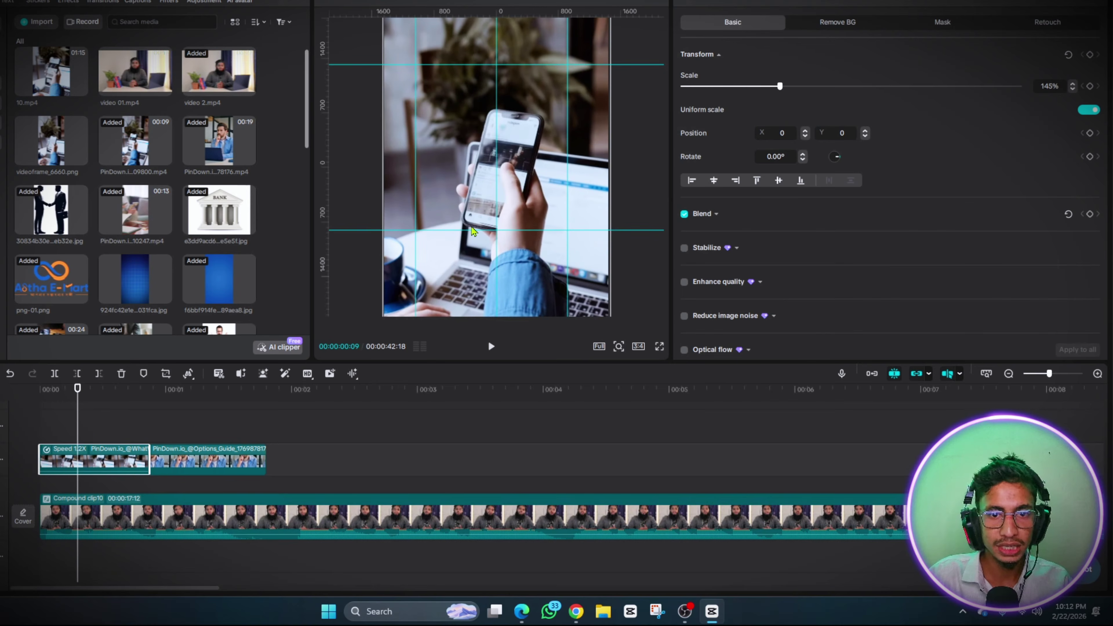
left_click_drag(529, 224, 531, 179)
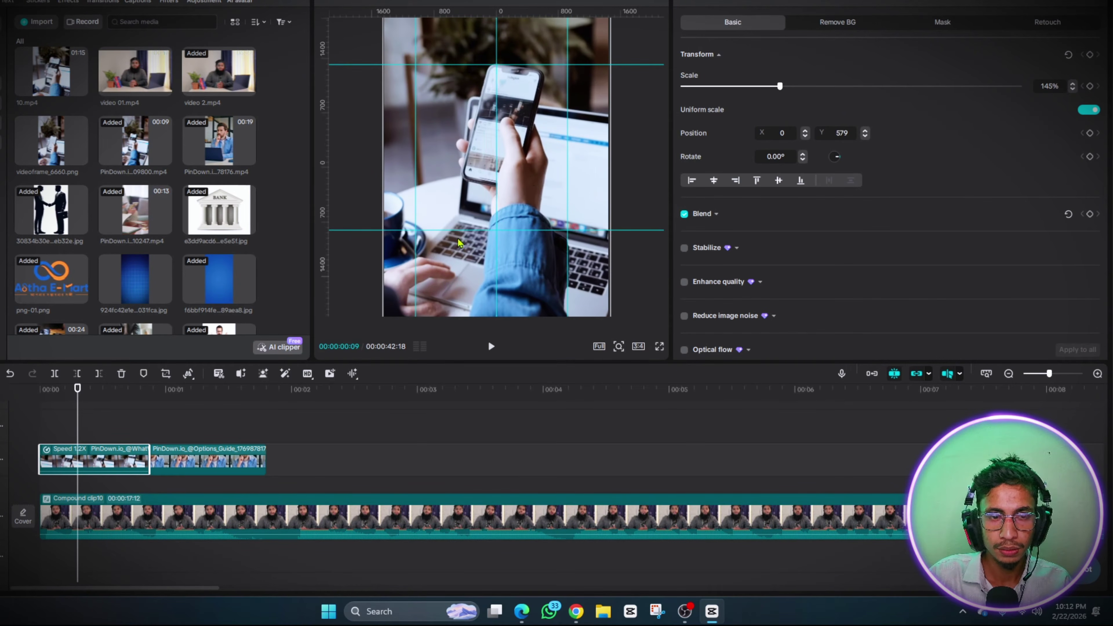
Shift the thinking-man clip slightly to the left so his face sits nearer the centre guide, and play both overlay clips
left_click_drag(168, 432, 190, 444)
left_click(188, 465)
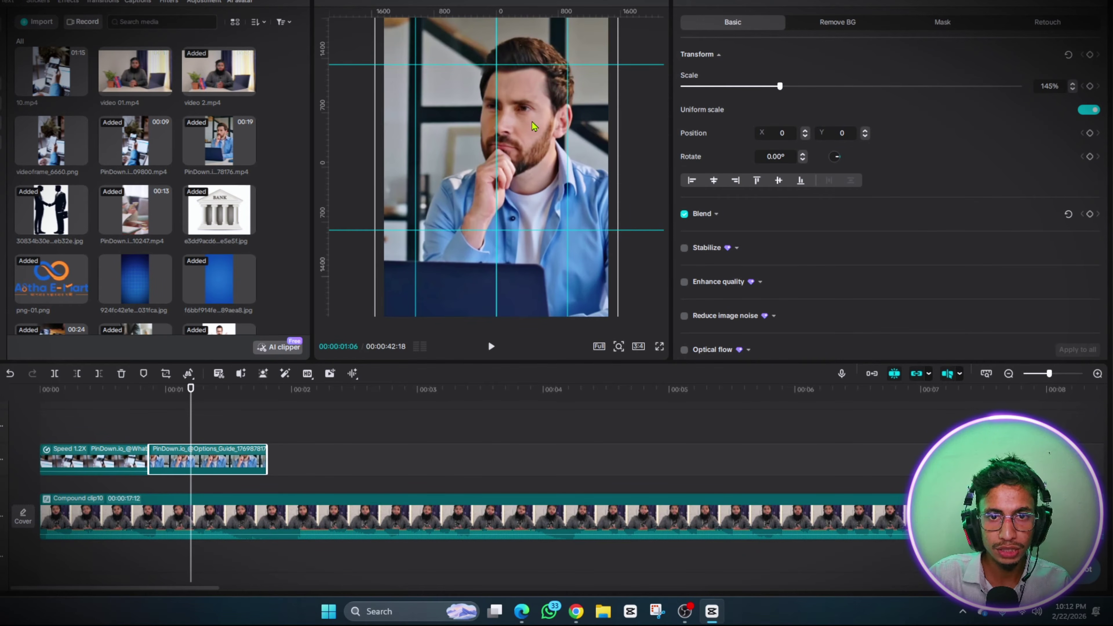
left_click_drag(532, 122, 524, 118)
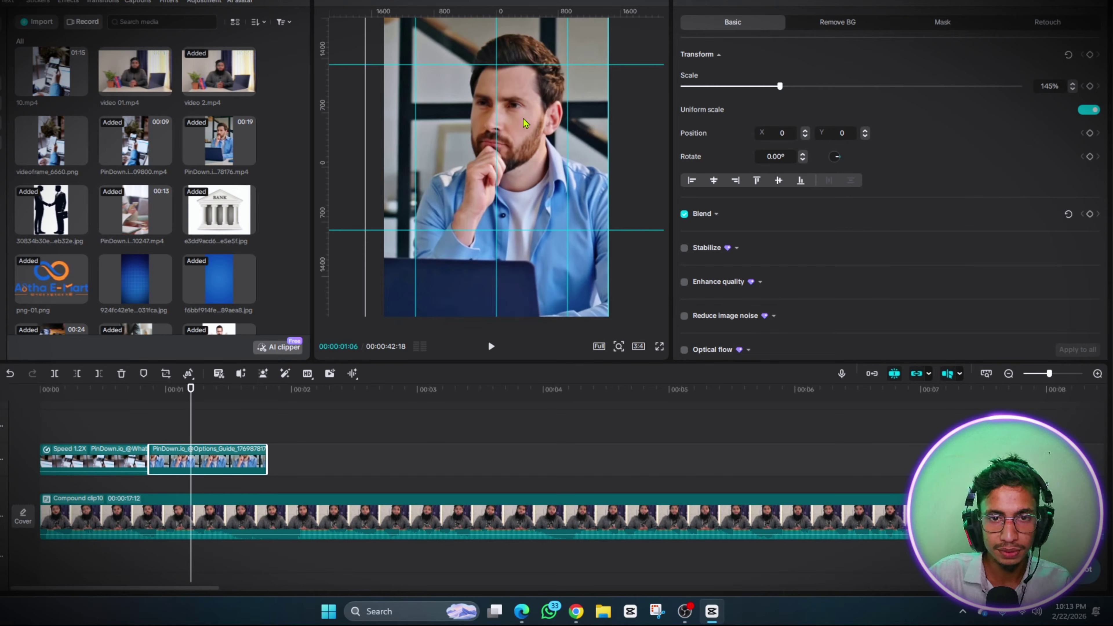
left_click_drag(524, 118, 524, 126)
left_click(95, 440)
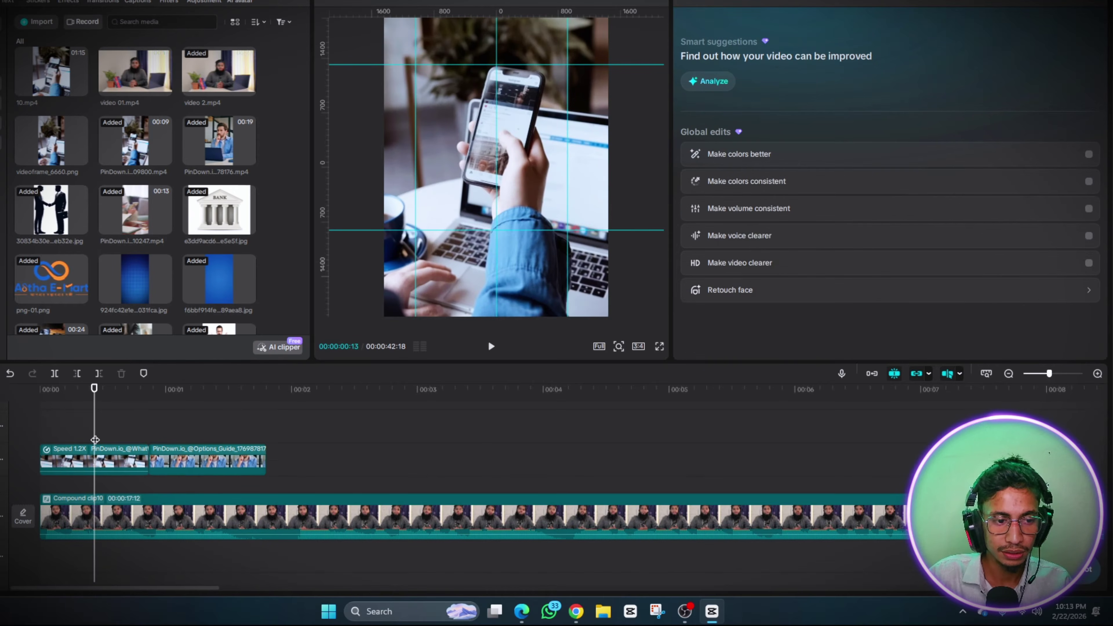
left_click(273, 435)
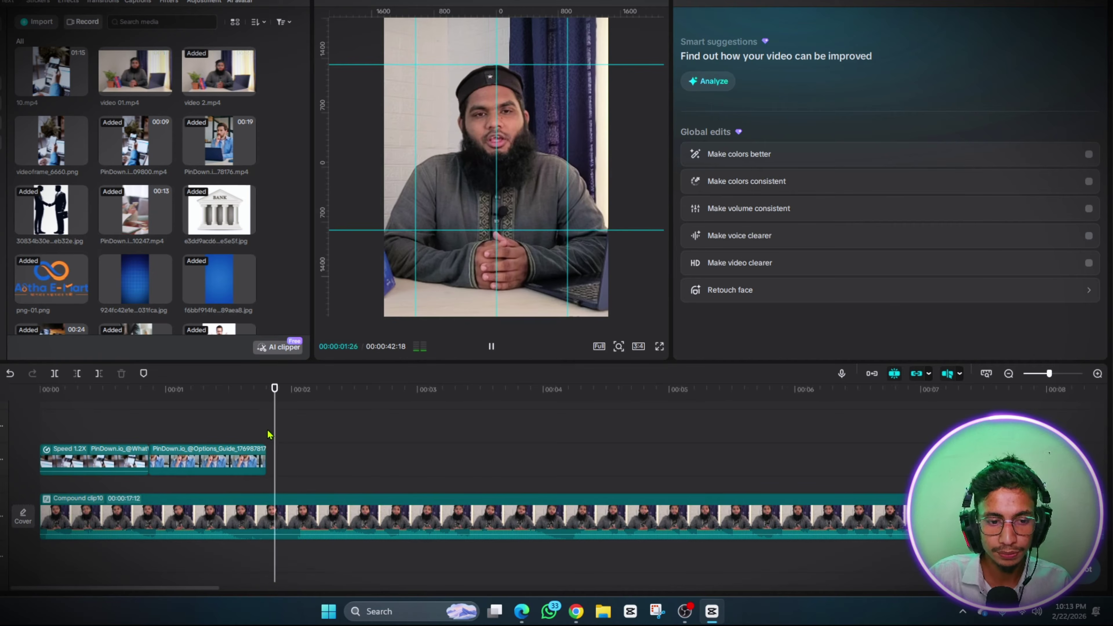
key("space")
Place the saved Background preset on the overlay track directly after the thinking-man clip, starting at 00:00:01:24
left_click(267, 435)
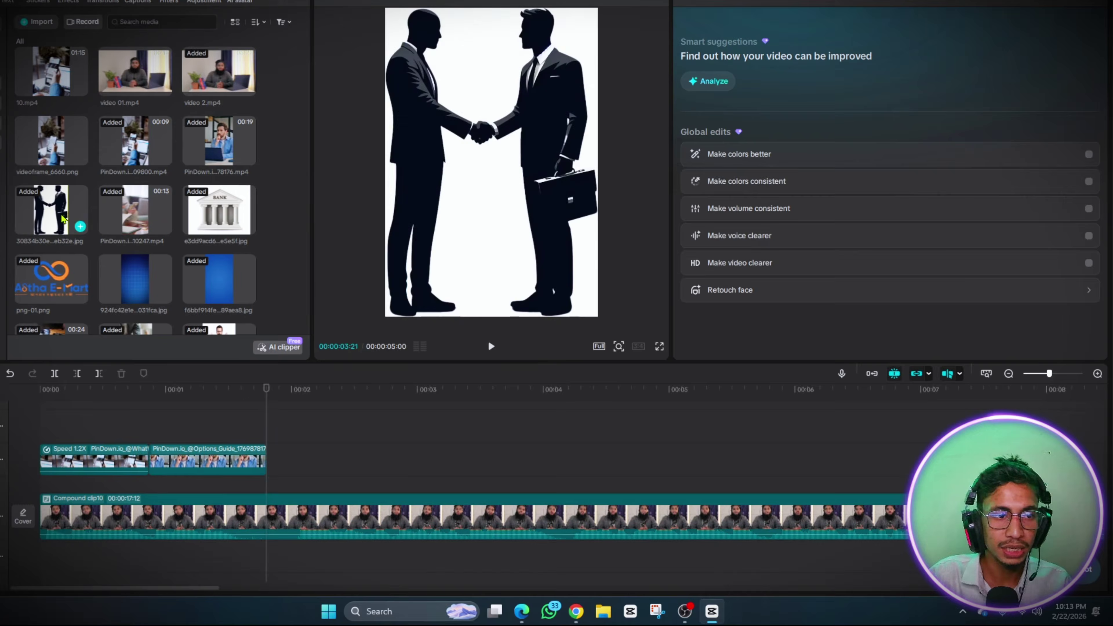
scroll(137, 222, "down", 1)
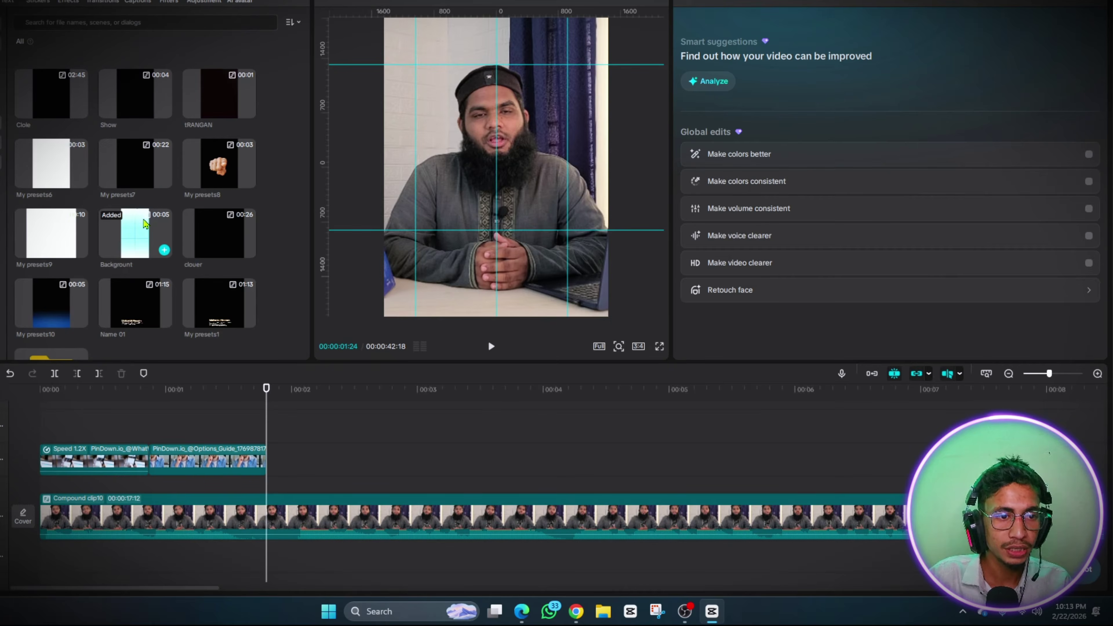
left_click_drag(136, 233, 267, 457)
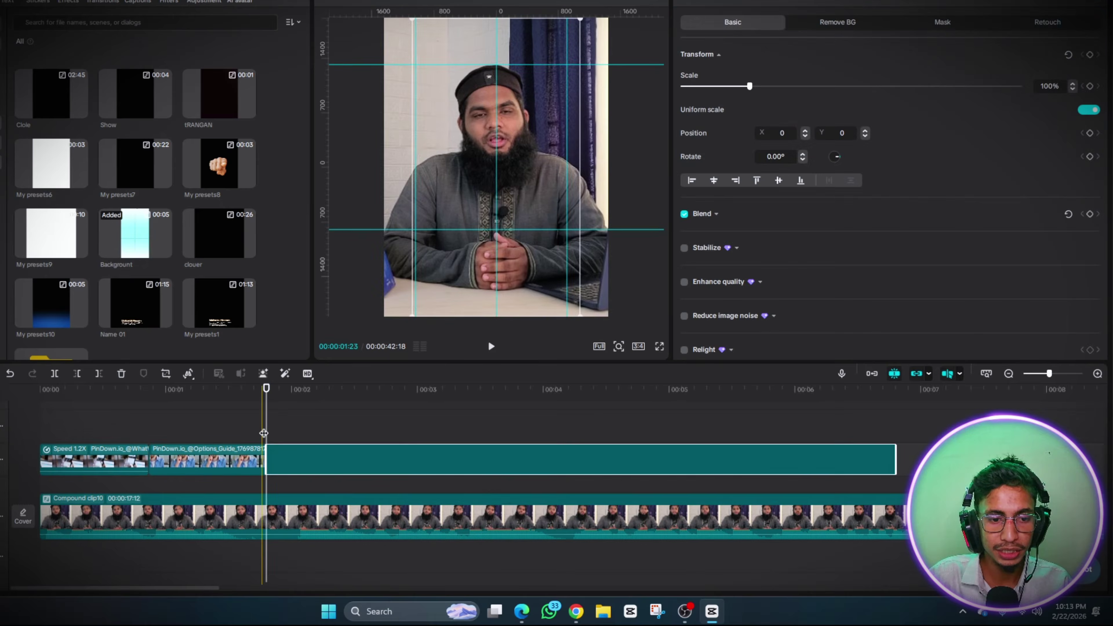
left_click(311, 435)
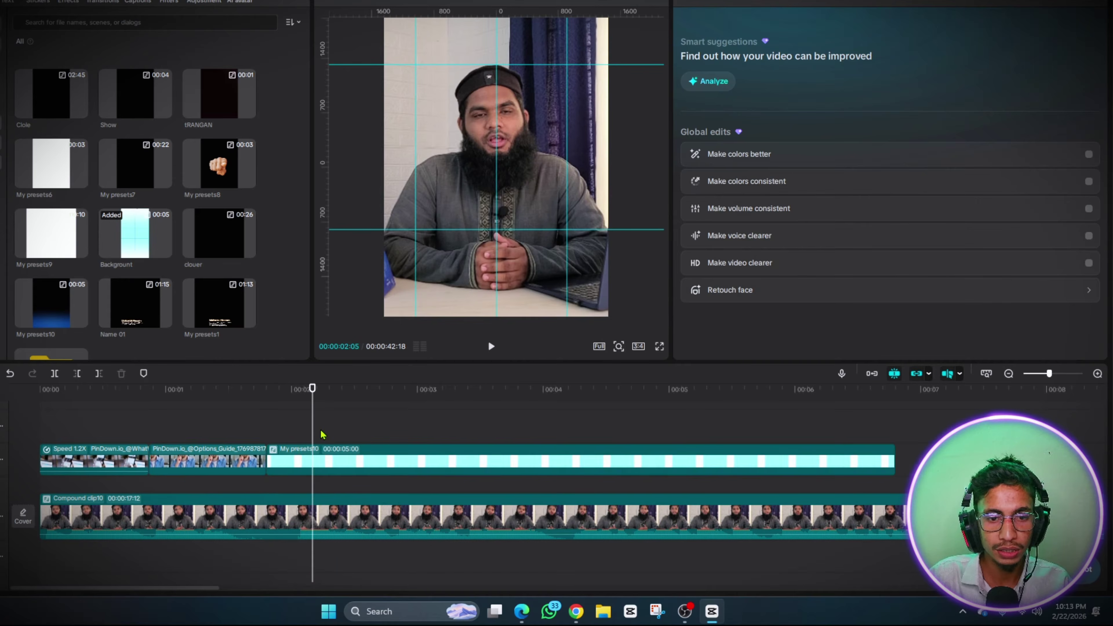
left_click(329, 440)
Enlarge the light-blue background preset to fill the whole frame, and check where it begins
left_click(359, 458)
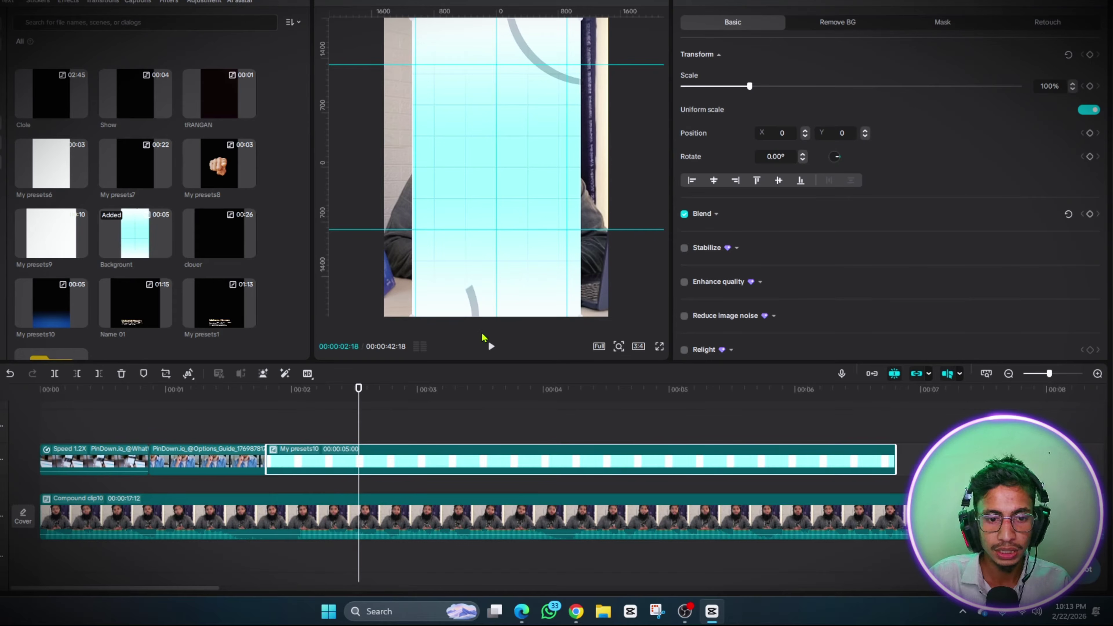
left_click_drag(750, 85, 773, 100)
left_click(251, 434)
left_click(290, 434)
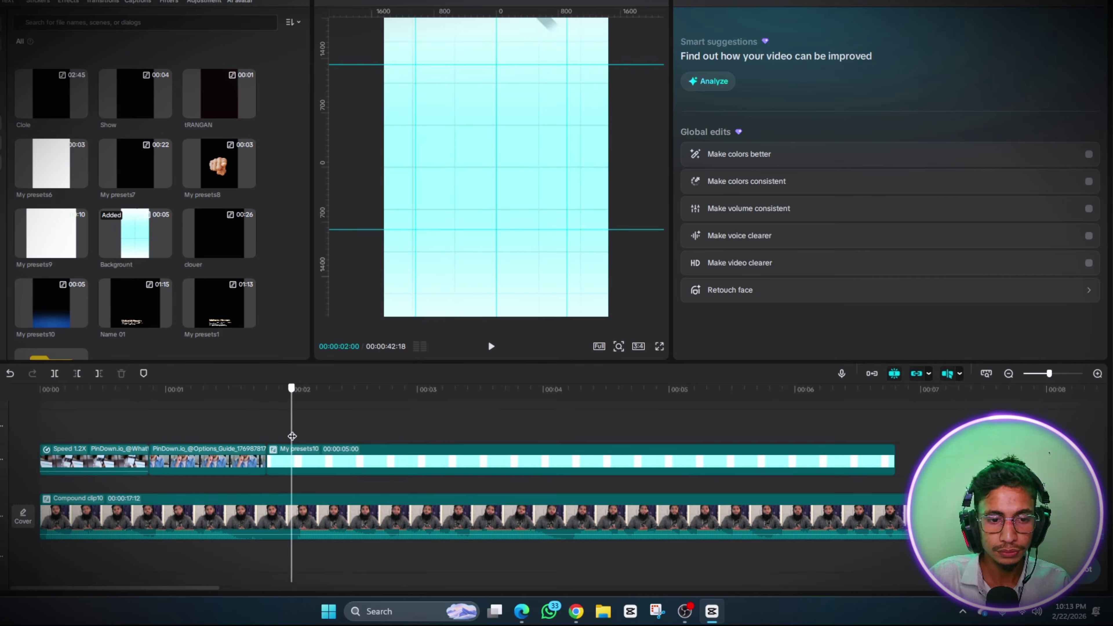
left_click(275, 438)
left_click_drag(273, 444, 270, 443)
Place the standing suited-man image 8361c92f6...34b5a.jpg on a new track above the background preset, aligned with its start
left_click(1, 23)
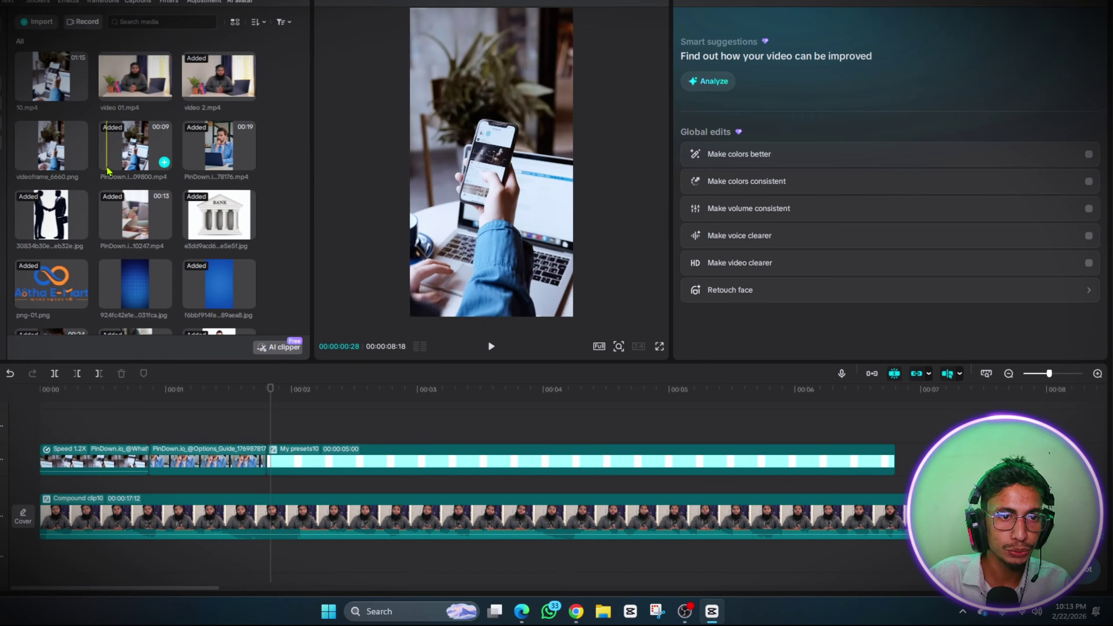
scroll(121, 126, "down", 1)
scroll(121, 126, "down", 5)
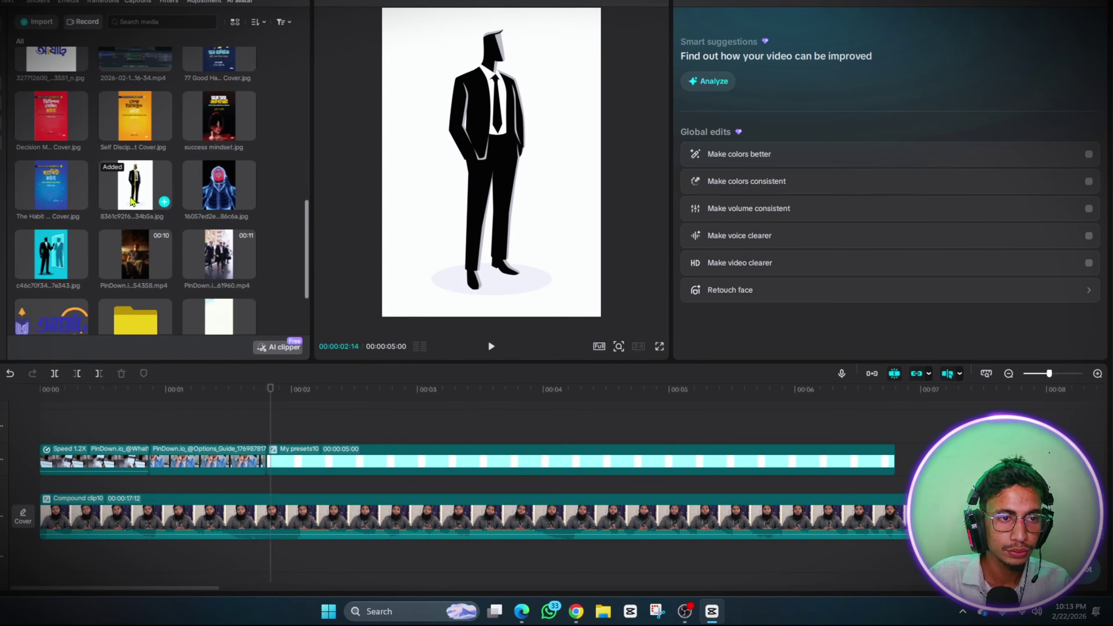
left_click_drag(225, 308, 265, 427)
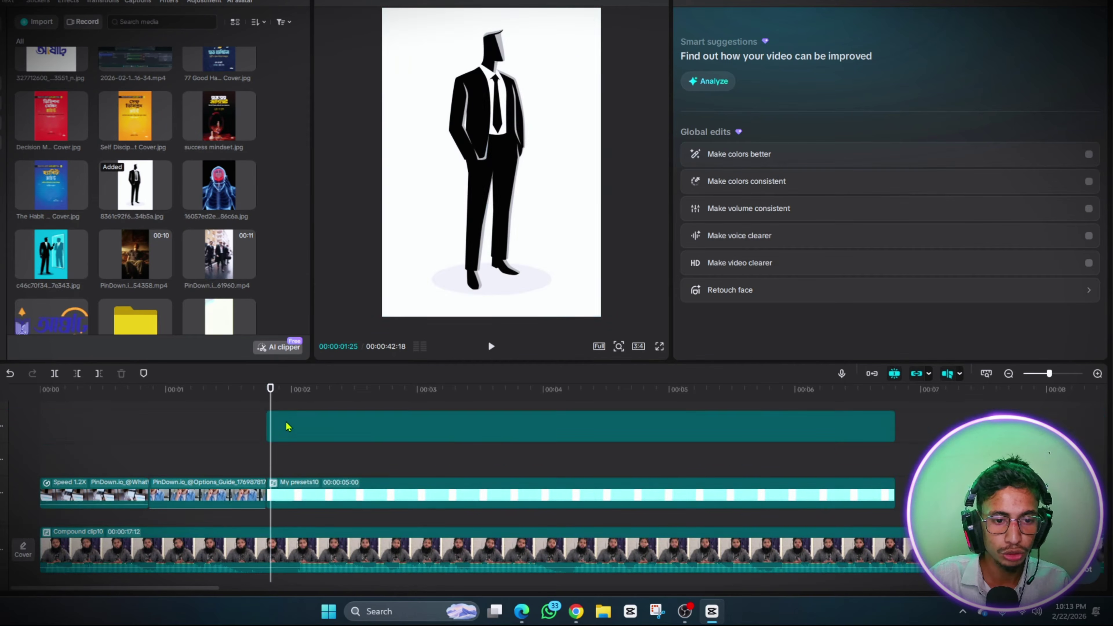
Remove the suited-man image's background with Auto removal, and move the figure down so its head meets the upper guide
left_click(832, 25)
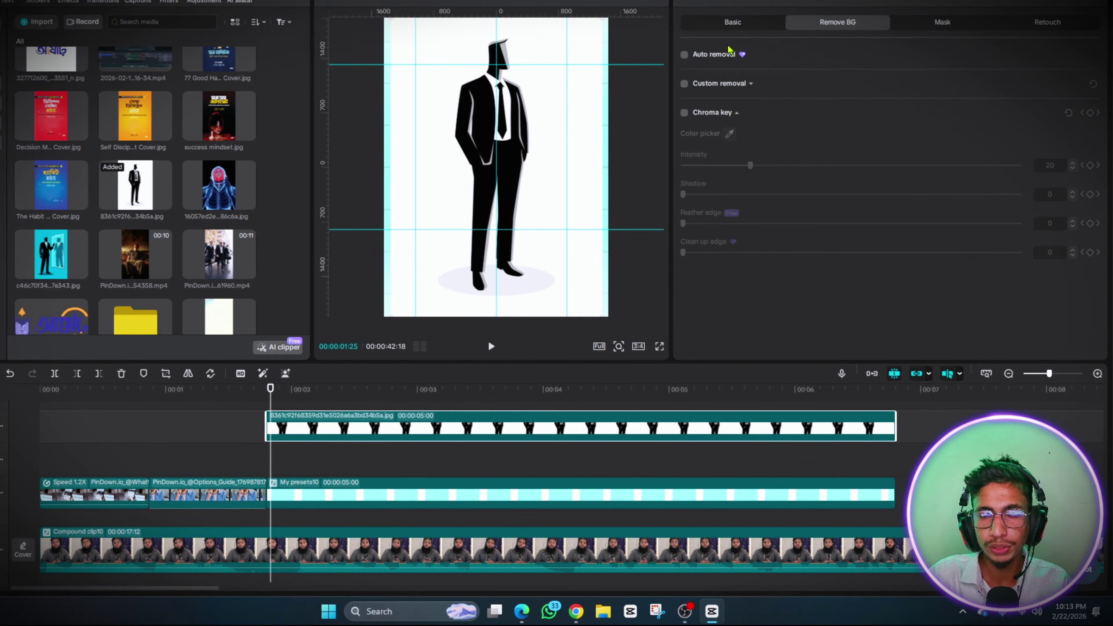
left_click(685, 55)
left_click_drag(535, 133, 526, 158)
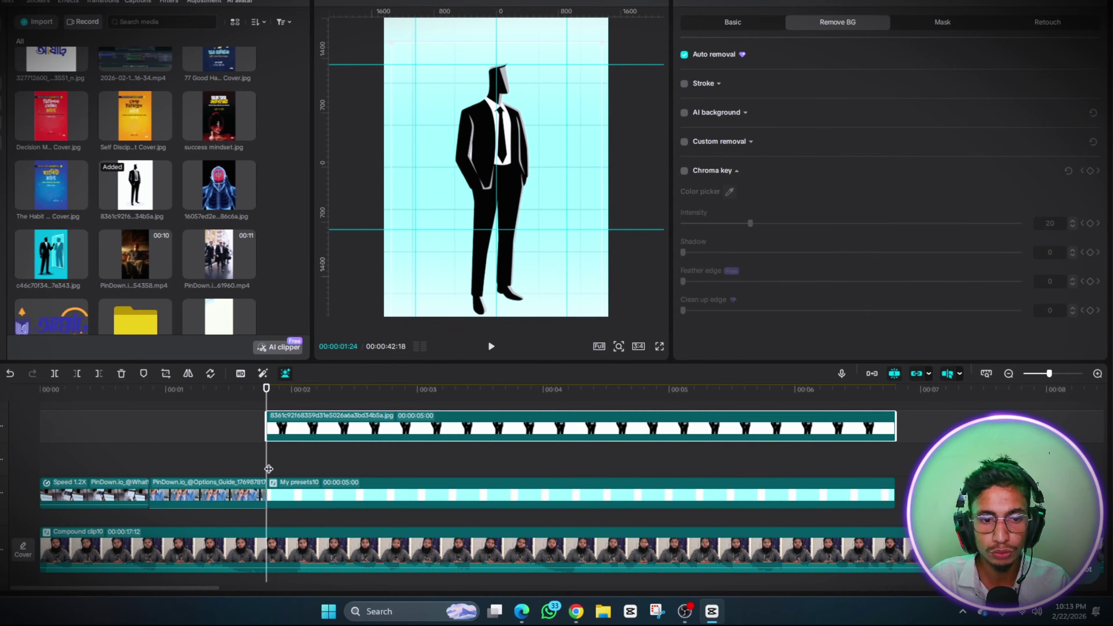
Preview the suited-man section and trim away the image's part after 00:00:02:24
left_click(403, 457)
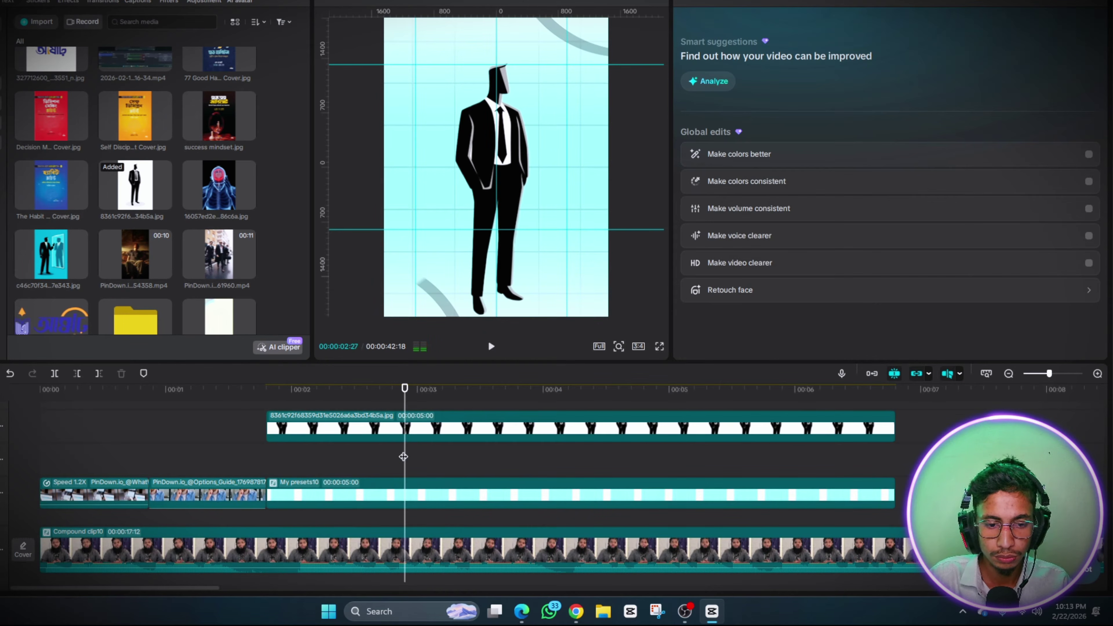
left_click(393, 434)
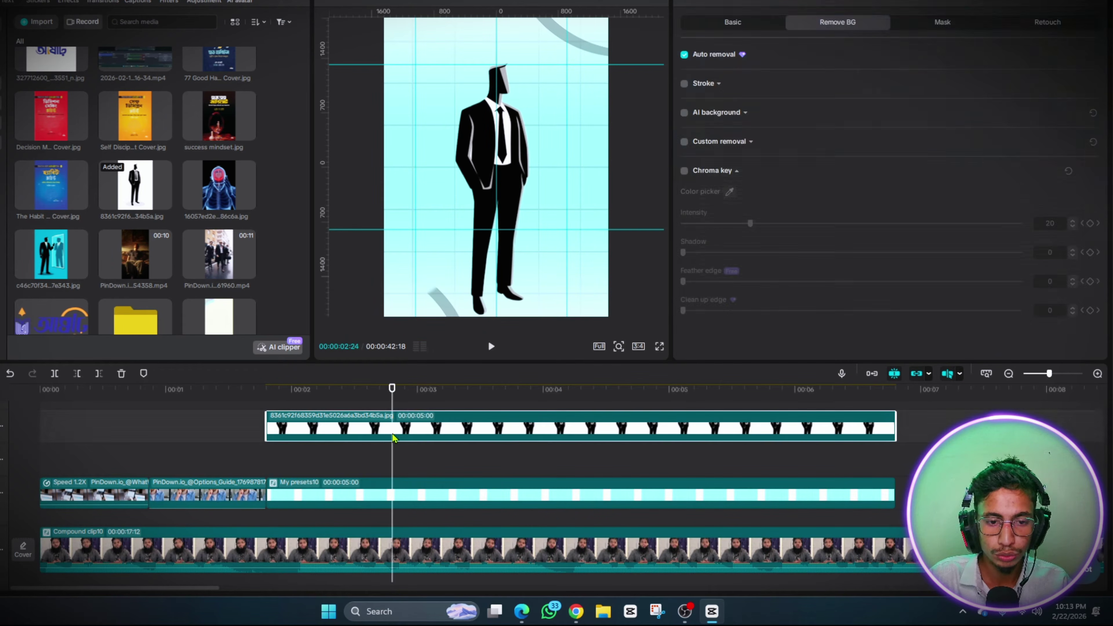
key("w")
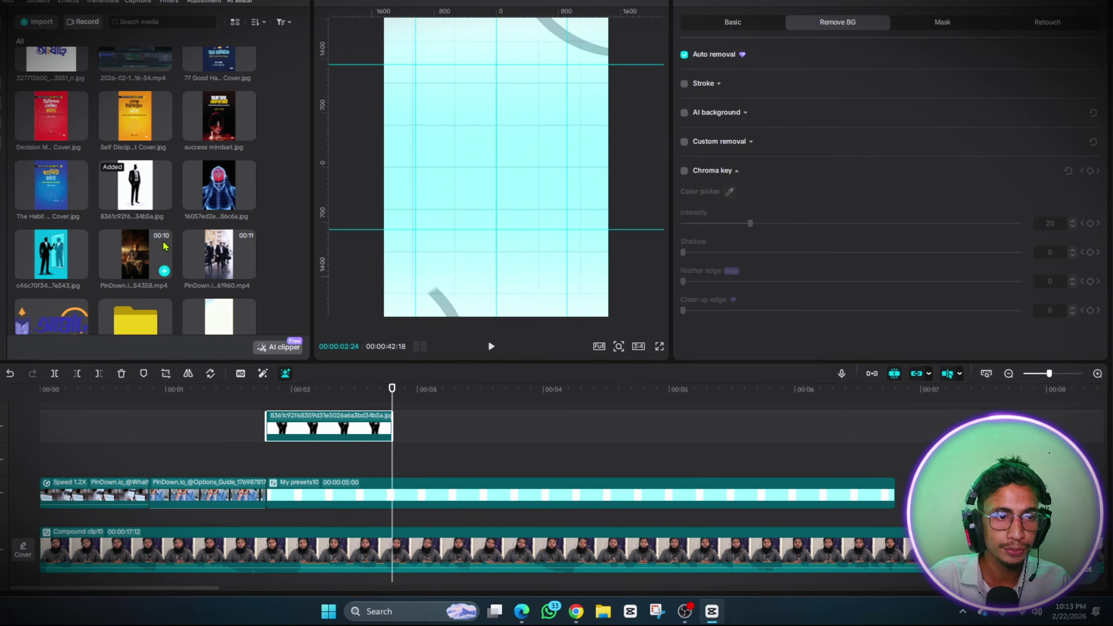
Find the handshake silhouette image 30834b30e...eb32e.jpg in the media library and place it directly after the suited-man image
scroll(137, 229, "up", 3)
scroll(137, 229, "down", 5)
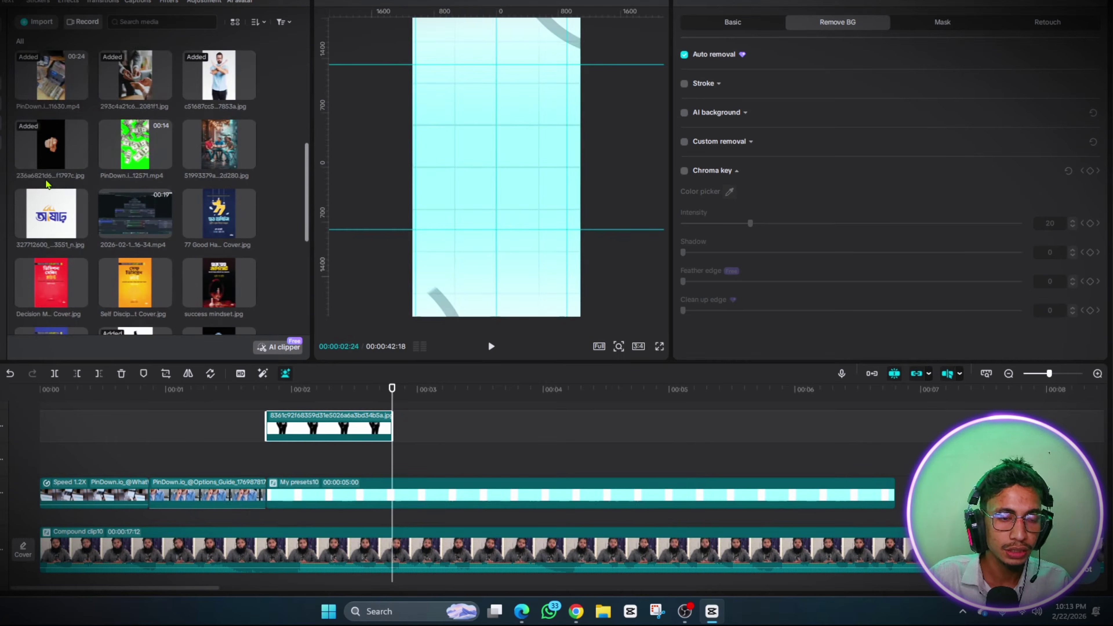
scroll(86, 198, "up", 4)
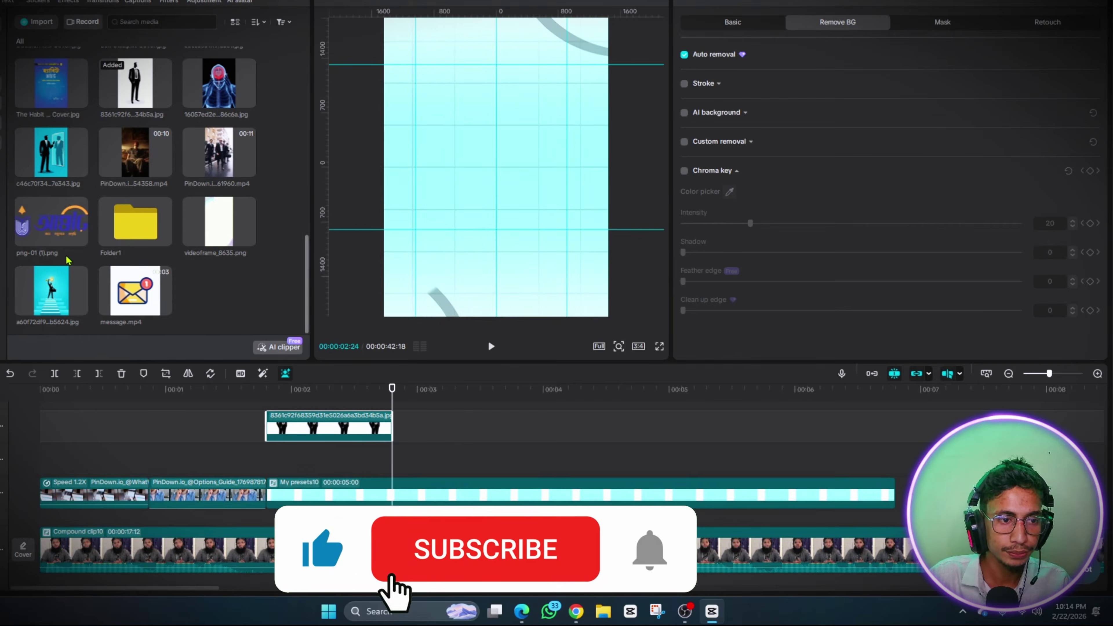
scroll(87, 242, "up", 10)
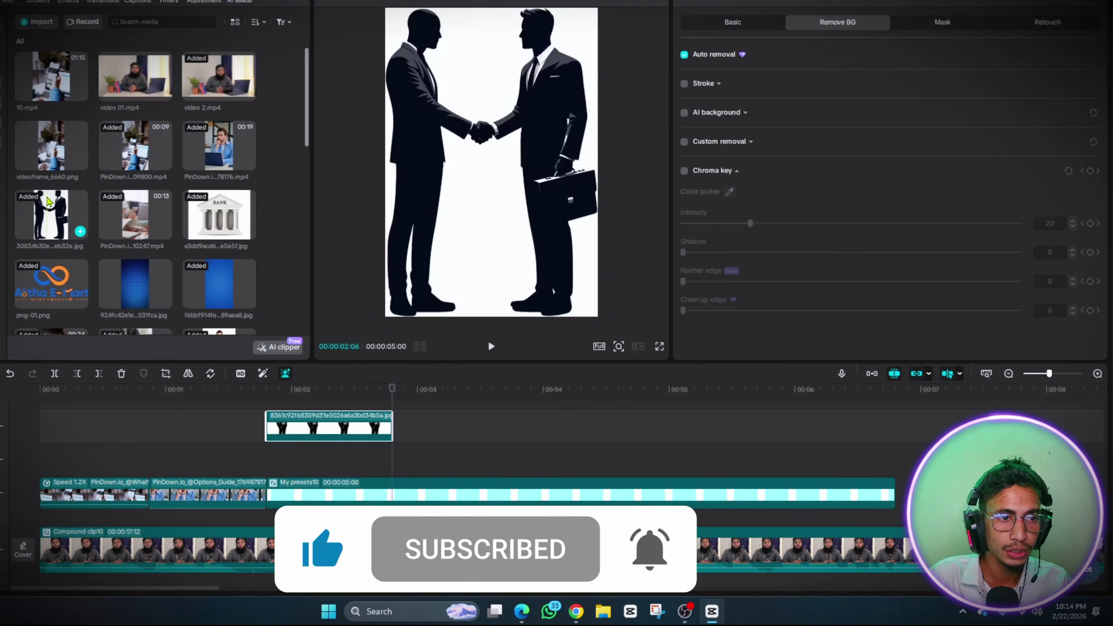
left_click_drag(51, 217, 399, 426)
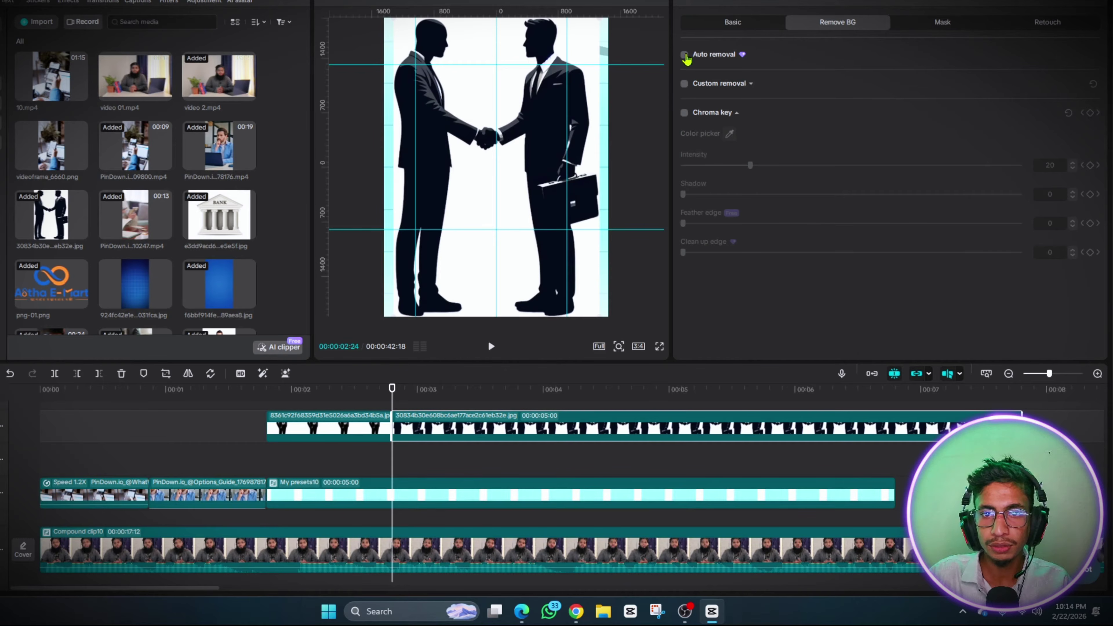
Remove the handshake image's background with Auto removal, shrink it to fit within the guides, and centre it
left_click(685, 55)
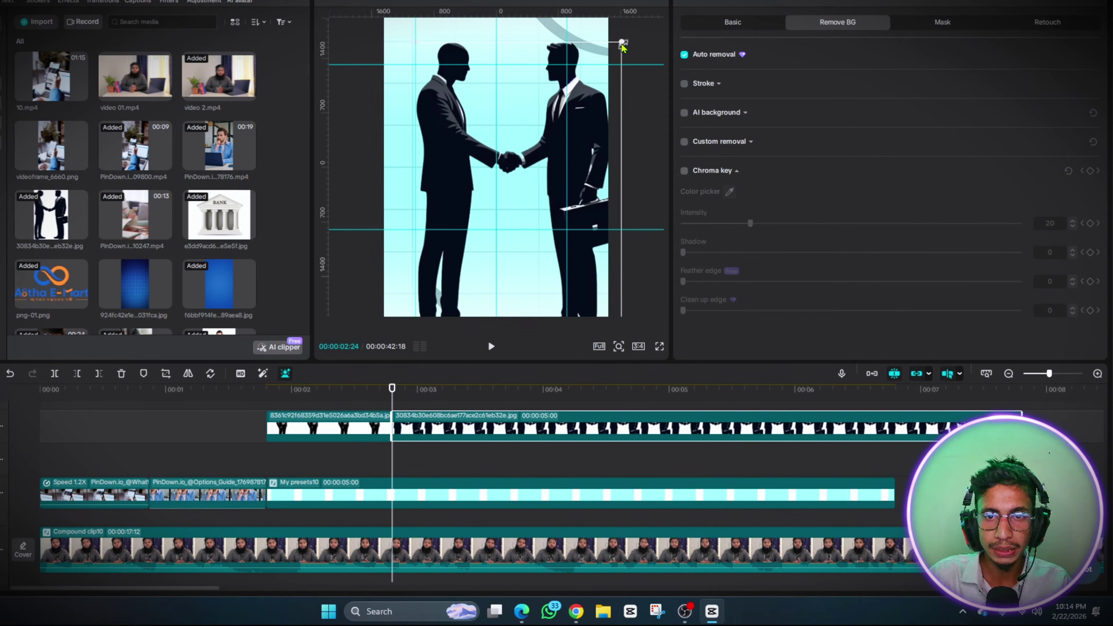
left_click_drag(622, 44, 572, 94)
left_click_drag(526, 150, 507, 133)
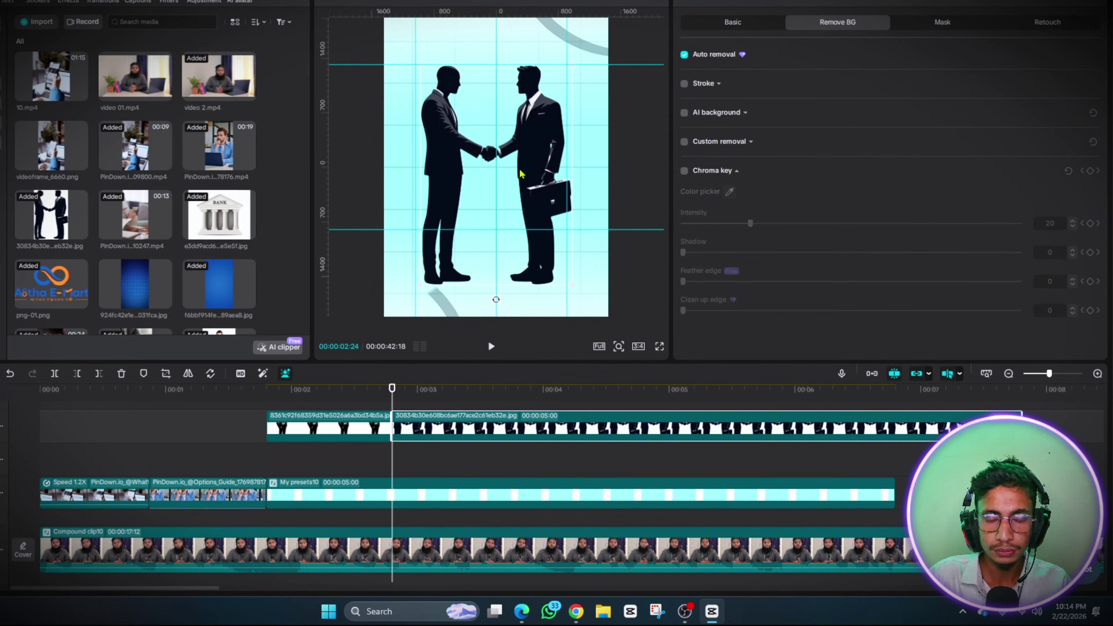
Play the handshake section, trim the handshake image to a duration of 00:00:01:13, and review the figures over the background
left_click(371, 408)
key("space")
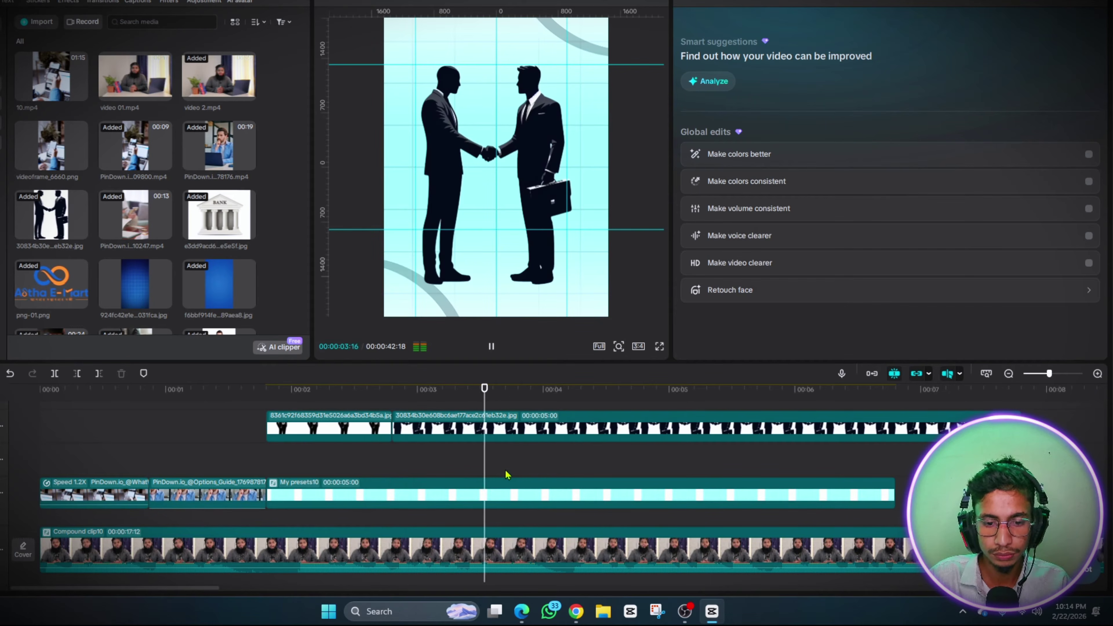
left_click(572, 438)
key("w")
left_click(303, 454)
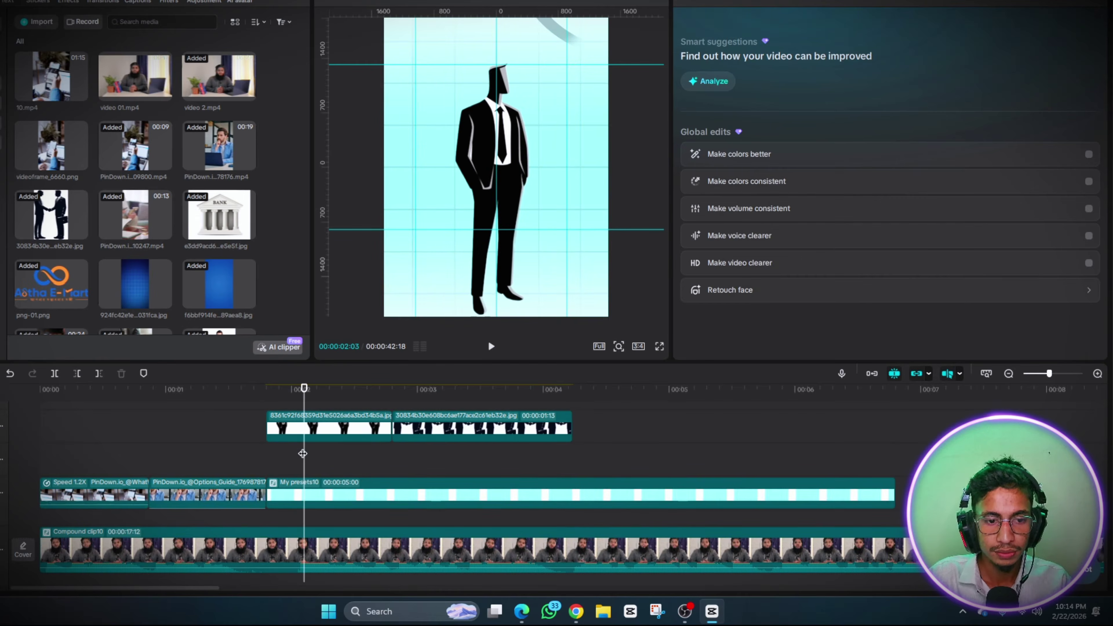
left_click_drag(303, 454, 431, 455)
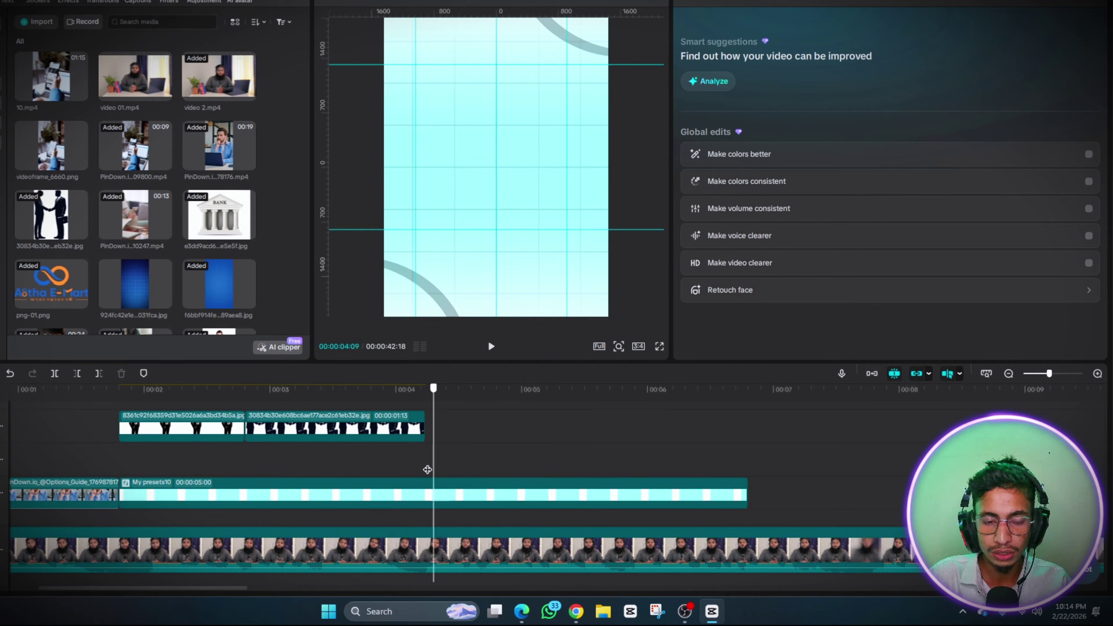
left_click(442, 475)
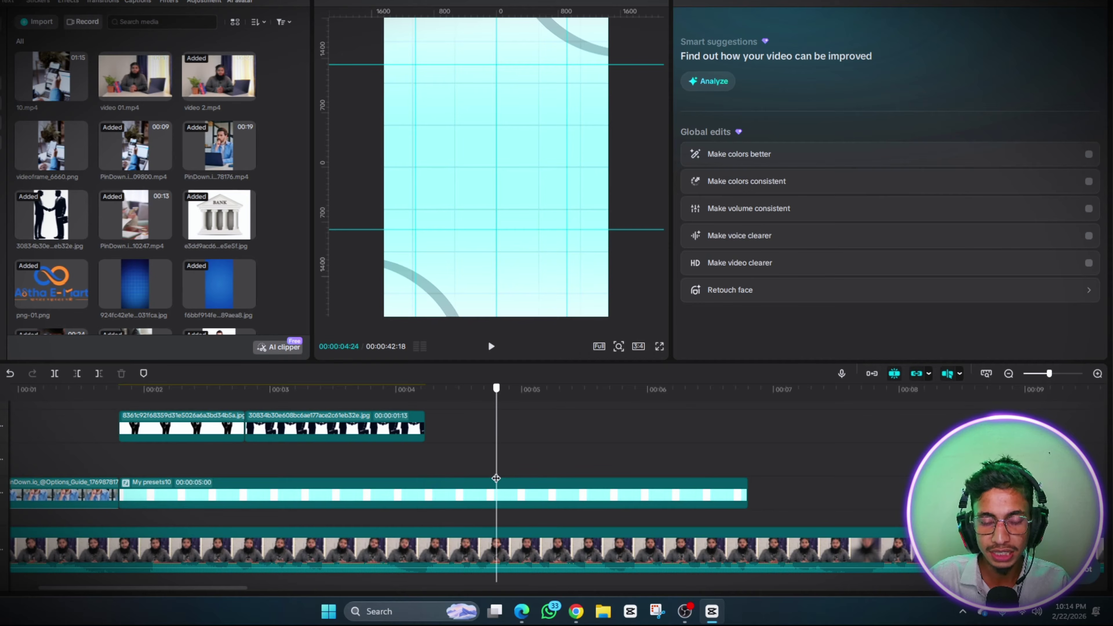
Place the bank image e3dd9acd6...e5e5f.jpg above the preset background at 00:00:04:21 and remove its background with Auto removal
left_click_drag(511, 465, 480, 478)
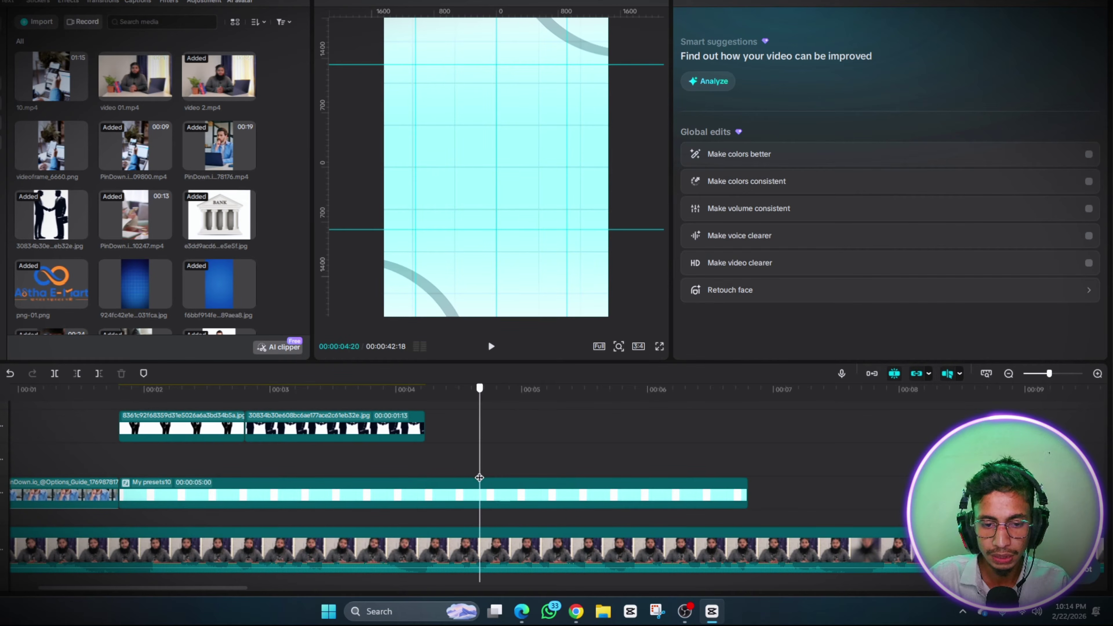
left_click_drag(222, 215, 484, 423)
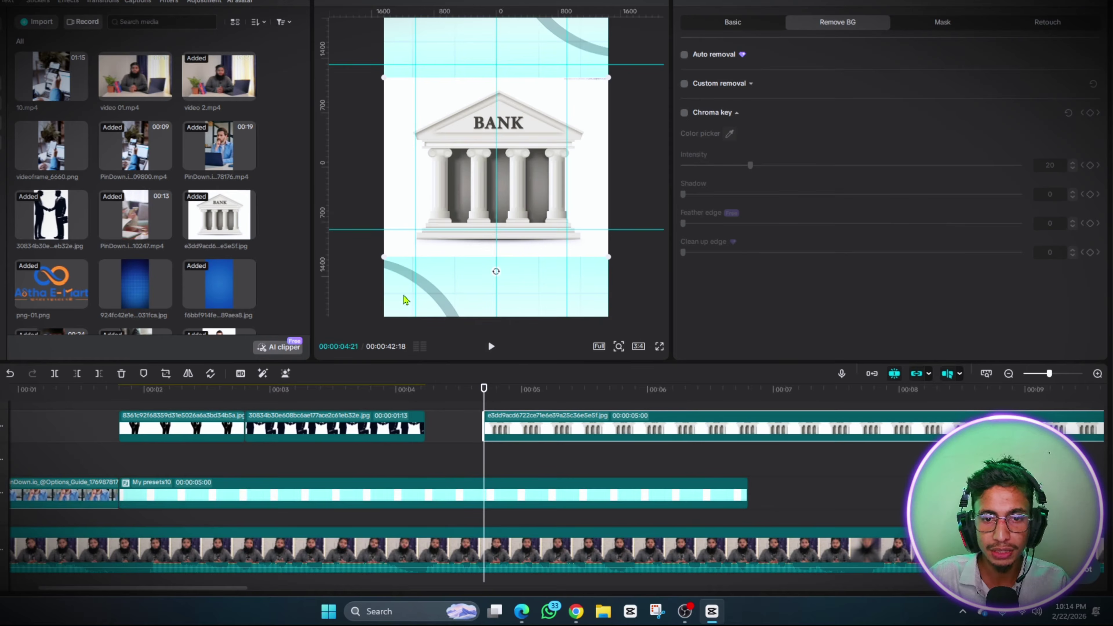
left_click(684, 55)
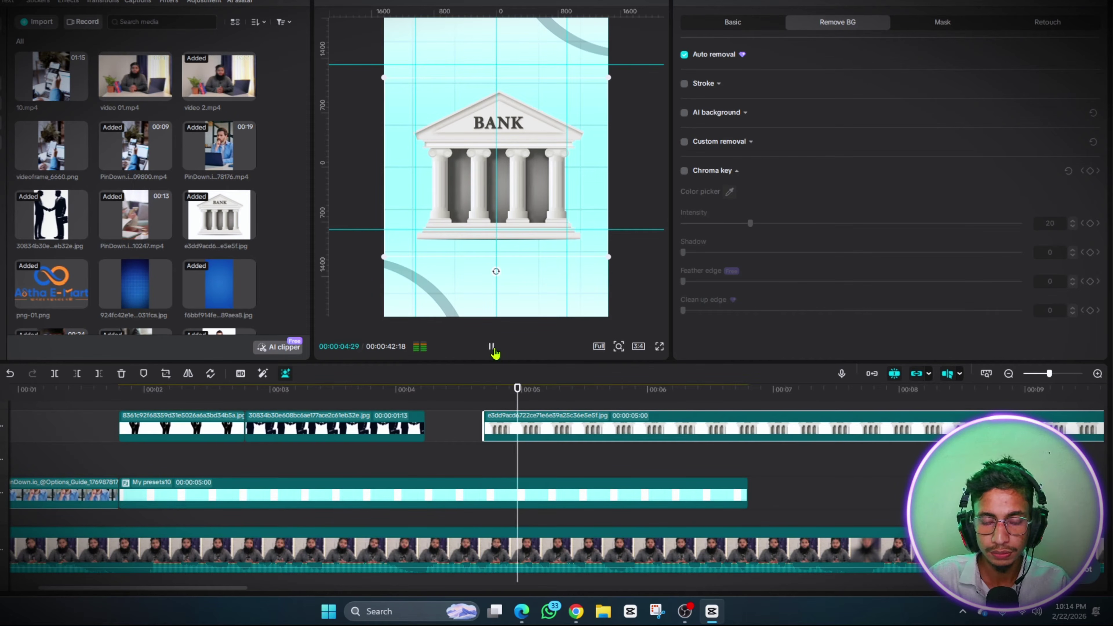
Trim away the part of the bank image after 00:00:05:24
left_click(623, 469)
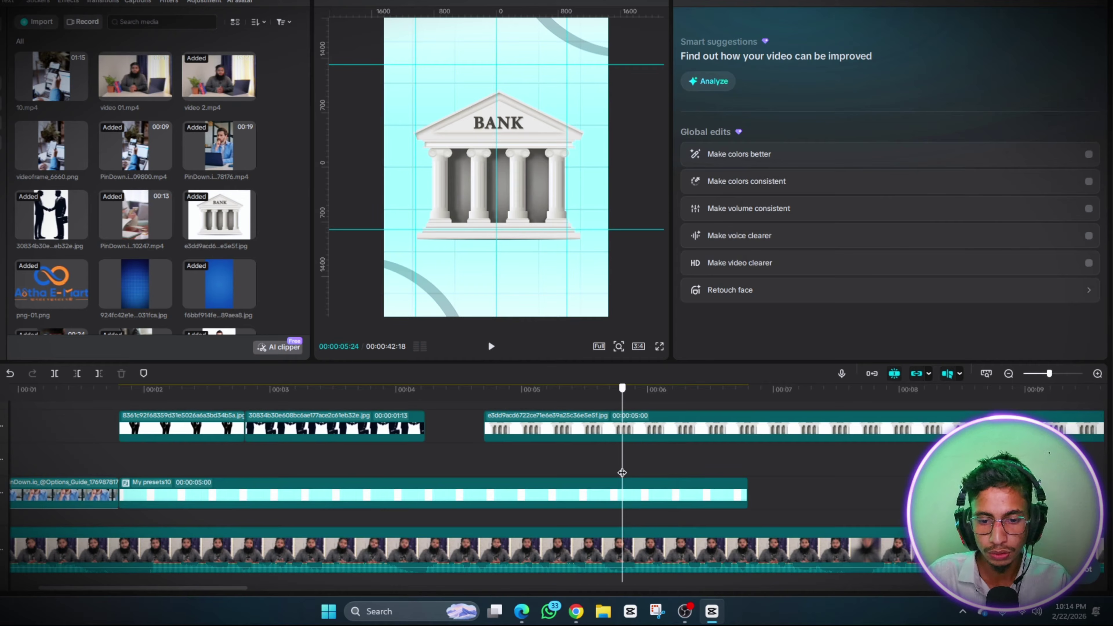
left_click(624, 437)
key("w")
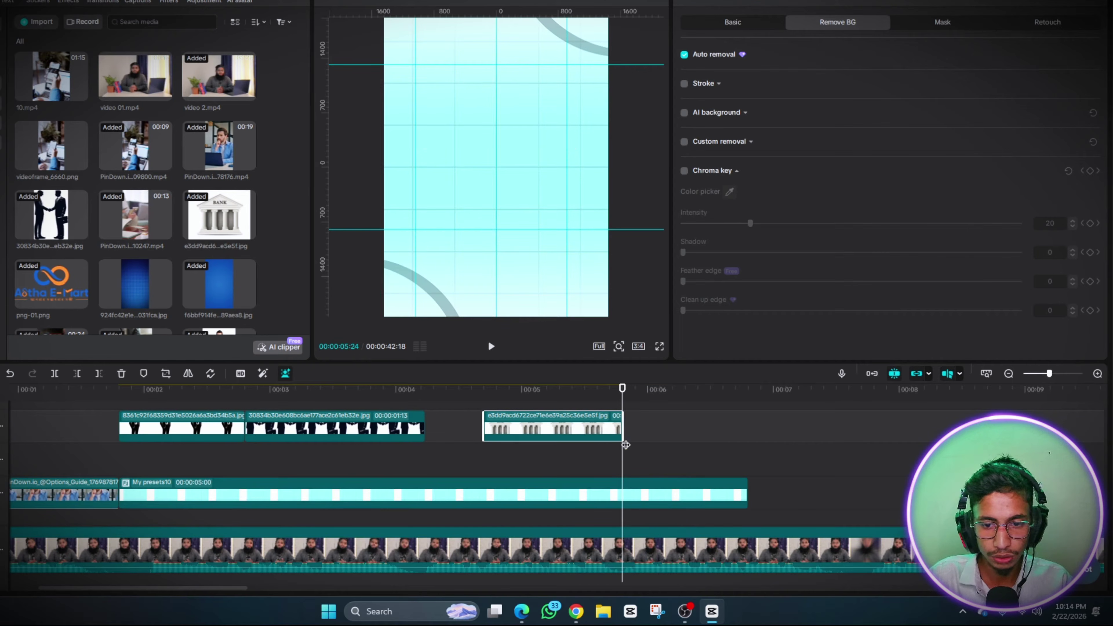
Add the money-counting clip PinDown.i...10247.mp4 directly after the bank image, cutting its opening so 00:00:11:18 remains
scroll(626, 456, "right", 3)
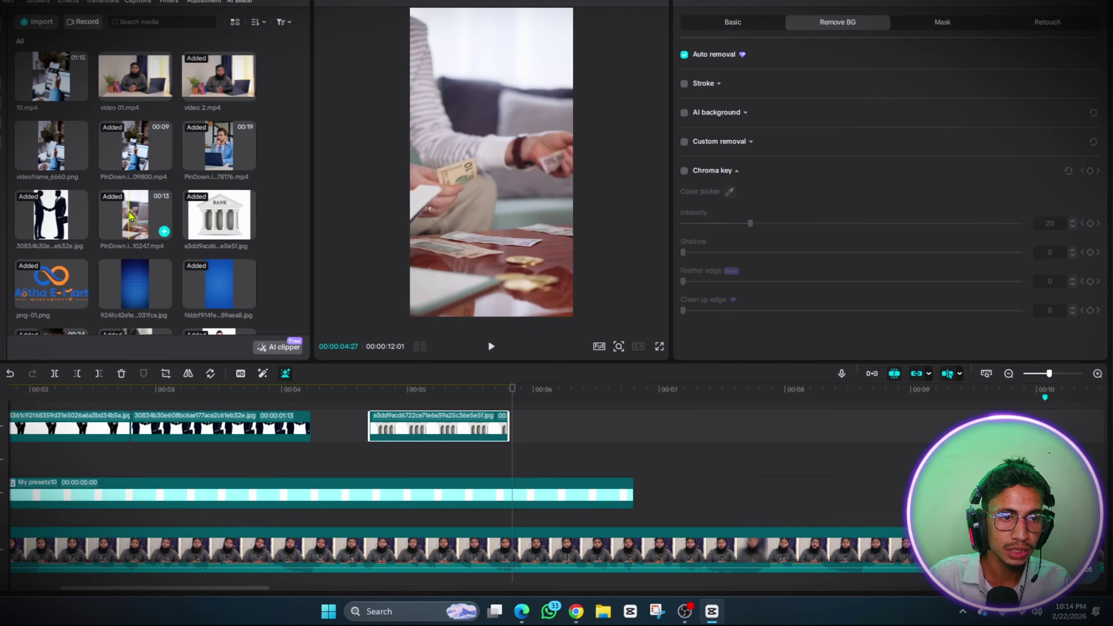
left_click_drag(134, 217, 514, 426)
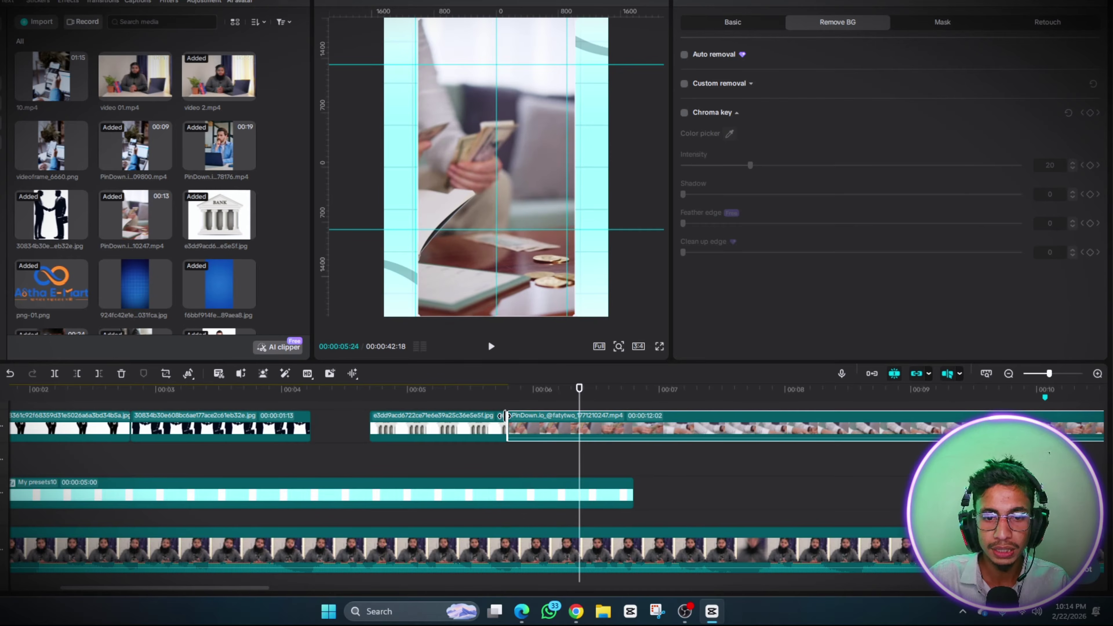
left_click_drag(509, 416, 571, 427)
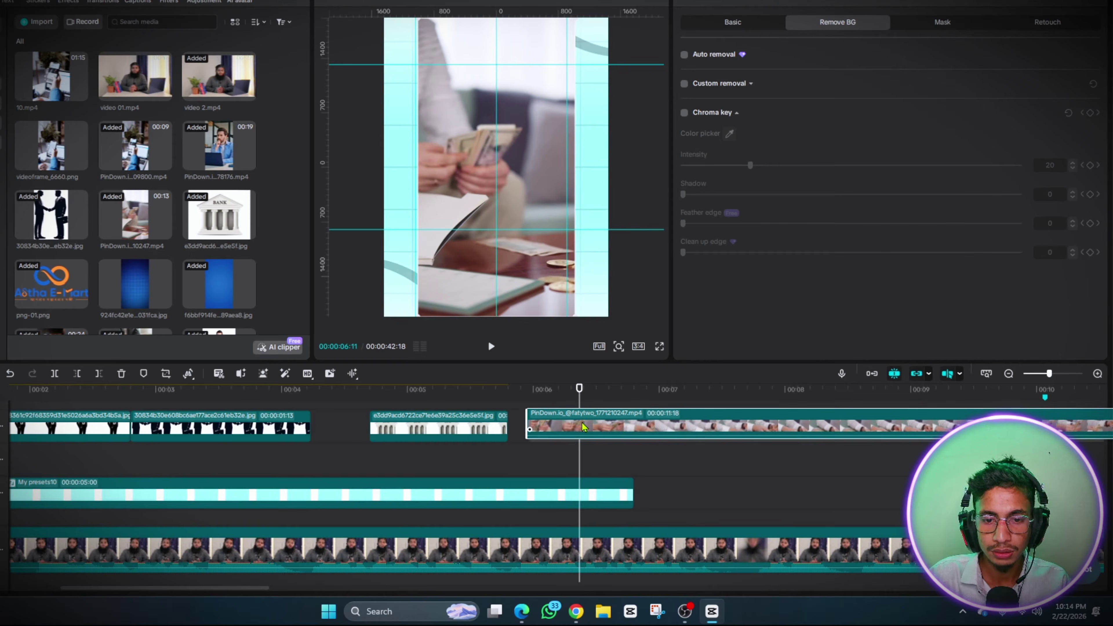
Preview the money-counting clip and trim away everything after 00:00:07:20
left_click(514, 454)
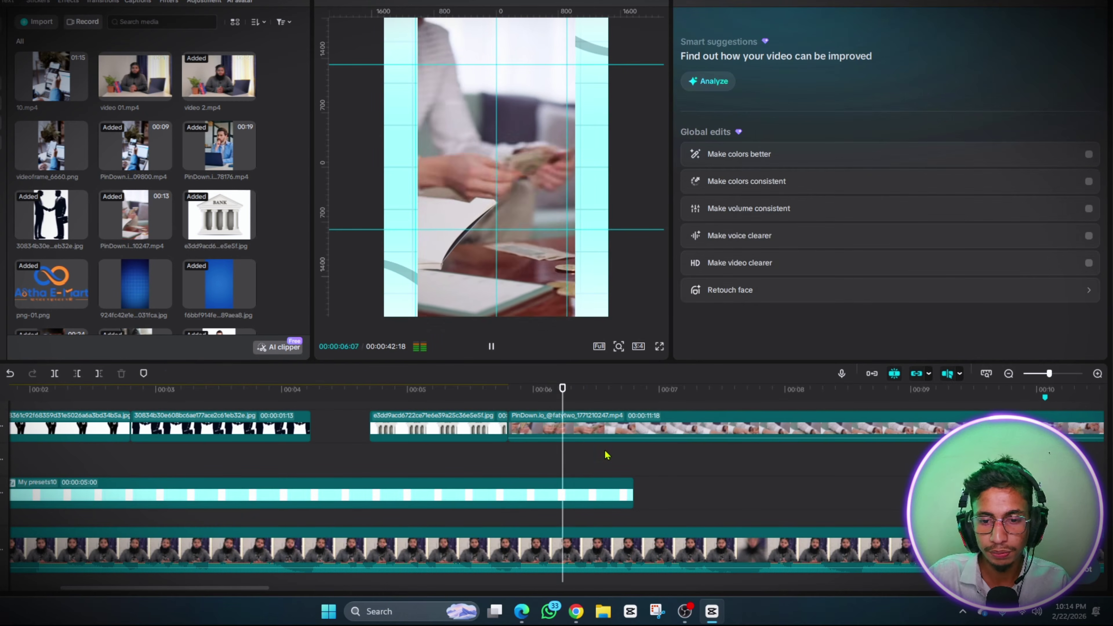
key("space")
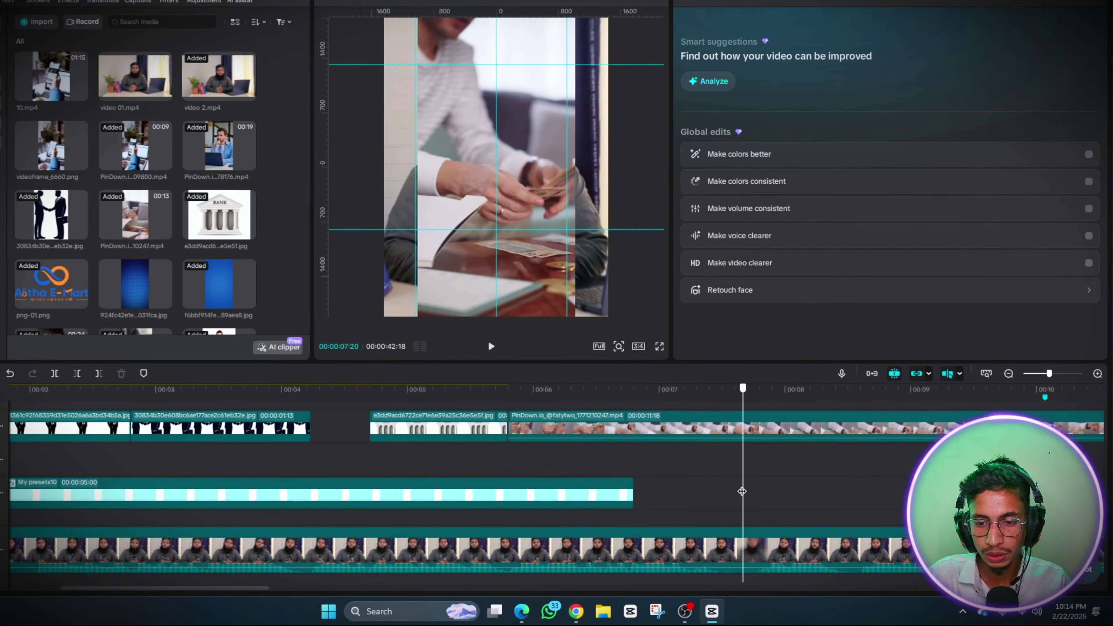
left_click(742, 434)
key("w")
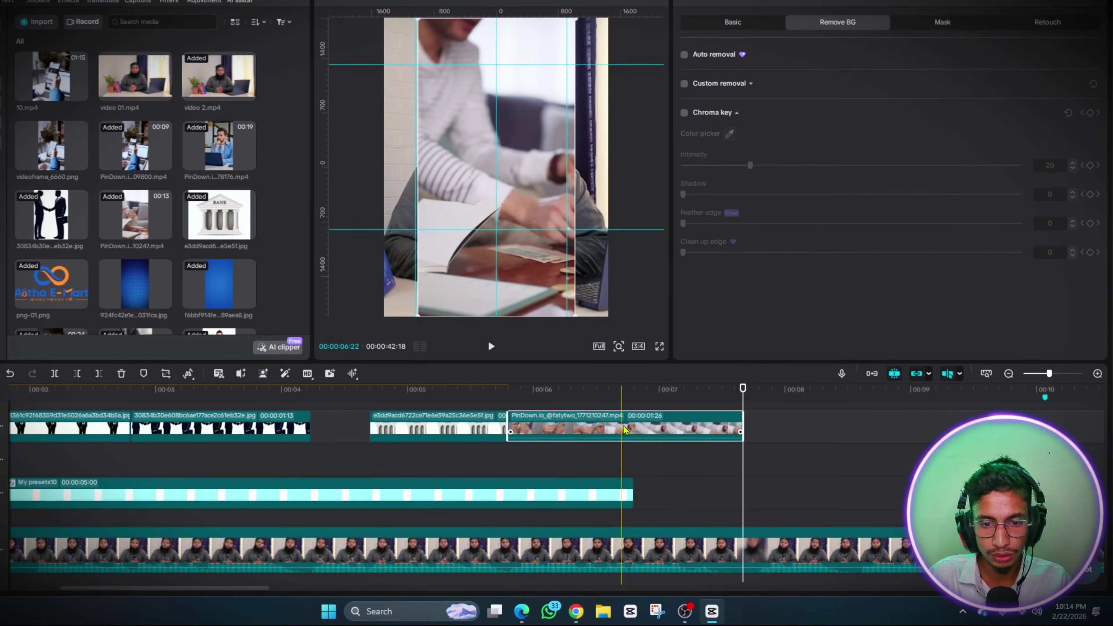
Scale the money-counting clip to 145% so it fills the frame
left_click(527, 455)
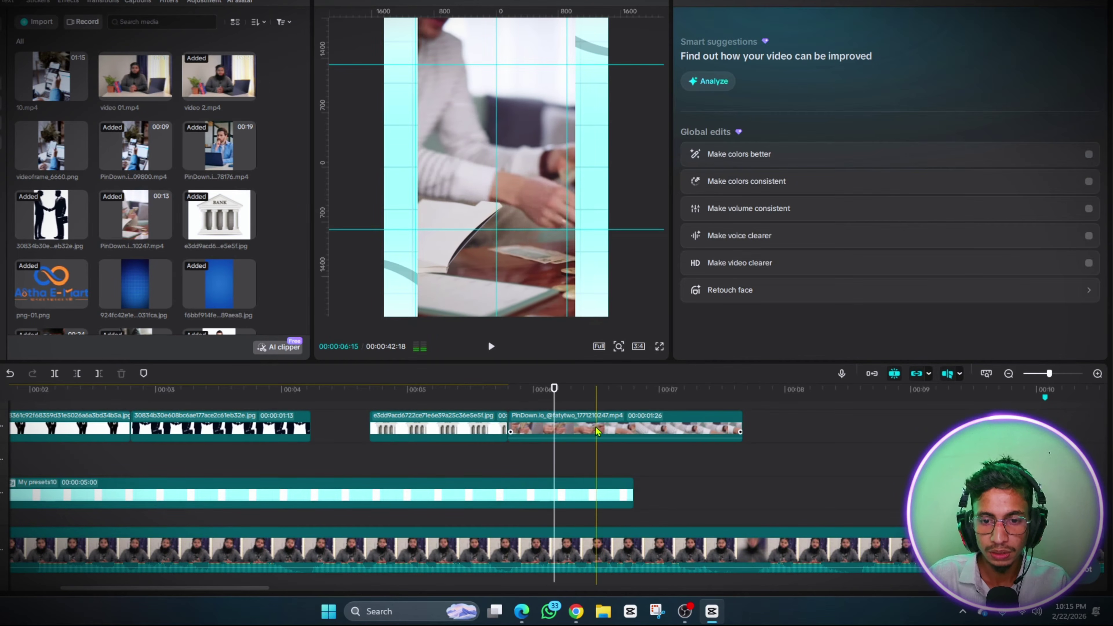
left_click(553, 428)
left_click(732, 23)
left_click_drag(752, 87, 773, 88)
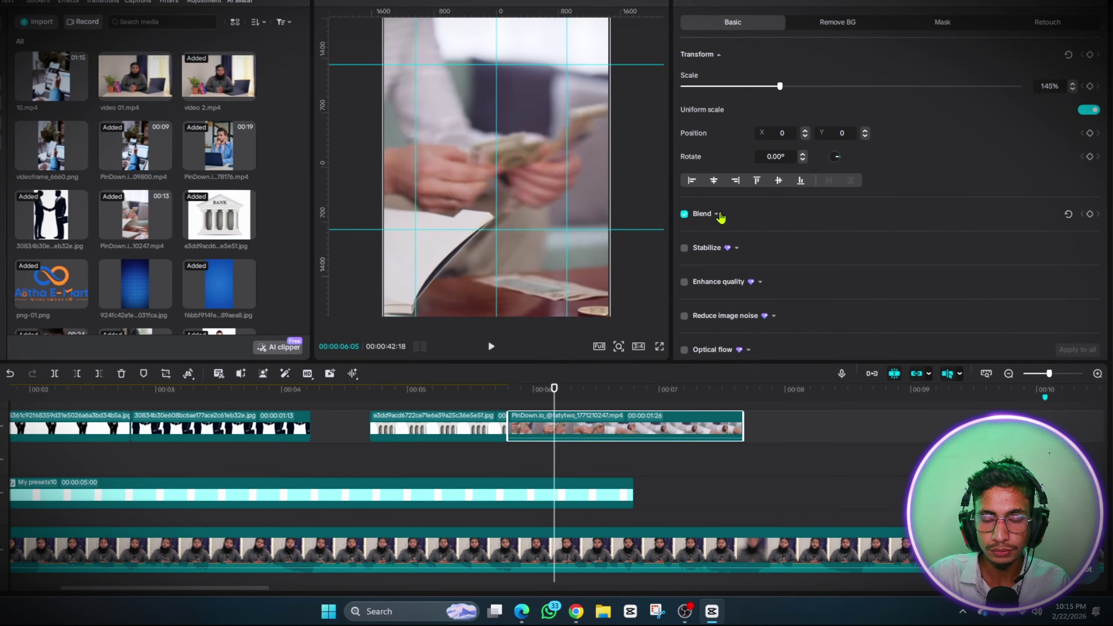
Shorten the preset background so it ends where the bank image ends, and play the result
left_click(602, 495)
left_click_drag(633, 489, 553, 494)
key("space")
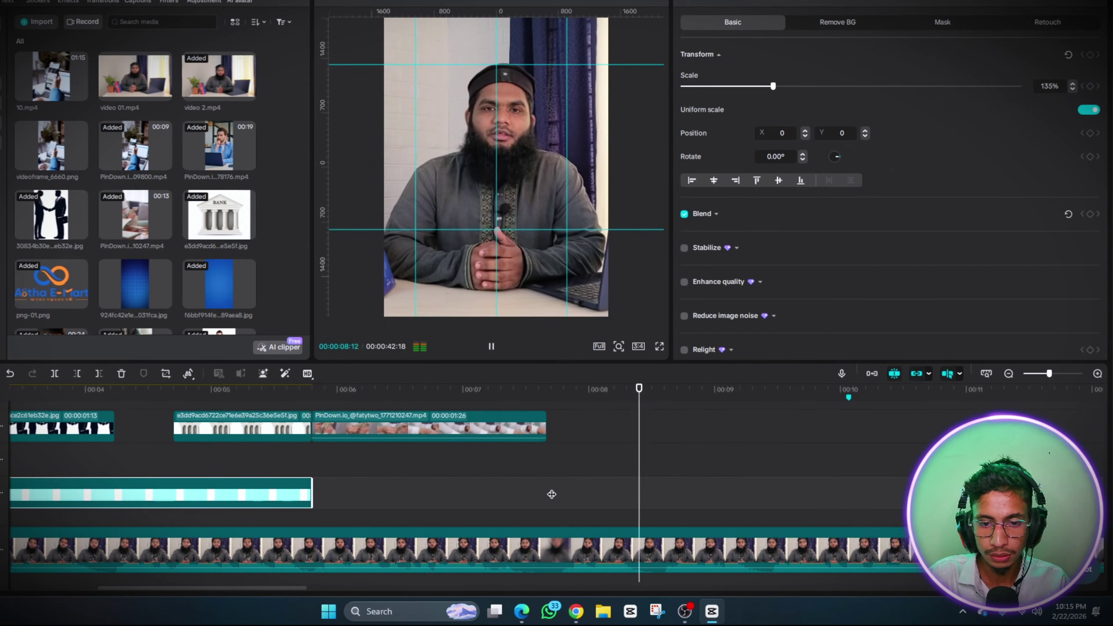
Play through the talking-head section after the money-counting clip to find where the next B-roll belongs
left_click(552, 494)
scroll(482, 494, "right", 2)
left_click(436, 494)
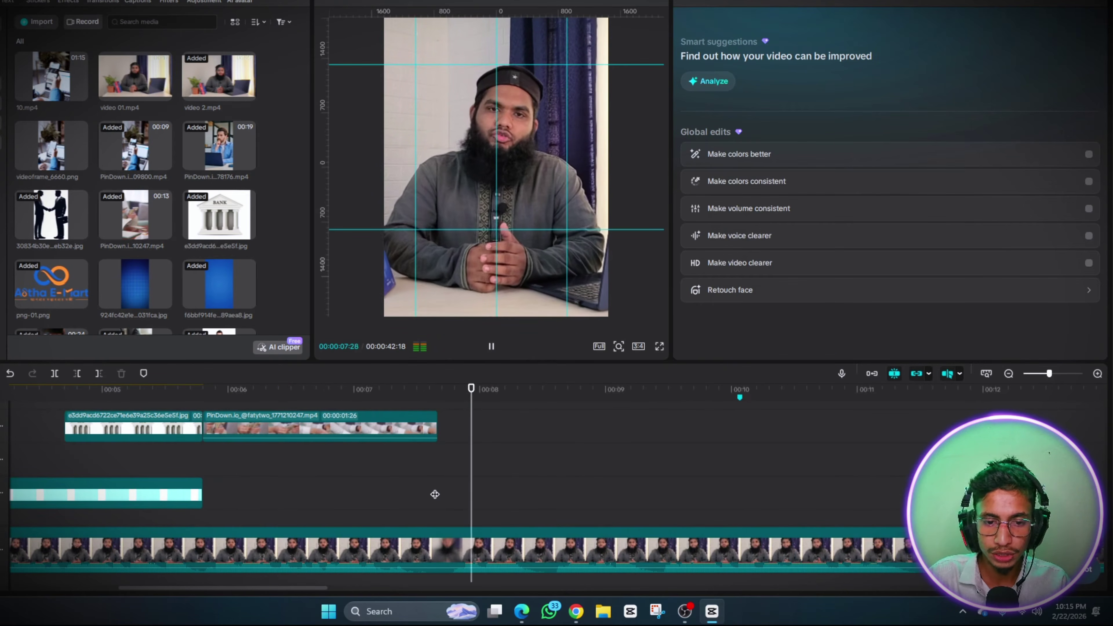
left_click(435, 494)
key("space")
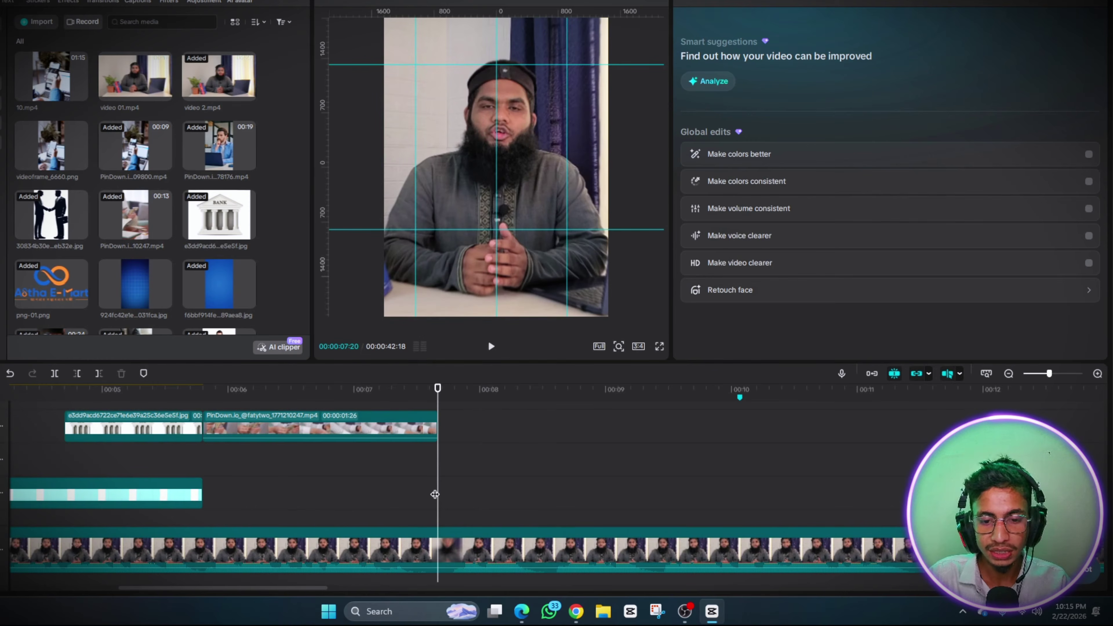
key("space")
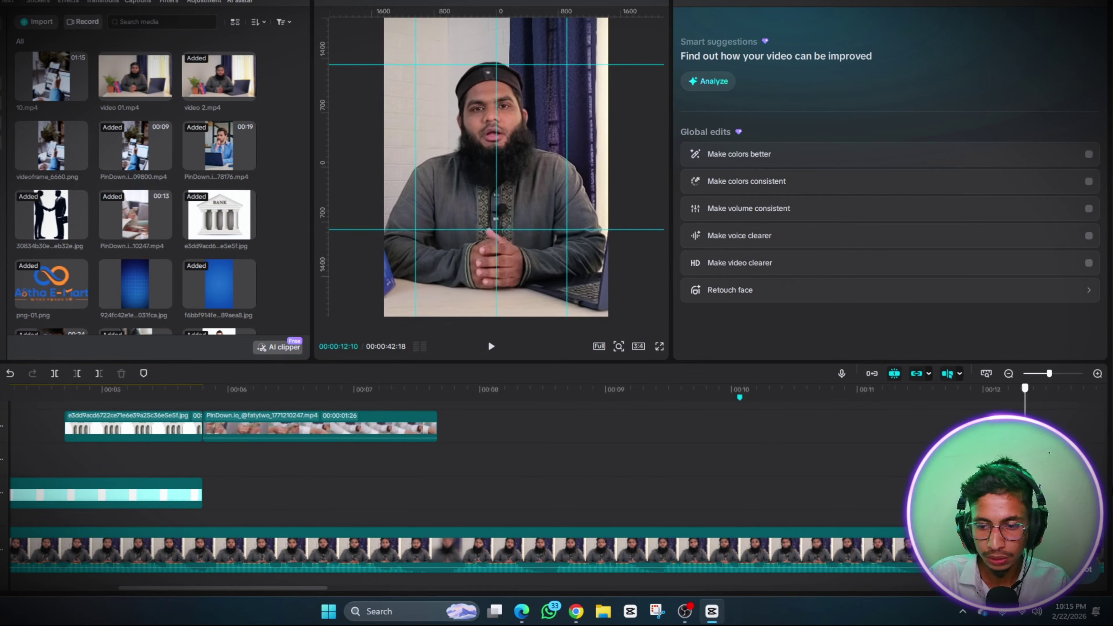
left_click(435, 494)
key("space")
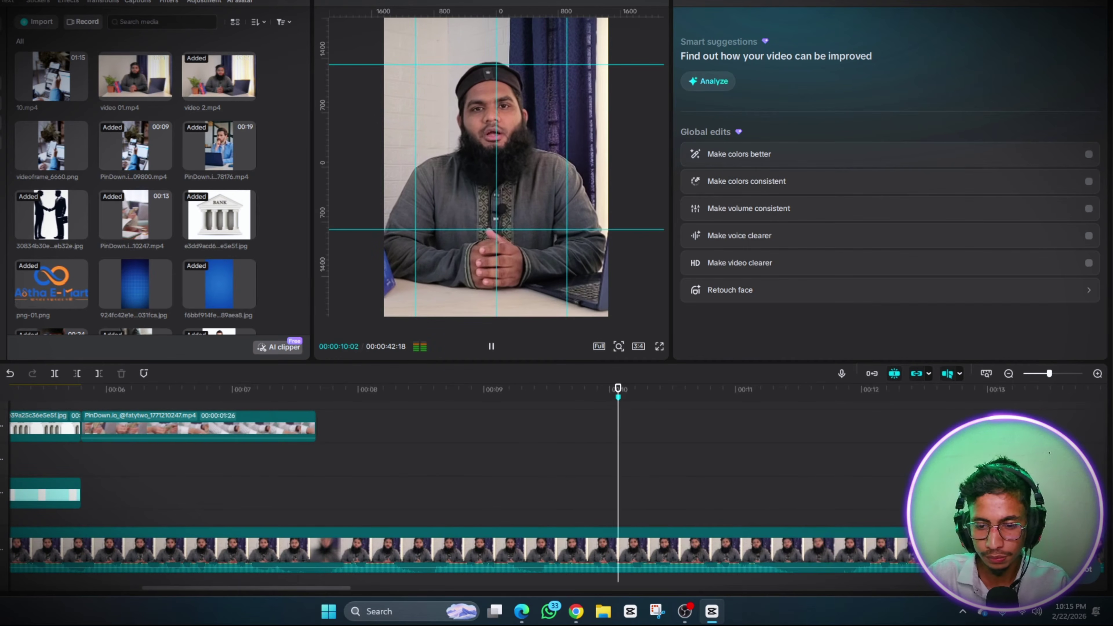
Find the cash-machine clip PinDown.i...11630.mp4 in the media library and place it at the 00:00:10:02 marker
left_click(626, 491)
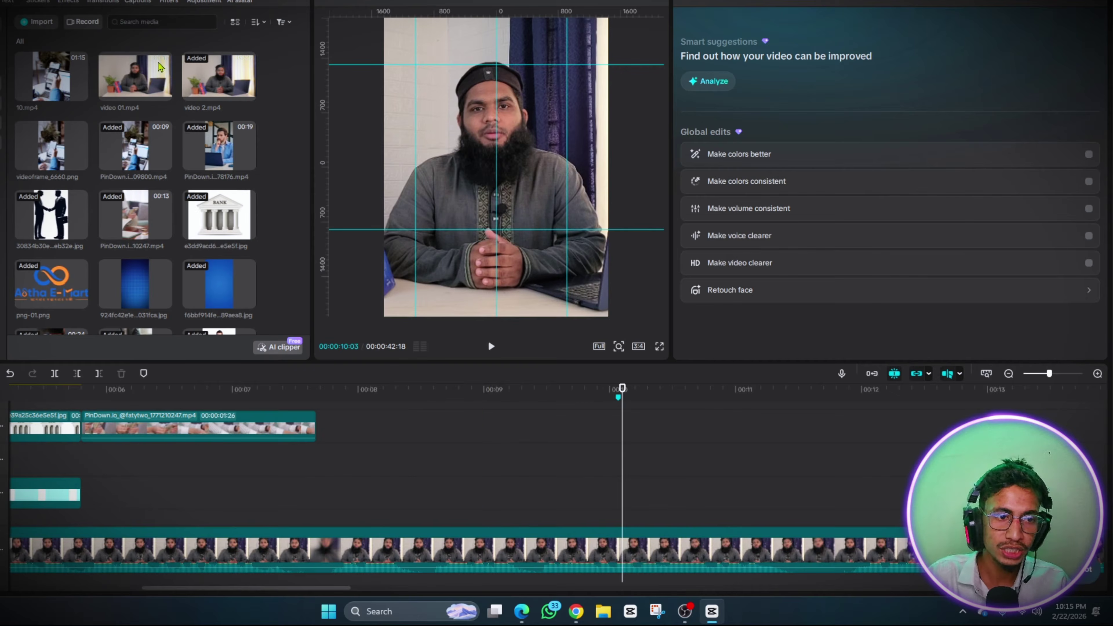
scroll(133, 175, "down", 2)
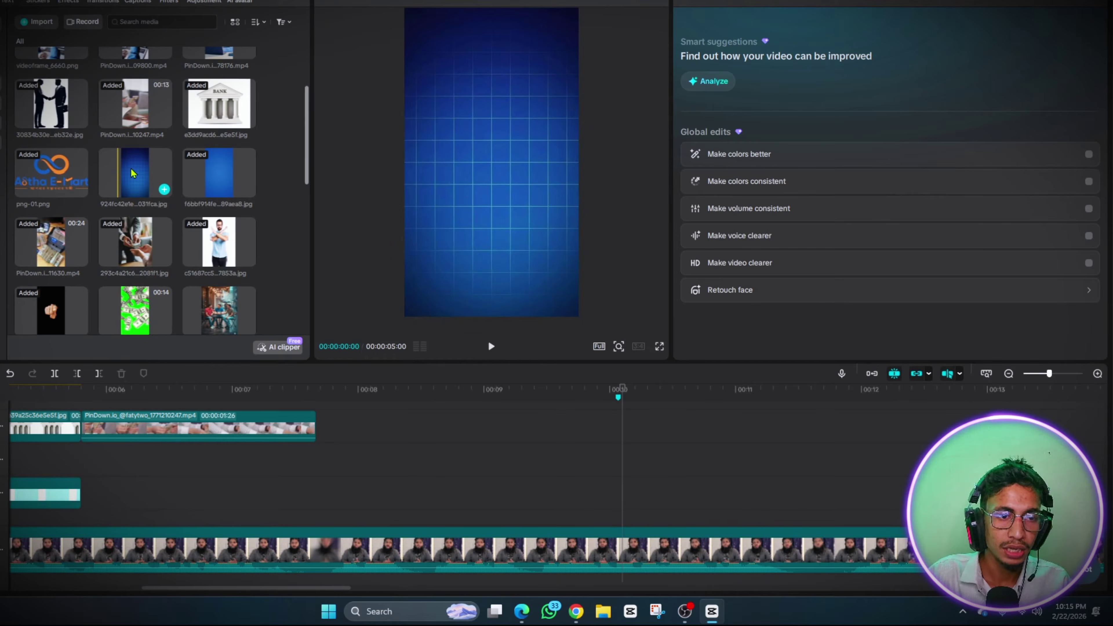
scroll(148, 185, "down", 1)
left_click_drag(52, 188, 619, 467)
key("space")
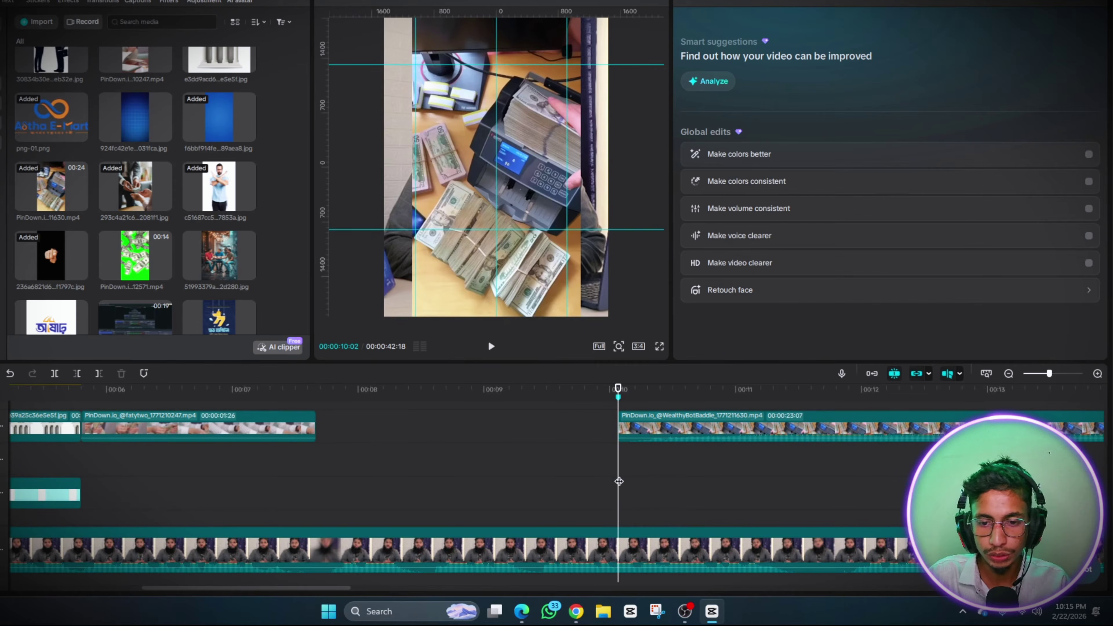
Preview the cash-machine clip, trim its opening to leave 00:00:22:08, and move it to start slightly before the marker
left_click(674, 440)
key("space")
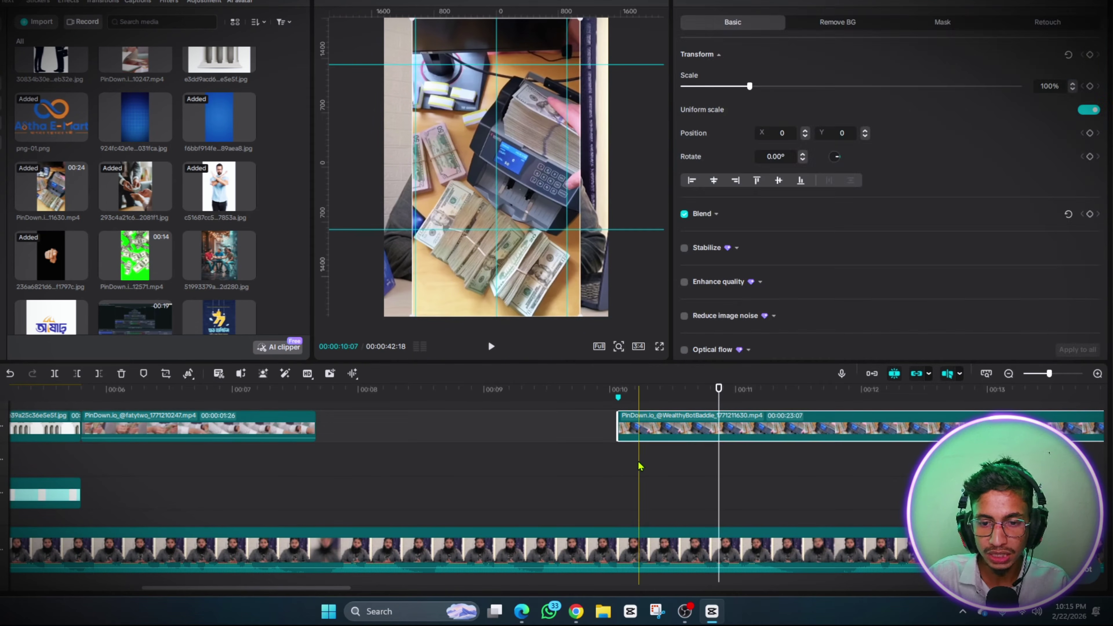
left_click(639, 466)
key("space")
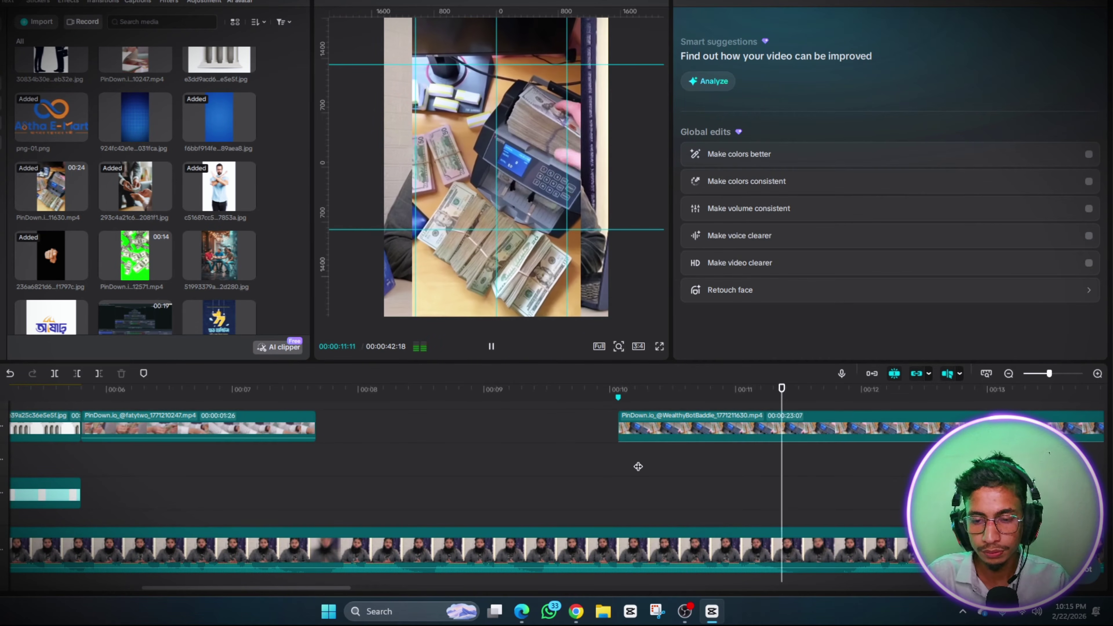
left_click(815, 485)
left_click(797, 437)
left_click_drag(797, 438, 727, 440)
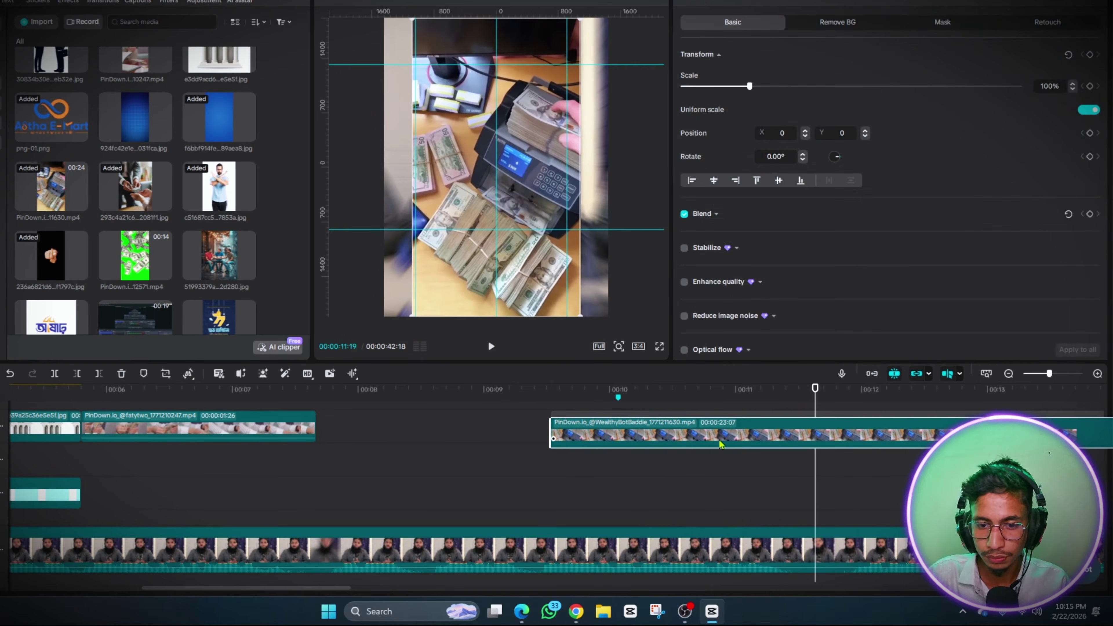
left_click_drag(550, 428, 673, 432)
left_click_drag(759, 436, 693, 436)
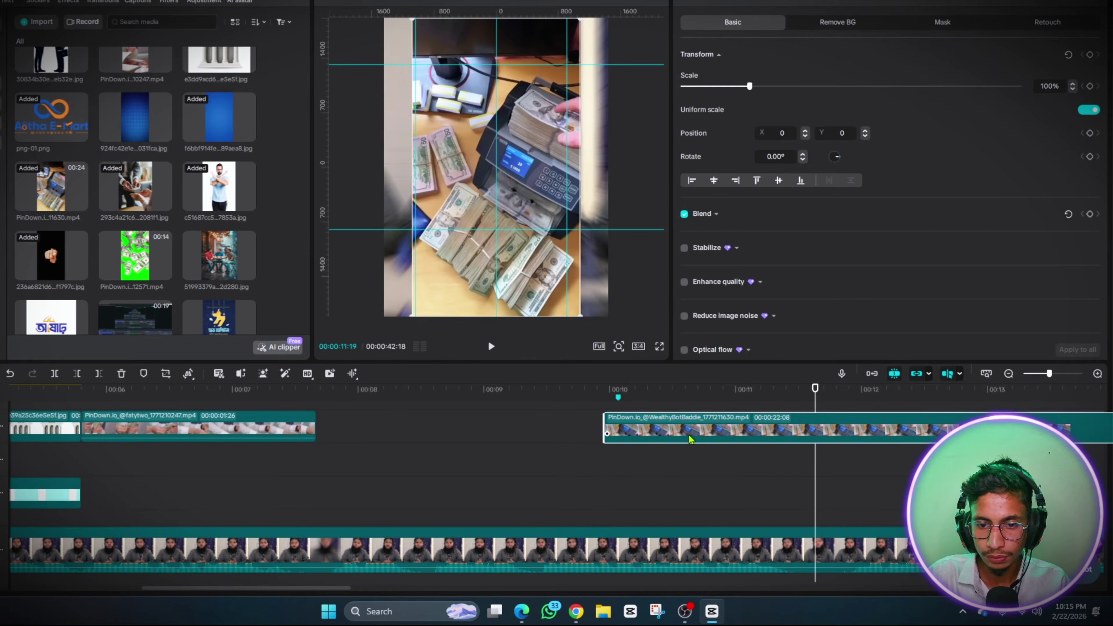
Cut the cash-machine clip at 00:00:11:16 and discard the rest, leaving a duration of 00:00:01:16
left_click(800, 472)
left_click(812, 436)
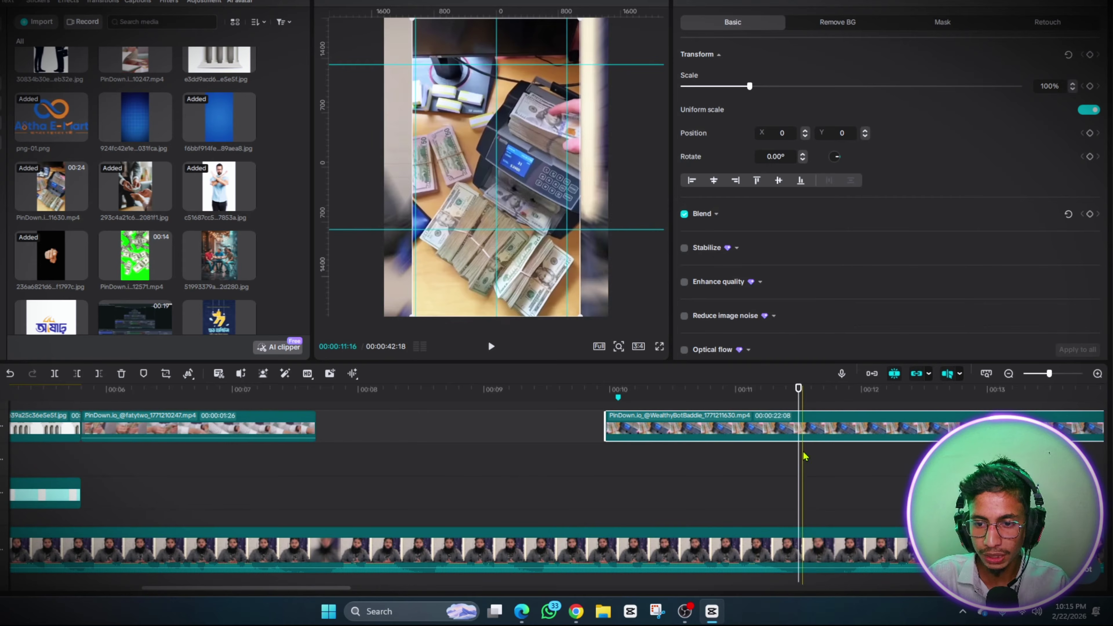
key("w")
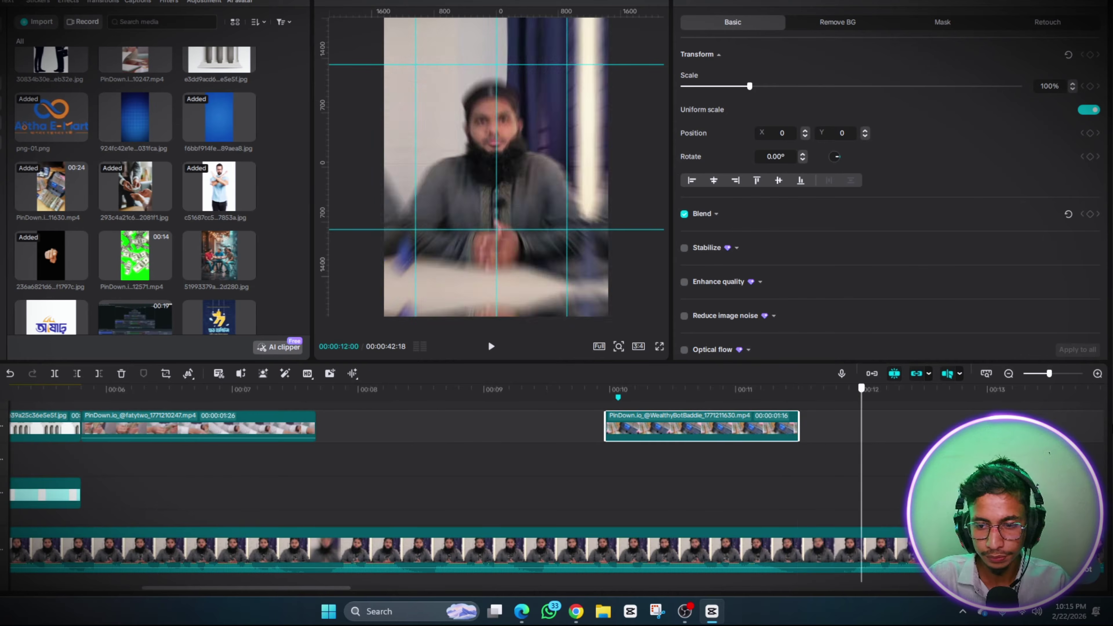
Review the following talking-head section, place the cash-handover image 293c4a21c6...2081f1.jpg at 00:00:13:20, and scale it to 114%
scroll(862, 465, "right", 5)
scroll(546, 474, "down", 2)
key("space")
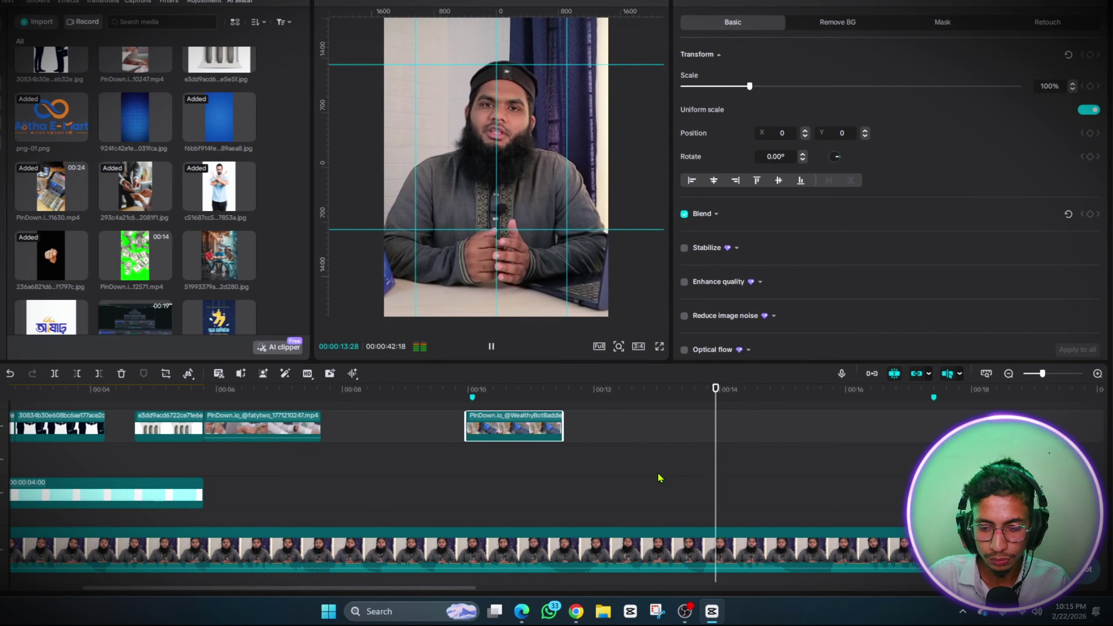
left_click(622, 479)
scroll(569, 480, "right", 3)
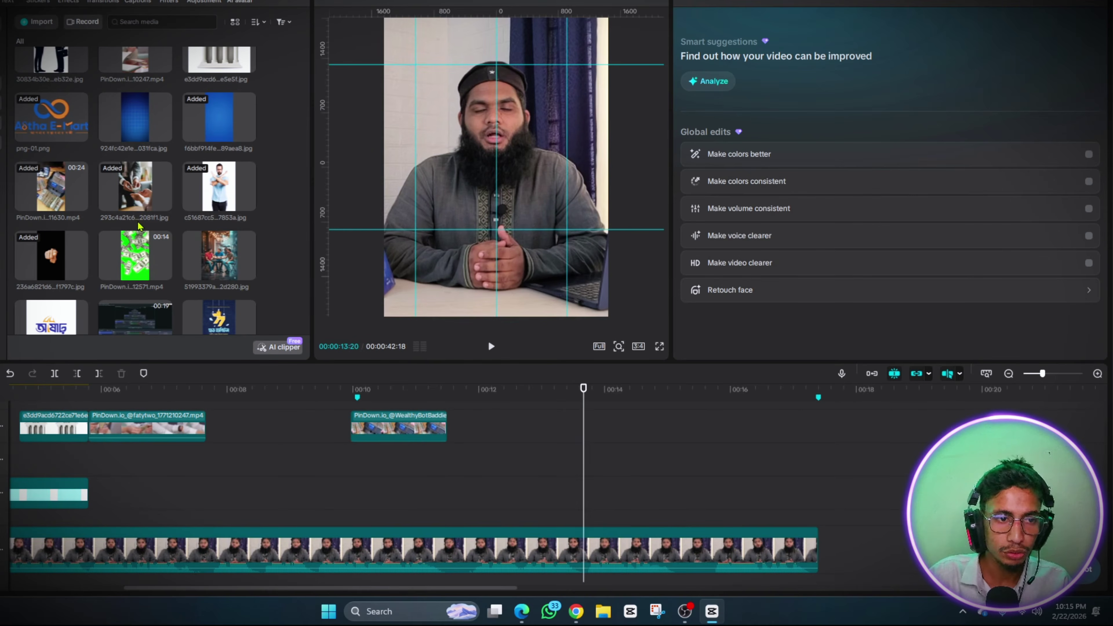
scroll(138, 225, "up", 2)
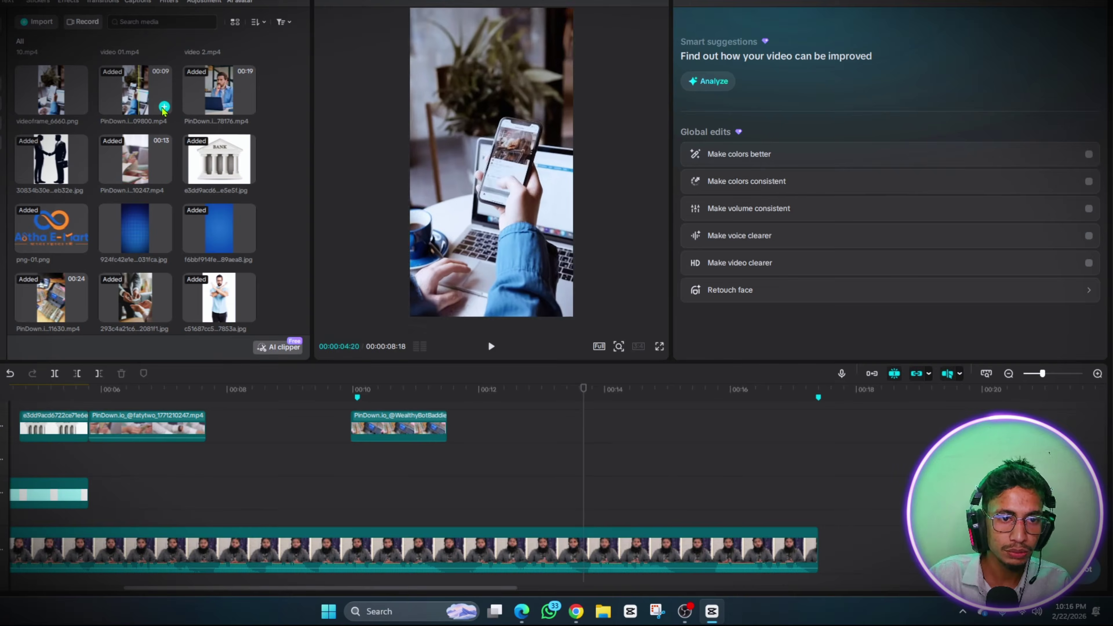
scroll(162, 111, "down", 1)
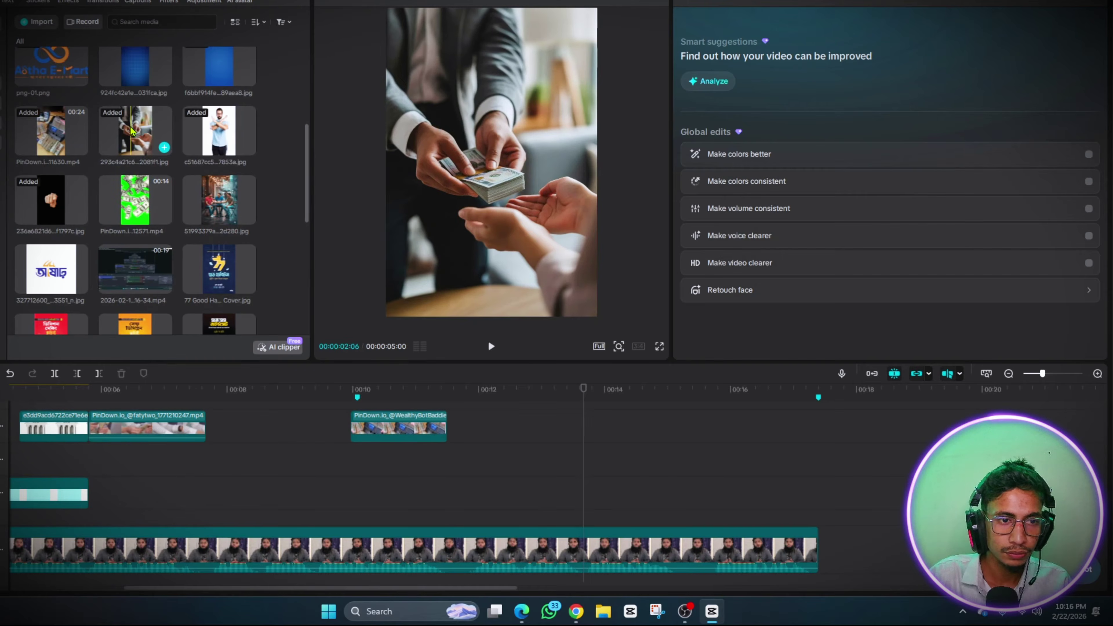
left_click_drag(132, 130, 586, 428)
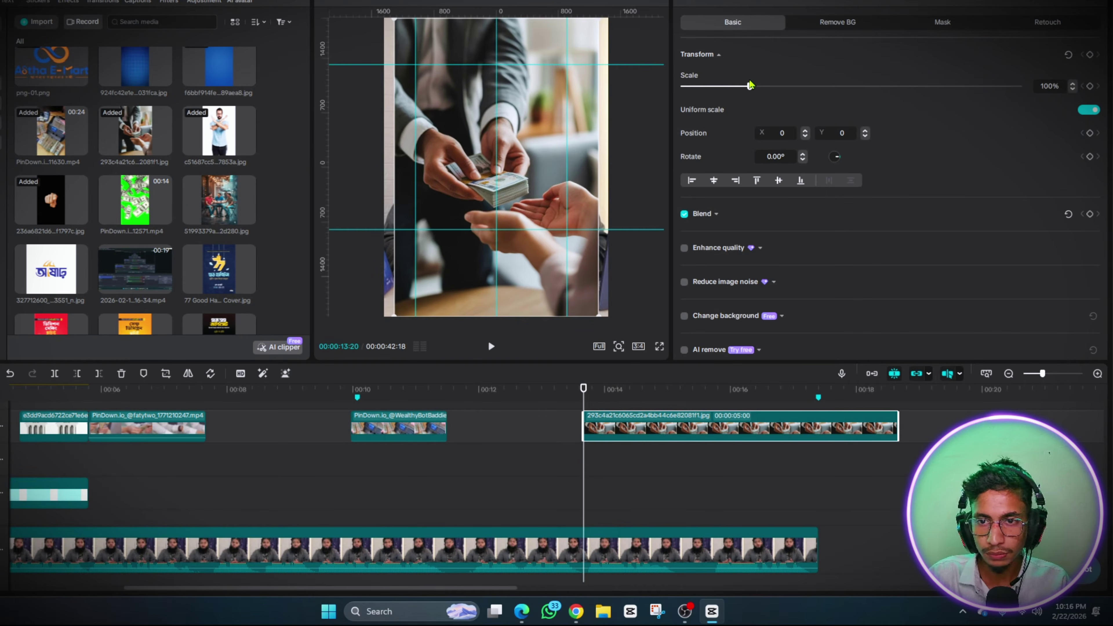
left_click_drag(750, 84, 759, 94)
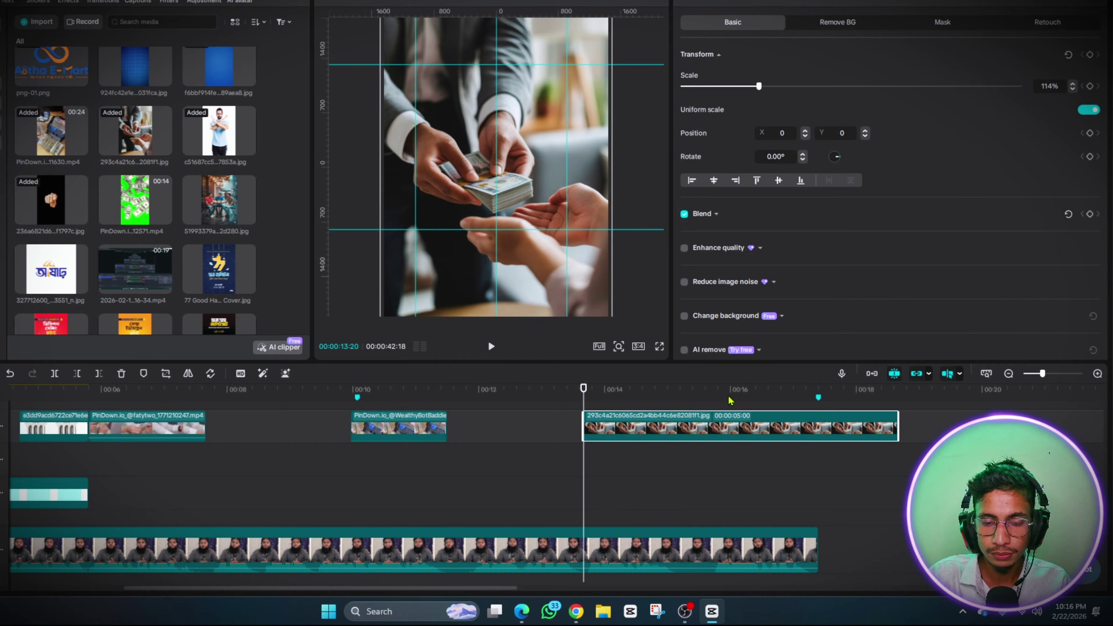
Cut the cash-handover image at 00:00:15:13 and discard everything after the cut
key("space")
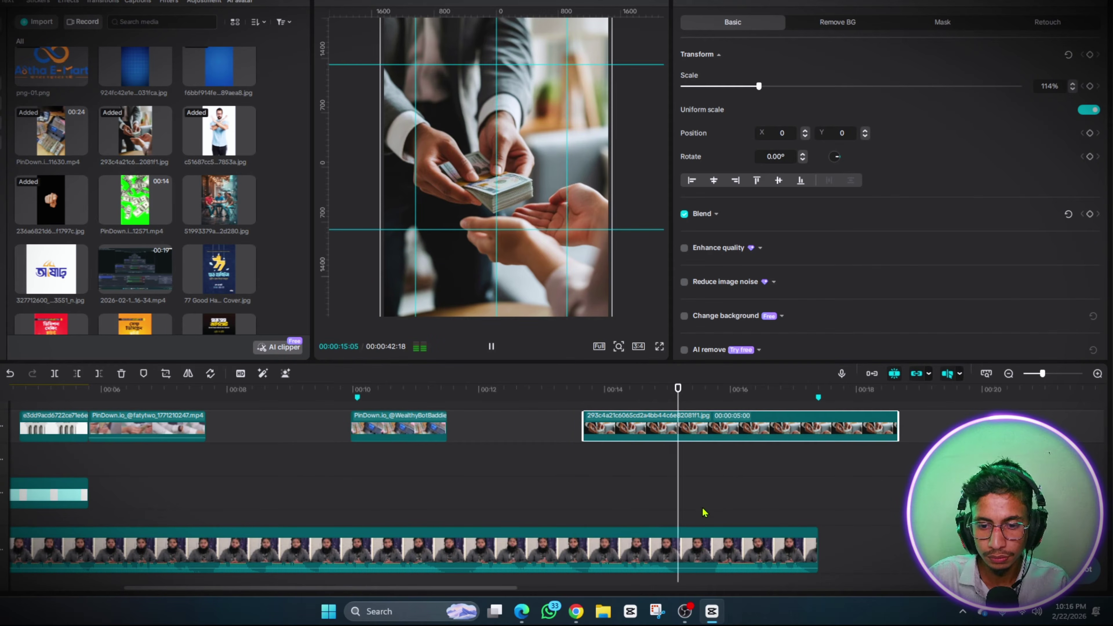
left_click(696, 510)
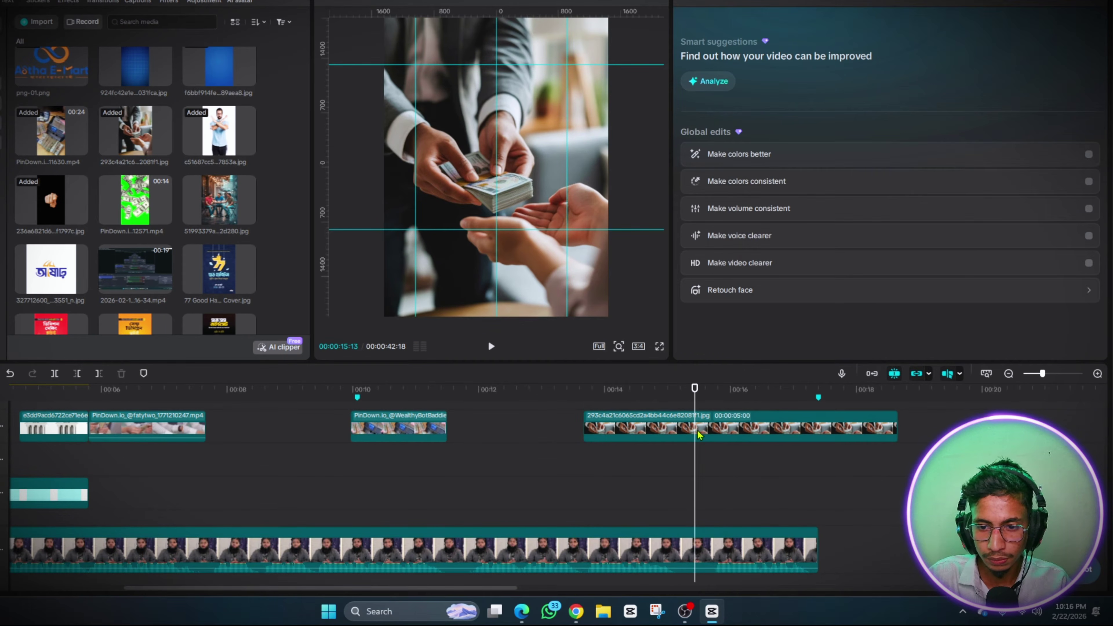
left_click(700, 434)
key("w")
Copy the My presets10 background clip to 00:00:15:22 and trim the copy's end to a duration of 00:00:01:18
key("space")
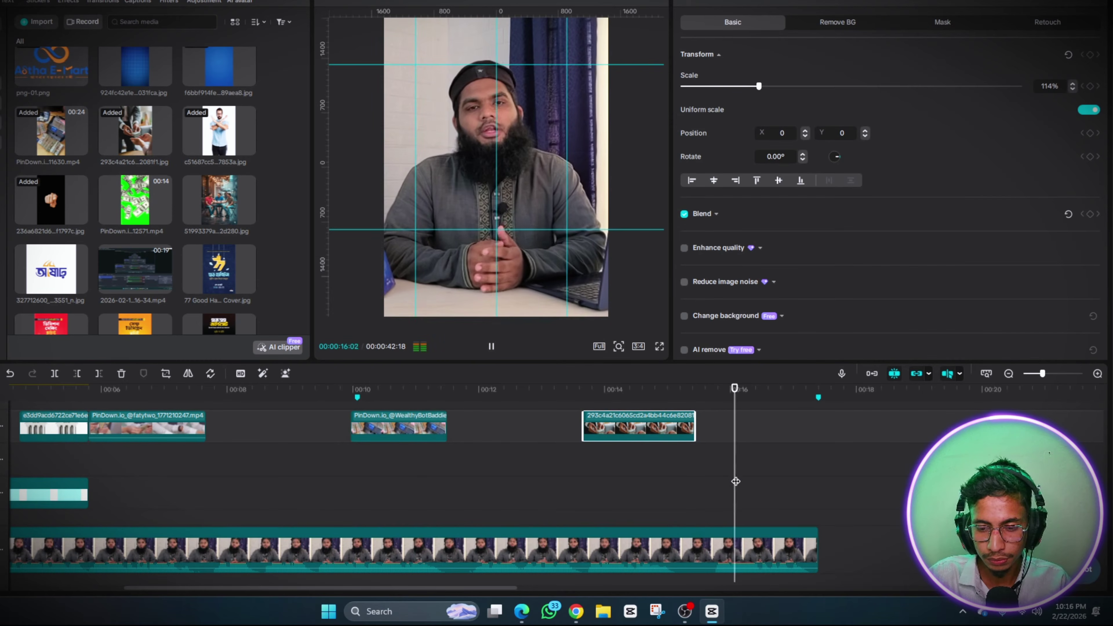
left_click(715, 493)
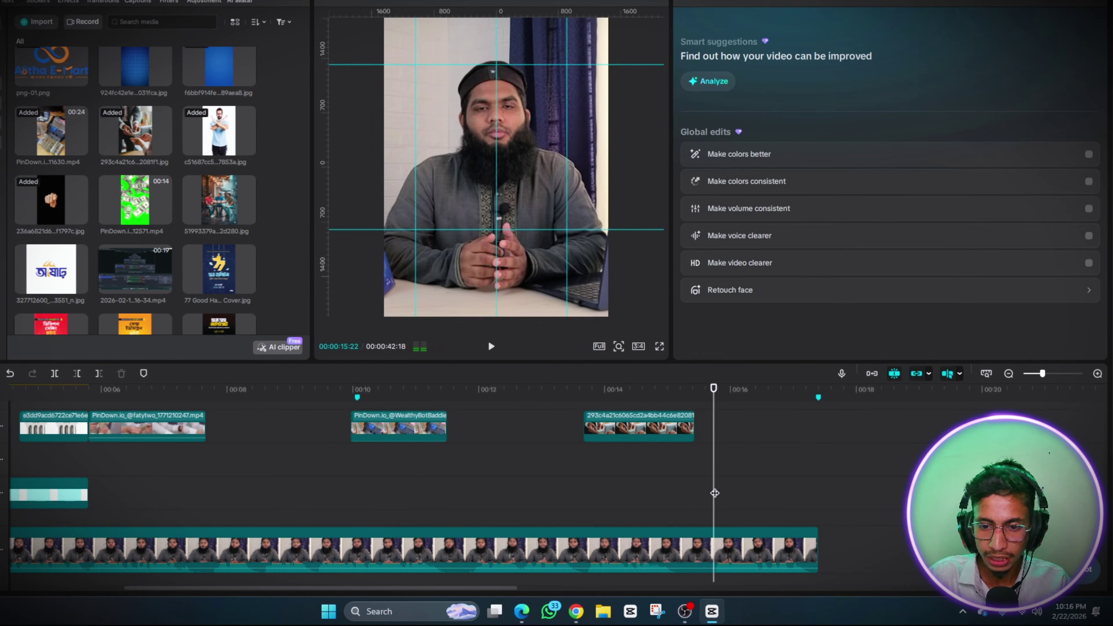
left_click(48, 496)
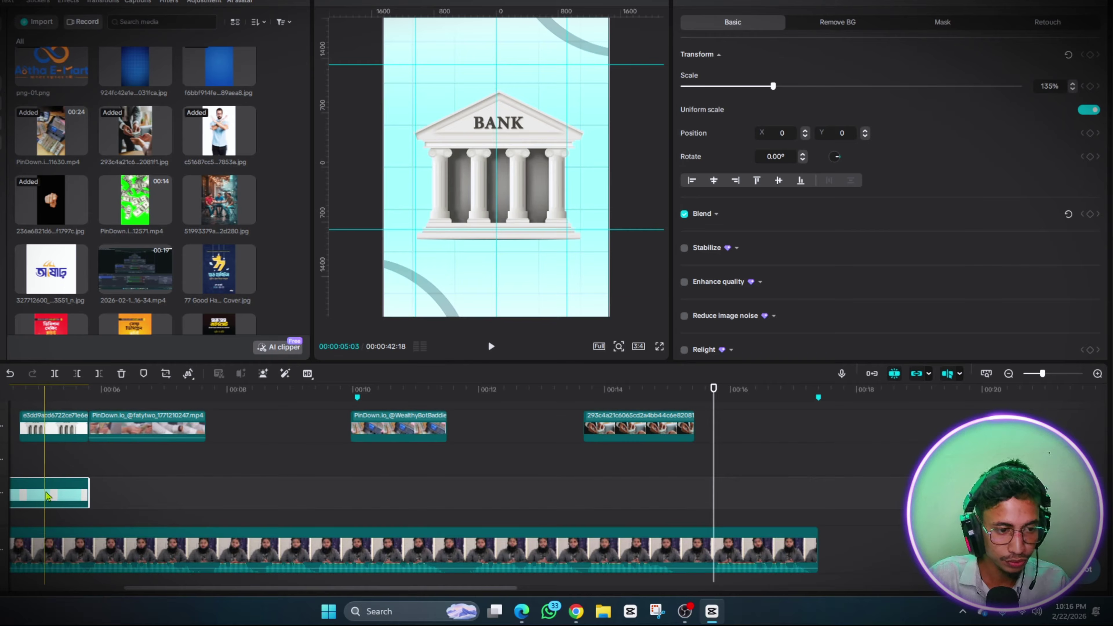
left_click_drag(46, 492, 924, 472)
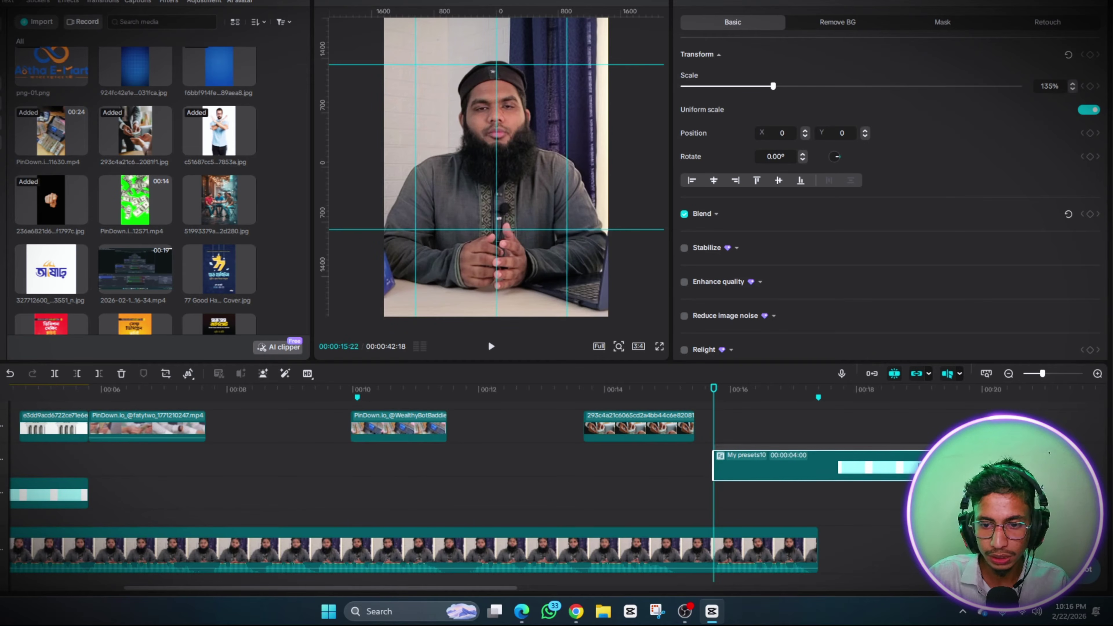
left_click(733, 514)
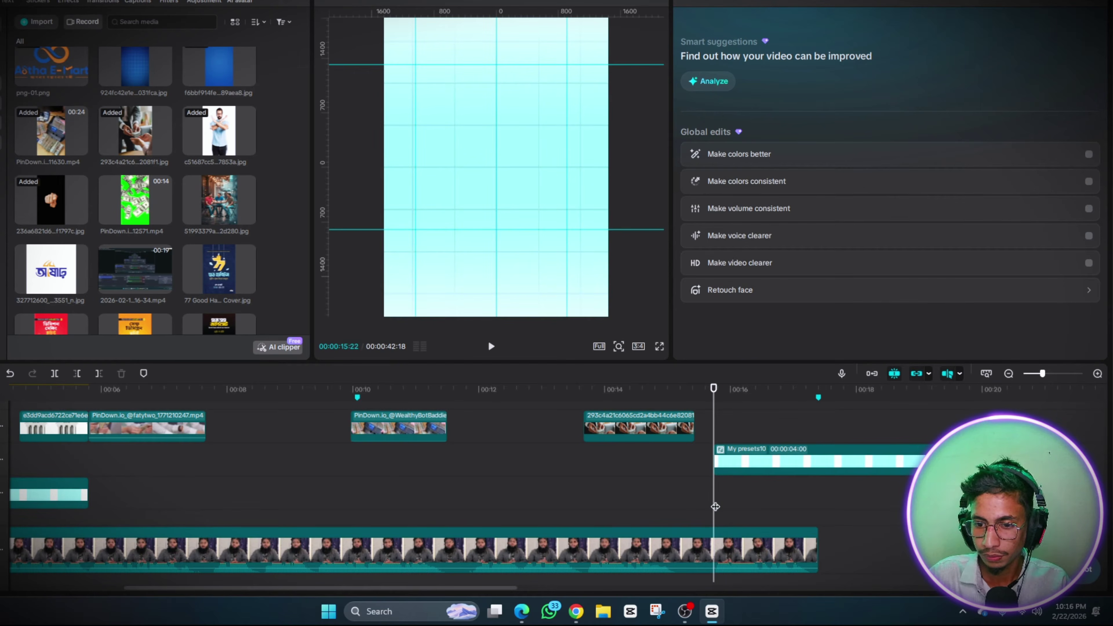
left_click_drag(964, 460, 819, 490)
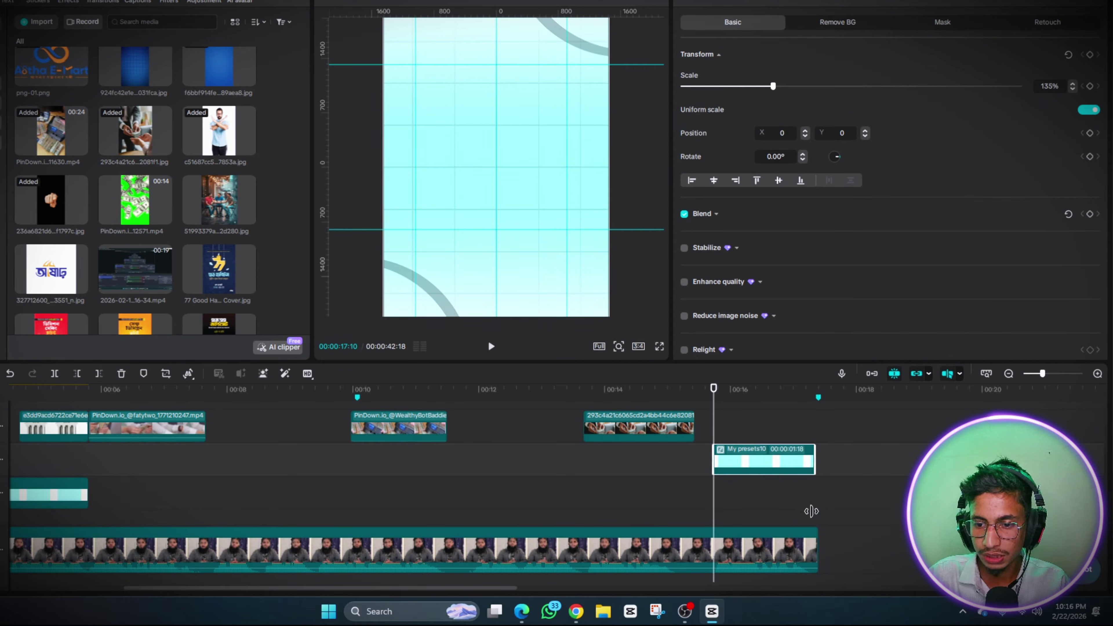
Review the opening of the edited video 2.mp4 section, examining its captions, B-roll and transitions
key("Down")
key("Down")
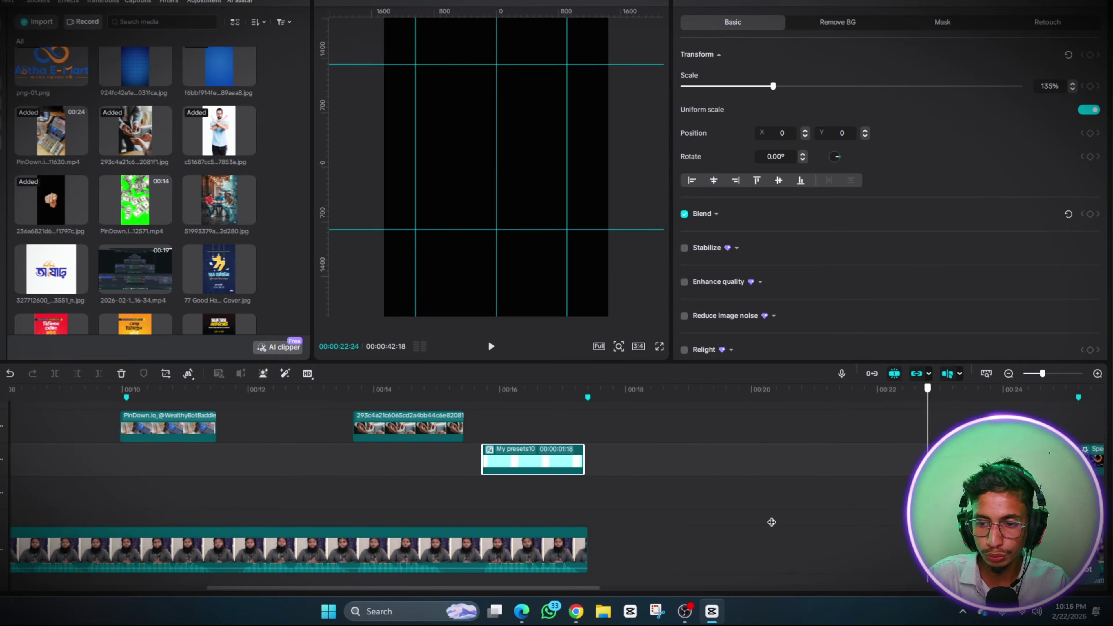
scroll(772, 522, "down", 5)
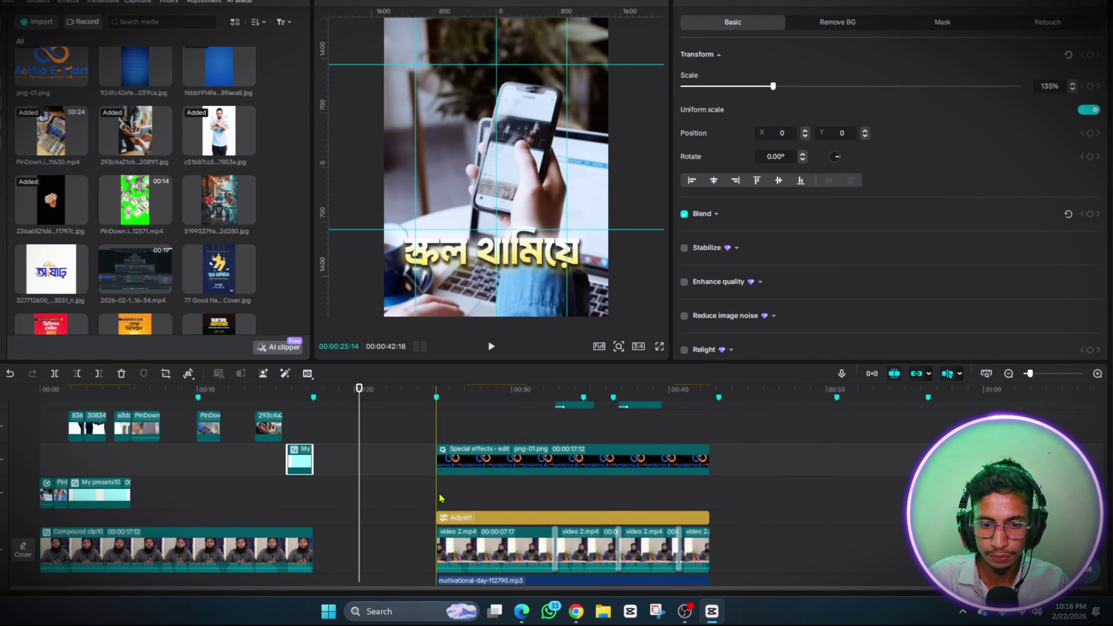
left_click(440, 498)
key("space")
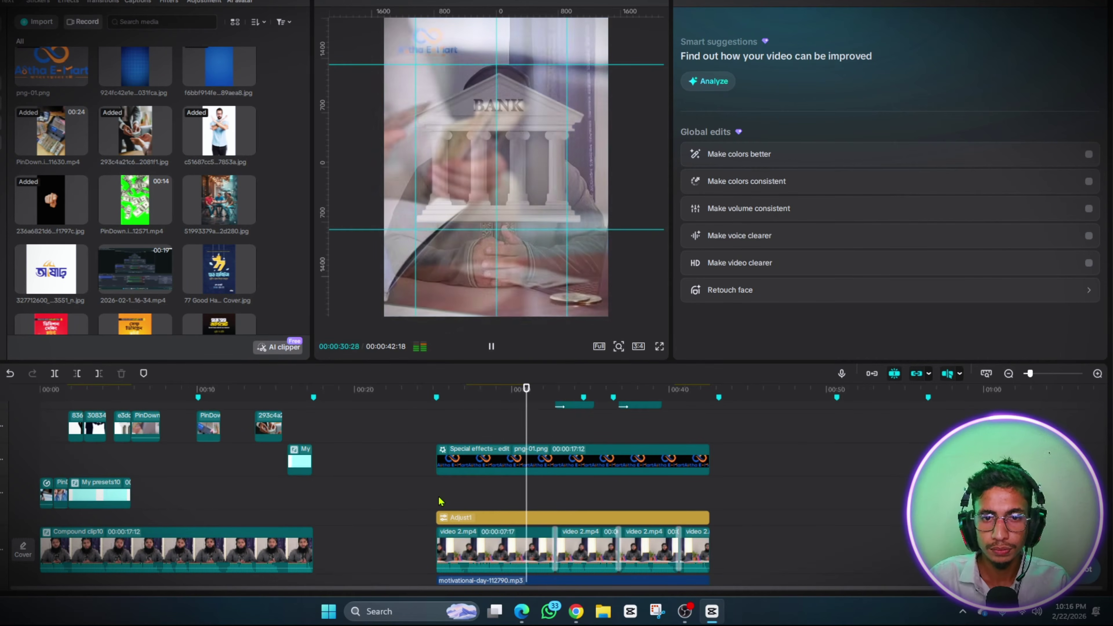
left_click(411, 477)
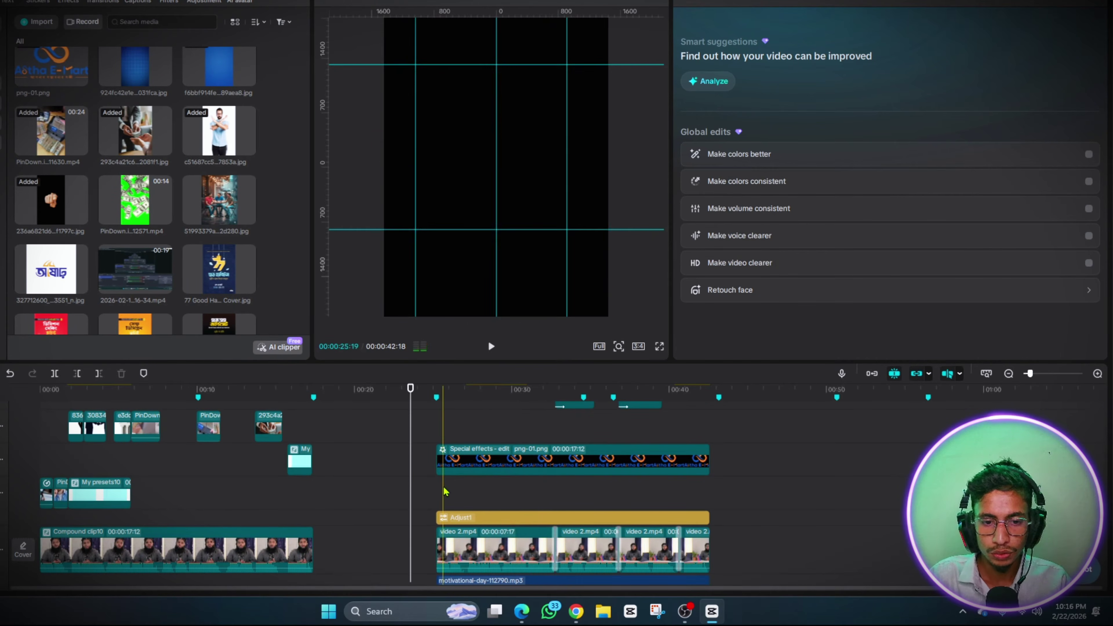
scroll(441, 494, "up", 2)
key("space")
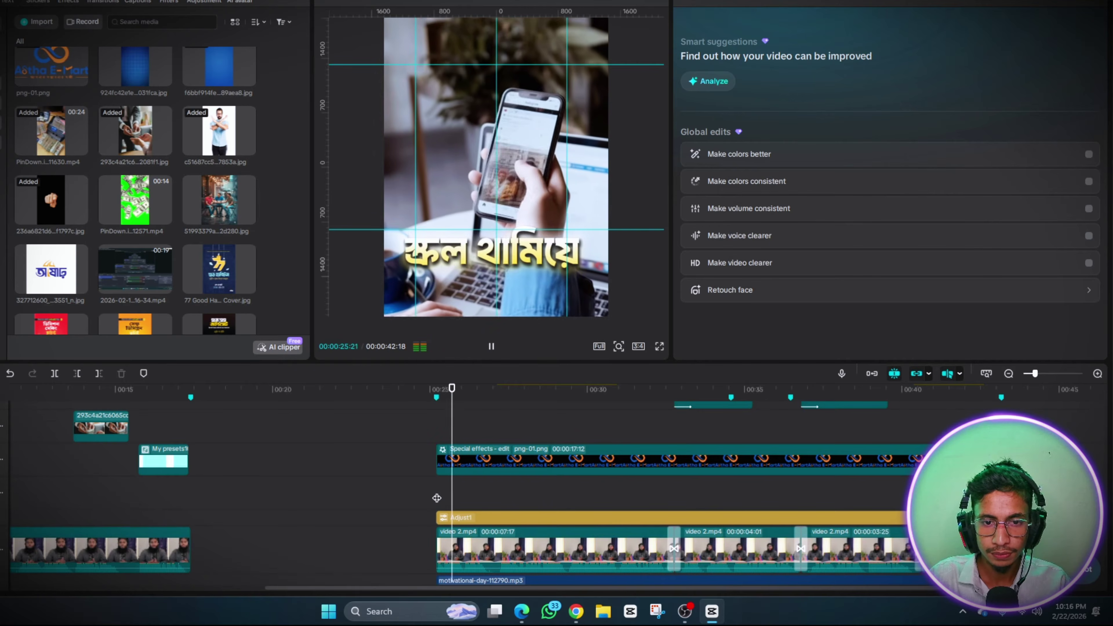
key("space")
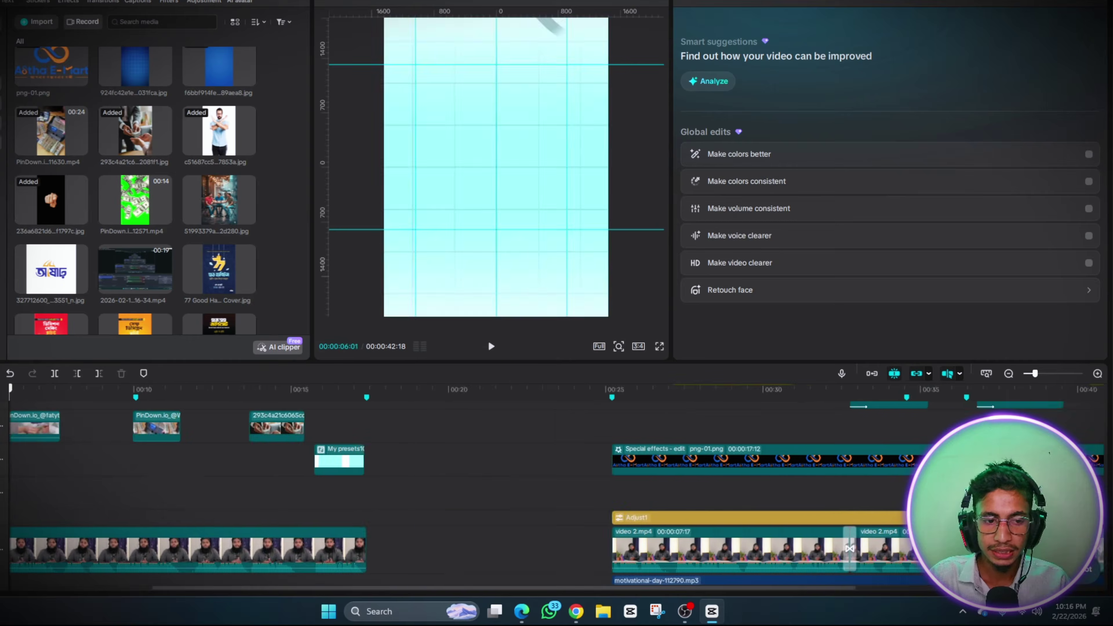
Return to the start of the timeline and generate automatic captions with Bengali as the spoken language
key("Home")
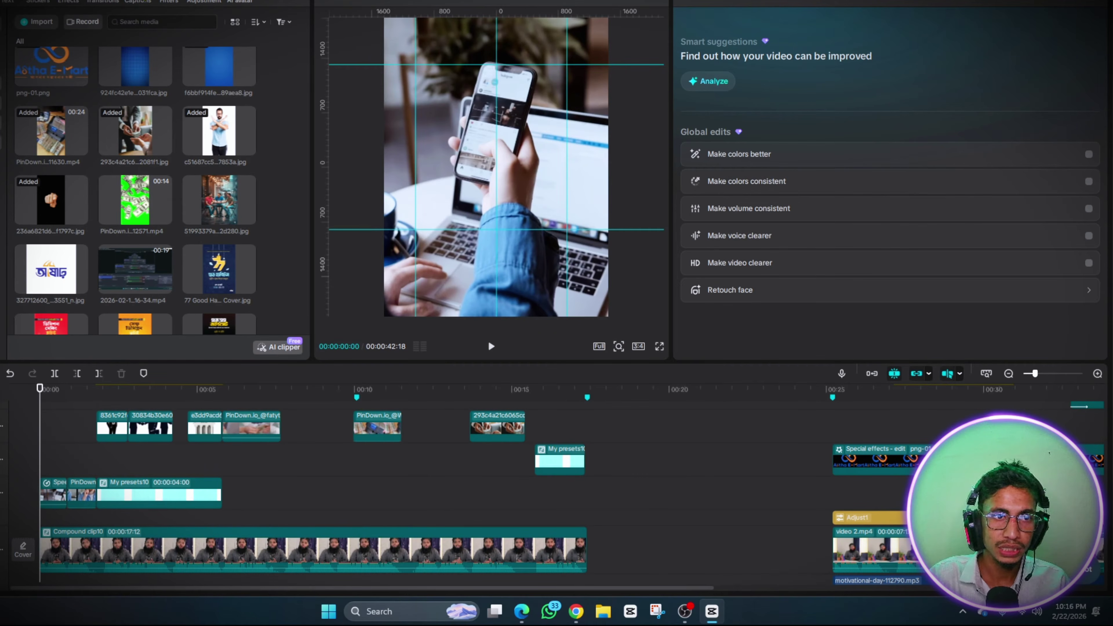
left_click(141, 1)
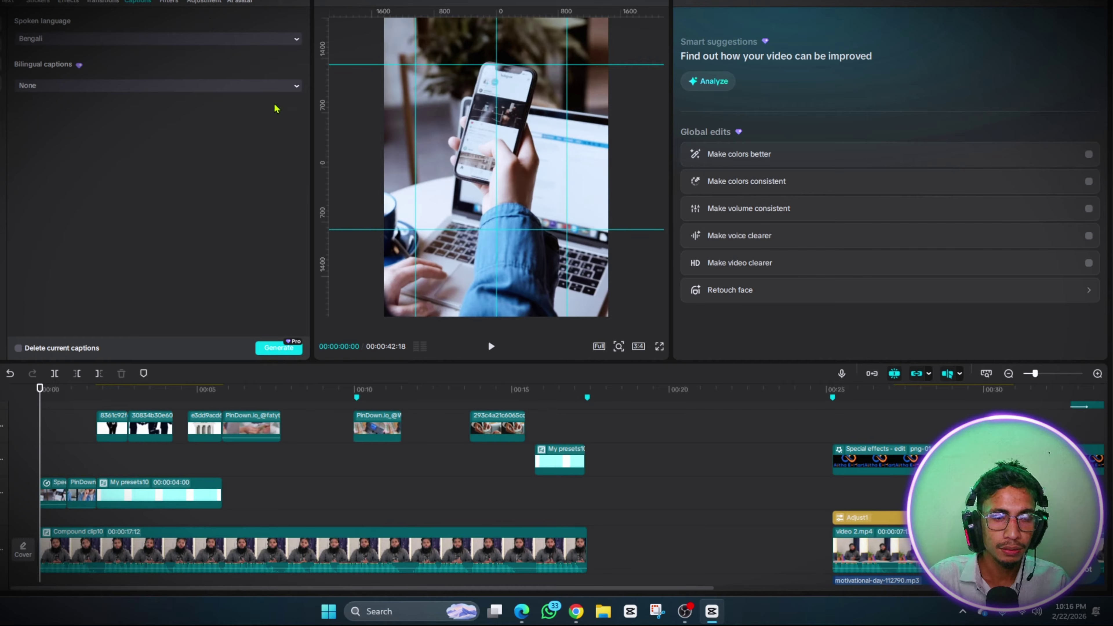
left_click(272, 350)
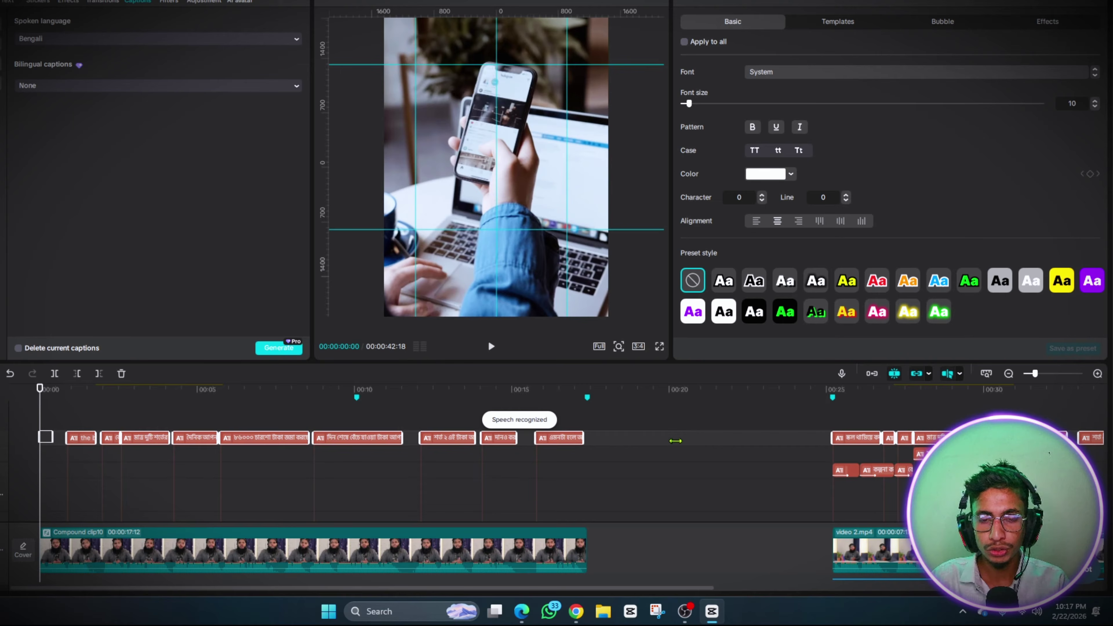
Delete the newly generated captions above the video 2.mp4 section, keeping that section's existing styled captions
left_click(758, 465)
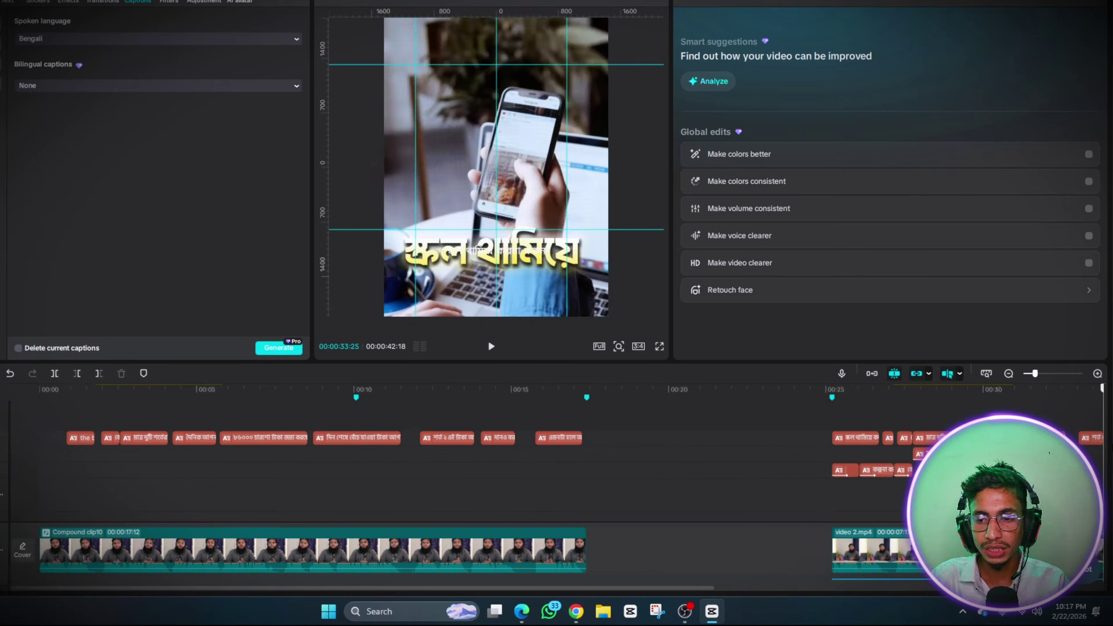
key("End")
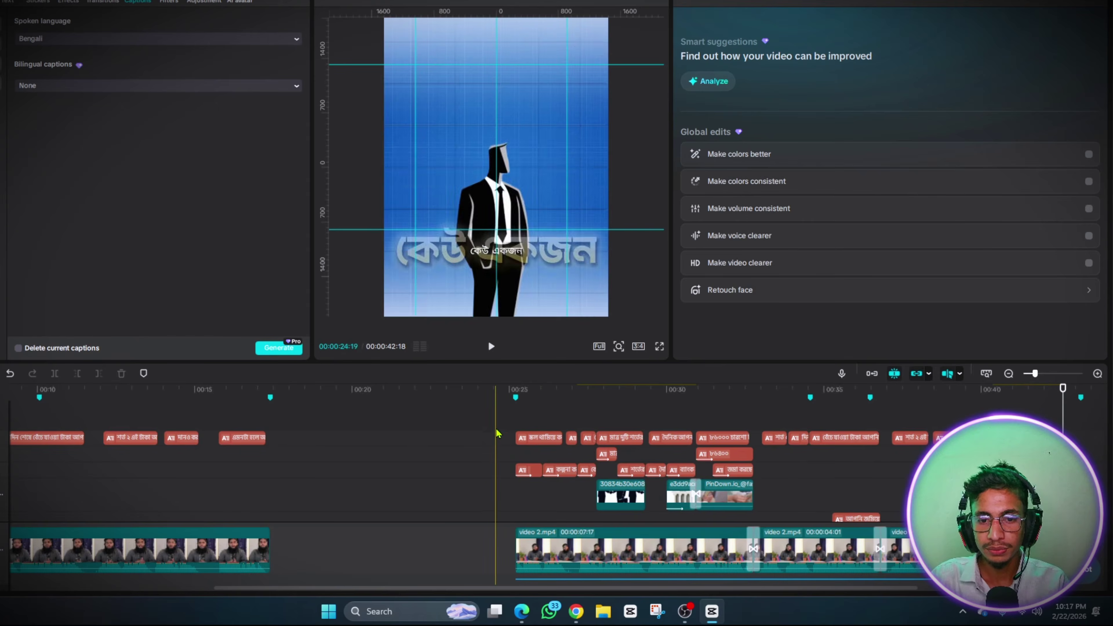
left_click_drag(503, 418, 956, 439)
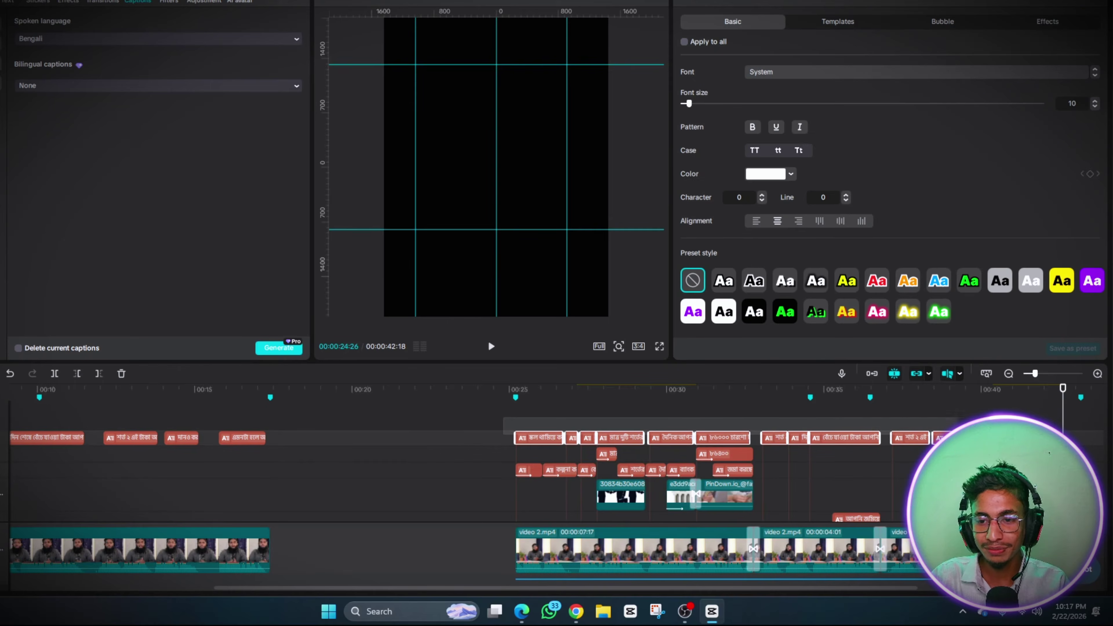
left_click_drag(1047, 432, 1047, 432)
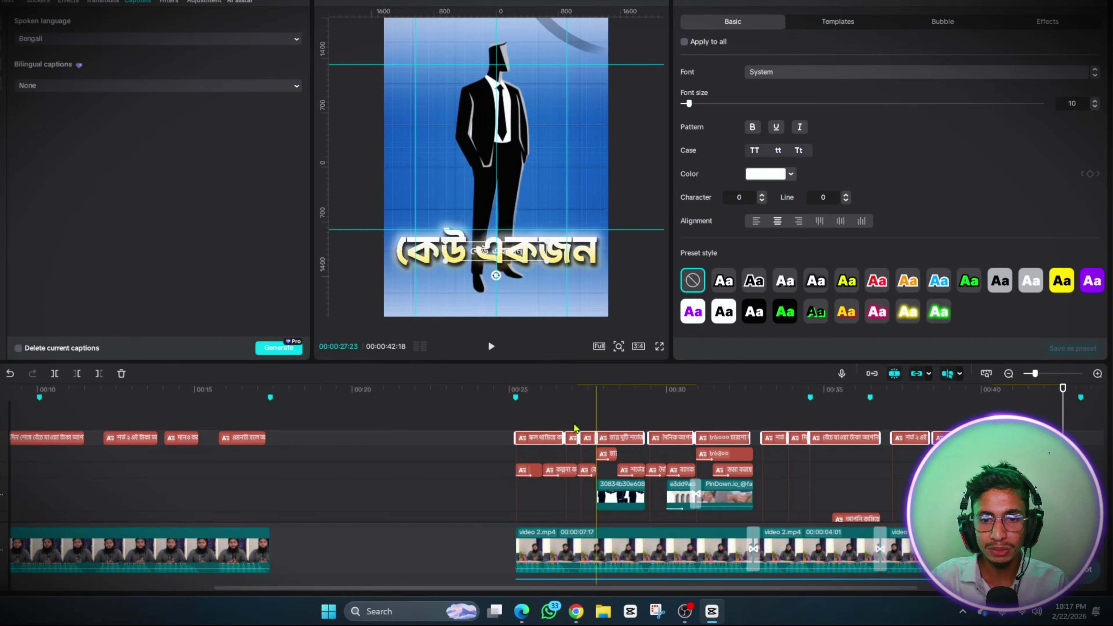
left_click(121, 374)
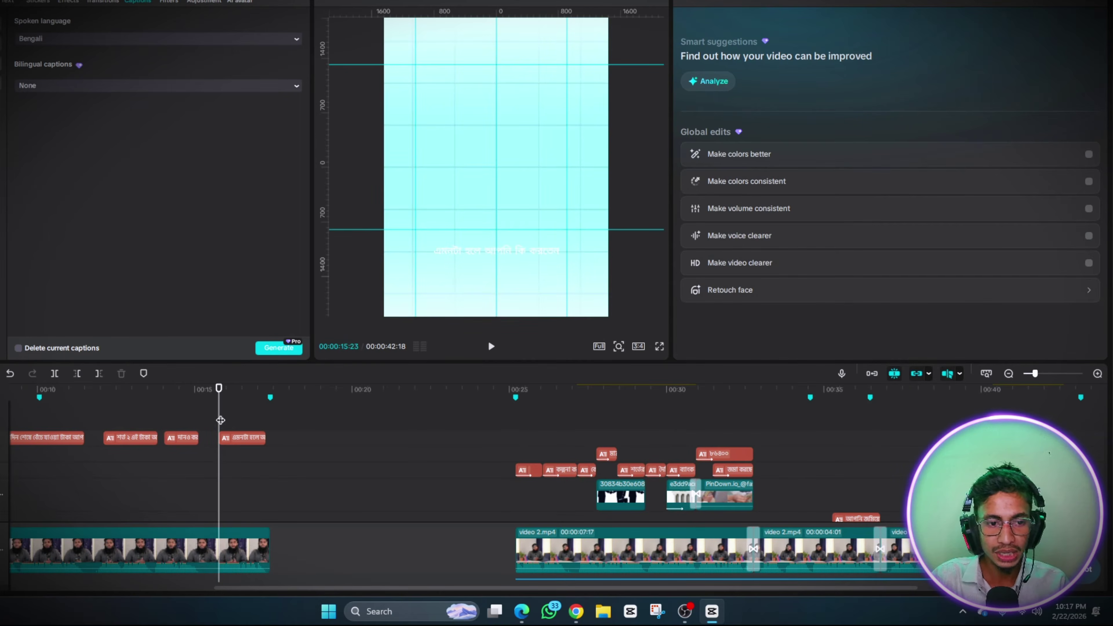
Check the generated captions over the compound clip at several points and delete all of them
scroll(145, 443, "left", 5)
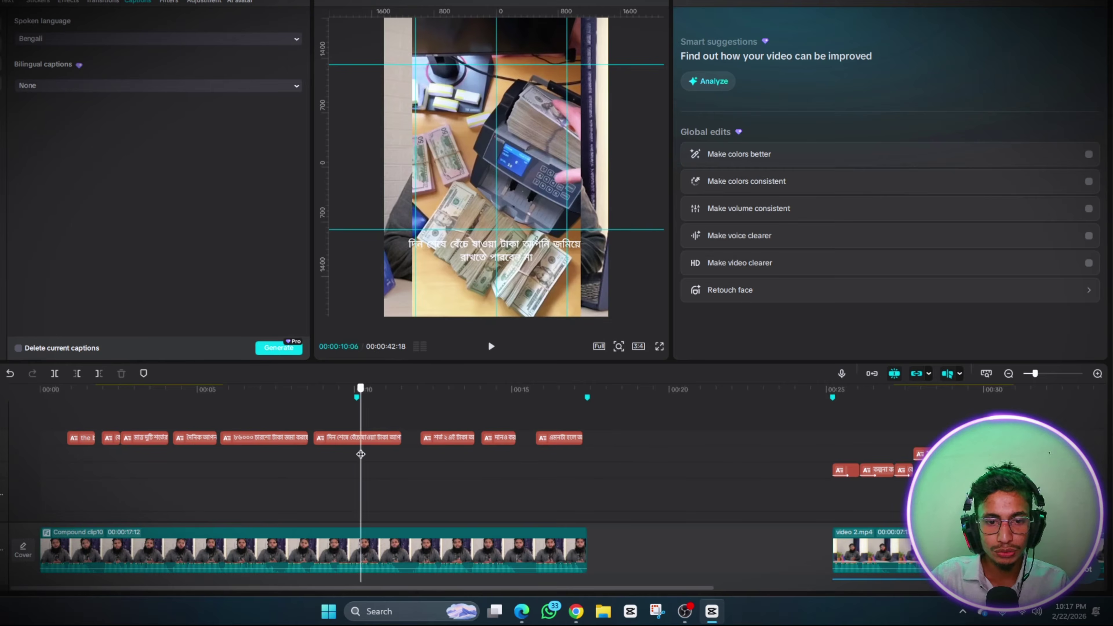
left_click(82, 441)
left_click(115, 463)
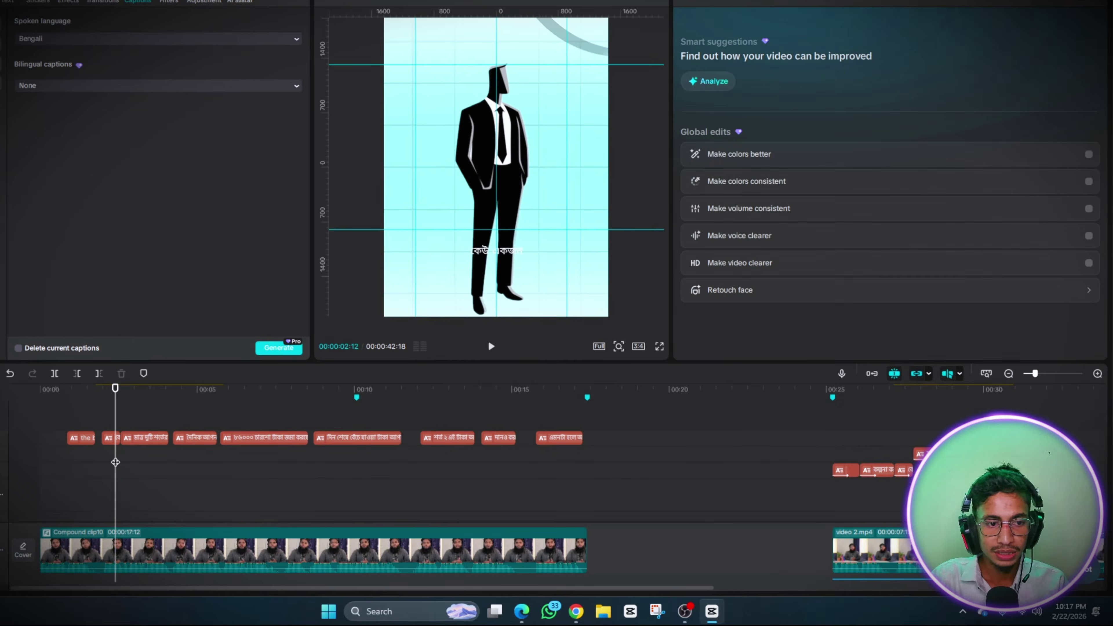
left_click(225, 461)
left_click(119, 458)
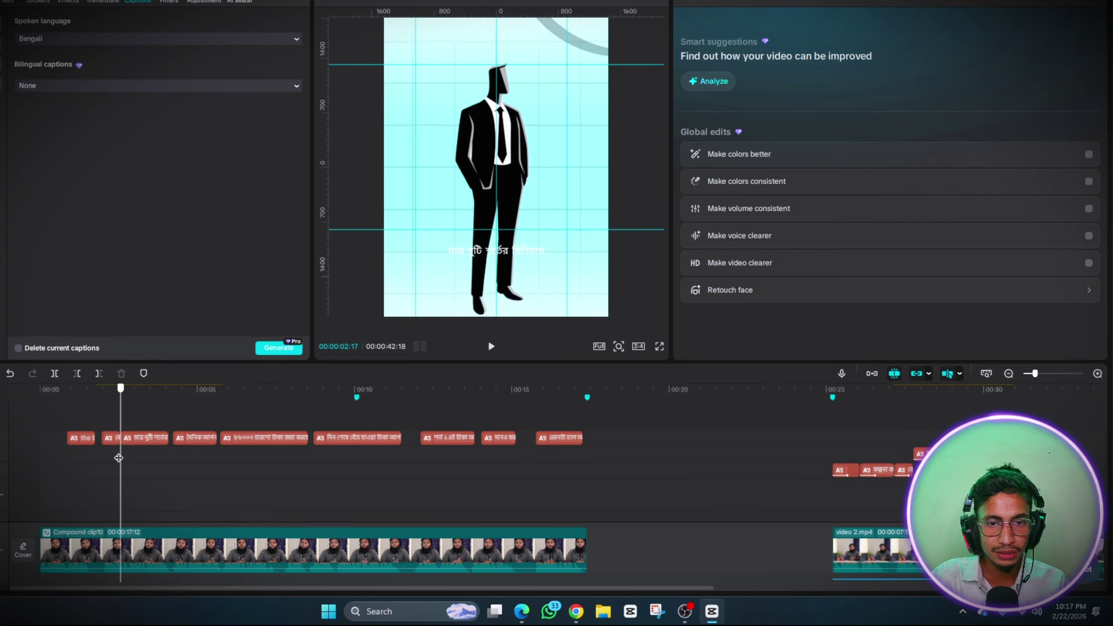
left_click(41, 456)
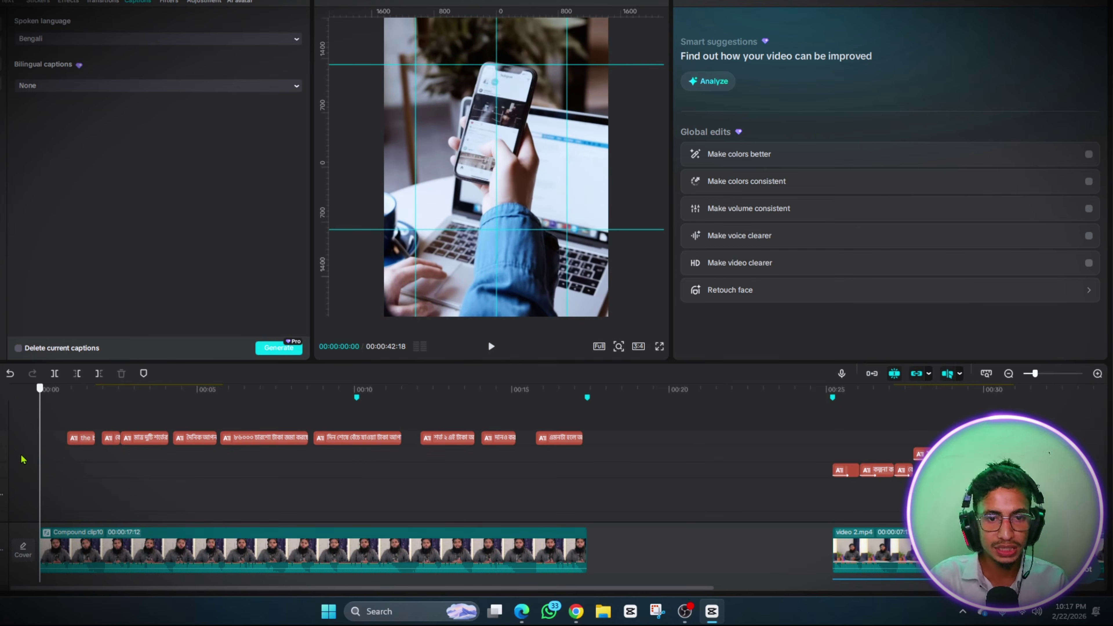
left_click_drag(589, 458, 66, 460)
left_click(121, 373)
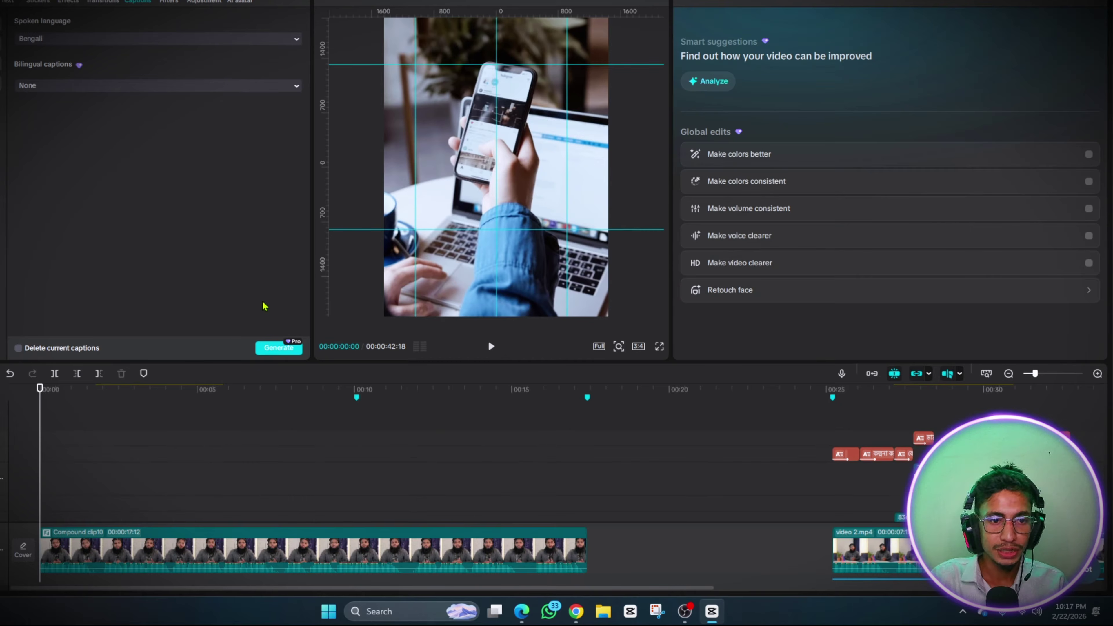
Generate the Bengali captions again and check the opening captions against the B-roll from the start of the timeline
left_click(271, 348)
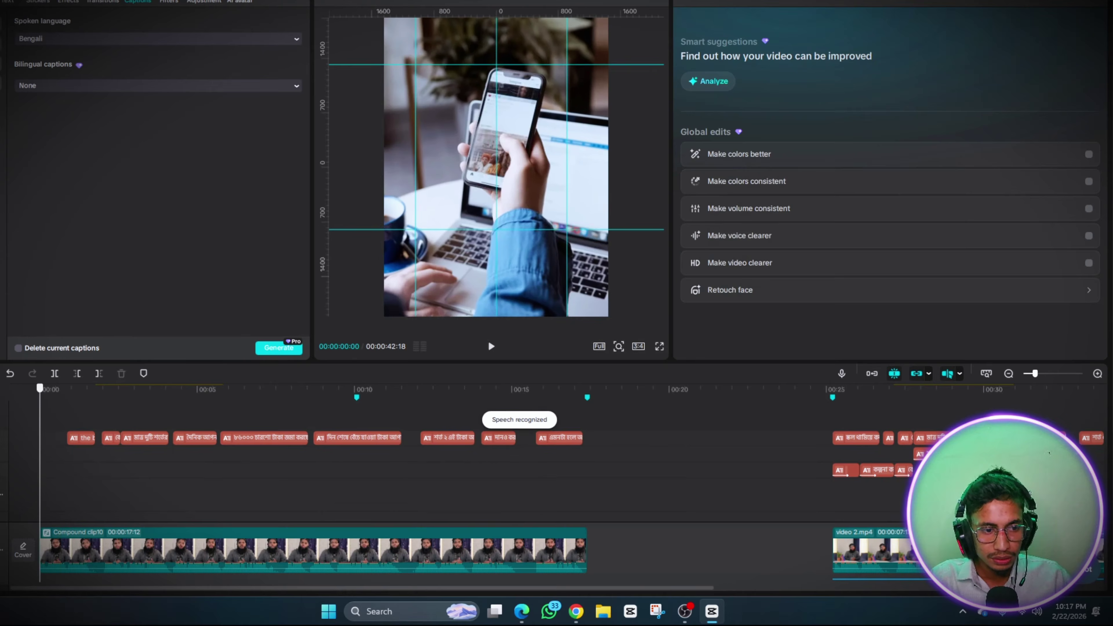
scroll(63, 430, "down", 3)
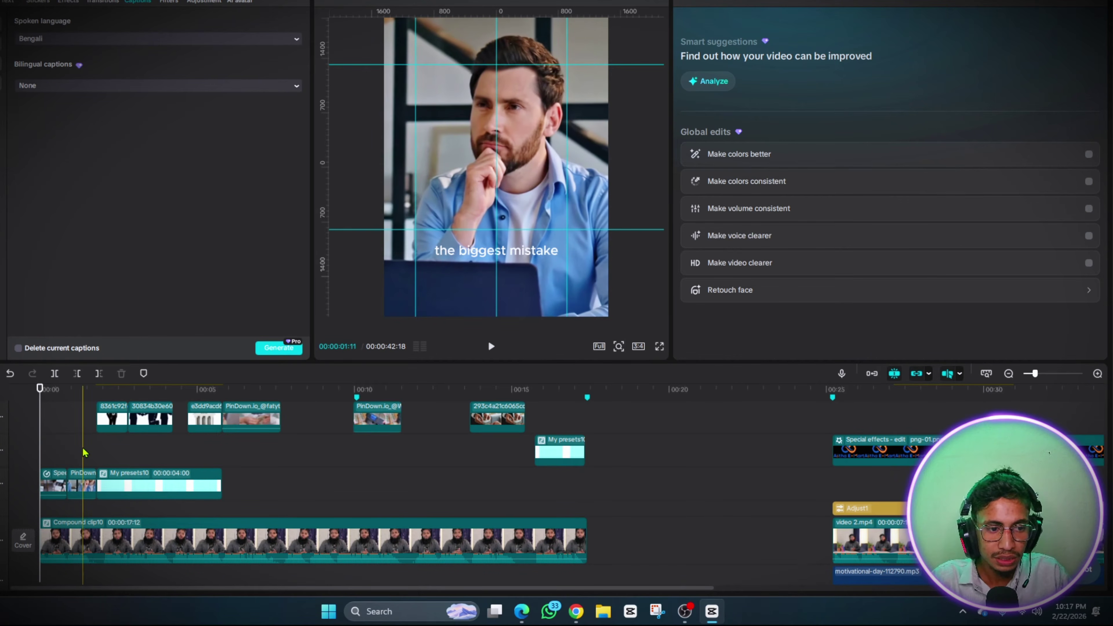
left_click(84, 494)
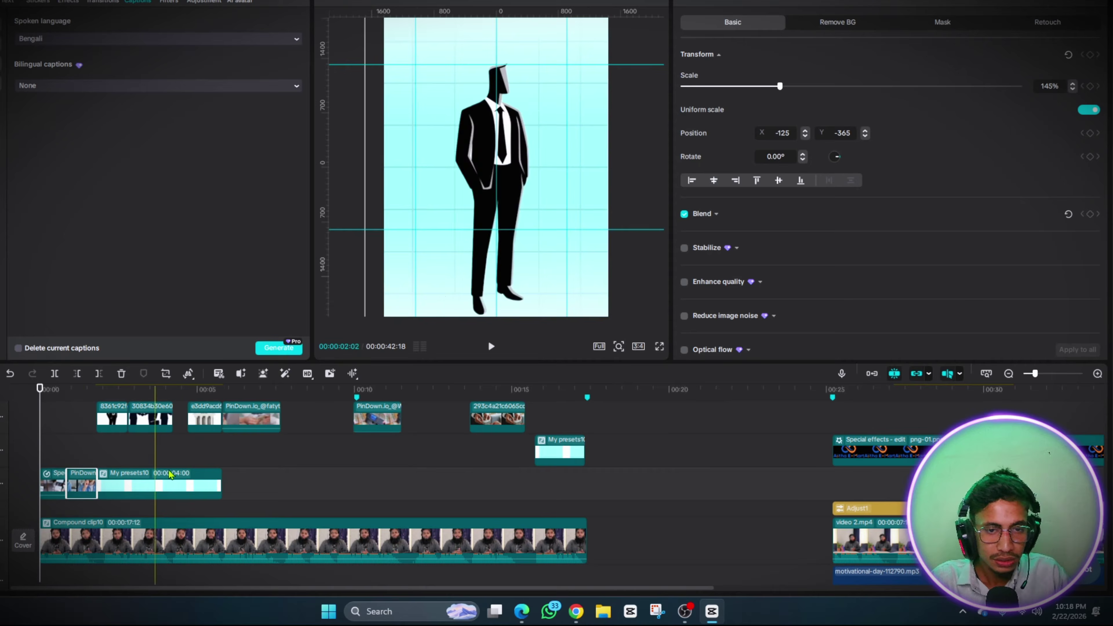
scroll(579, 438, "up", 3)
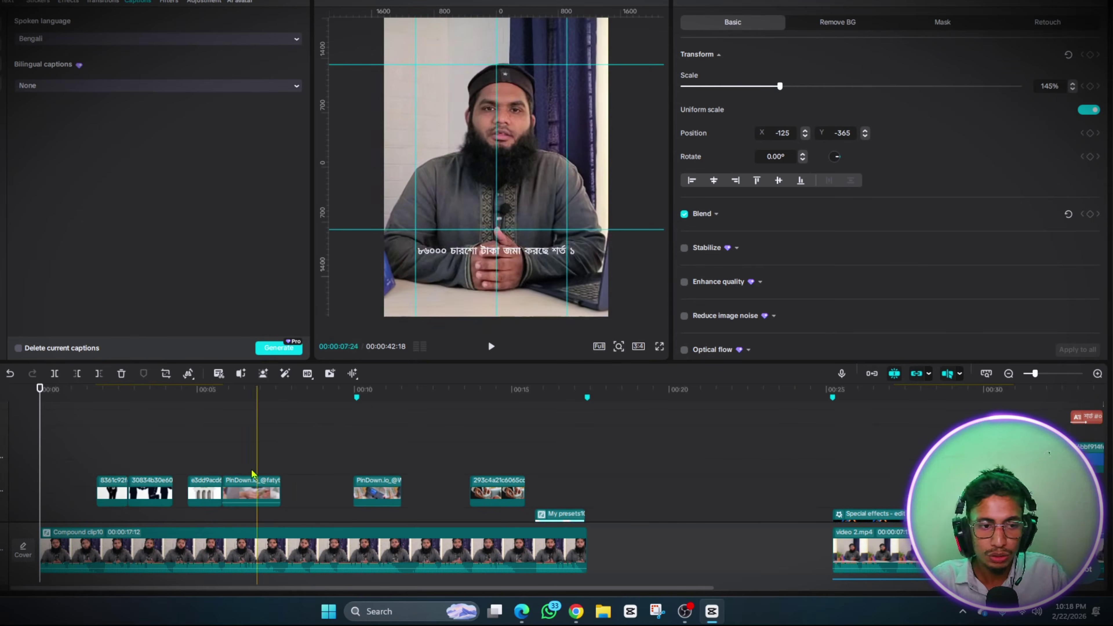
scroll(232, 474, "down", 3)
scroll(136, 472, "up", 3)
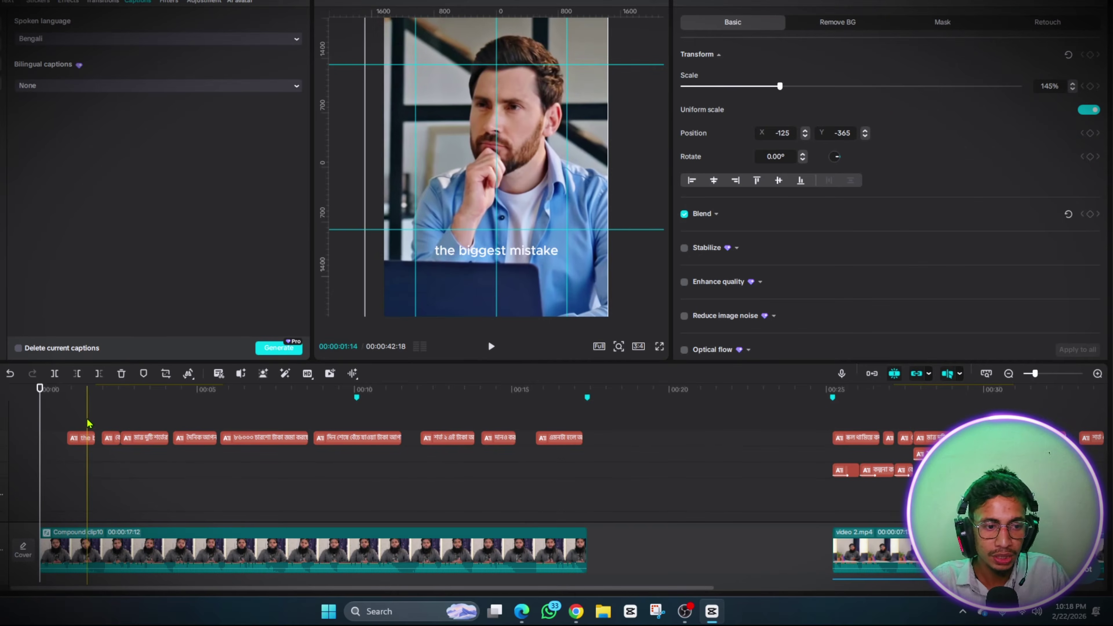
left_click(86, 482)
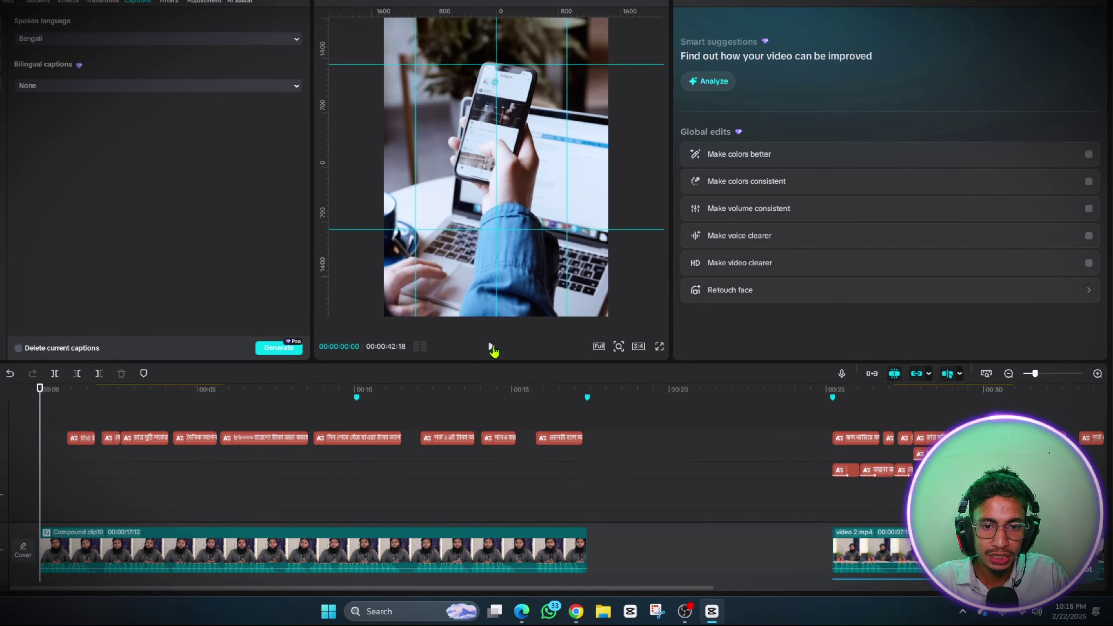
left_click(491, 347)
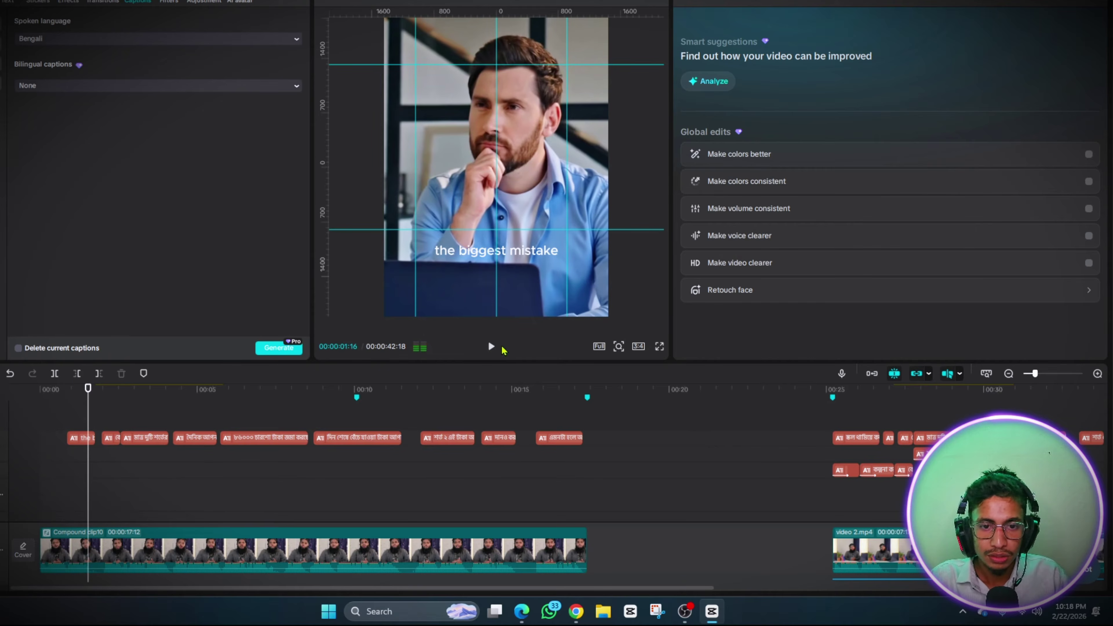
left_click(41, 428)
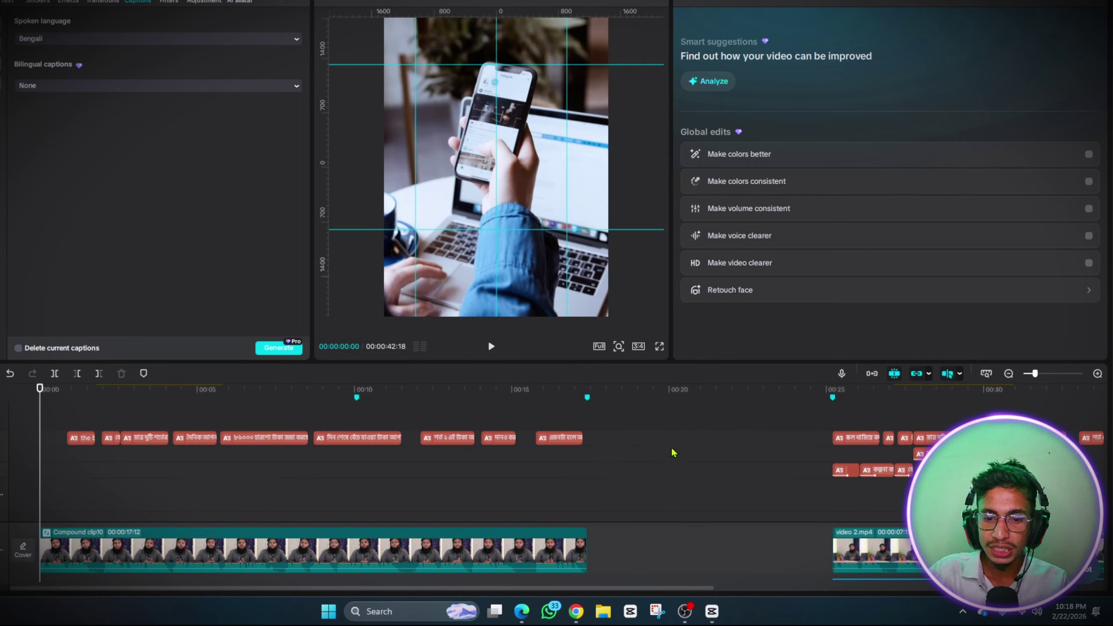
Check the browser's Bangla-to-English translator and play the first seconds of the timeline to hear the line under the opening caption
left_click(576, 611)
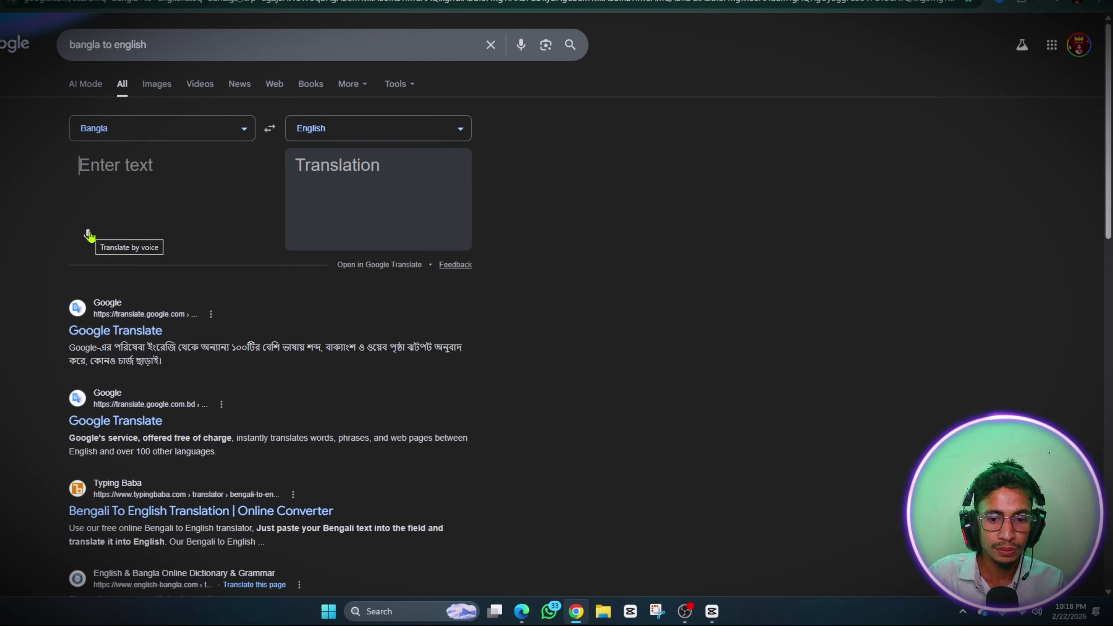
left_click(712, 611)
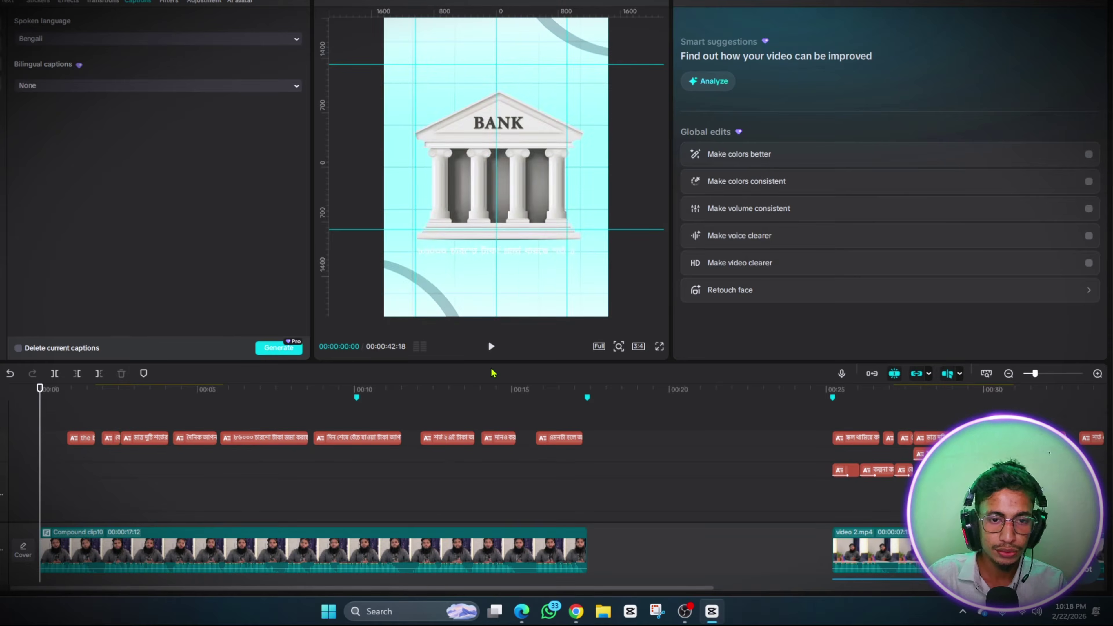
left_click(492, 347)
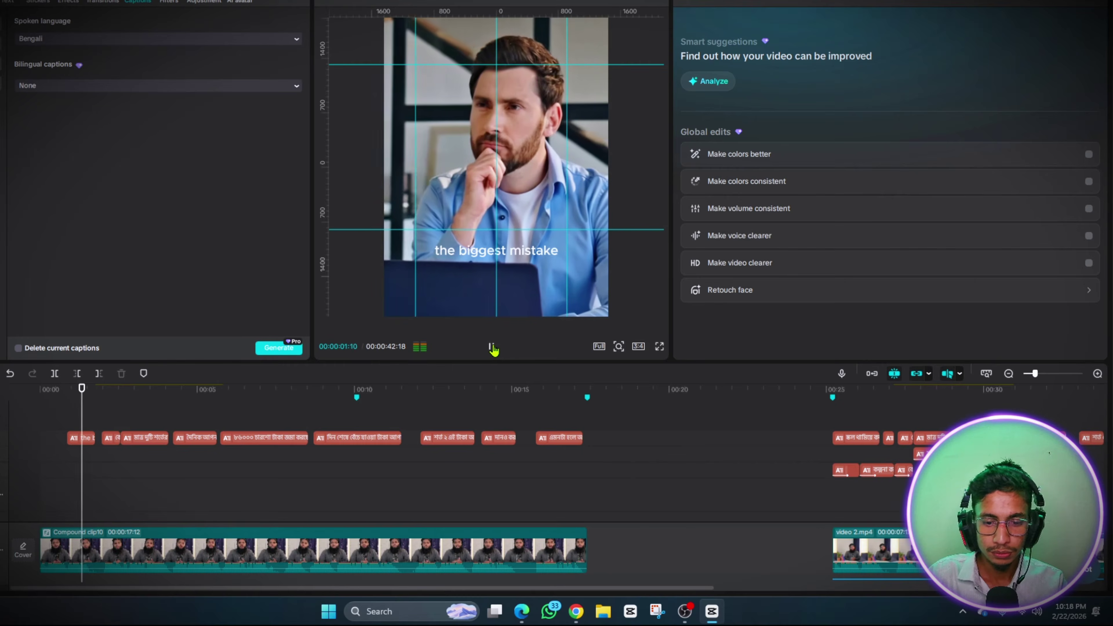
left_click(492, 348)
Switch to Chrome, dictate "স্কল থামিয়ে কল্পনা করুন" into the Bangla-to-English translator, cut the text and return to CapCut
left_click(576, 612)
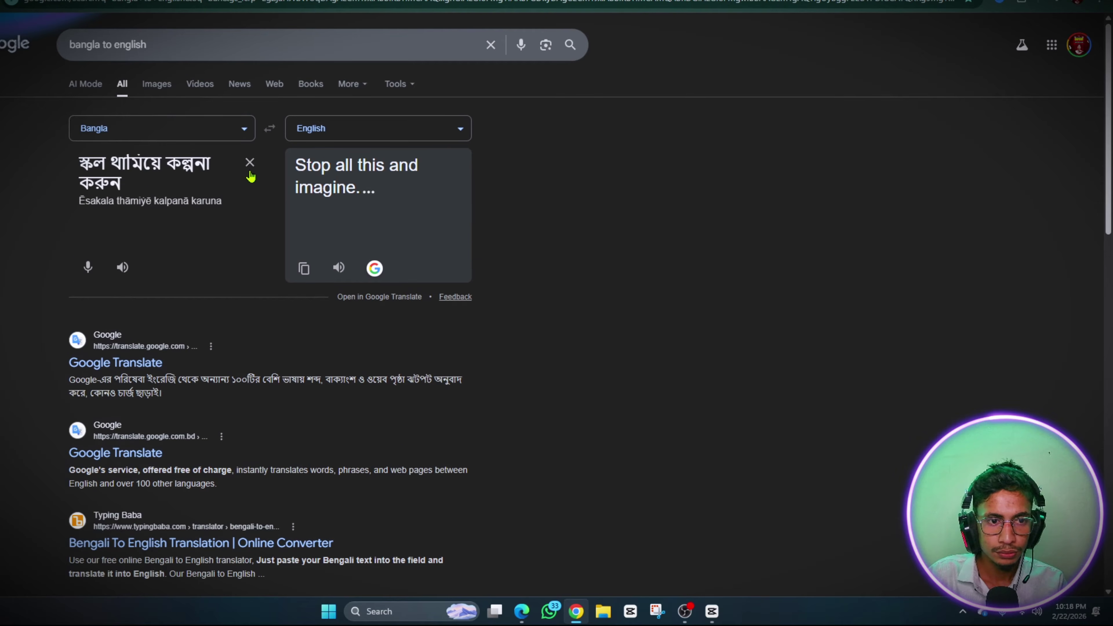
triple_click(132, 187)
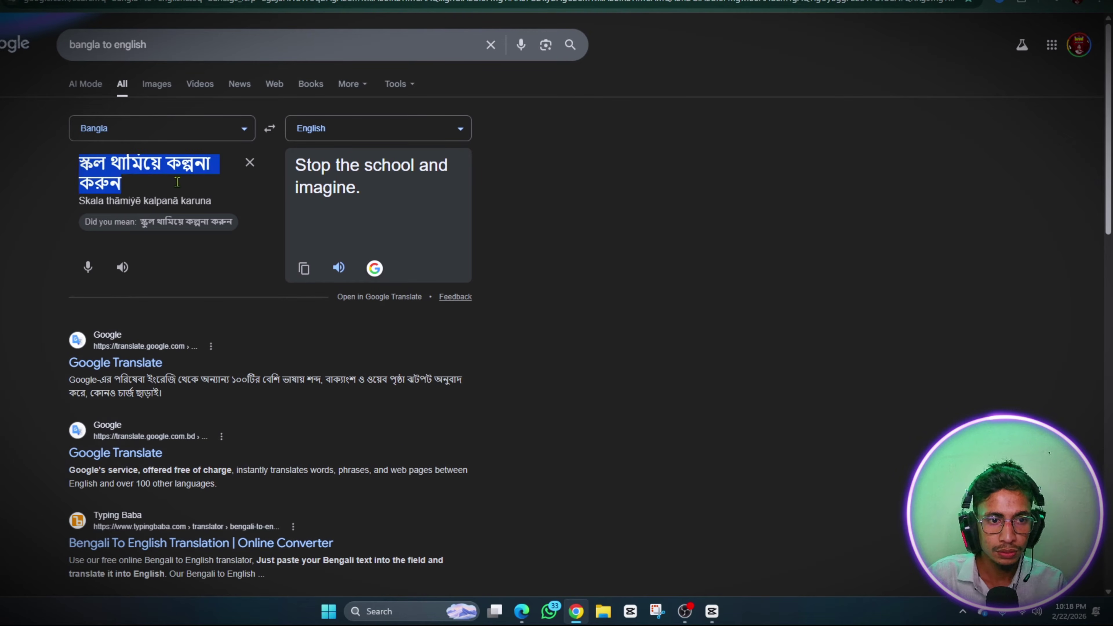
right_click(150, 165)
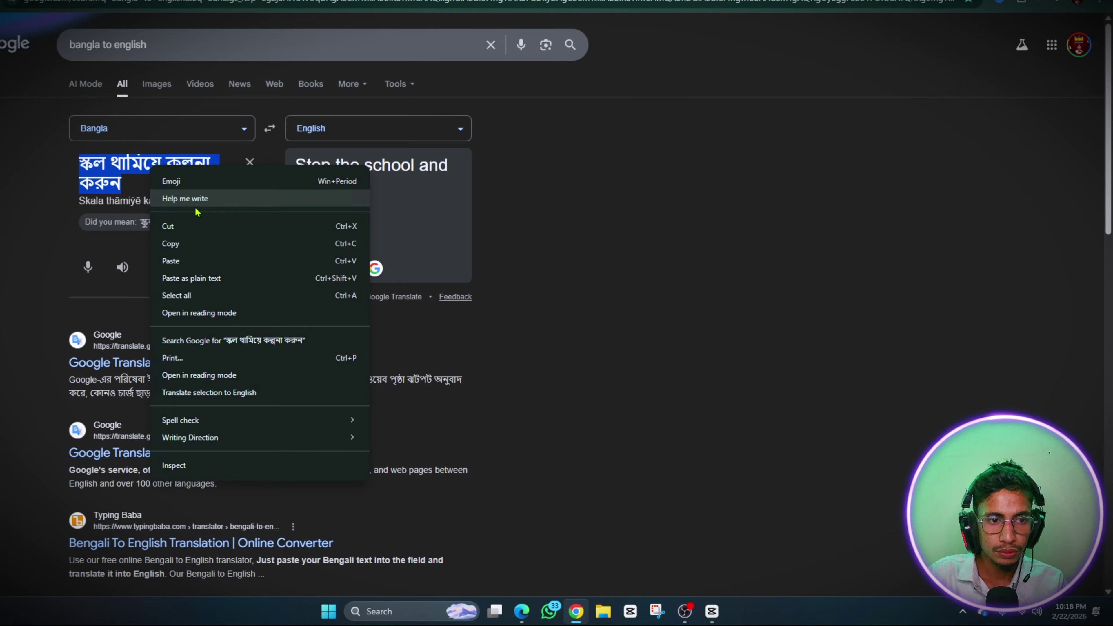
left_click(187, 223)
left_click(712, 612)
Replace the first caption's text with "স্কল থামিয়ে কল্পনা করুন" and extend its start to the beginning of the timeline
left_click(81, 438)
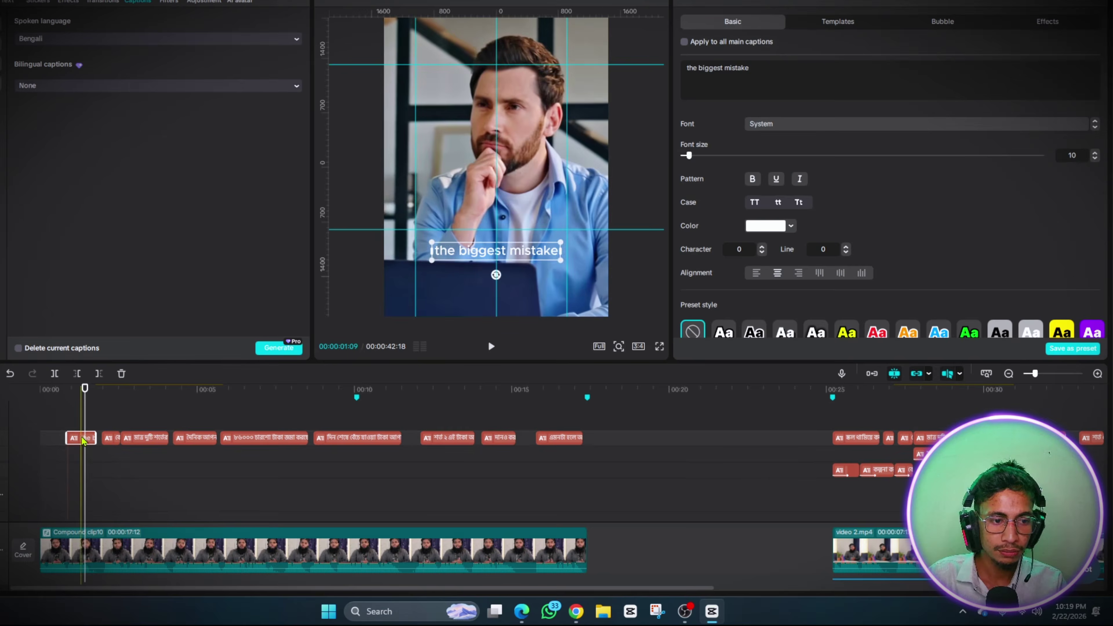
left_click_drag(749, 69, 685, 69)
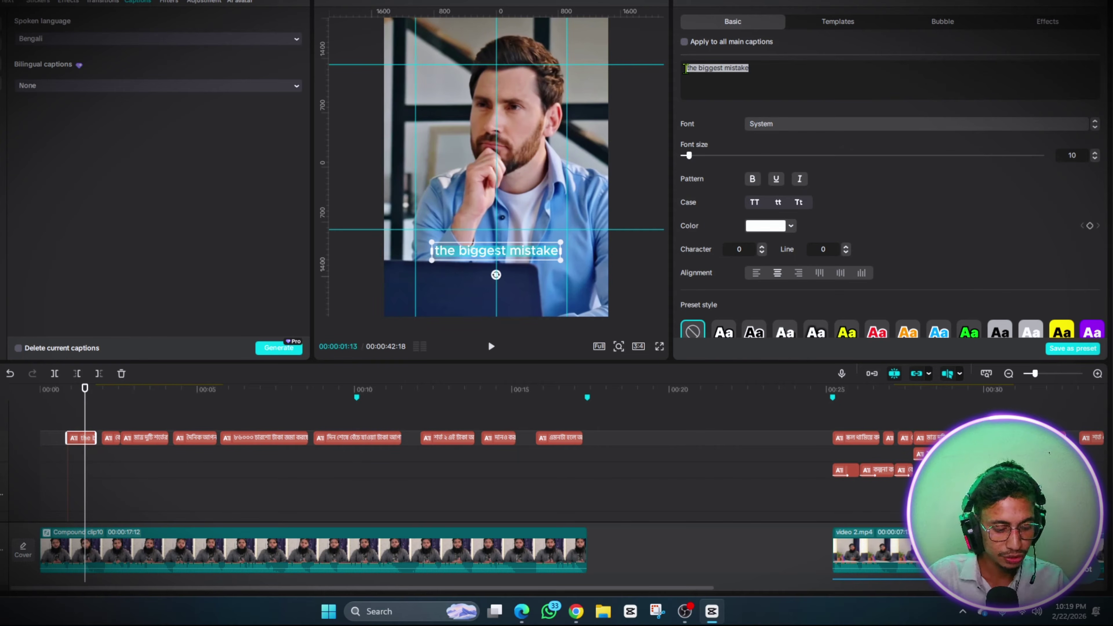
type("স্ক্রল থামিয়ে কল্পনা করুন")
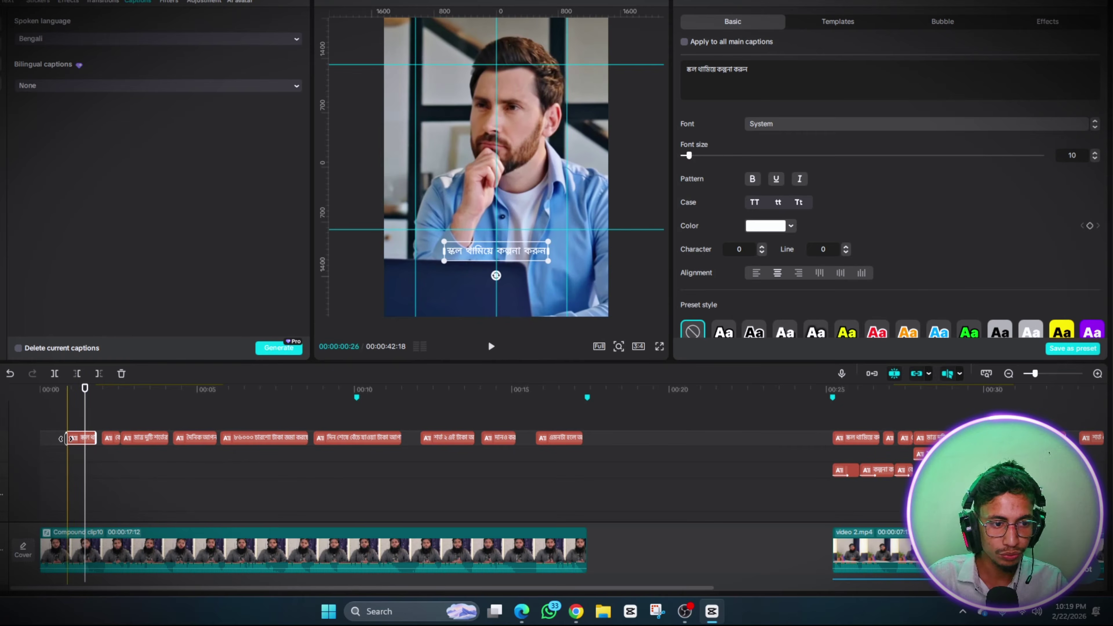
left_click_drag(66, 438, 17, 436)
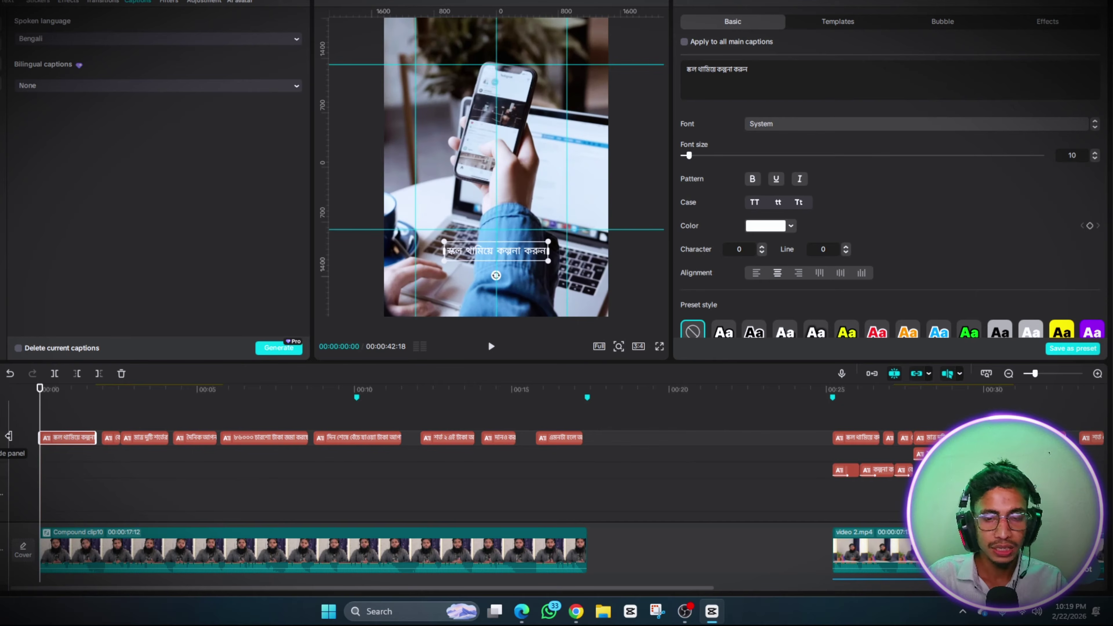
Copy the word "স্কল" from the first caption above video 2.mp4 and use it to replace the opening caption's first word
left_click(855, 438)
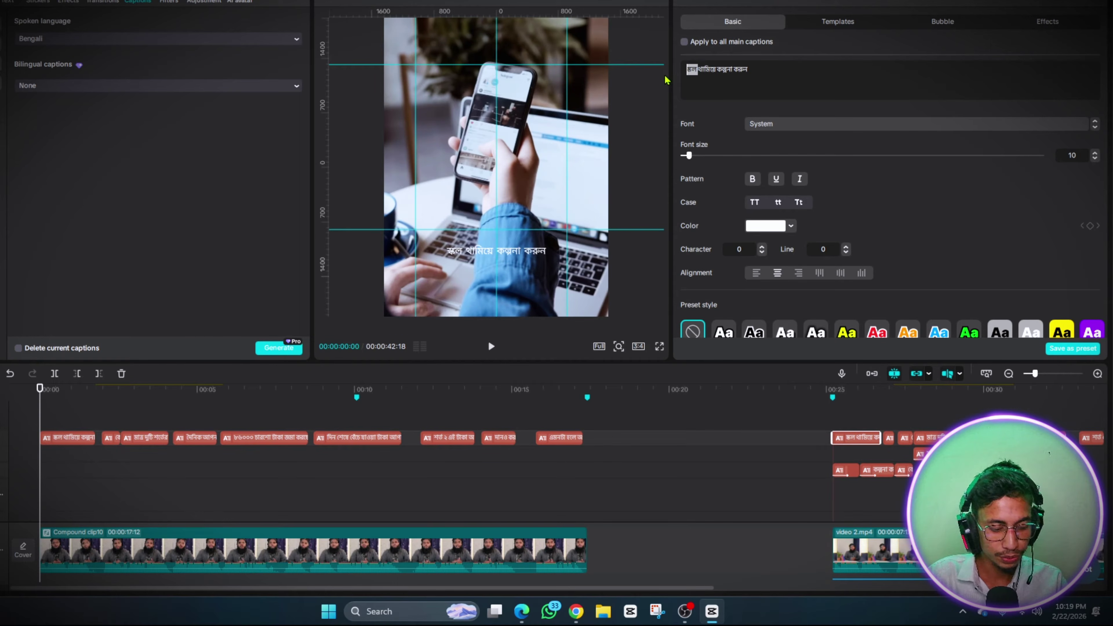
left_click(70, 437)
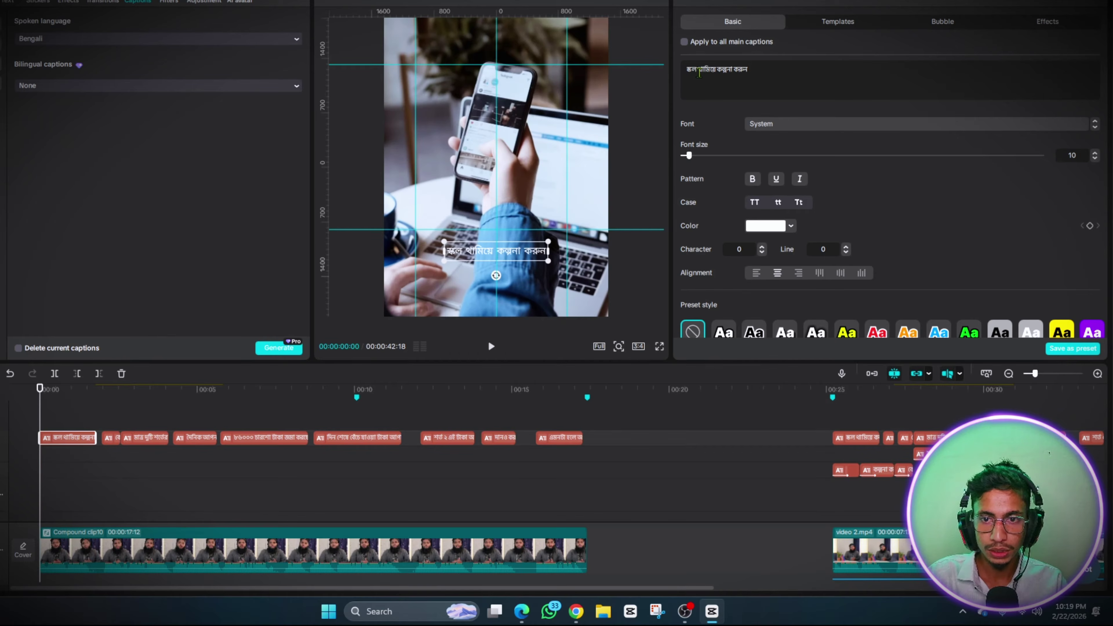
type("স্কল")
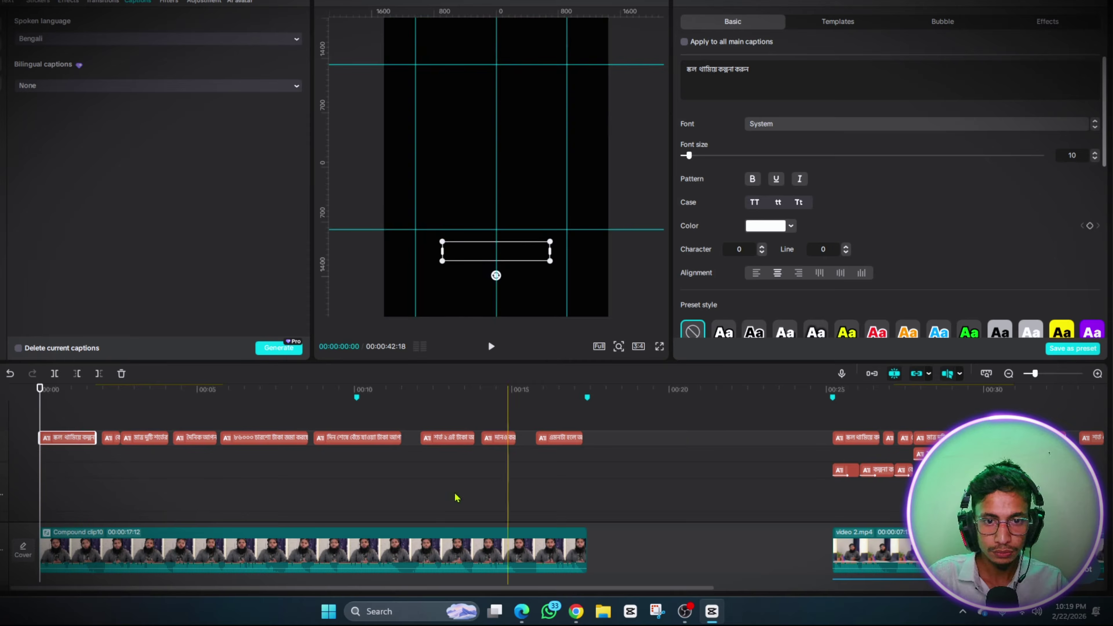
Check the captions over the compound clip against the footage and images from the opening seconds to about 10 seconds
left_click_drag(40, 420, 102, 425)
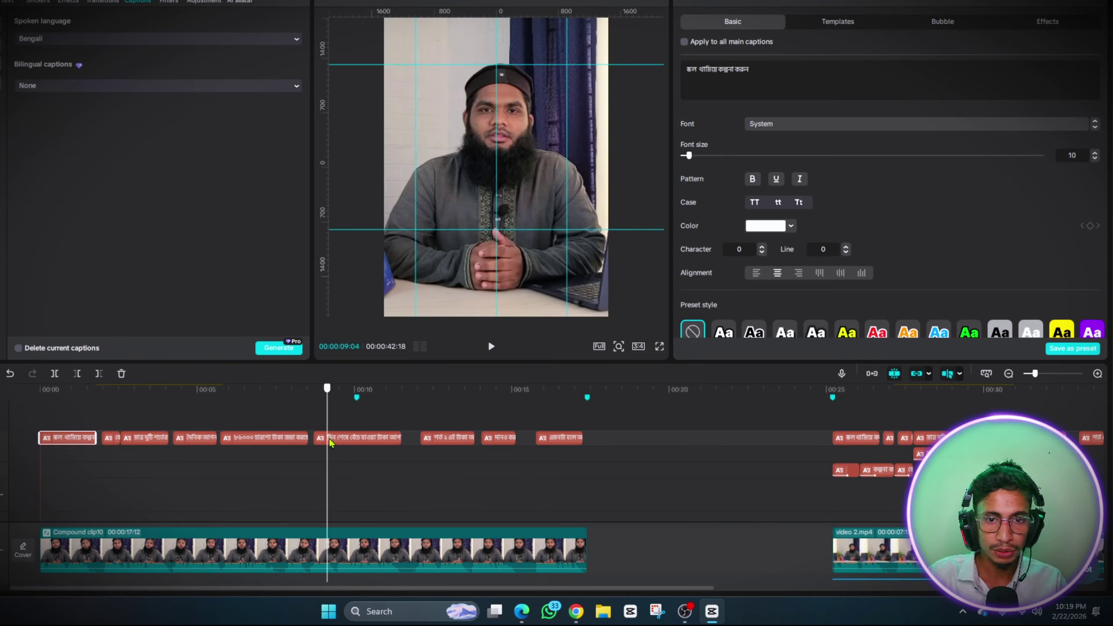
scroll(93, 475, "up", 2)
left_click(161, 472)
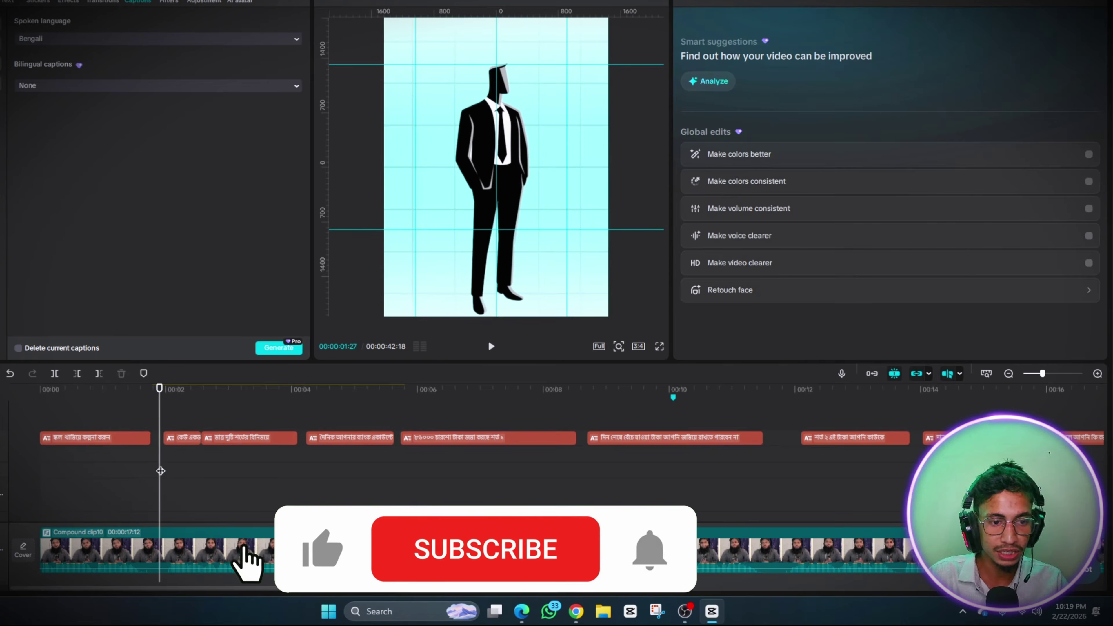
key("space")
left_click(325, 472)
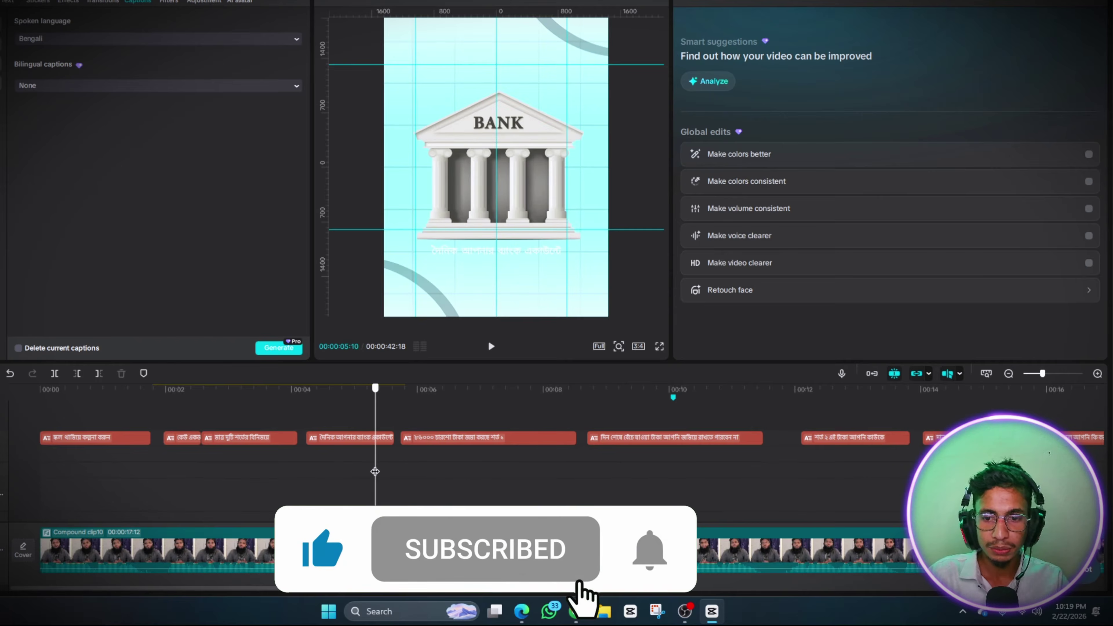
scroll(368, 471, "down", 2)
left_click(374, 471)
Set the first caption's styling to apply to all main captions and search the fonts for "li Sa" and "li Sh"
left_click(66, 440)
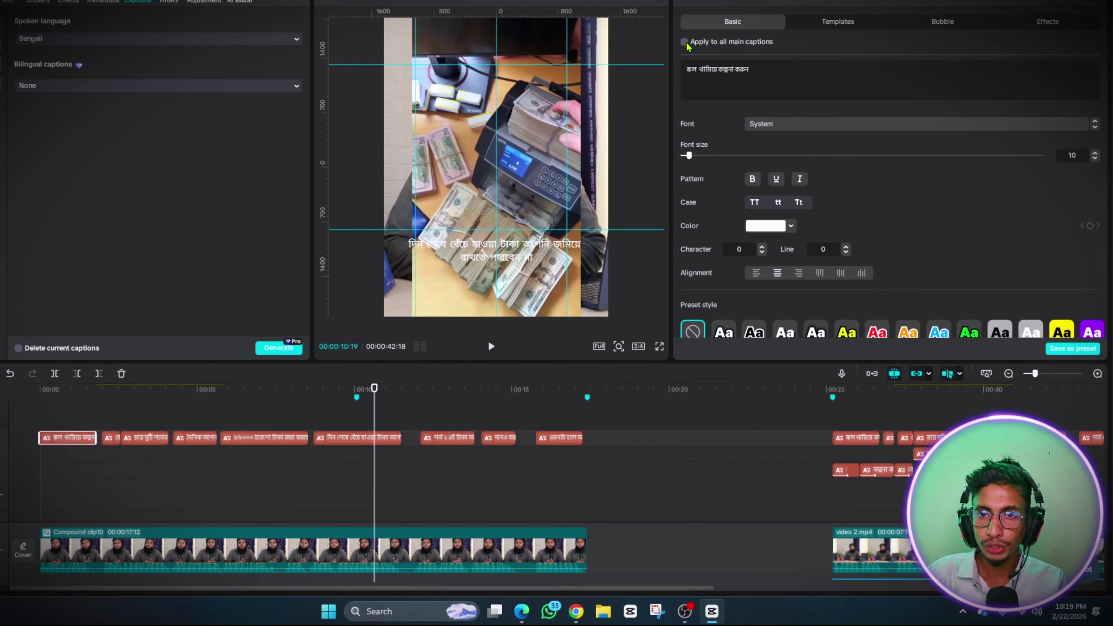
left_click(772, 125)
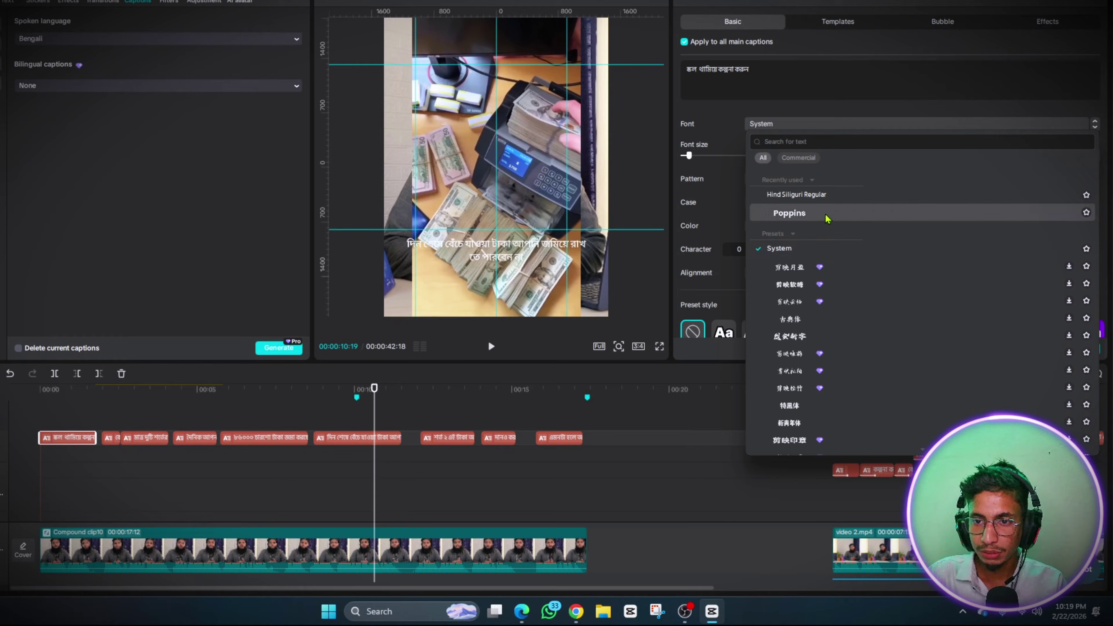
scroll(844, 248, "down", 3)
scroll(844, 248, "up", 3)
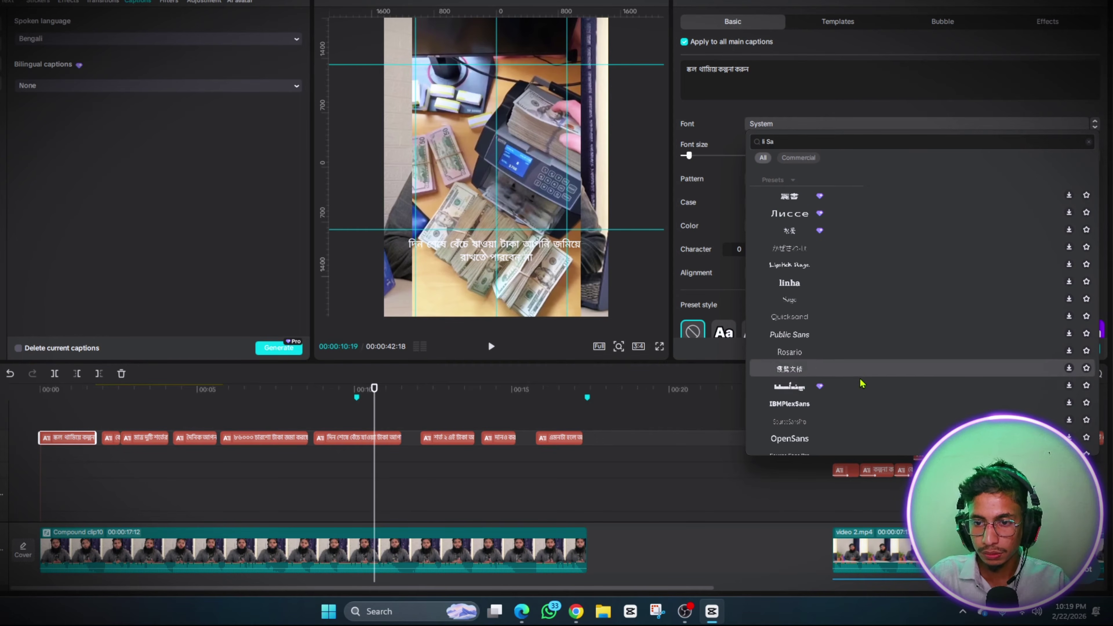
scroll(837, 281, "down", 5)
scroll(847, 278, "down", 2)
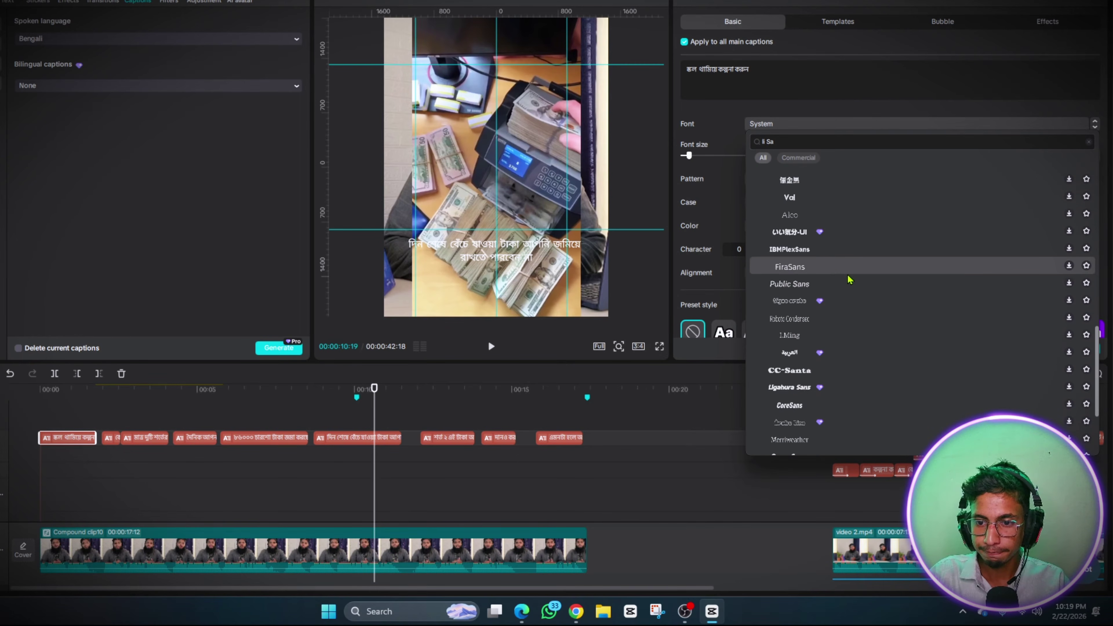
scroll(847, 278, "down", 3)
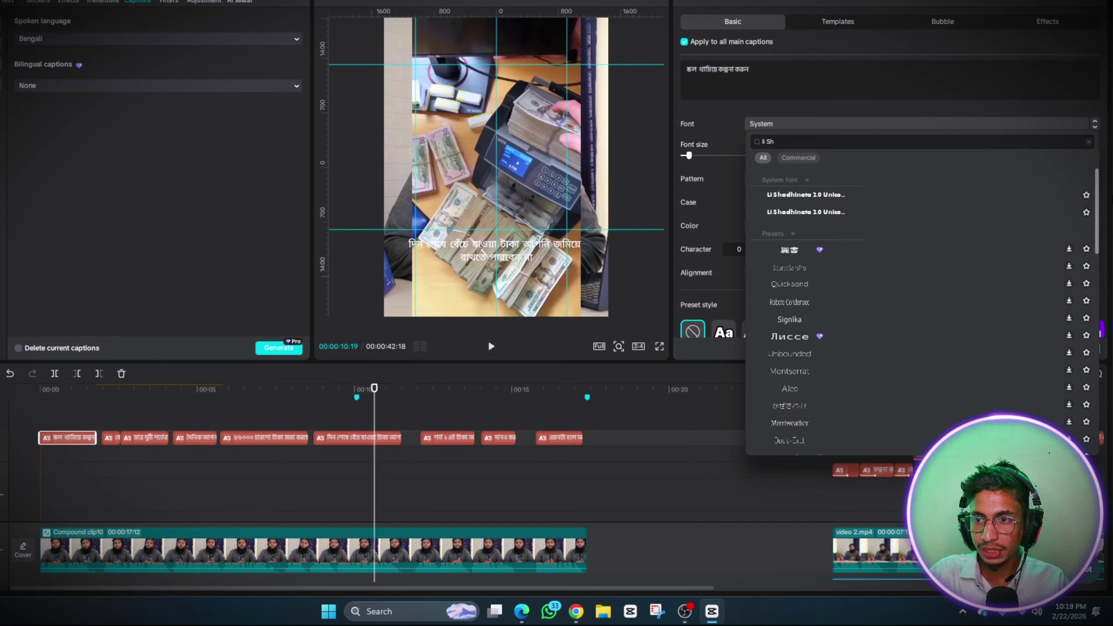
Mark both Li Shadhinata 2.0 Unicode fonts as favourites, apply the first one to all captions and check it around 9 seconds
left_click(1086, 195)
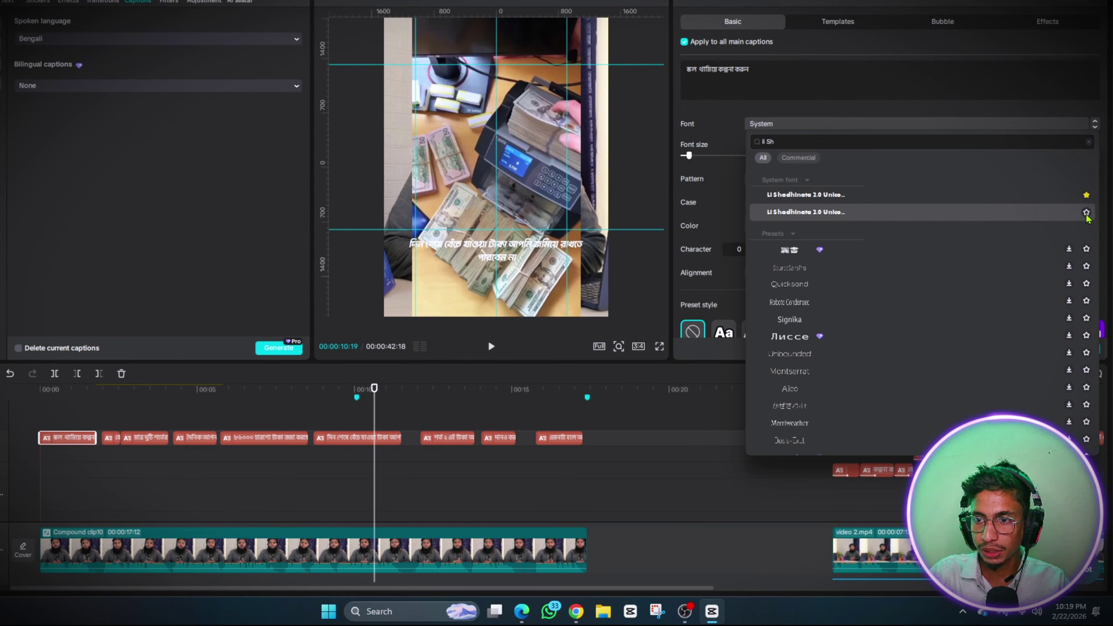
left_click(1087, 213)
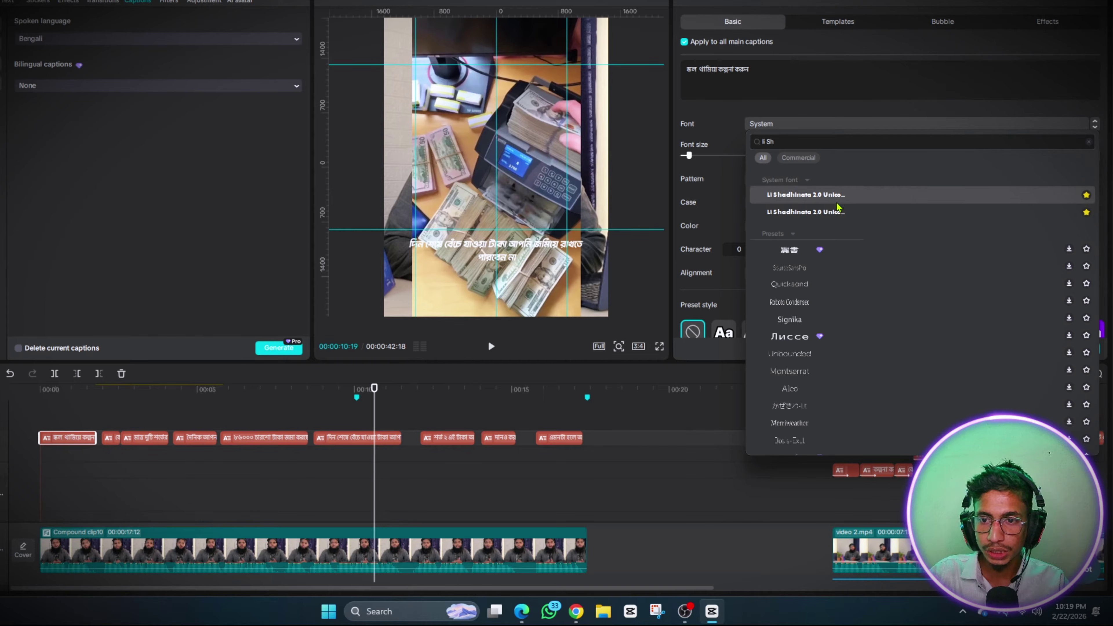
left_click(828, 197)
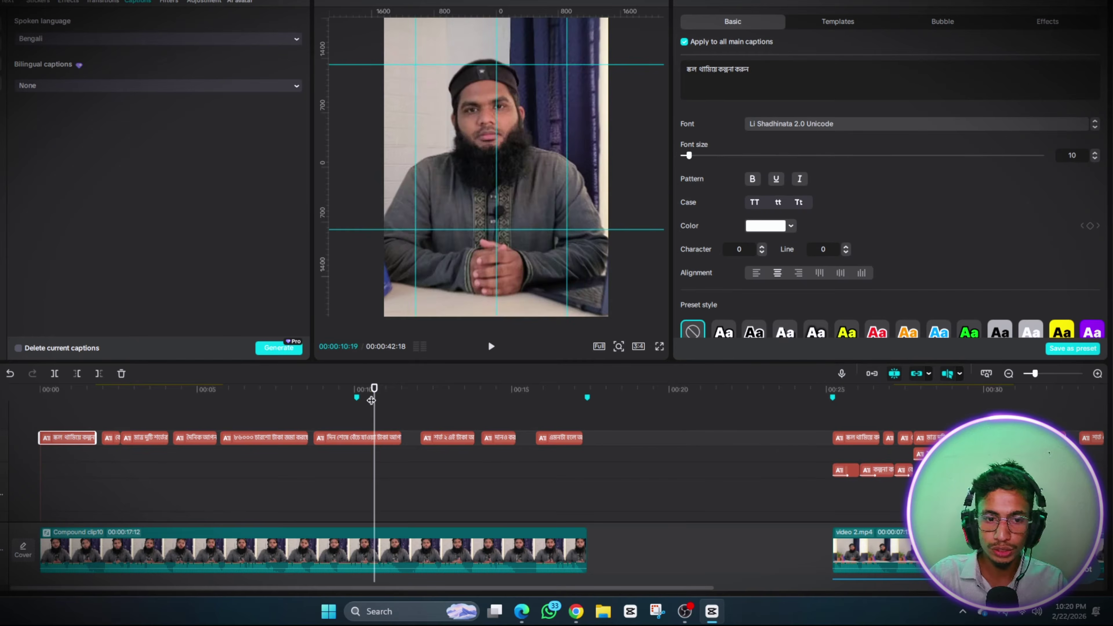
left_click_drag(375, 403, 342, 434)
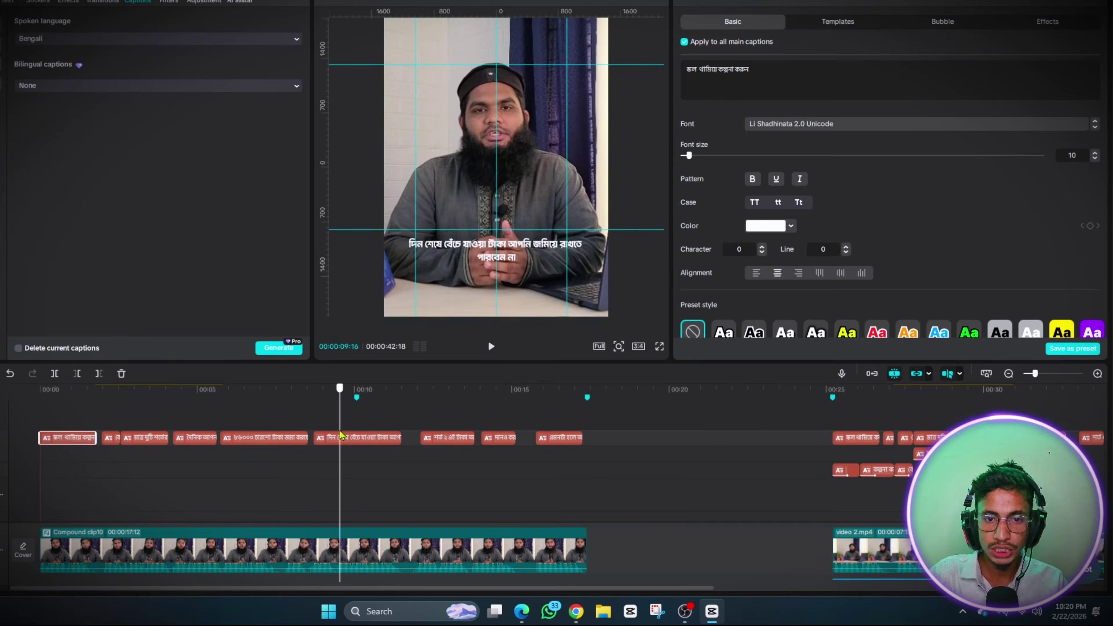
Apply the grey-to-orange gradient text effect from the favourite effects to all main captions
left_click(1042, 30)
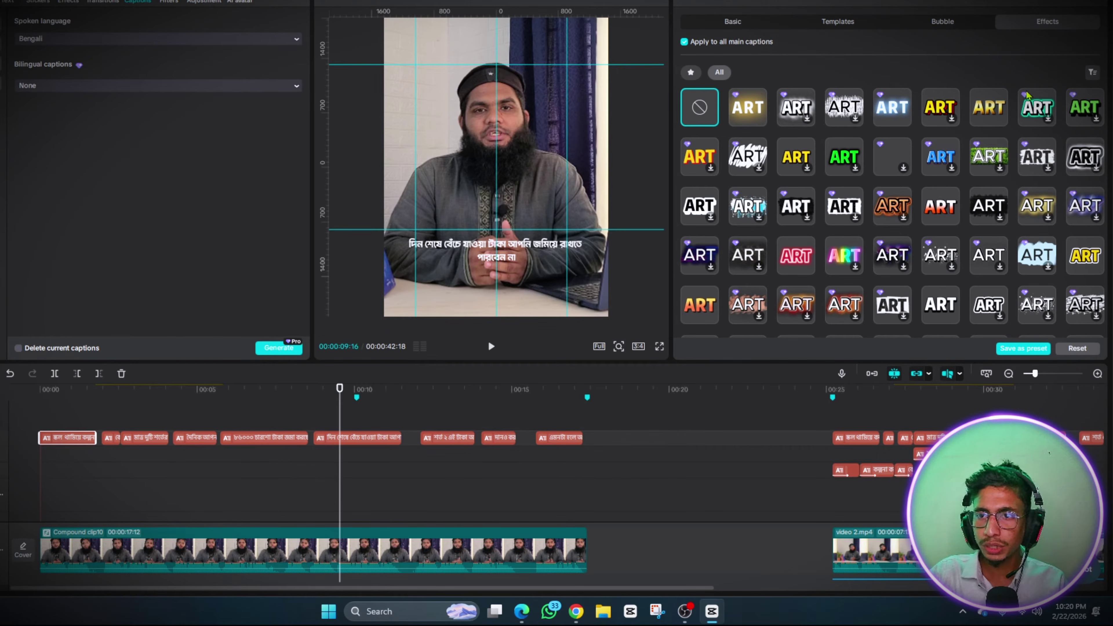
scroll(832, 228, "down", 5)
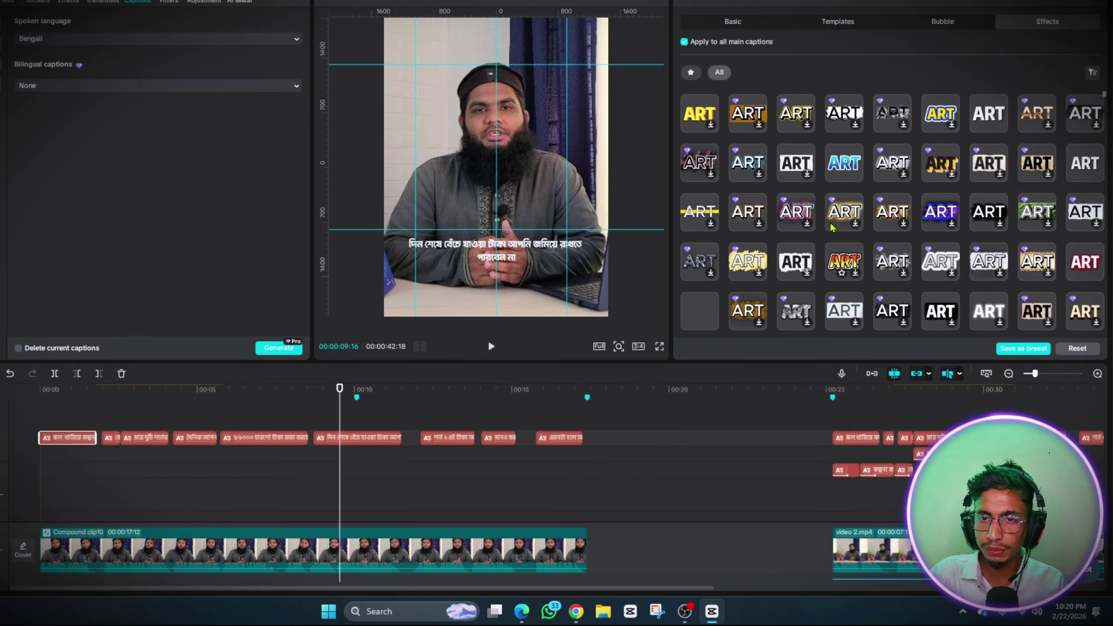
left_click(691, 72)
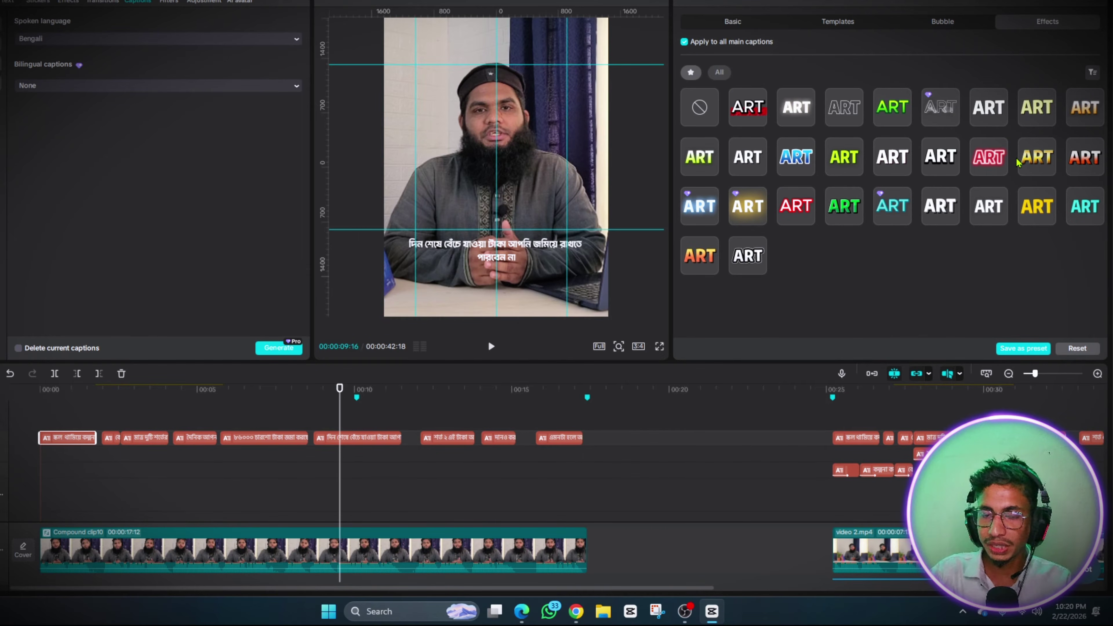
left_click(1085, 119)
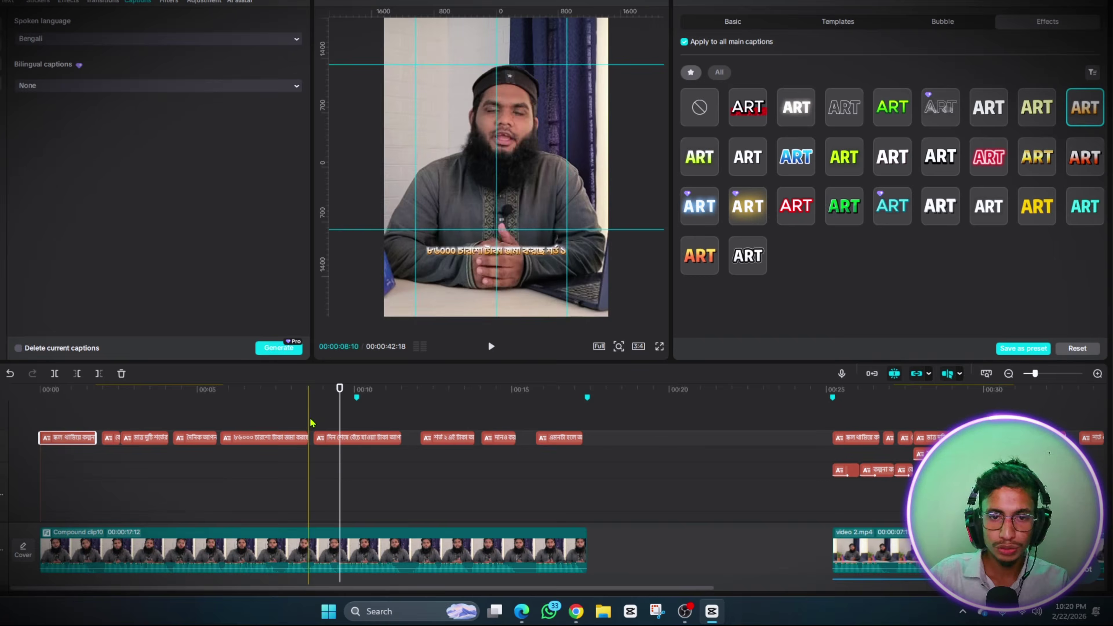
Return to the start of the timeline, select the first caption and open the list of all captions
left_click(65, 416)
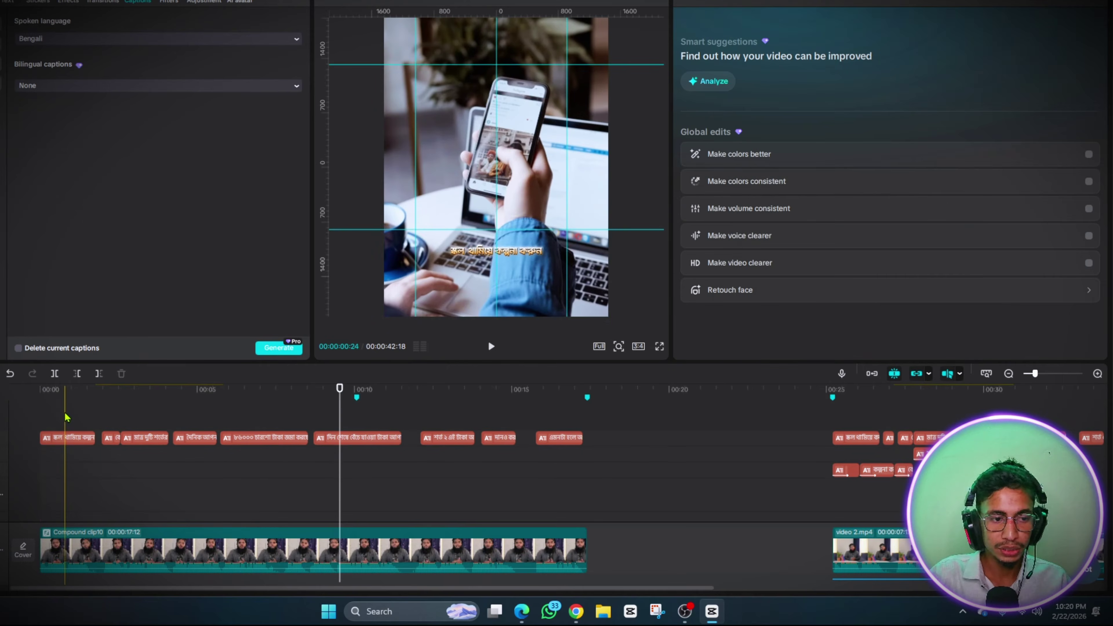
left_click_drag(66, 417, 40, 424)
left_click(66, 438)
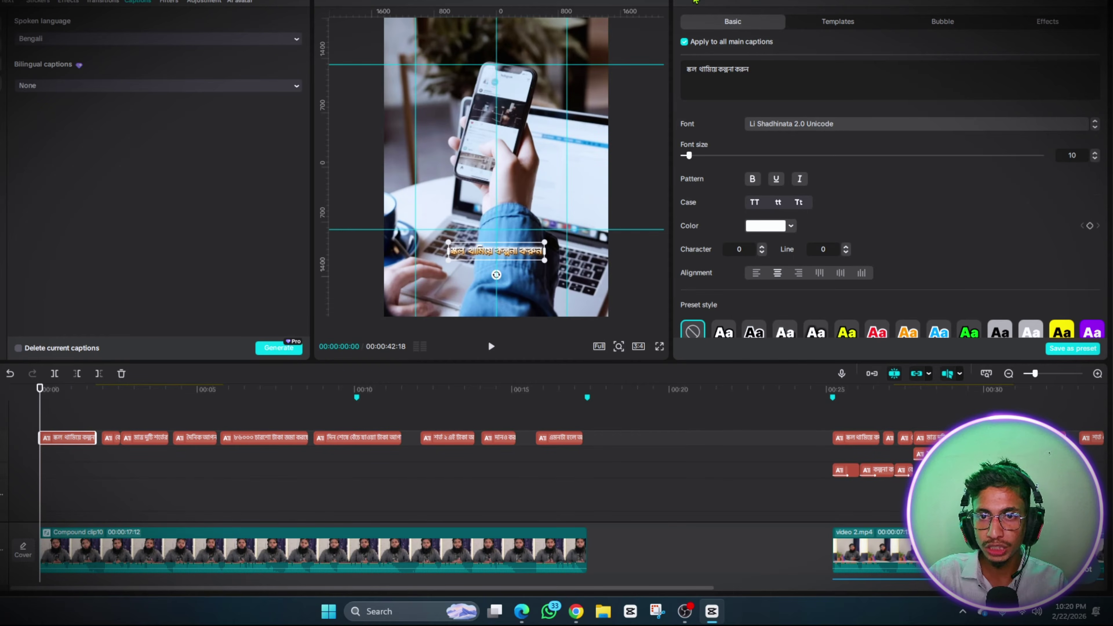
left_click(696, 1)
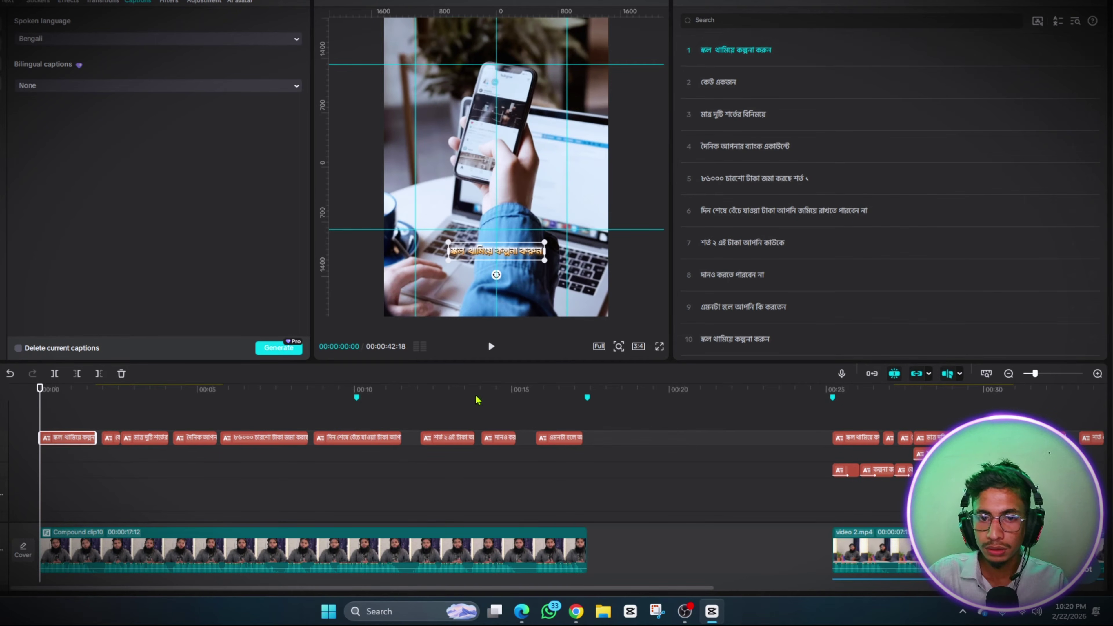
Play through the first caption and split it into "স্কল থামিয়ে" and "কল্পনা করুন"
left_click(491, 346)
left_click(491, 348)
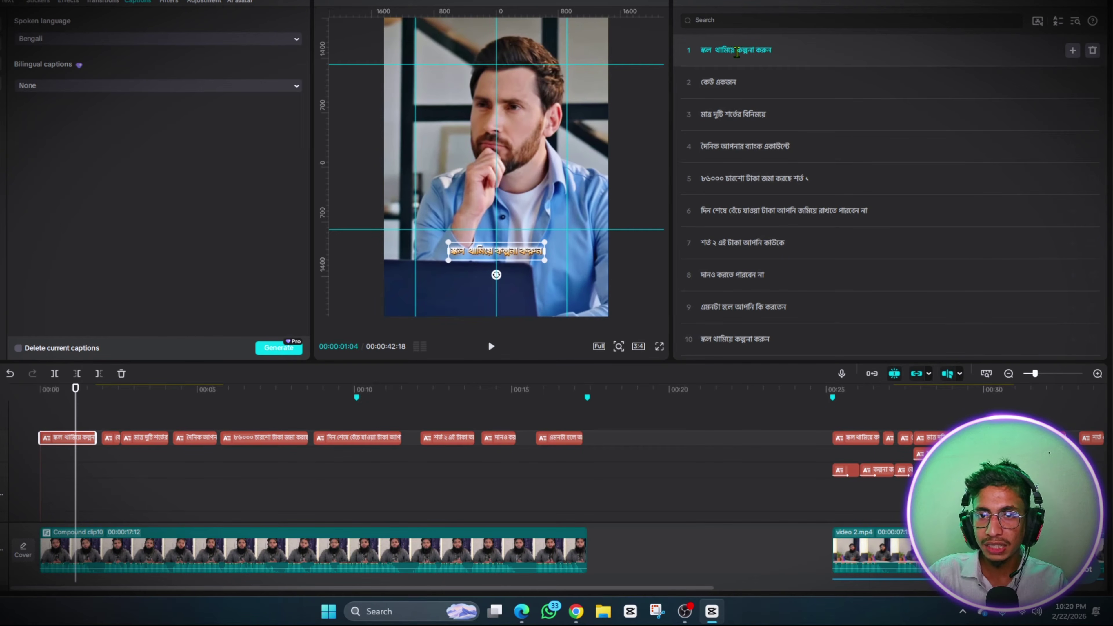
left_click(740, 51)
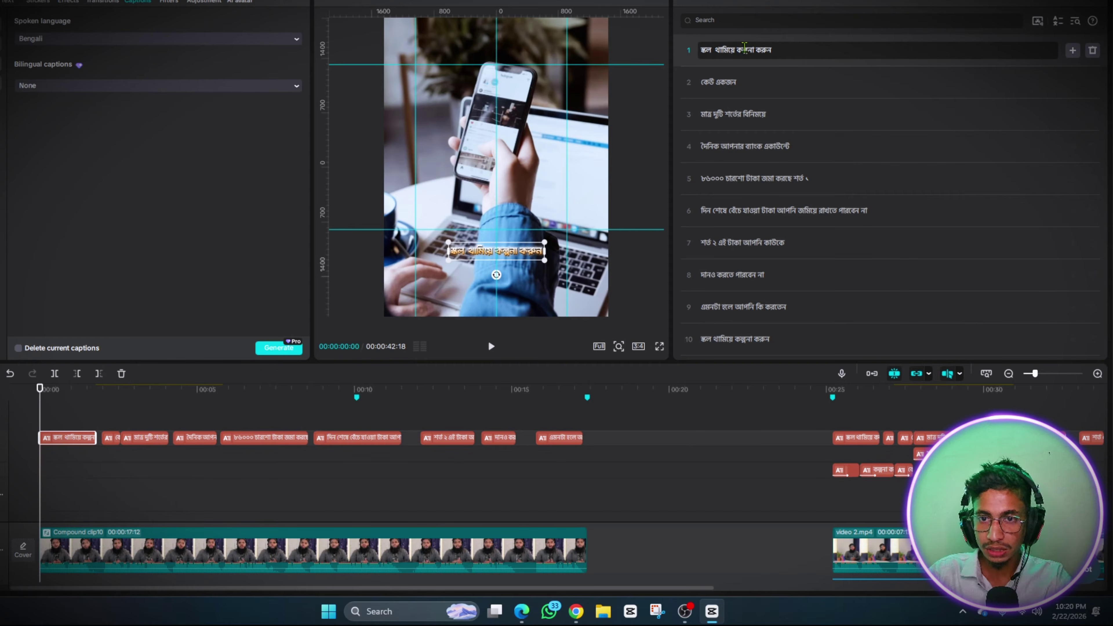
key("Return")
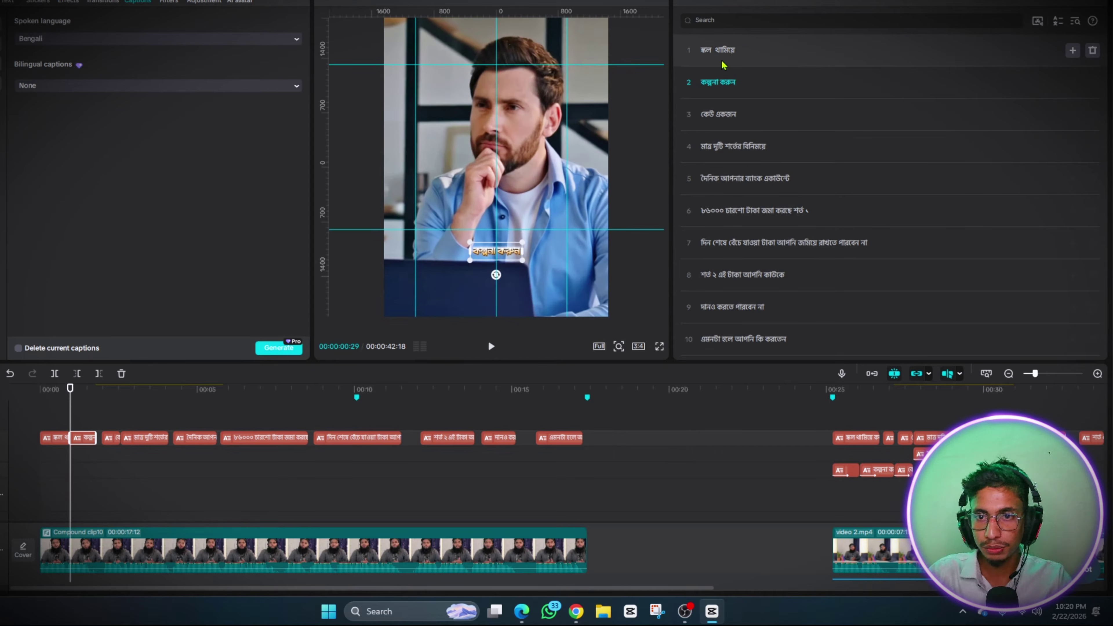
Split the fourth caption into "মাত্র দুটি" and "শর্তের বিনিময়ে", and the following one into "দৈনিক আপনার" and "ব্যাংক একাউন্টে"
key("space")
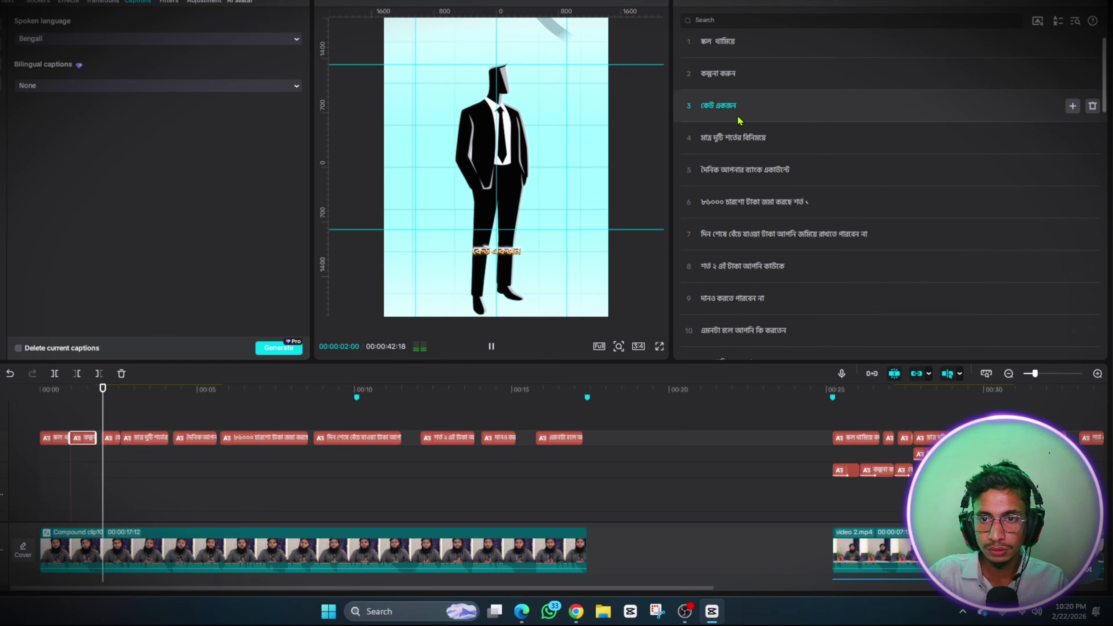
key("space")
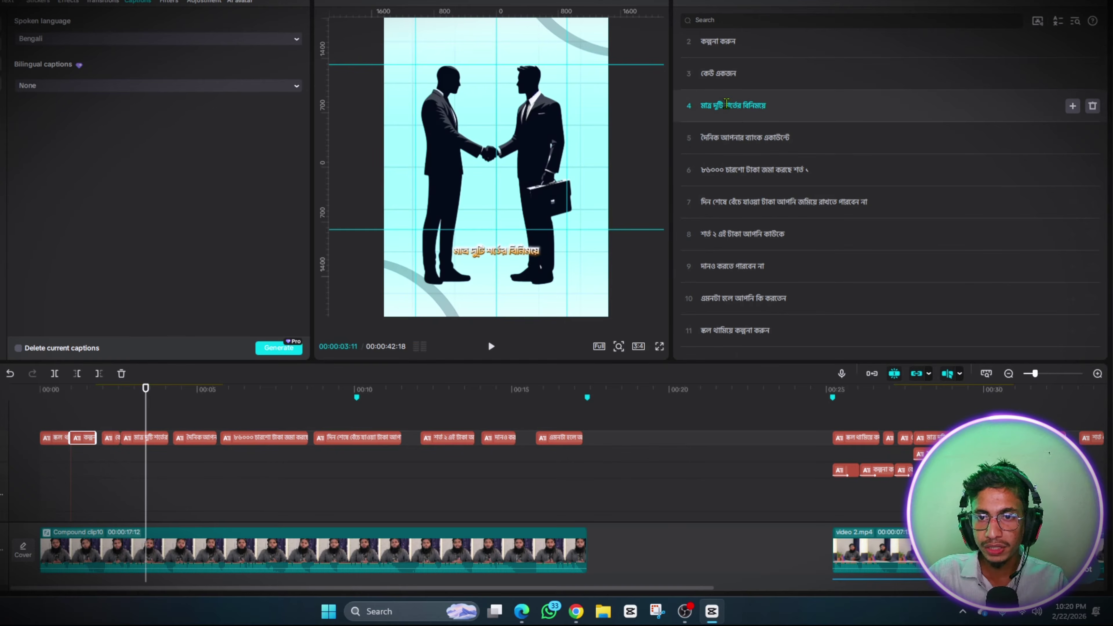
left_click(727, 104)
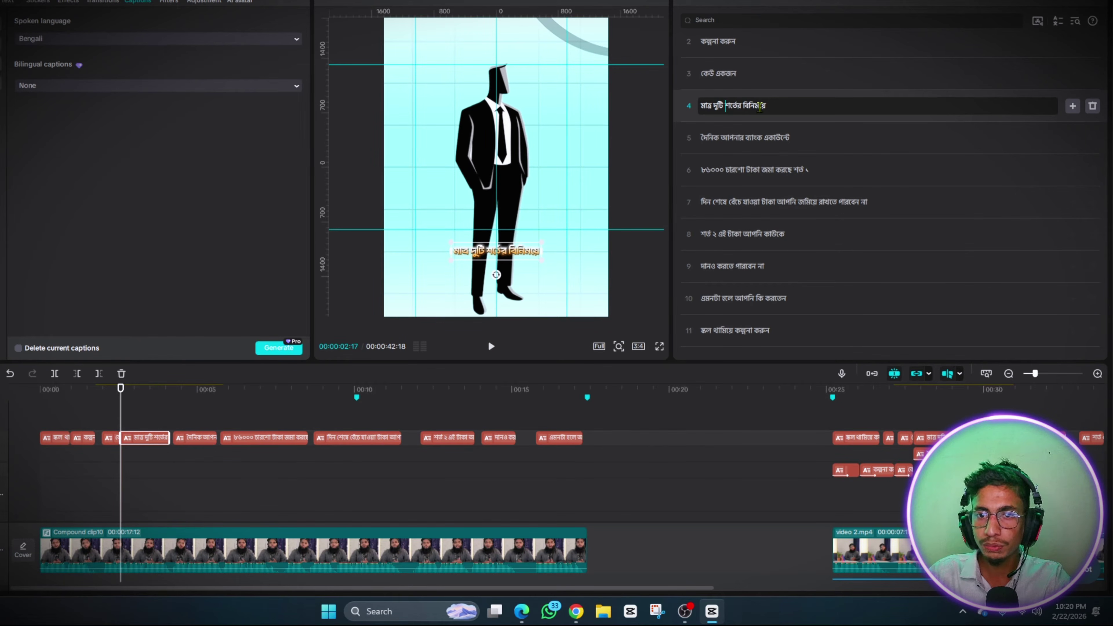
key("Return")
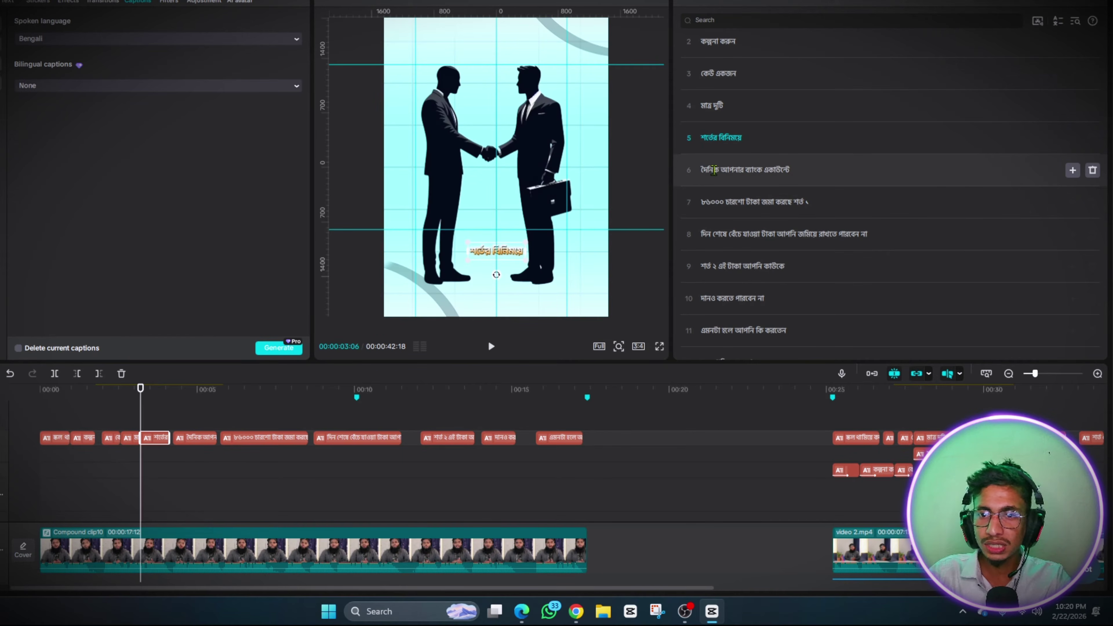
left_click(752, 169)
key("Return")
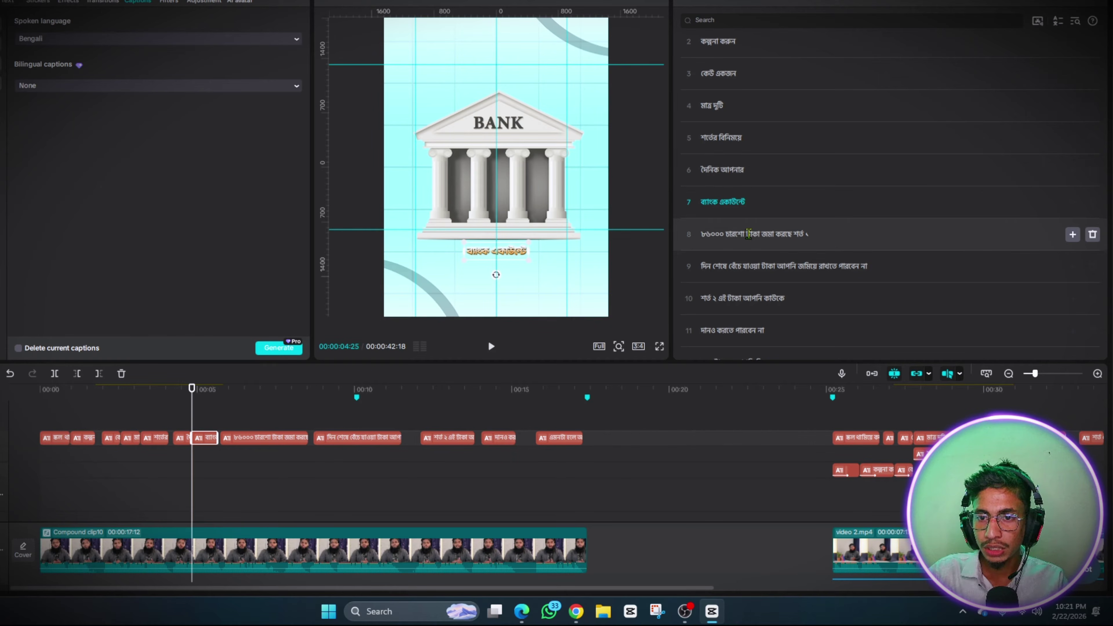
Replace "৮৬০০০ চারশো" in the eighth caption with "৮৬৪০০", using the amount in the already corrected caption further down the list
left_click_drag(749, 233, 697, 232)
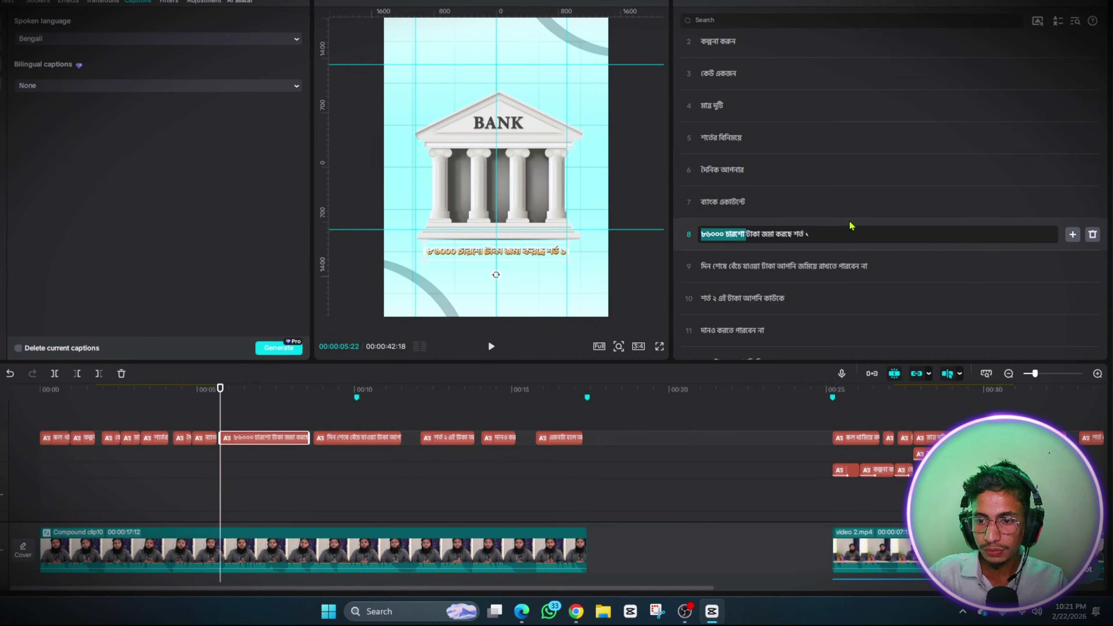
scroll(745, 237, "down", 10)
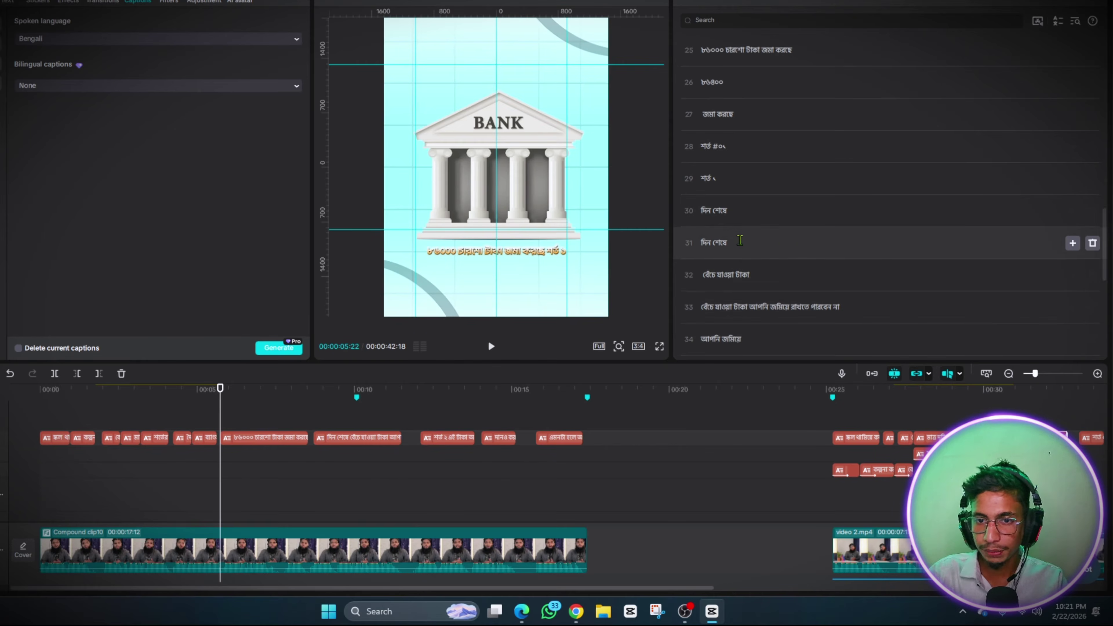
left_click(1008, 318)
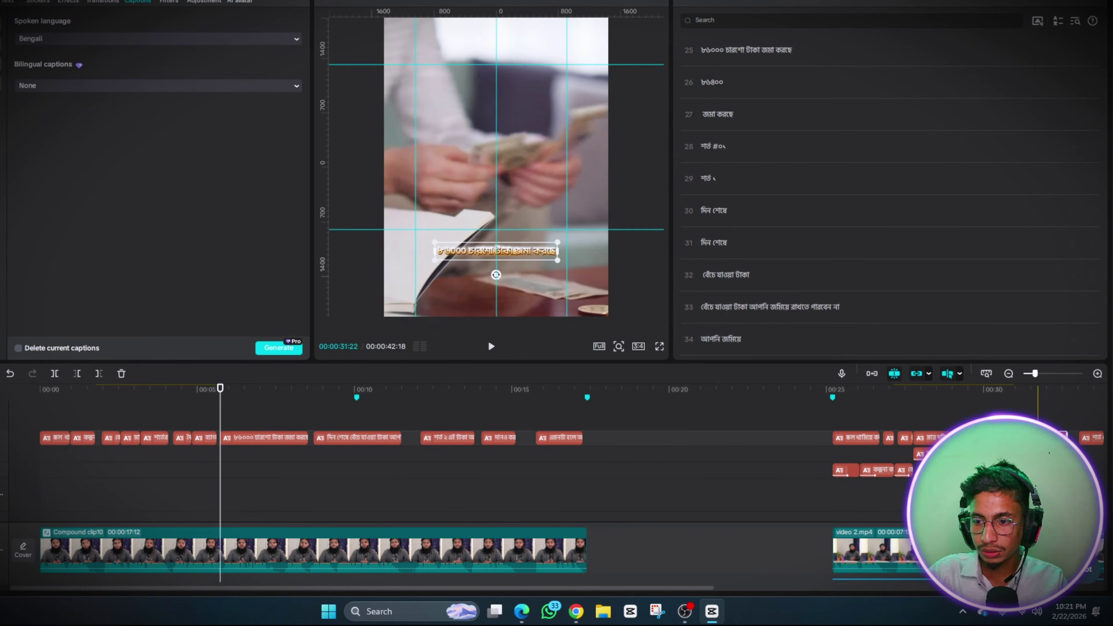
left_click(1046, 454)
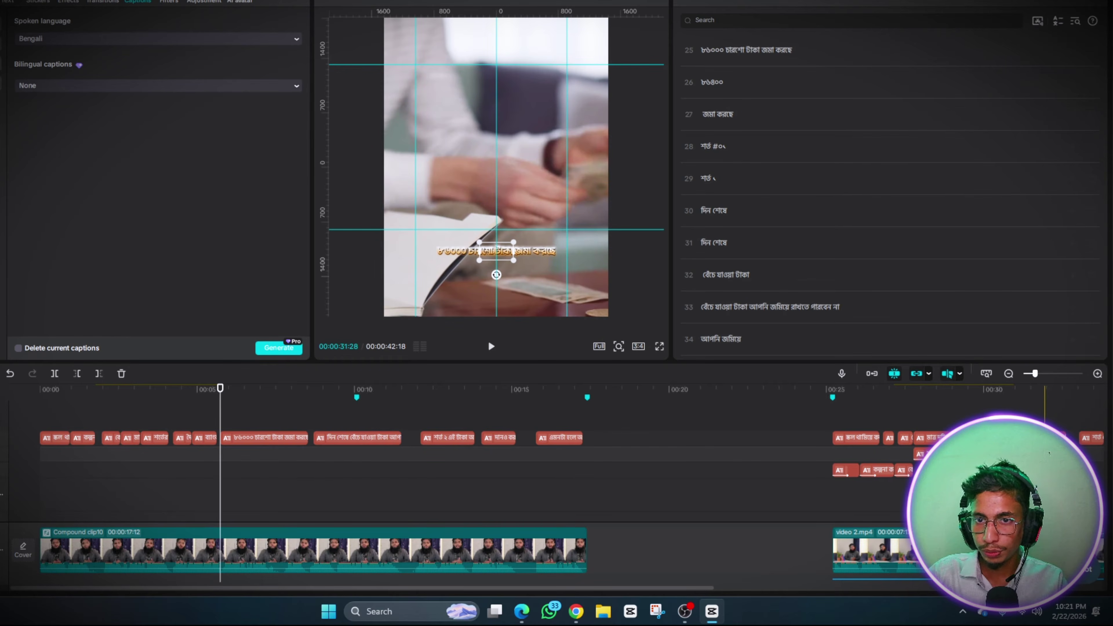
left_click(706, 82)
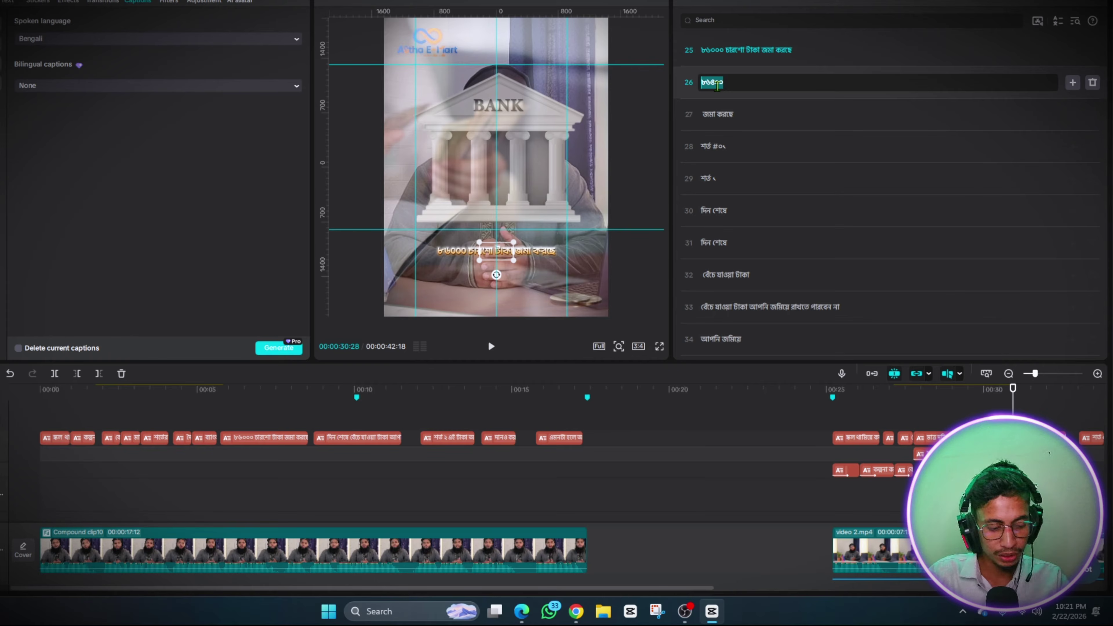
scroll(769, 174, "up", 6)
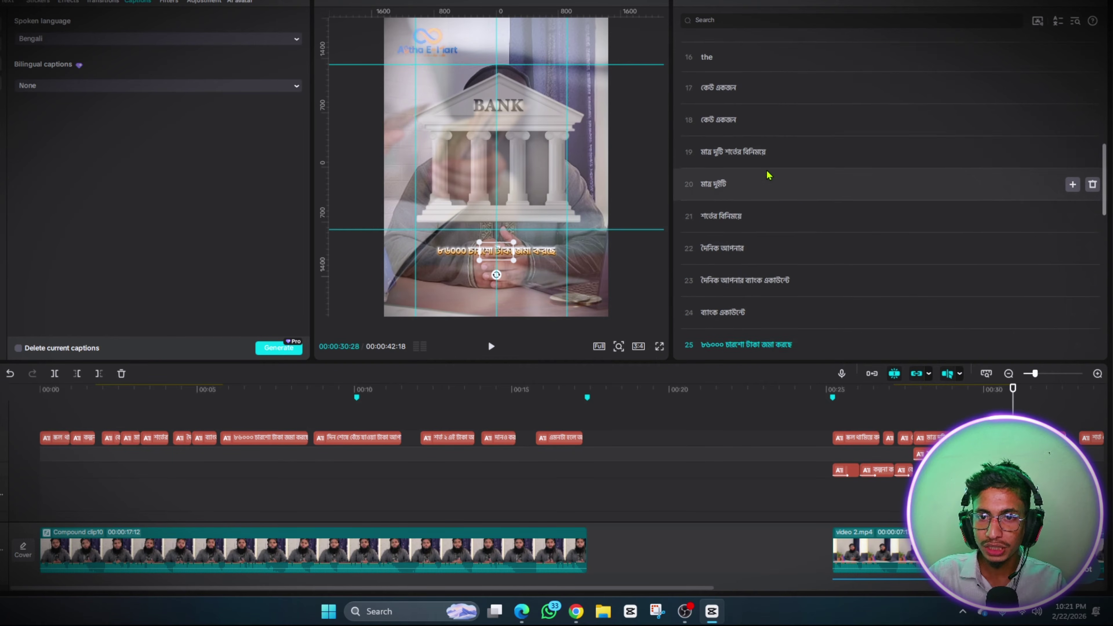
scroll(769, 175, "up", 5)
scroll(769, 175, "up", 3)
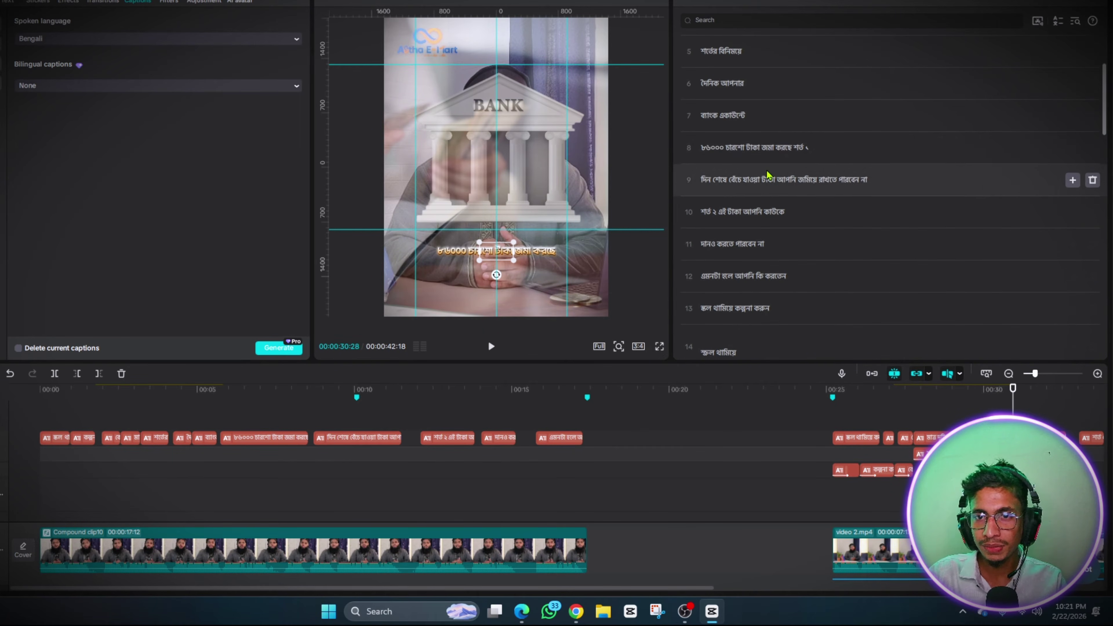
left_click(759, 151)
left_click_drag(745, 147, 700, 147)
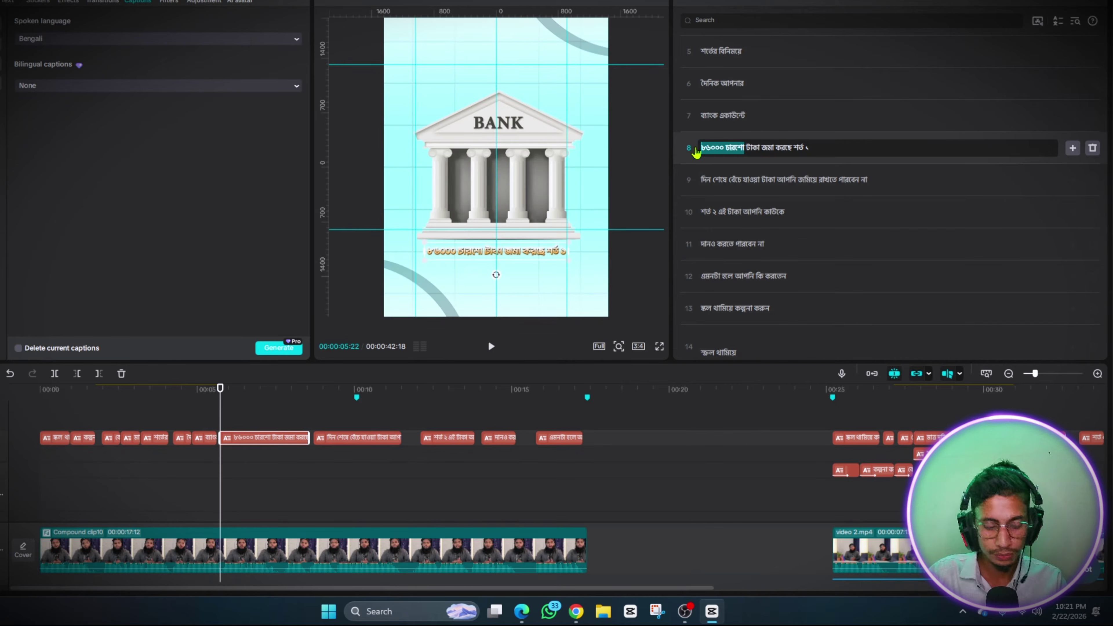
type("৮৬৪০০")
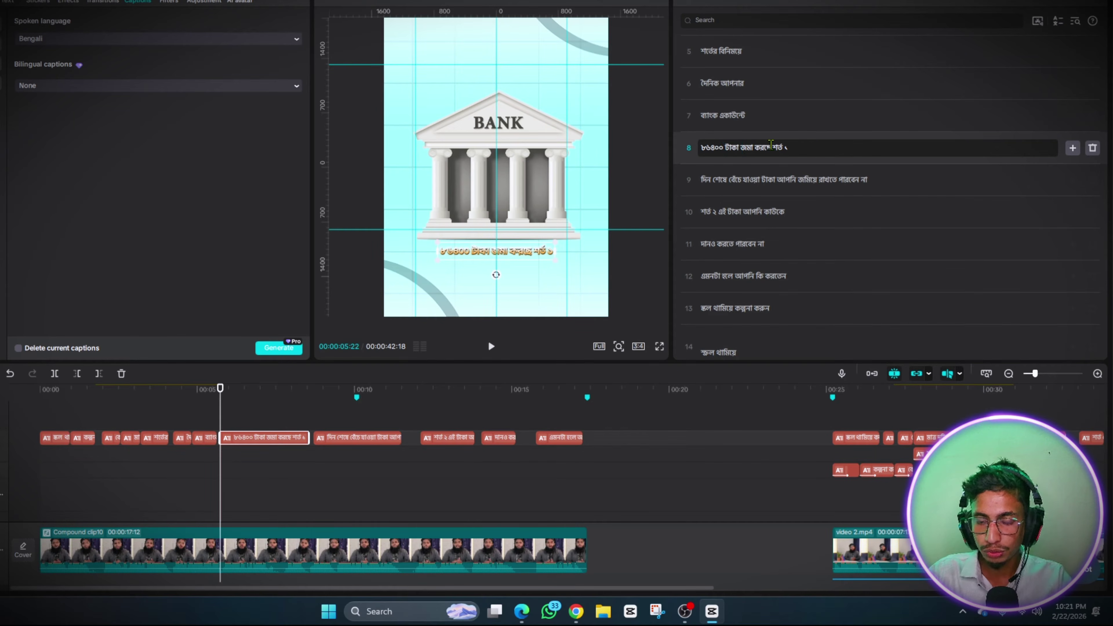
Split the amount caption into "৮৬৪০০ টাকা", "জমা করছে" and "শর্ত ১"
key("Return")
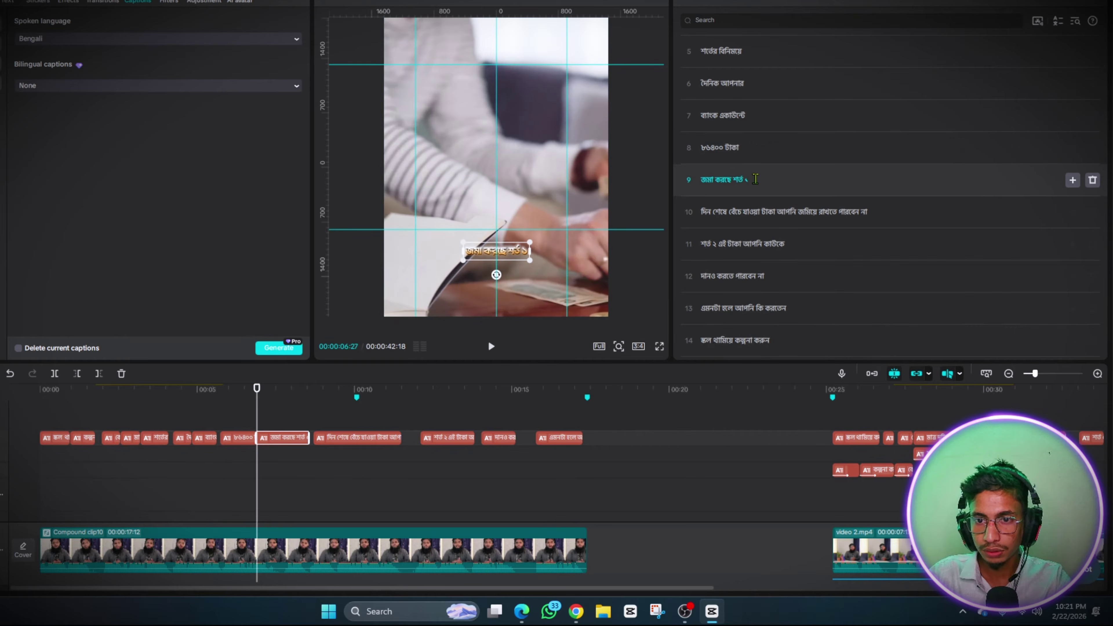
left_click(780, 176)
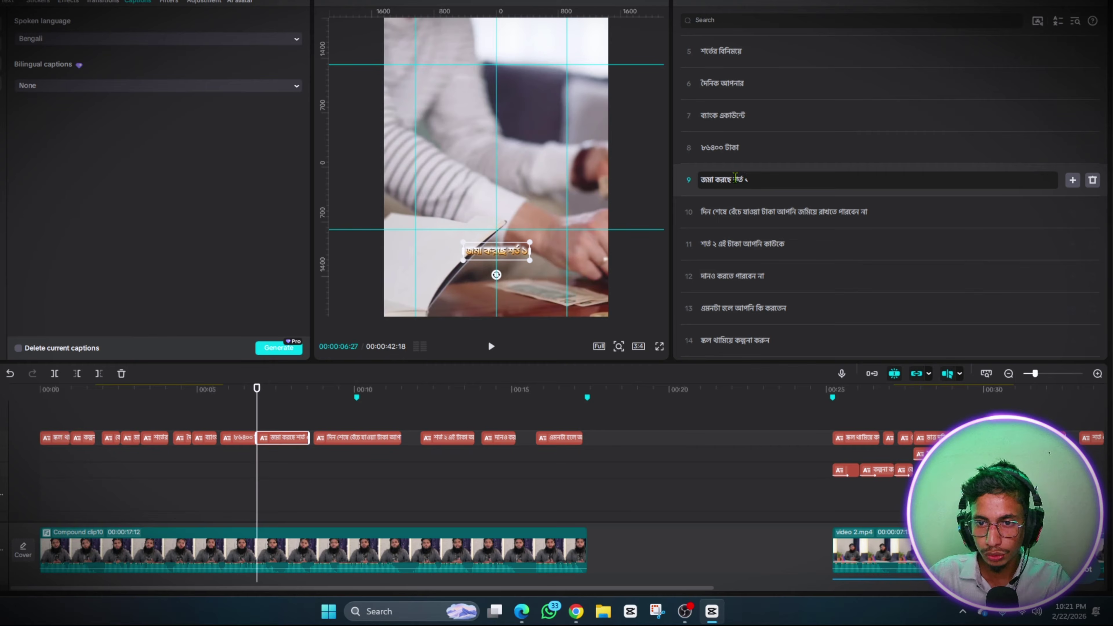
key("Return")
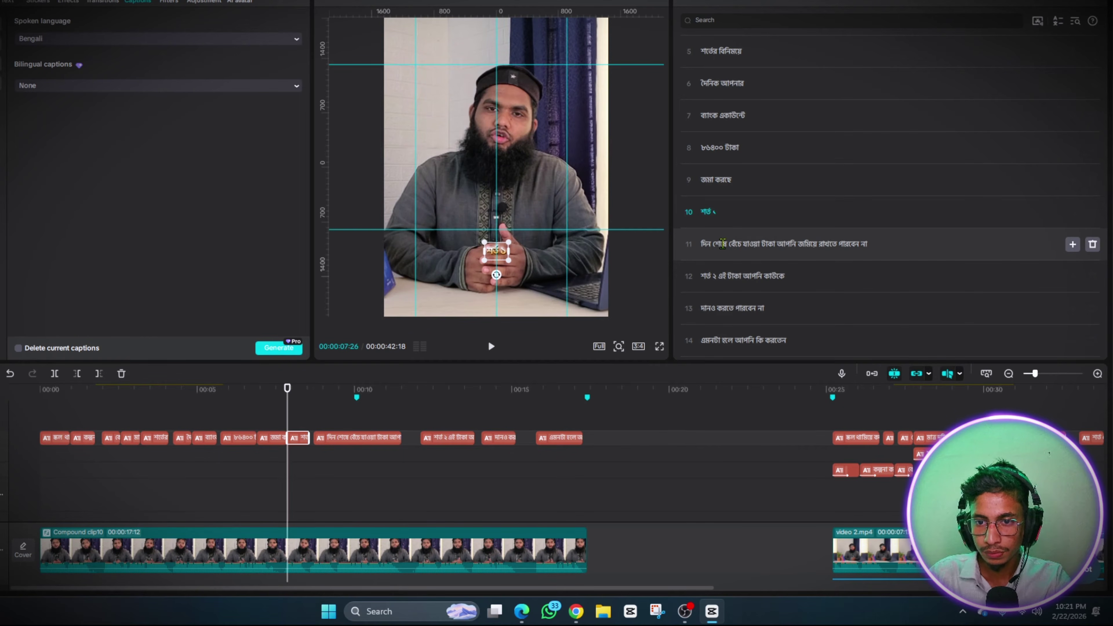
Split the long eleventh caption into "দিন শেষে", "বেঁচে যাওয়া টাকা", "আপনি জমিয়ে" and "রাখতে পারবেন না"
left_click(727, 245)
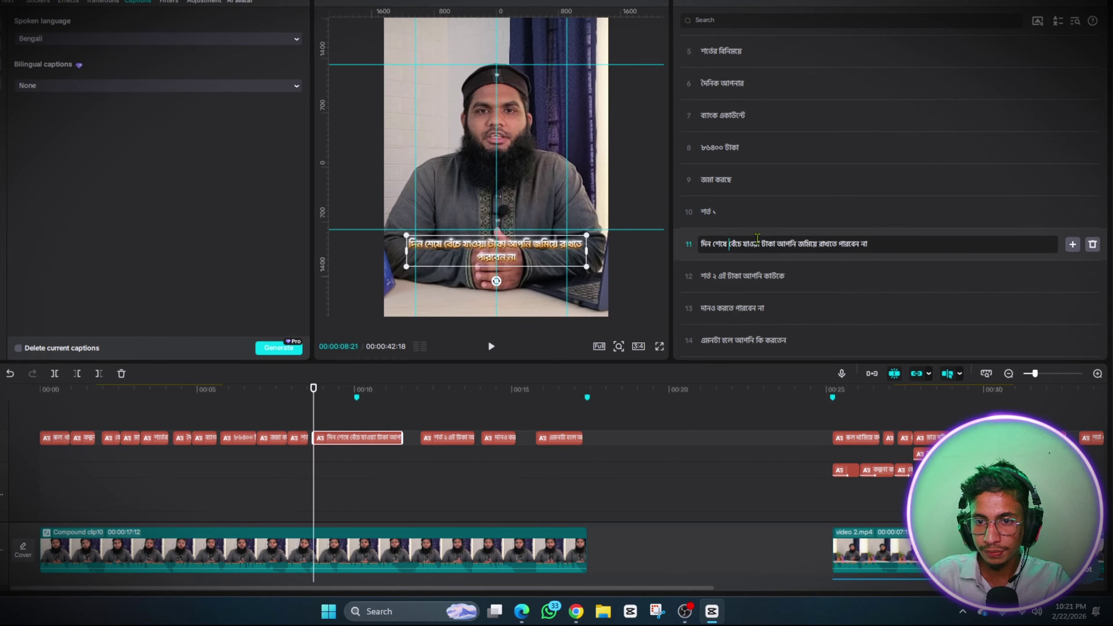
key("Return")
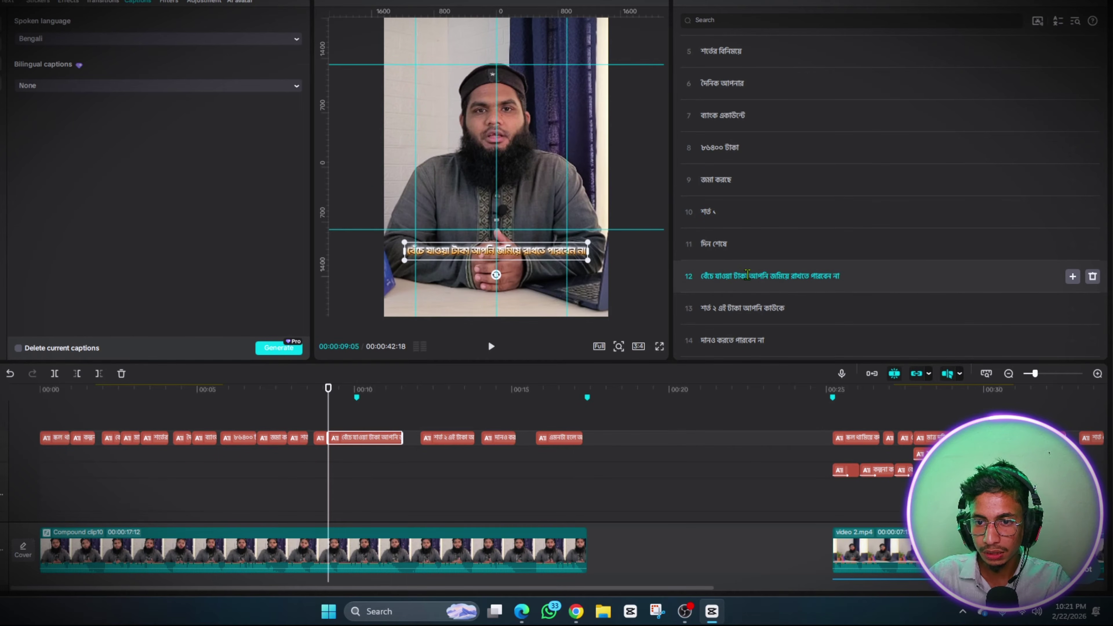
left_click(748, 275)
key("Return")
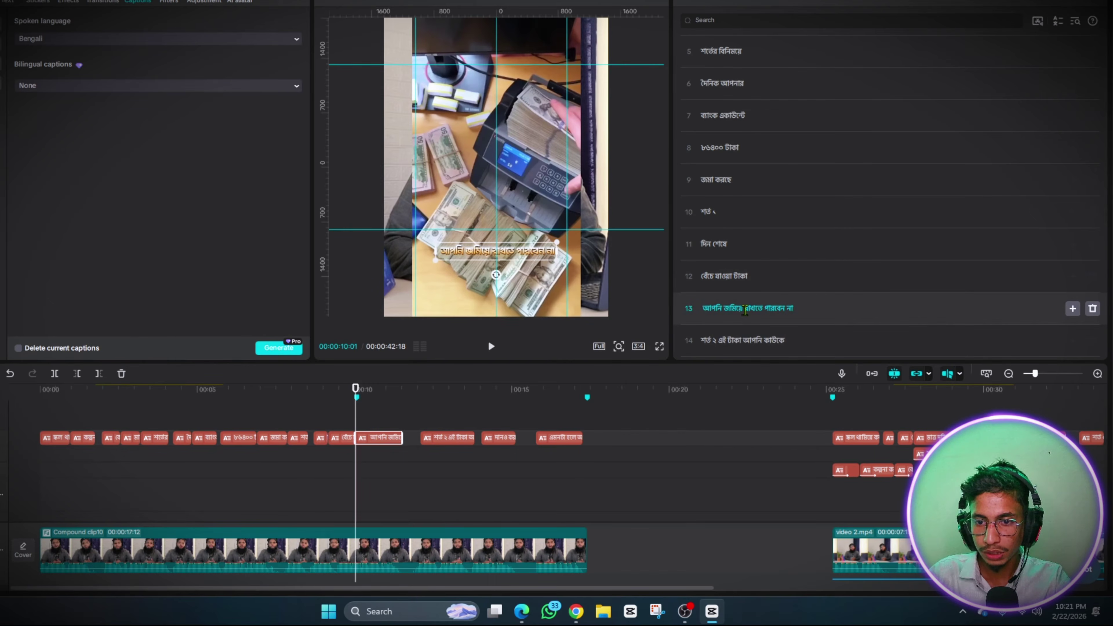
left_click(746, 309)
key("Return")
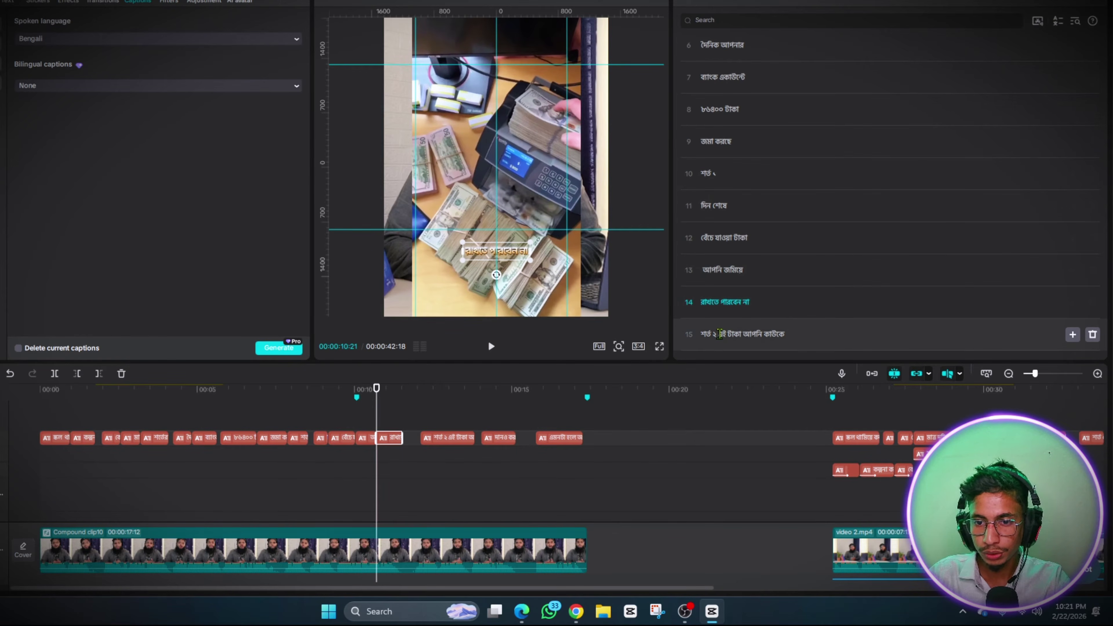
Split "শর্ত ২" into its own caption and delete "এই টাকা" from the rest, leaving "আপনি কাউকে"
left_click(720, 334)
key("Return")
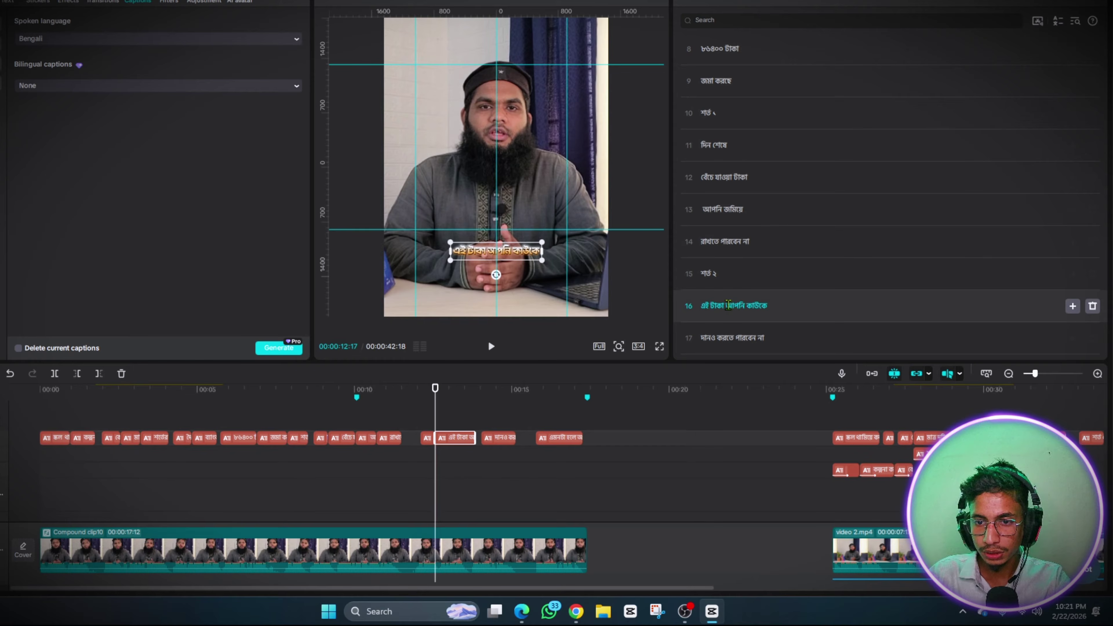
left_click_drag(726, 305, 689, 304)
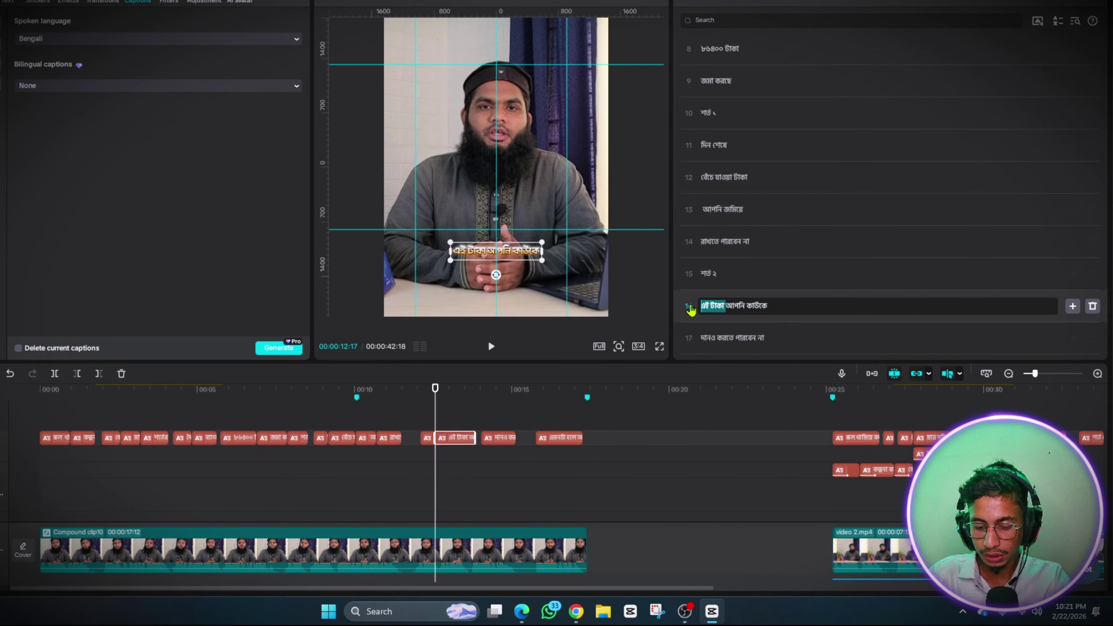
key("BackSpace")
Split the next two captions into "দানও করতে" and "পারবেন না", and "এমনটা হলে" and "আপনি কি করতেন"
scroll(763, 312, "down", 1)
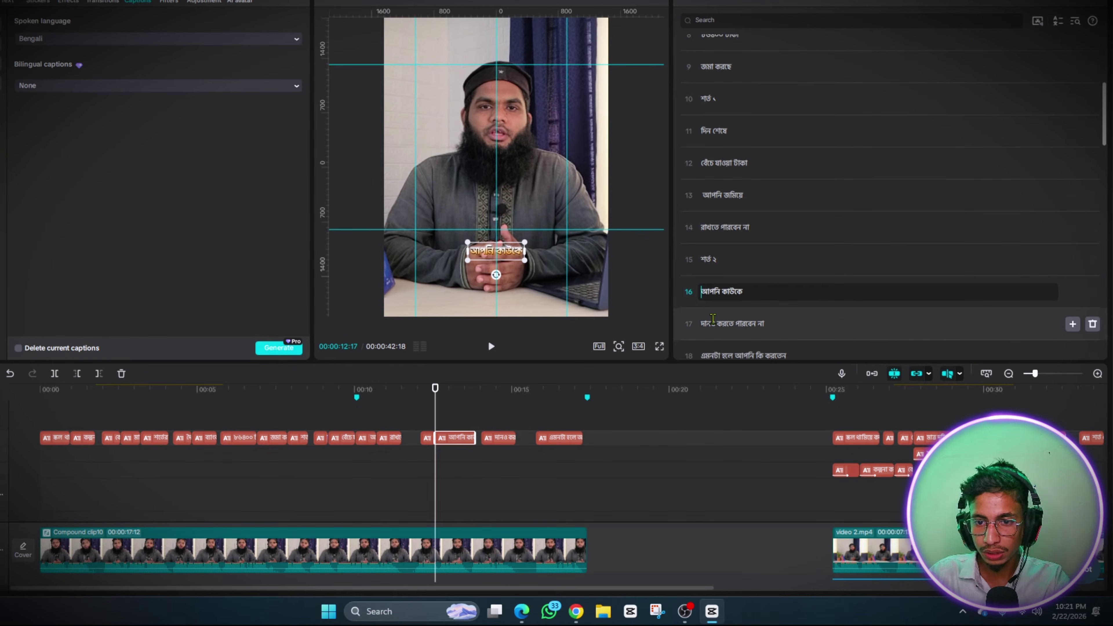
left_click(737, 322)
key("Return")
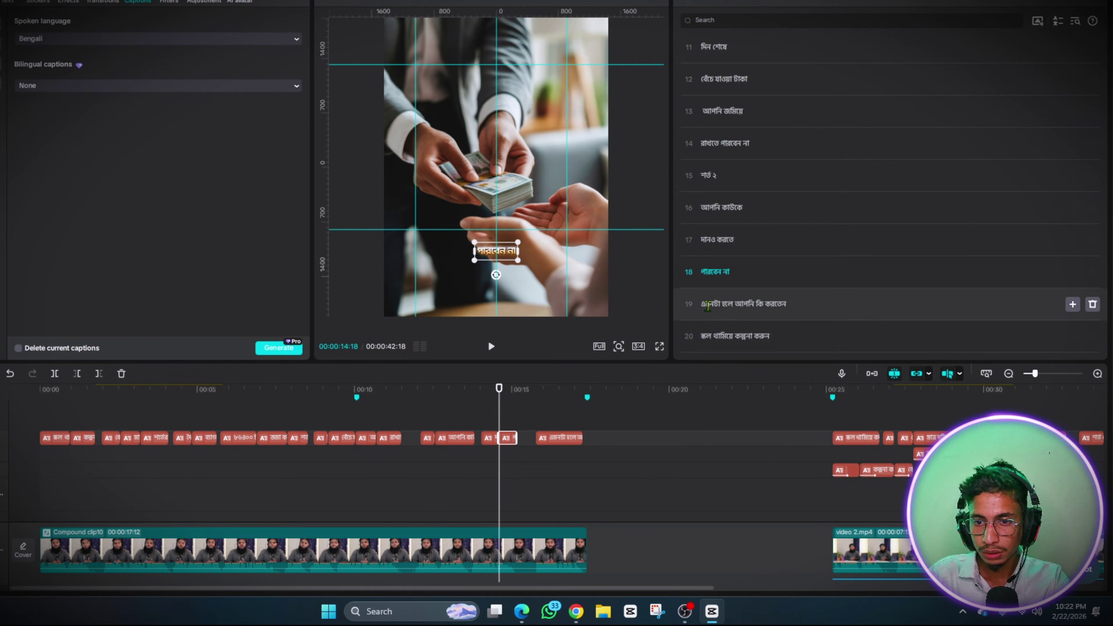
left_click(735, 304)
key("Return")
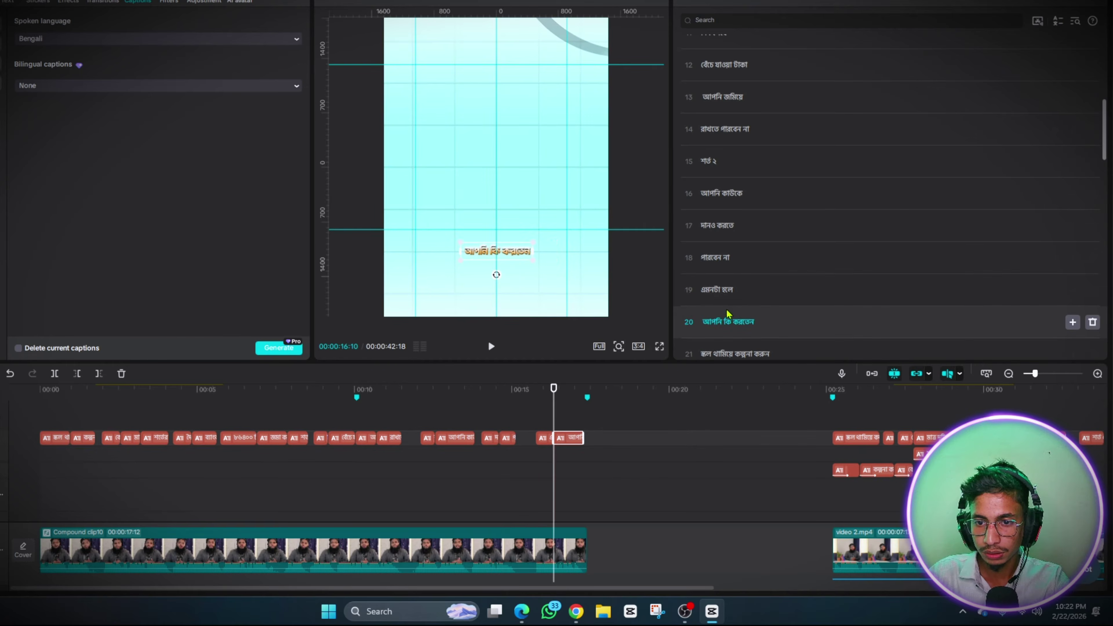
left_click(724, 321)
key("Return")
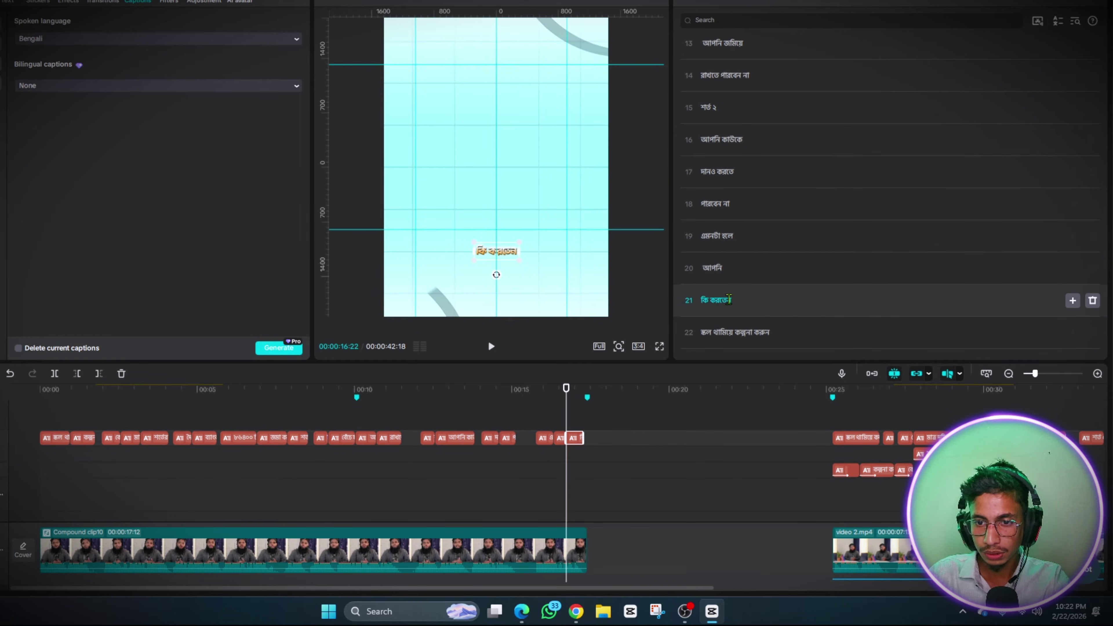
key("BackSpace")
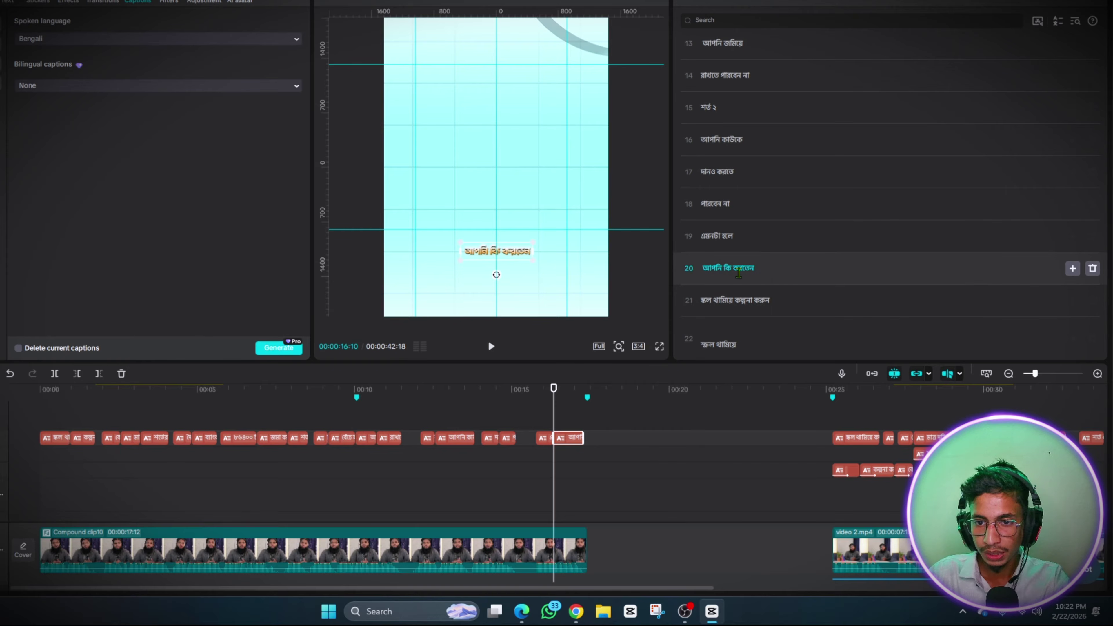
Split "আপনি কি করতেন" into "আপনি কি" and "করতেন", and add a question mark to the second part
left_click(737, 267)
key("Return")
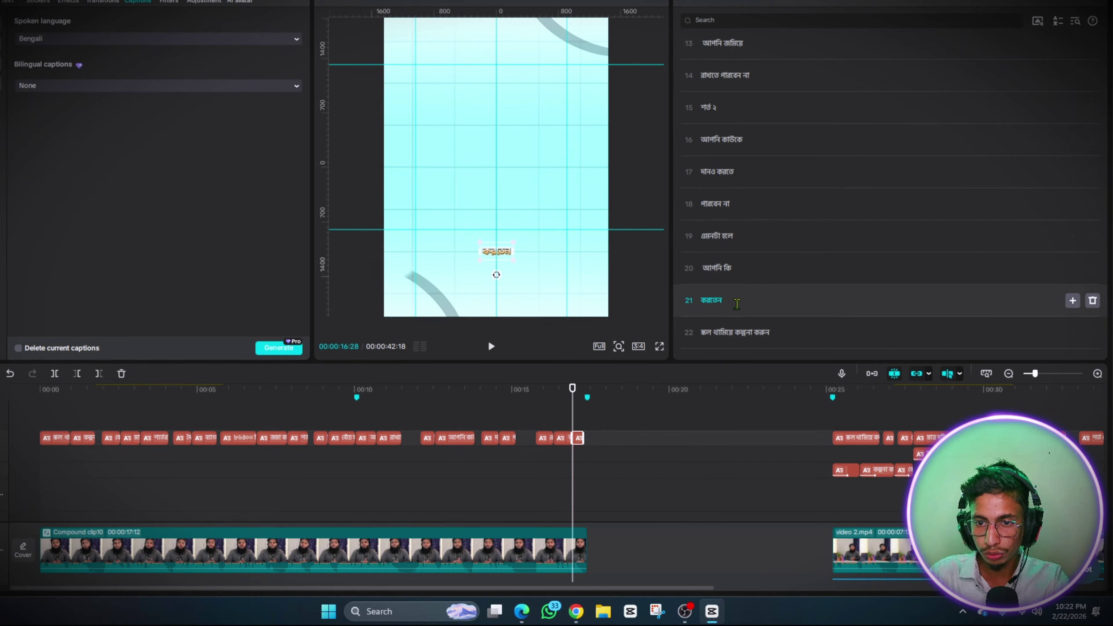
left_click(737, 302)
type("?")
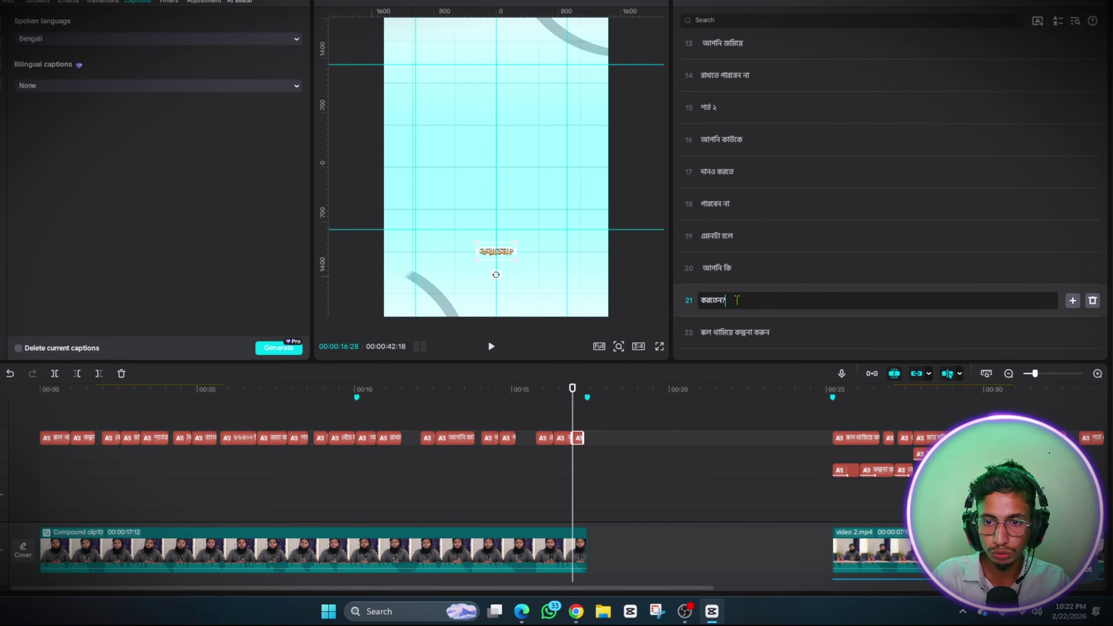
Return to the start of the timeline, select the first caption clip "স্কল থামিয়ে" and open its basic text settings
scroll(791, 305, "down", 2)
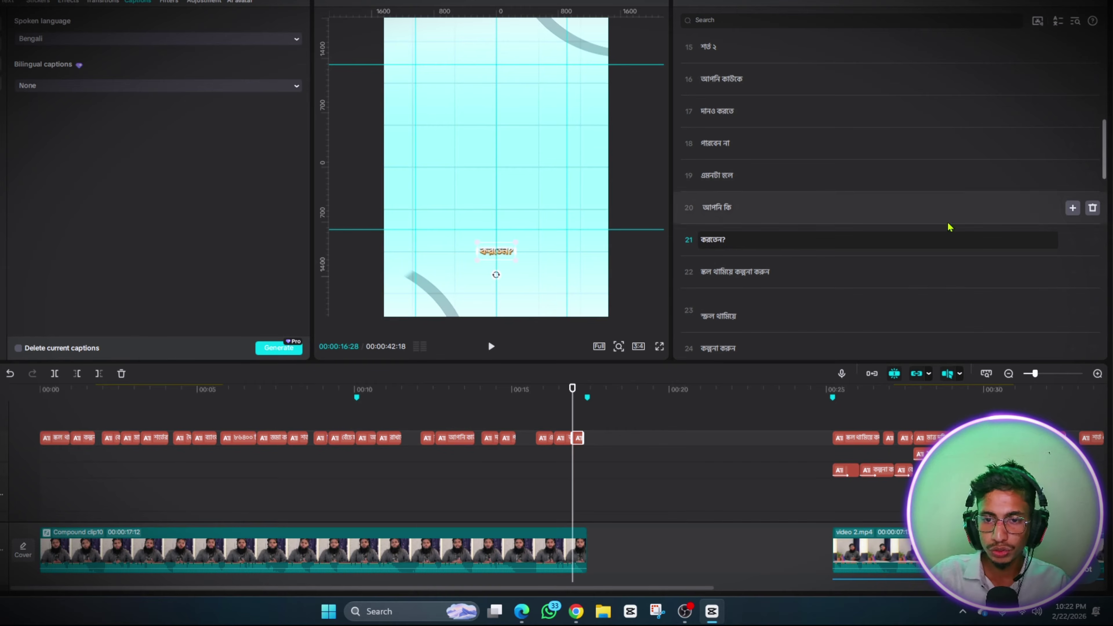
left_click(277, 480)
left_click(27, 484)
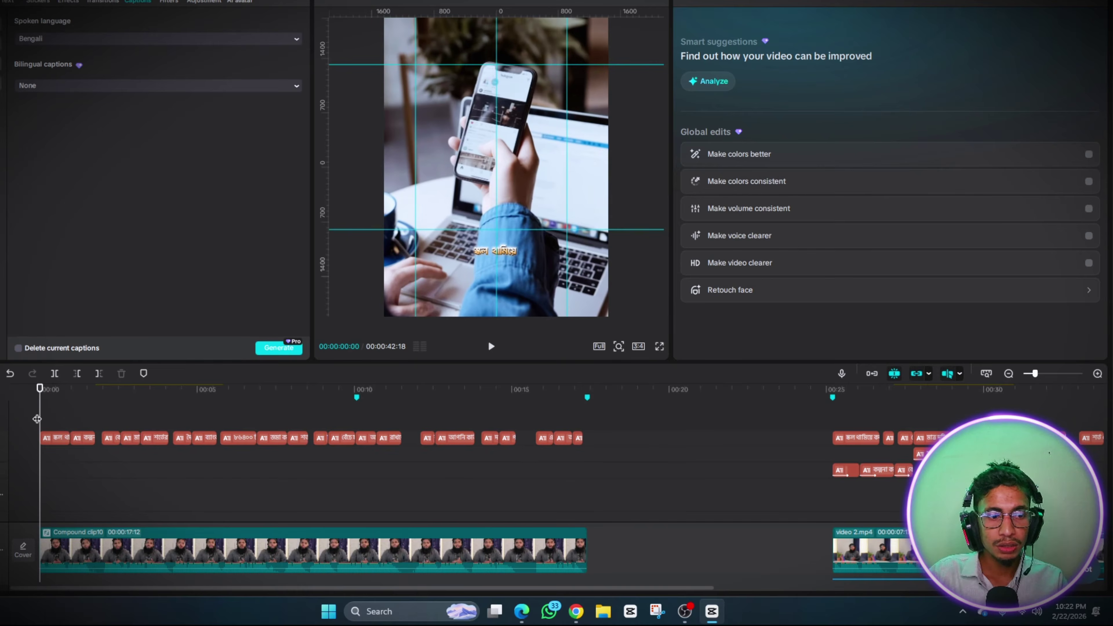
left_click_drag(47, 420, 20, 480)
scroll(20, 480, "up", 3)
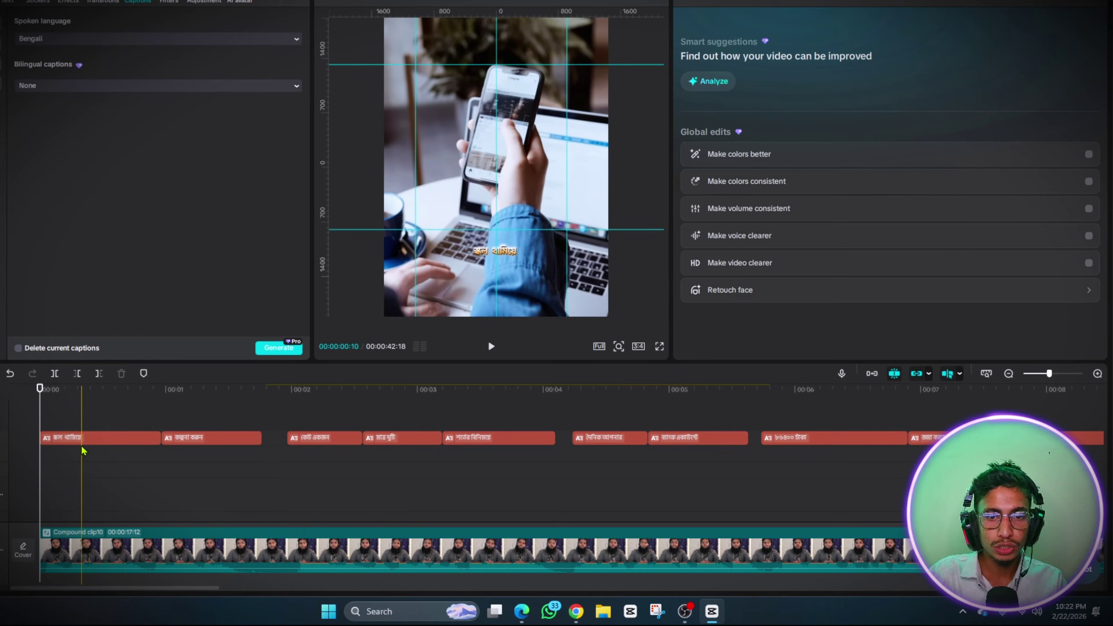
left_click(108, 439)
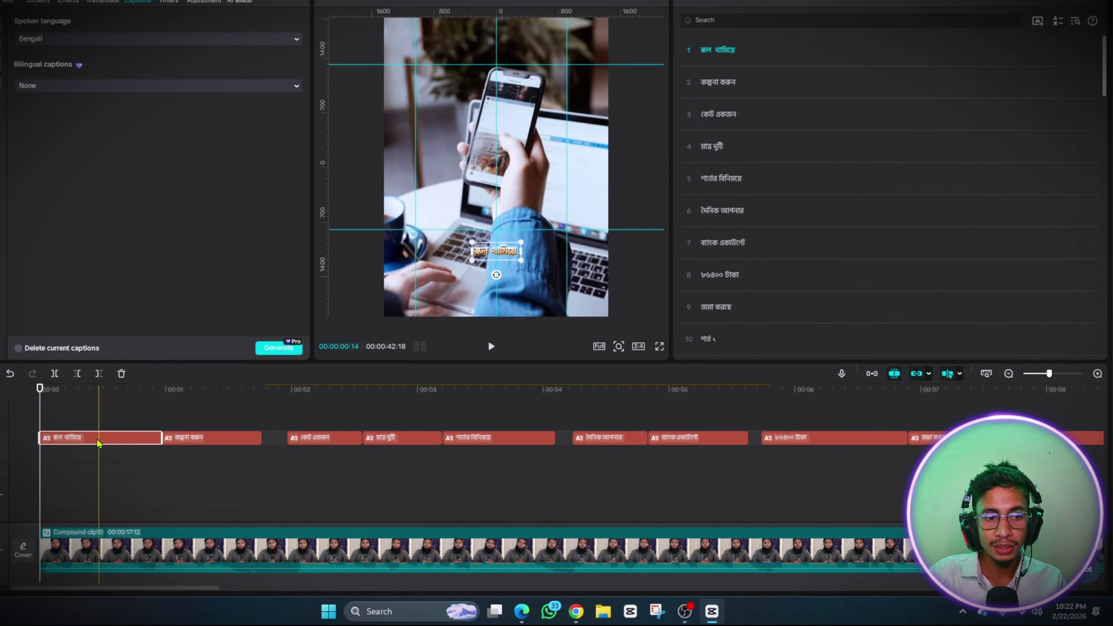
left_click(735, 2)
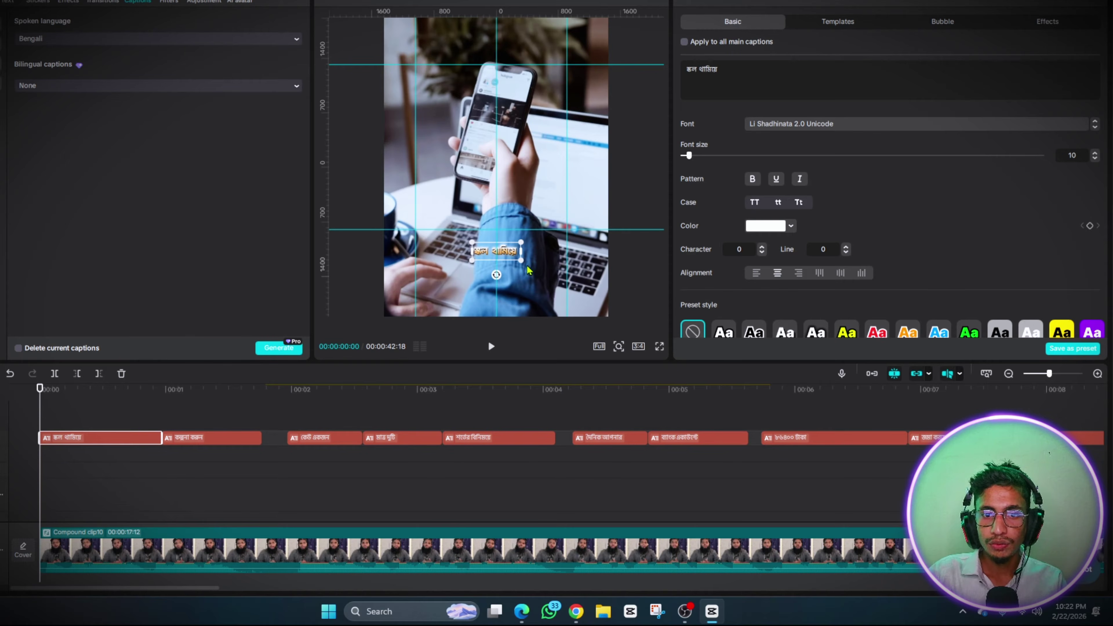
Enlarge the caption "স্কল থামিয়ে" to span between the inner vertical guides, shift it up to the lower guide, and play it back
left_click_drag(520, 262, 610, 322)
left_click_drag(524, 270, 521, 255)
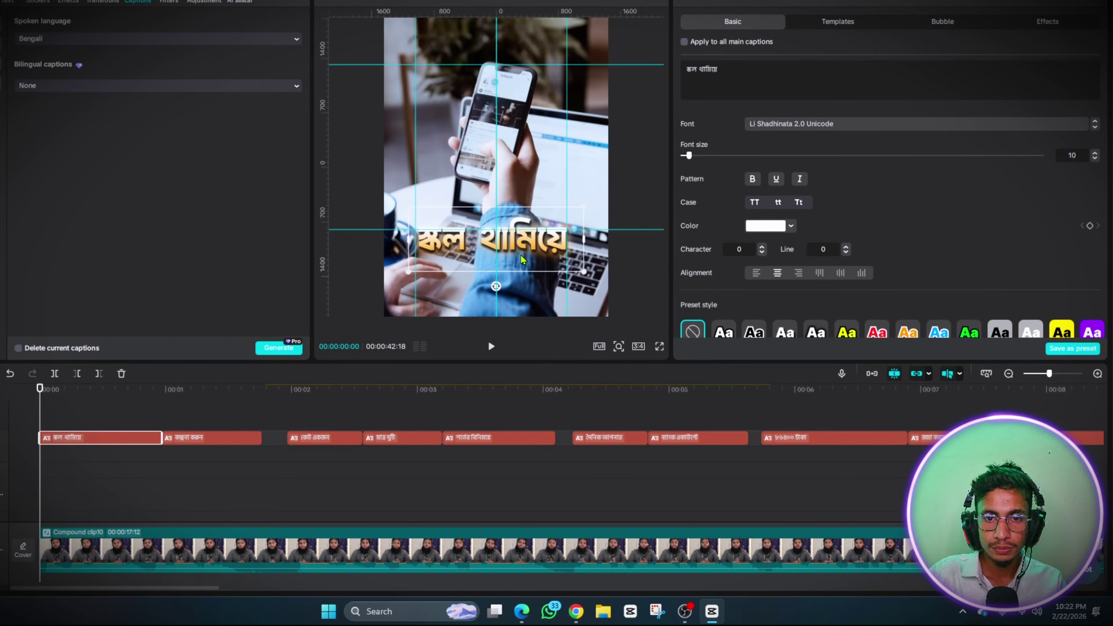
left_click(52, 410)
key("space")
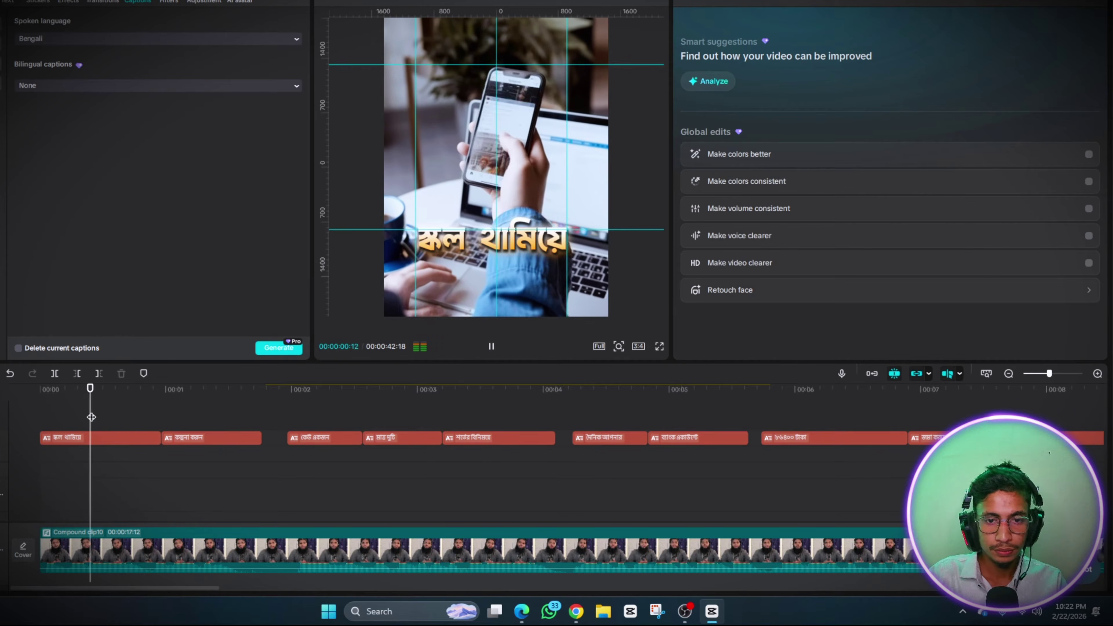
Apply the Slide & Rise in animation to the caption "স্কল থামিয়ে" and play it back
left_click(106, 439)
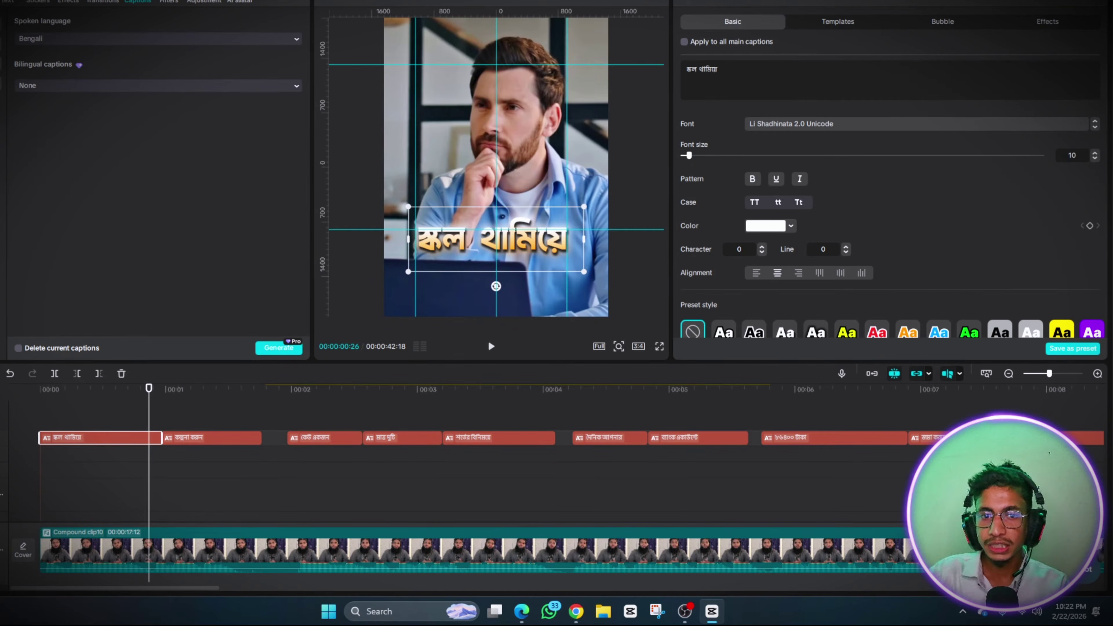
left_click(775, 3)
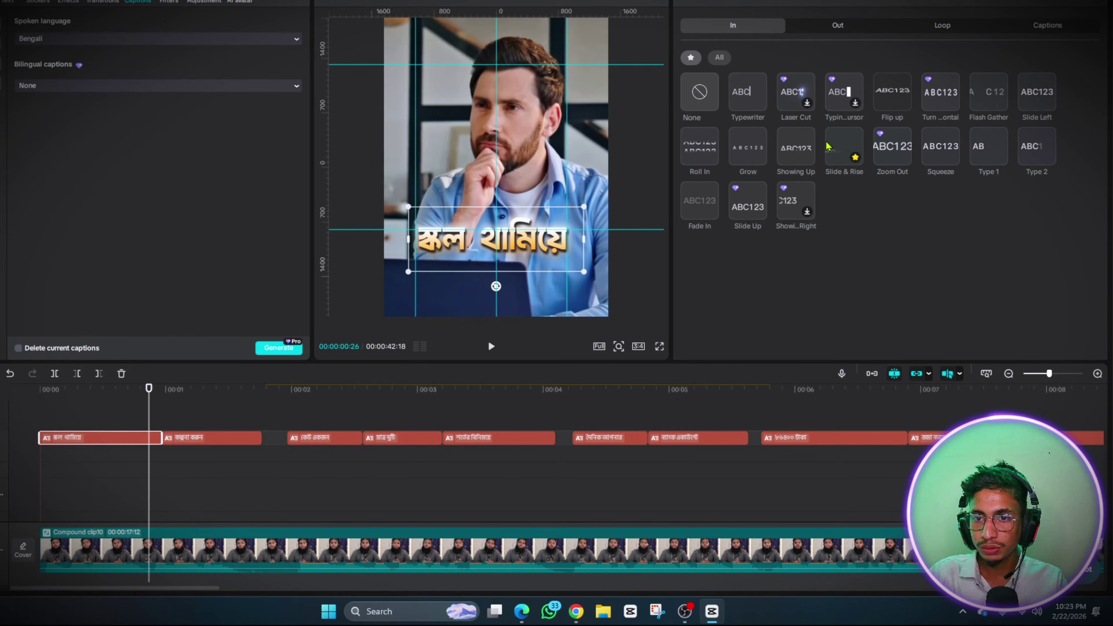
left_click(836, 154)
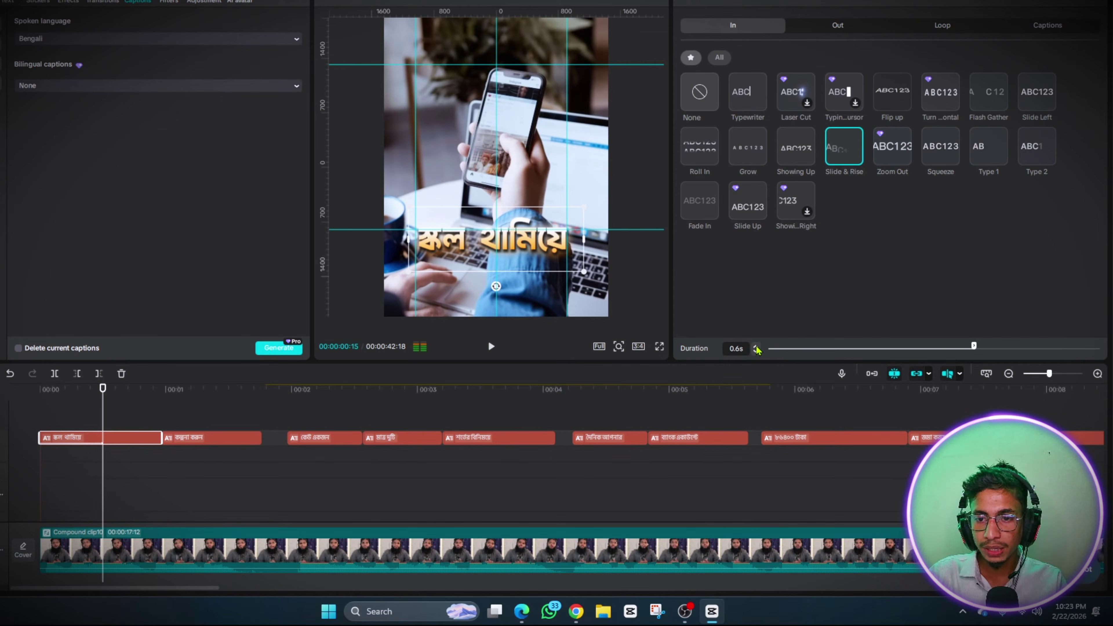
left_click(97, 422)
key("space")
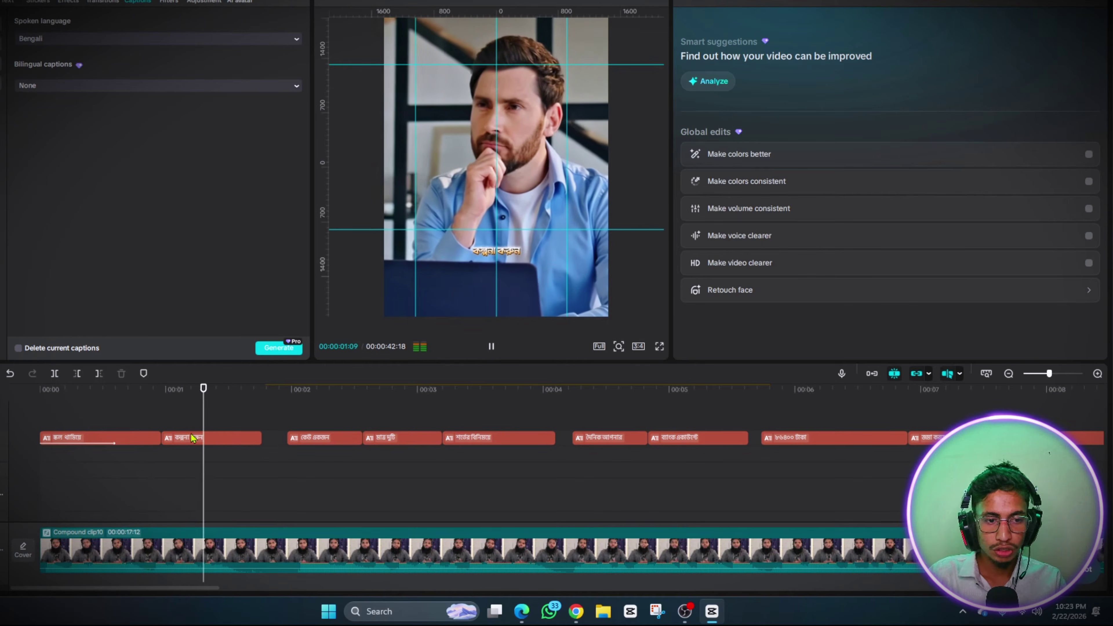
Enlarge the caption "কল্পনা করুন" to nearly the width between the vertical guides and place it at the lower horizontal guide
left_click(504, 252)
left_click_drag(522, 266, 562, 283)
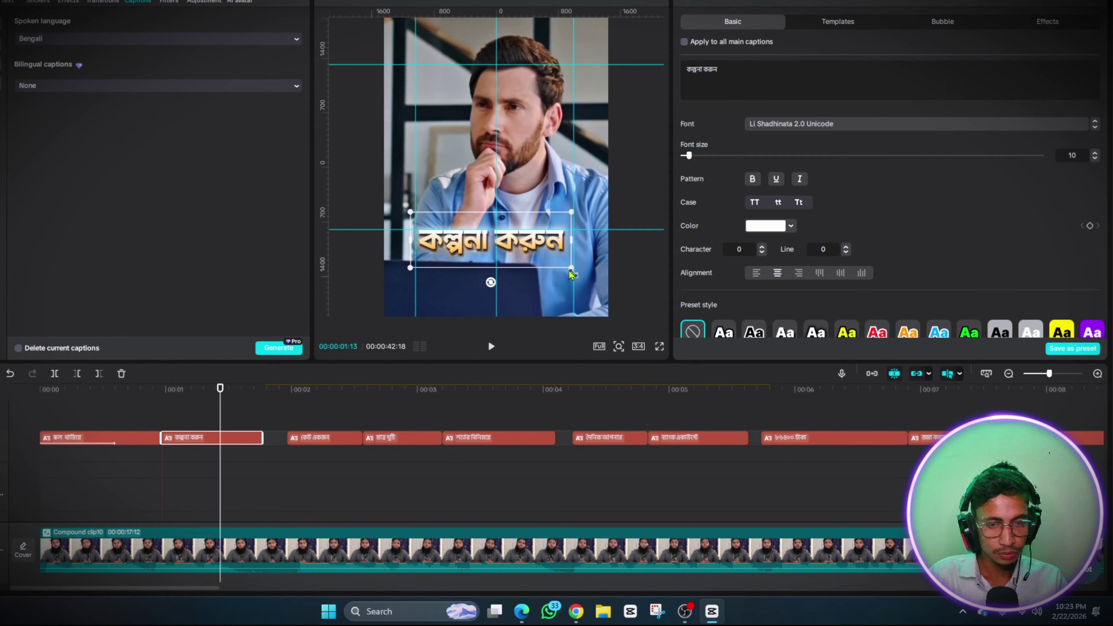
mouse_move(553, 214)
left_mouse_down()
mouse_move(542, 211)
mouse_move(557, 213)
left_mouse_up()
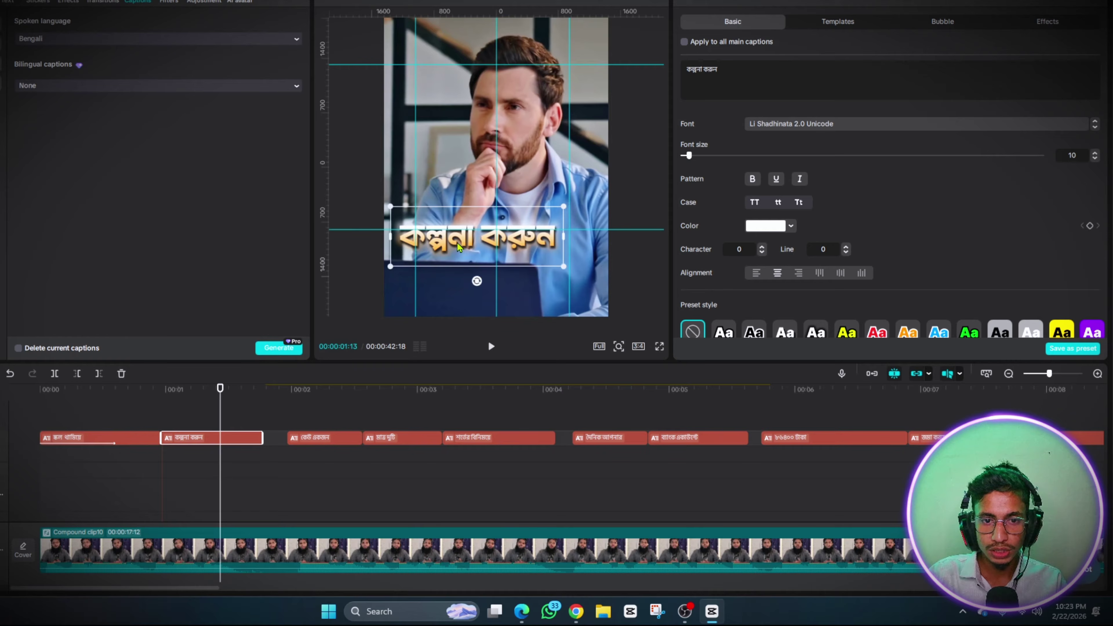
left_click_drag(460, 248, 476, 252)
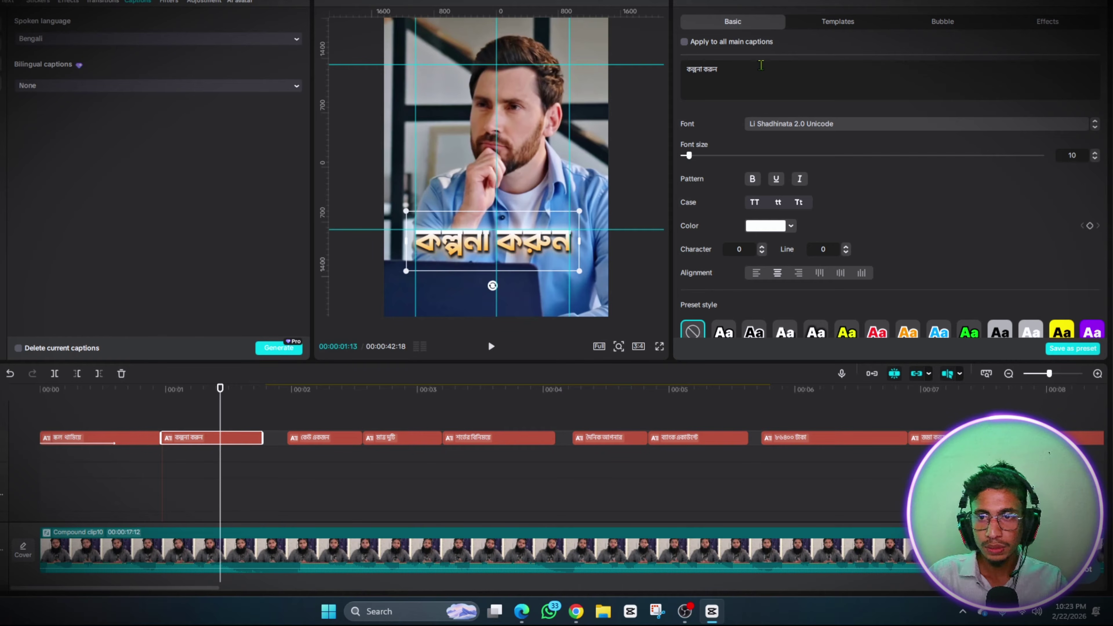
Apply the Showing Up in animation to the caption "কল্পনা করুন" and play it back
left_click(774, 1)
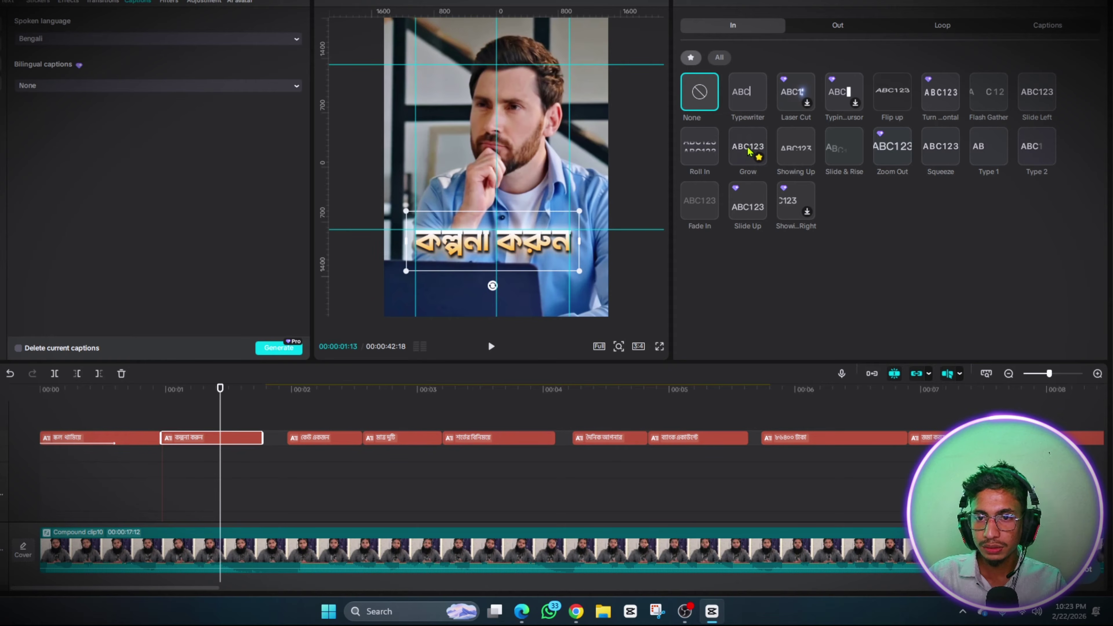
left_click(795, 148)
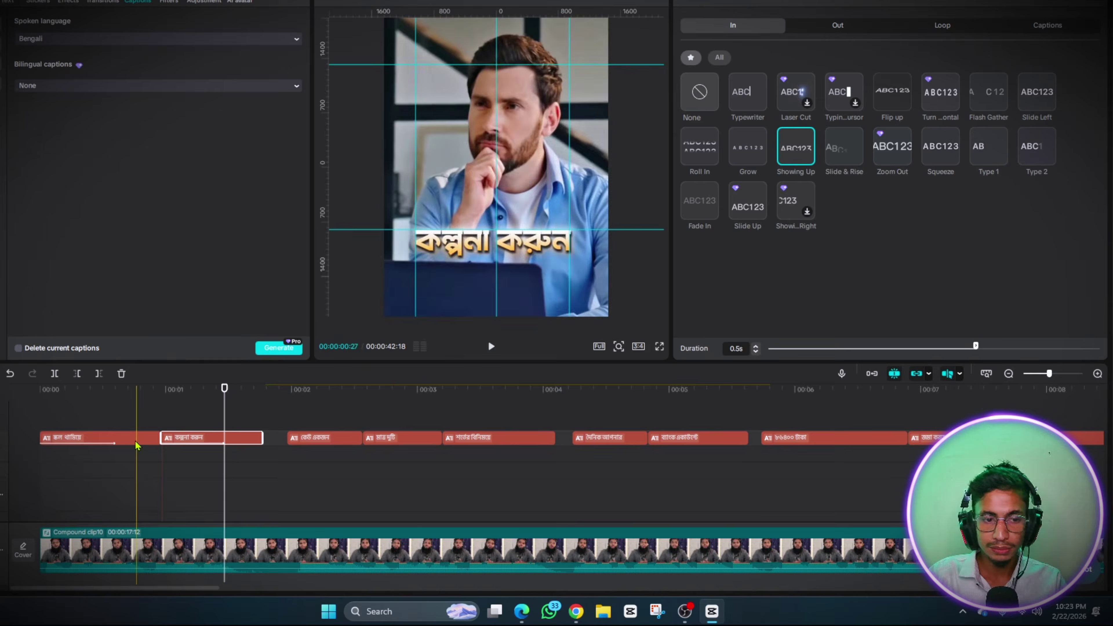
left_click(137, 445)
key("space")
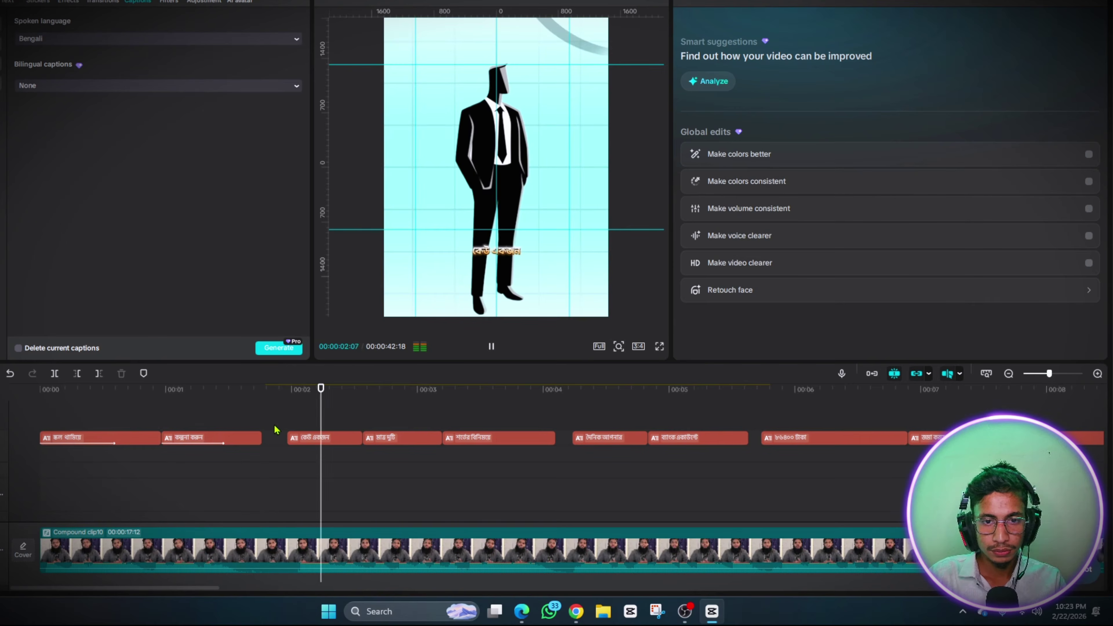
Scale the standing-man image to 95% at position X -67, Y -290, and give it the Slide Up in animation
key("space")
left_click(296, 438)
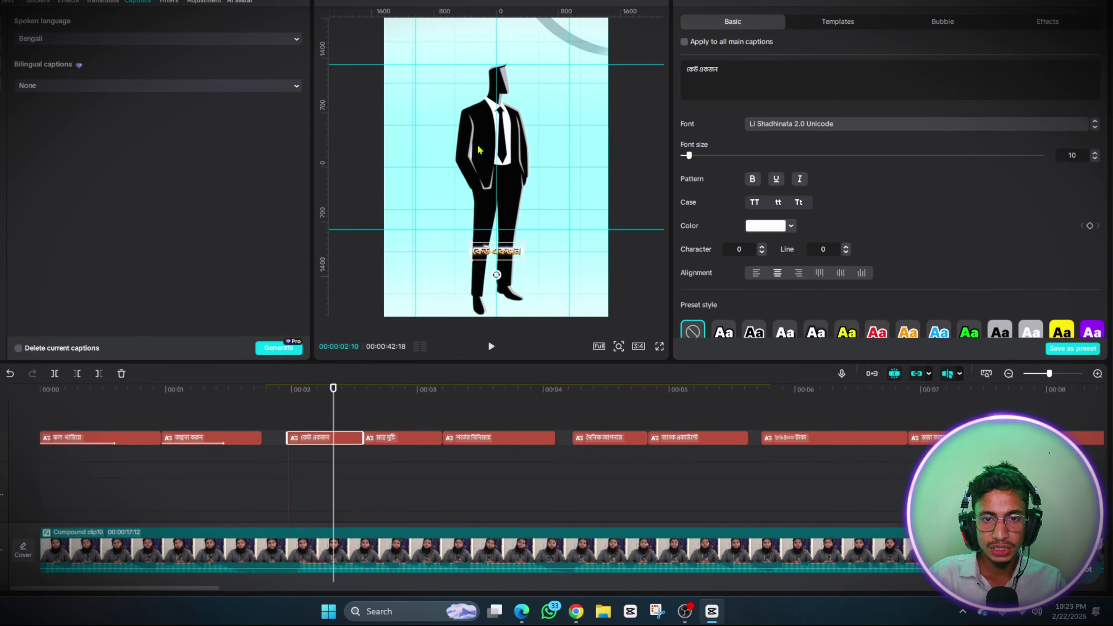
left_click_drag(324, 438, 327, 490)
left_click(516, 126)
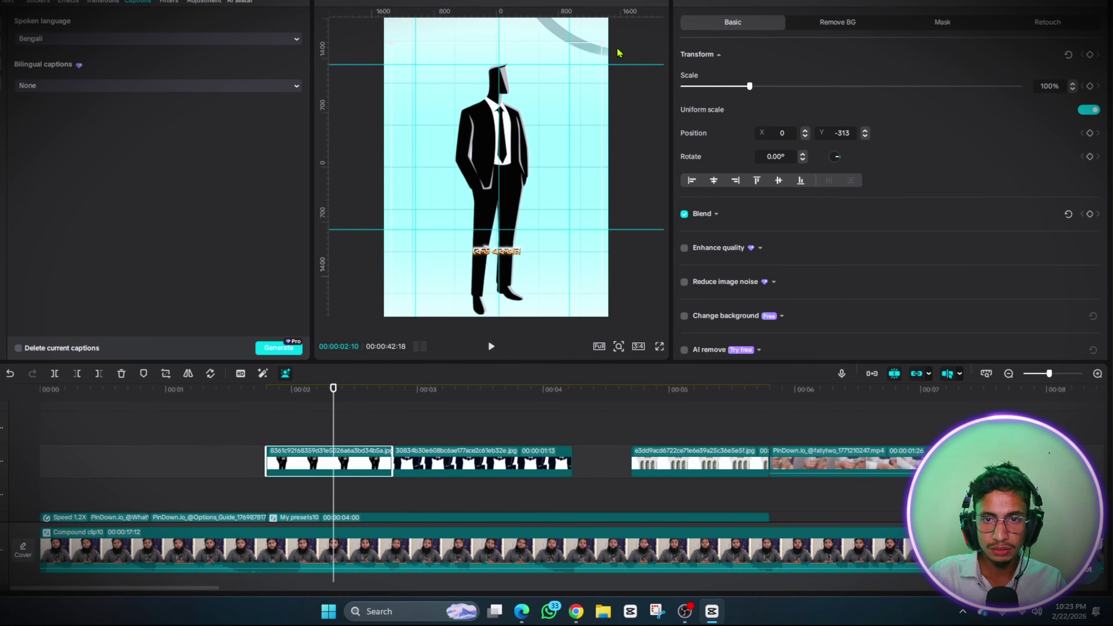
left_click_drag(605, 46, 597, 50)
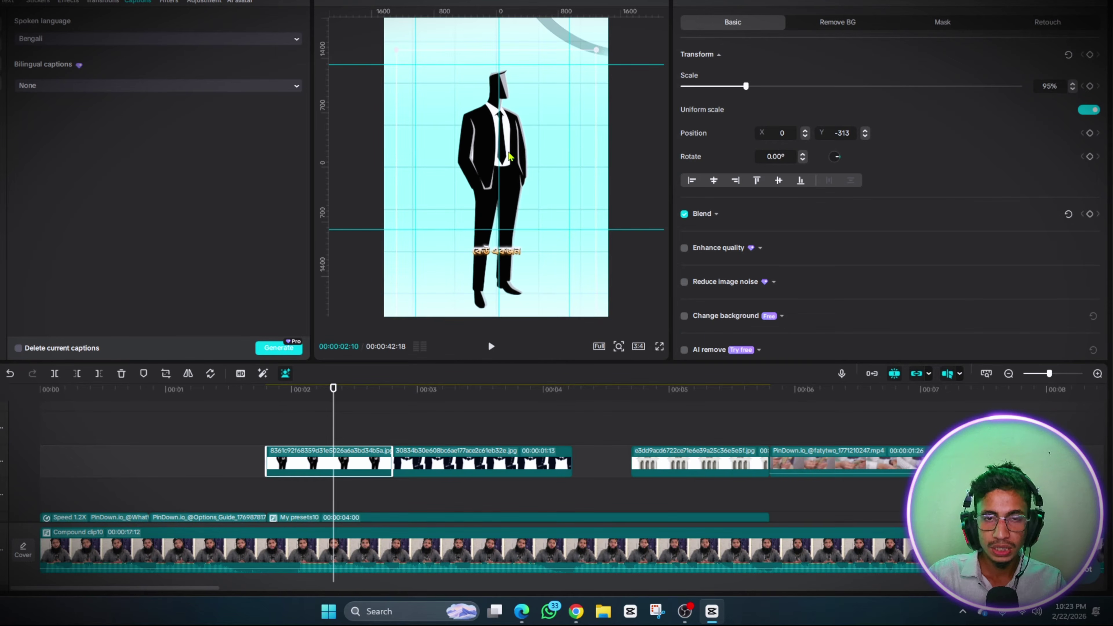
left_click_drag(513, 156, 510, 155)
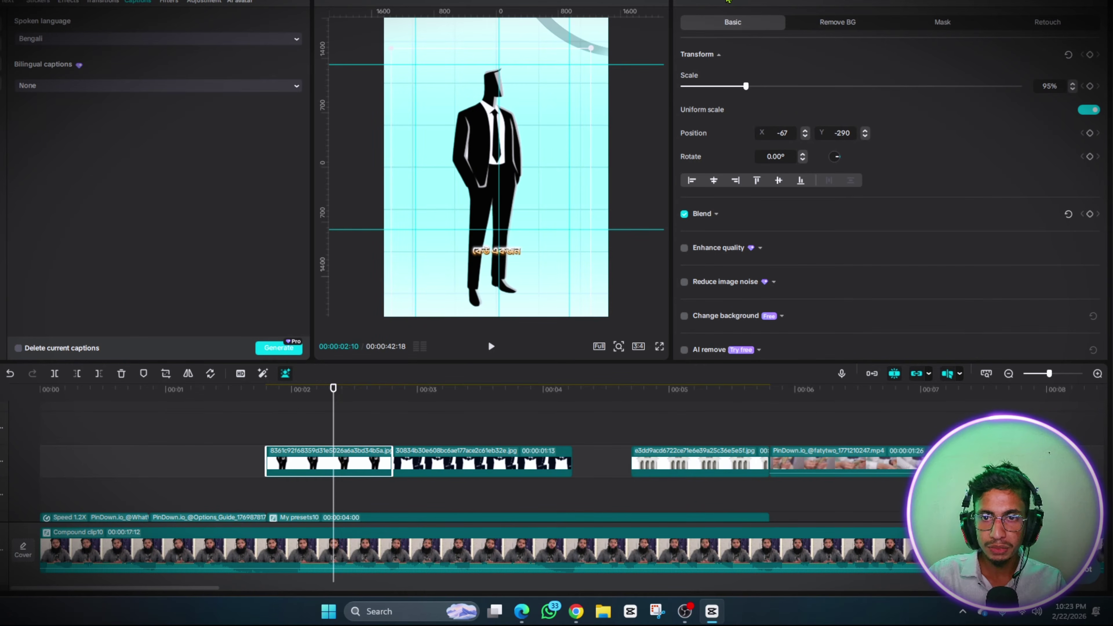
left_click(727, 2)
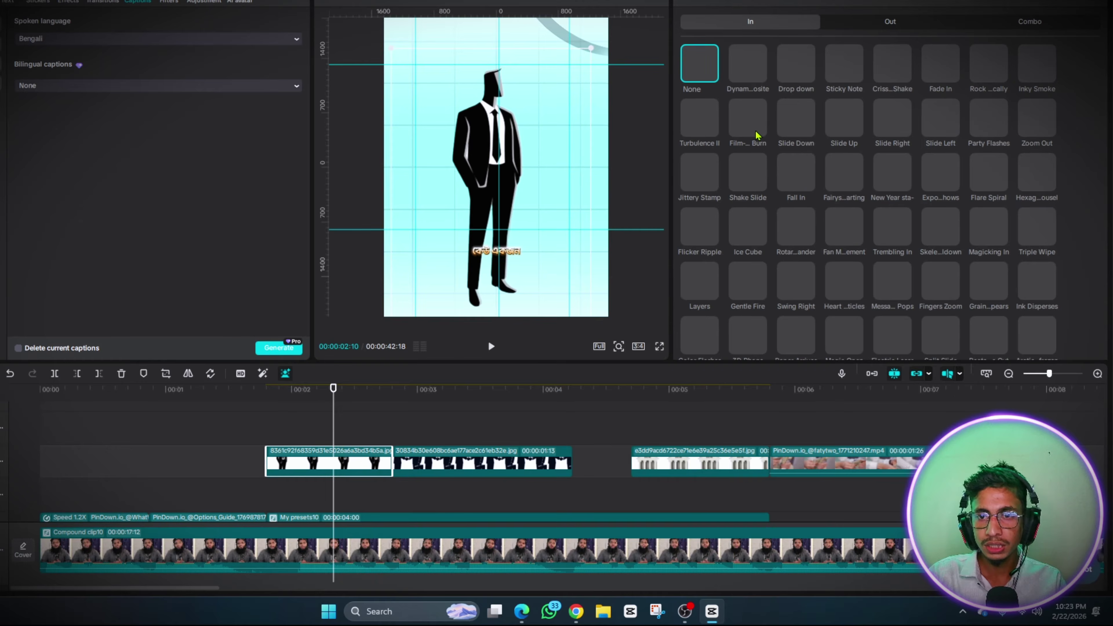
left_click(838, 133)
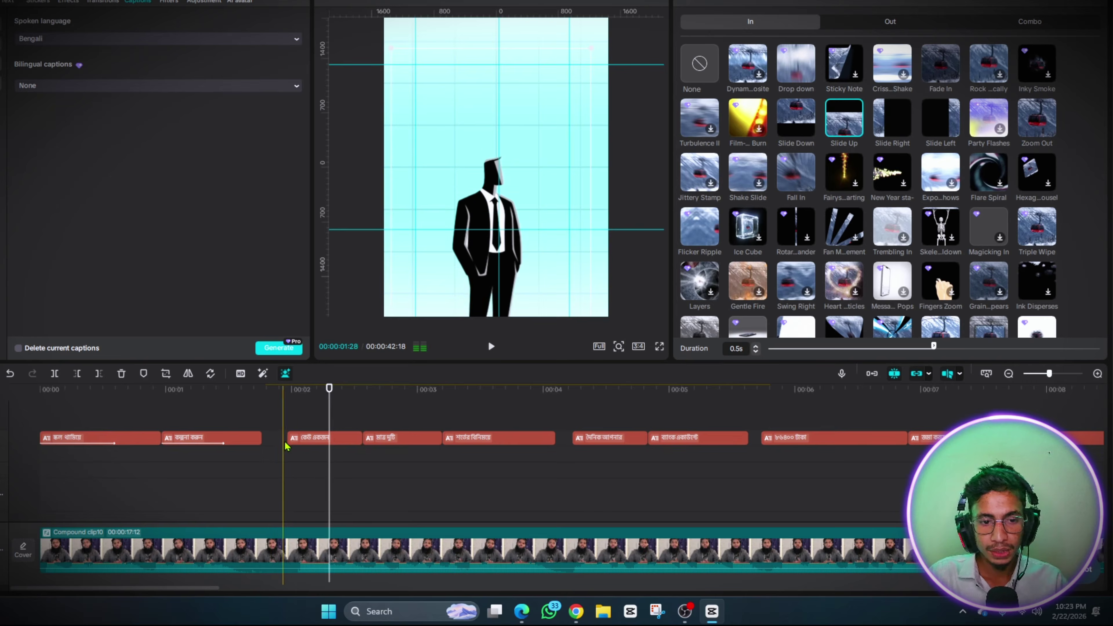
Extend the start of the caption "কেউ একজন" back to the previous caption and apply the Slide & Rise in animation
left_click(287, 436)
left_click_drag(290, 436, 262, 437)
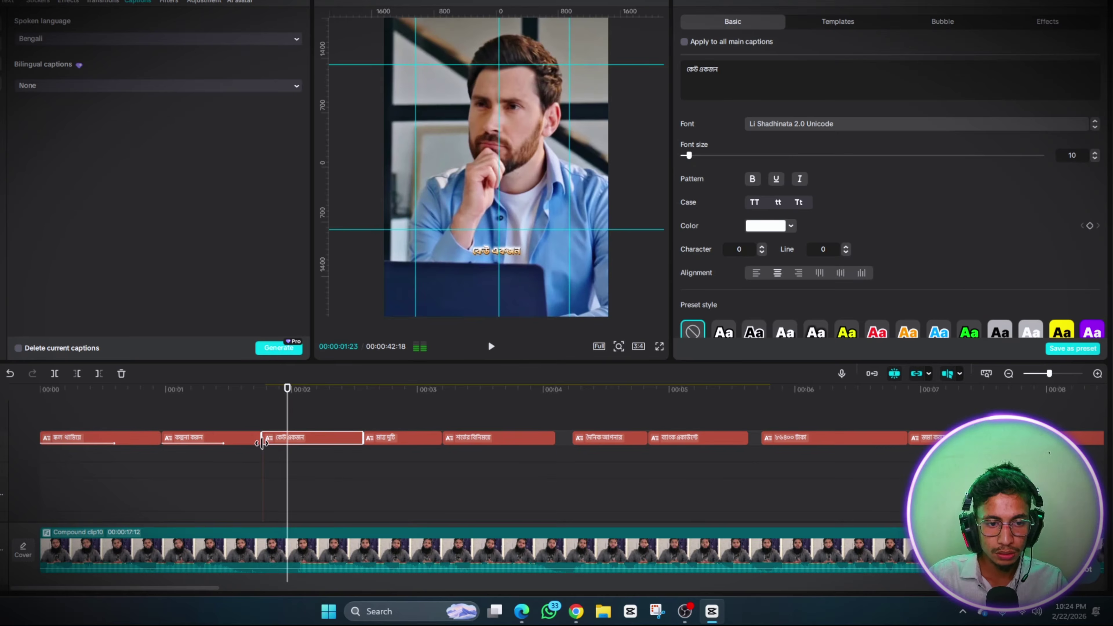
left_click(765, 0)
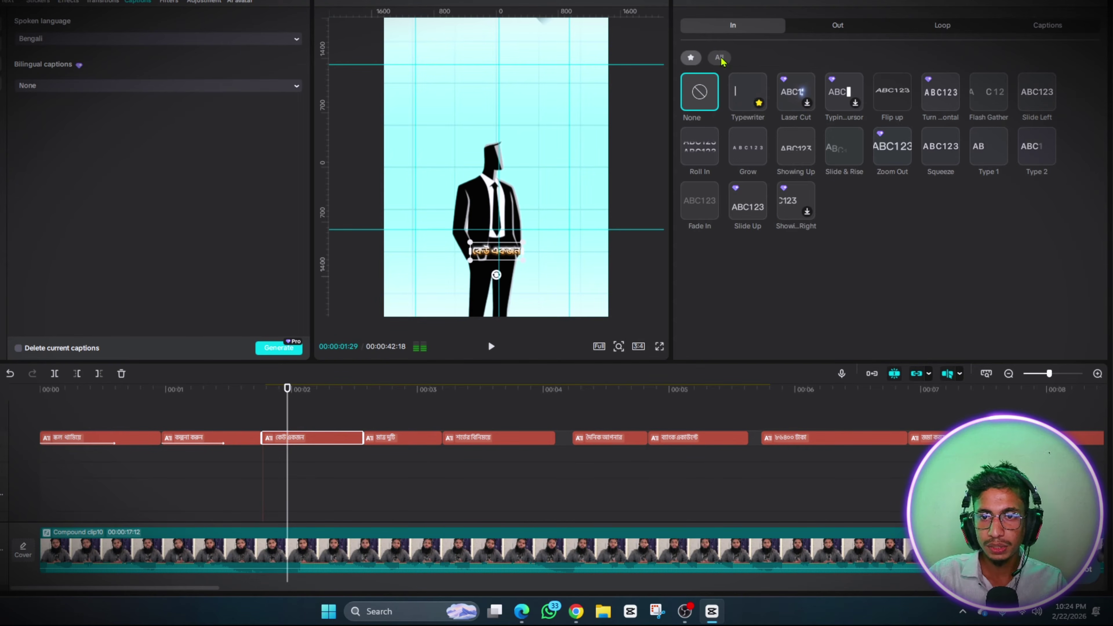
left_click(832, 153)
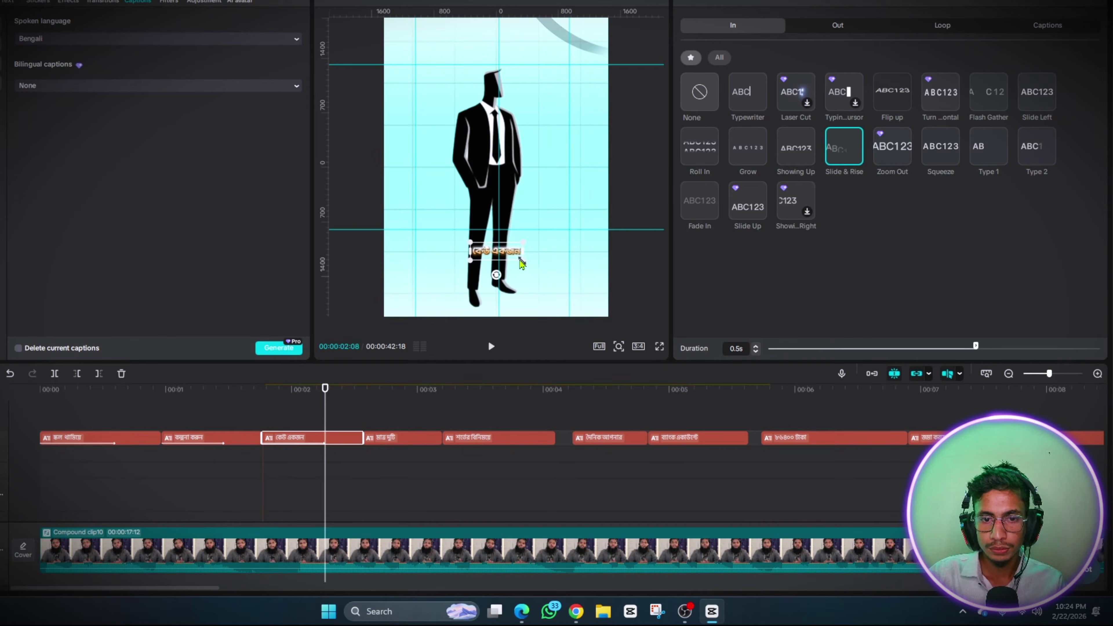
Enlarge the caption "কেউ একজন", move it above the standing man's head, and play it back
left_click_drag(521, 260, 607, 305)
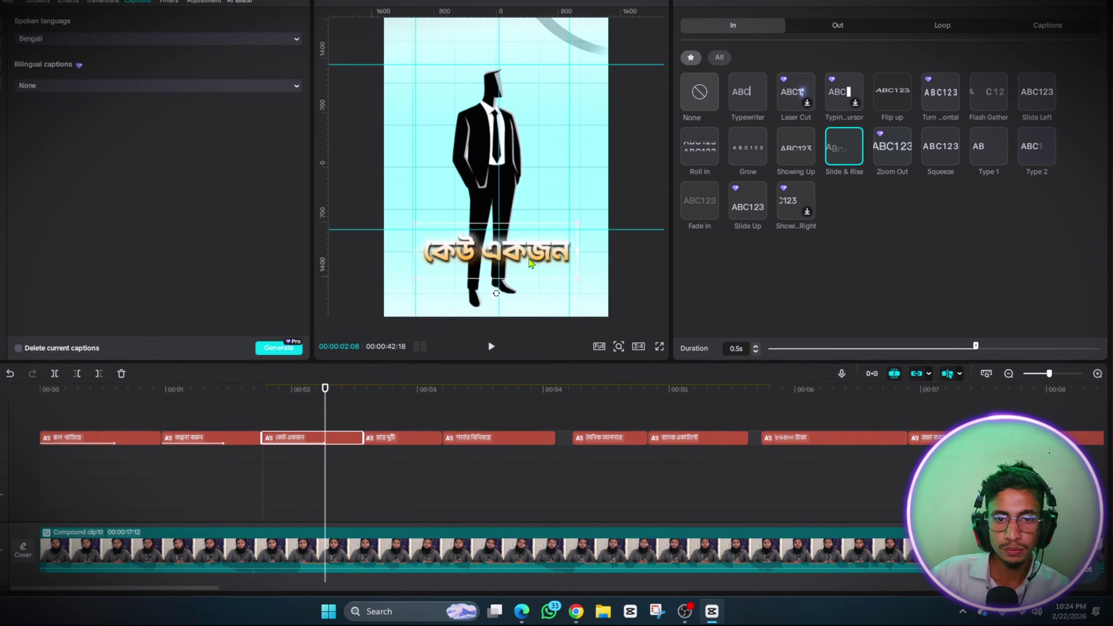
left_click_drag(531, 263, 533, 67)
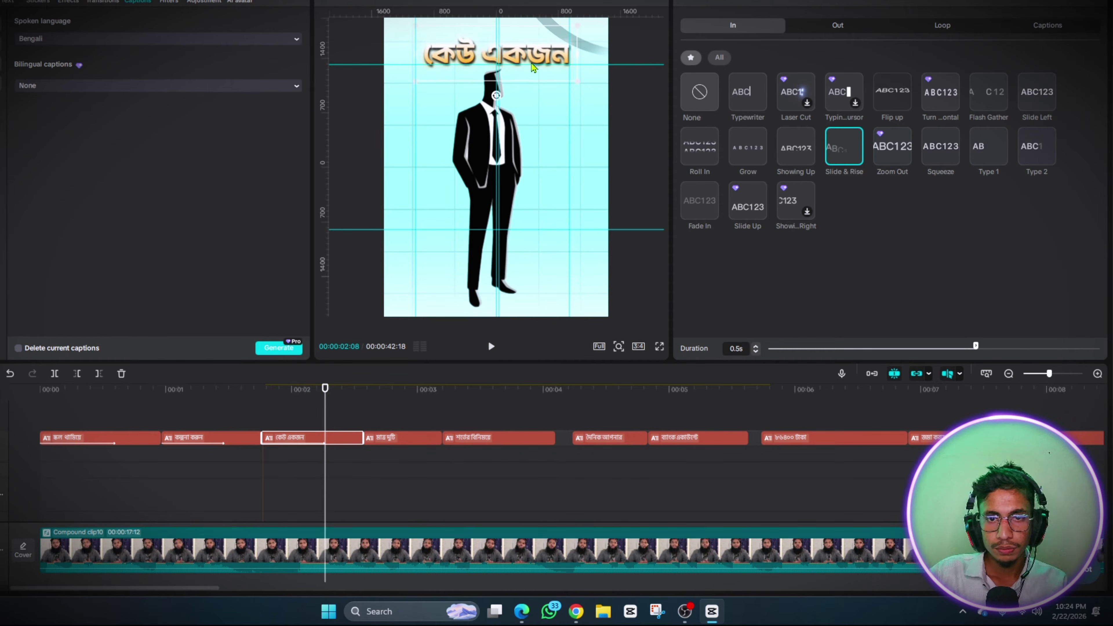
left_click(262, 418)
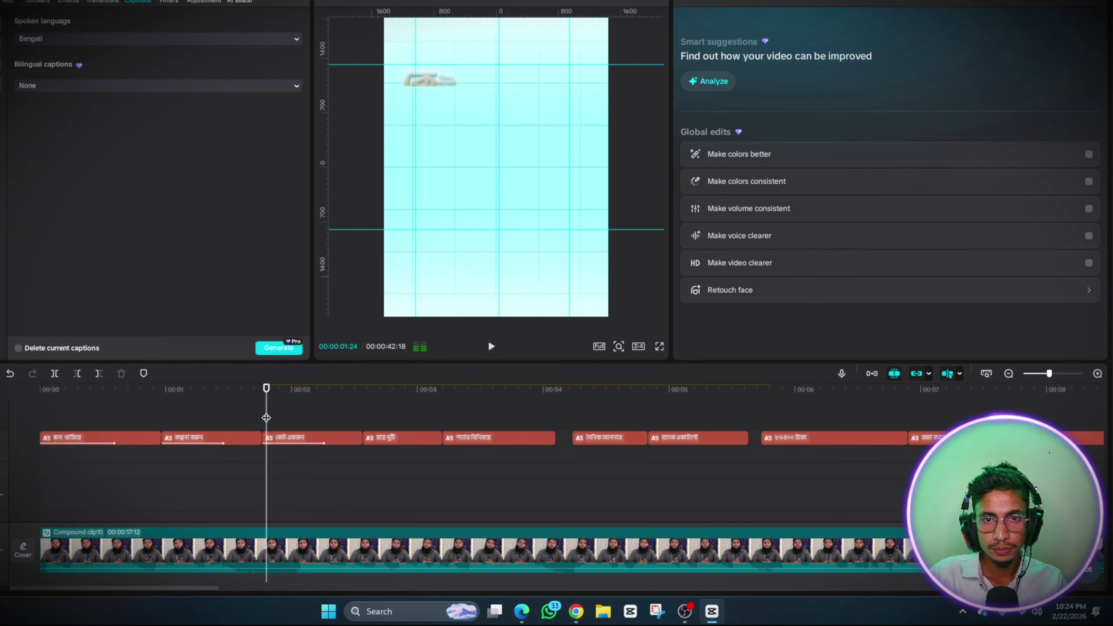
key("space")
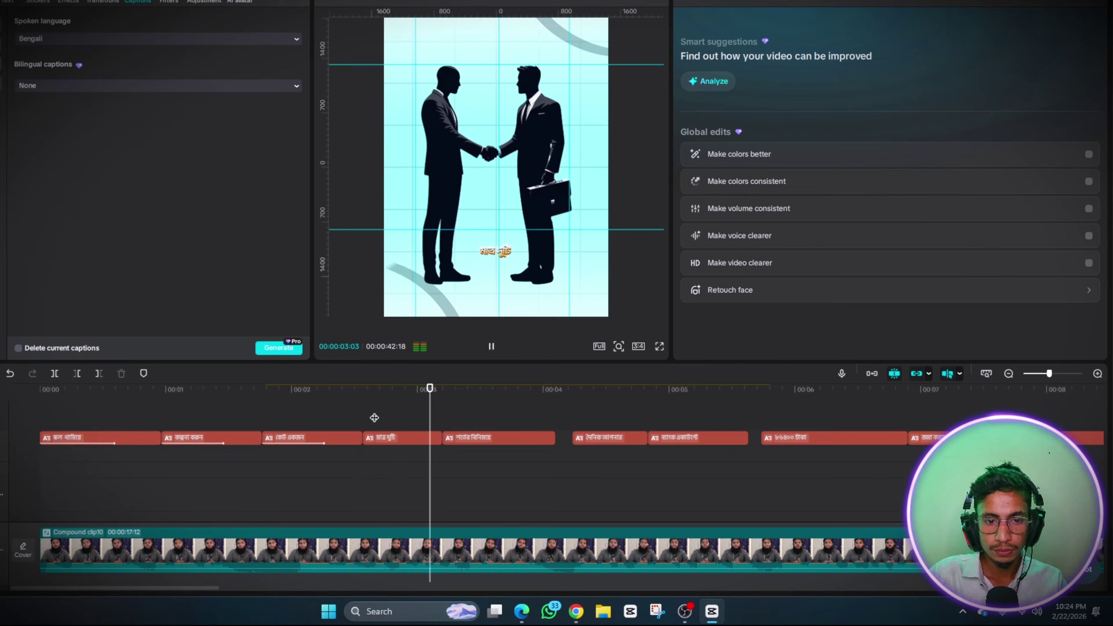
Enlarge the caption "মাত্র দুটি" and move it up to the standing man's chest
left_click(365, 419)
left_click(388, 439)
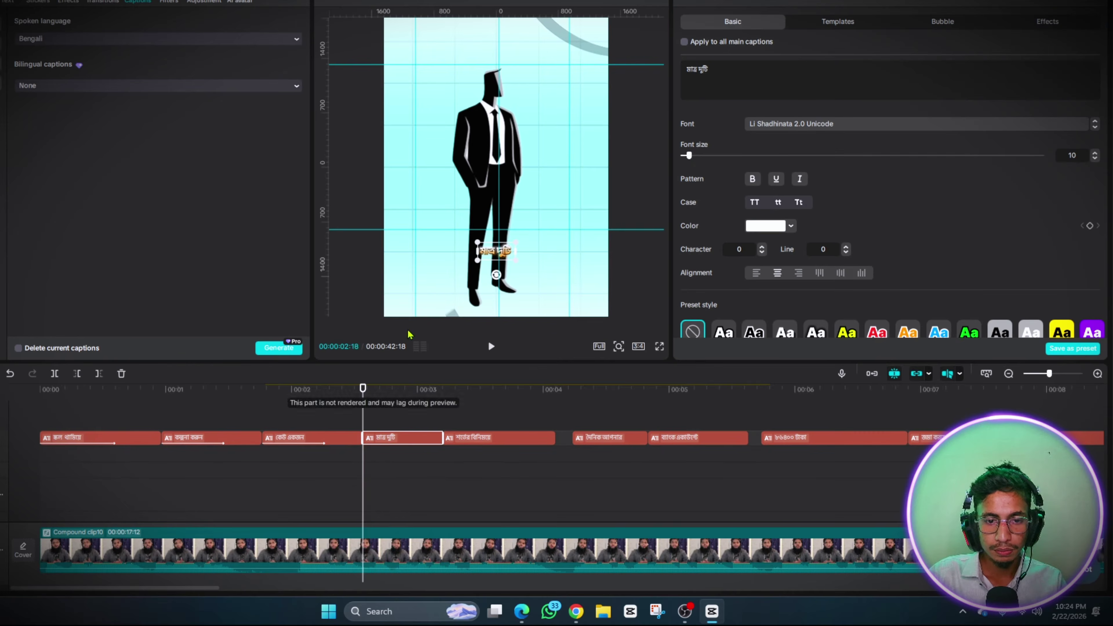
left_click_drag(516, 260, 577, 298)
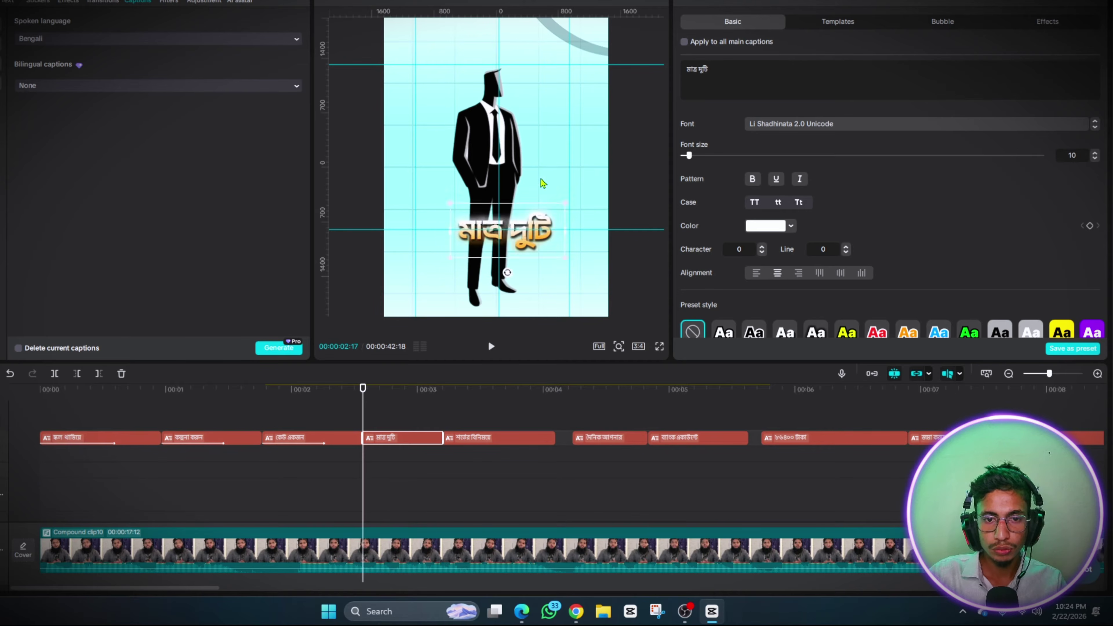
left_click_drag(535, 239, 541, 134)
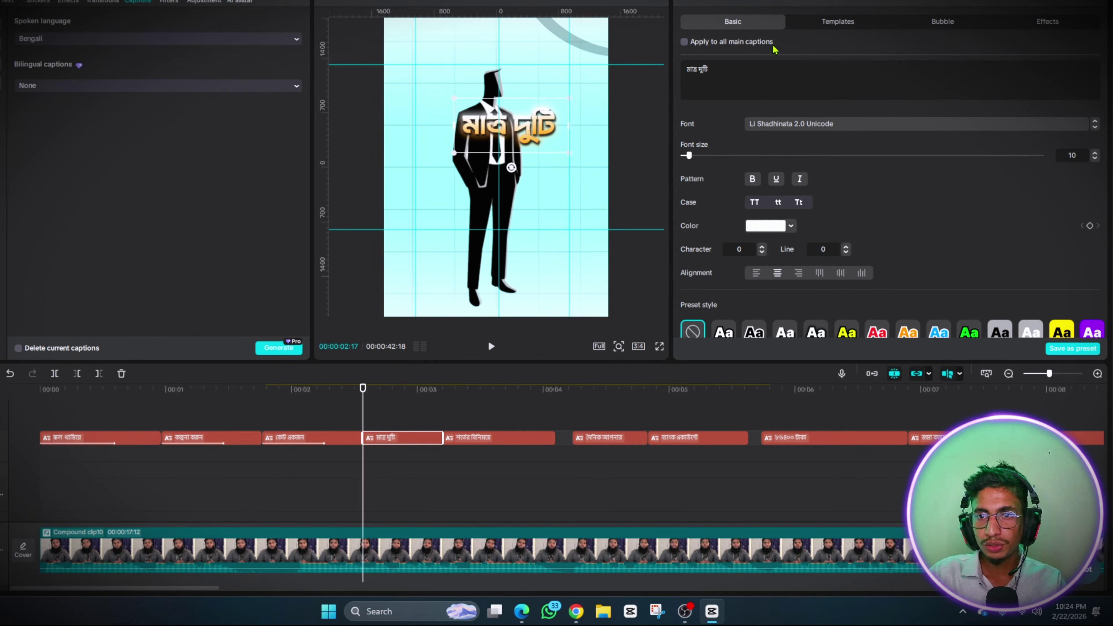
Change the font of the caption "মাত্র দুটি" to Hind Siliguri Regular and enlarge the caption slightly
left_click(786, 127)
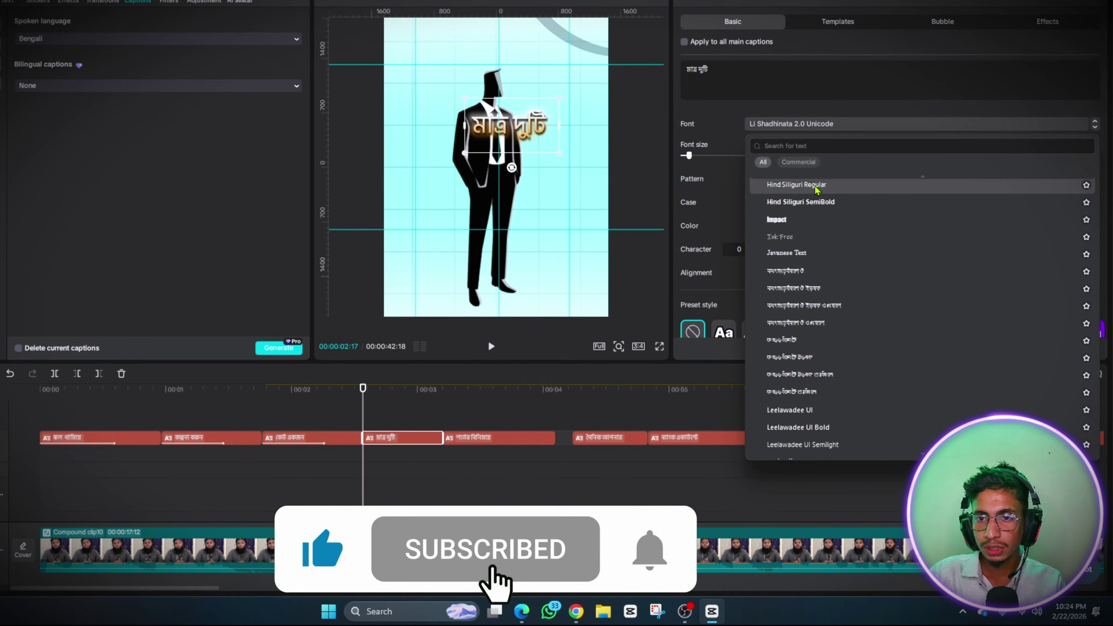
left_click(740, 181)
left_click_drag(558, 157, 571, 159)
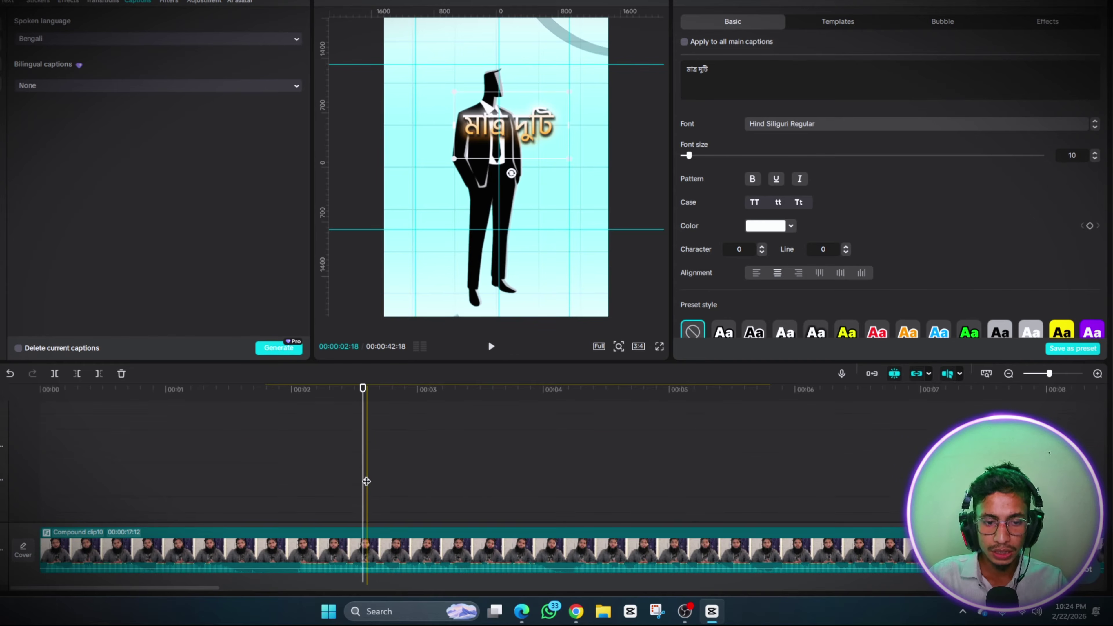
Trim the end of the standing-man image to 00:00:02:18, extend the start of the handshake image to meet it, and play the cut
mouse_move(360, 475)
left_mouse_down()
mouse_move(319, 474)
mouse_move(413, 467)
mouse_move(371, 474)
left_mouse_up()
scroll(364, 467, "up", 2)
left_click(381, 499)
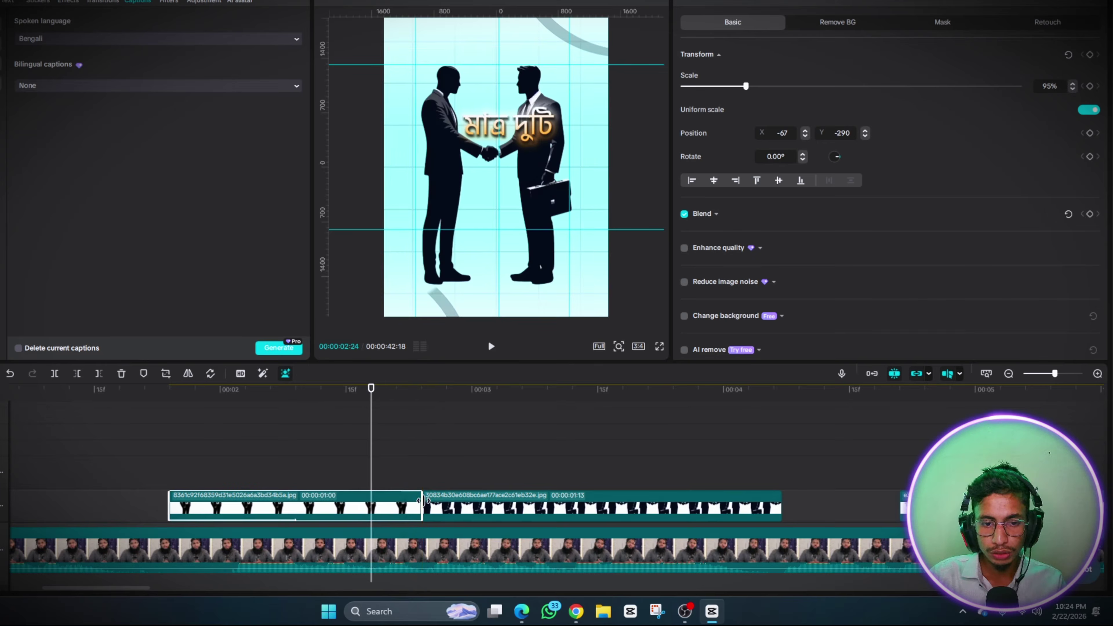
left_click_drag(420, 504, 351, 489)
left_click(459, 504)
key("space")
left_click(366, 485)
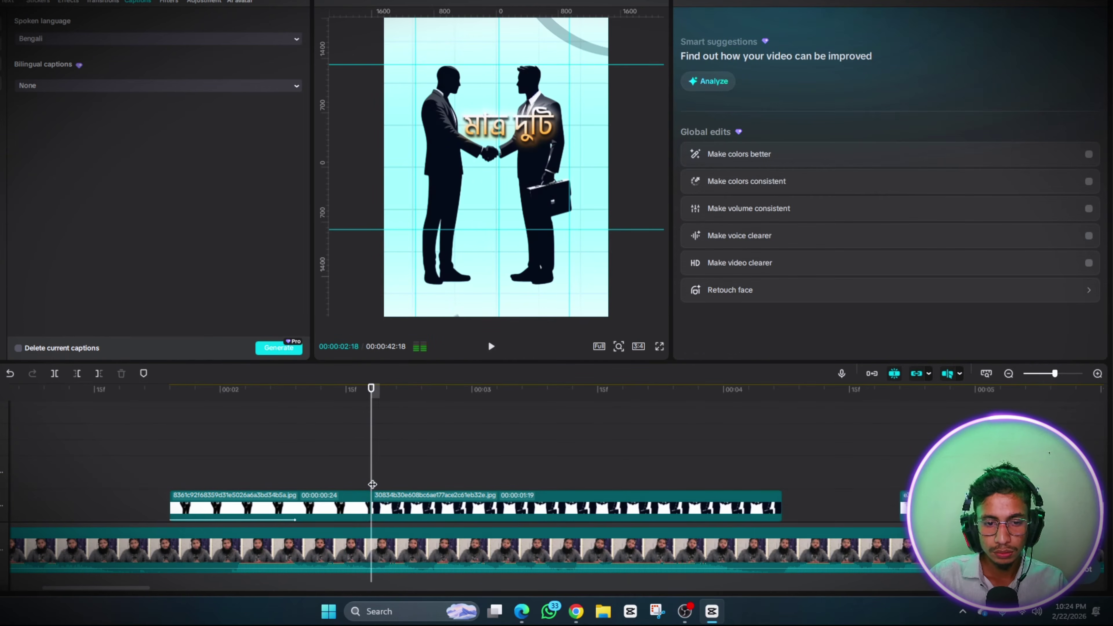
left_click(360, 482)
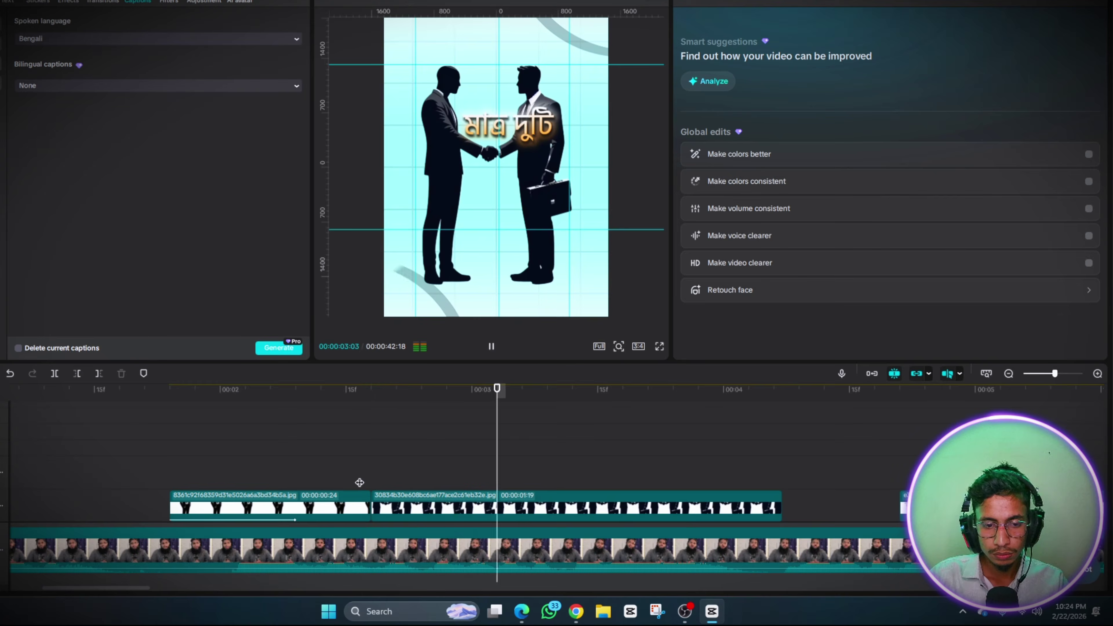
left_click(373, 480)
key("space")
Scale the handshake image down to 59% and move it to X -63, Y -238
left_click(398, 507)
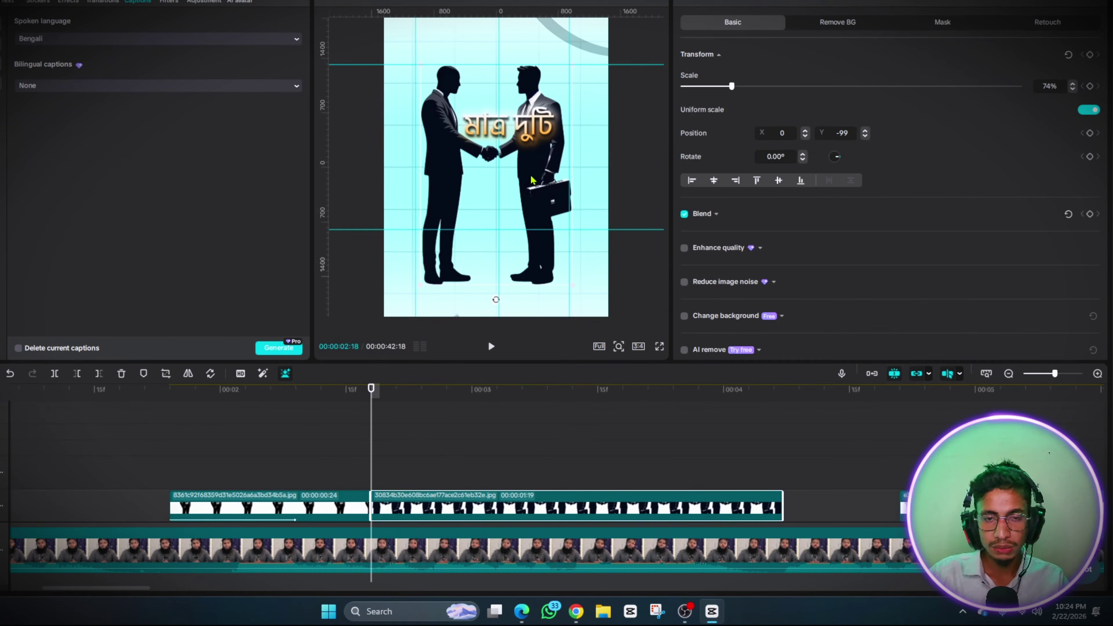
left_click_drag(732, 90, 722, 91)
left_click_drag(513, 214, 506, 217)
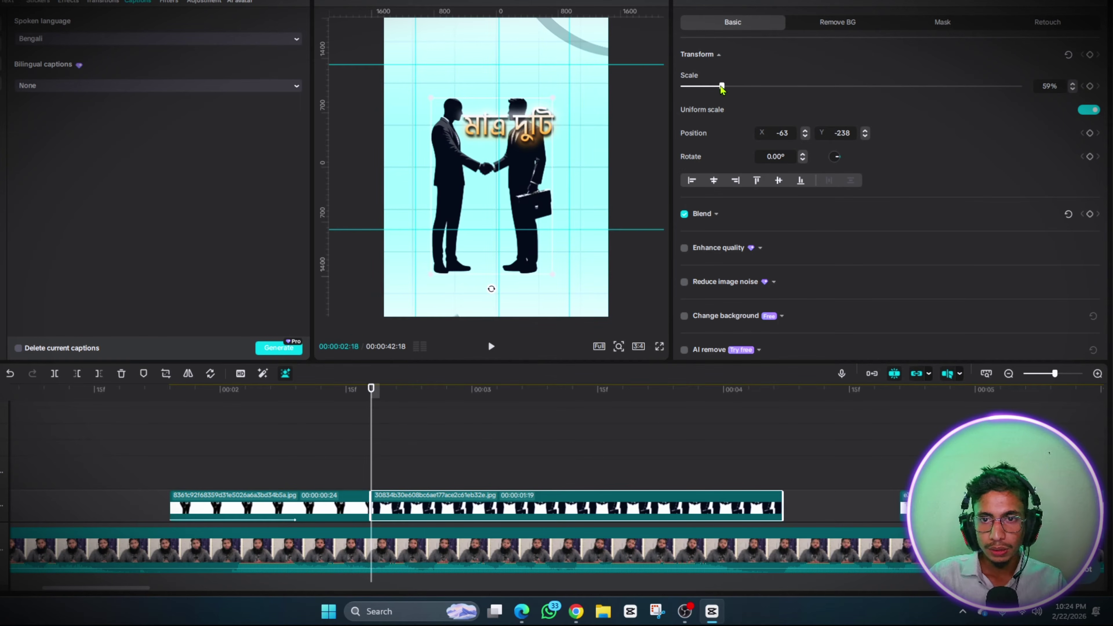
Scale the handshake image up to 70% and move it to X 0, Y -250
left_click_drag(722, 87, 729, 89)
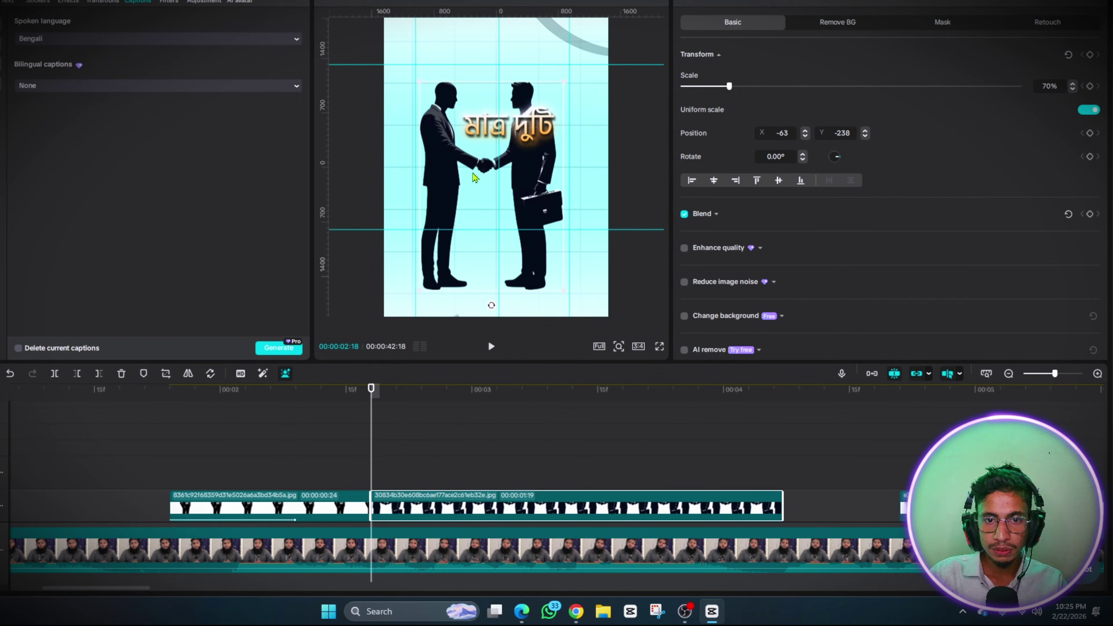
left_click_drag(514, 124, 518, 125)
Move the caption "মাত্র দুটি" up above the head of the left-hand man in the handshake image
left_click(500, 132)
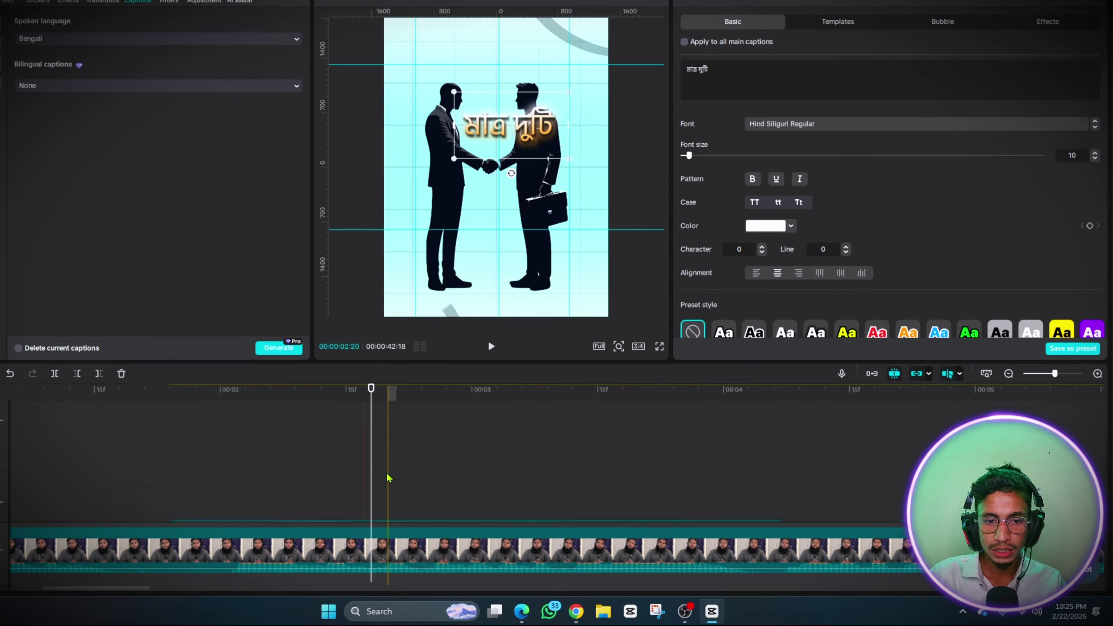
scroll(385, 465, "up", 2)
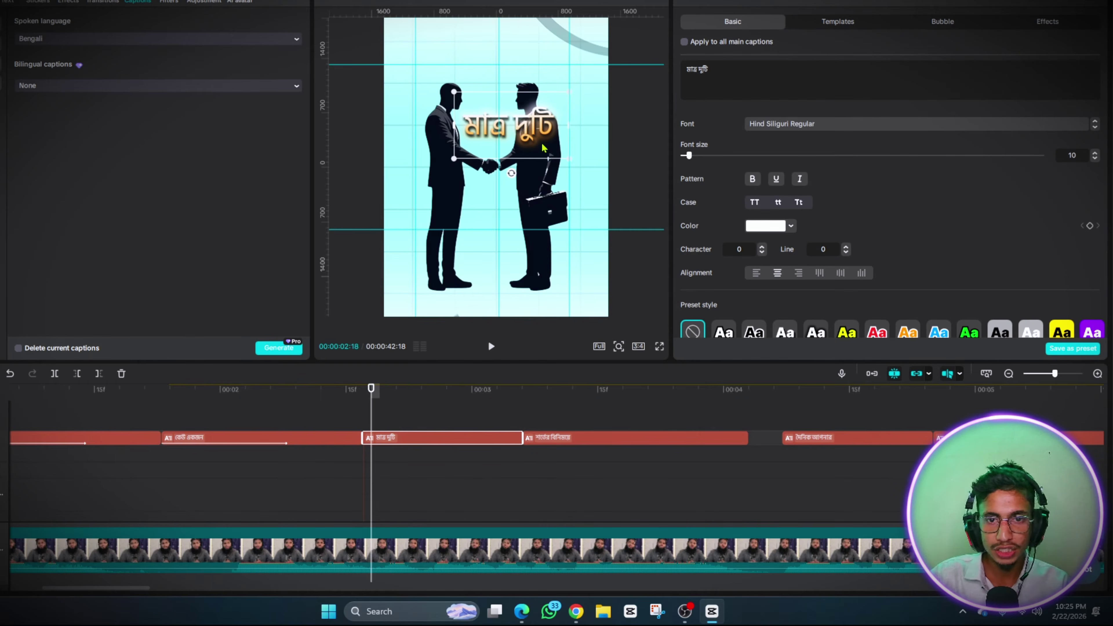
left_click_drag(539, 149, 516, 75)
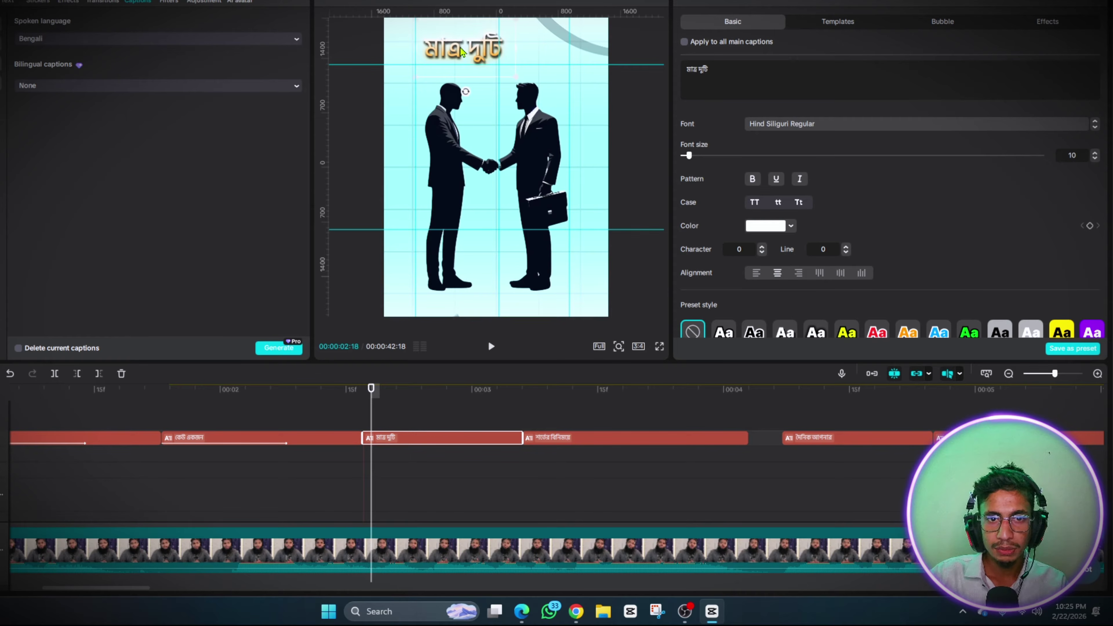
mouse_move(461, 49)
left_mouse_down()
mouse_move(441, 49)
mouse_move(453, 50)
left_mouse_up()
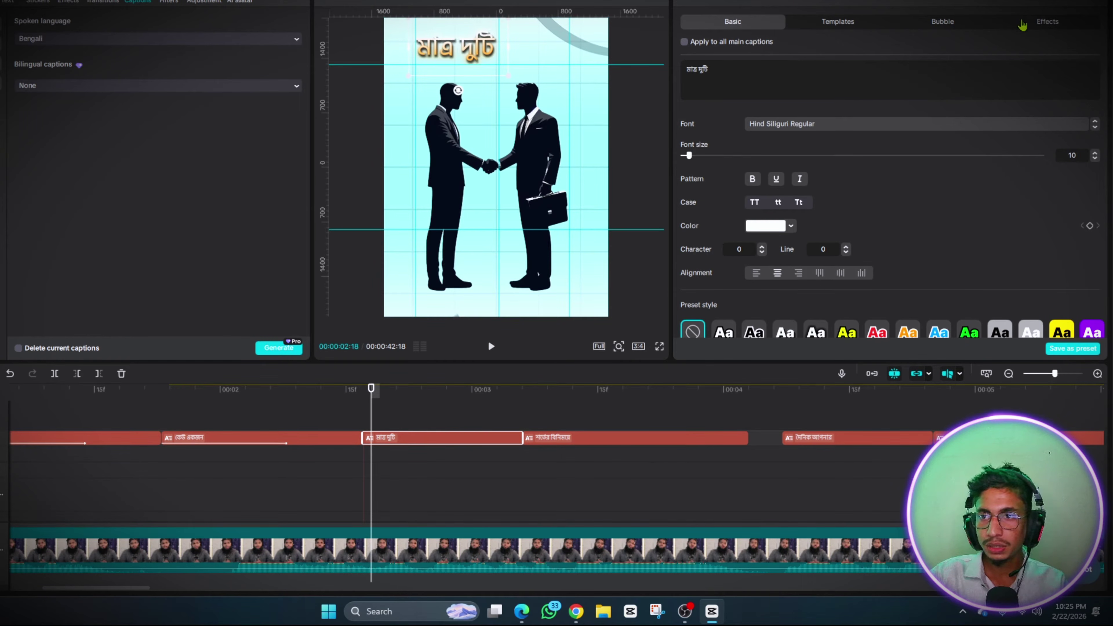
Try several white and black text effects on the caption "মাত্র দুটি" and settle on the plain white one with a soft grey shadow
left_click(1046, 21)
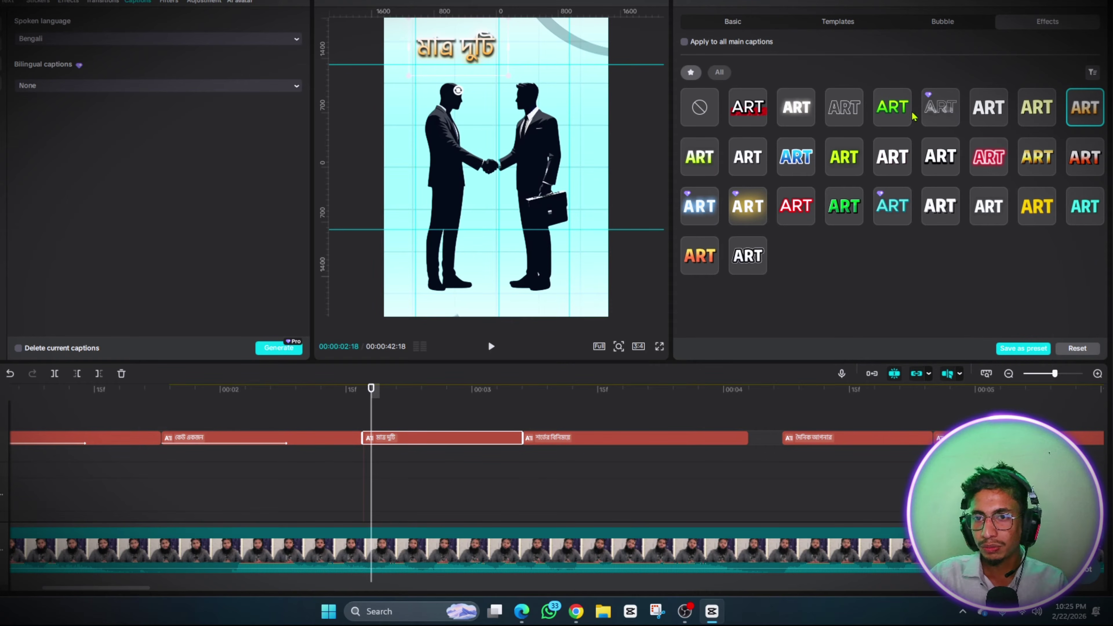
left_click(744, 159)
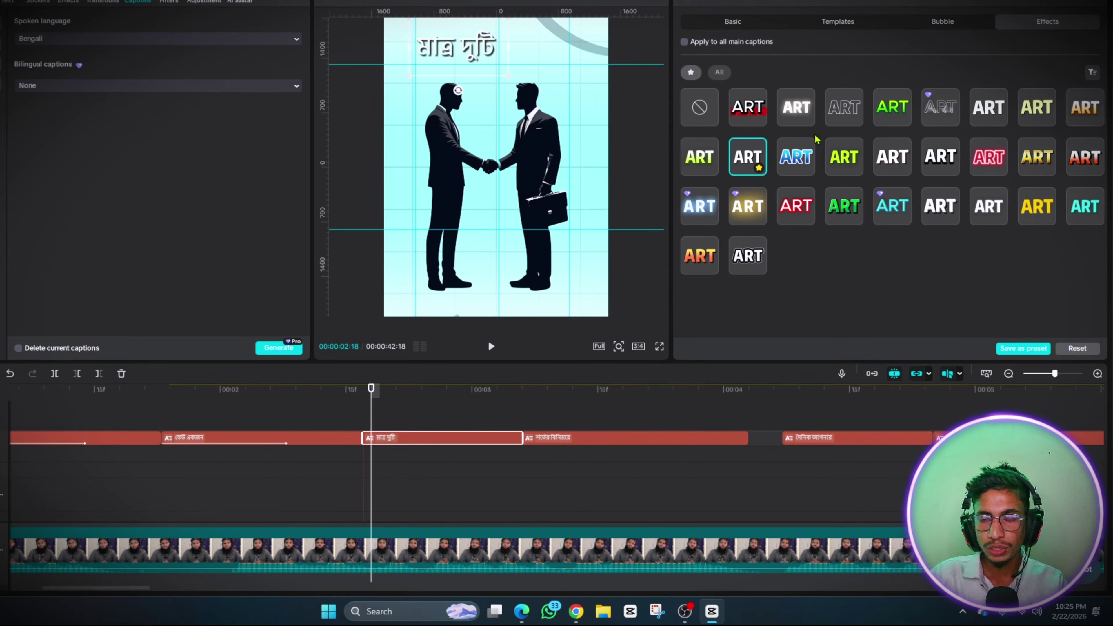
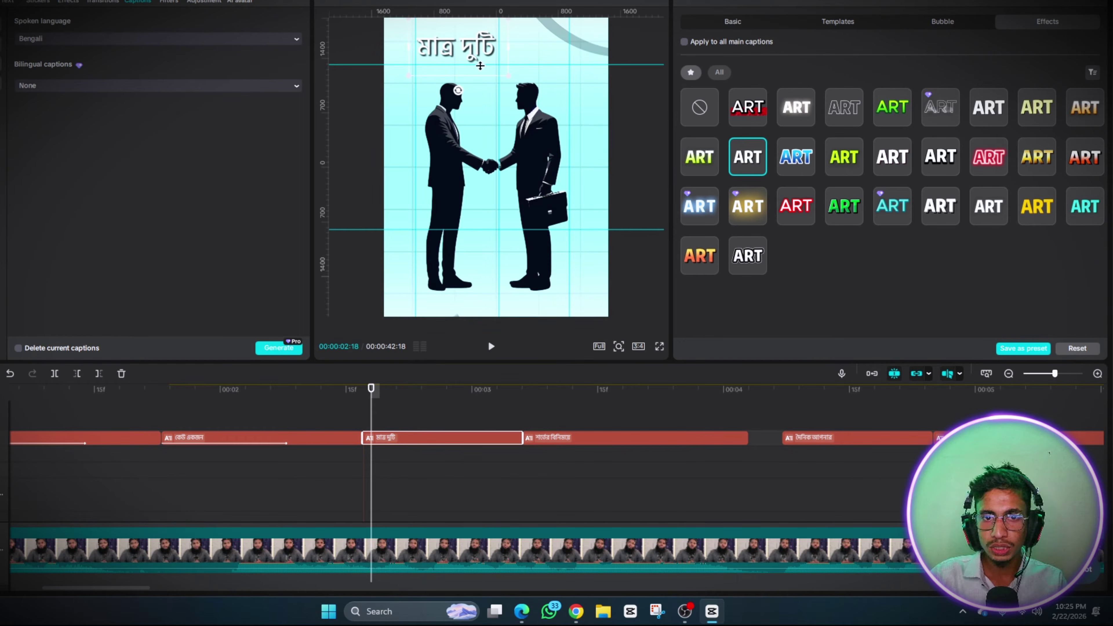
left_click(942, 205)
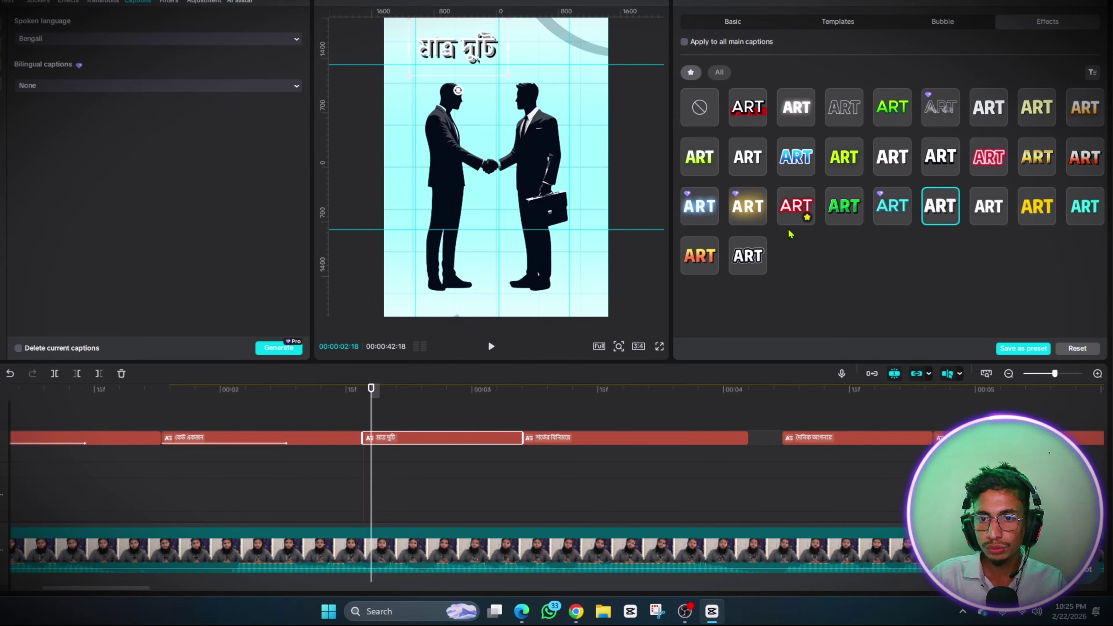
left_click(749, 256)
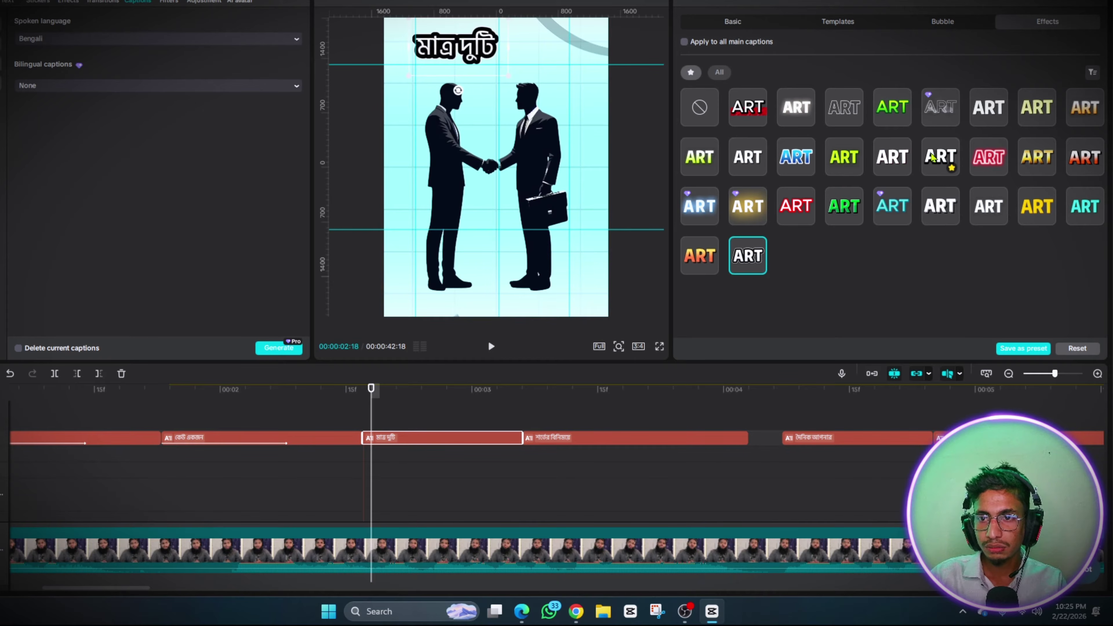
left_click(948, 158)
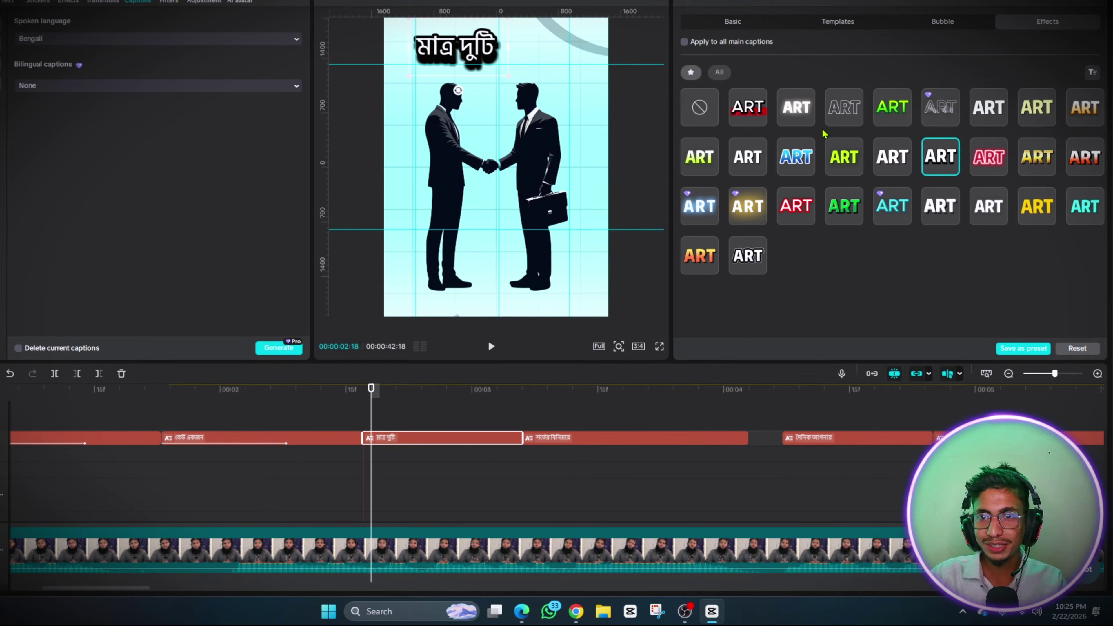
left_click(894, 159)
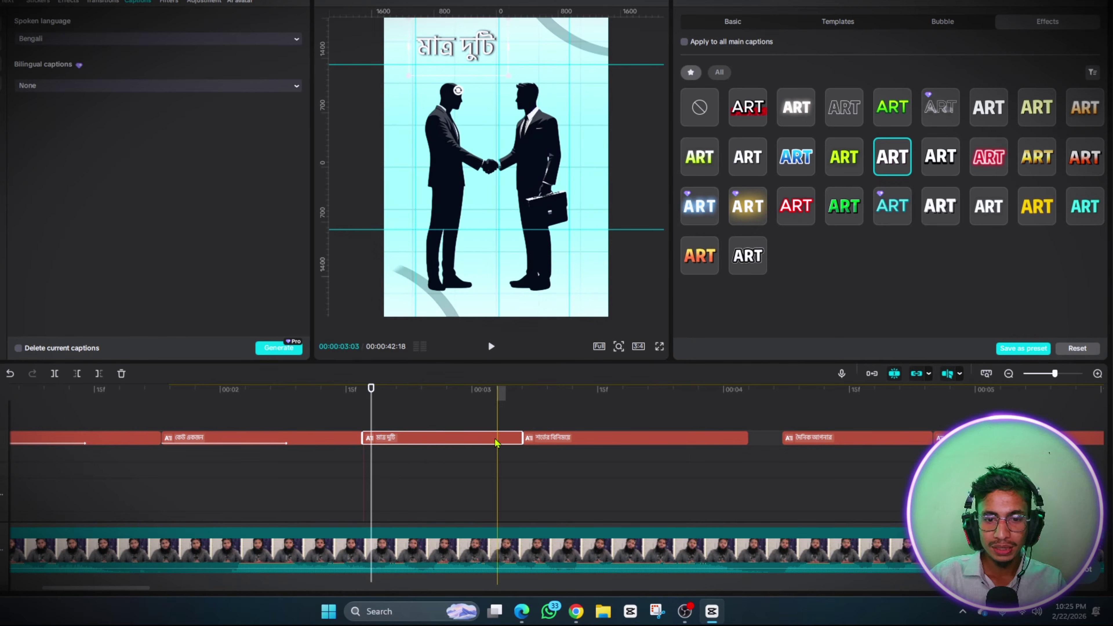
Put the caption "মাত্র দুটি" on its own track above the others and extend it to the end of the caption "শর্তের বিনিময়ে"
left_click_drag(498, 438, 748, 464)
left_click(559, 414)
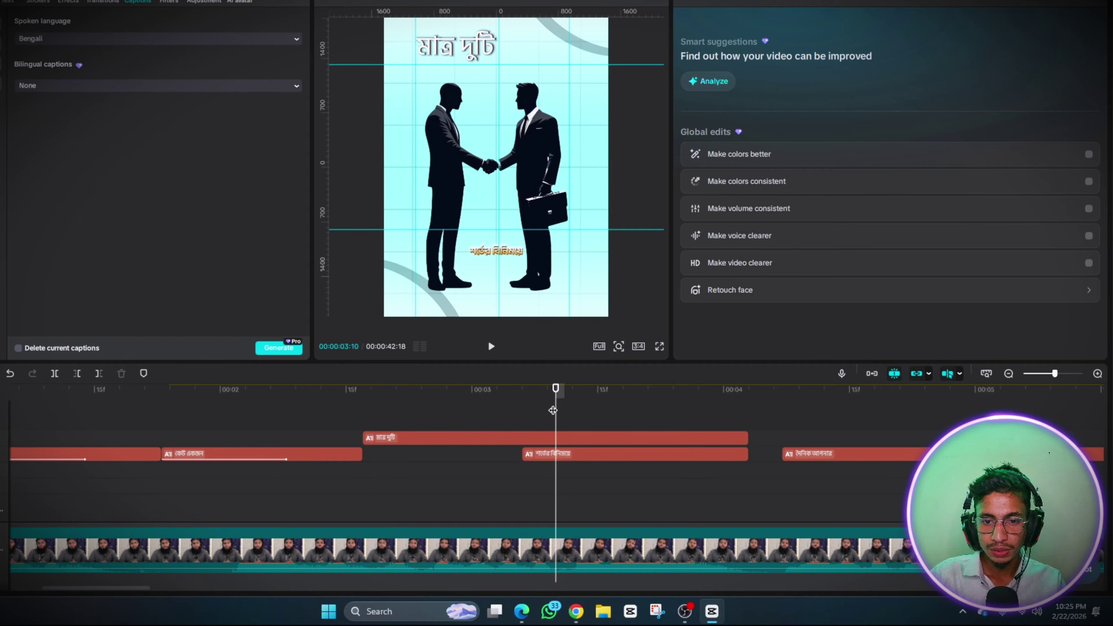
left_click_drag(553, 411, 652, 421)
Enlarge the caption "শর্তের বিনিময়ে", set its font size to 11, and place it above the men's heads
left_click(597, 460)
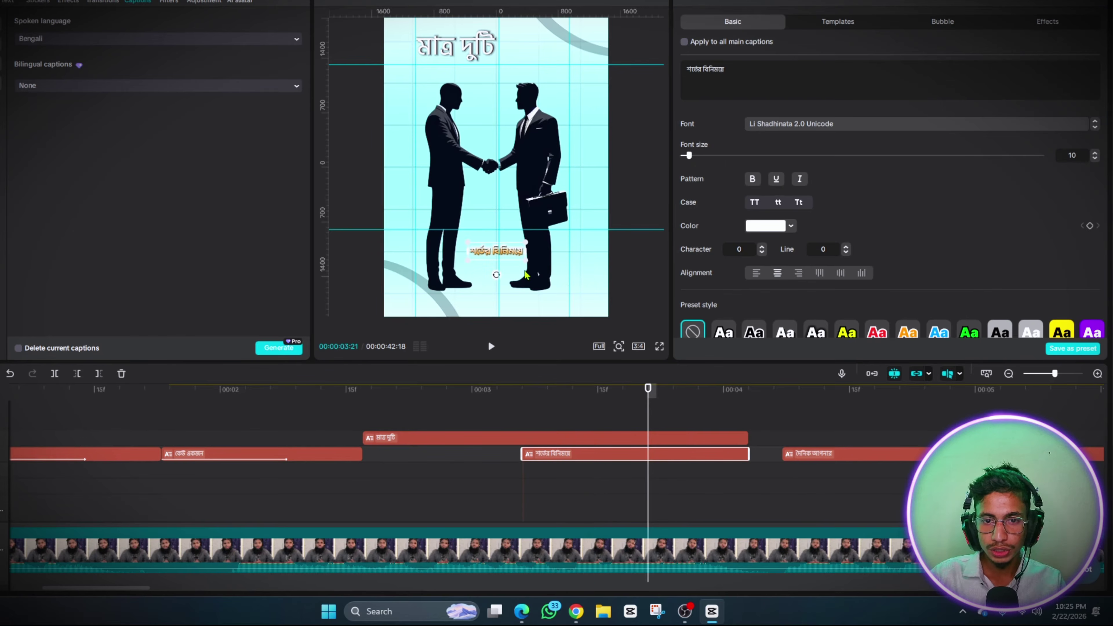
left_click_drag(525, 261, 547, 85)
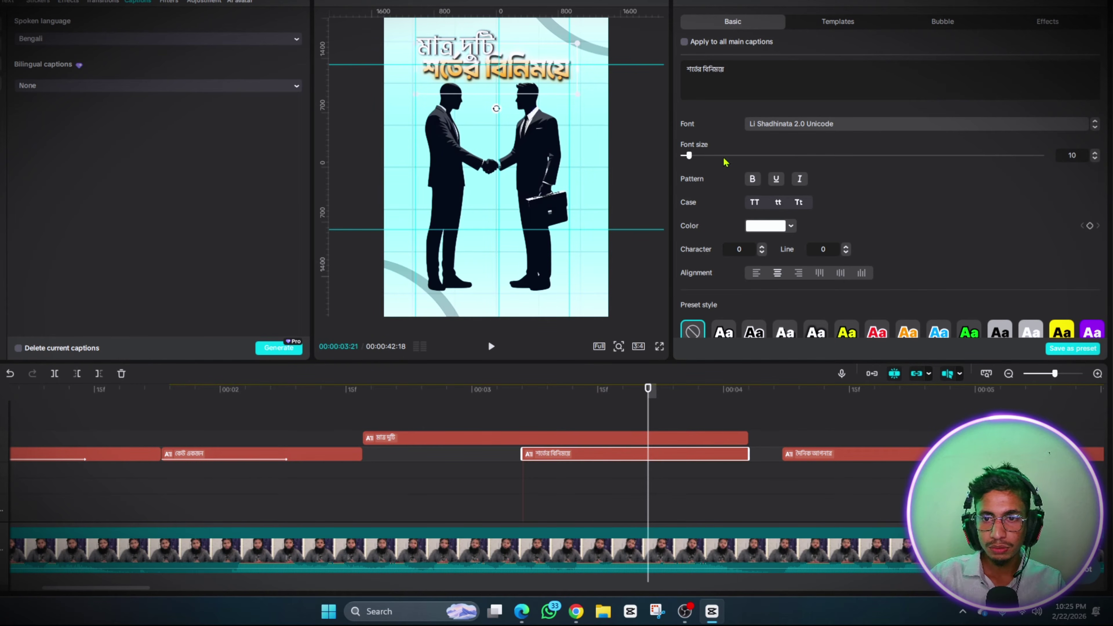
left_click(1096, 153)
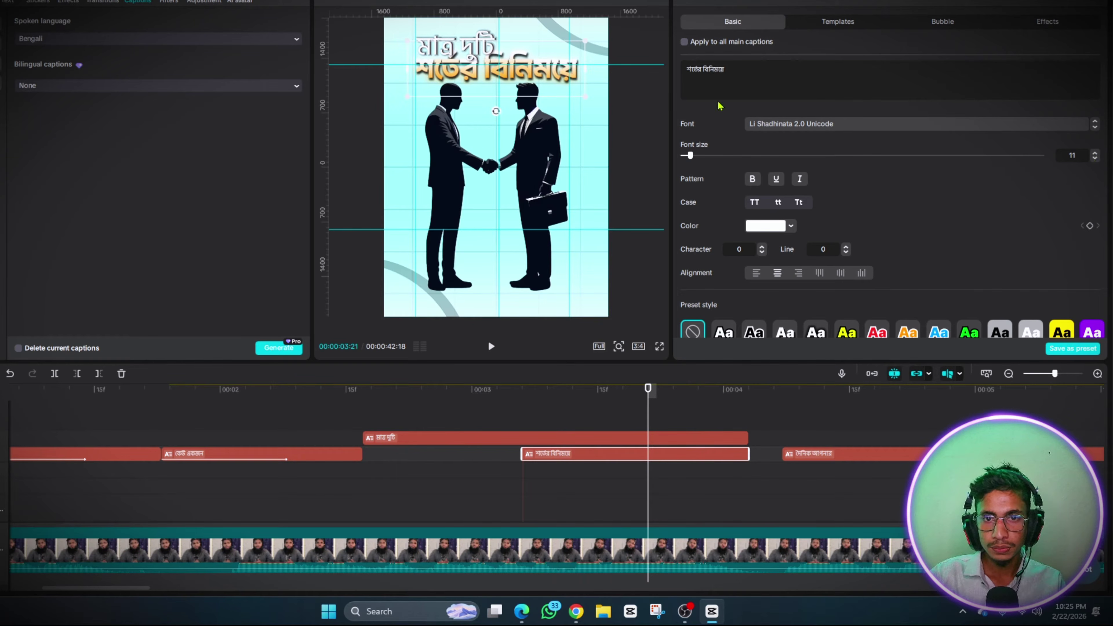
left_click_drag(557, 57, 552, 51)
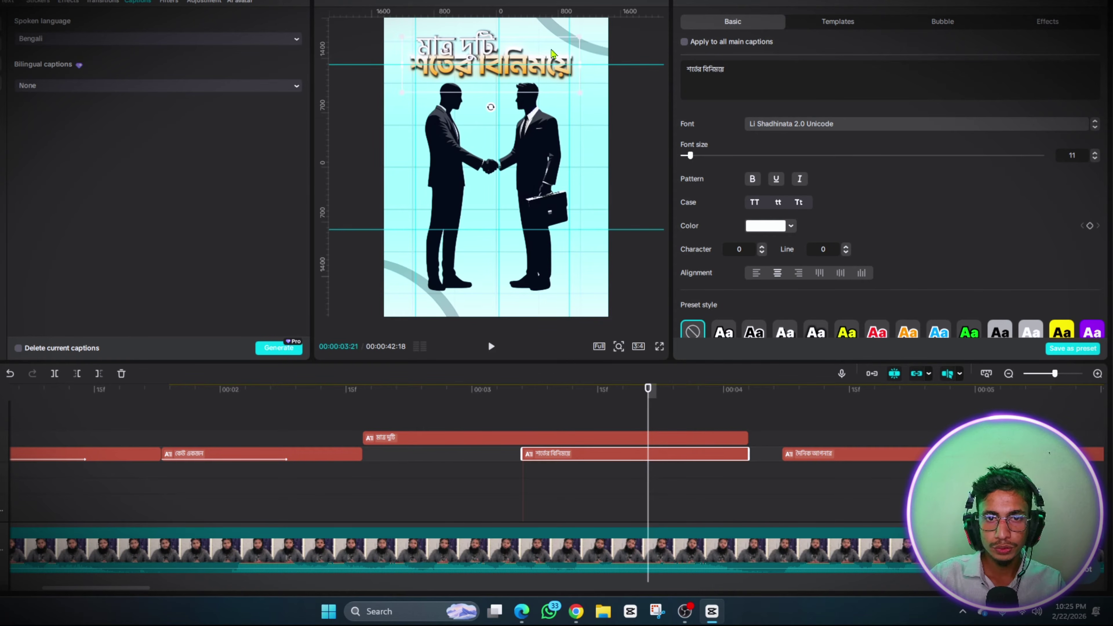
Shrink the caption "মাত্র দুটি" slightly and place it just above "শর্তের বিনিময়ে", lined up with its left edge
left_click(619, 347)
left_click_drag(601, 367, 610, 367)
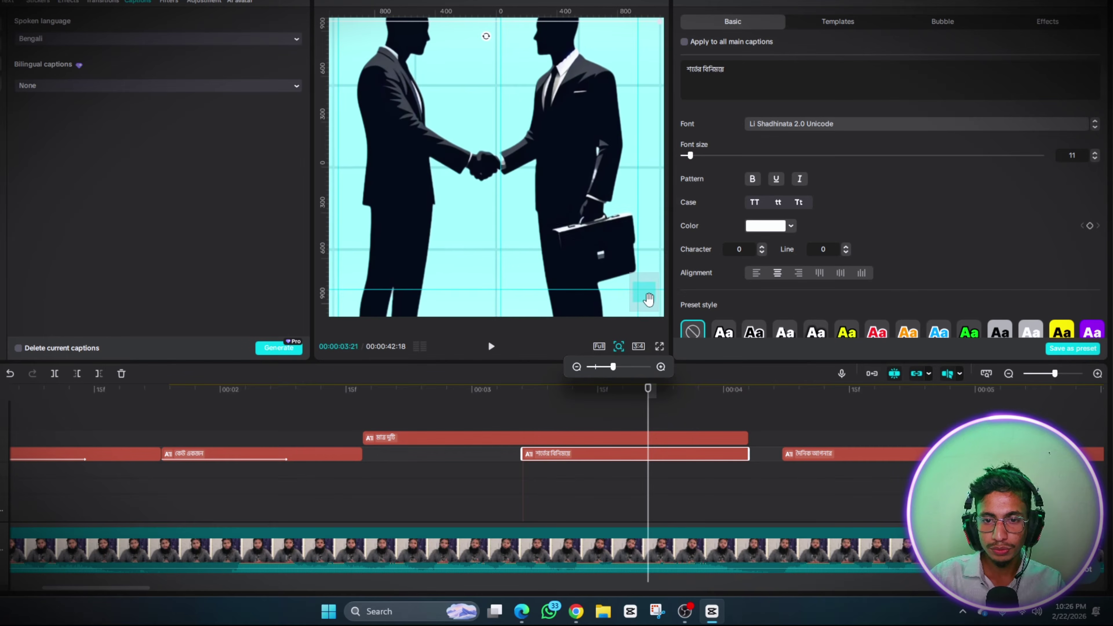
left_click_drag(652, 281, 636, 277)
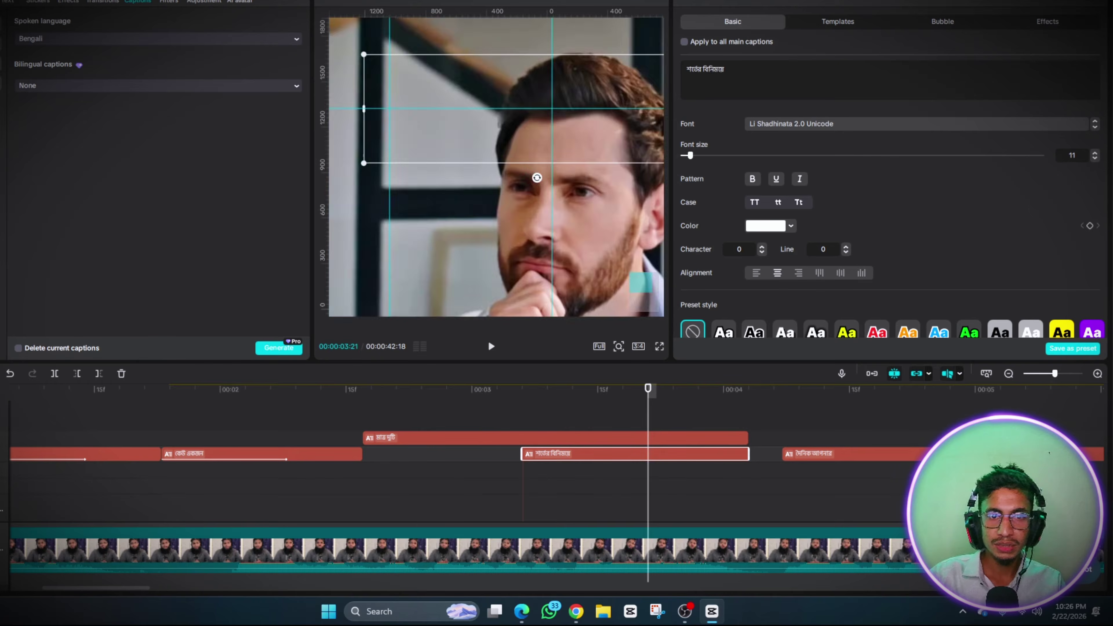
left_click(463, 438)
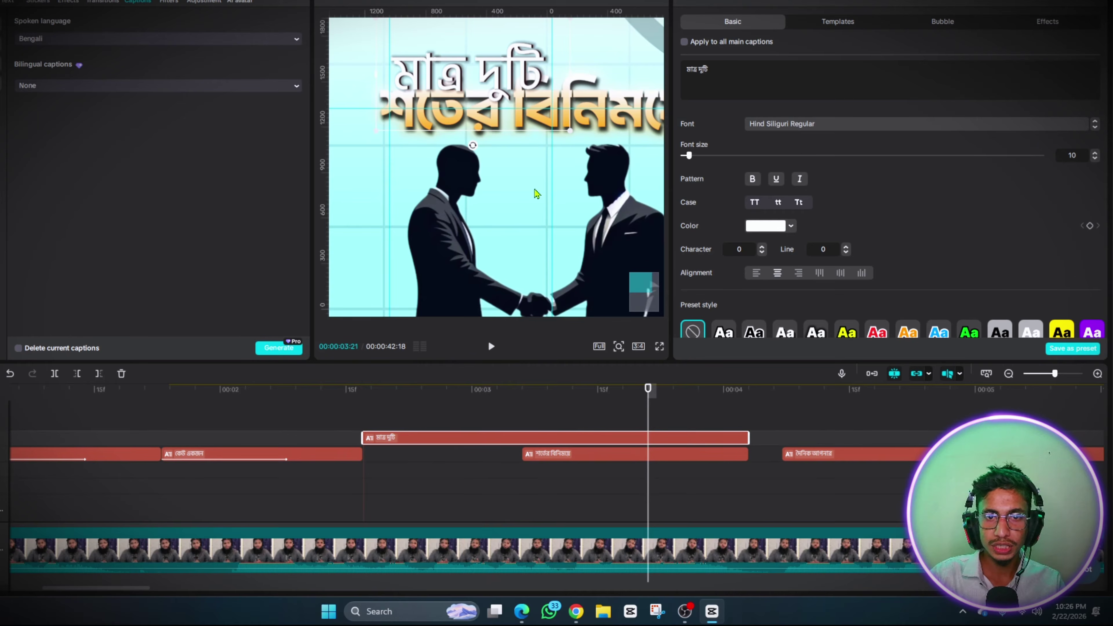
left_click_drag(570, 134, 553, 121)
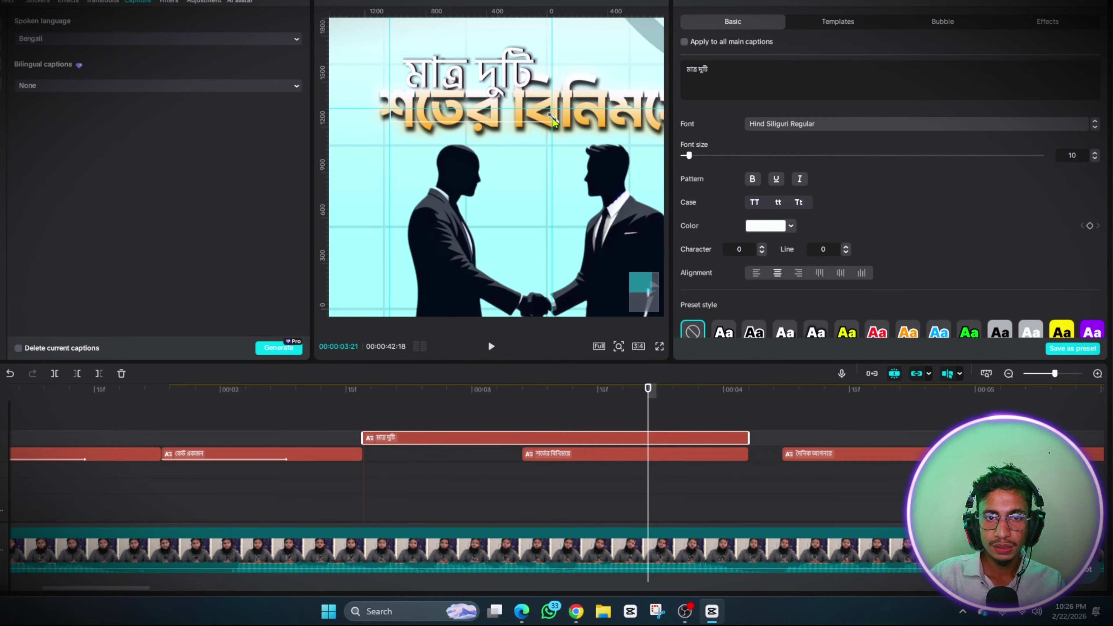
left_click_drag(492, 67, 472, 59)
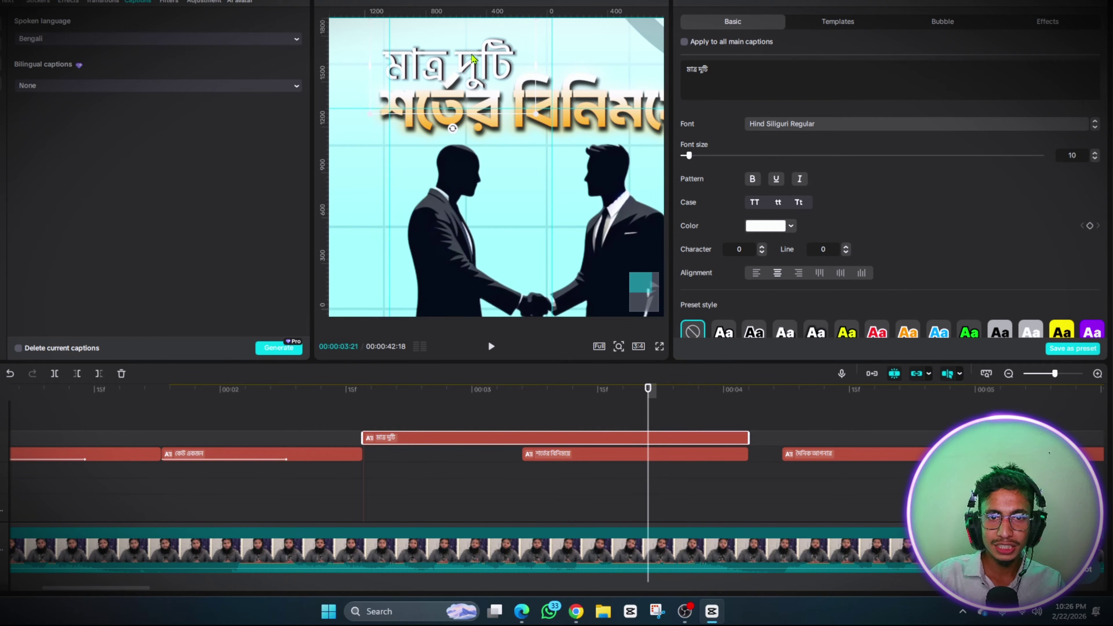
left_click_drag(472, 55, 472, 54)
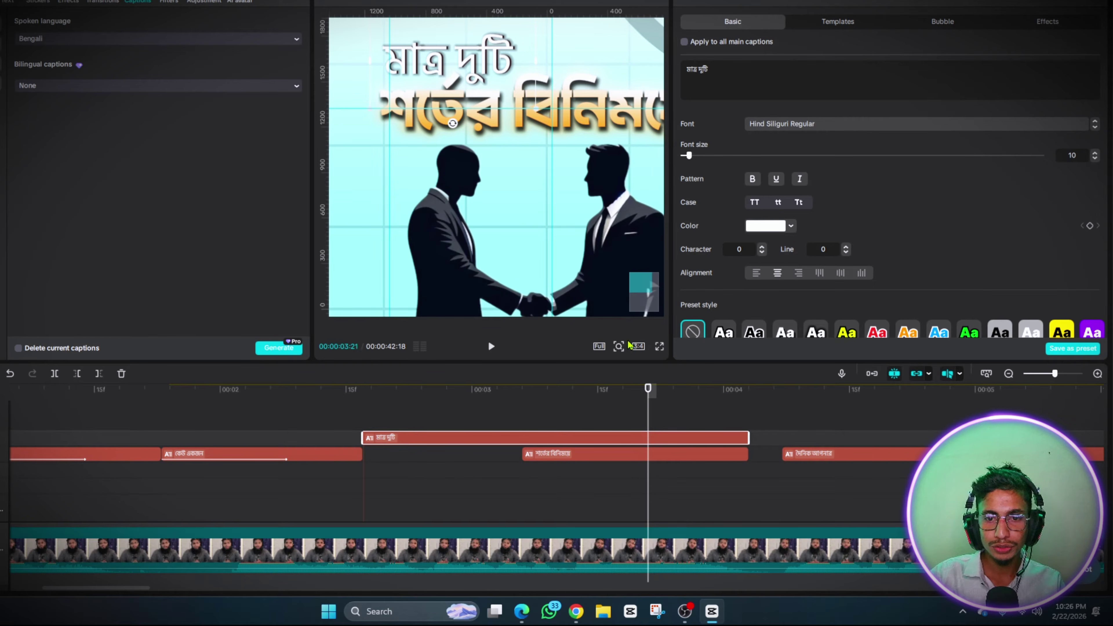
left_click(620, 347)
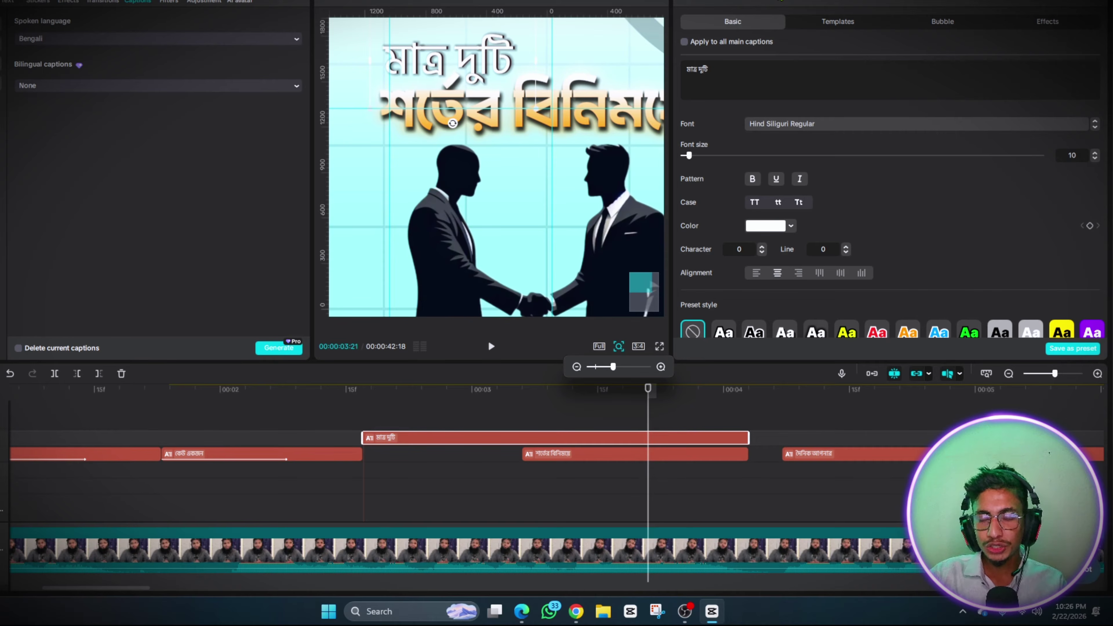
Apply the Type 2 entrance animation to the caption "মাত্র দুটি"
left_click(781, 1)
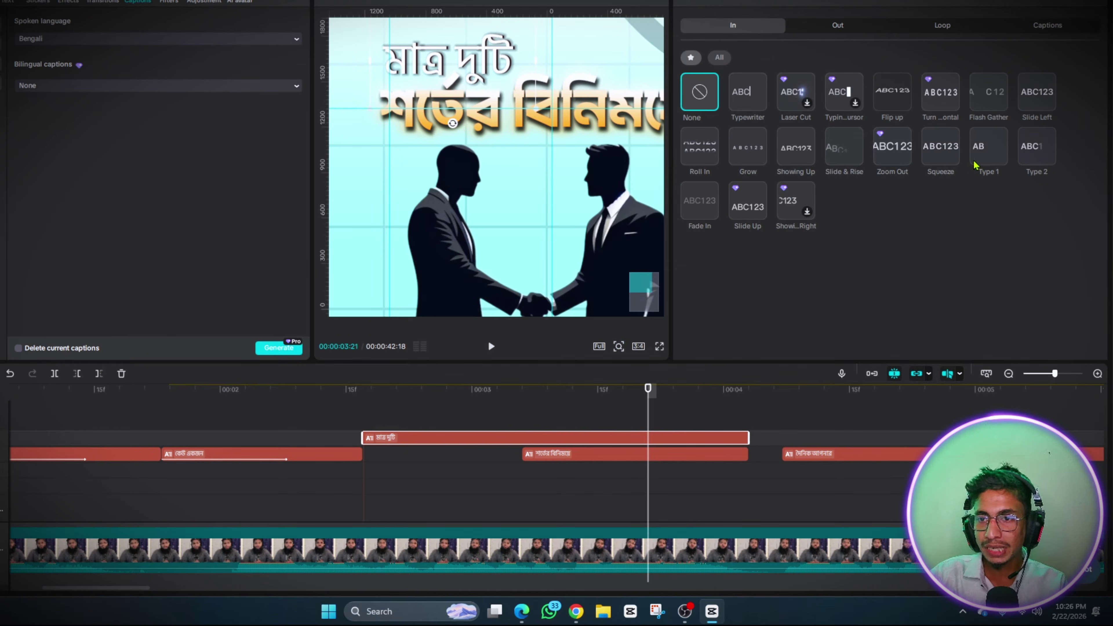
left_click(1026, 152)
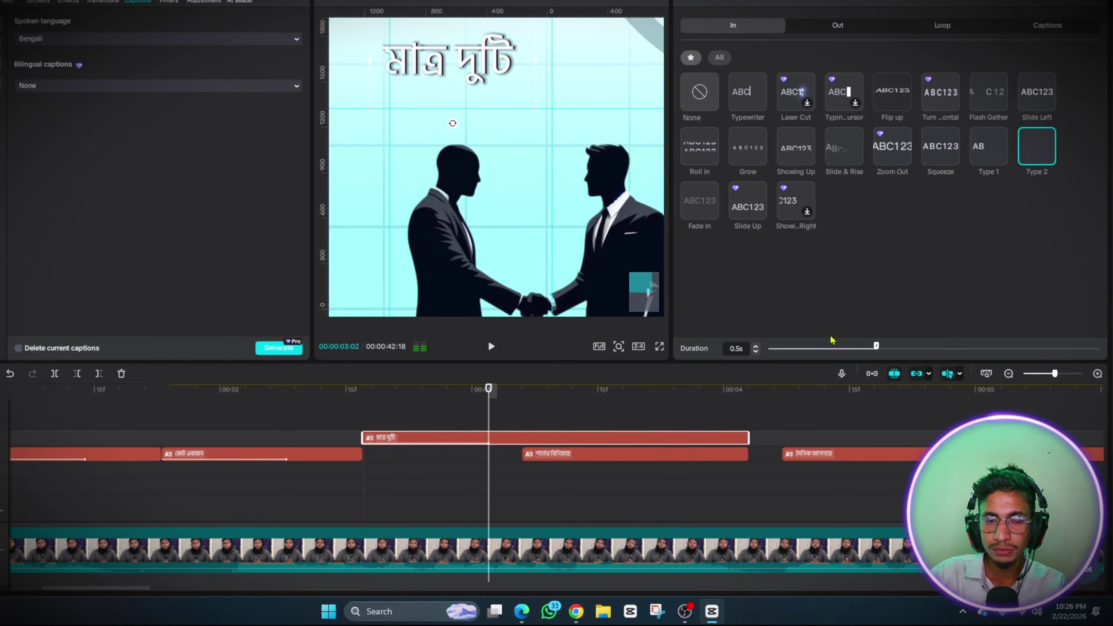
Extend the start of the caption "শর্তের বিনিময়ে" back to 00:00:03:02 and apply the Slide & Rise entrance animation
left_click(533, 455)
left_click_drag(521, 454, 488, 454)
left_click(777, 2)
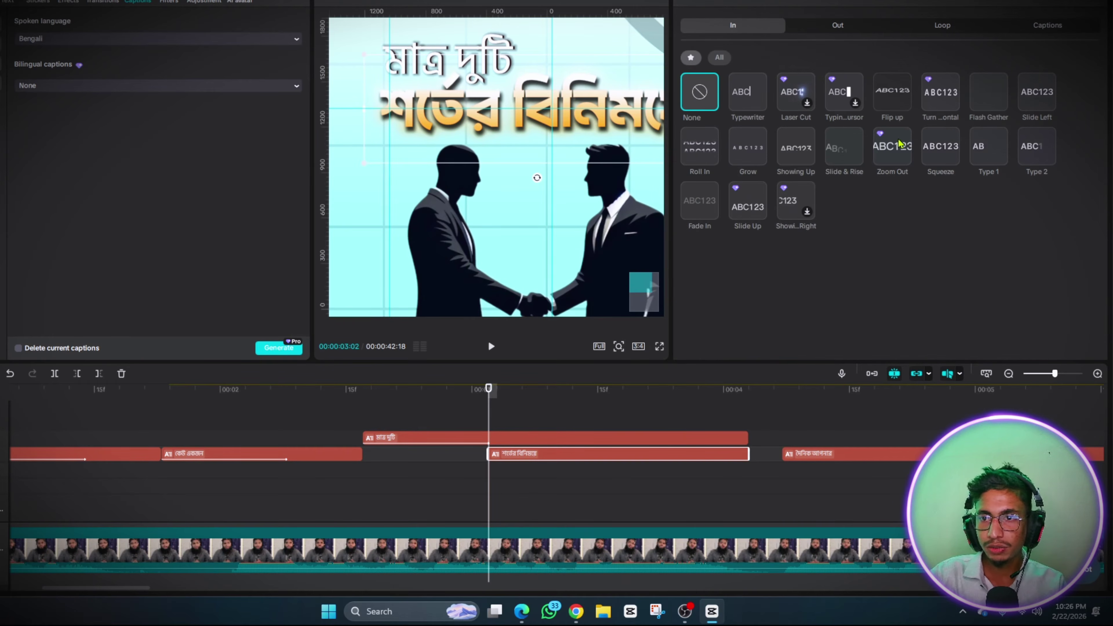
left_click(834, 154)
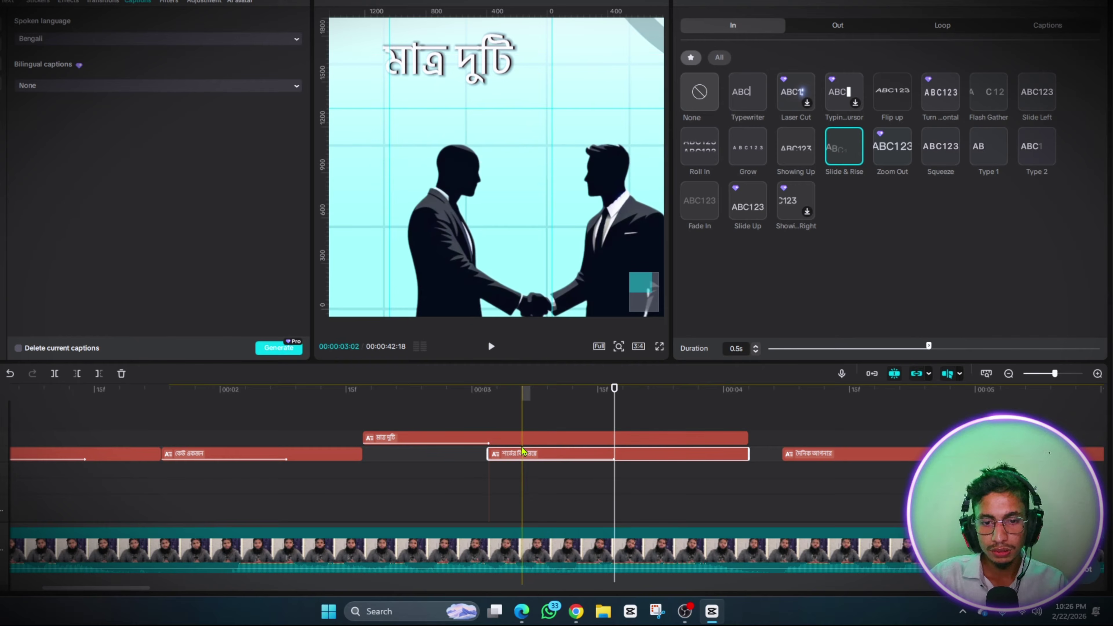
Play back the animated captions over the handshake image and view the whole frame again
left_click(493, 475)
key("space")
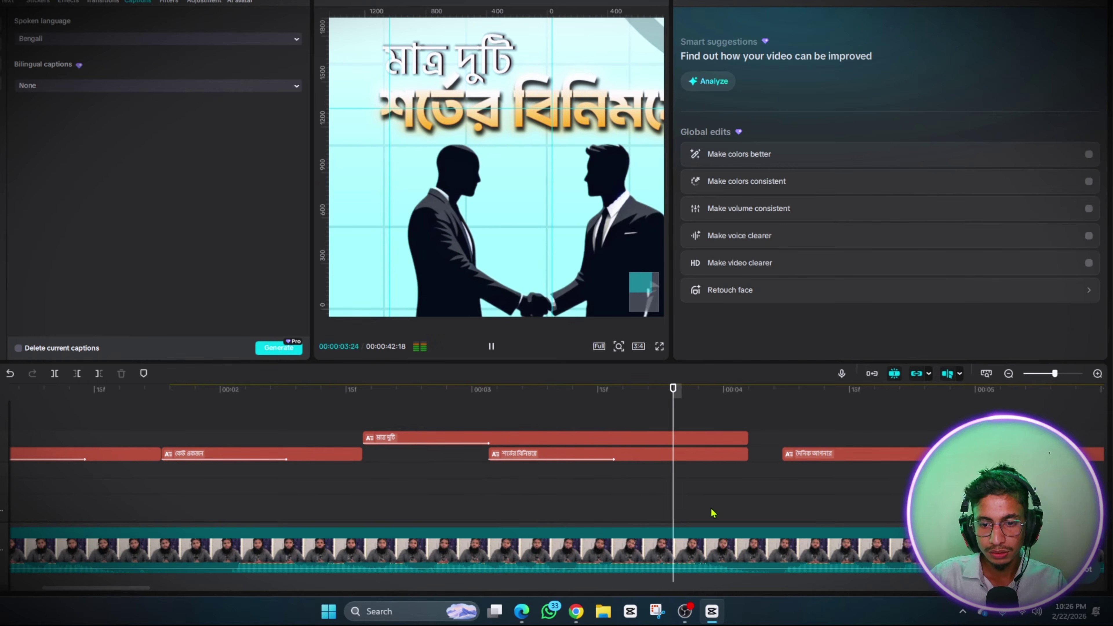
left_click(765, 518)
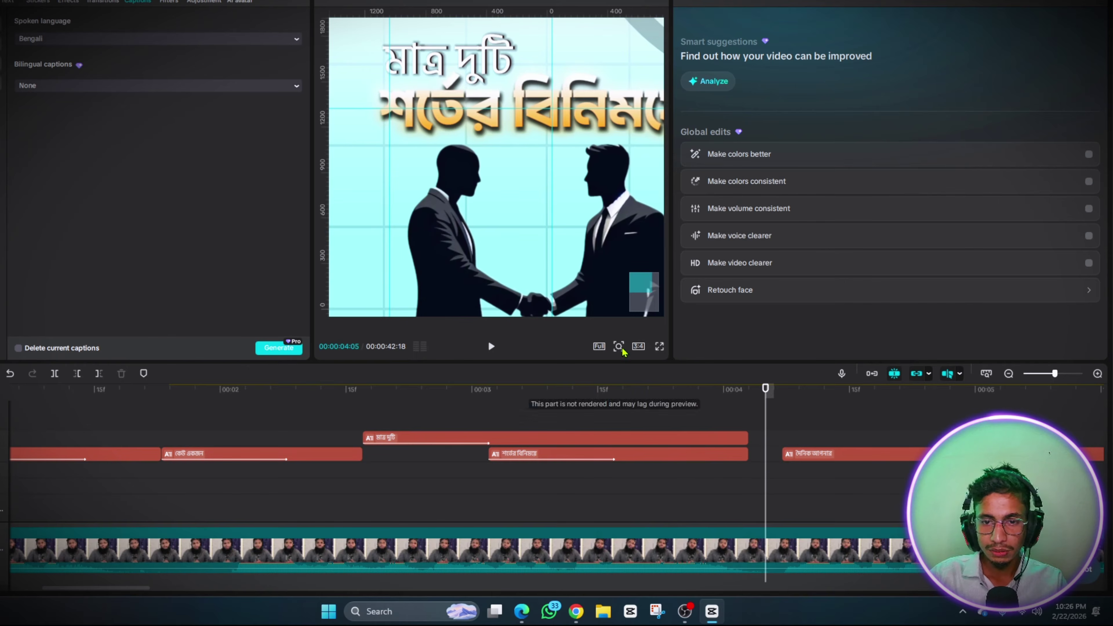
mouse_move(618, 357)
left_click_drag(613, 367, 595, 367)
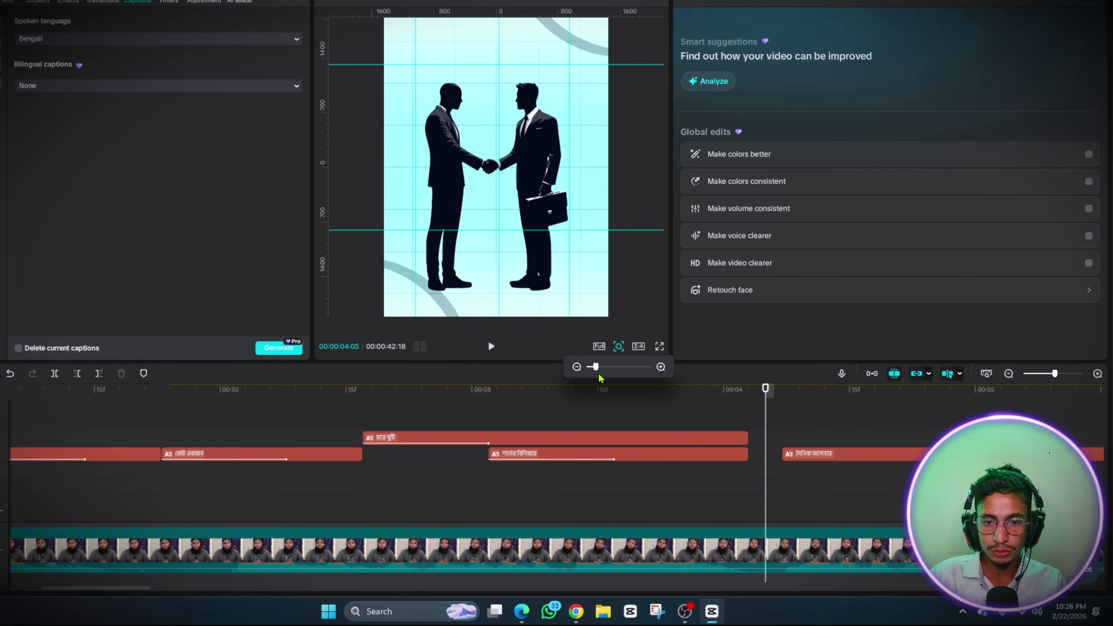
Trim the end of the handshake image to 00:00:04:04, level with the end of its two captions
left_click(390, 423)
left_click_drag(390, 424, 753, 473)
scroll(753, 473, "down", 4)
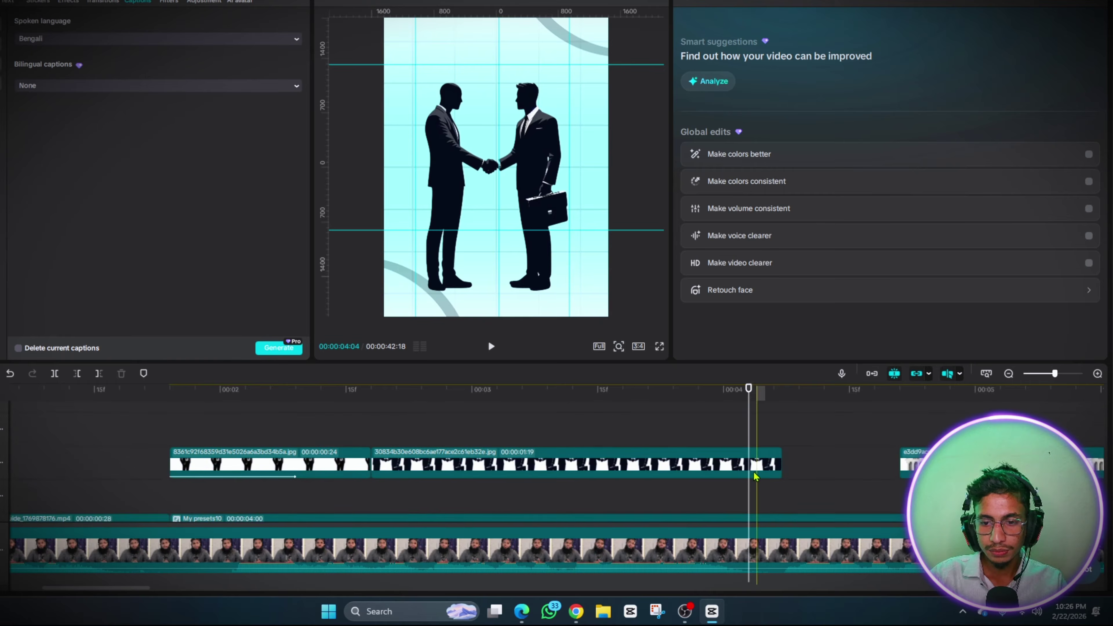
left_click(776, 467)
left_click_drag(777, 467, 746, 467)
Replay the start of the handshake scene from 00:00:02:18 several times to examine how the image and caption come in
left_click(399, 421)
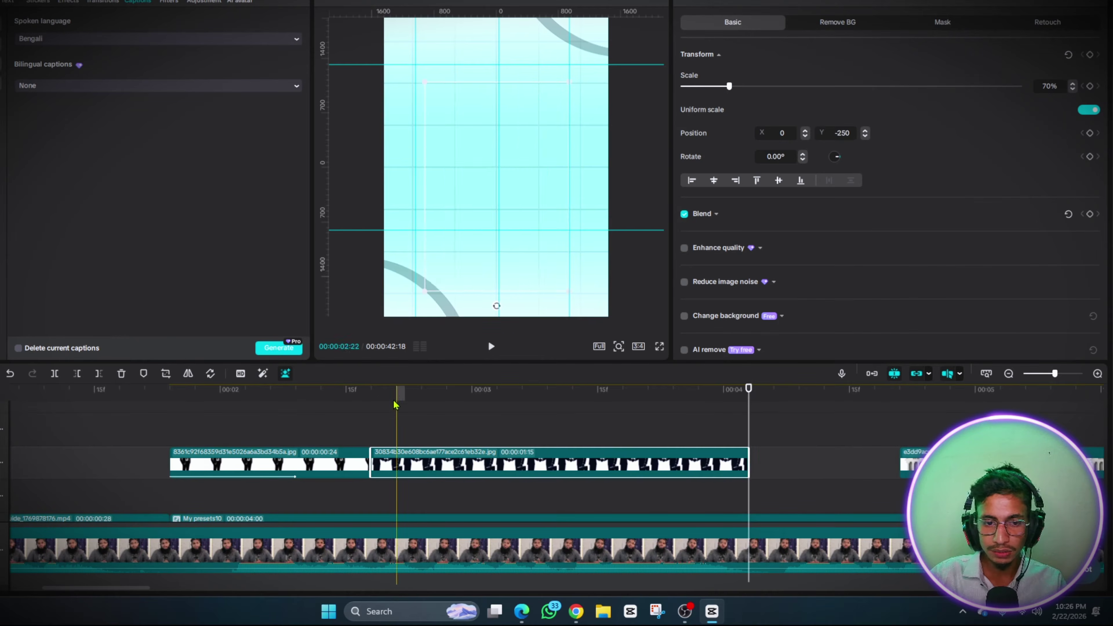
left_click(372, 420)
key("space")
key("space")
left_click(373, 420)
key("space")
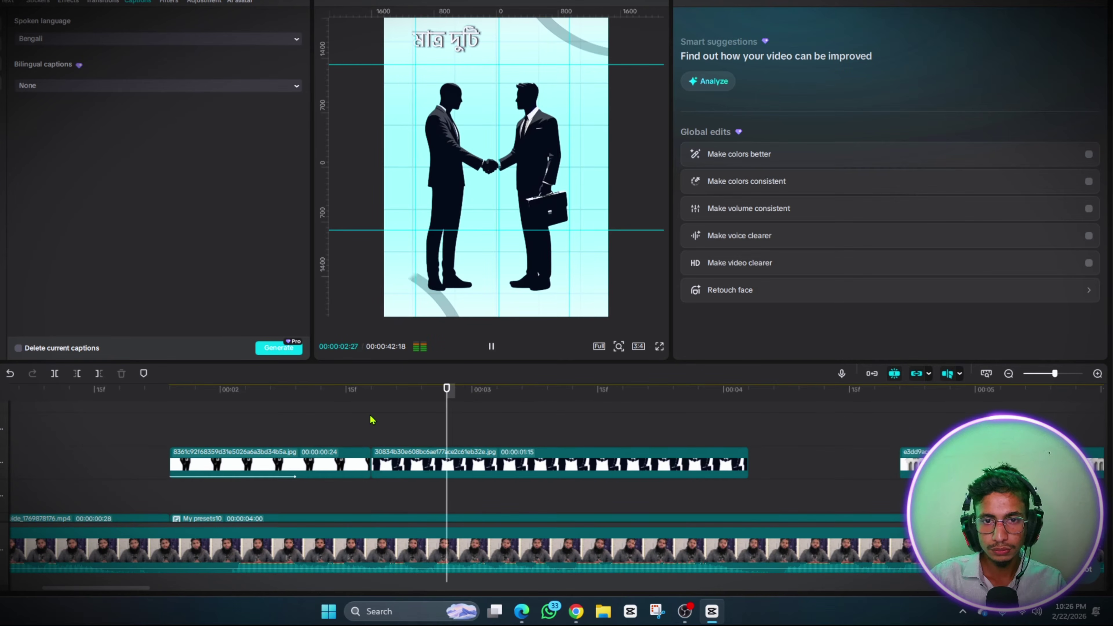
key("space")
left_click(372, 427)
key("space")
key("space")
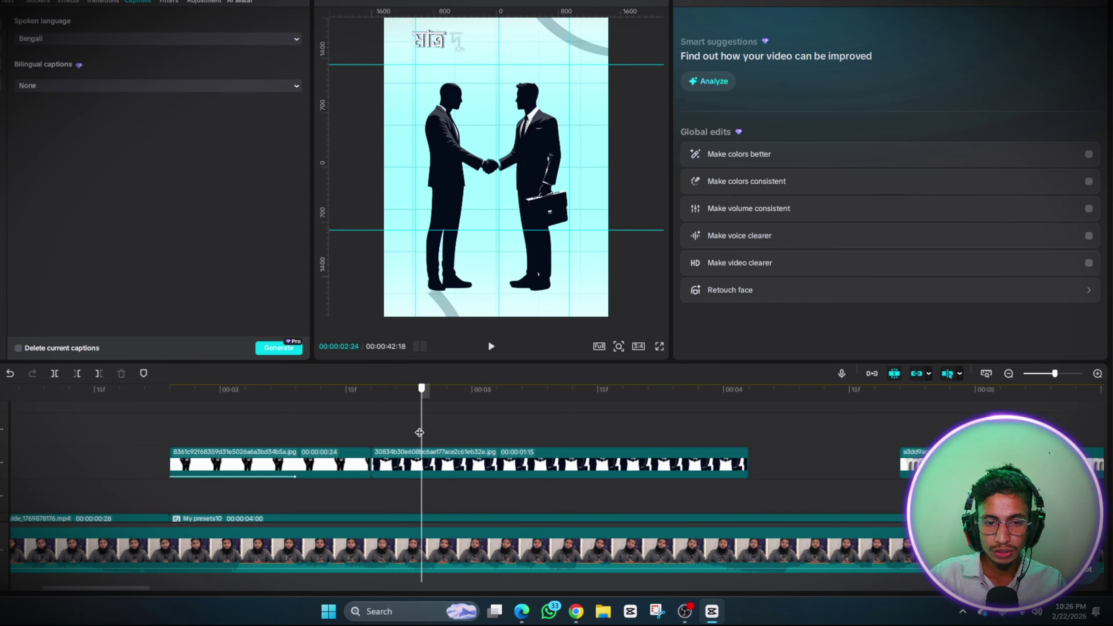
Add Transform and Blend keyframes to the handshake image at 00:00:02:25
left_click(438, 468)
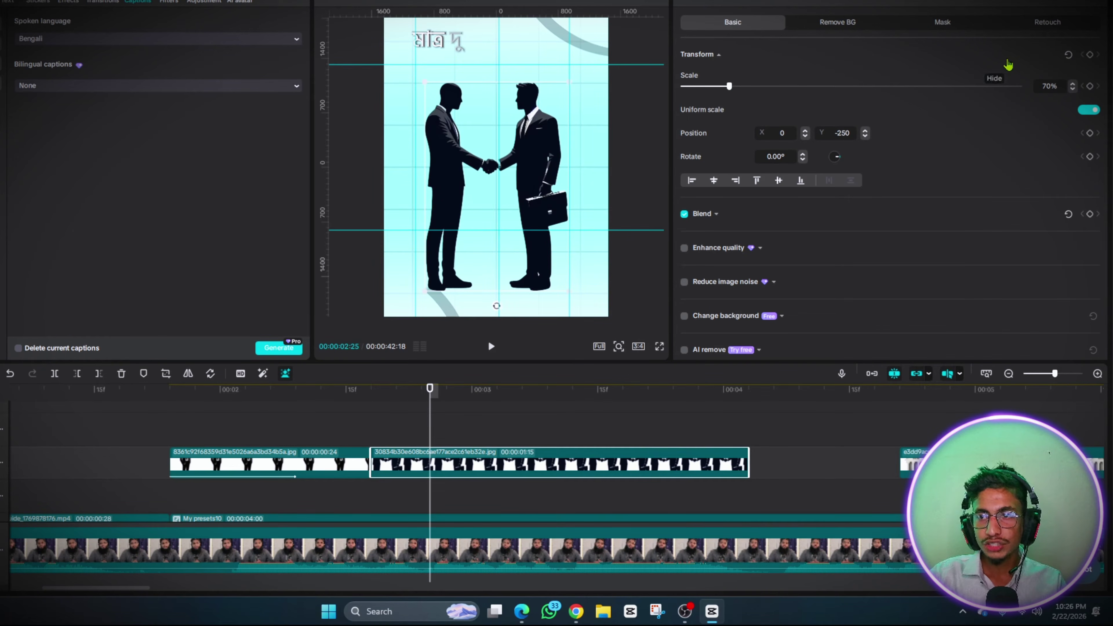
left_click(1091, 55)
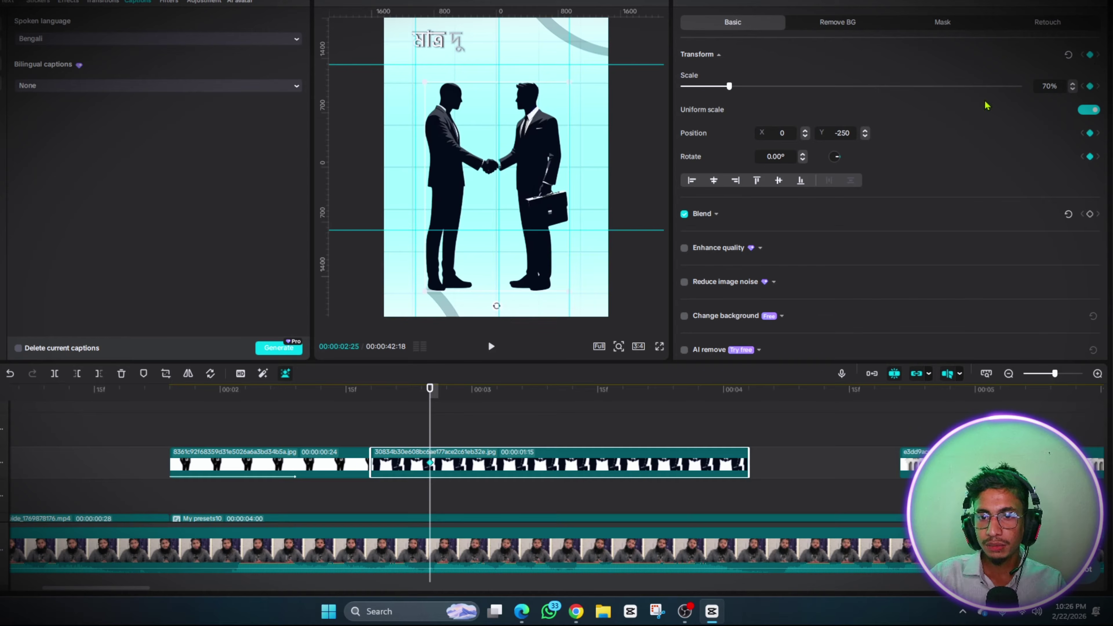
left_click(1092, 214)
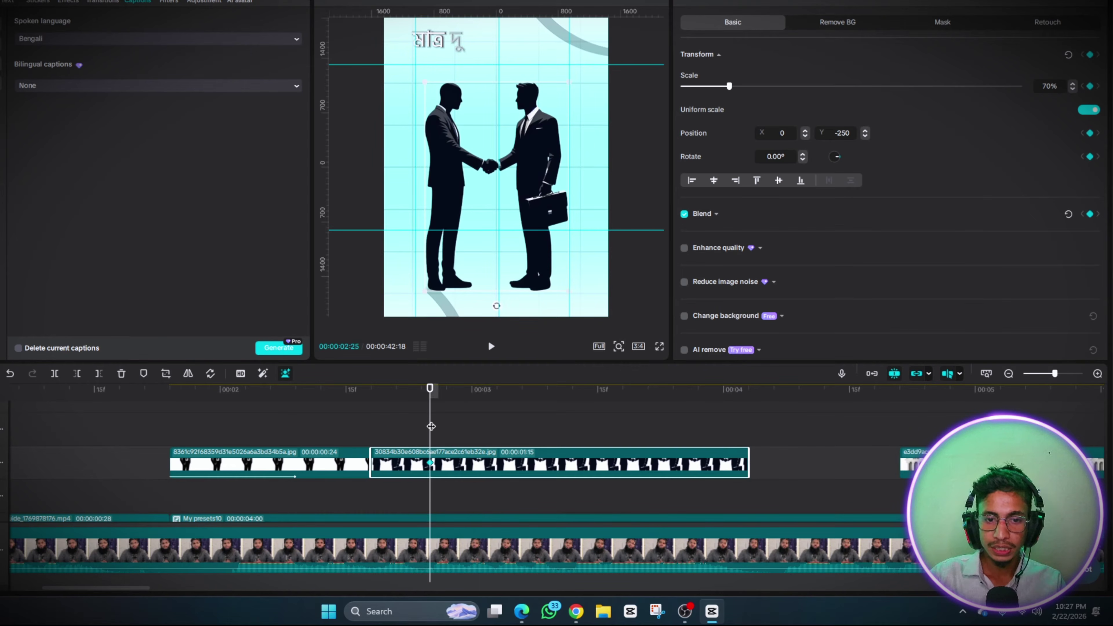
At the handshake image's start, 00:00:02:18, set the scale to 29% and the opacity to about 5% to keyframe a fading zoom-in
left_click_drag(431, 426, 373, 507)
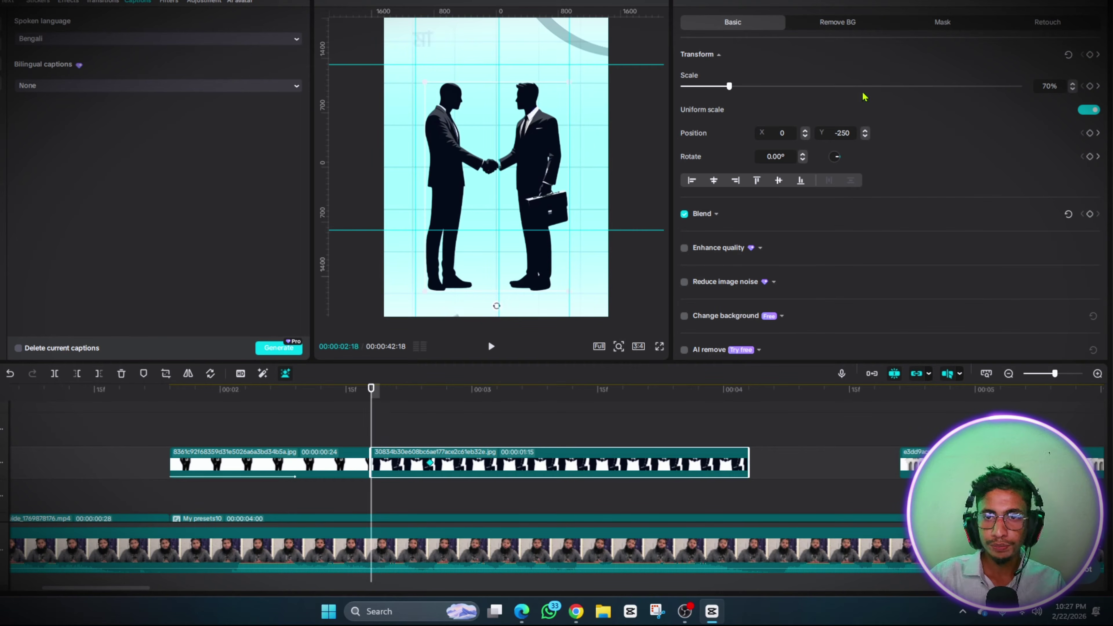
left_click_drag(729, 87, 703, 86)
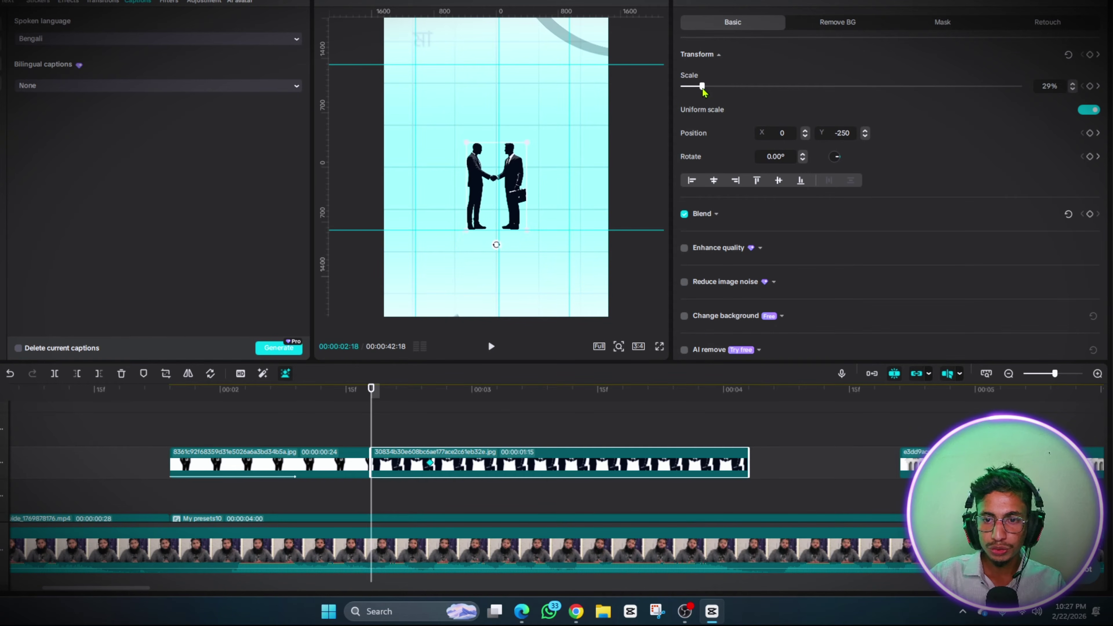
left_click(731, 215)
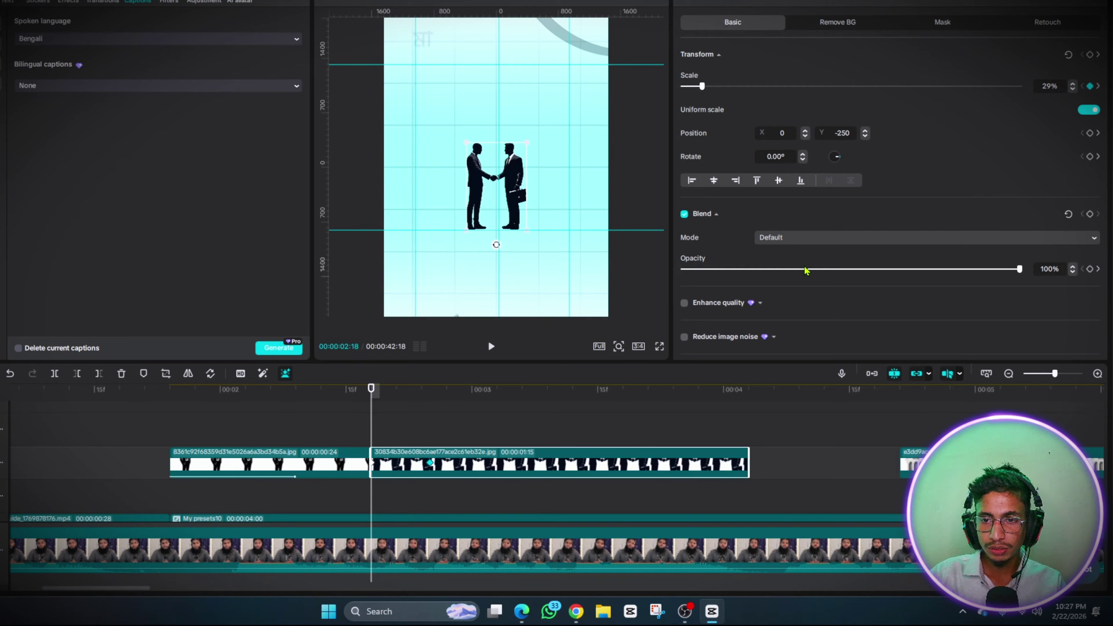
left_click_drag(806, 269, 733, 270)
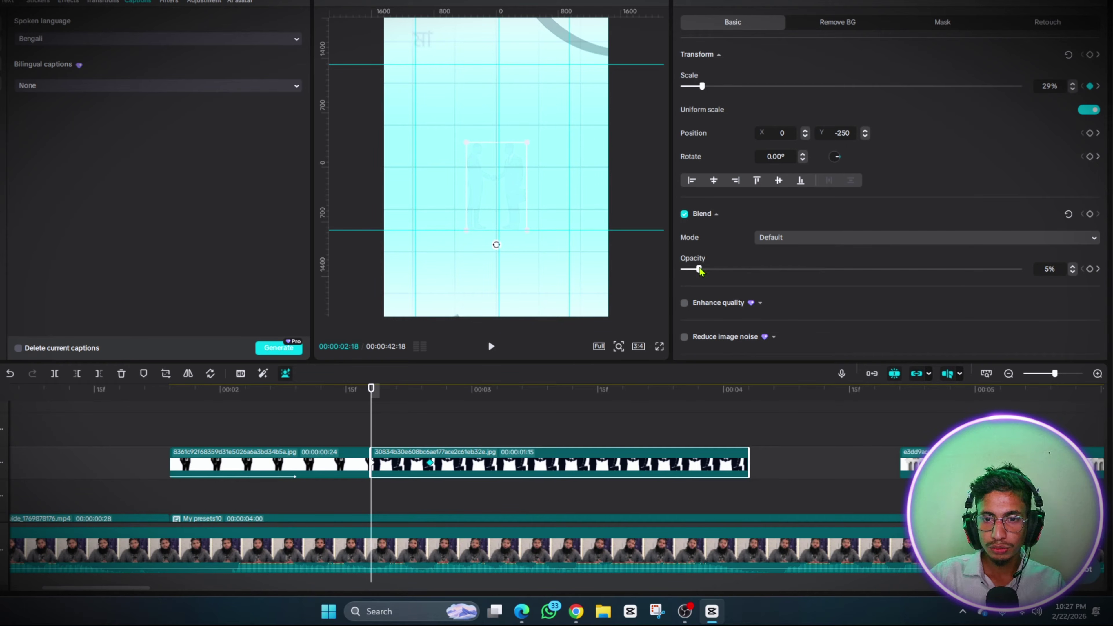
left_click_drag(686, 269, 703, 270)
Play the handshake image's zoom-in and shift its end keyframe to 00:00:02:28 to lengthen the animation
key("space")
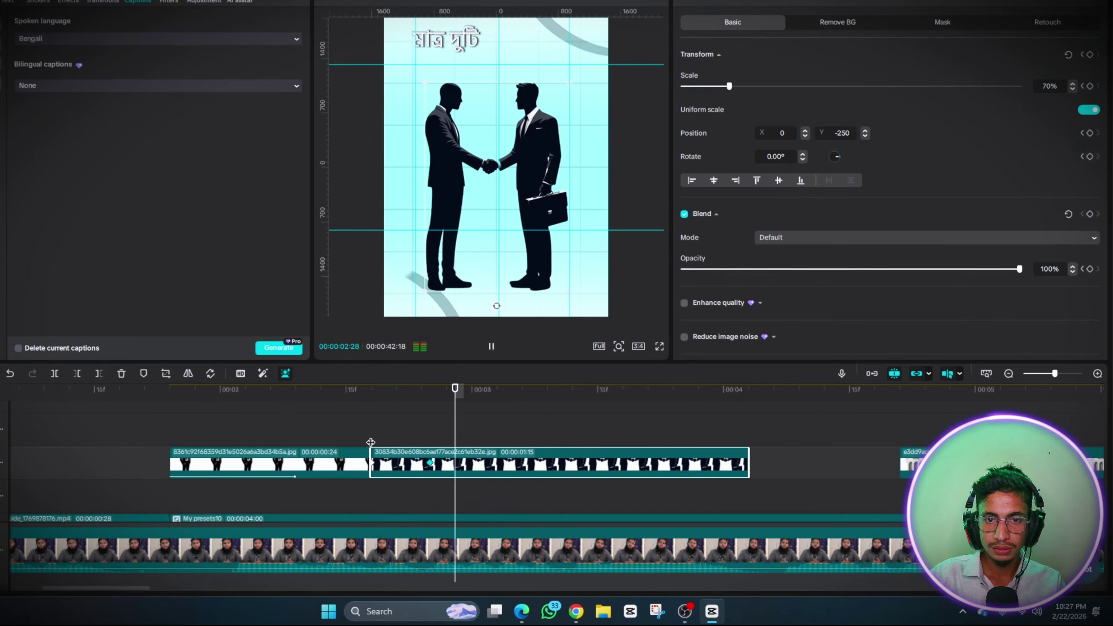
left_click(380, 441)
left_click(380, 441)
left_click(454, 466)
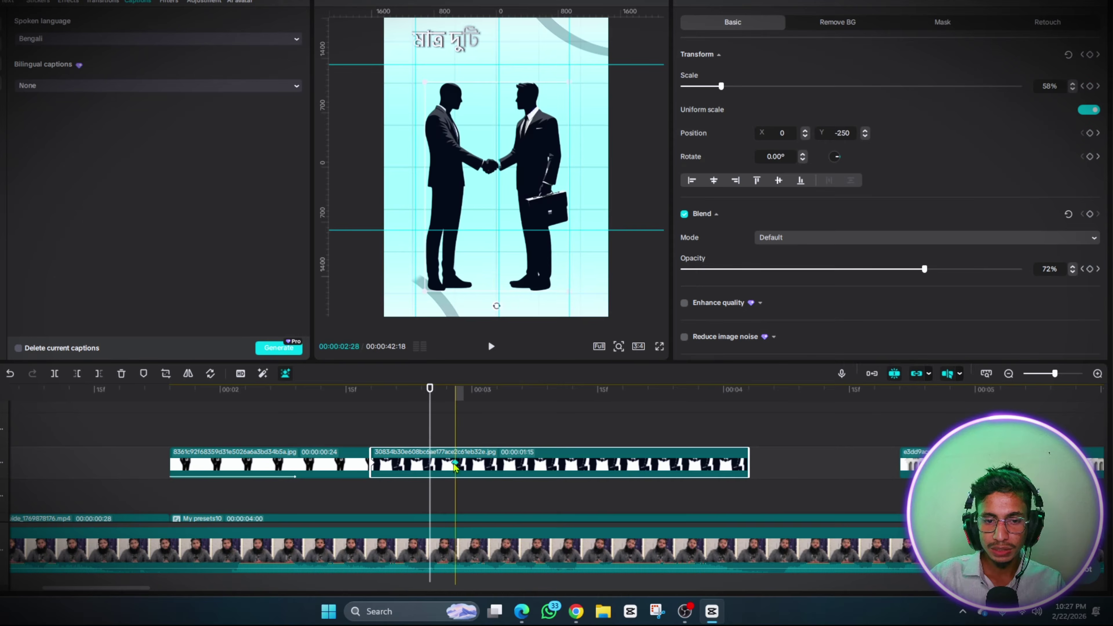
Apply the Cubic Out preset curve to the handshake image's keyframe animation and replay the scene
right_click(456, 465)
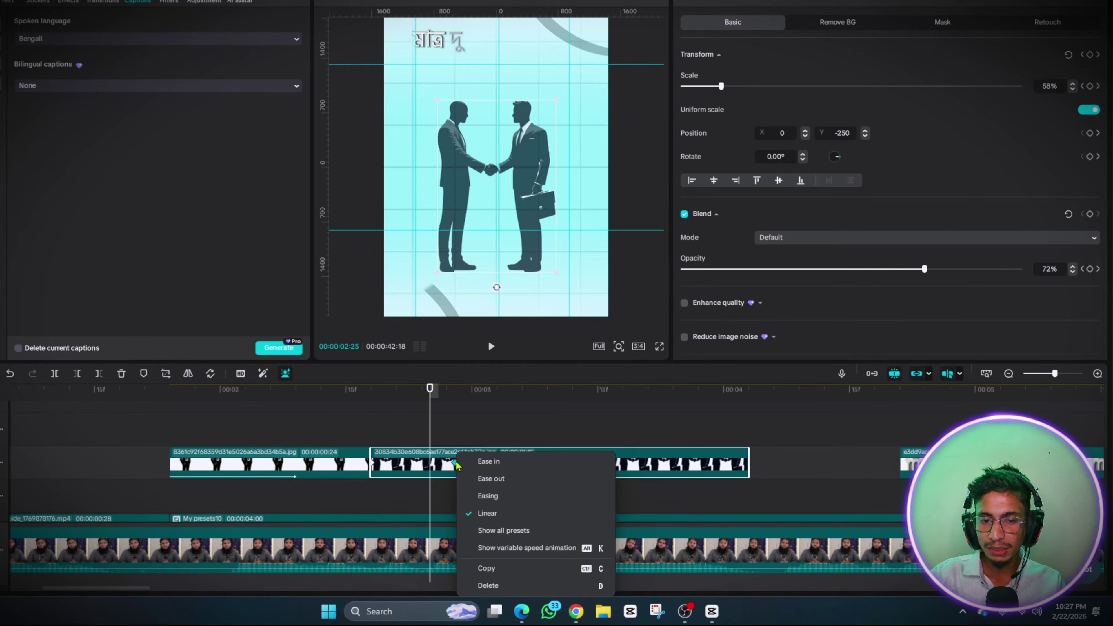
left_click(504, 531)
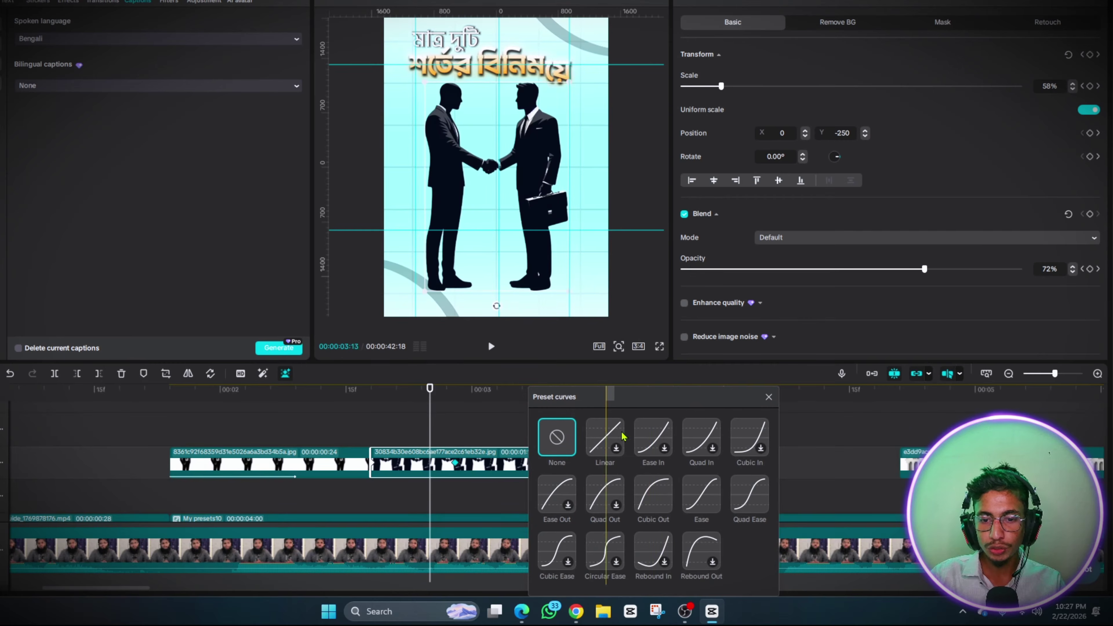
left_click(645, 500)
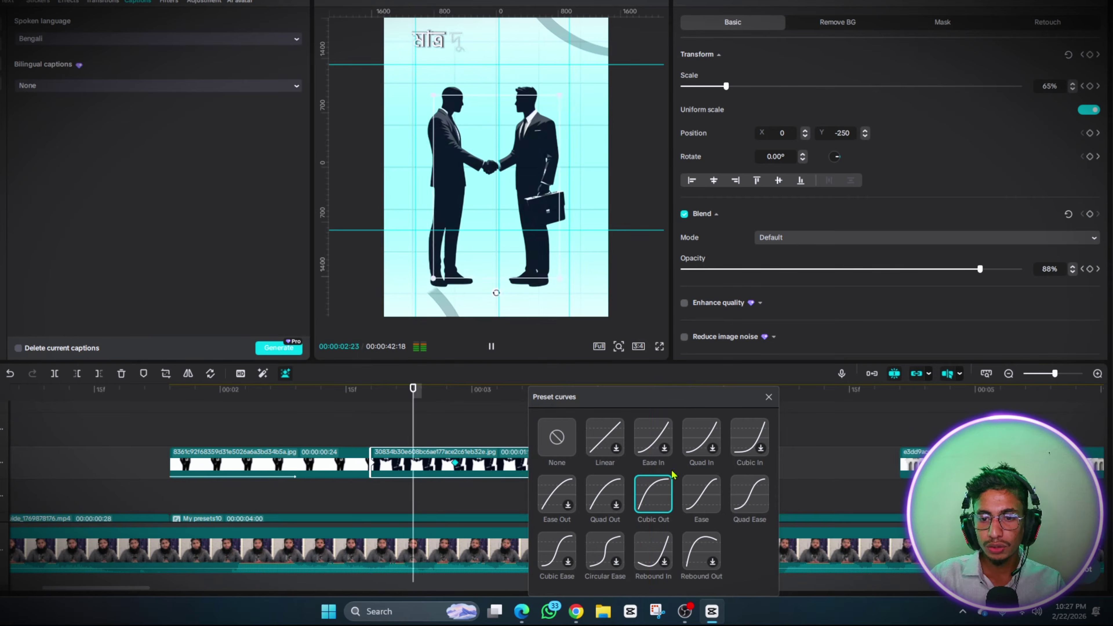
left_click(768, 396)
left_click(367, 433)
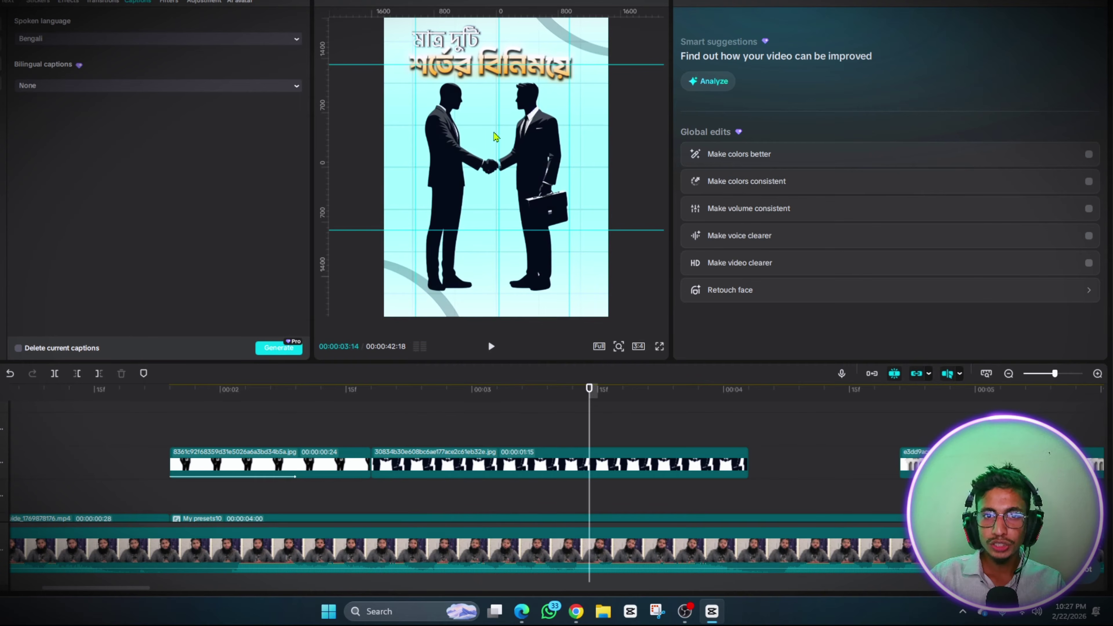
Move the caption "শর্তের বিনিময়ে" to a track below the handshake image, keeping its start at 00:00:03:02
scroll(590, 420, "up", 2)
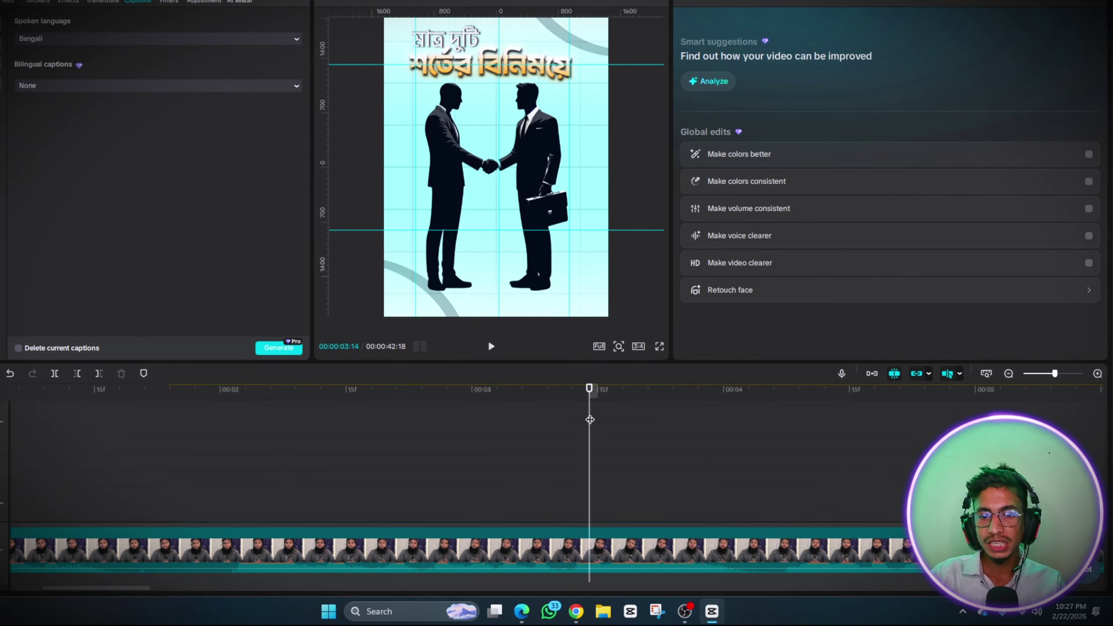
scroll(590, 420, "down", 2)
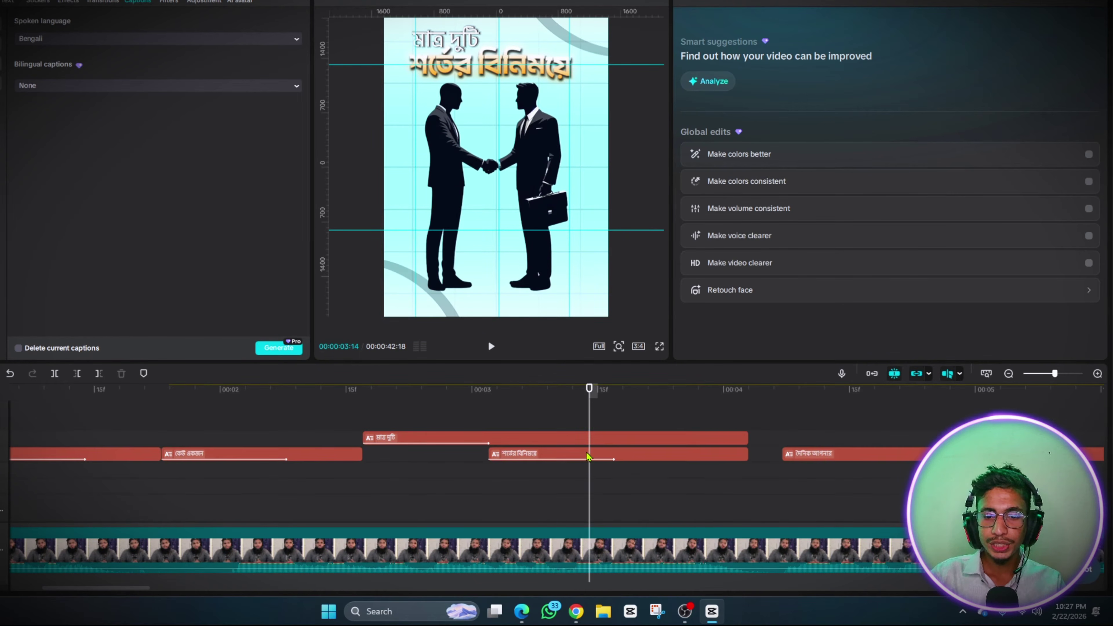
left_click_drag(590, 455, 590, 516)
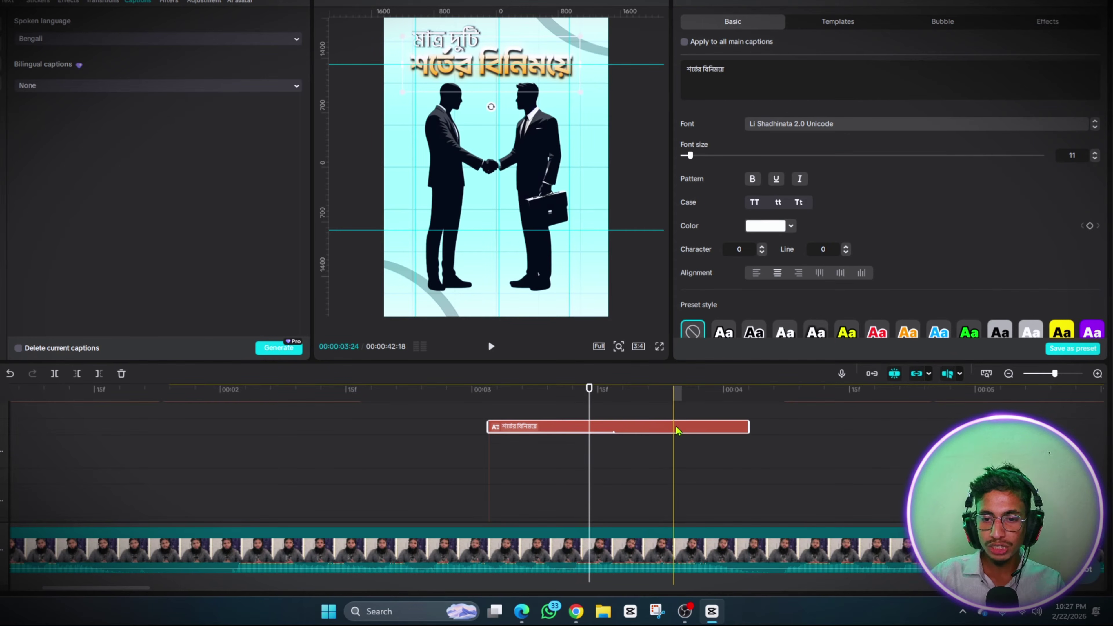
left_click_drag(677, 429, 719, 486)
left_click_drag(718, 430, 722, 503)
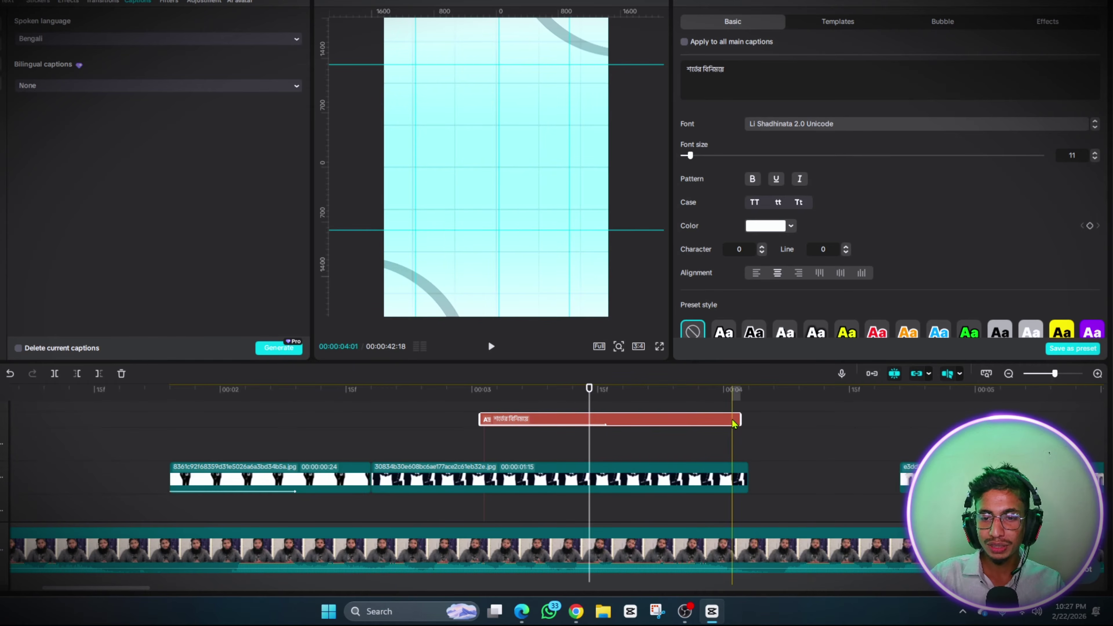
left_click_drag(735, 423, 739, 508)
Replay the handshake scene from its start to check the caption "শর্তের বিনিময়ে" coming in behind the image
left_click(479, 441)
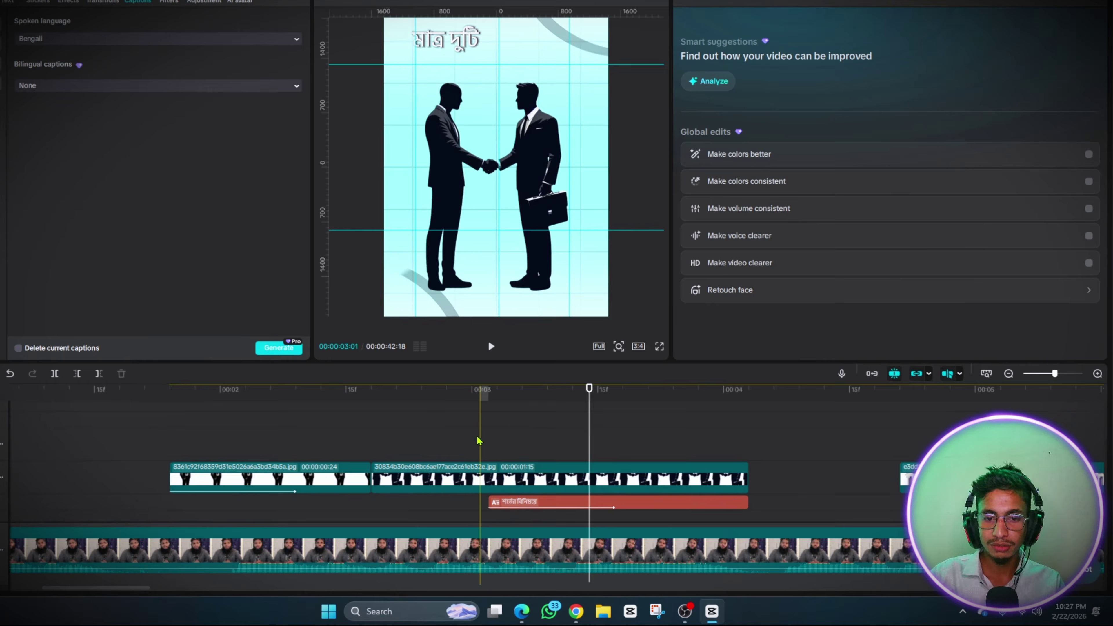
left_click_drag(479, 441, 375, 440)
key("space")
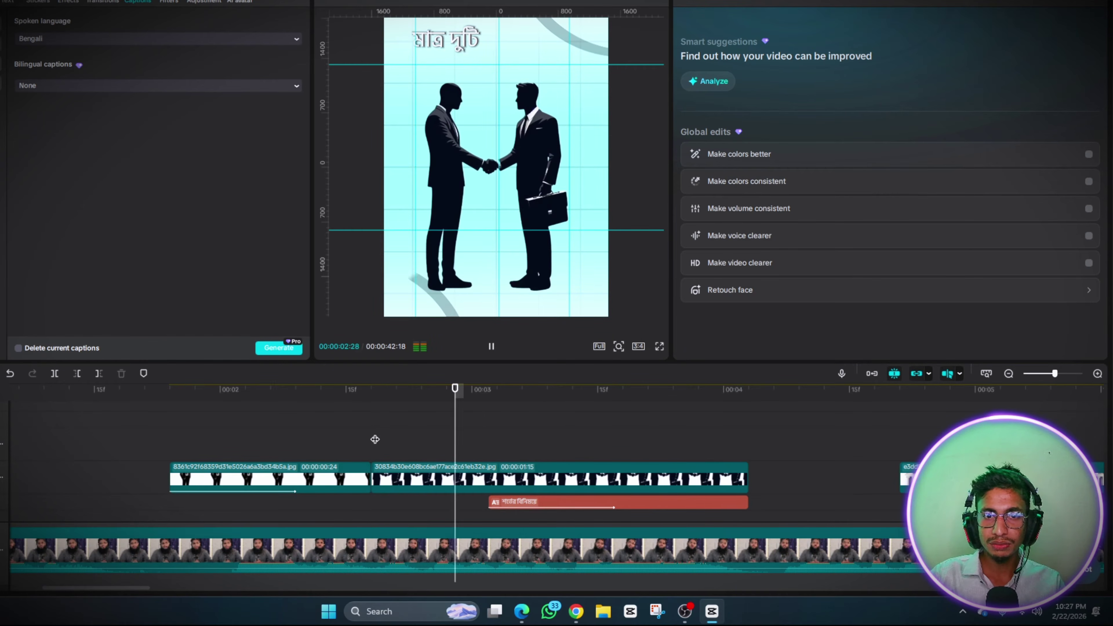
left_click(404, 437)
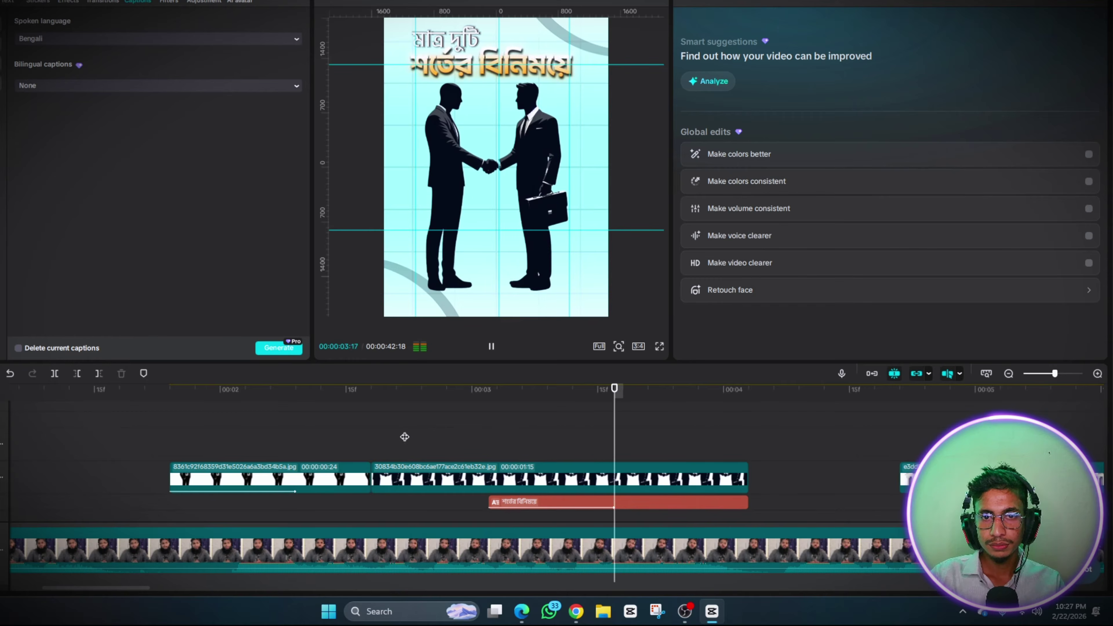
Play the stretch from the end of the handshake image into the bank image to examine the next scene
left_click_drag(738, 442, 591, 451)
key("space")
left_click(604, 448)
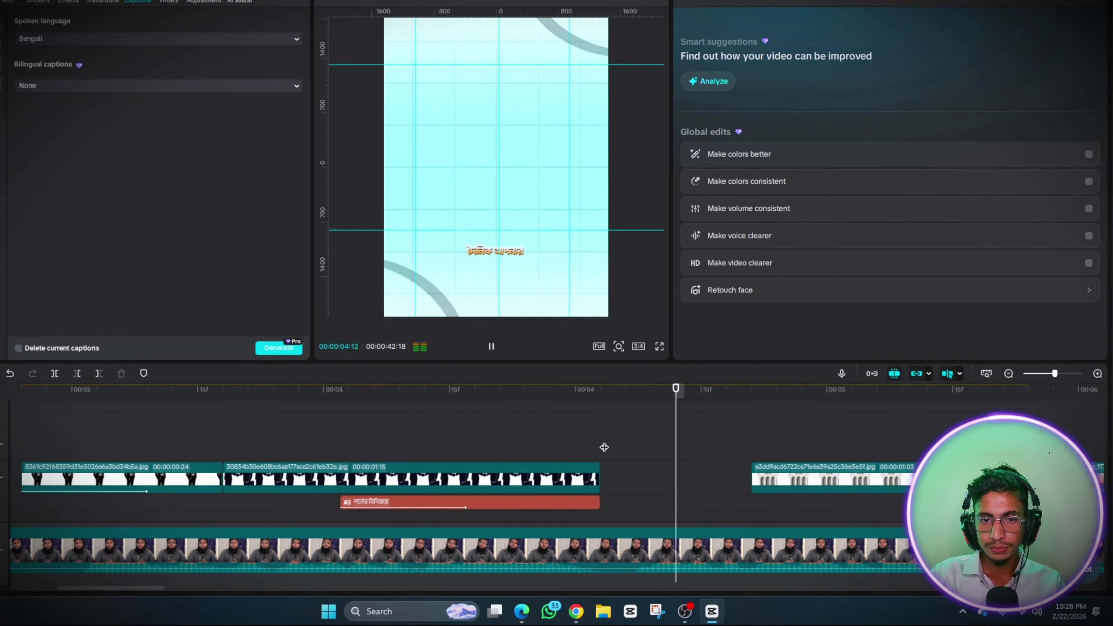
left_click(459, 428)
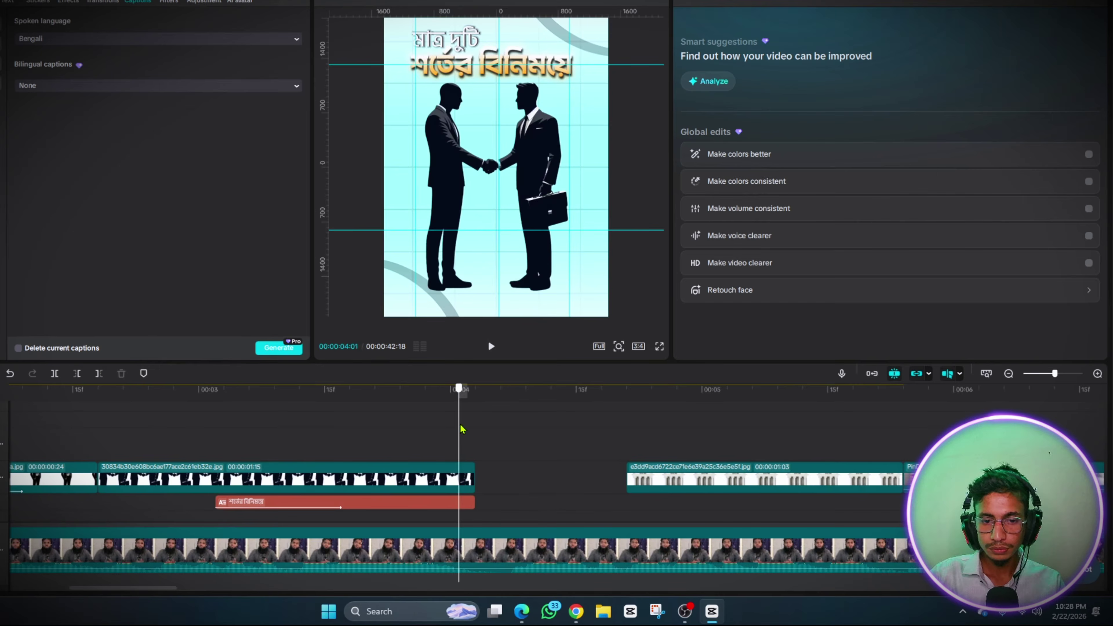
left_click(481, 428)
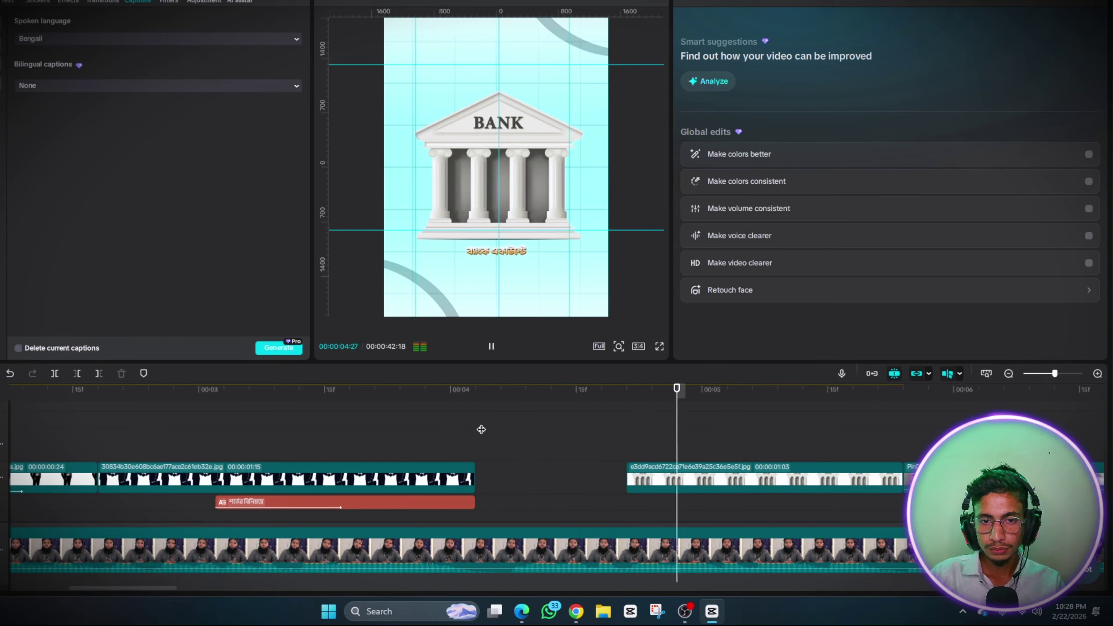
Extend the start of the "দৈনিক আপনার" caption back to the preceding caption's end and place it enlarged near the middle of the frame
left_click(481, 429)
key("space")
left_click(559, 429)
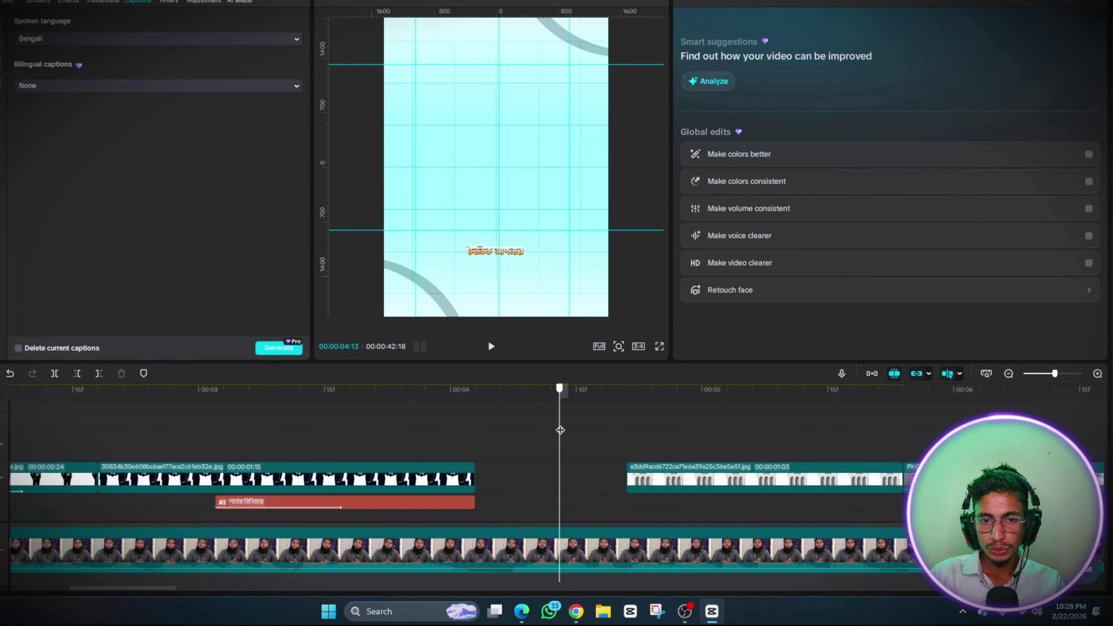
scroll(552, 434, "down", 2)
scroll(553, 437, "up", 2)
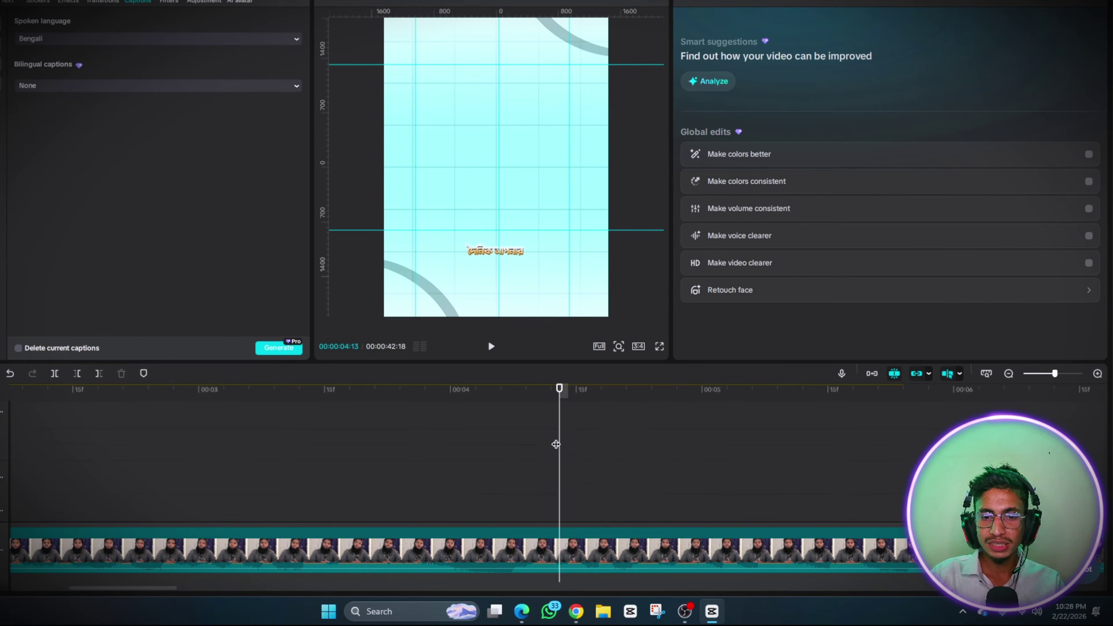
scroll(566, 450, "up", 2)
left_click(556, 460)
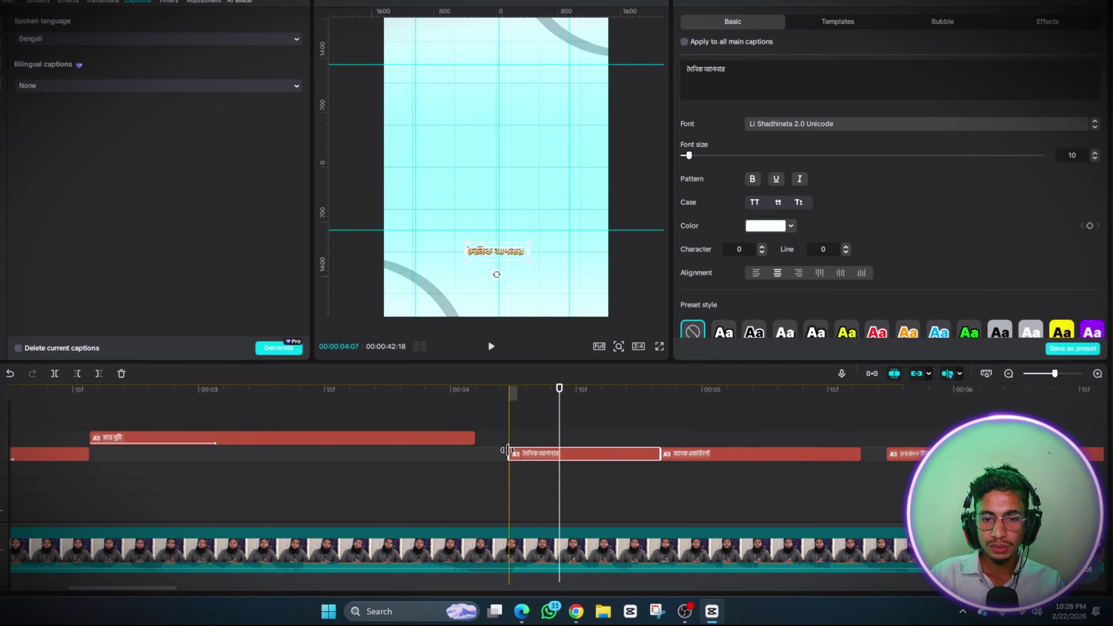
left_click_drag(510, 454, 474, 454)
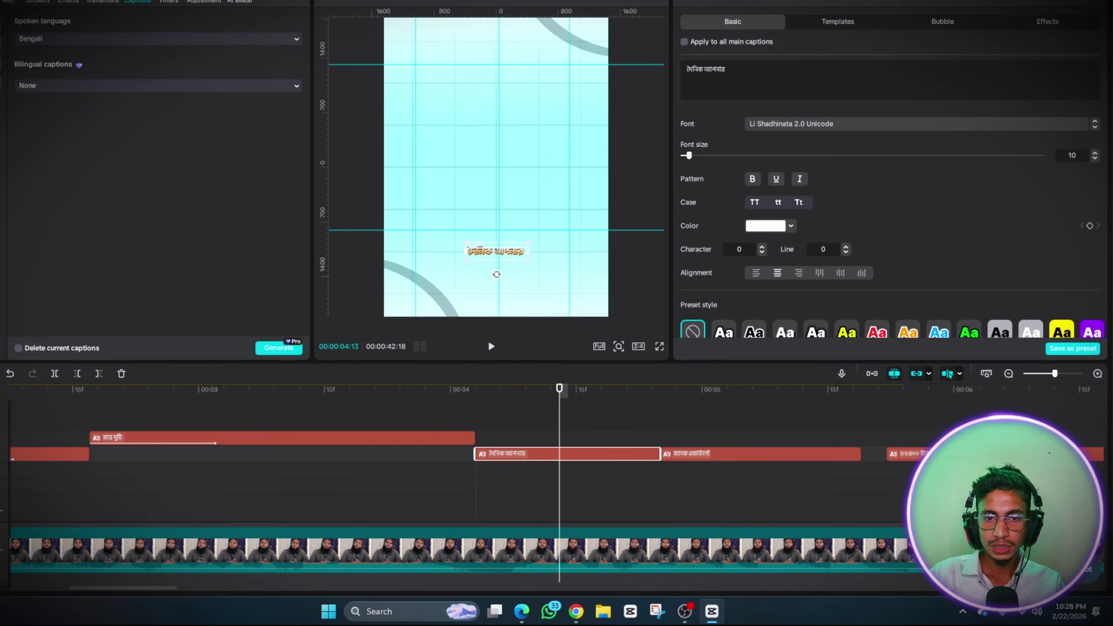
left_click_drag(530, 262, 611, 308)
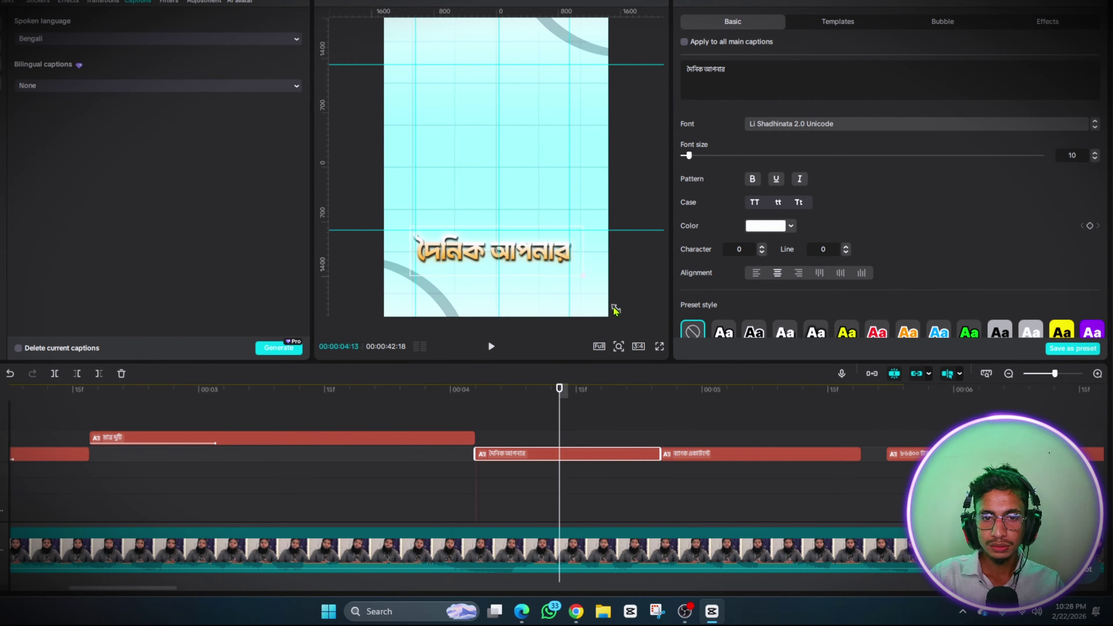
left_click_drag(544, 266, 547, 176)
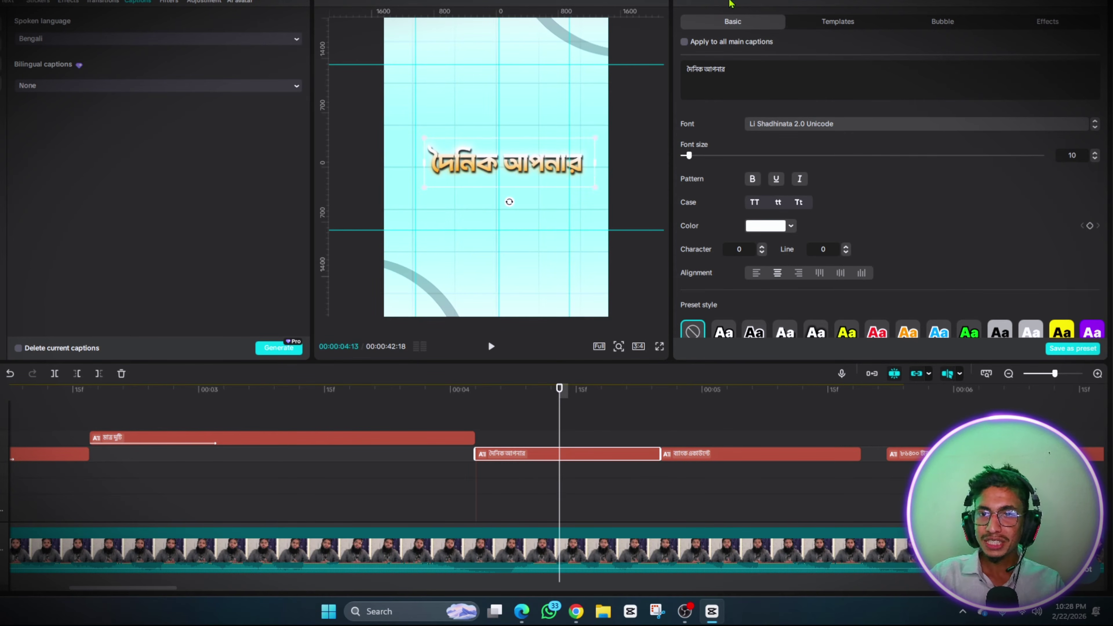
Split the "দৈনিক আপনার" caption after its first word and stretch "দৈনিক" on the upper track to the end of "আপনার"
left_click(719, 70)
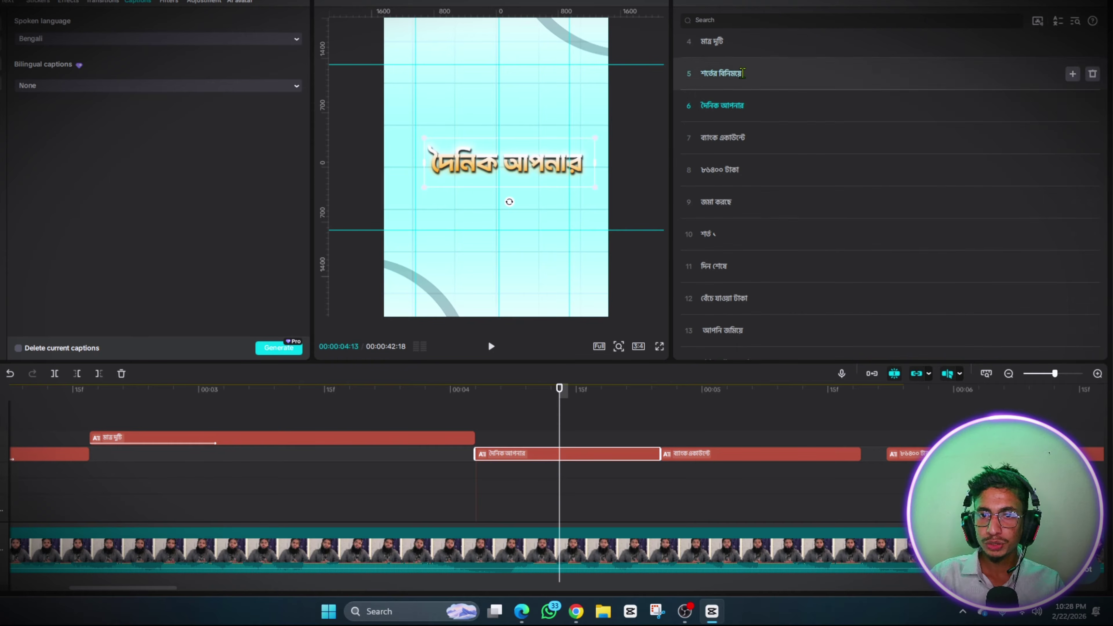
left_click(723, 106)
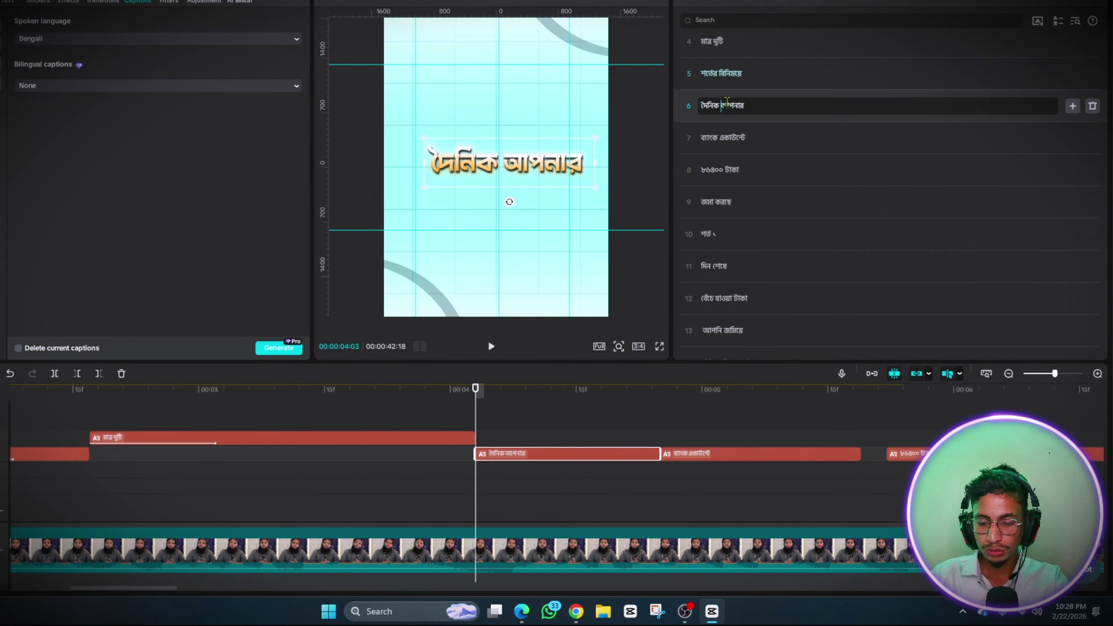
key("Return")
left_click_drag(521, 458, 660, 439)
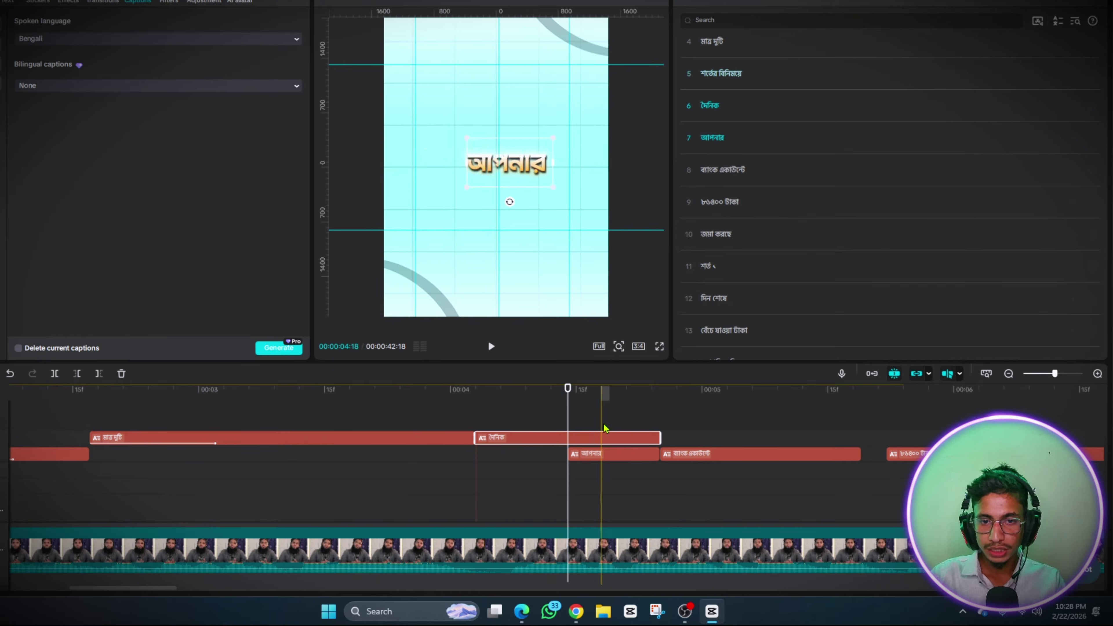
Enlarge the "দৈনিক" caption and move it to the upper part of the frame
left_click(521, 437)
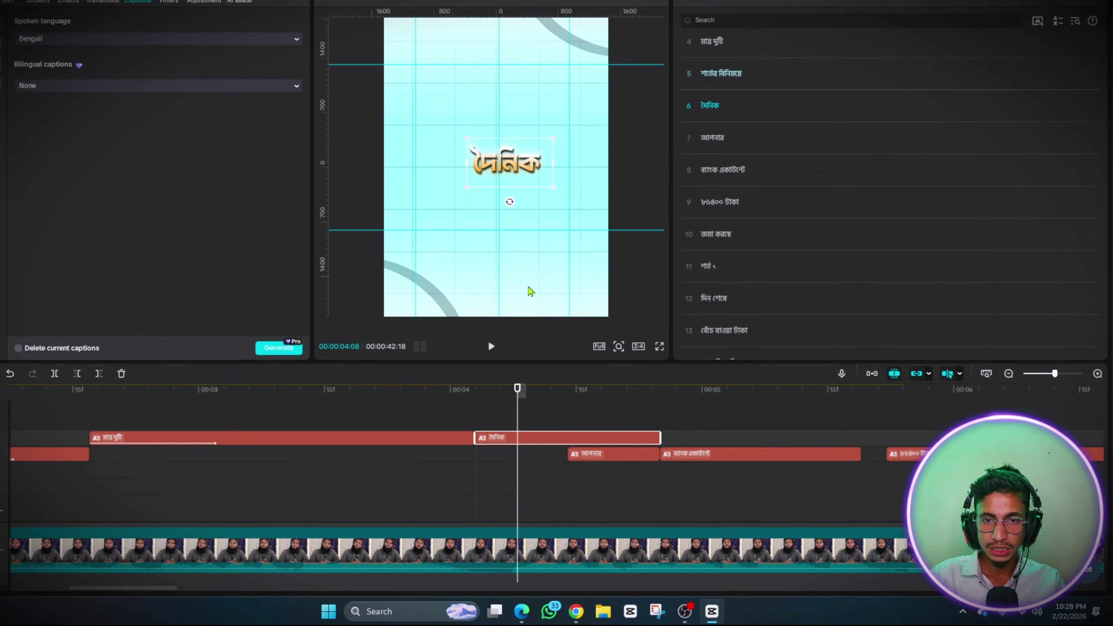
left_click_drag(551, 193, 607, 237)
left_click_drag(544, 151, 540, 83)
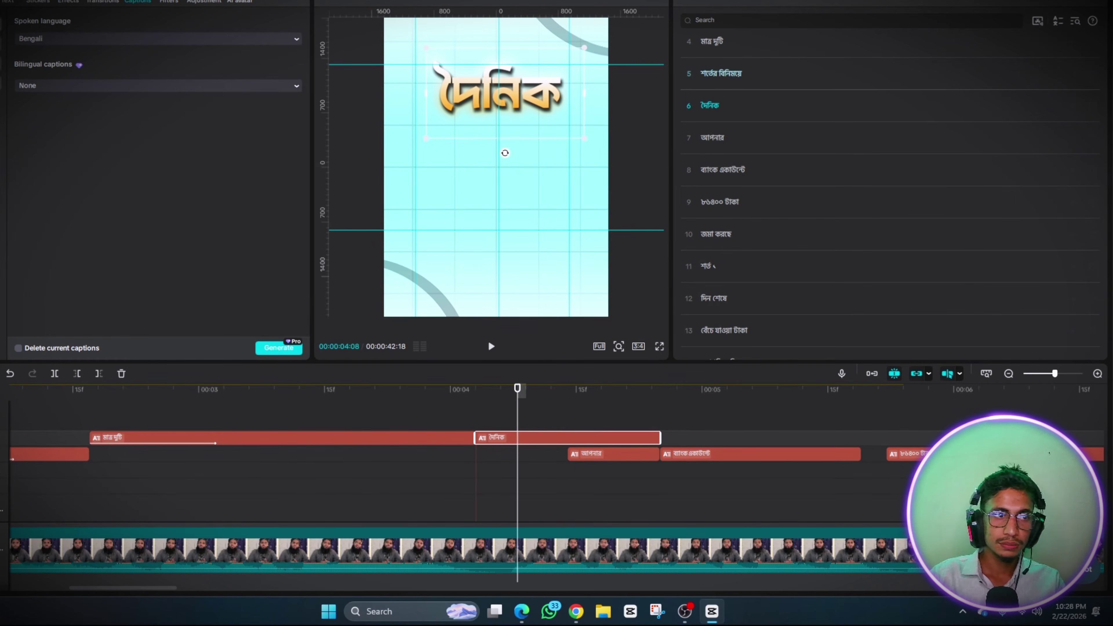
Add the pointing-hand image above the "দৈনিক" caption for the caption's full duration and remove its background with Auto removal
left_click_drag(51, 200, 480, 419)
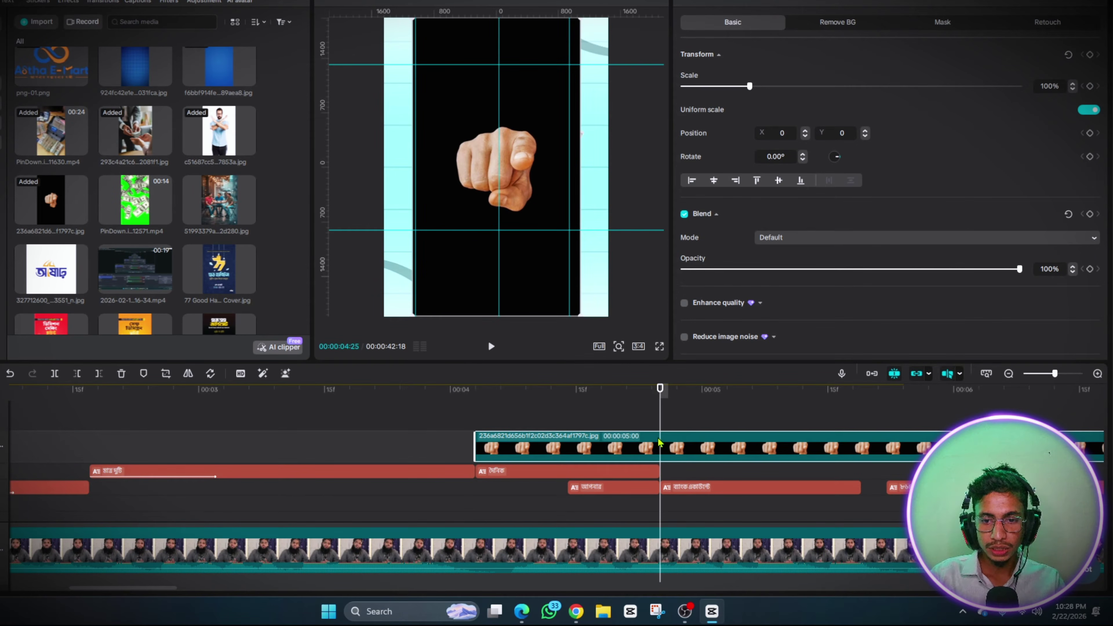
key("w")
left_click(828, 30)
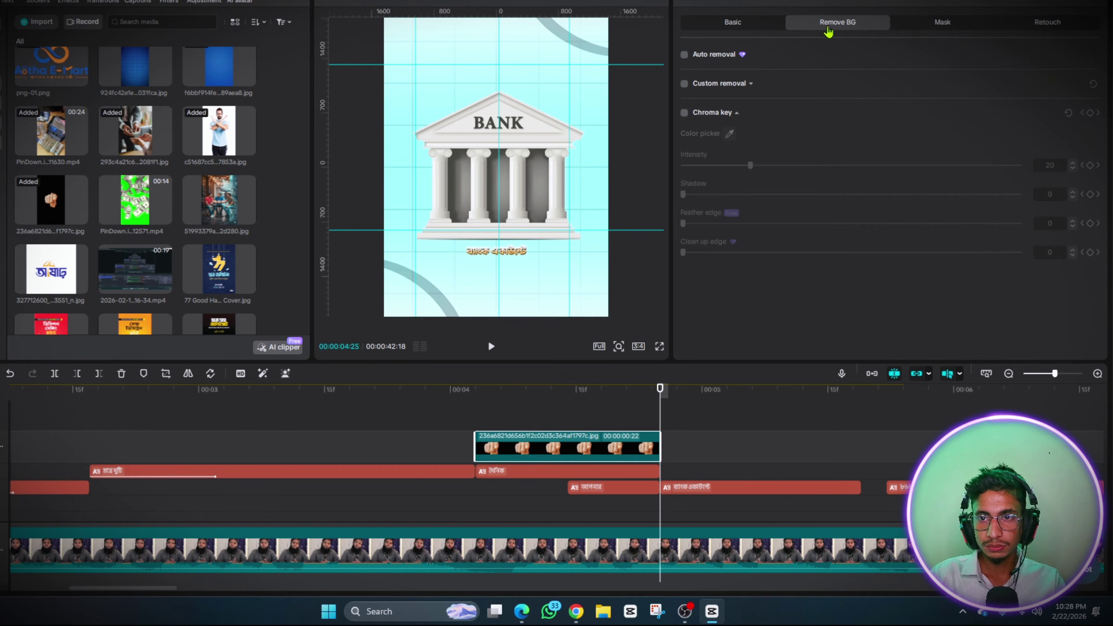
left_click(685, 56)
left_click(596, 406)
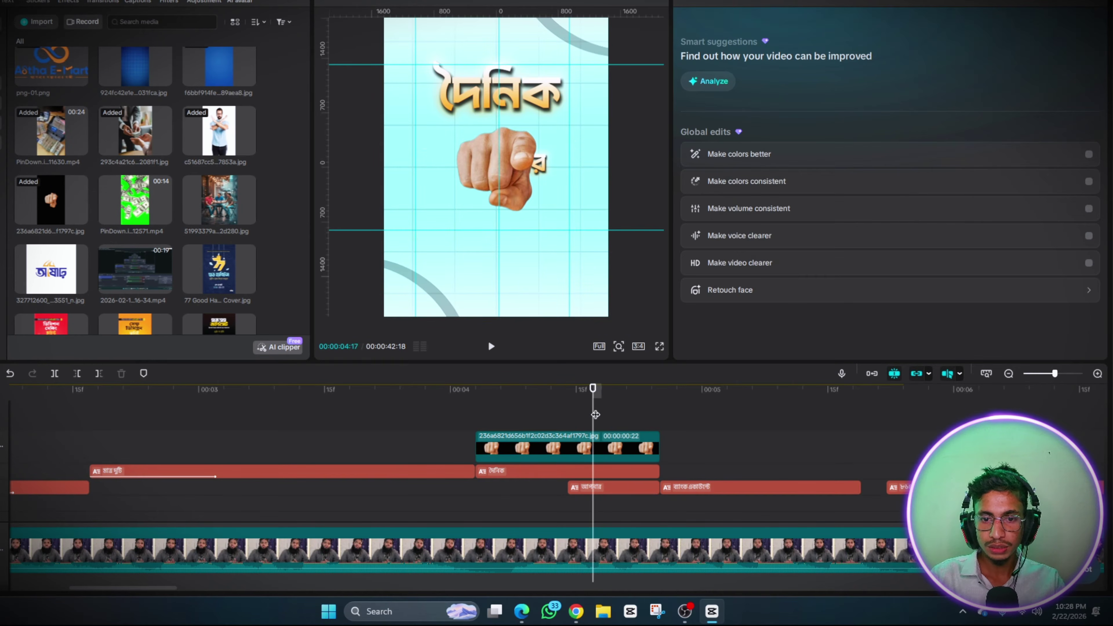
Keyframe the hand image to grow from 46% scale and 12% opacity at its start to 126% scale, Y -155 and 100% opacity at 00:00:04:09
left_click(476, 440)
left_click(498, 448)
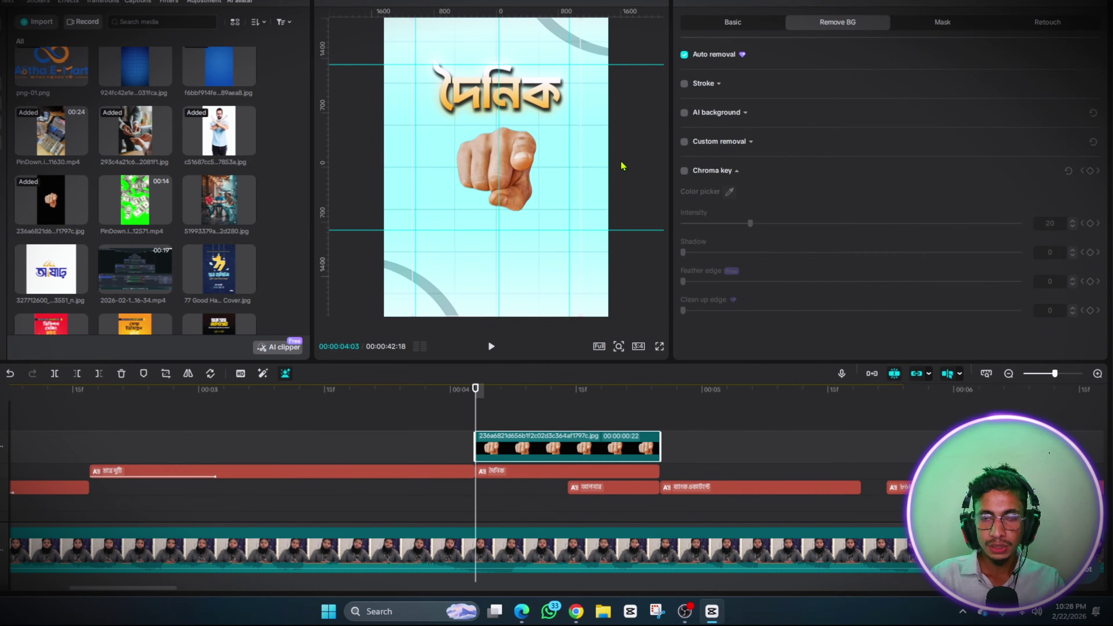
left_click(727, 24)
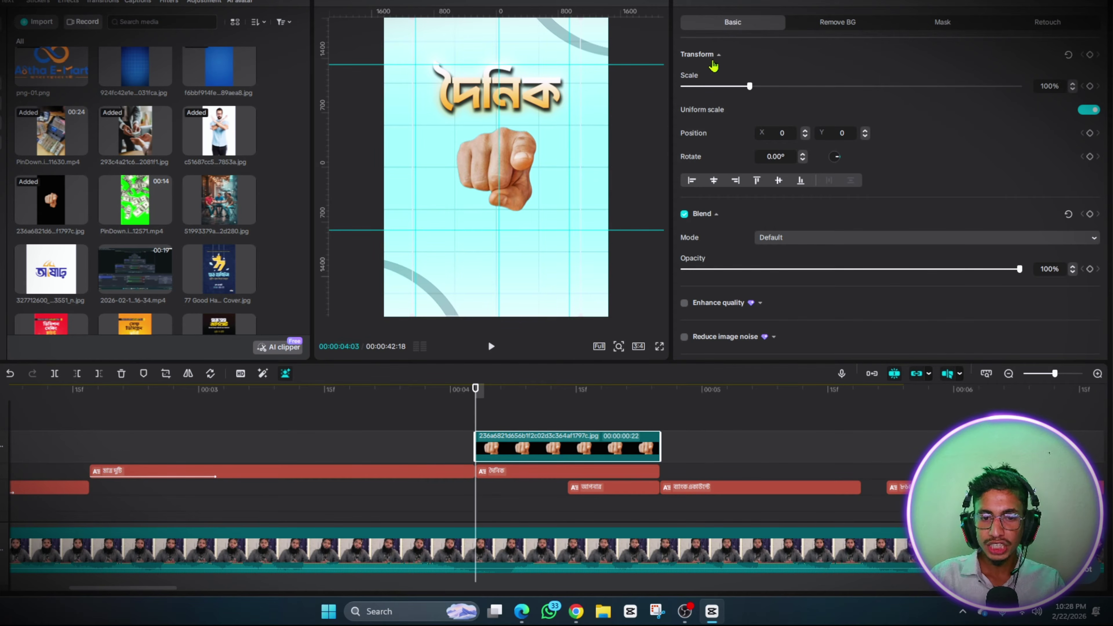
left_click_drag(477, 413, 530, 418)
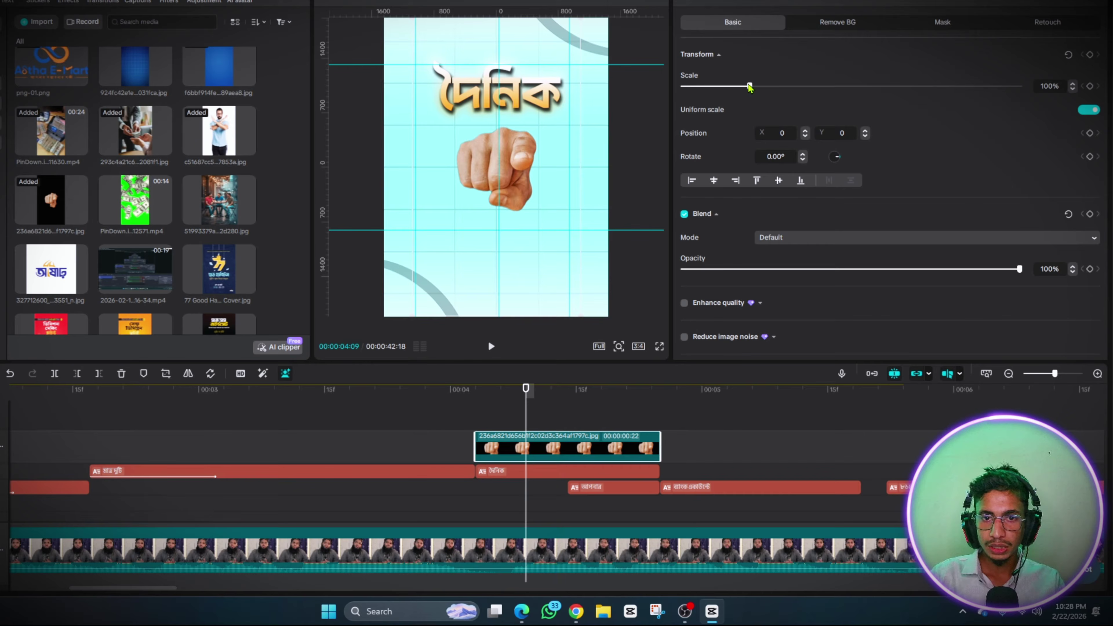
left_click_drag(750, 86, 766, 90)
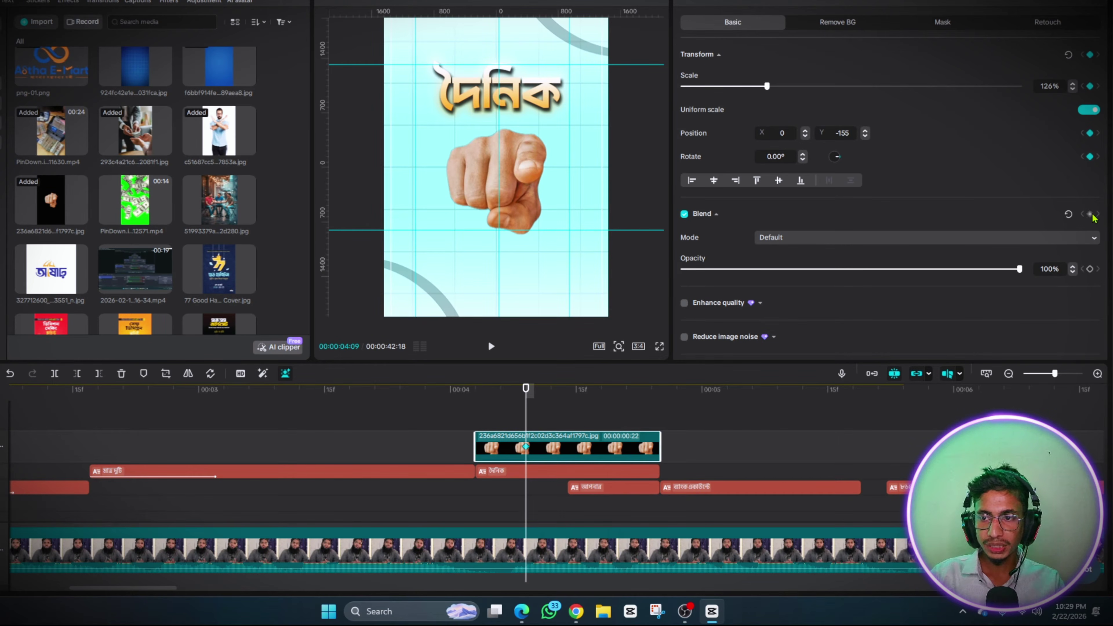
left_click(476, 473)
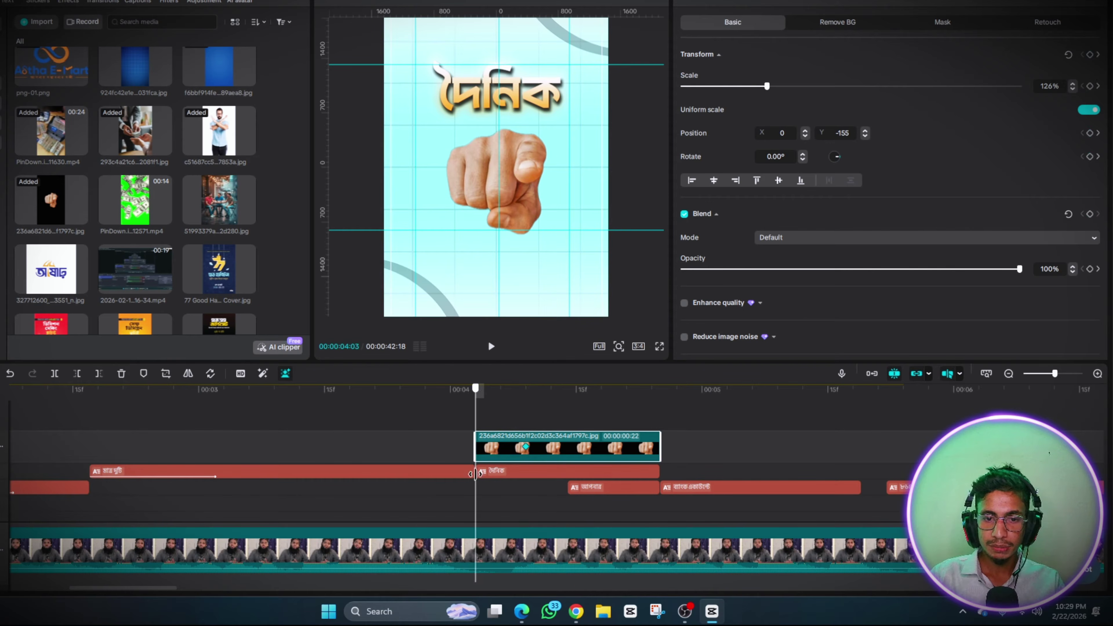
left_click_drag(749, 269, 716, 270)
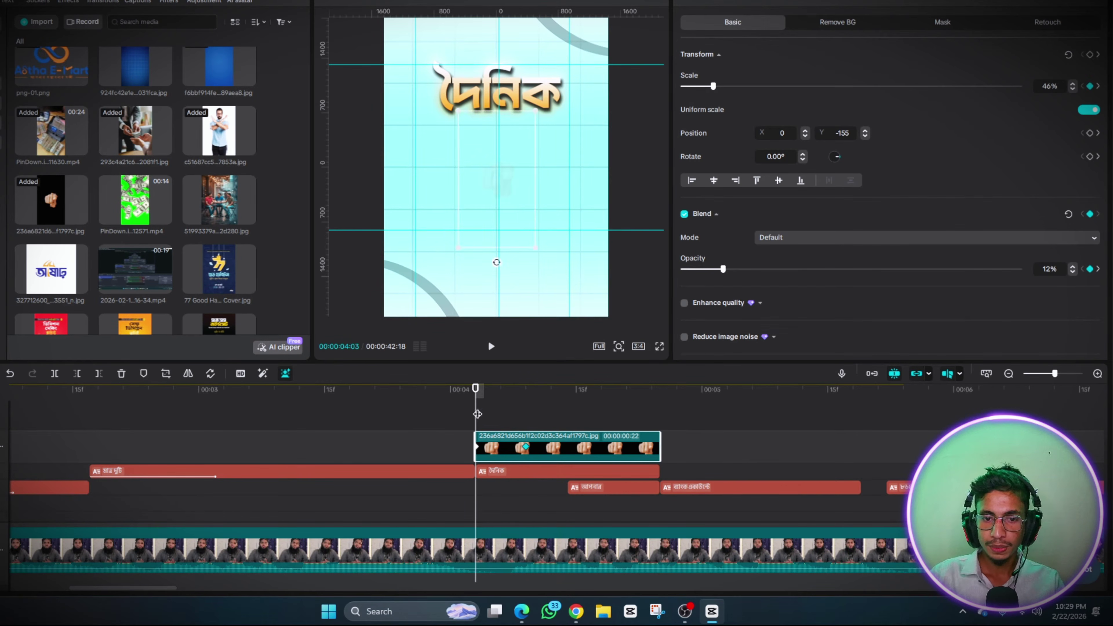
Apply the Cubic Out preset curve to the hand image's keyframes and play the animation from the clip's start
left_click(522, 417)
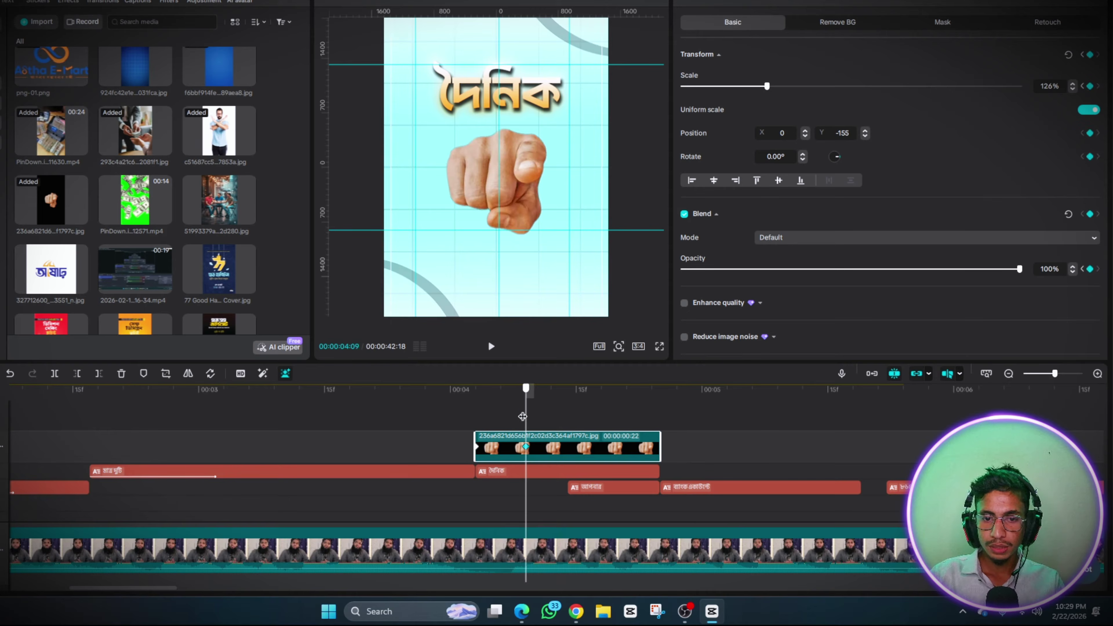
right_click(528, 449)
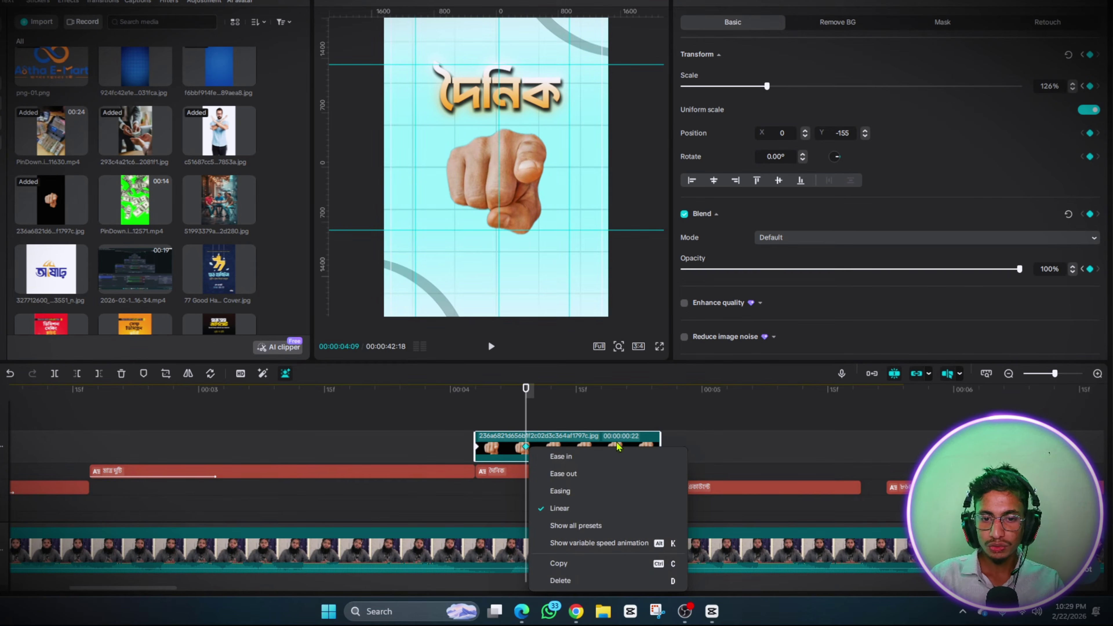
left_click(566, 528)
left_click(696, 494)
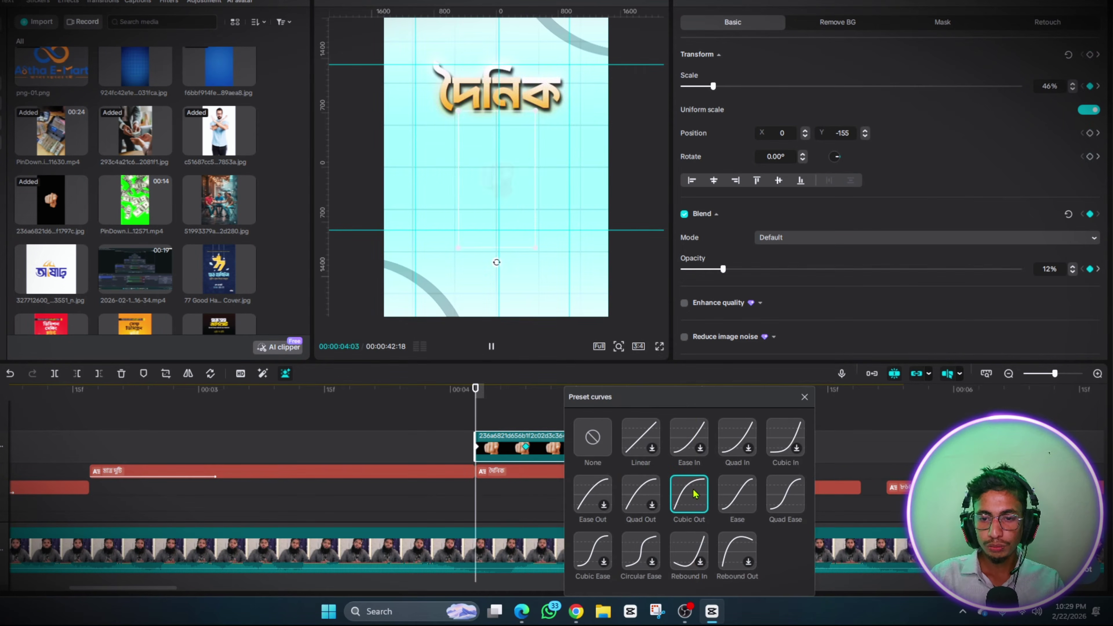
left_click(805, 397)
left_click(478, 425)
key("space")
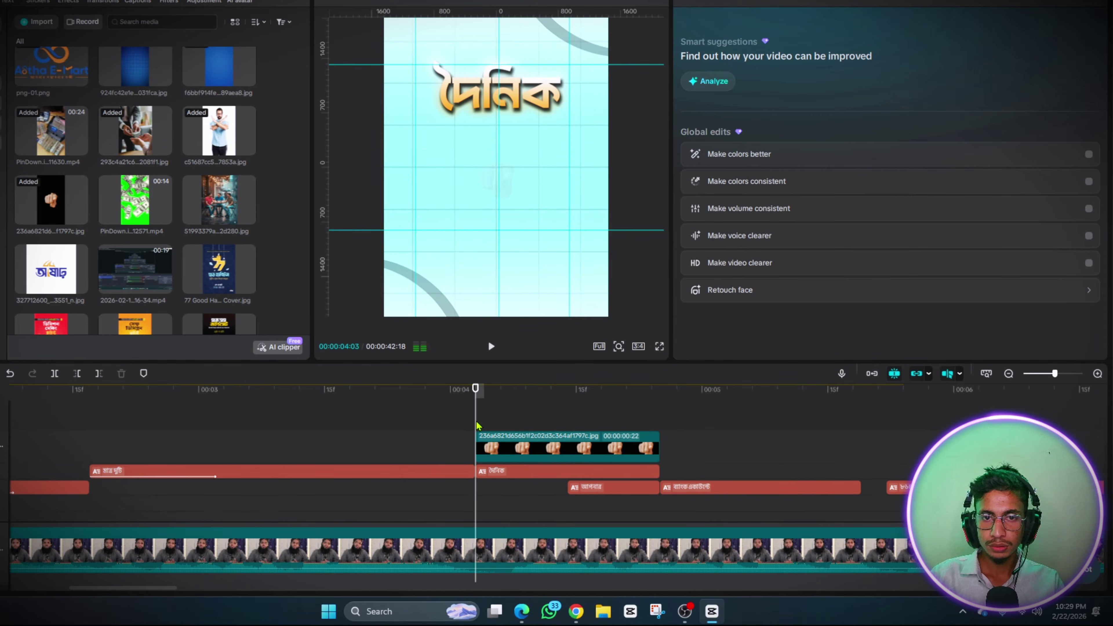
key("space")
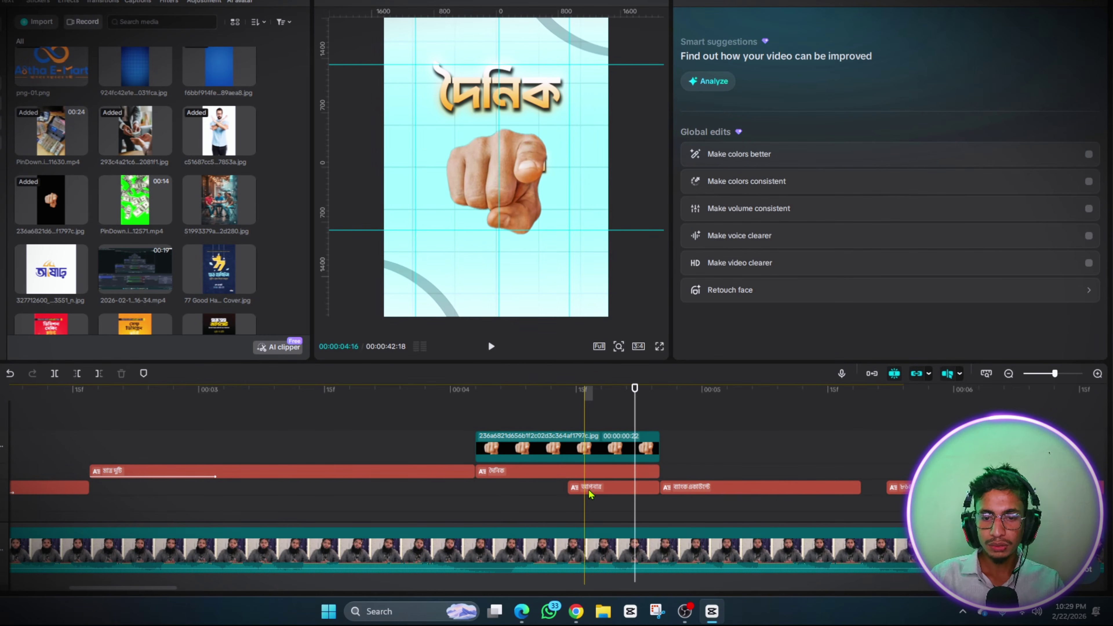
Enlarge the "আপনার" caption, place it below the hand, and play the segment from the hand clip's start
left_click(590, 490)
left_click_drag(545, 172, 542, 249)
left_click(512, 398)
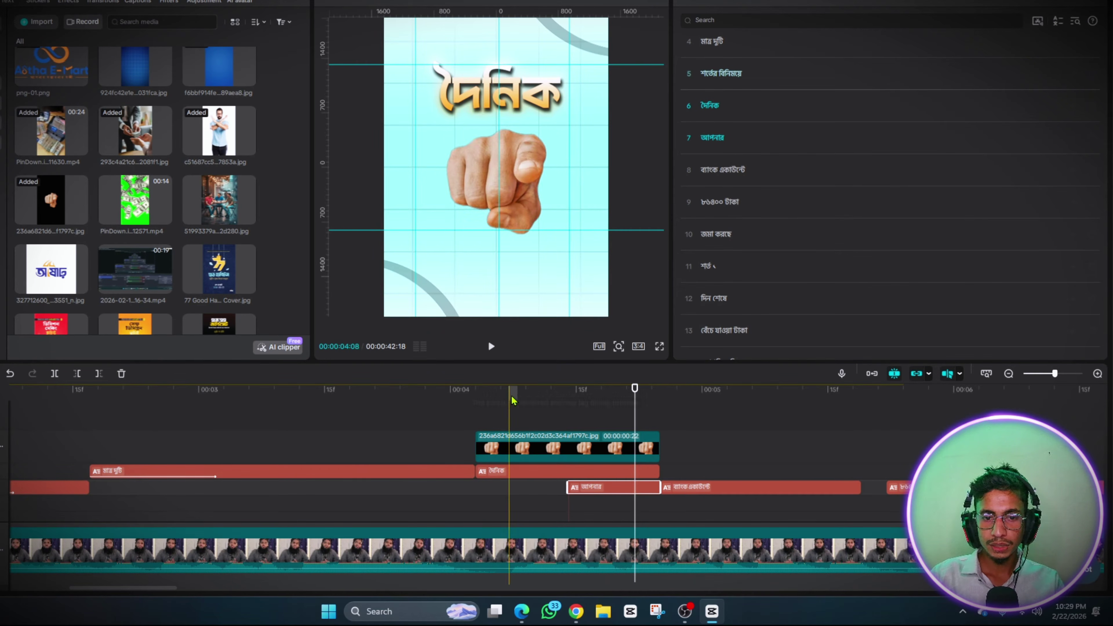
left_click(480, 422)
key("space")
left_click(480, 422)
key("space")
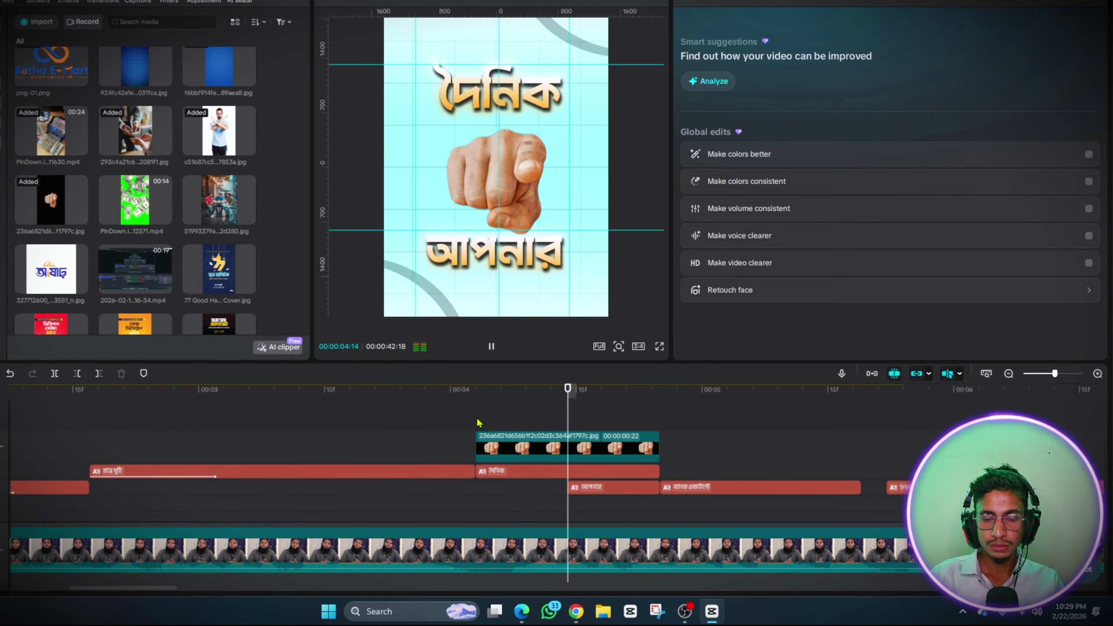
key("space")
Apply the horizontal Turn entrance animation to the "দৈনিক" caption
left_click(504, 472)
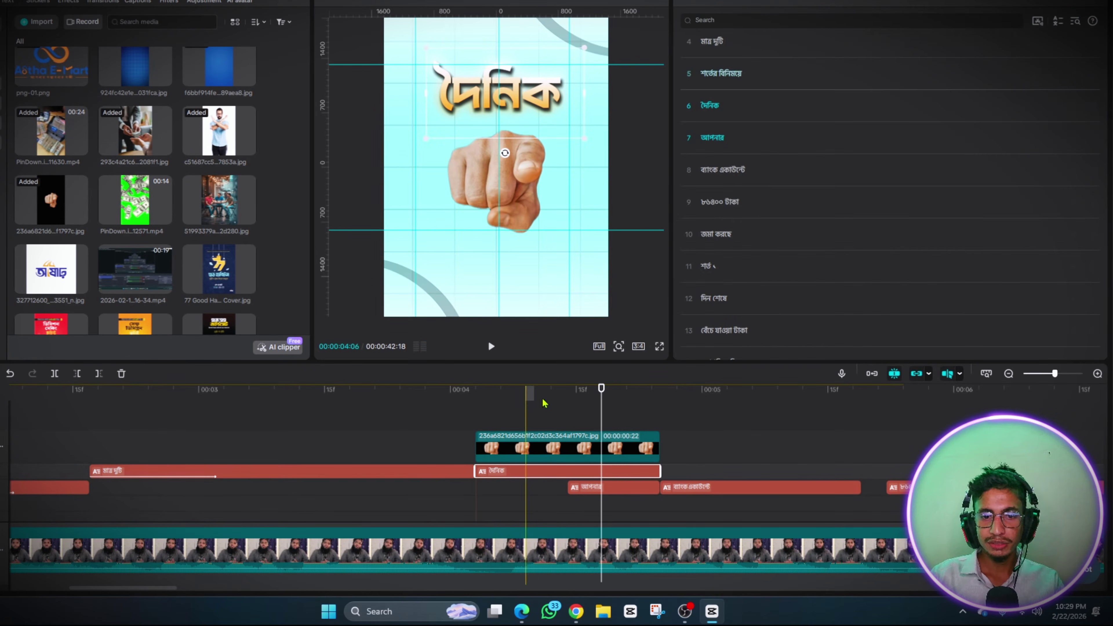
left_click(767, 3)
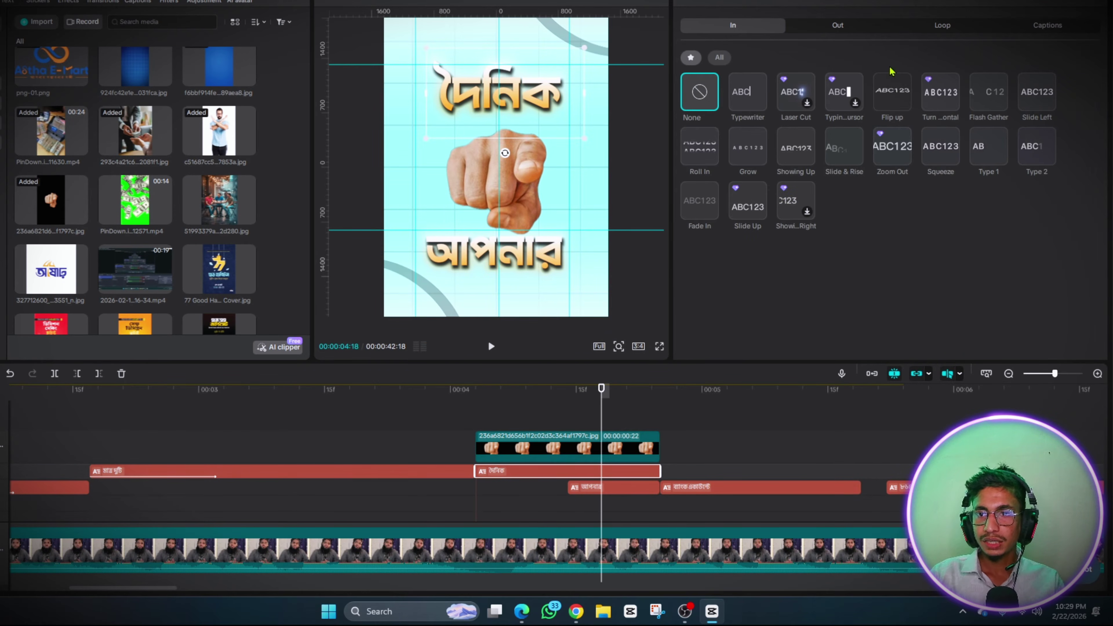
left_click(940, 94)
Extend the start of the "আপনার" caption back to 00:00:04:11 and give it the Squeeze entrance animation
left_click(571, 487)
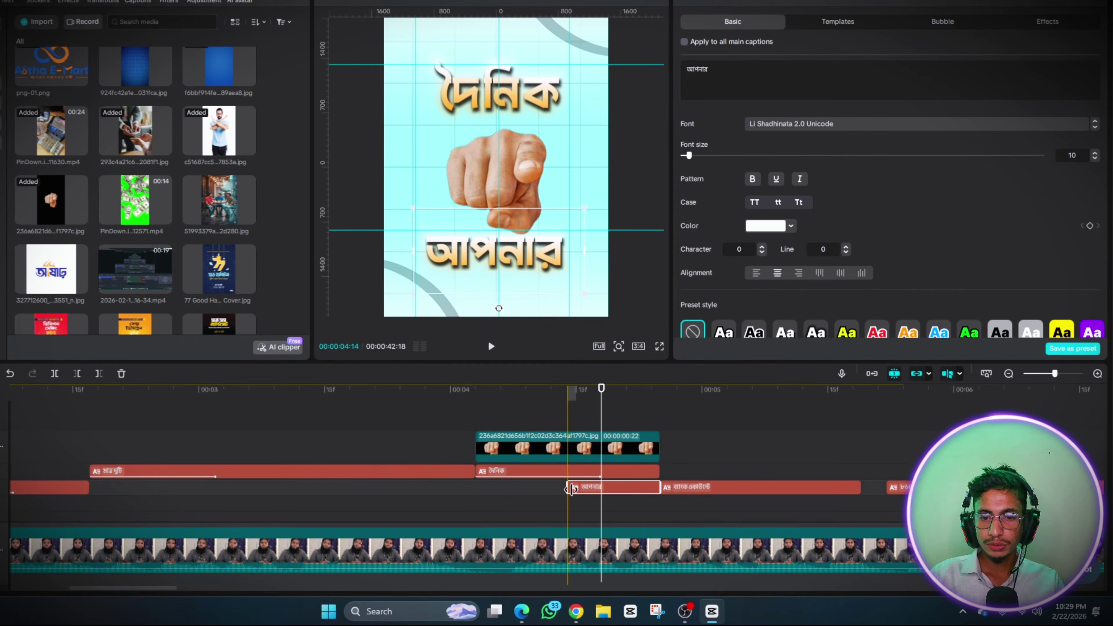
left_click_drag(571, 488, 543, 493)
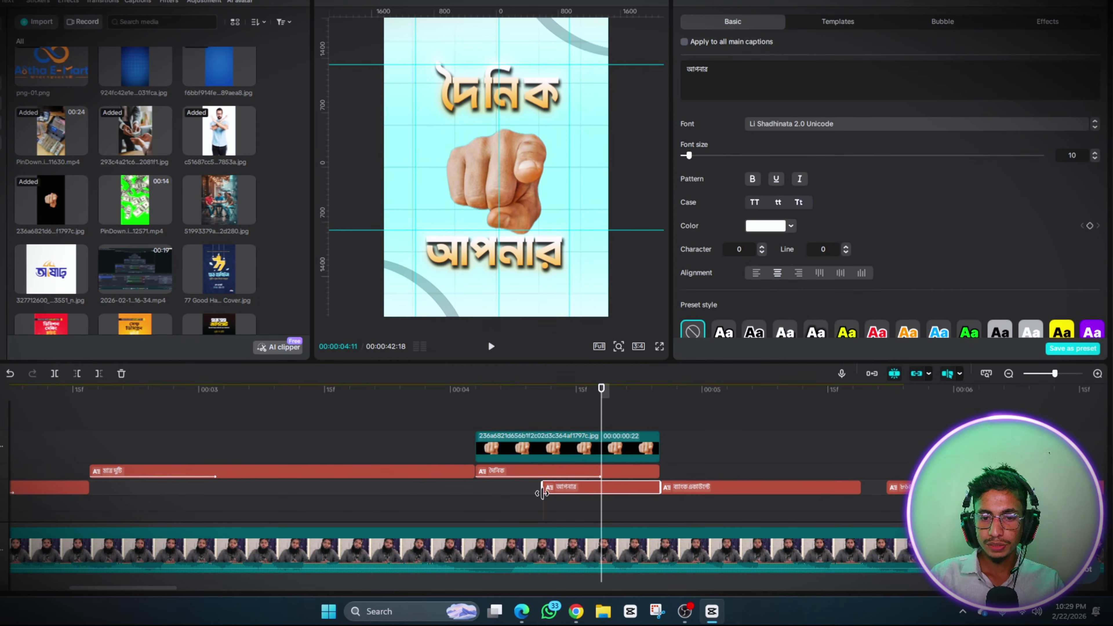
left_click(780, 3)
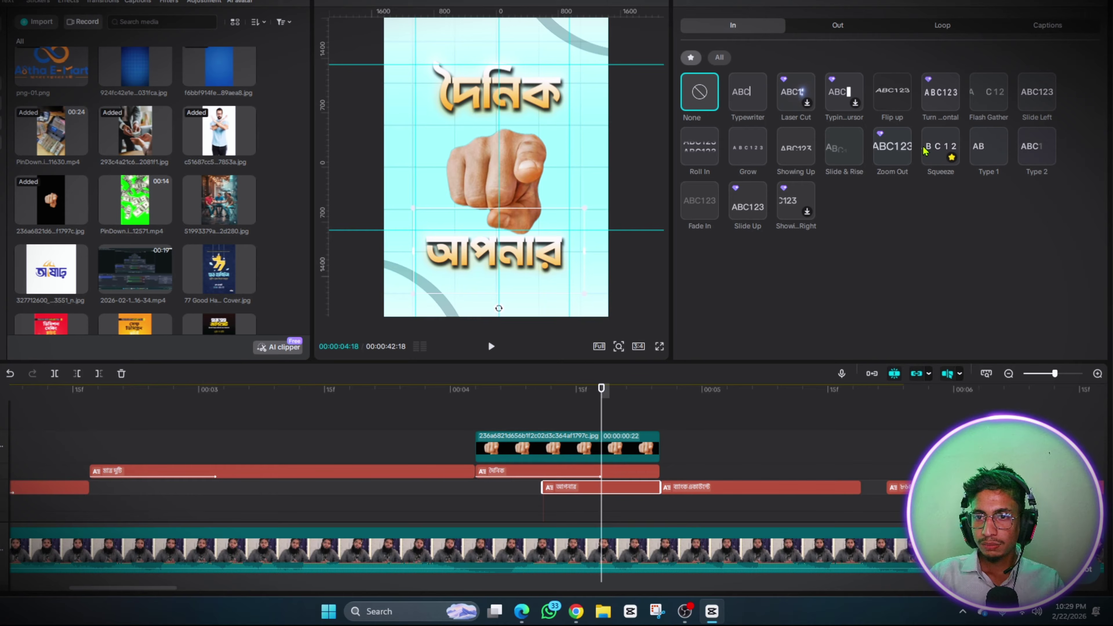
left_click(940, 150)
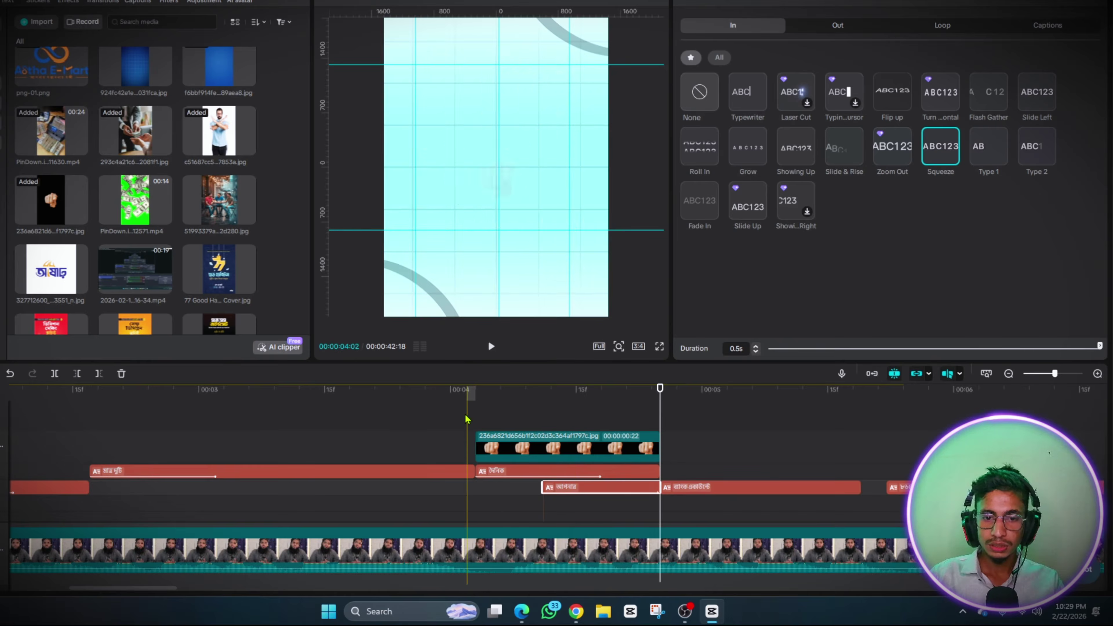
Play back the hand and caption segment from 00:00:04:03 to check its entrance animations
left_click(479, 419)
key("space")
left_click(478, 419)
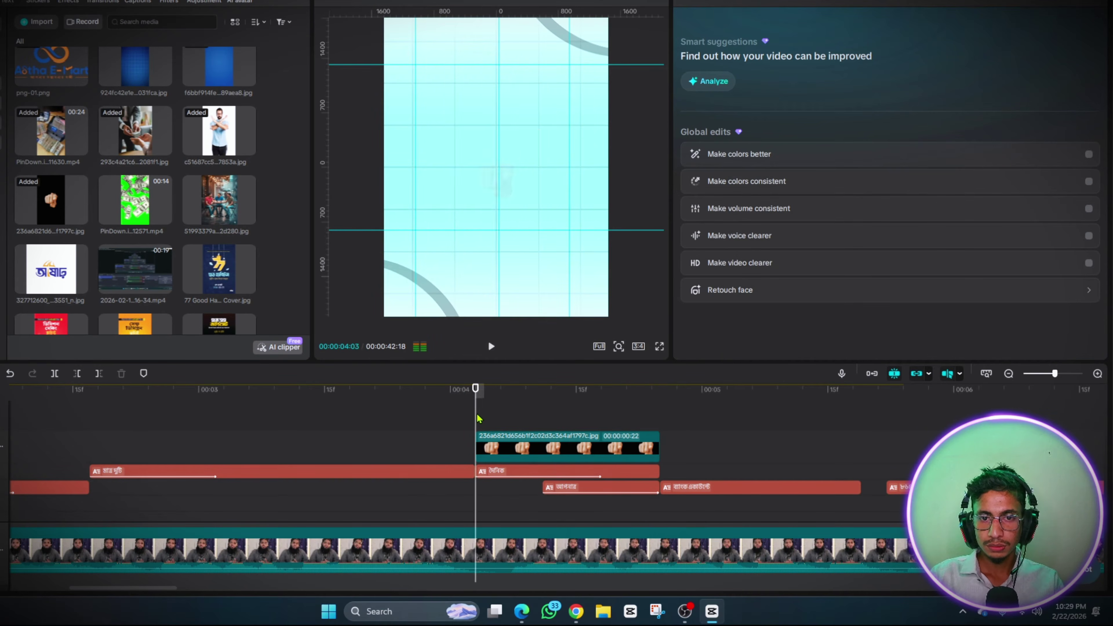
key("space")
left_click(493, 421)
key("space")
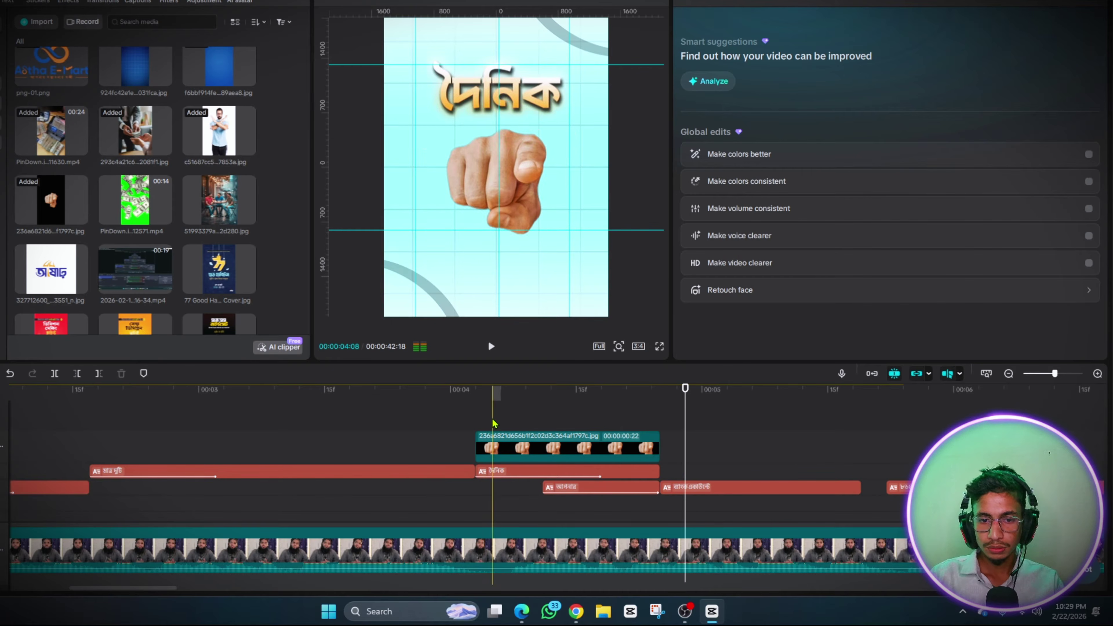
Replay the hand segment from 00:00:04:03 to check where the hand overlaps the bank image
left_click(492, 423)
left_click(460, 425)
key("space")
left_click(459, 426)
key("space")
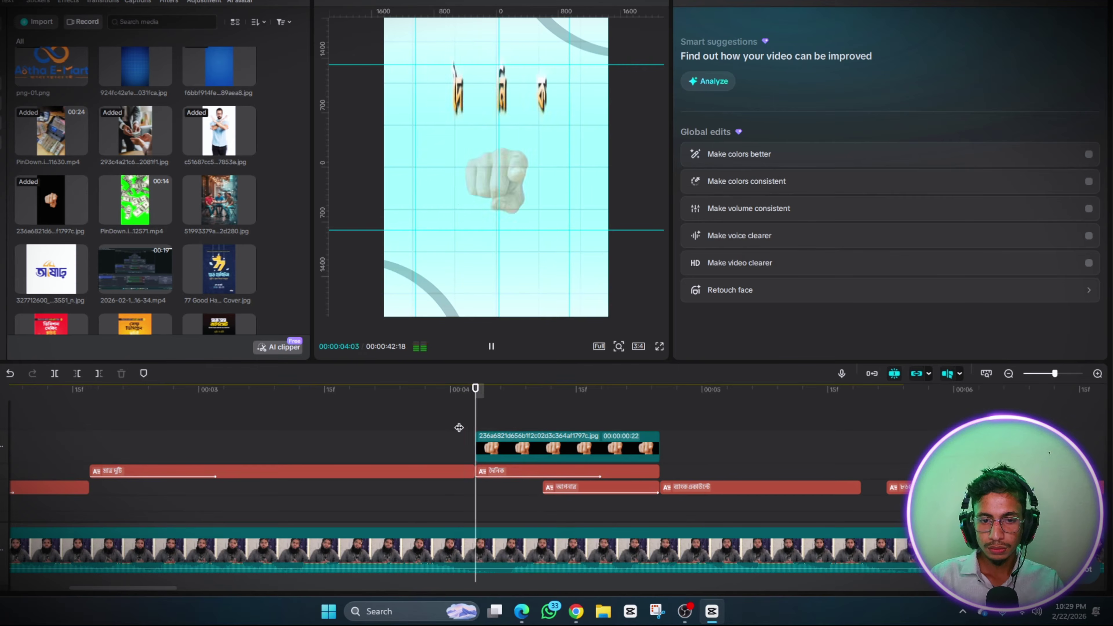
left_click(619, 421)
left_click(640, 420)
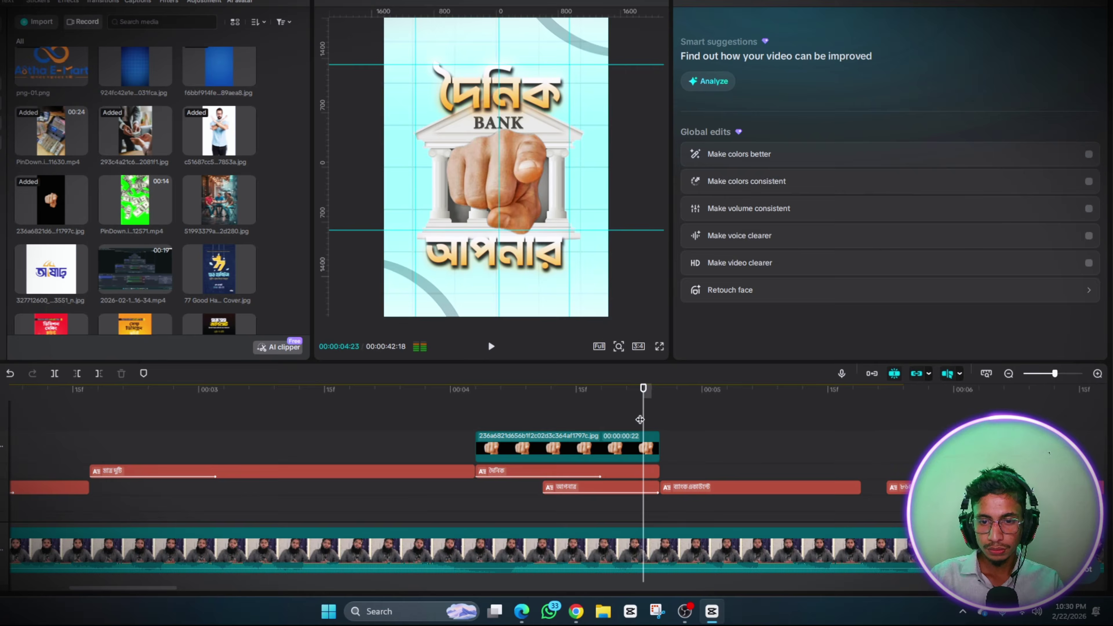
Trim the ends of the hand clip and the "দৈনিক" and "আপনার" captions to 00:00:04:21
key("space")
left_click(629, 421)
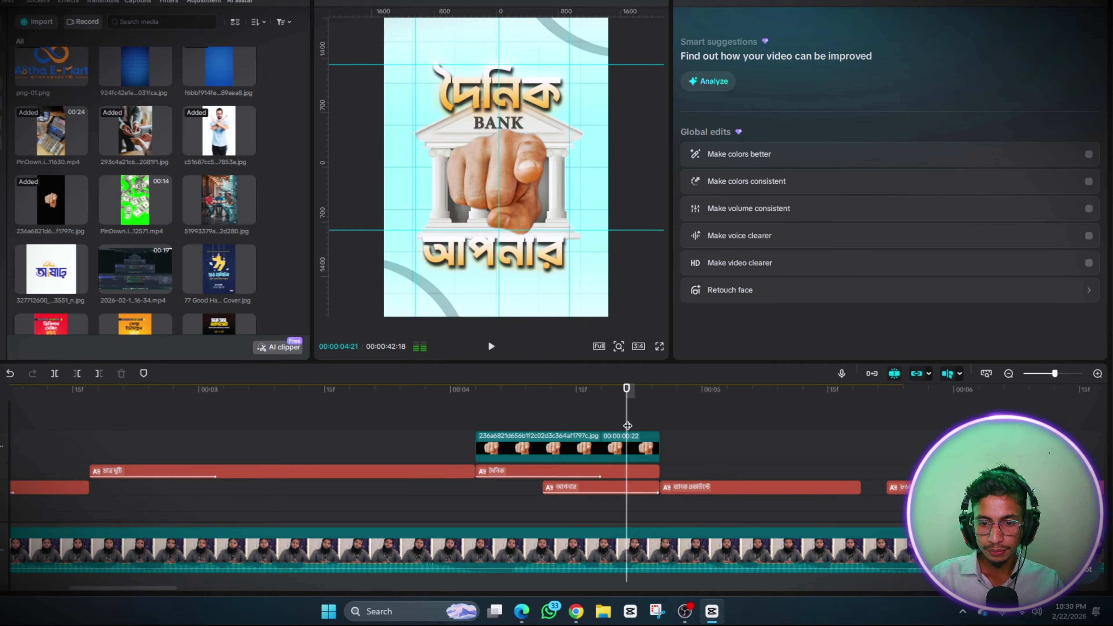
key("space")
left_click(607, 428)
key("space")
left_click(627, 433)
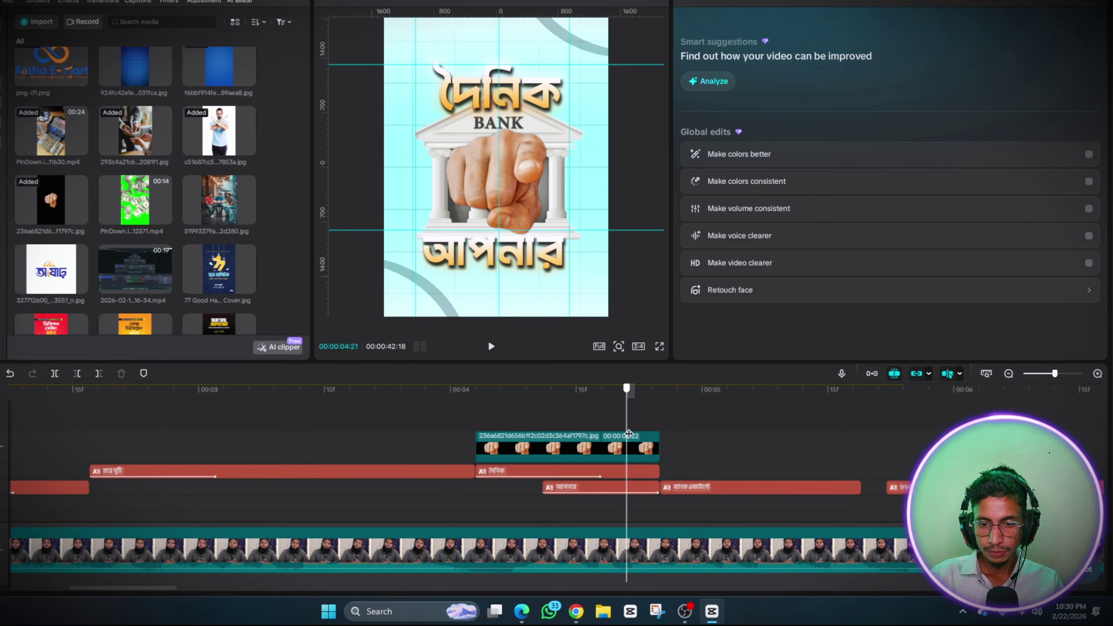
left_click_drag(663, 434, 628, 456)
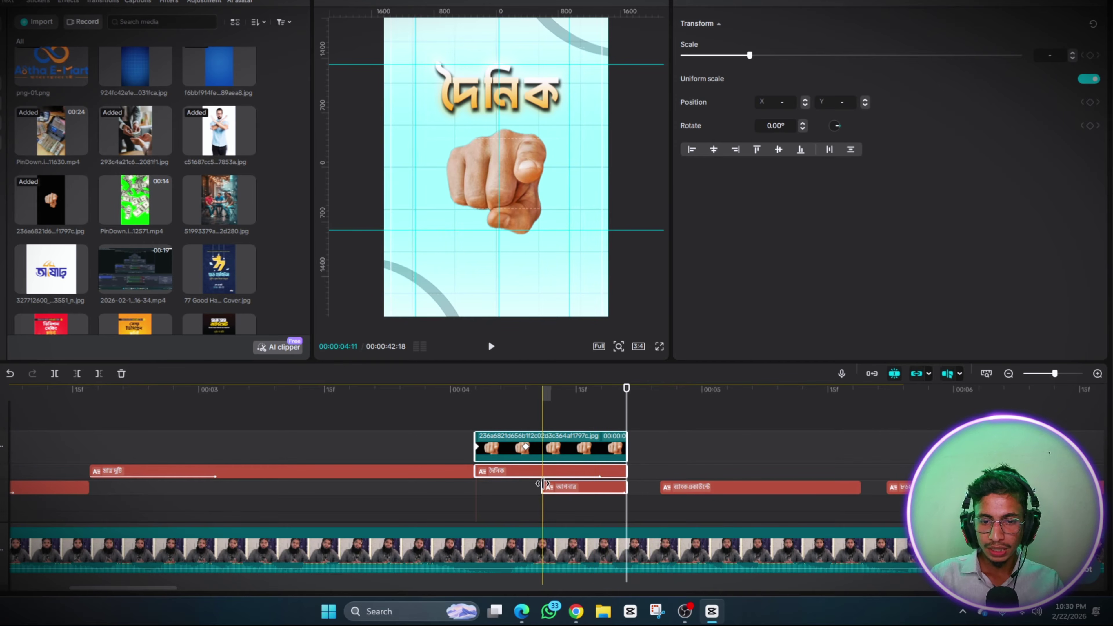
Start the "আপনার" caption about four frames earlier and shorten its Squeeze entrance animation to 0.2 s
left_click(554, 491)
left_click(540, 488)
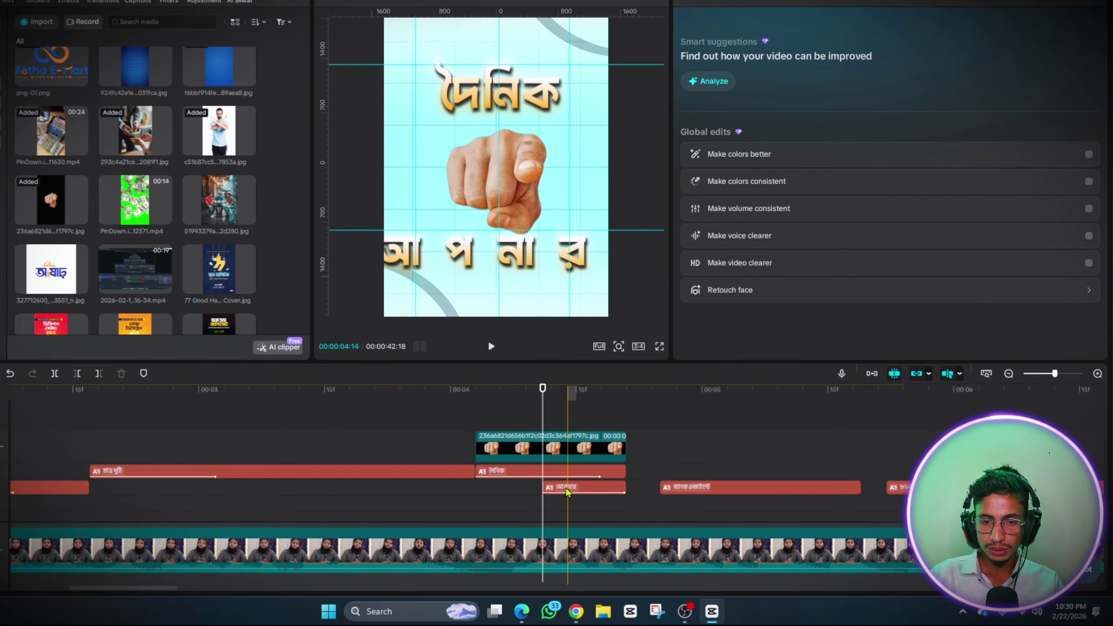
left_click(546, 488)
left_click_drag(544, 487, 513, 490)
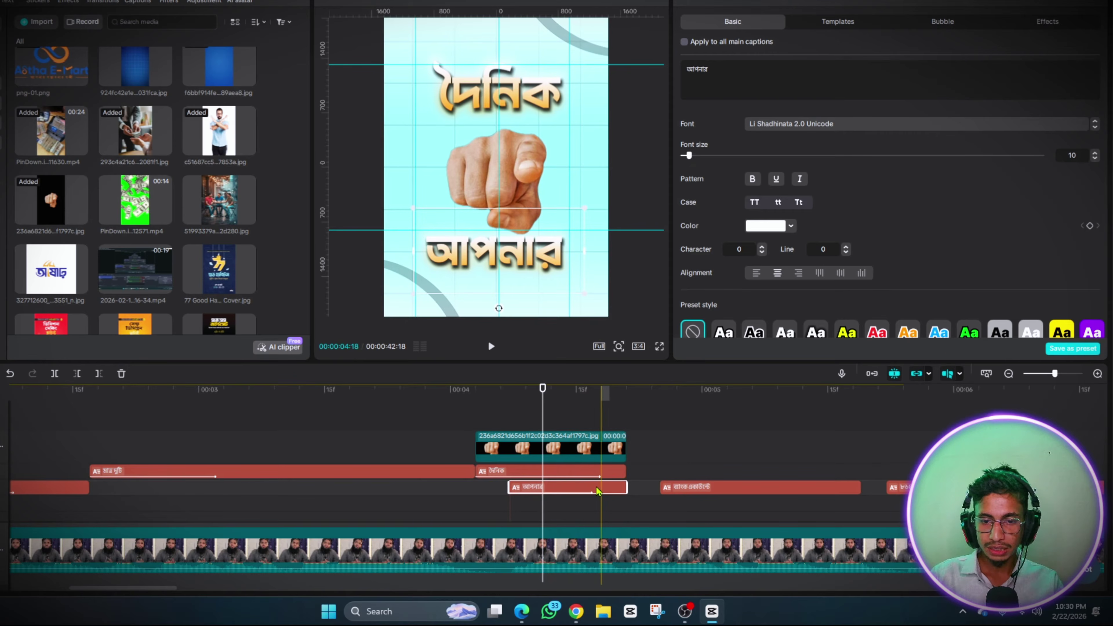
left_click(776, 2)
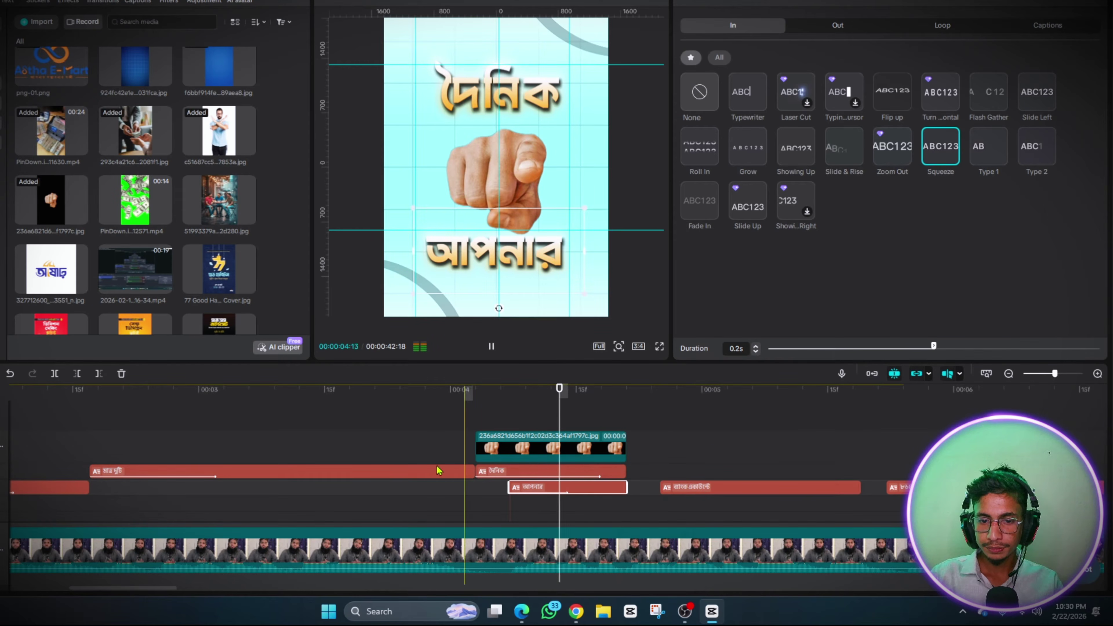
left_click(475, 420)
key("space")
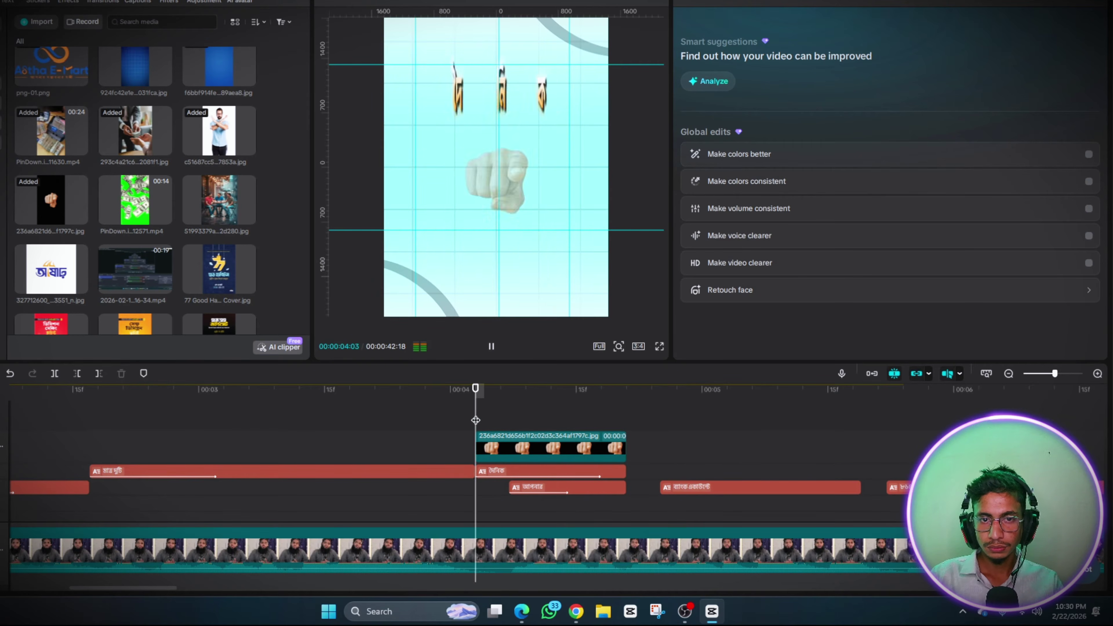
Raise the bank image to Y 298 and apply the Slide Down entrance animation to it
left_click(628, 426)
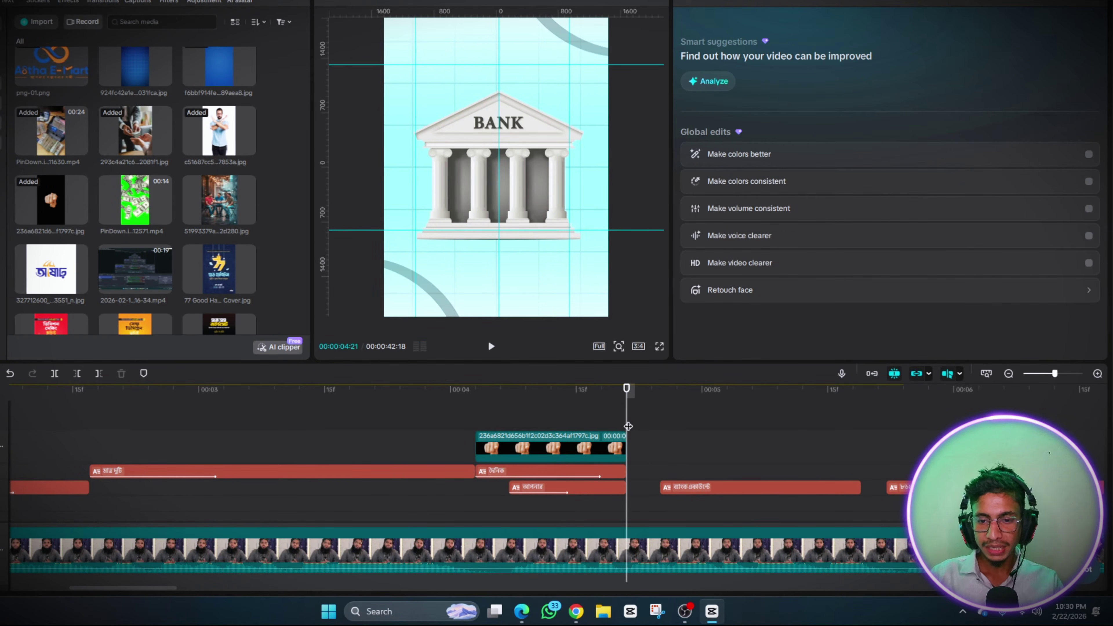
scroll(628, 426, "down", 3)
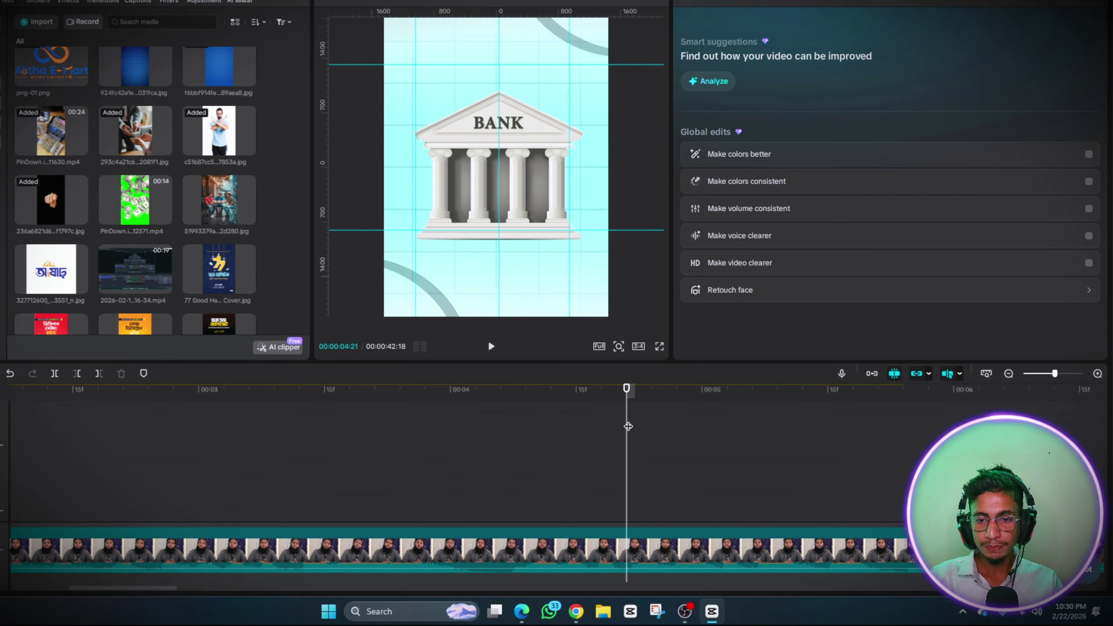
scroll(629, 426, "up", 3)
scroll(629, 426, "down", 1)
left_click(529, 206)
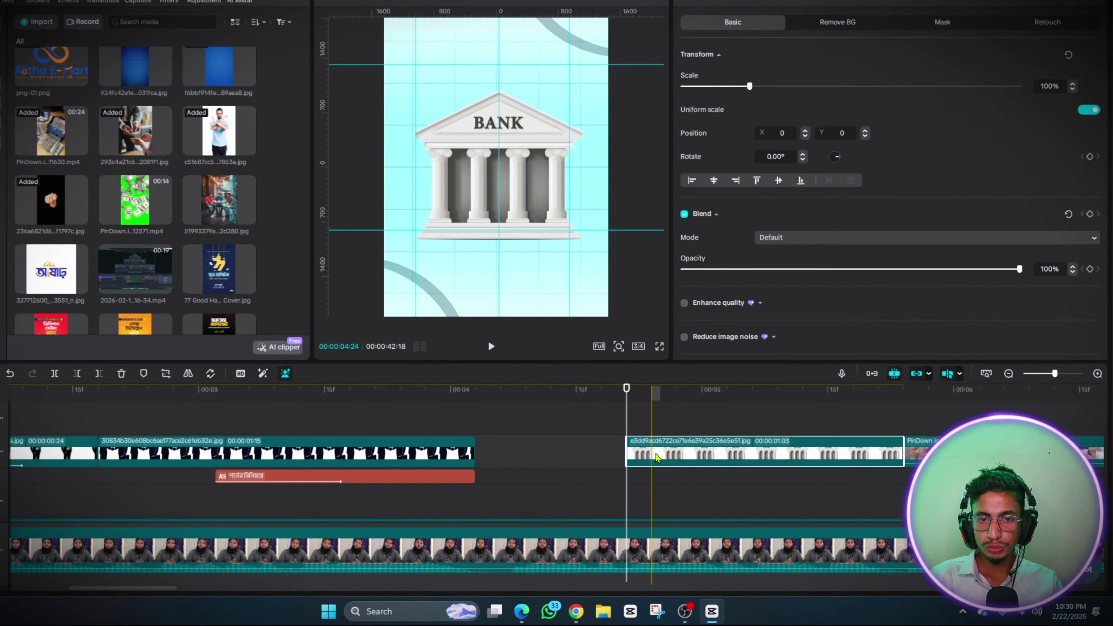
left_click_drag(530, 207, 530, 177)
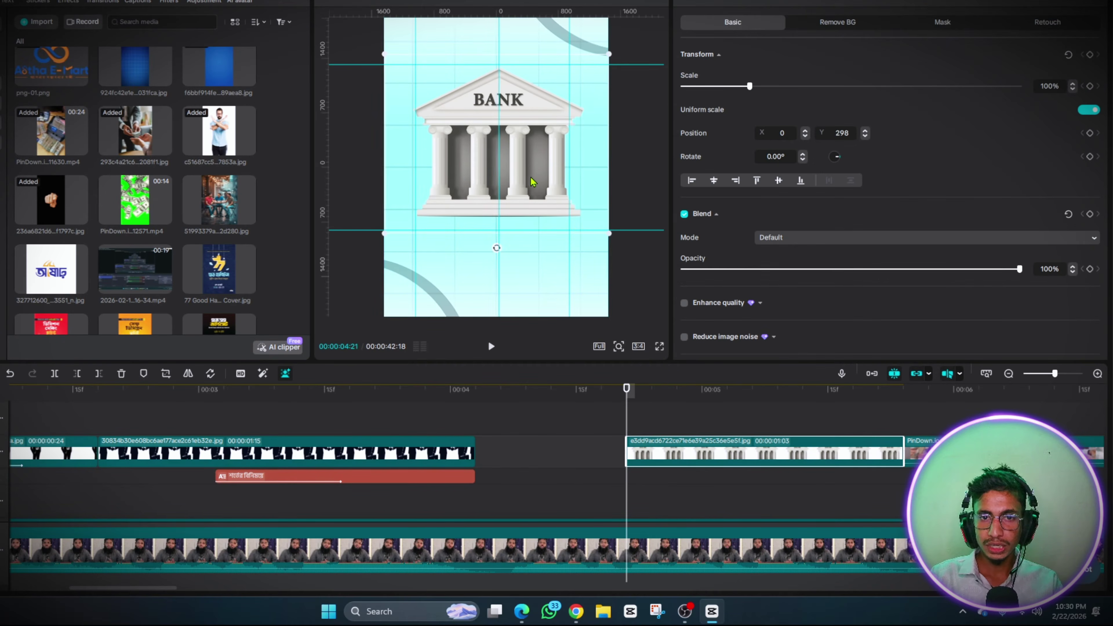
left_click(734, 1)
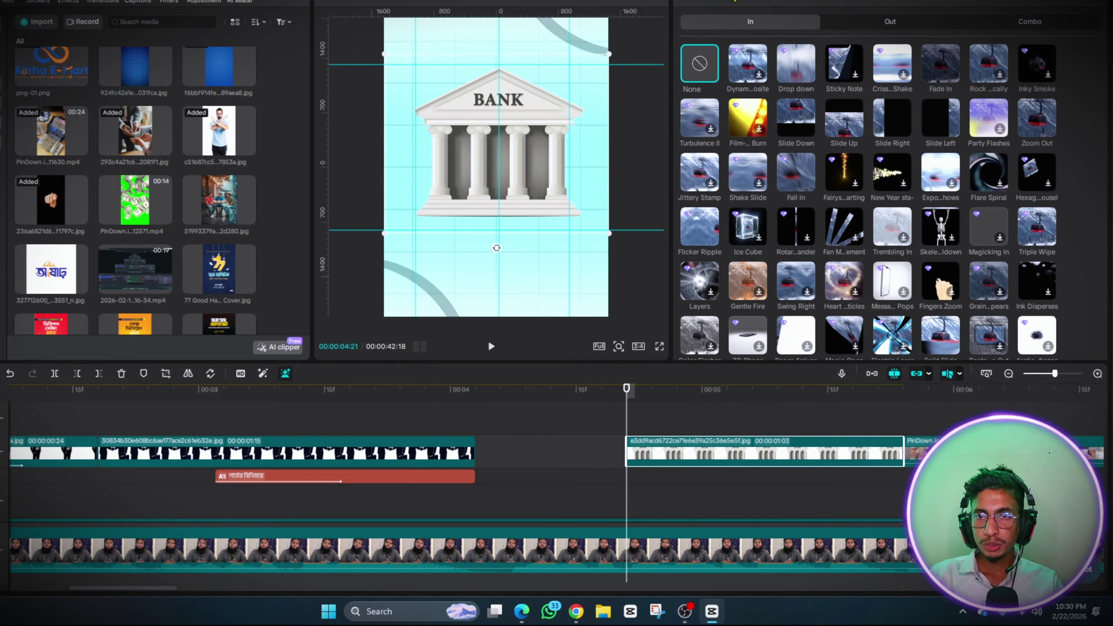
left_click(805, 121)
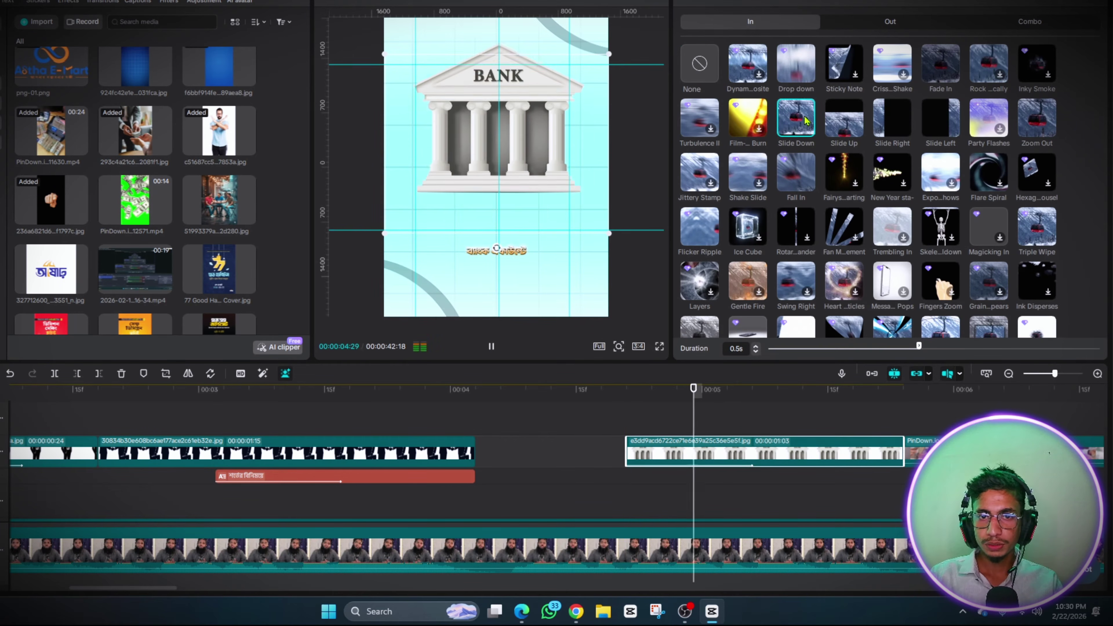
Enlarge the "ব্যাংক একাউন্টে" caption just below the bank image and give it the Flash Gather entrance animation
scroll(662, 477, "up", 5)
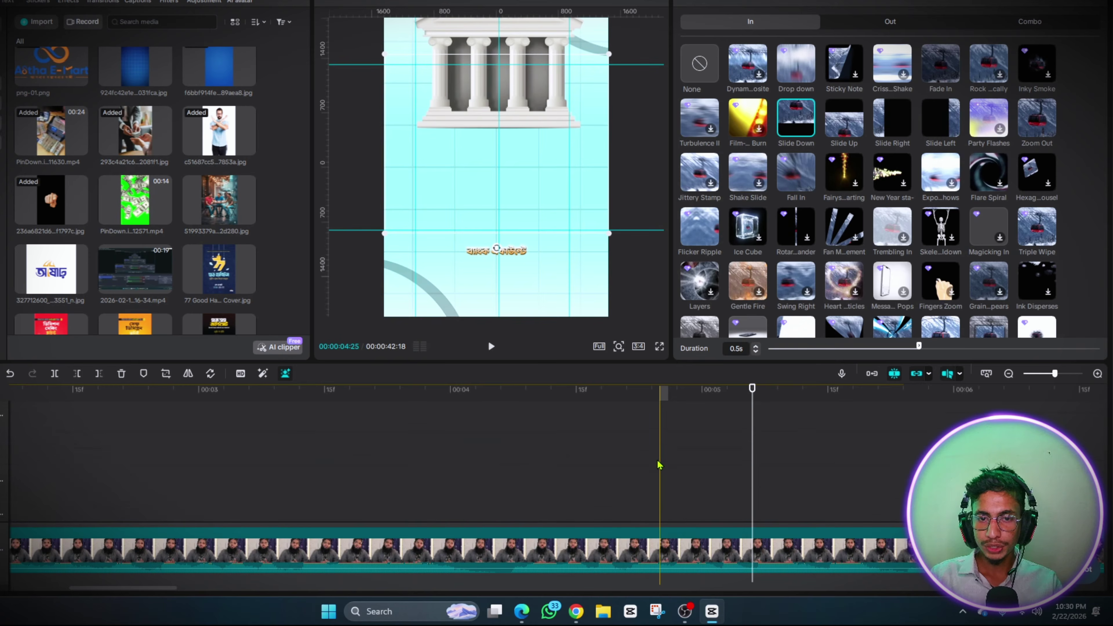
left_click(682, 490)
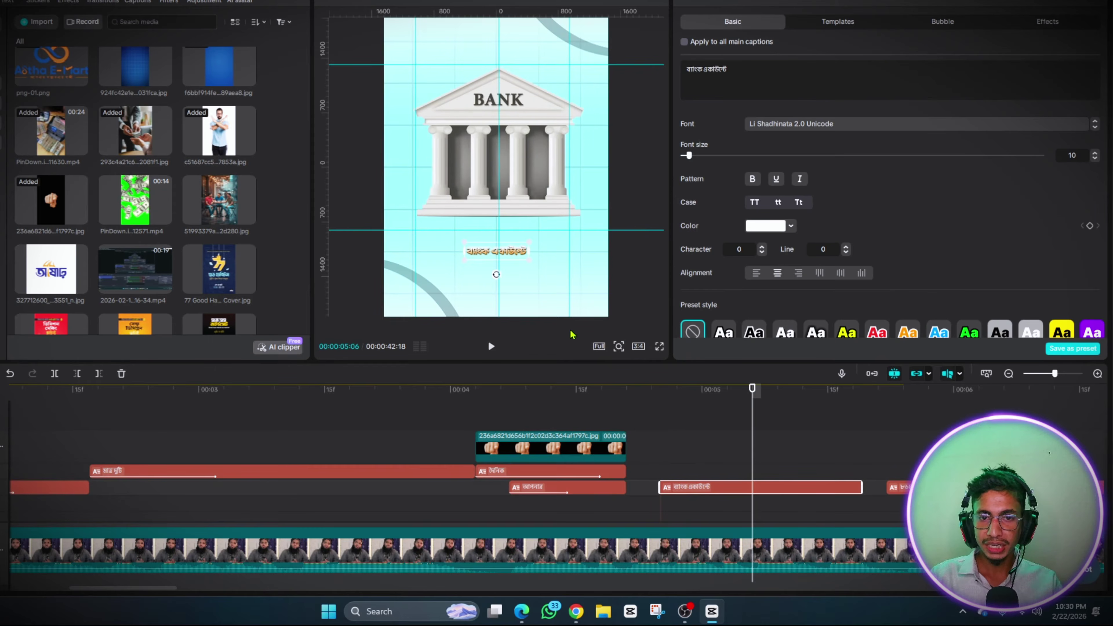
left_click_drag(753, 456, 803, 459)
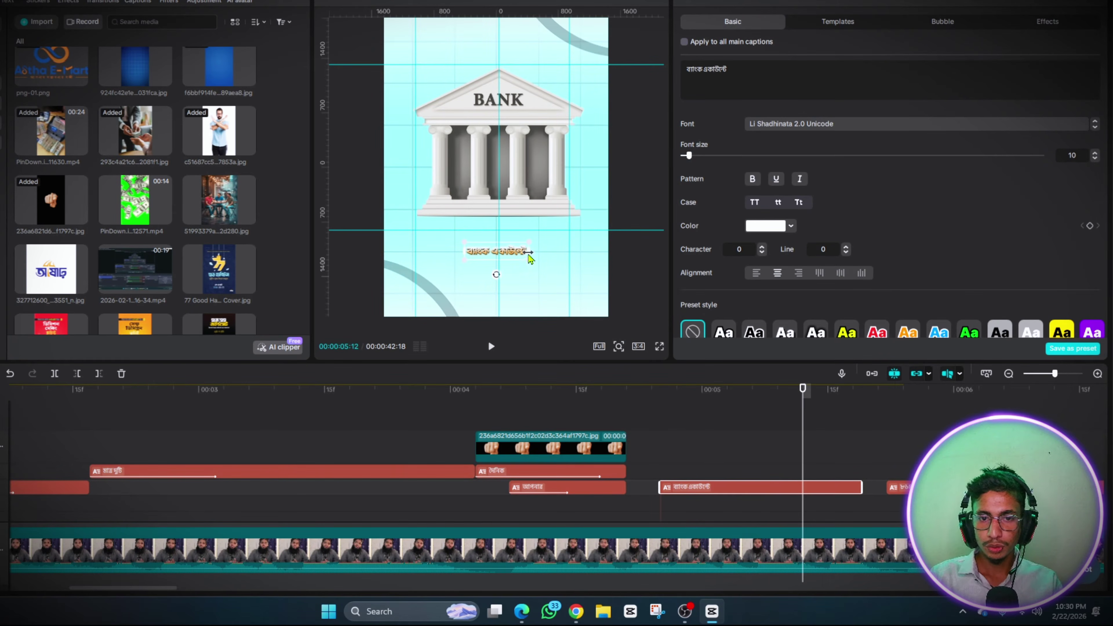
mouse_move(531, 267)
left_mouse_down()
mouse_move(600, 272)
mouse_move(543, 259)
left_mouse_up()
left_click(783, 2)
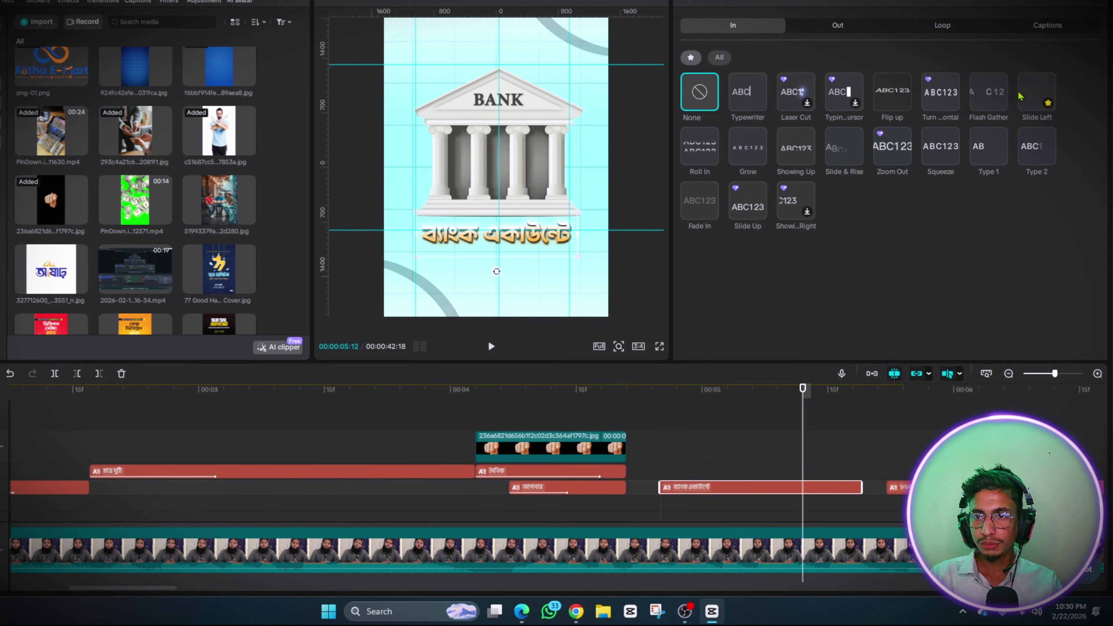
left_click(983, 97)
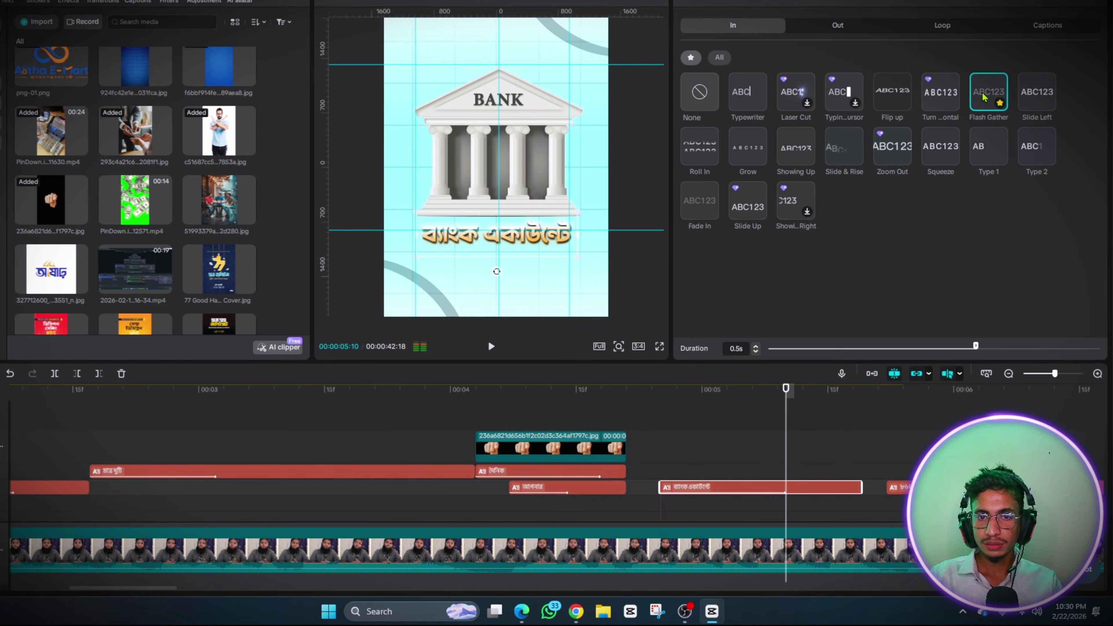
Play back the bank segment from 00:00:04:25 to check the image and caption entrances
left_click(662, 459)
key("space")
left_click(663, 460)
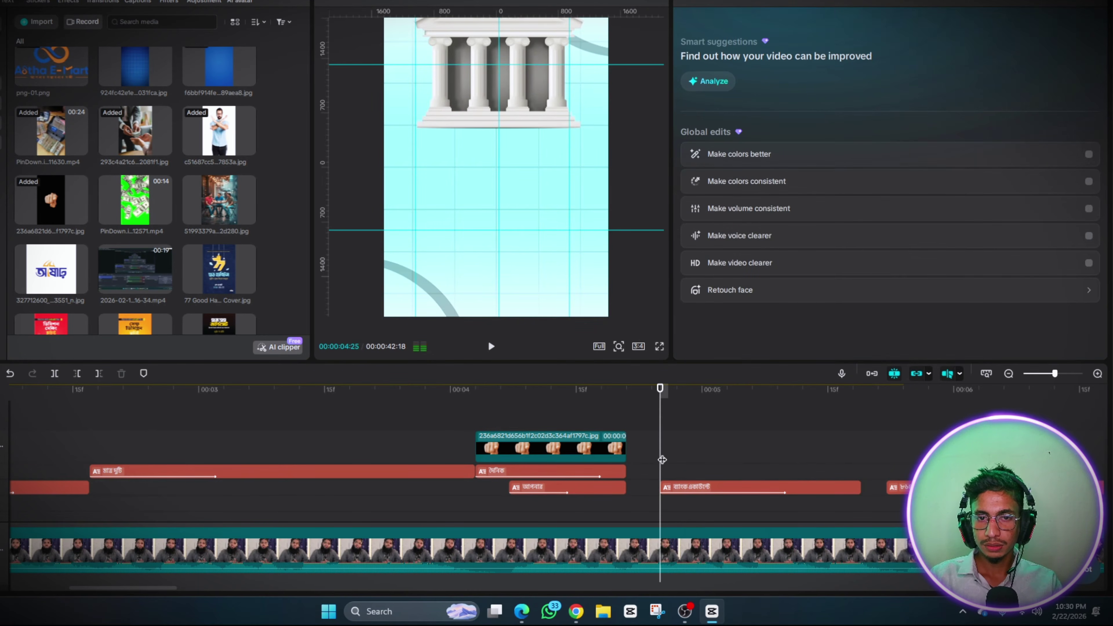
left_click(663, 460)
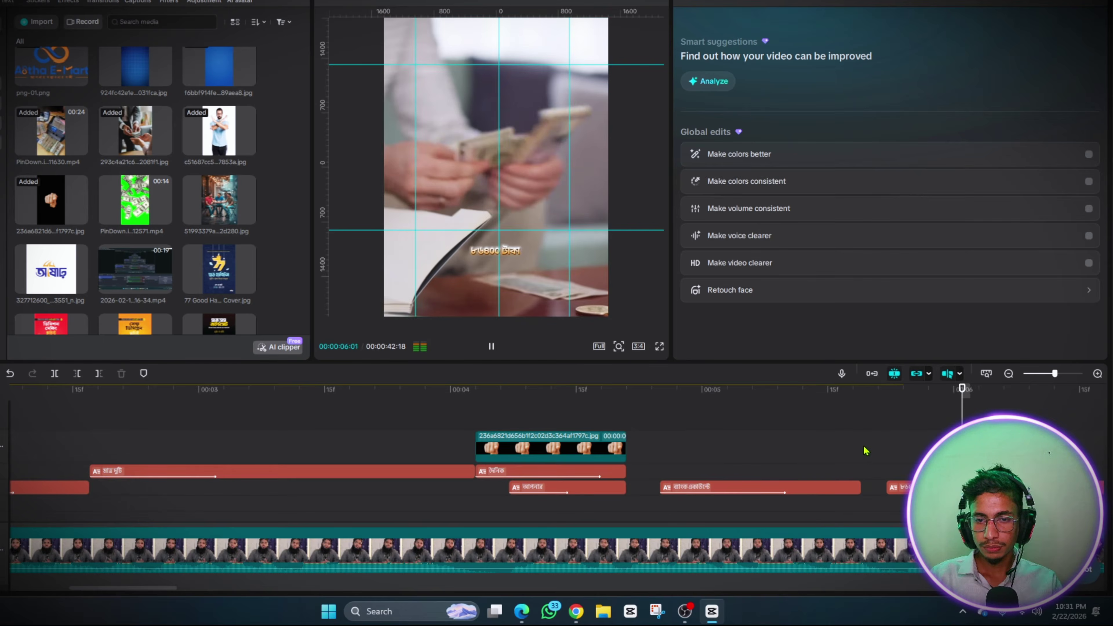
key("space")
Enlarge the "৮৬৪০০ টাকা" caption over the lower part of the money-counting clip
left_click(742, 473)
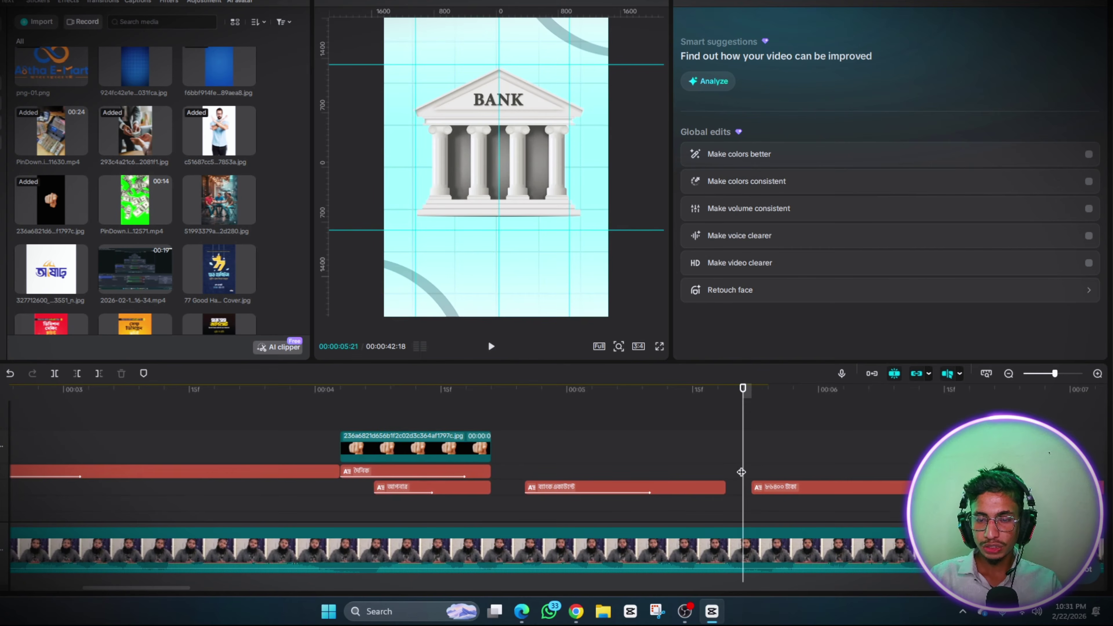
scroll(741, 473, "up", 3)
scroll(740, 471, "down", 2)
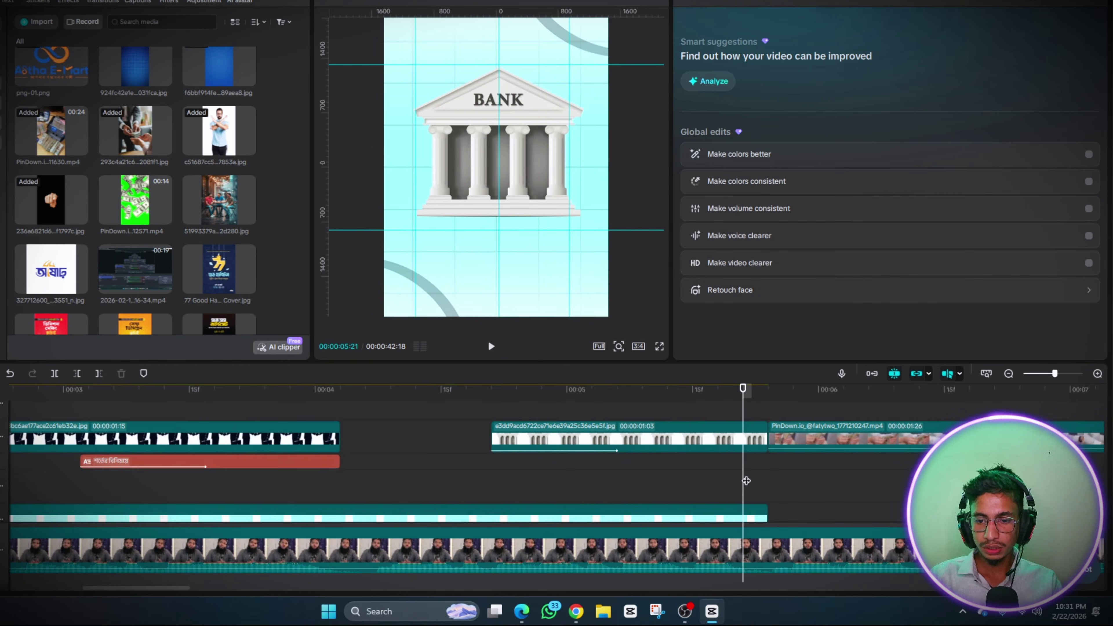
left_click(768, 485)
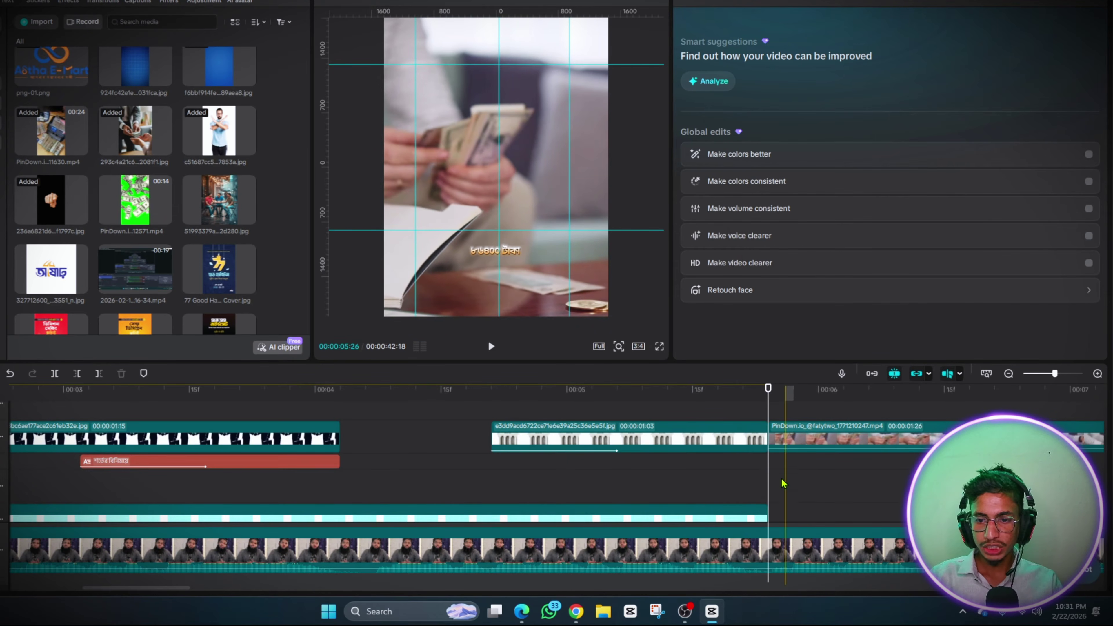
scroll(784, 482, "up", 3)
left_click(772, 487)
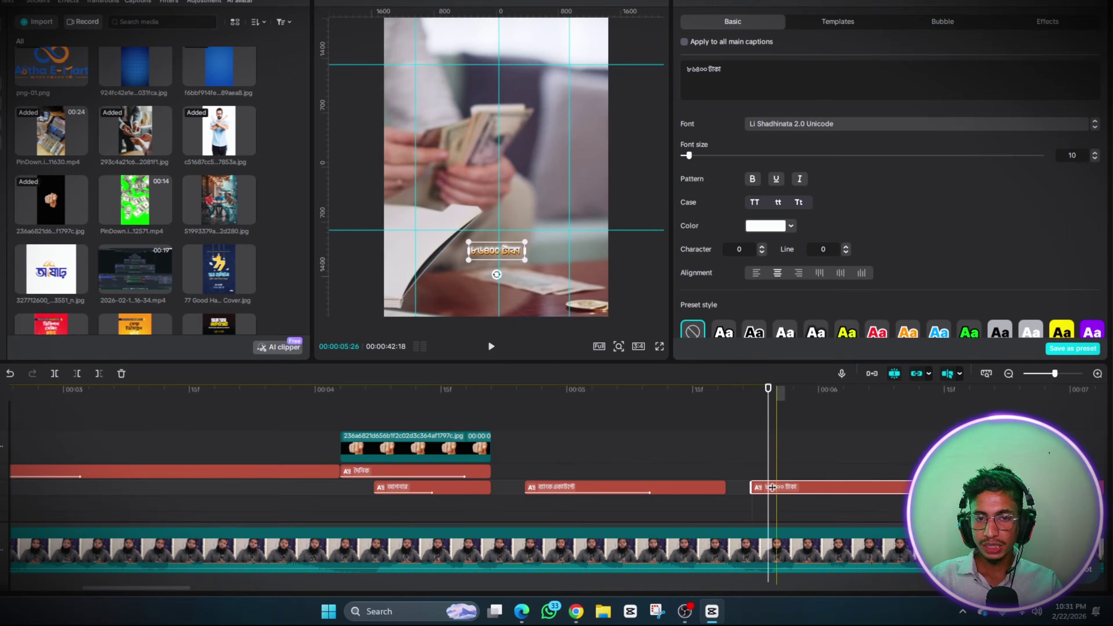
mouse_move(526, 262)
left_mouse_down()
mouse_move(591, 285)
mouse_move(588, 272)
mouse_move(532, 269)
left_mouse_up()
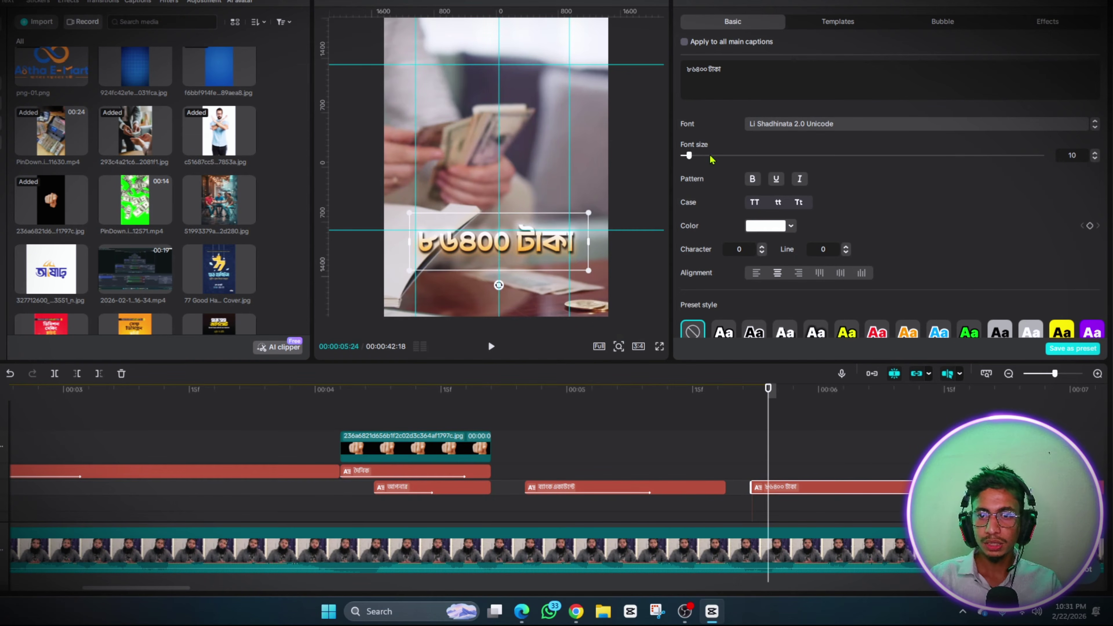
Set the "৮৬৪০০ টাকা" caption's character spacing to -1, enlarge it slightly and adjust its position
left_click(762, 253)
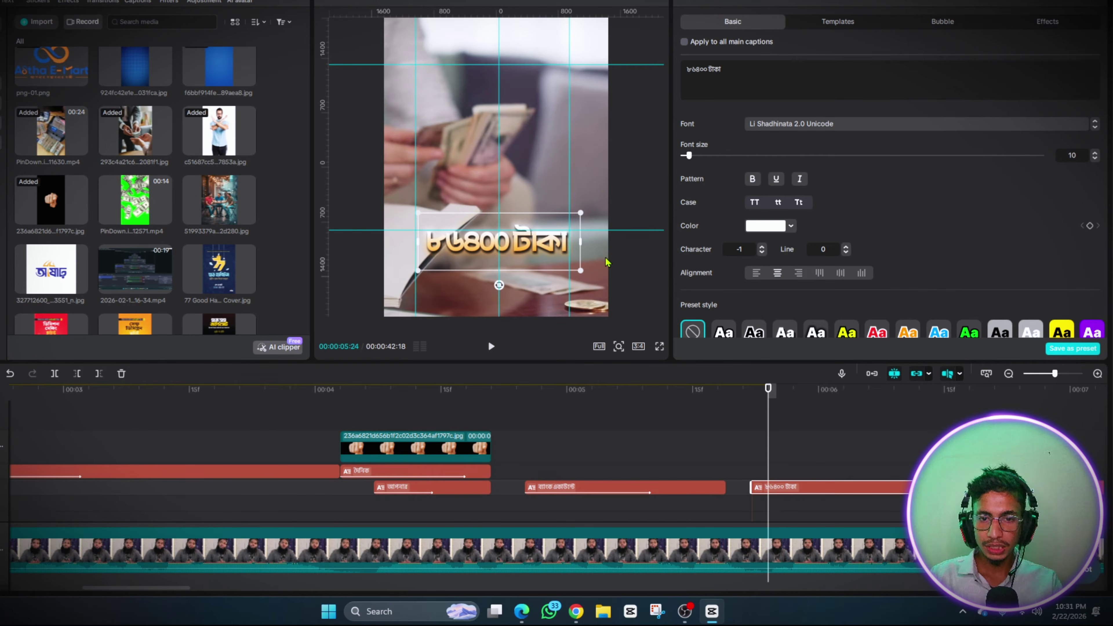
left_click_drag(584, 270, 596, 283)
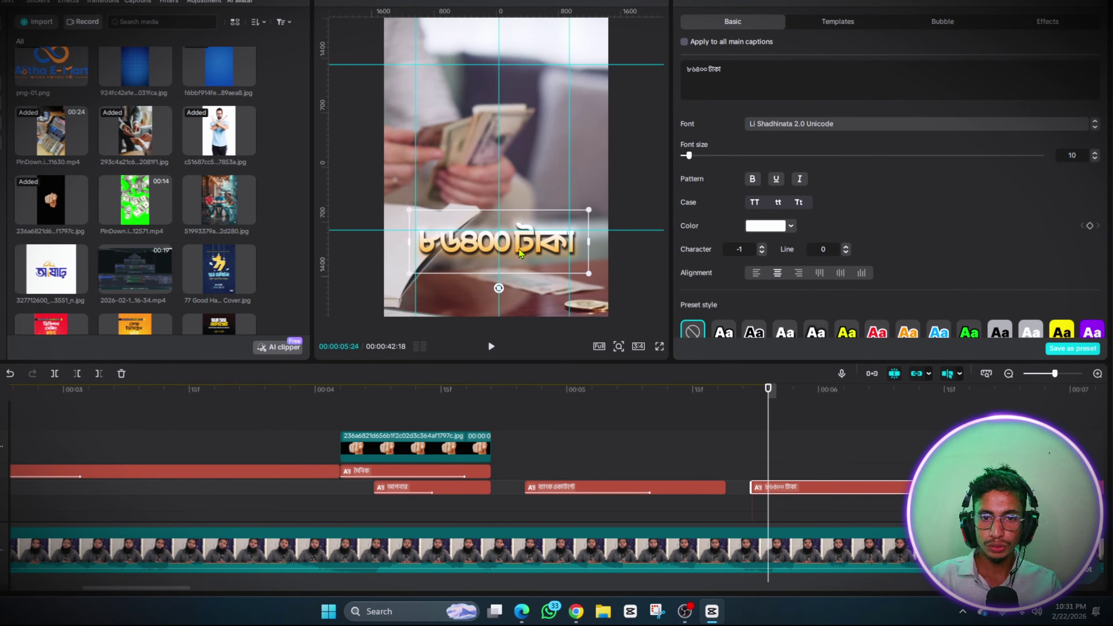
left_click_drag(521, 253, 519, 250)
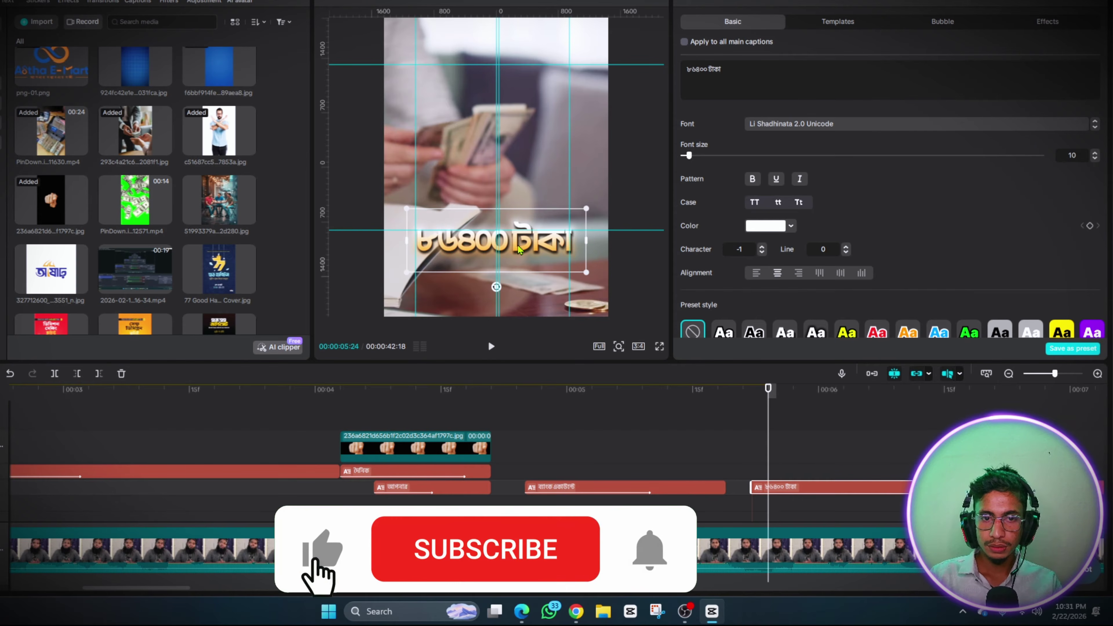
Apply the Roll In entrance animation to the "৮৬৪০০ টাকা" caption and return to its start
left_click(786, 3)
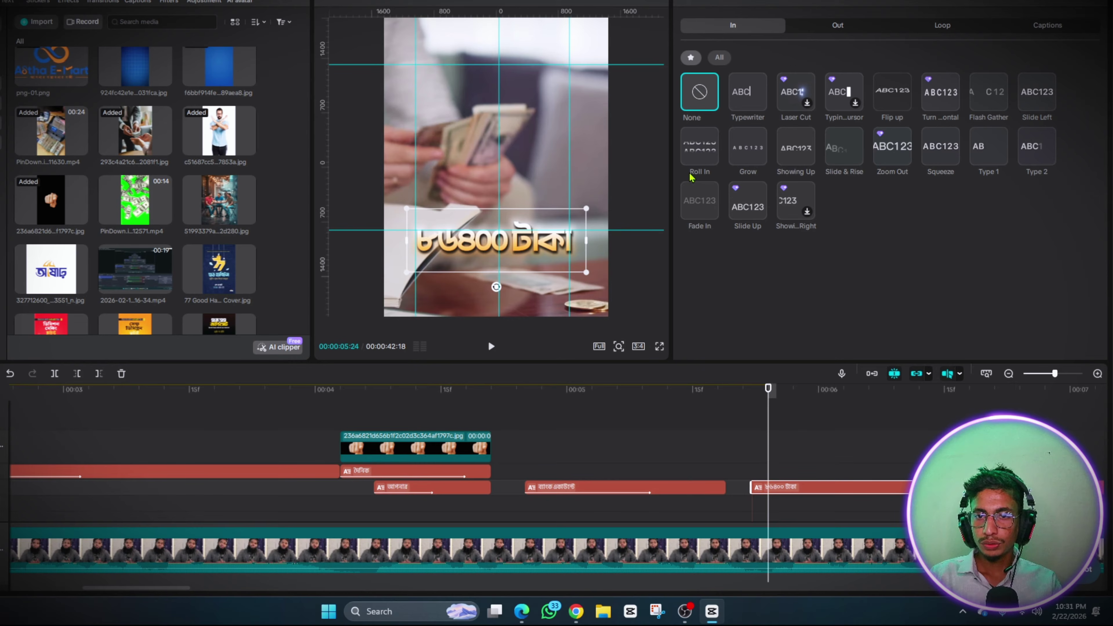
left_click(701, 149)
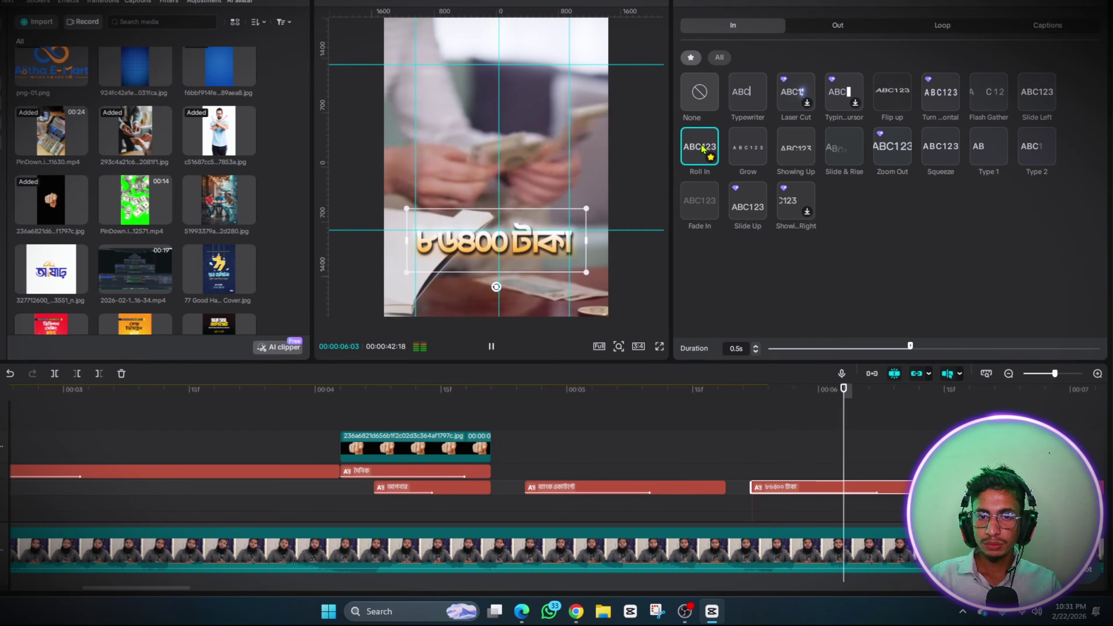
left_click(753, 465)
left_click(763, 465)
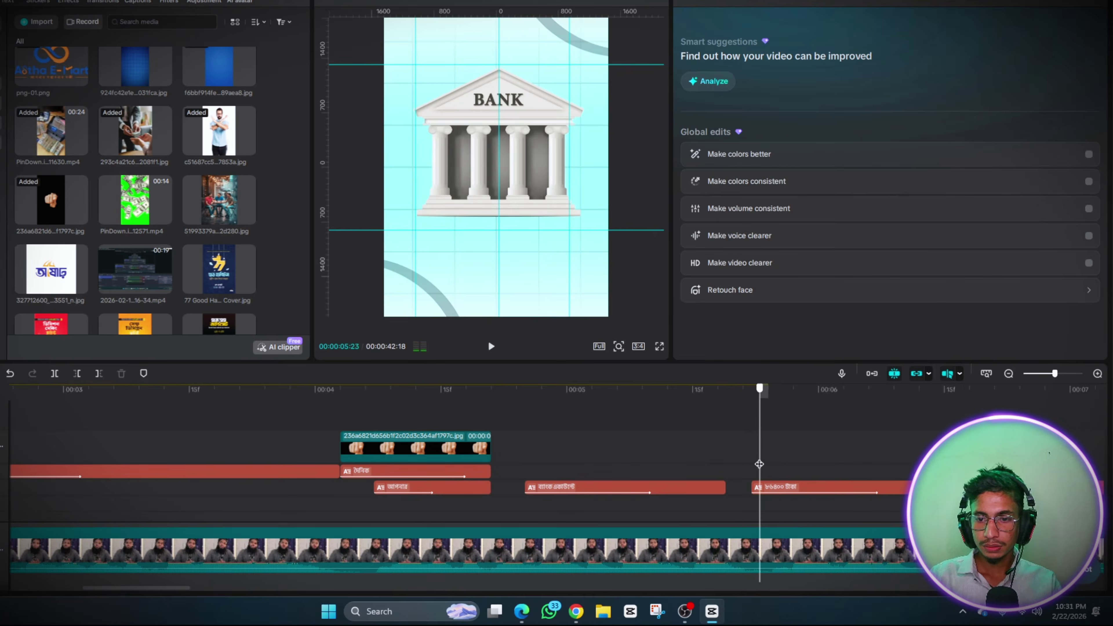
Trim the start of the "৮৬৪০০ টাকা" caption to 00:00:05:24, where the money-counting clip begins
left_click(772, 464)
key("Delete")
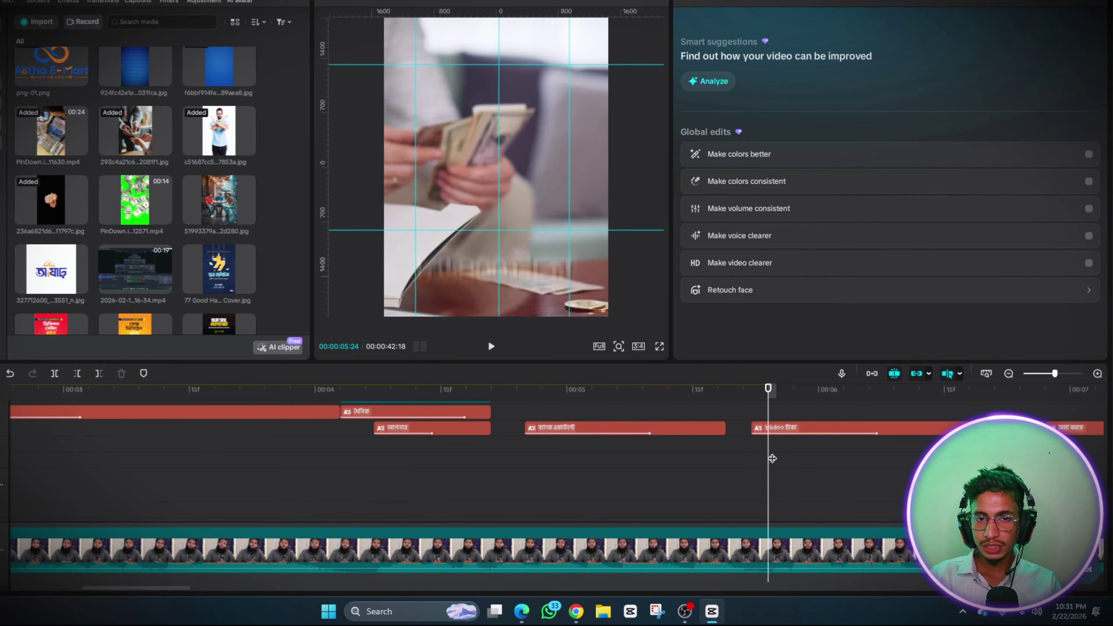
scroll(772, 458, "up", 1)
scroll(773, 458, "down", 4)
scroll(773, 457, "up", 2)
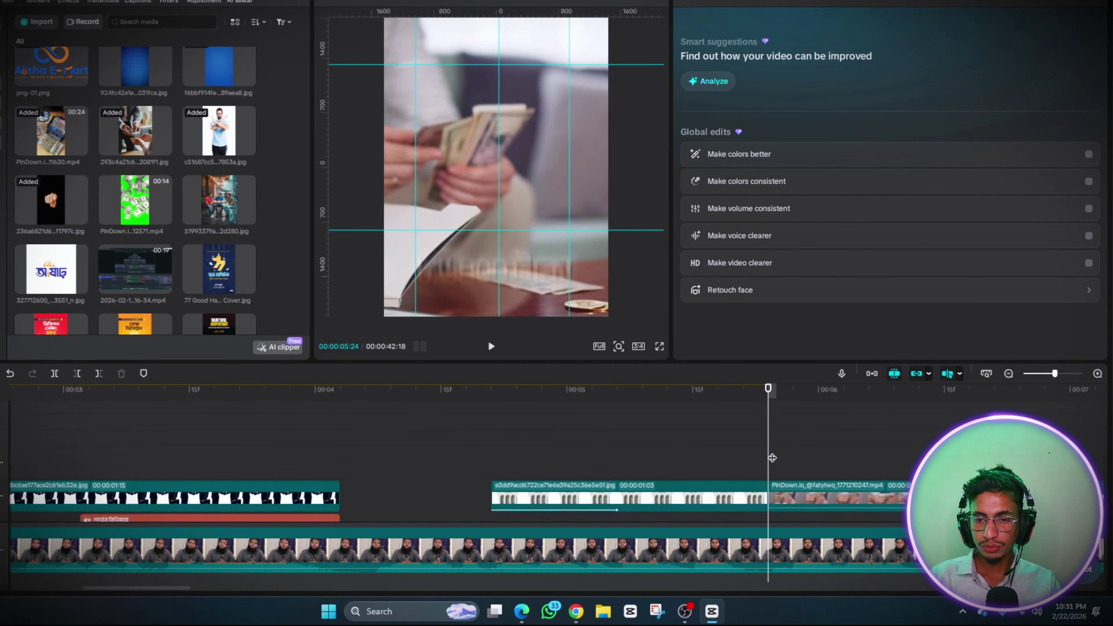
scroll(771, 489, "down", 2)
scroll(771, 488, "up", 2)
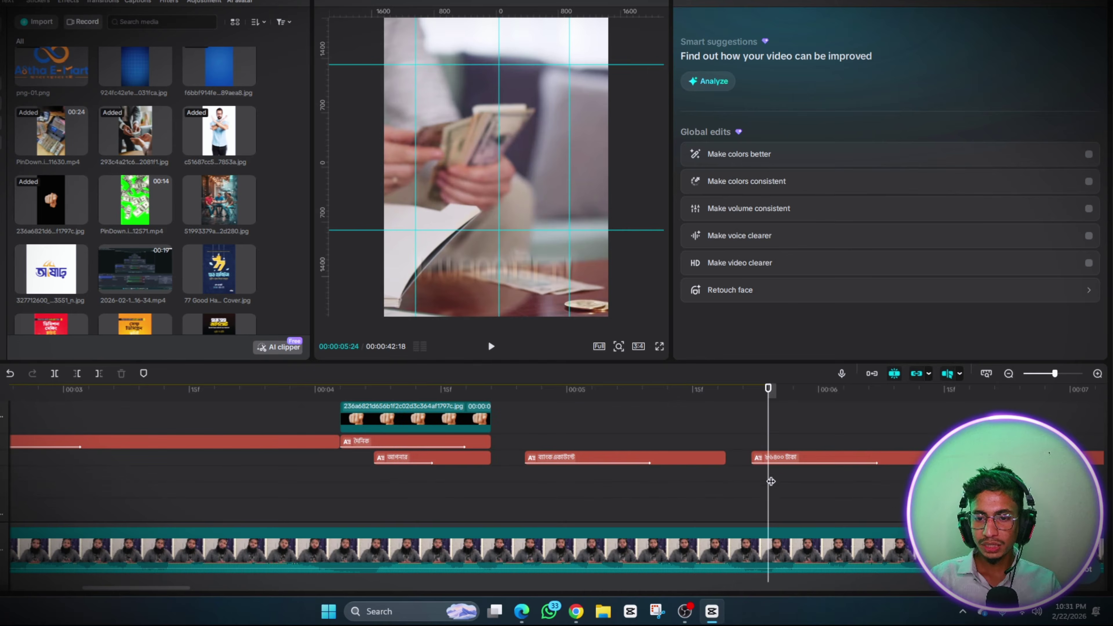
left_click_drag(773, 462, 774, 459)
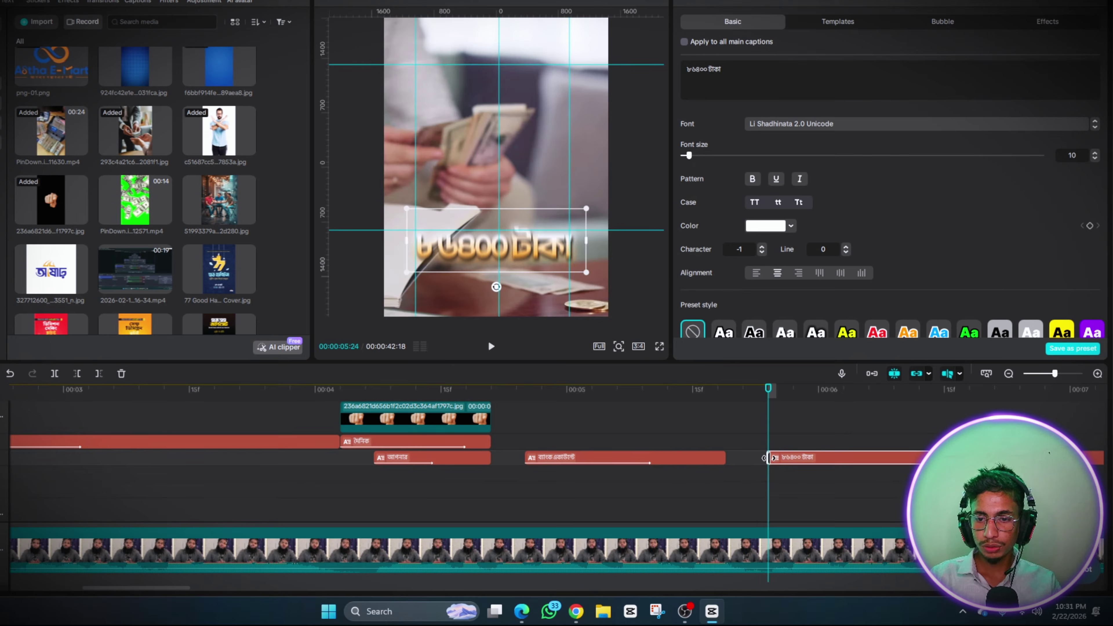
Play back the "৮৬৪০০ টাকা" caption from just before its start to check its entrance and timing
left_click(763, 458)
key("space")
left_click(760, 457)
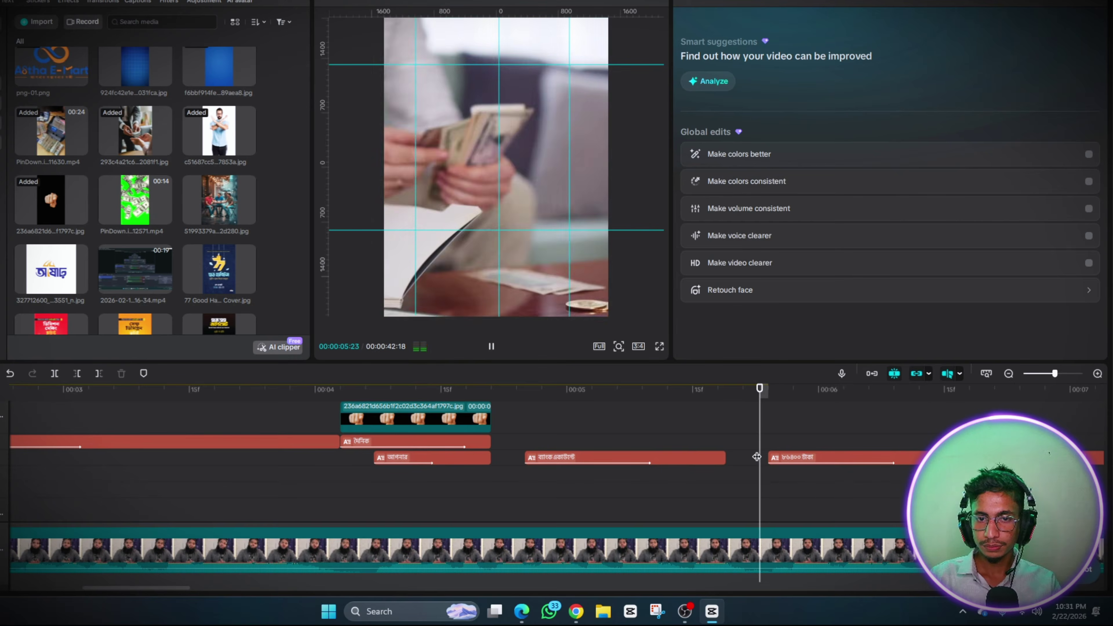
left_click(757, 457)
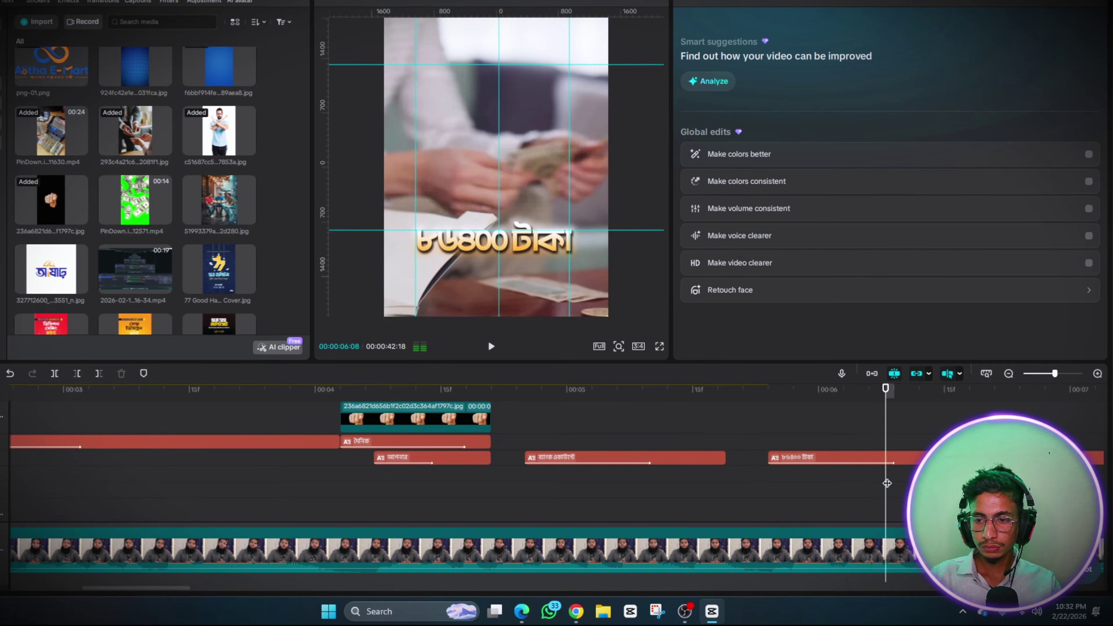
Extend the "৮৬৪০০ টাকা" caption on a separate track to the end of "জমা করছে", and start "জমা করছে" slightly earlier
left_click_drag(886, 388, 996, 389)
key("space")
key("space")
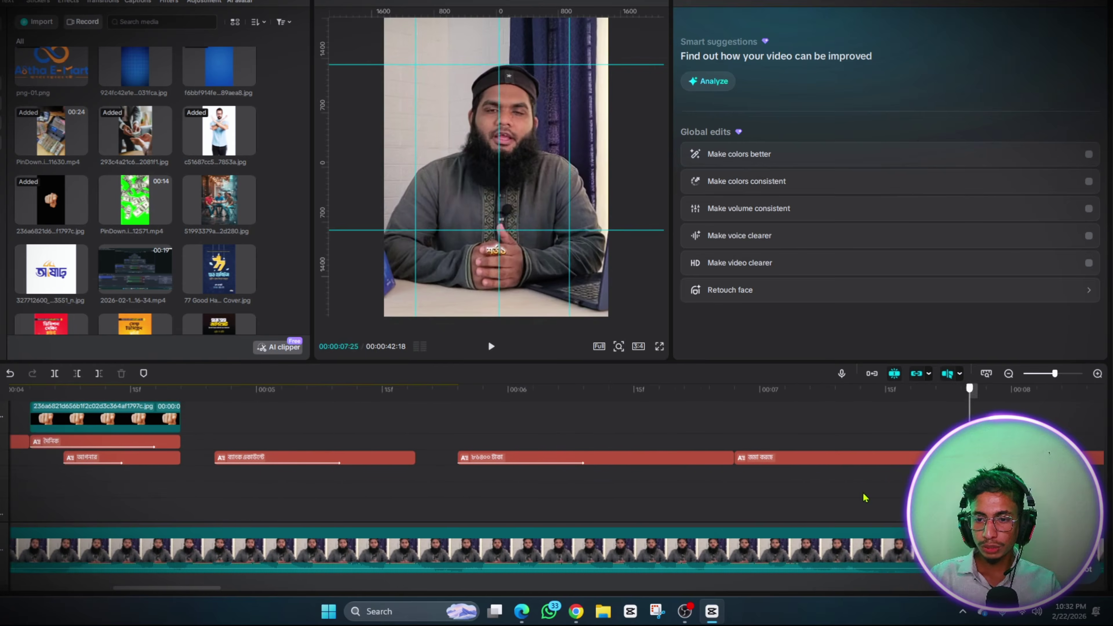
left_click_drag(700, 461, 943, 445)
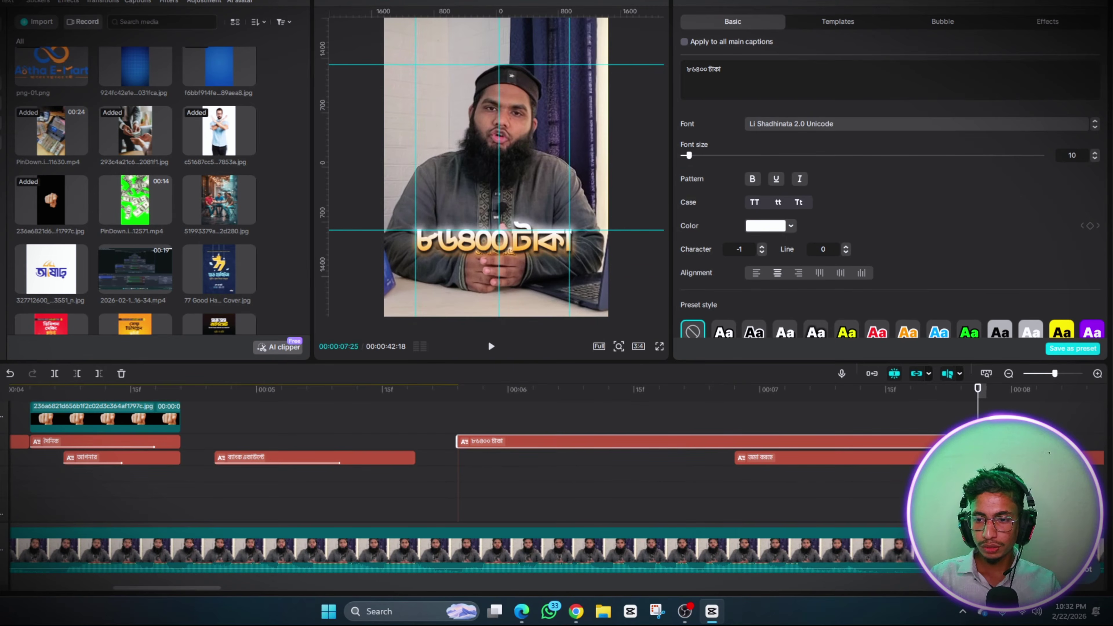
left_click_drag(736, 458, 719, 458)
left_click(810, 422)
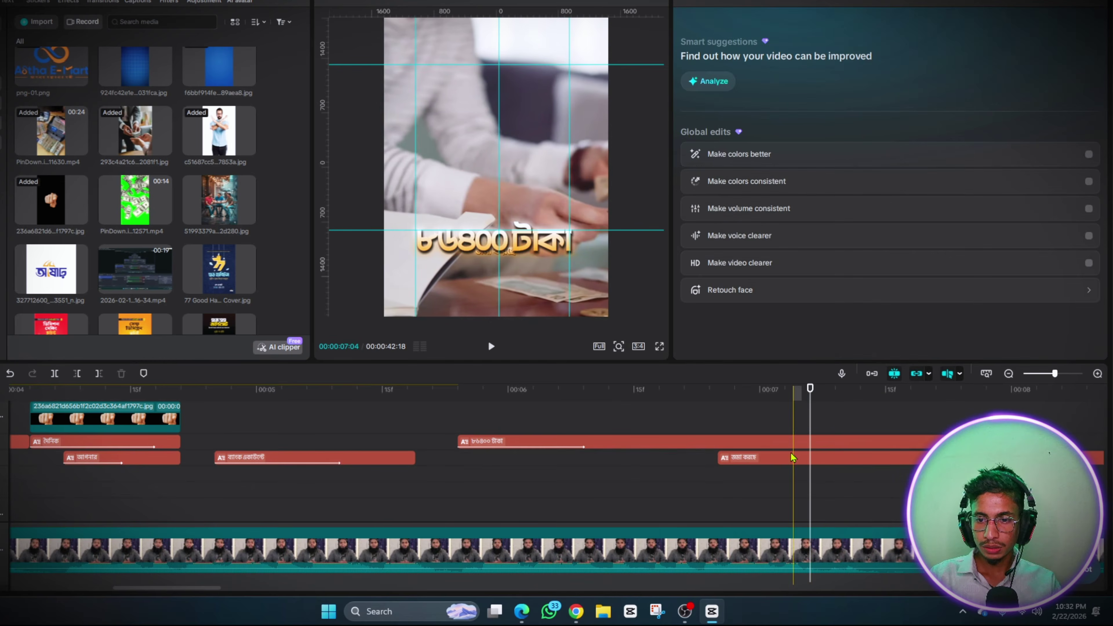
Enlarge the "জমা করছে" caption, place it directly beneath "৮৬৪০০ টাকা" and give it a plain white text effect
left_click(728, 458)
left_click_drag(514, 253, 586, 324)
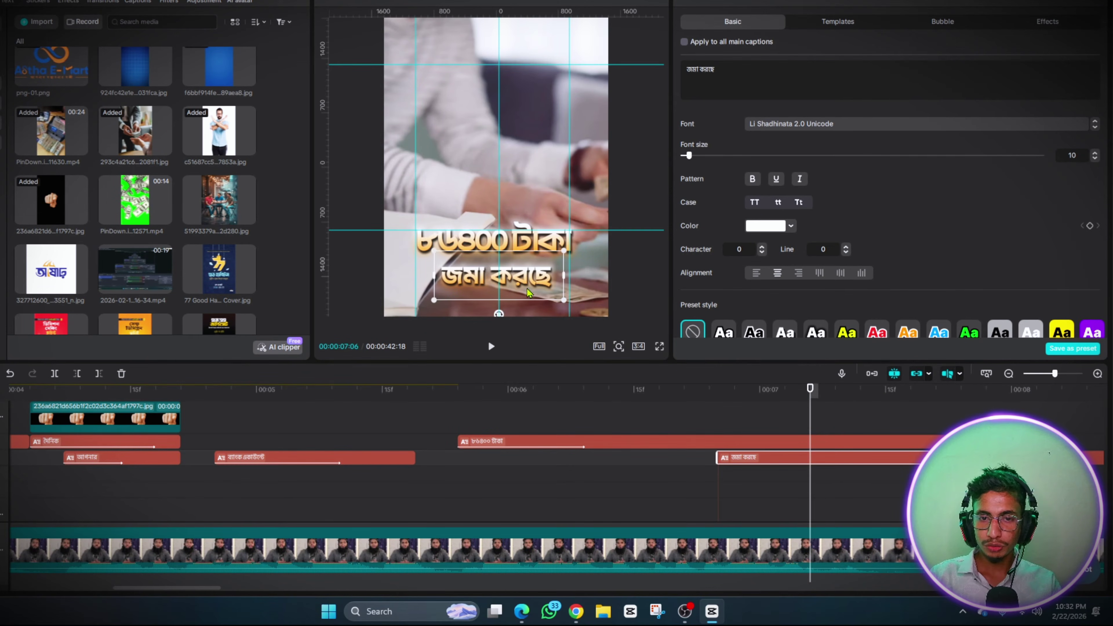
left_click_drag(526, 284, 526, 275)
left_click(1047, 23)
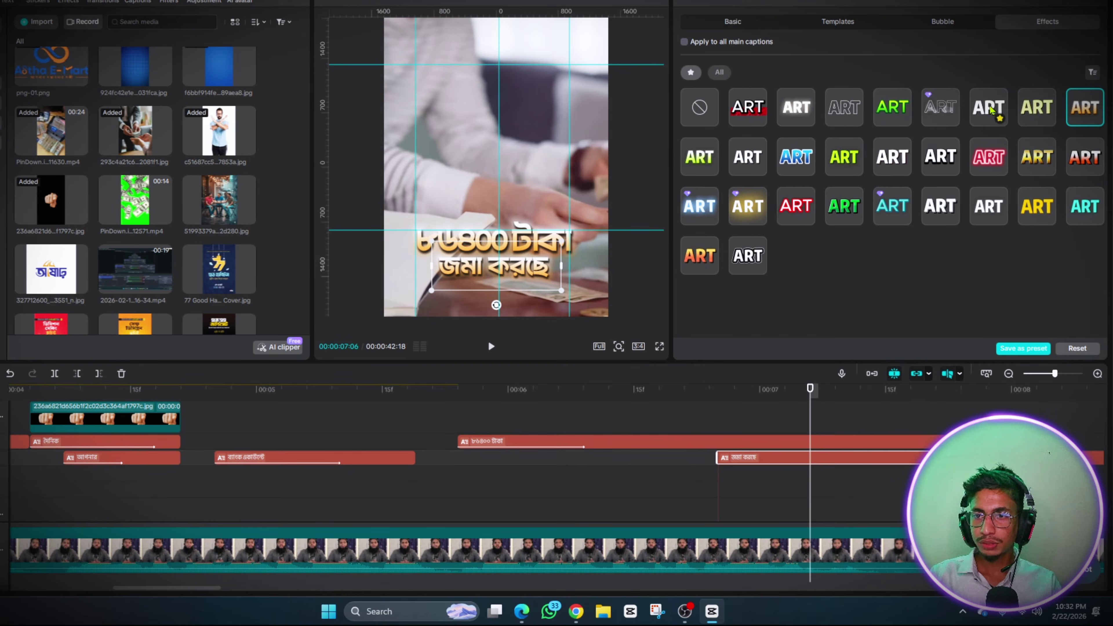
left_click(989, 108)
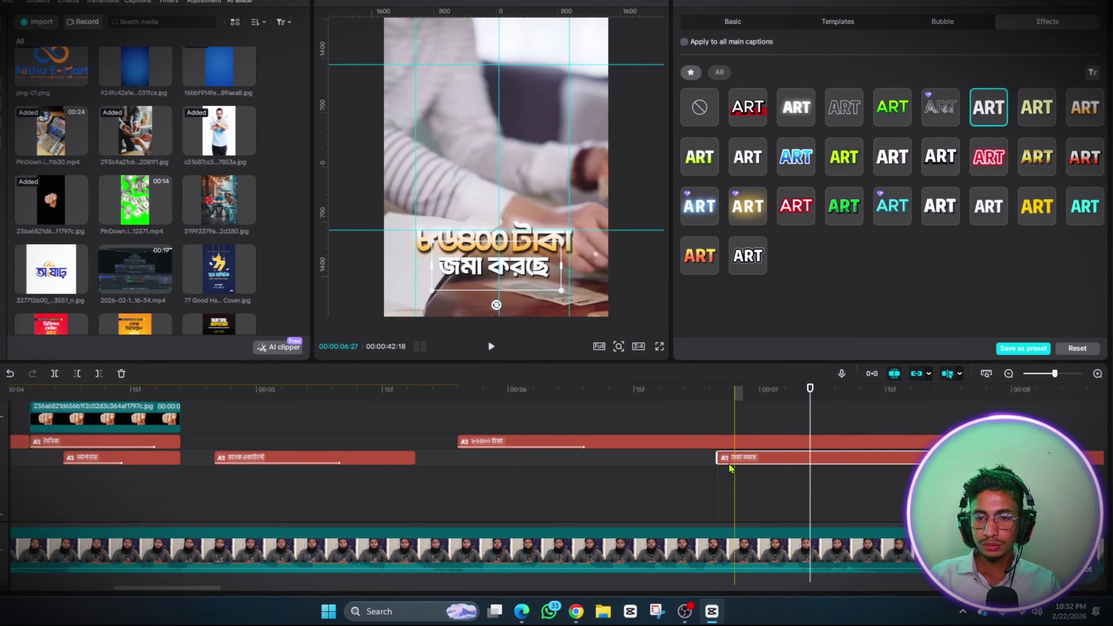
Start the "জমা করছে" caption a little earlier and apply the horizontal turn entrance animation to it
left_click_drag(717, 457, 700, 458)
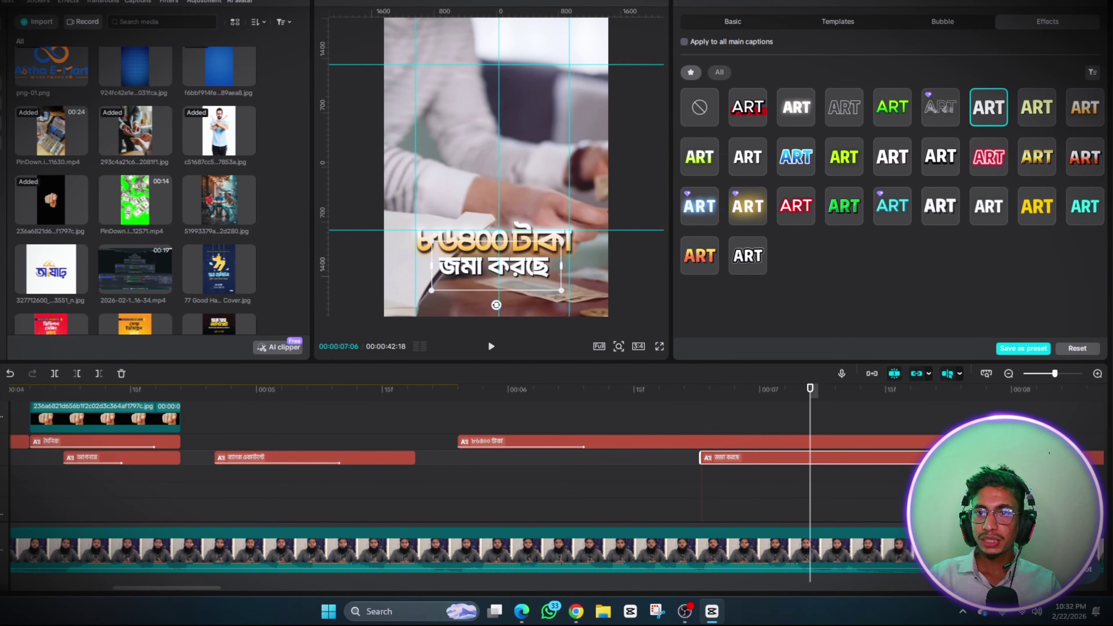
left_click(776, 3)
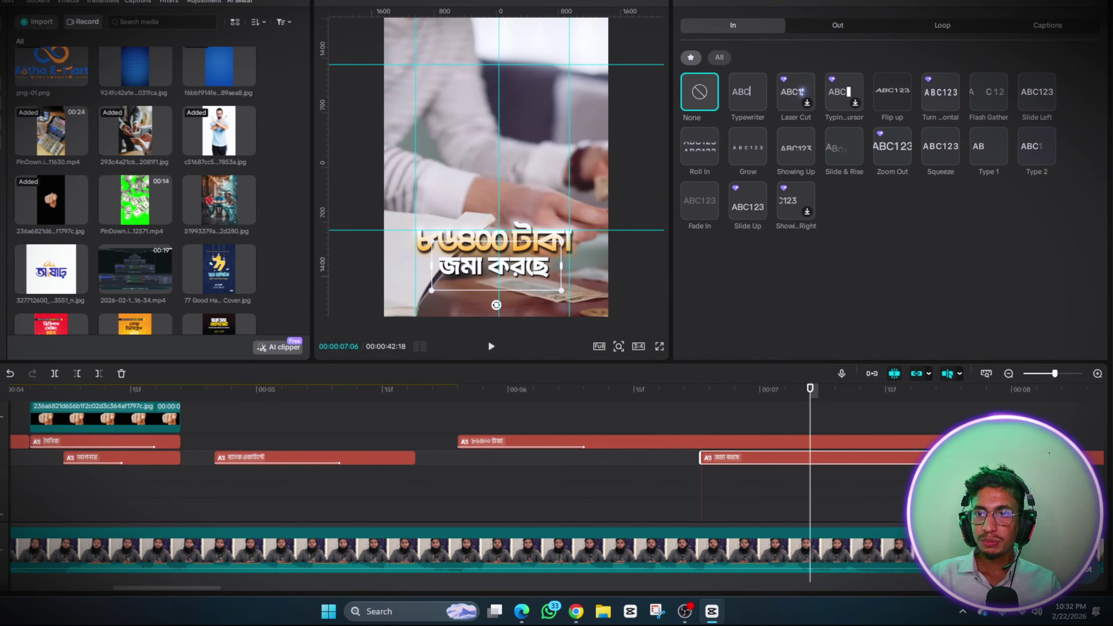
left_click(942, 95)
Play back from the start of "জমা করছে" to check its entrance, and return to the start of the following caption
left_click(700, 424)
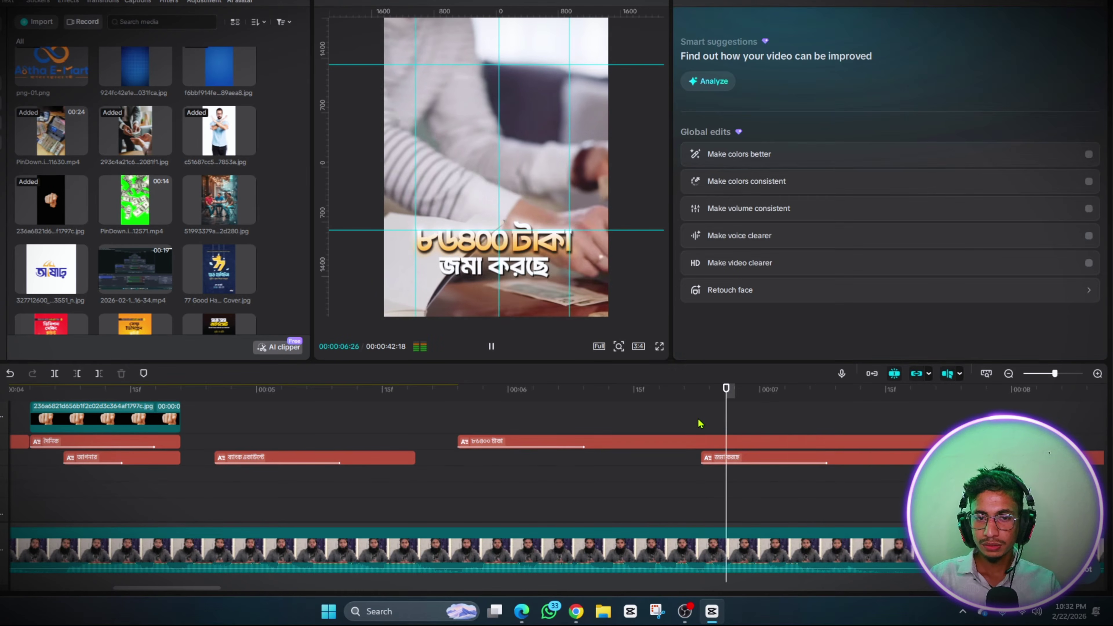
left_click(718, 424)
left_click(634, 434)
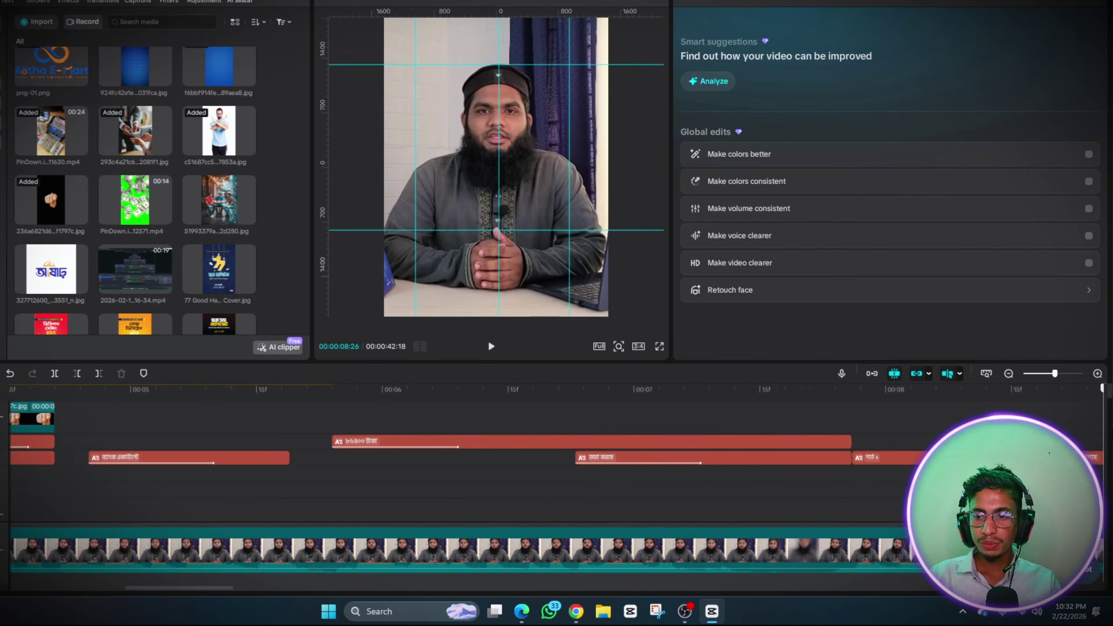
left_click(659, 434)
left_click(380, 434)
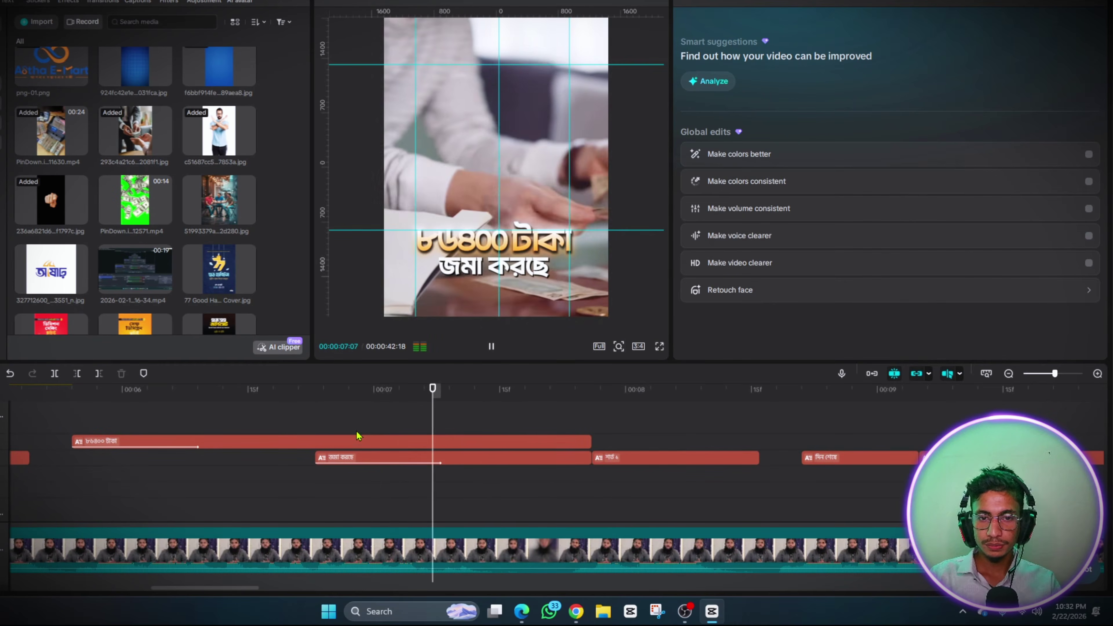
left_click(621, 410)
left_click(593, 418)
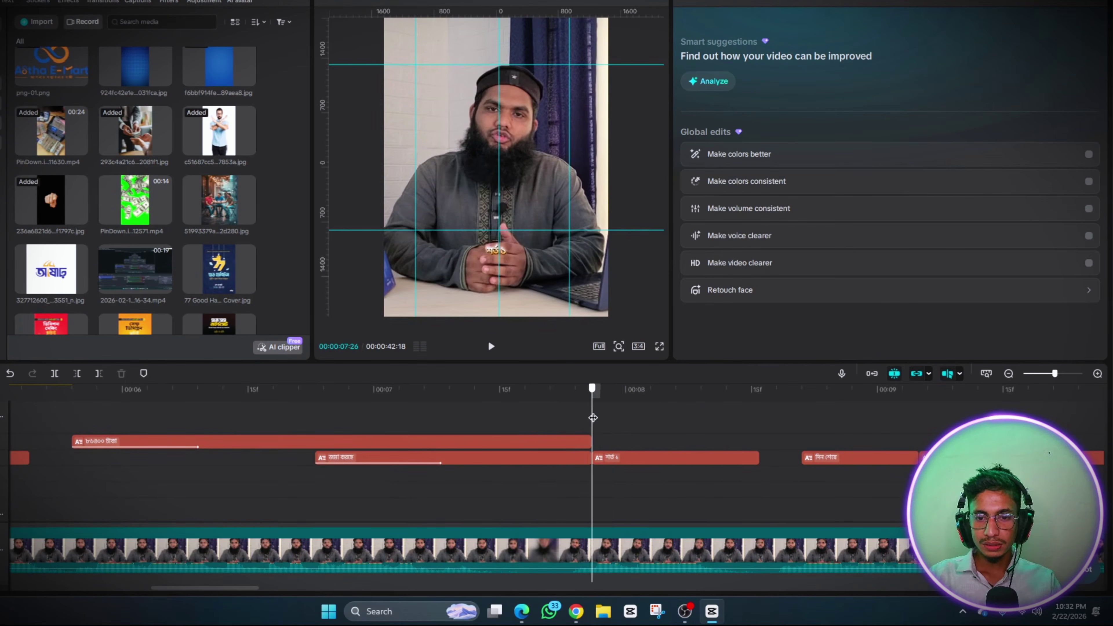
Enlarge the "শর্ত ১" caption and position it over the speaker's hands
left_click(629, 456)
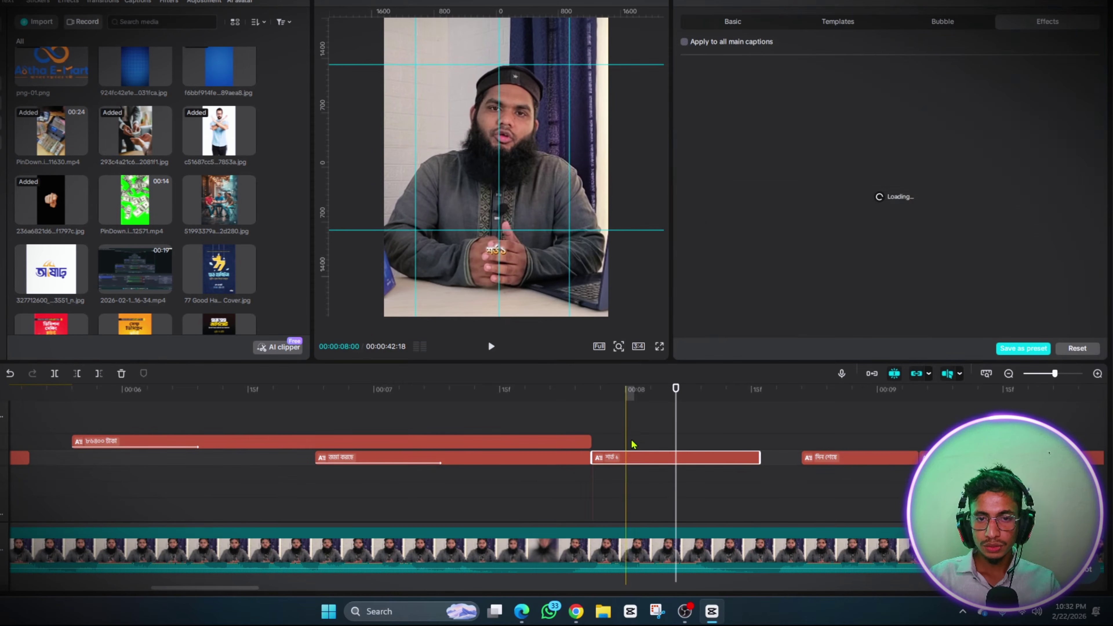
left_click_drag(510, 263, 612, 318)
left_click_drag(523, 263, 523, 271)
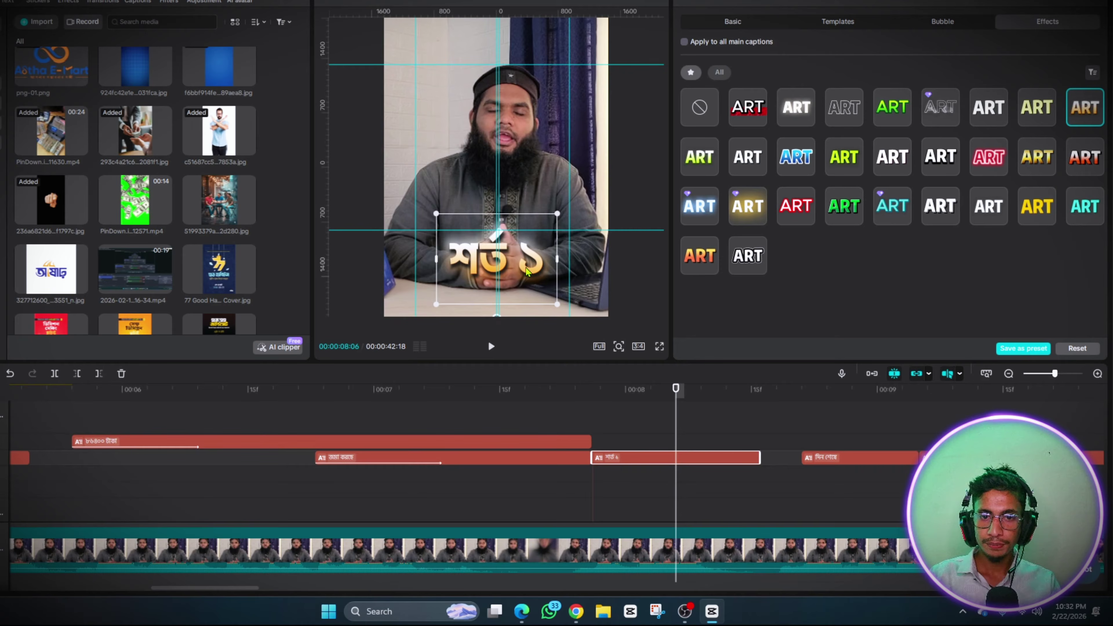
left_click_drag(557, 307, 548, 299)
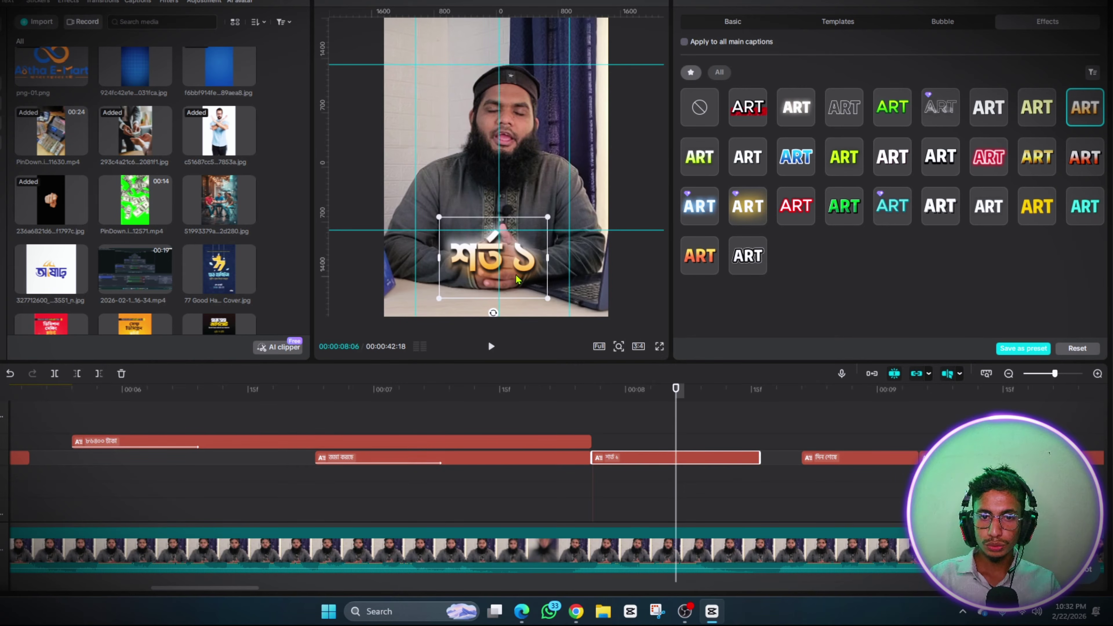
Change the enlarged caption's text to "শর্ত #০১" and set its character spacing to -1
left_click(734, 24)
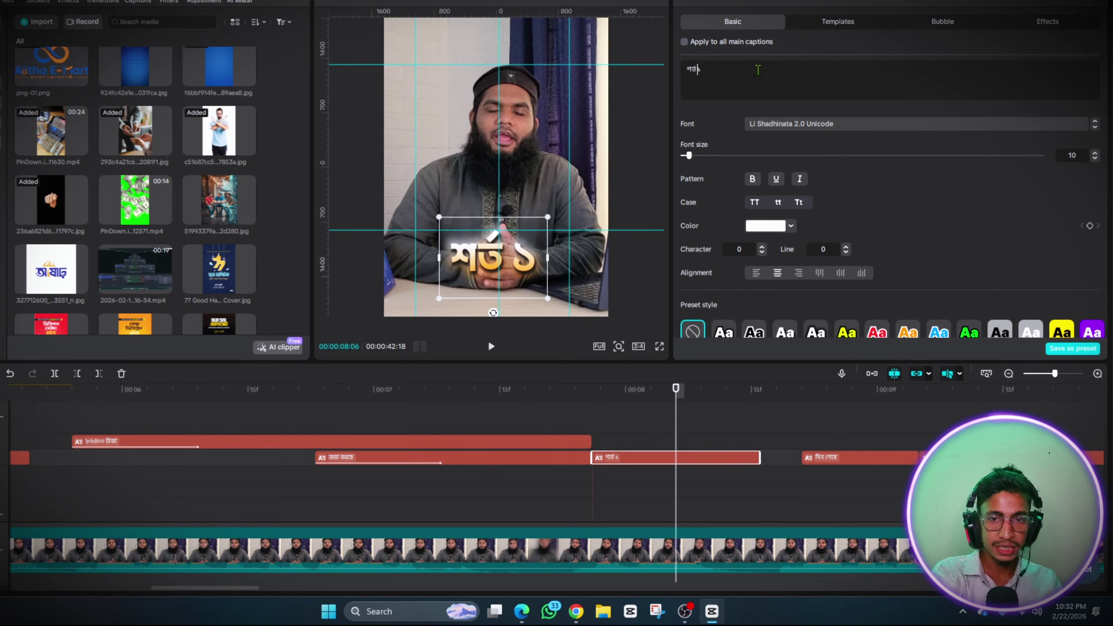
type("#0")
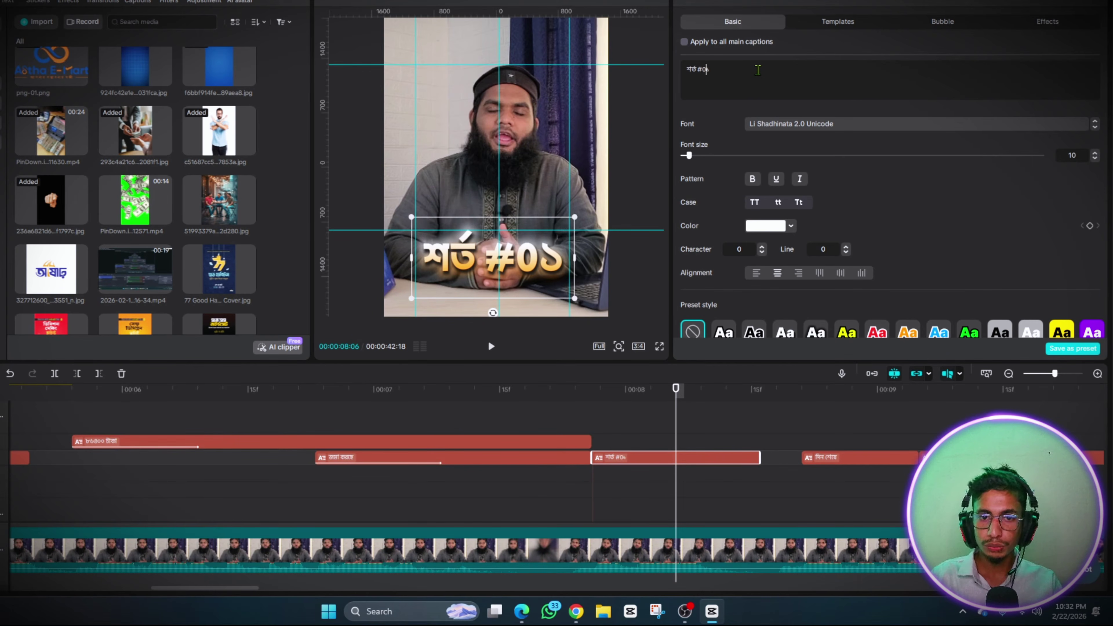
left_click(764, 254)
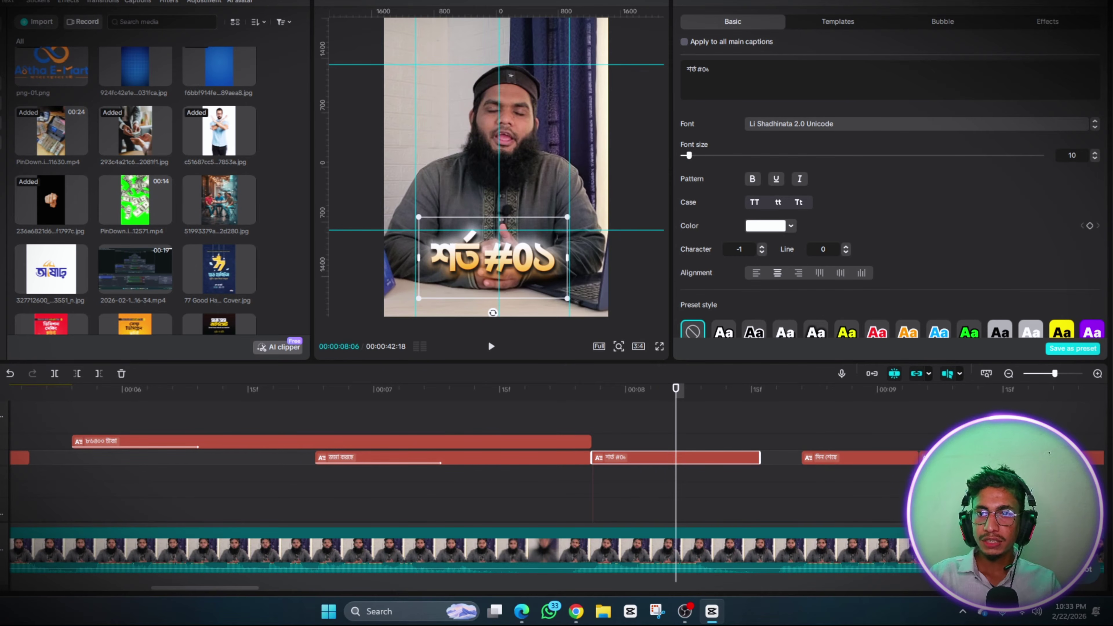
Apply the horizontal turn entrance animation to the "শর্ত #০১" caption and play it back from its start
left_click(777, 1)
left_click(949, 109)
left_click(594, 423)
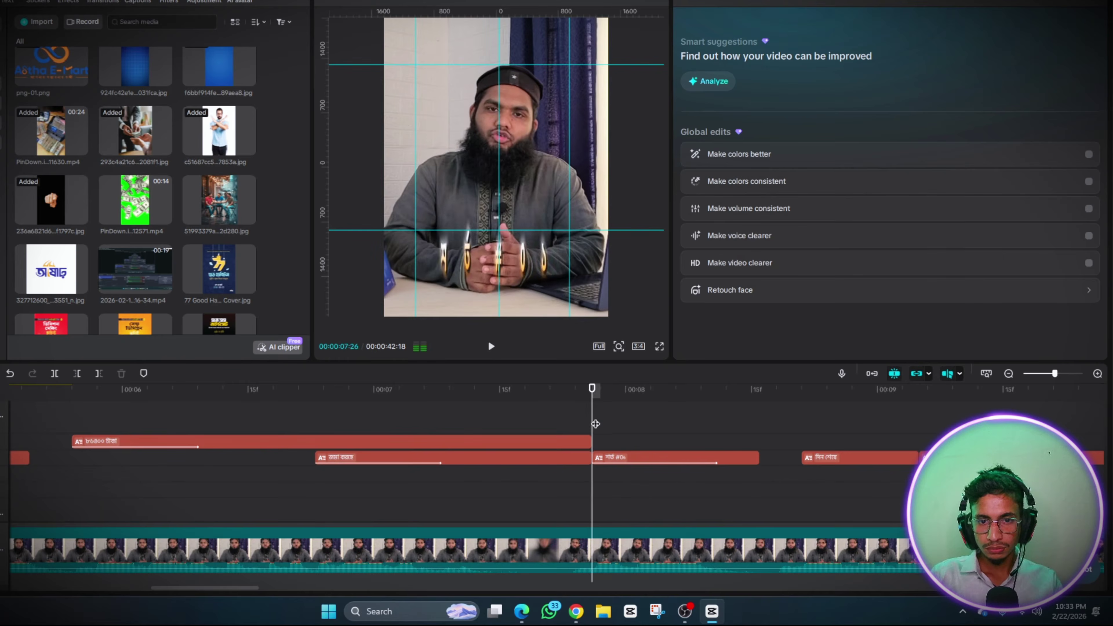
key("space")
key("space")
Change the "শর্ত #০১" caption's text effect to white lettering with a yellow glow
left_click(654, 458)
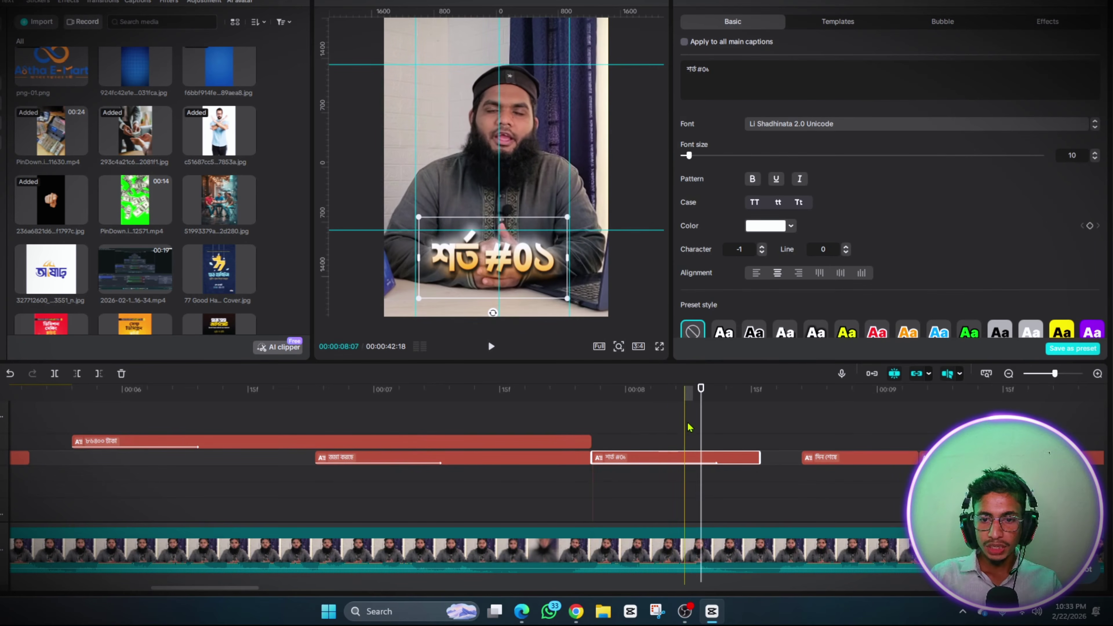
left_click(733, 432)
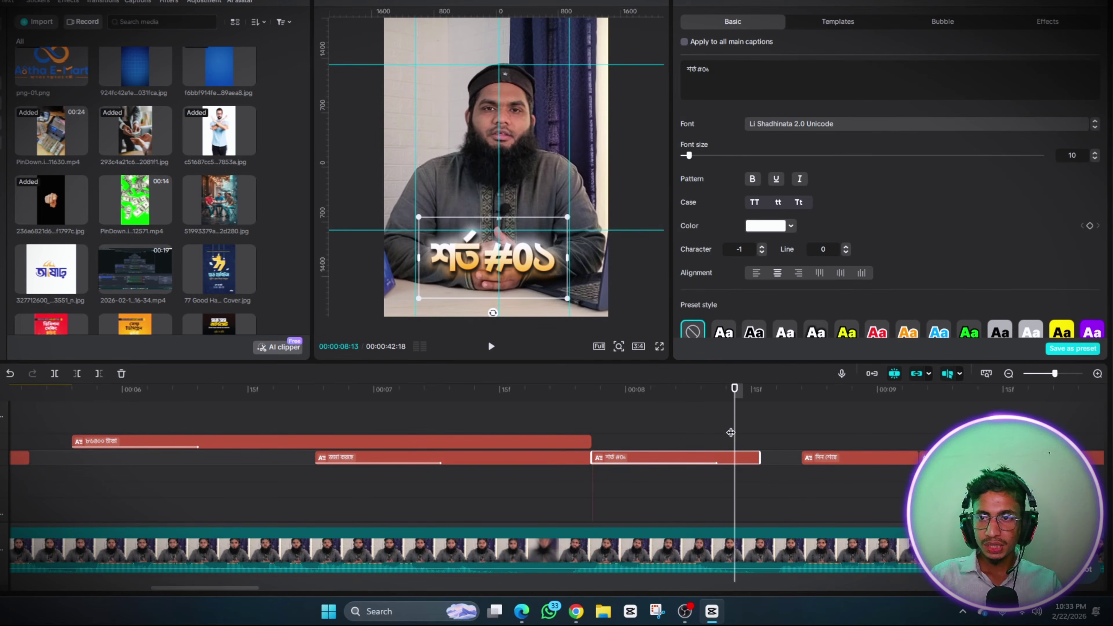
left_click(1048, 23)
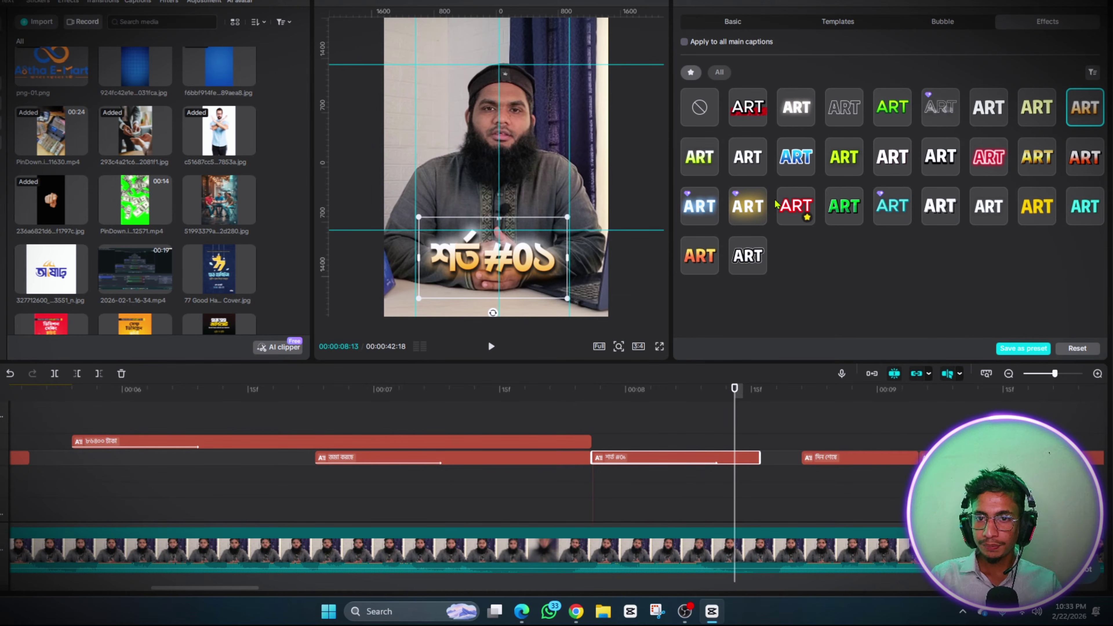
left_click(748, 204)
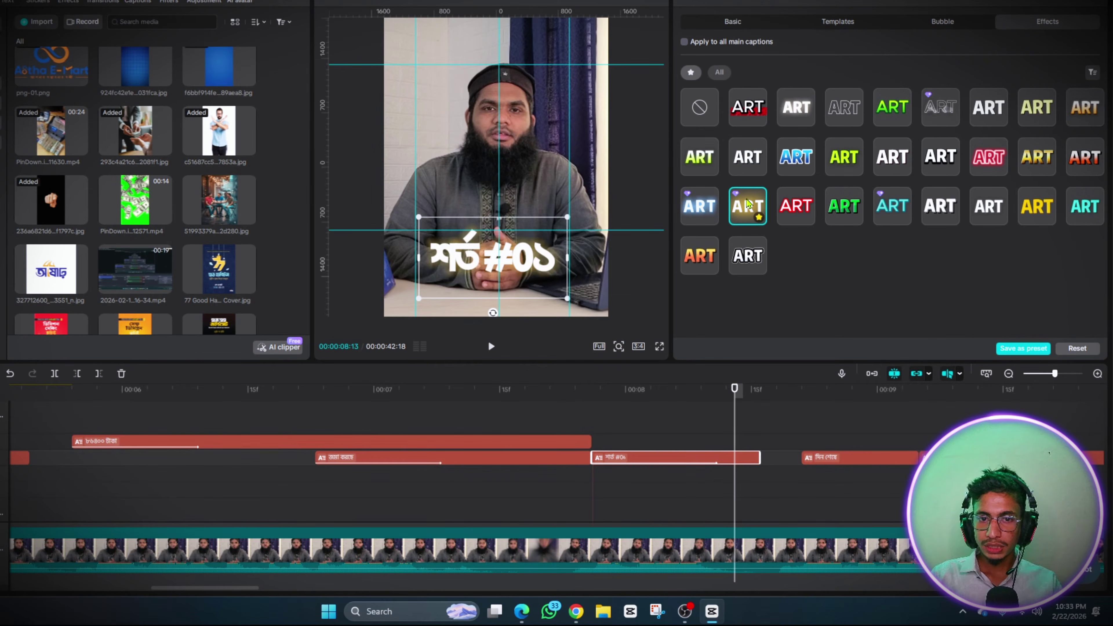
Play back the glowing "শর্ত #০১" caption from its start through to the "দিন শেষে" caption
left_click(594, 434)
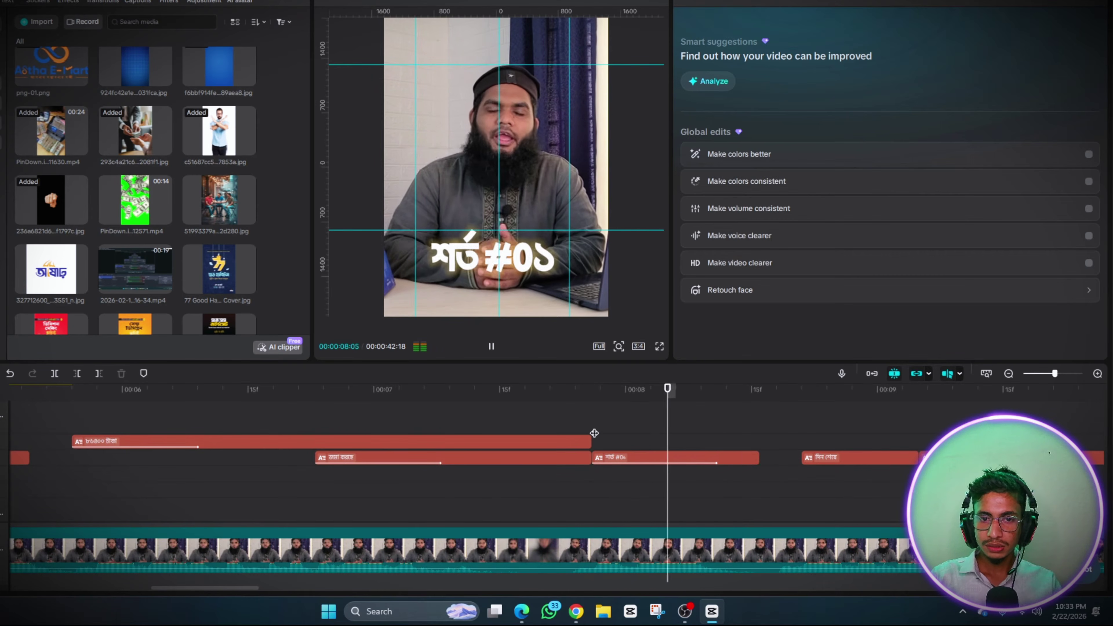
key("space")
left_click(705, 430)
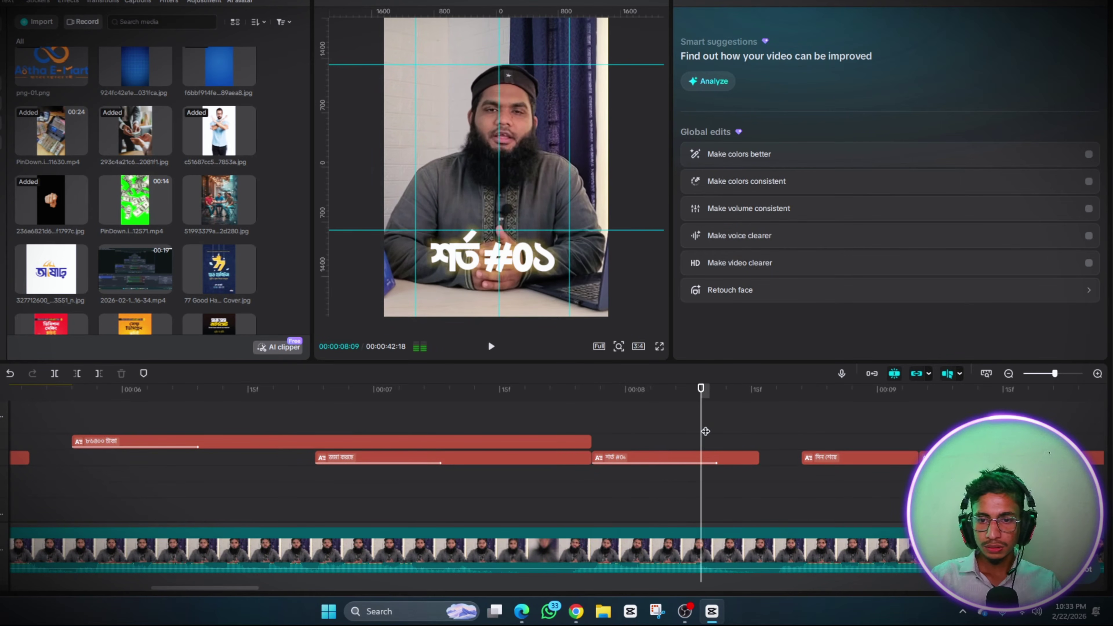
left_click_drag(704, 431, 603, 434)
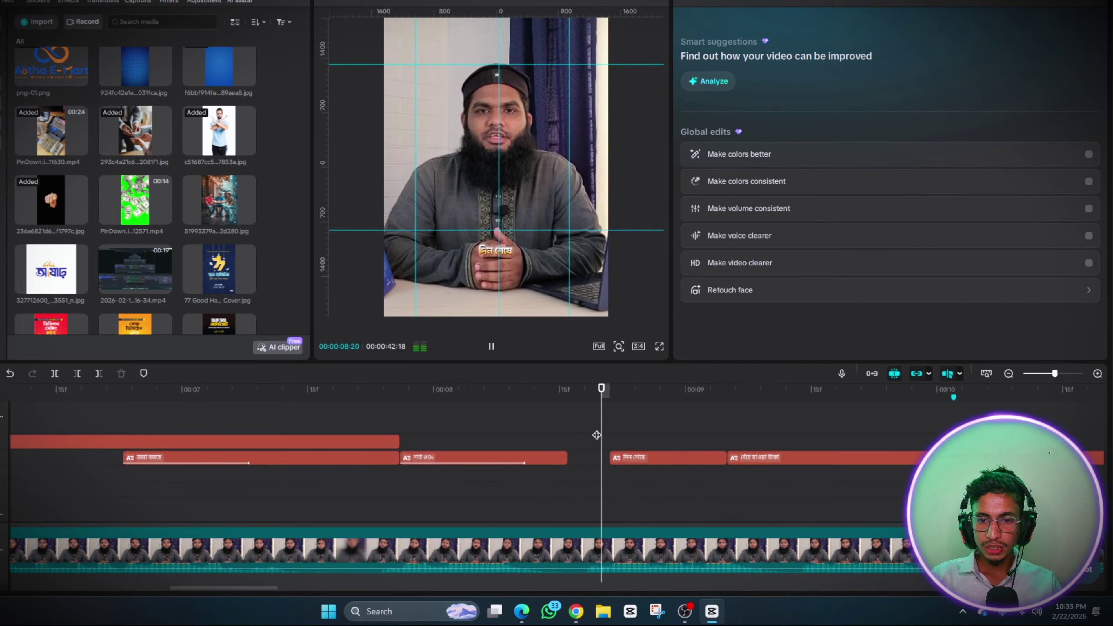
key("space")
Enlarge the "দিন শেষে" caption across the lower part of the frame and shift it slightly upward
left_click(710, 457)
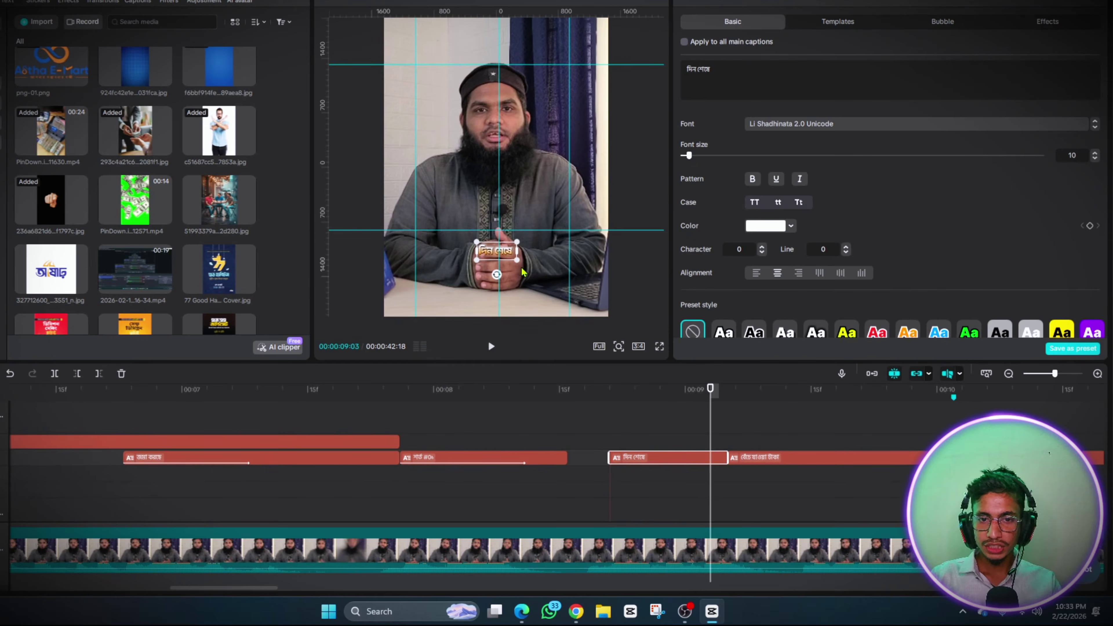
left_click_drag(515, 259, 619, 338)
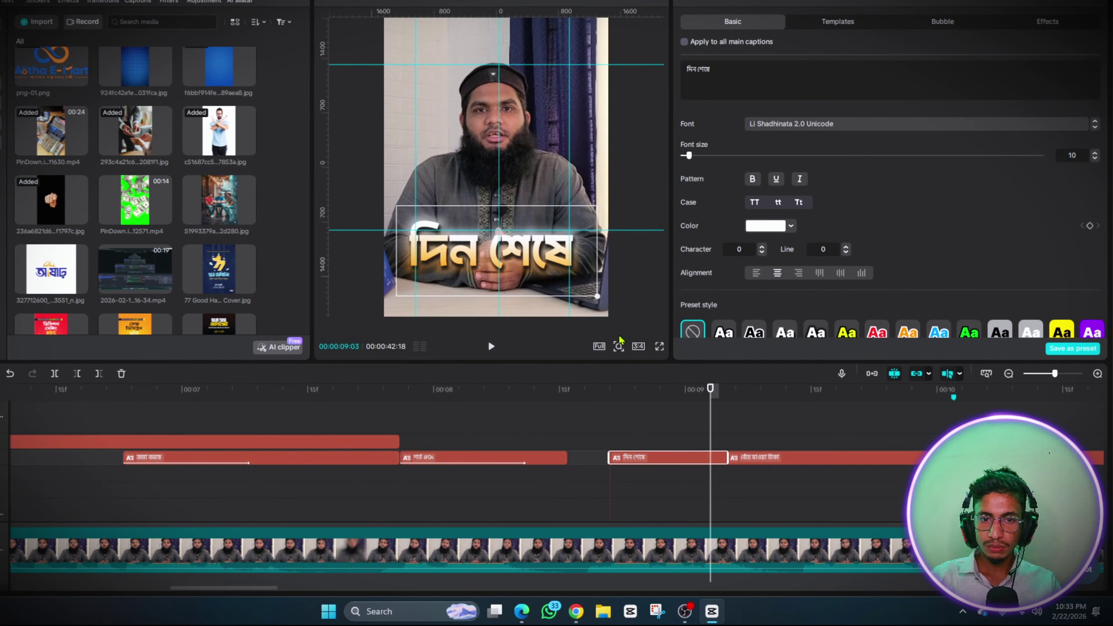
left_click_drag(507, 268, 507, 264)
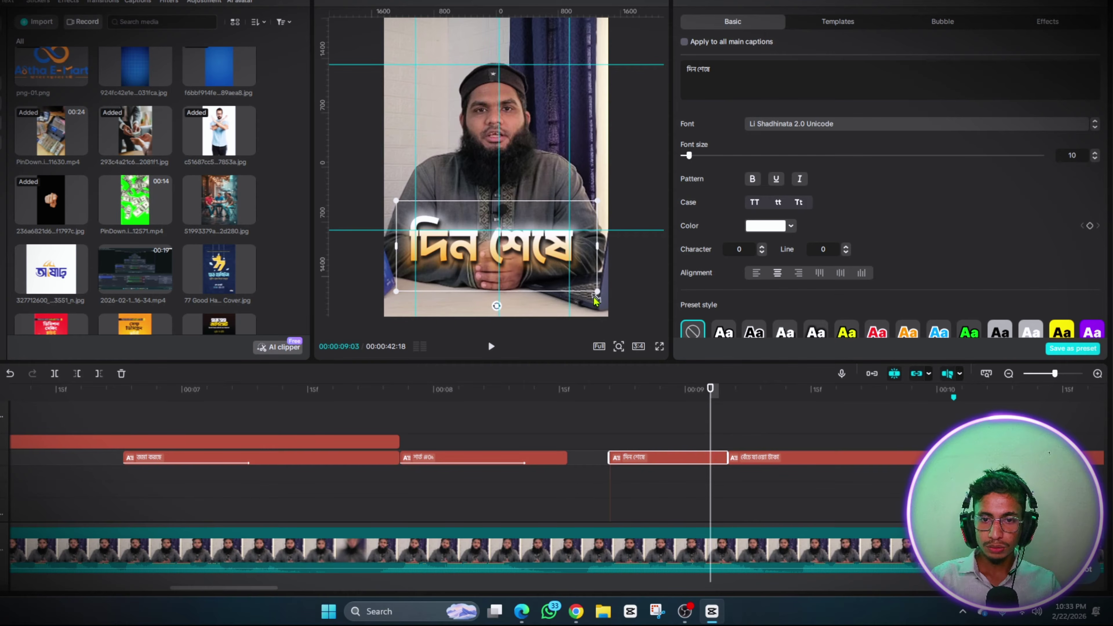
Move the "দিন শেষে" caption to the upper caption track and extend it to the end of the "বেঁচে যাওয়া টাকা" caption
left_click(642, 428)
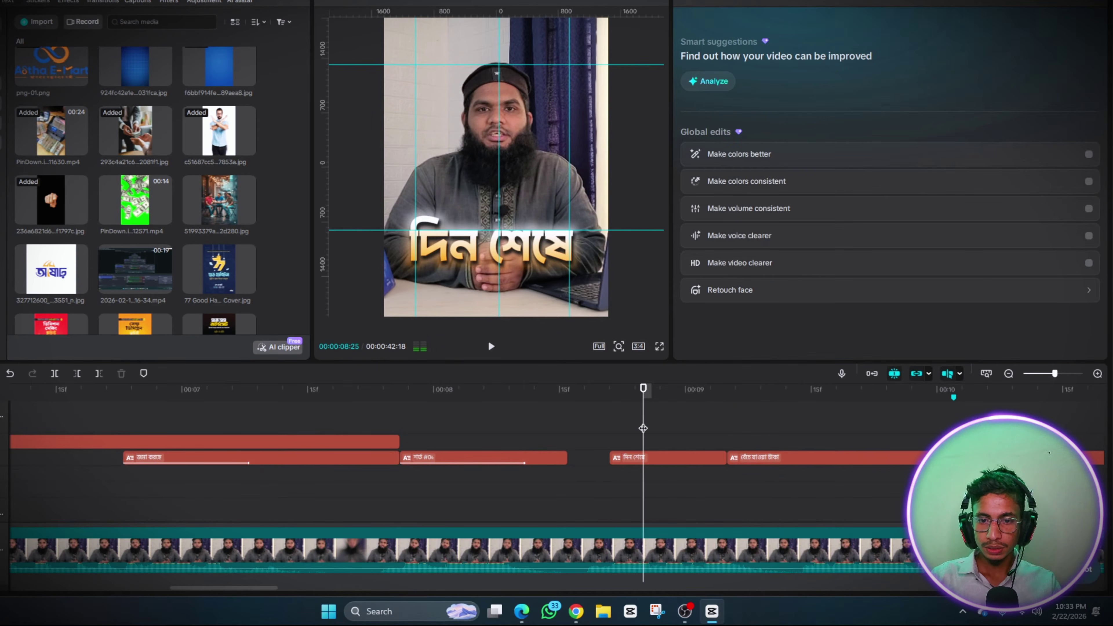
left_click(662, 457)
left_click_drag(661, 447, 943, 441)
left_click(923, 421)
scroll(584, 460, "right", 3)
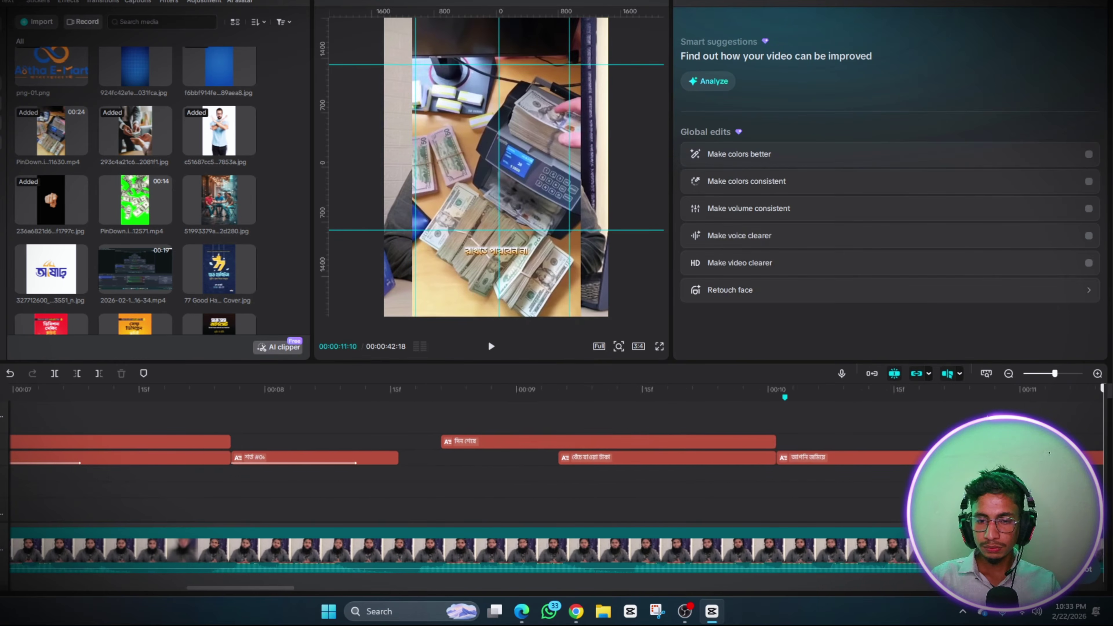
Enlarge the "বেঁচে যাওয়া টাকা" caption, placing it beneath "দিন শেষে", and give it a plain white text effect
left_click(588, 458)
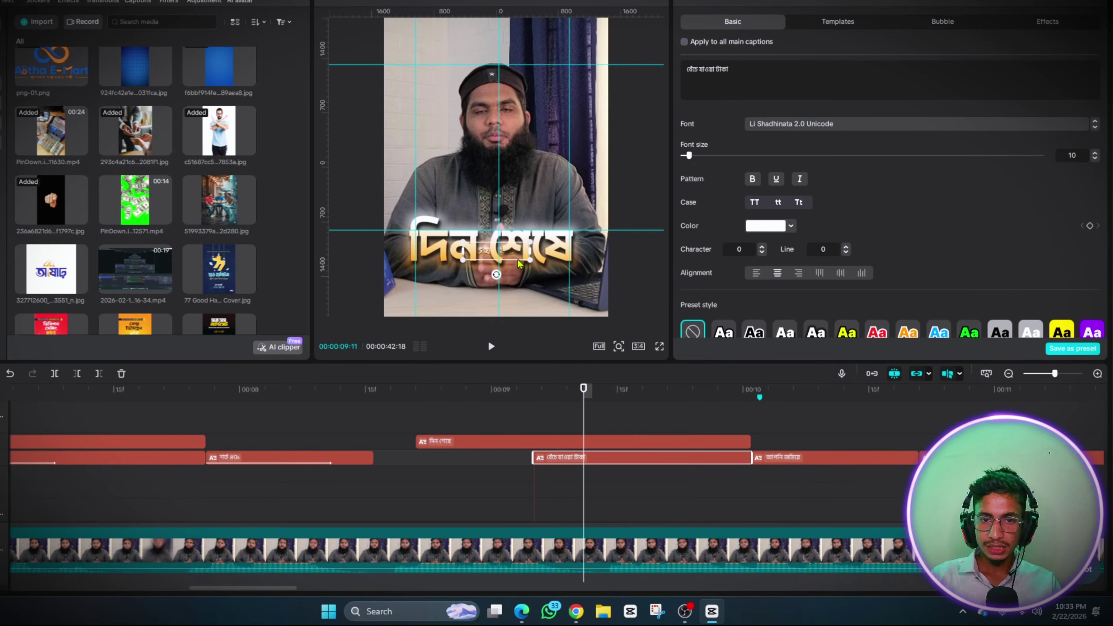
left_click_drag(519, 263, 595, 334)
left_click_drag(550, 296, 547, 286)
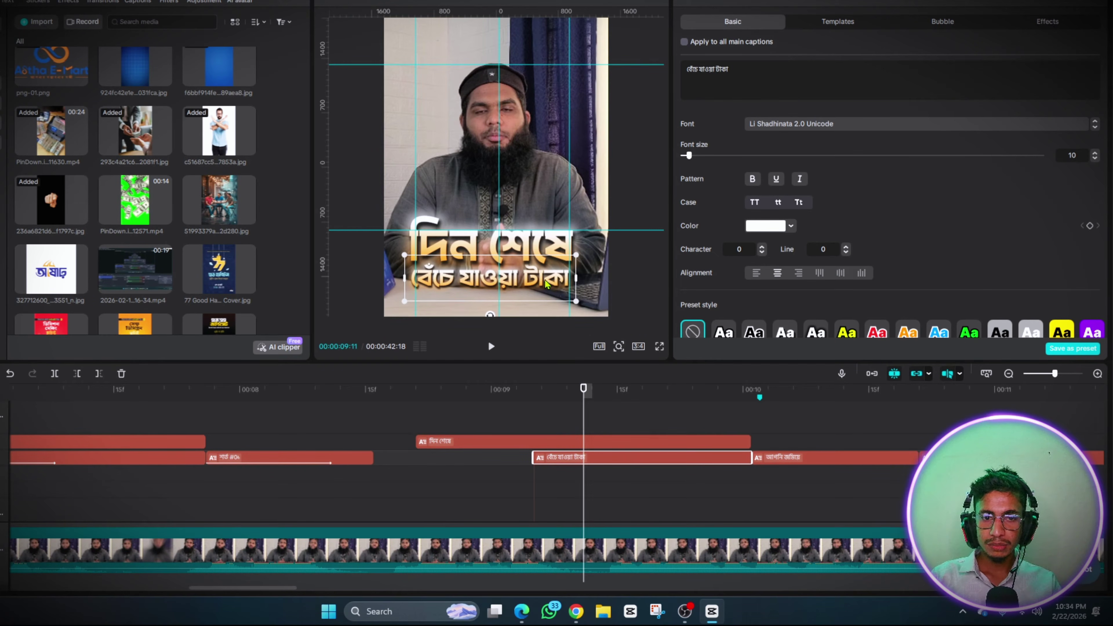
left_click(1040, 22)
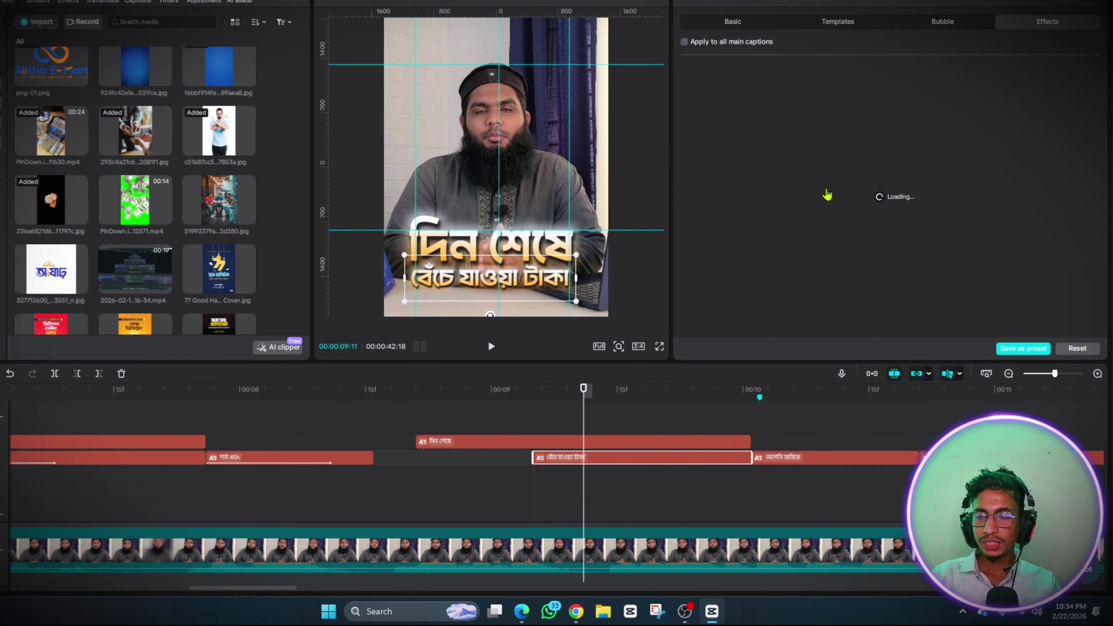
left_click(988, 110)
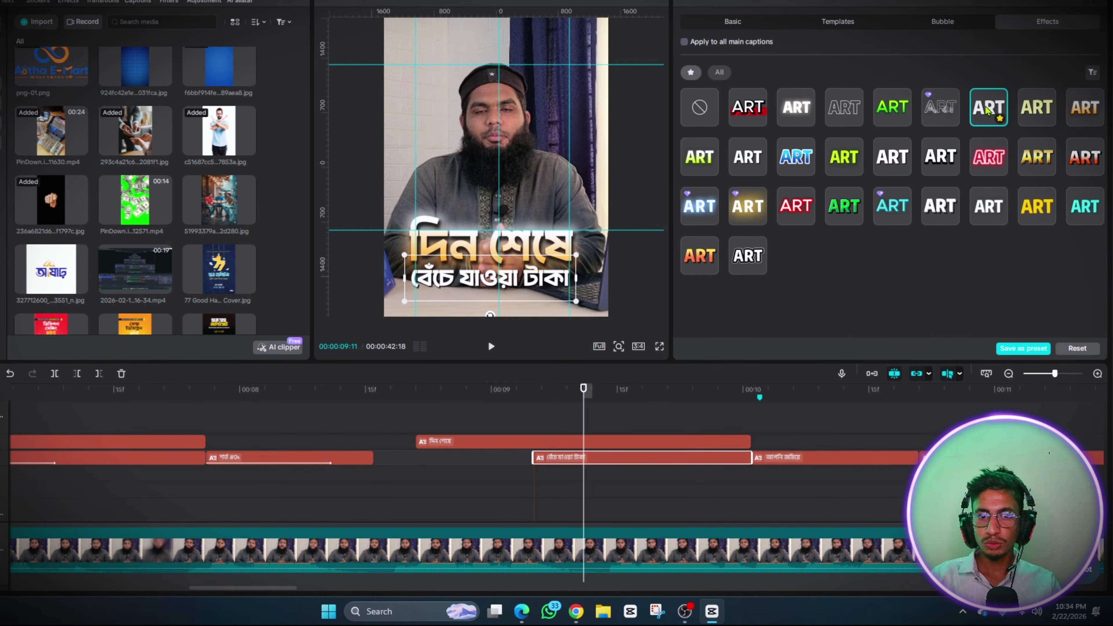
Play back the stacked "দিন শেষে" and "বেঁচে যাওয়া টাকা" captions
left_click(448, 423)
key("space")
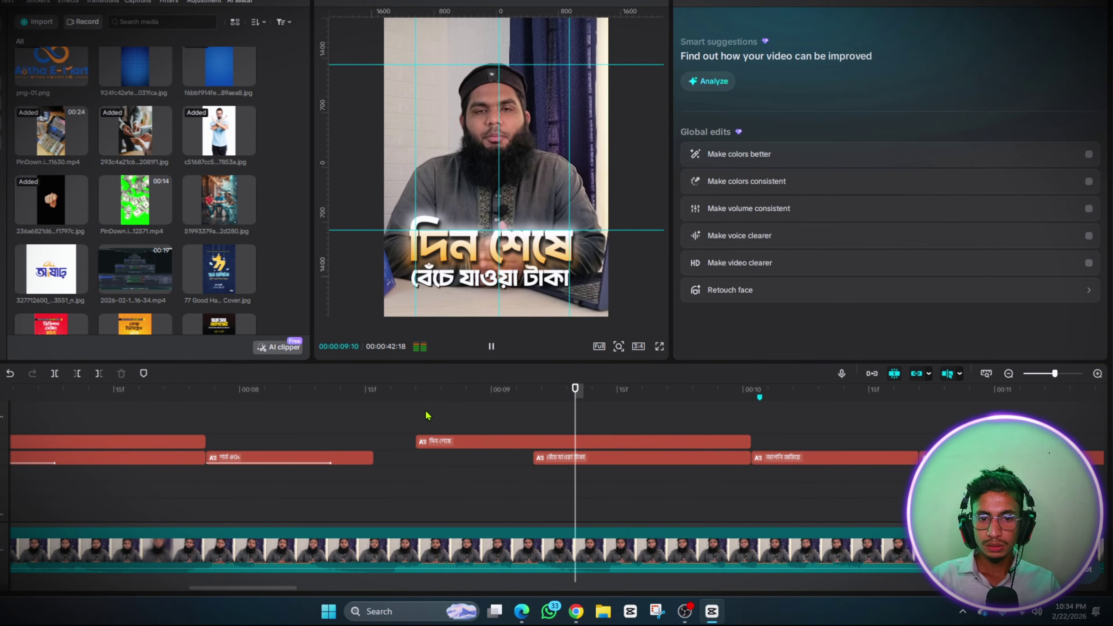
left_click(425, 416)
Apply the Slide & Rise entrance animation to the "দিন শেষে" caption
left_click(461, 442)
left_click(781, 1)
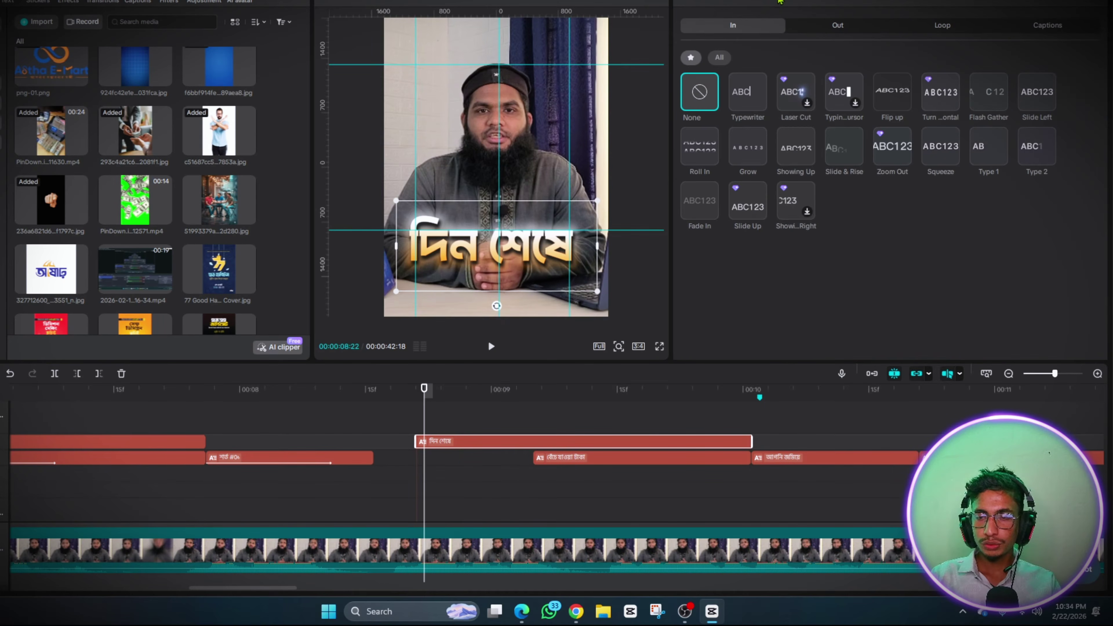
left_click(843, 154)
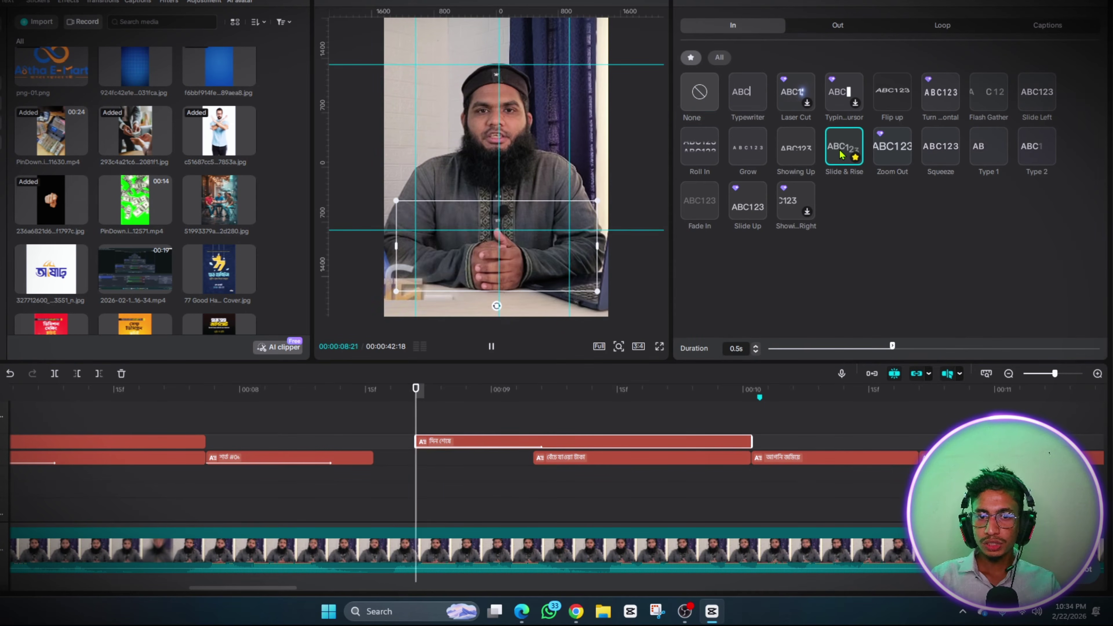
Try the Showing Up entrance animation on the "বেঁচে যাওয়া টাকা" caption, then apply Zoom Out instead
left_click(568, 460)
left_click(782, 1)
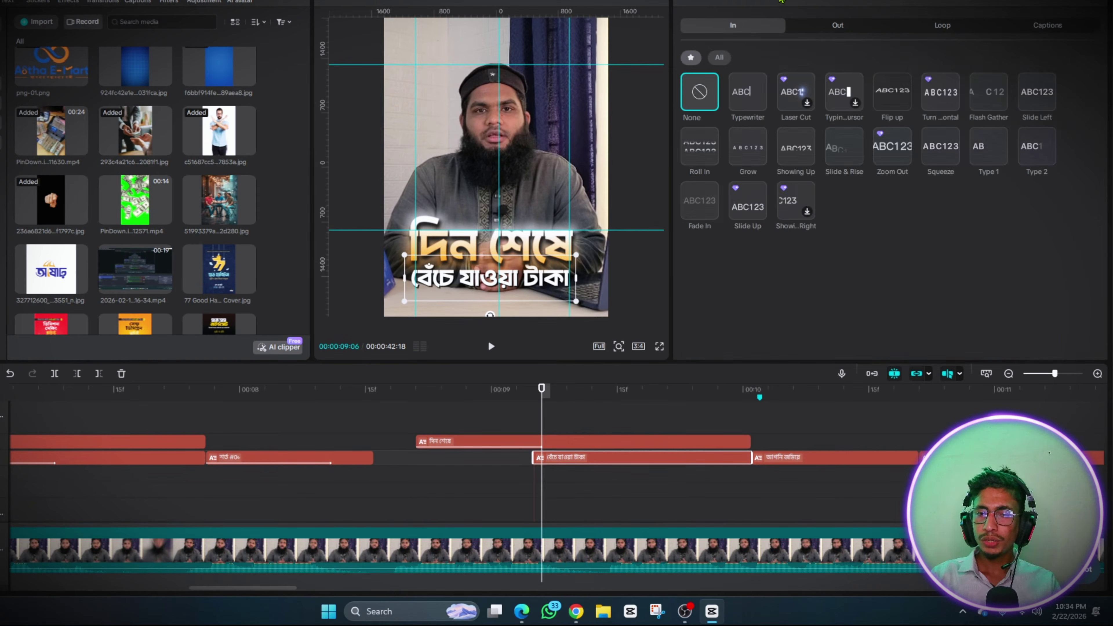
left_click(787, 152)
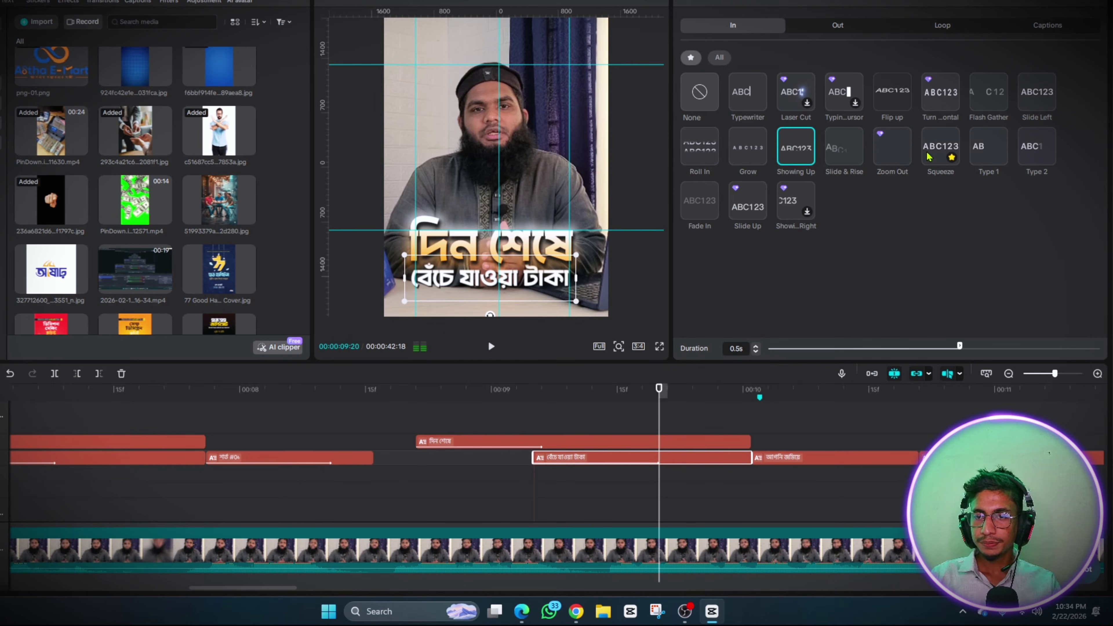
left_click(894, 158)
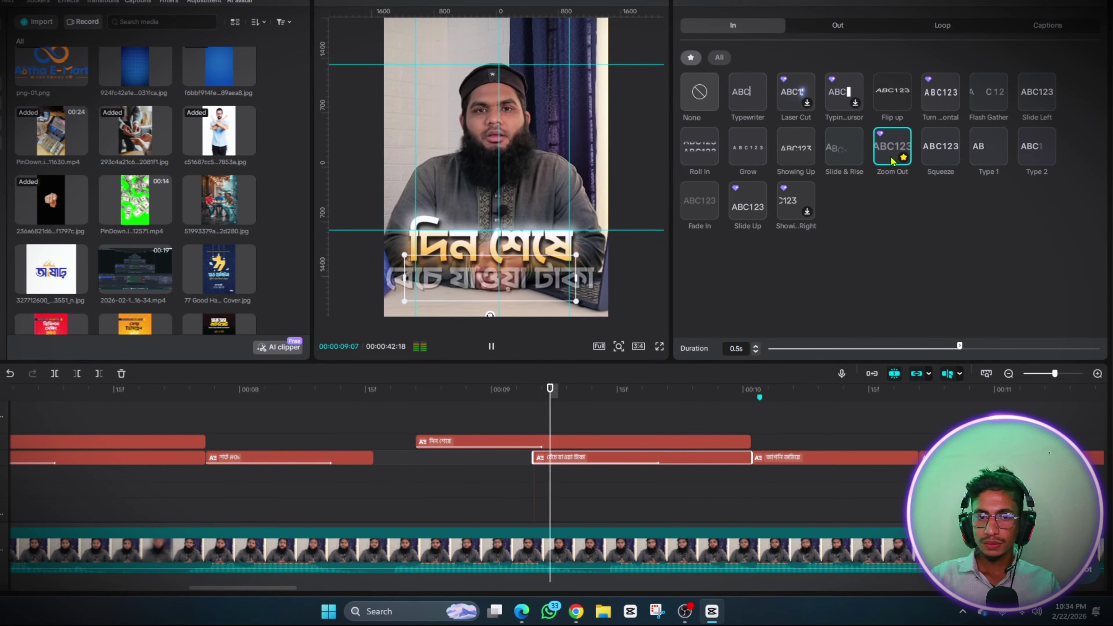
Play back the two animated captions from the start of "দিন শেষে" into the money-counting clip
left_click(417, 394)
key("space")
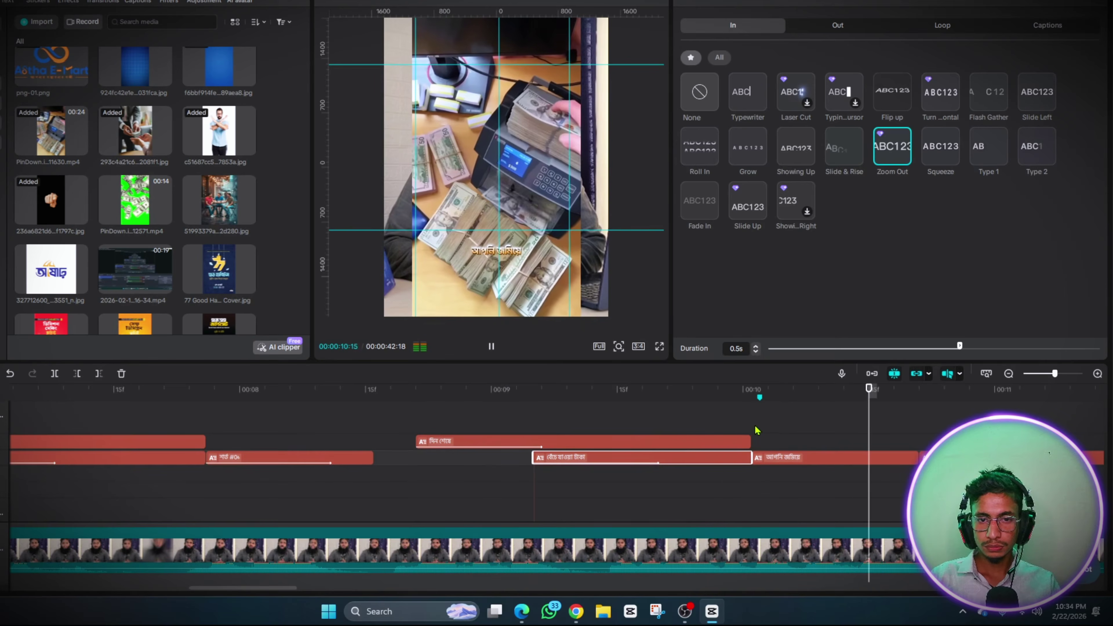
left_click(756, 429)
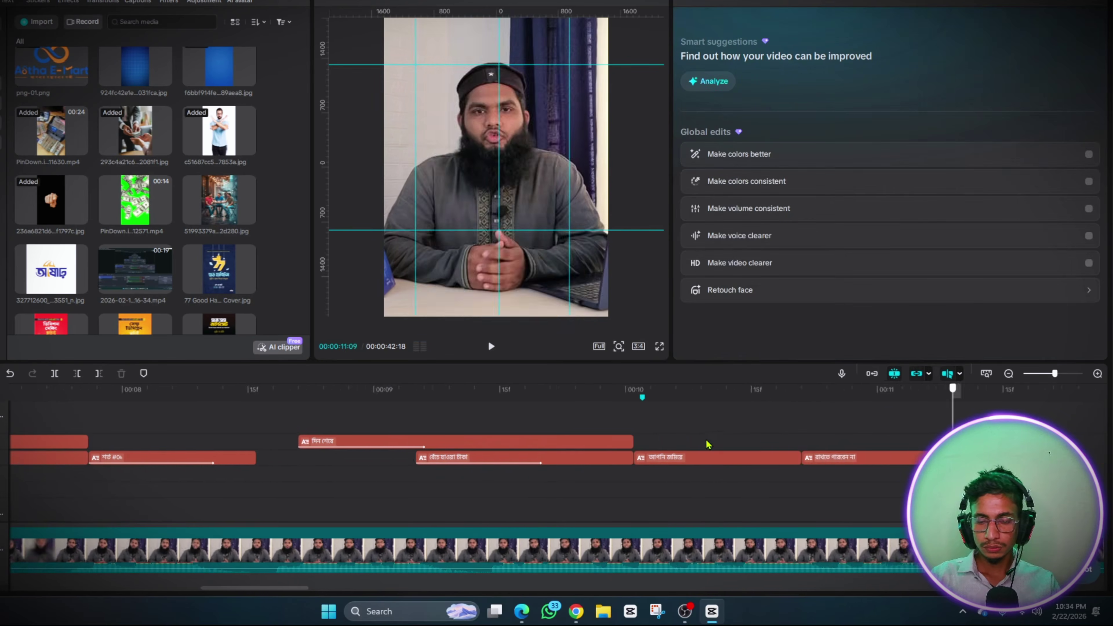
Scale the money-counting clip to 137% so it fills the vertical frame
left_click(653, 474)
left_click_drag(653, 474, 638, 474)
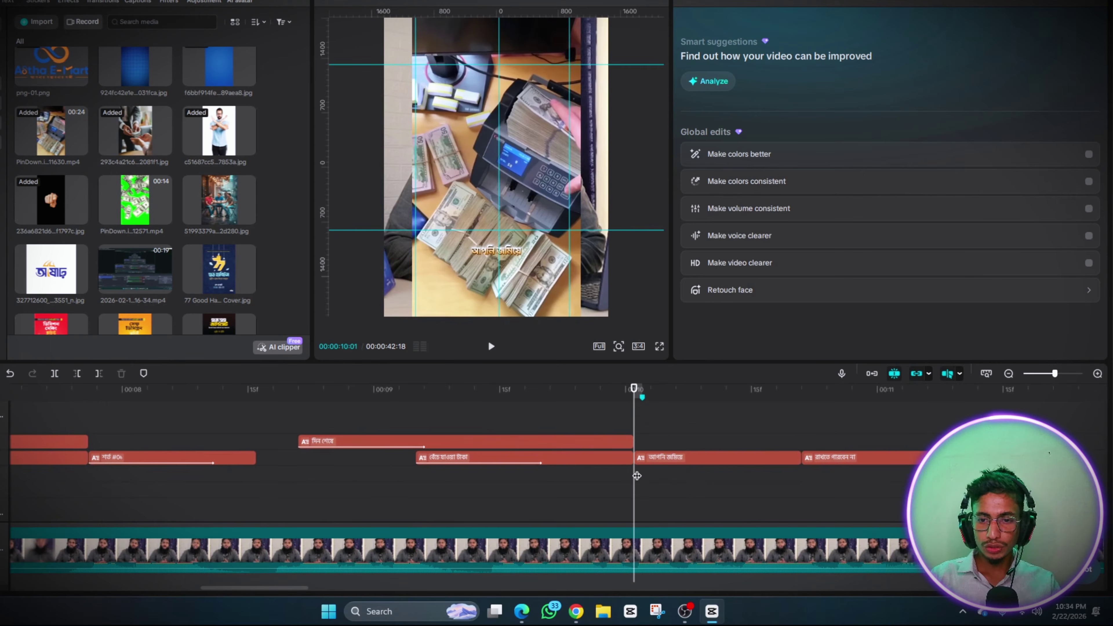
scroll(637, 476, "down", 5)
left_click(652, 422)
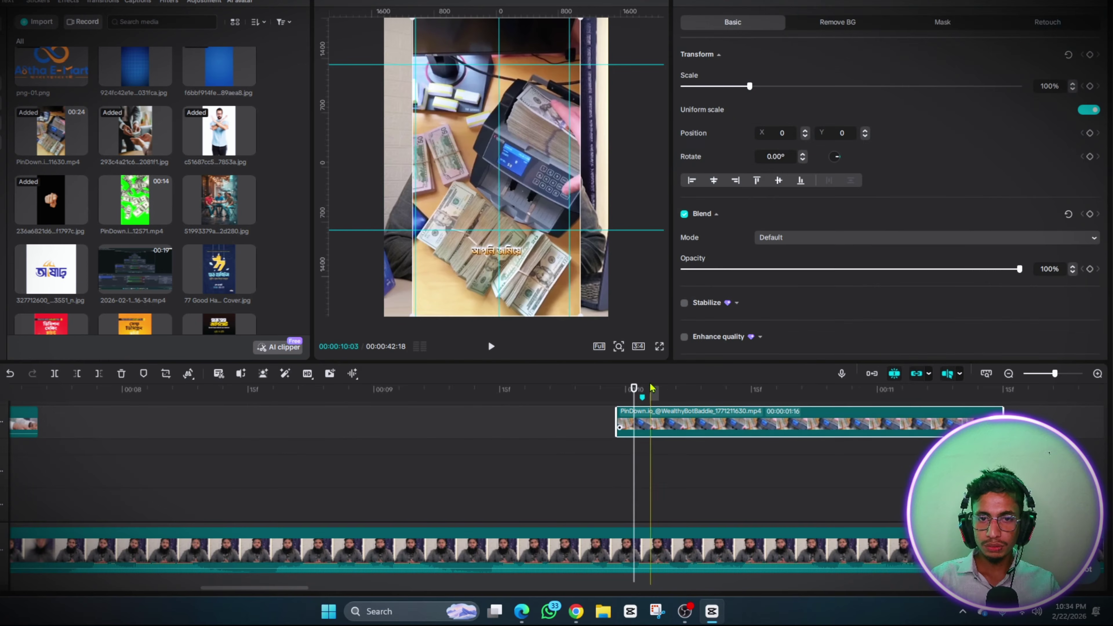
left_click_drag(749, 87, 774, 96)
Trim the "দিন শেষে" and "বেঁচে যাওয়া টাকা" captions to end where the money-counting clip starts, and extend "আপনি জমিয়ে" back to that point
scroll(614, 459, "up", 2)
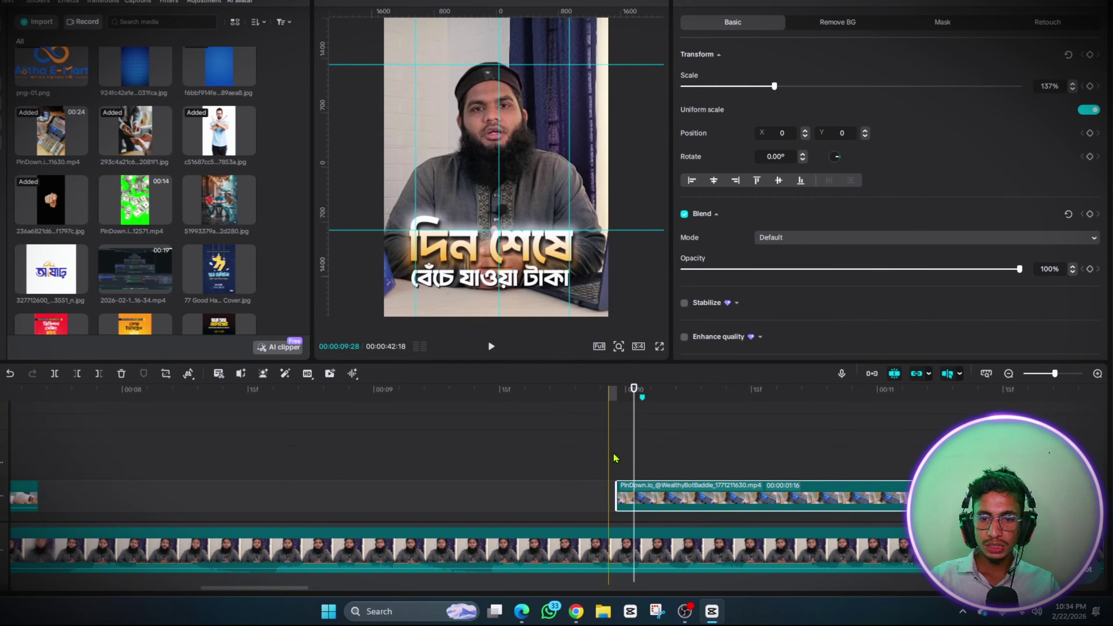
left_click(614, 458)
scroll(614, 459, "up", 2)
scroll(614, 458, "up", 3)
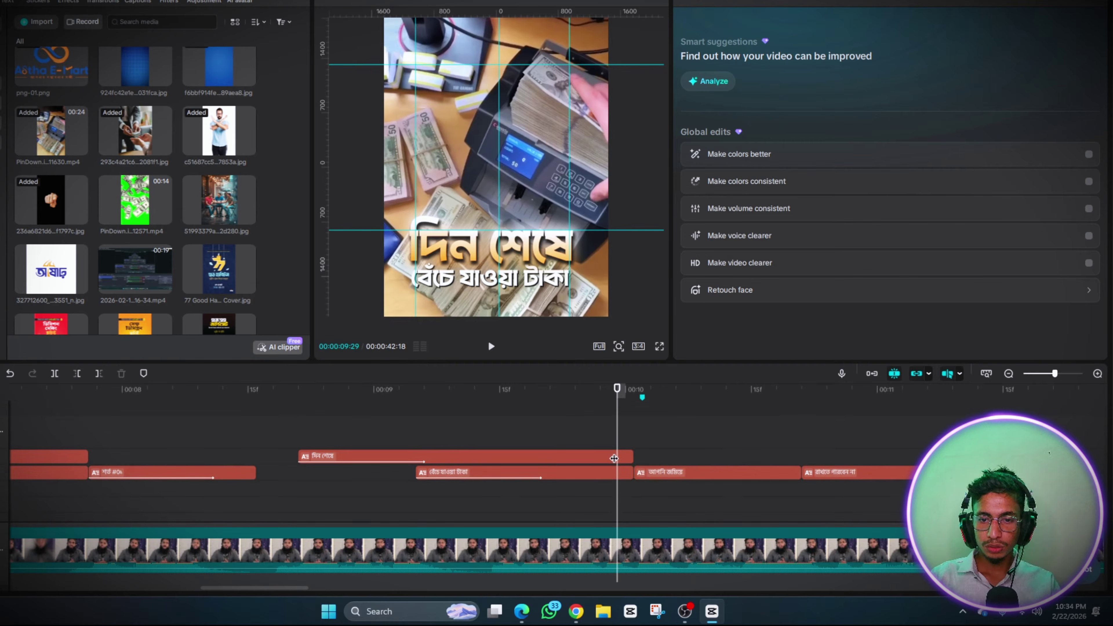
left_click(629, 455)
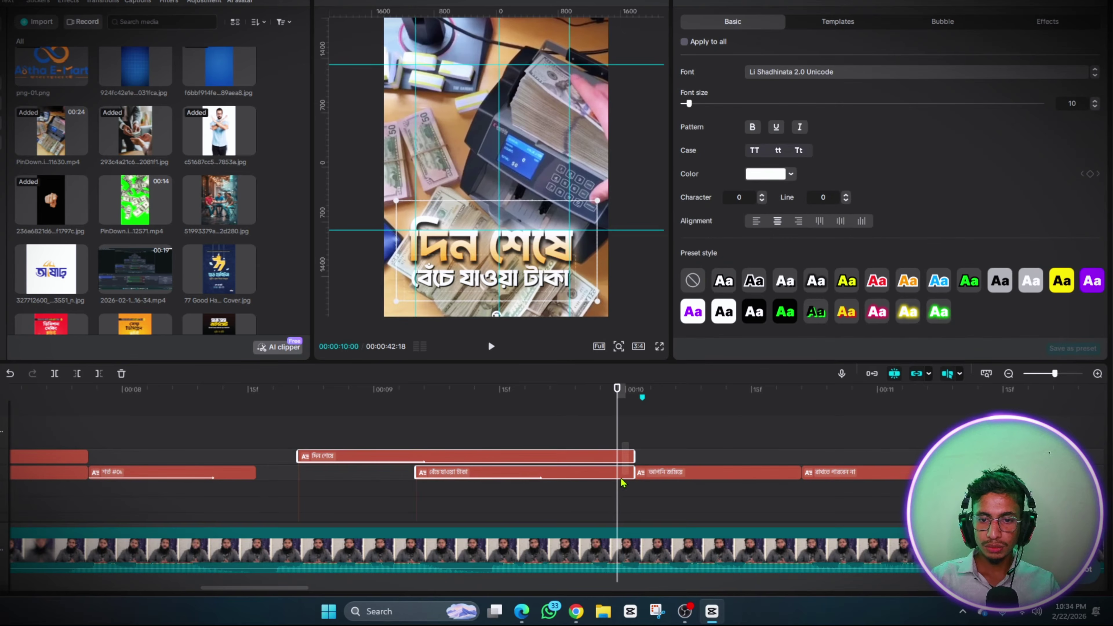
mouse_move(633, 459)
left_mouse_down()
mouse_move(611, 464)
mouse_move(620, 476)
left_mouse_up()
left_click(637, 472)
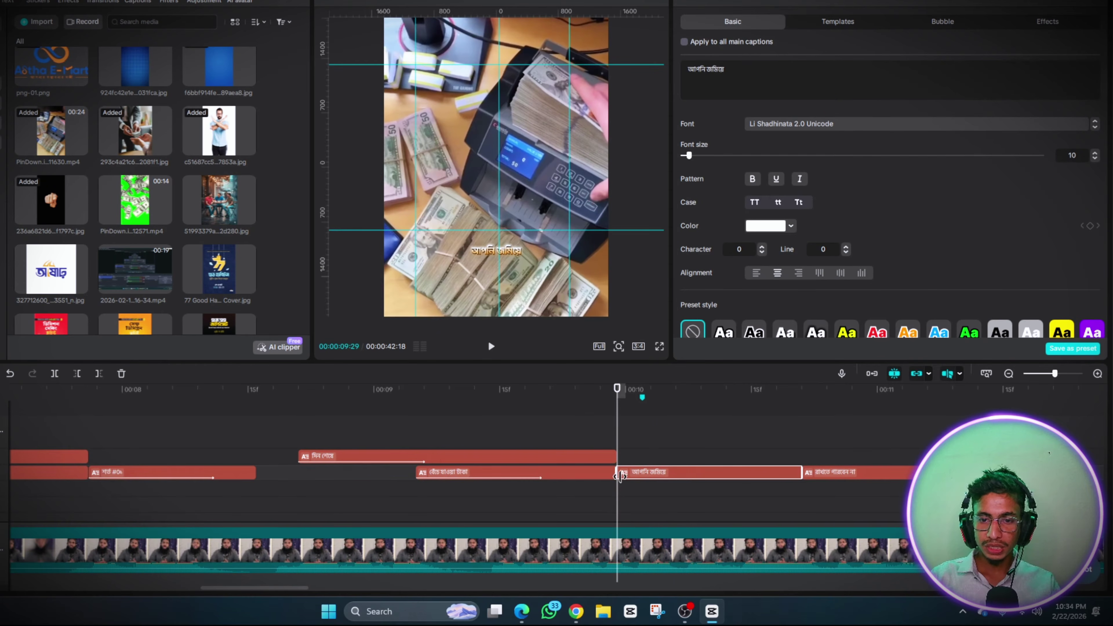
Enlarge the "আপনি জমিয়ে" caption across the lower frame and extend it on the upper caption track to the end of "রাখতে পারবেন না"
left_click(684, 390)
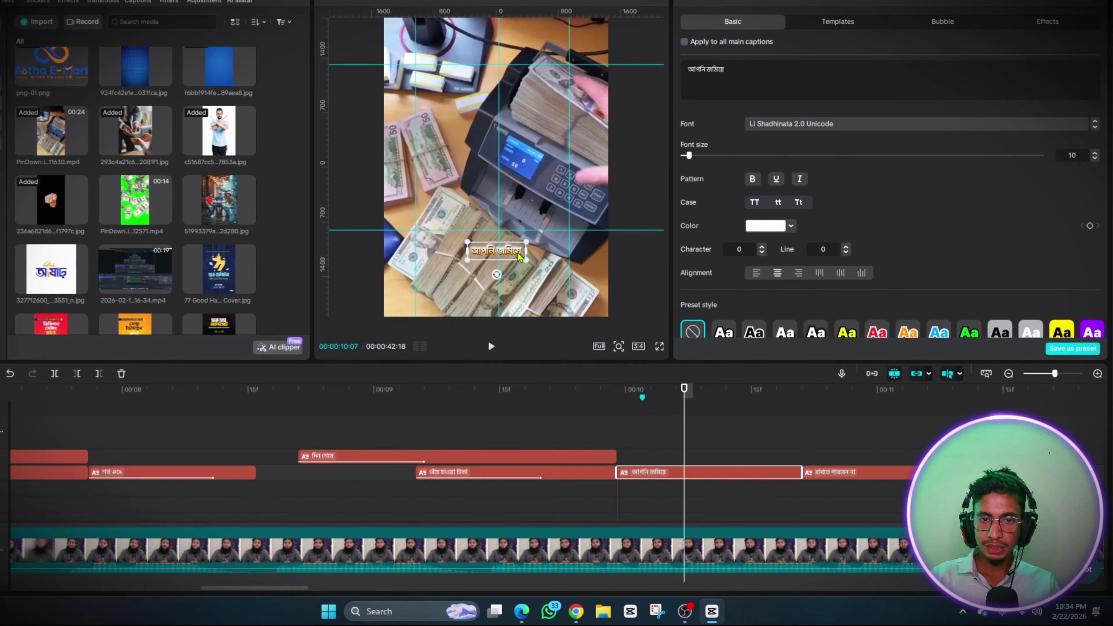
mouse_move(526, 262)
left_mouse_down()
mouse_move(594, 281)
mouse_move(535, 262)
left_mouse_up()
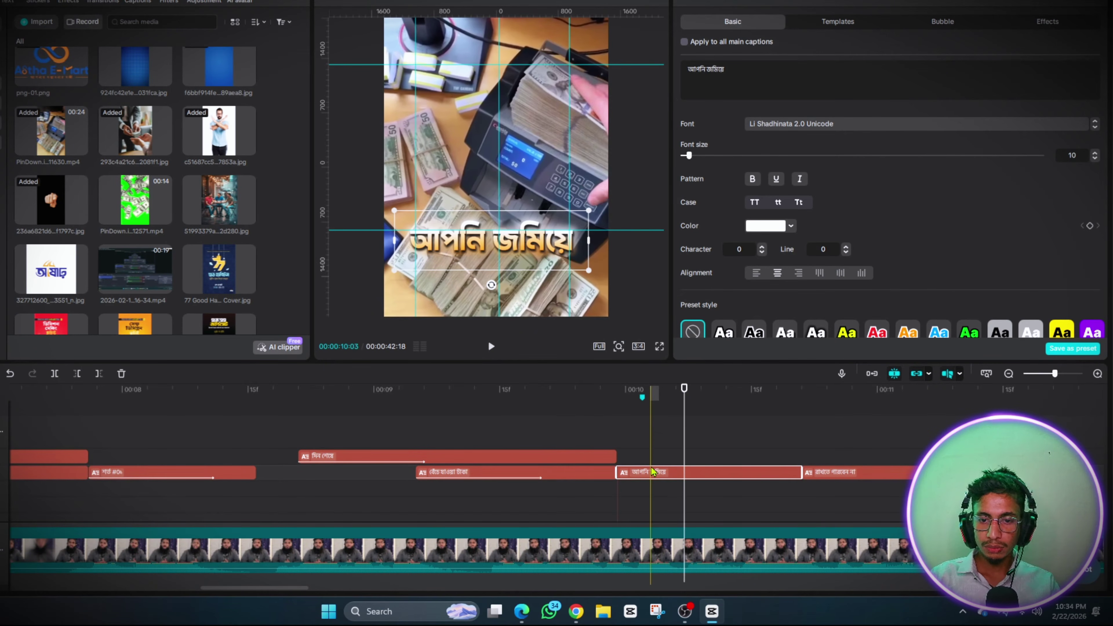
left_click_drag(652, 471, 652, 456)
left_click_drag(802, 456, 927, 456)
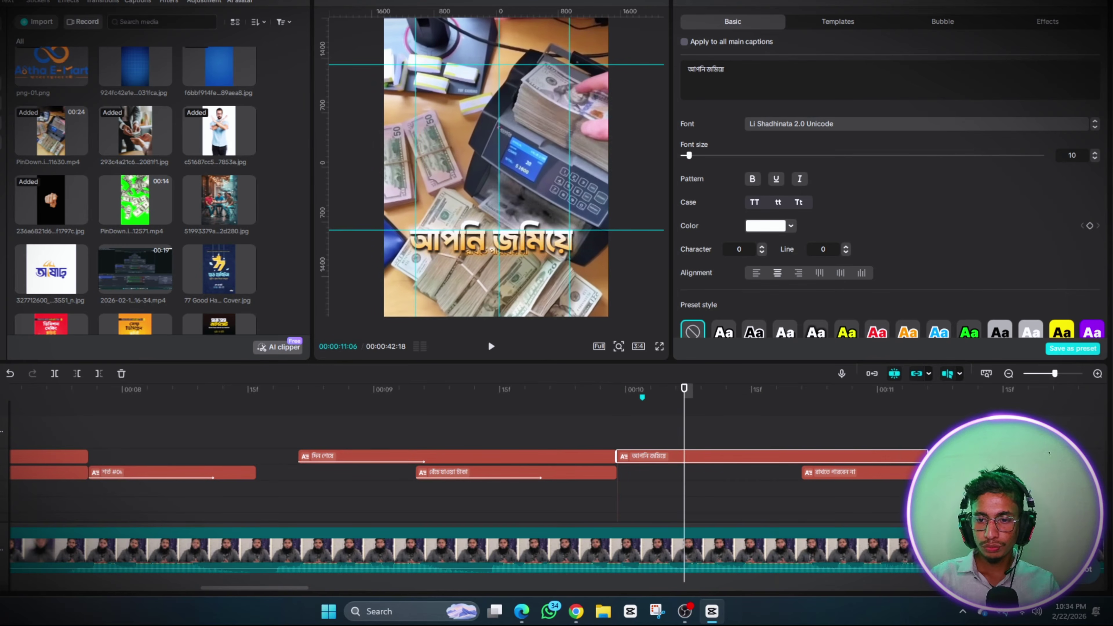
left_click(788, 434)
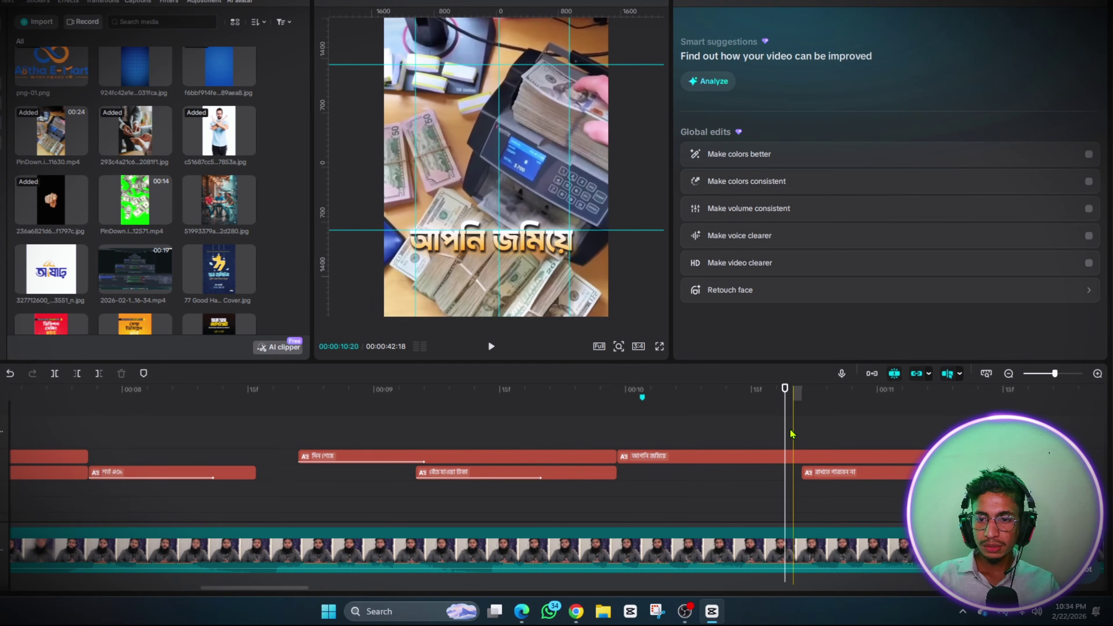
Enlarge the "রাখতে পারবেন না" caption, placing it beneath "আপনি জমিয়ে", and give it a white text effect
scroll(728, 551, "right", 3)
left_click(693, 500)
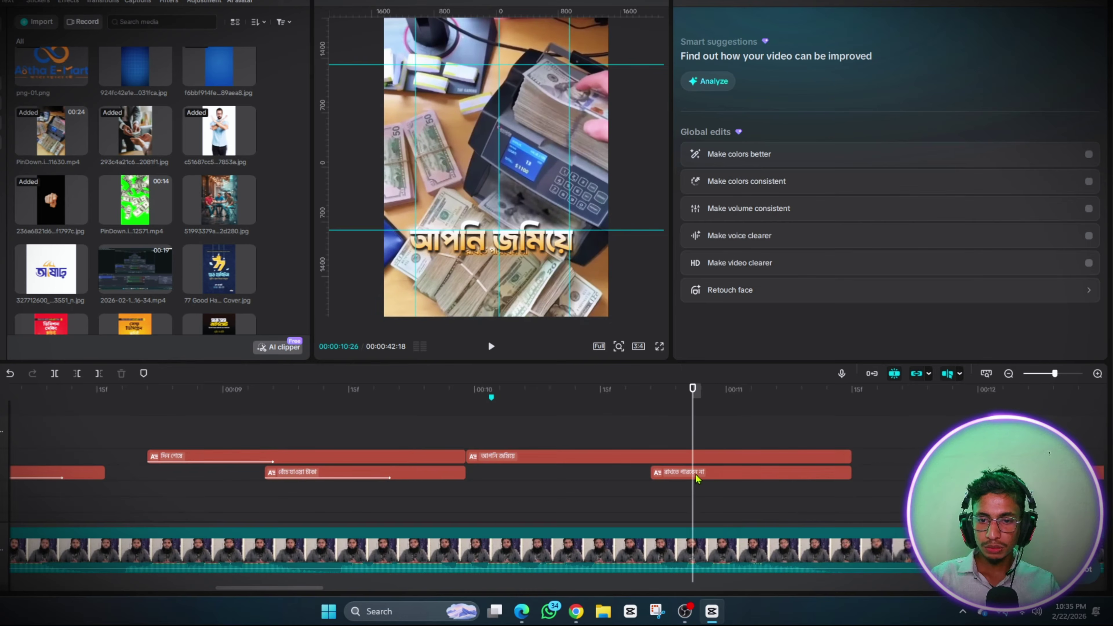
left_click(698, 476)
left_click_drag(519, 260, 596, 323)
left_click_drag(547, 290, 538, 285)
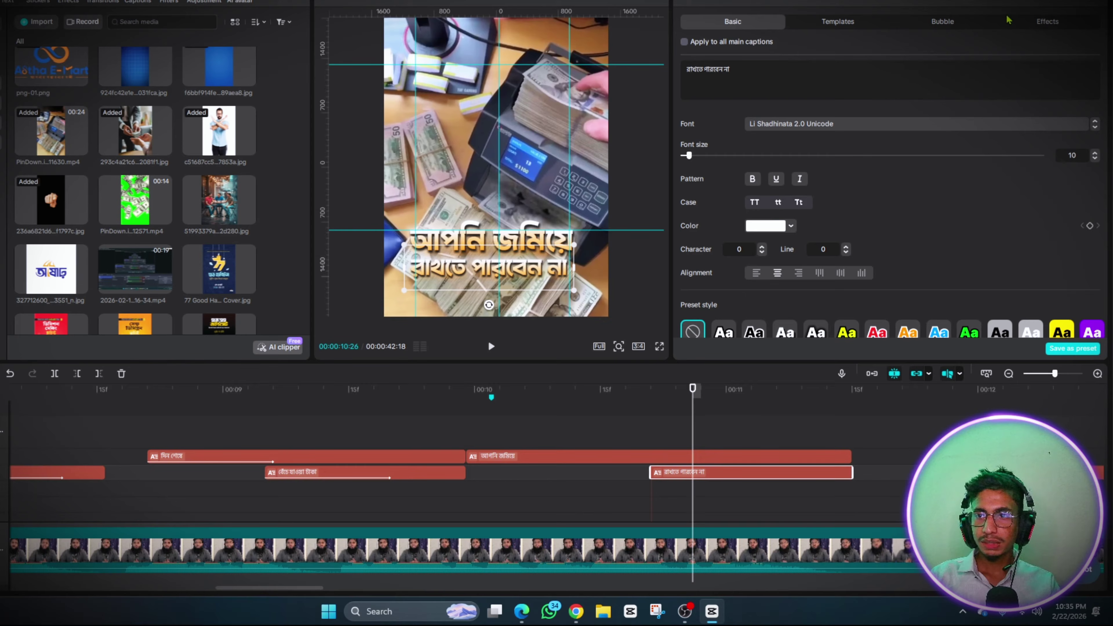
left_click(1040, 21)
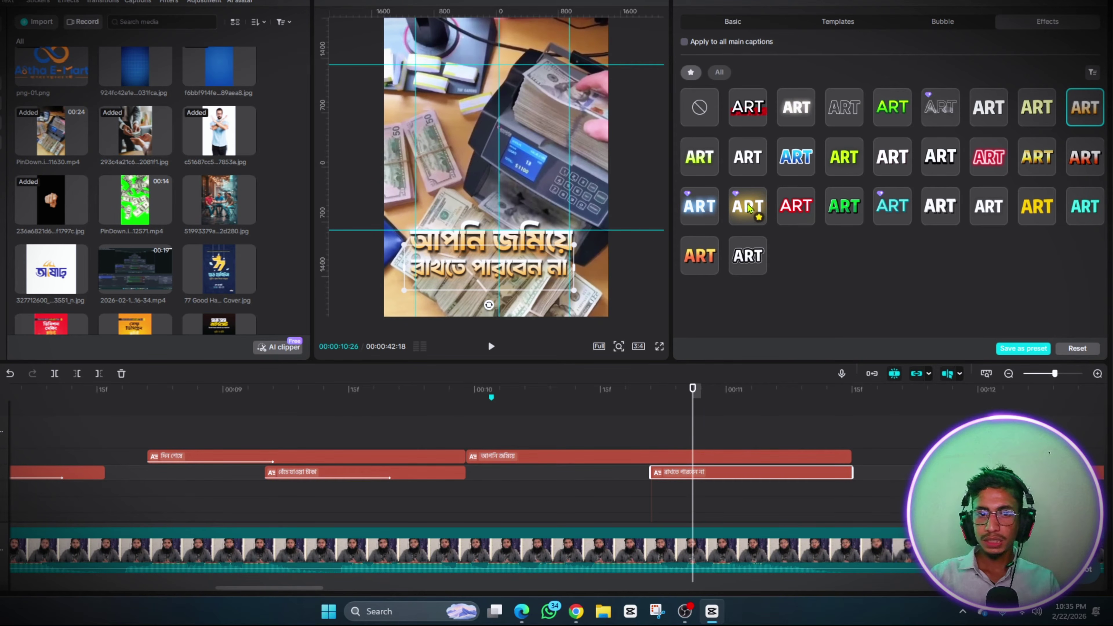
left_click(641, 442)
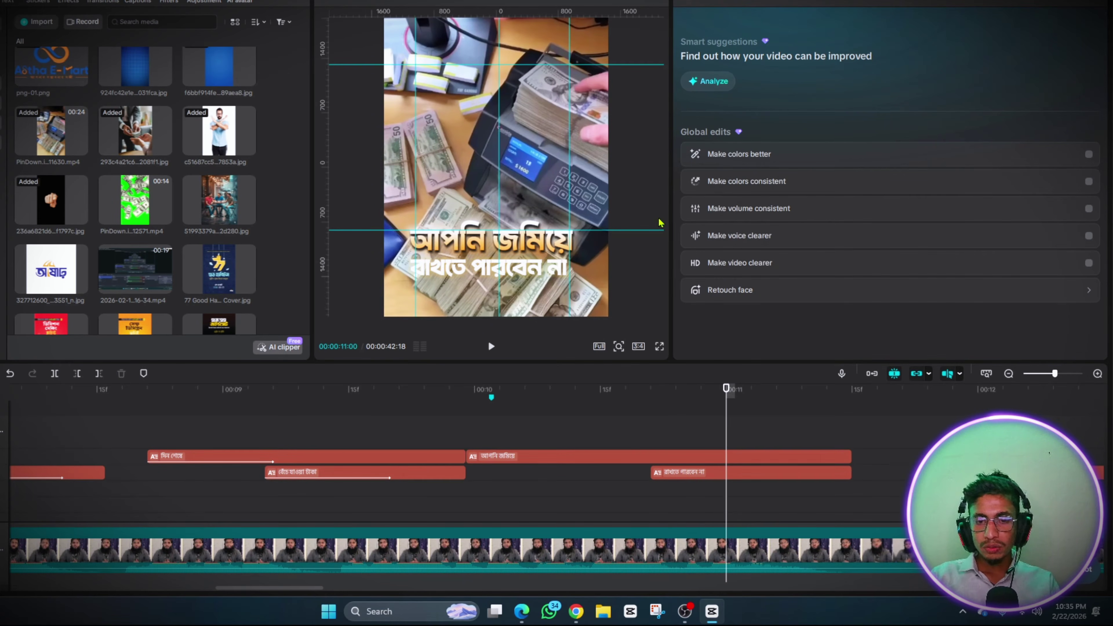
Apply the Grow entrance animation to the "আপনি জমিয়ে" caption
left_click(486, 456)
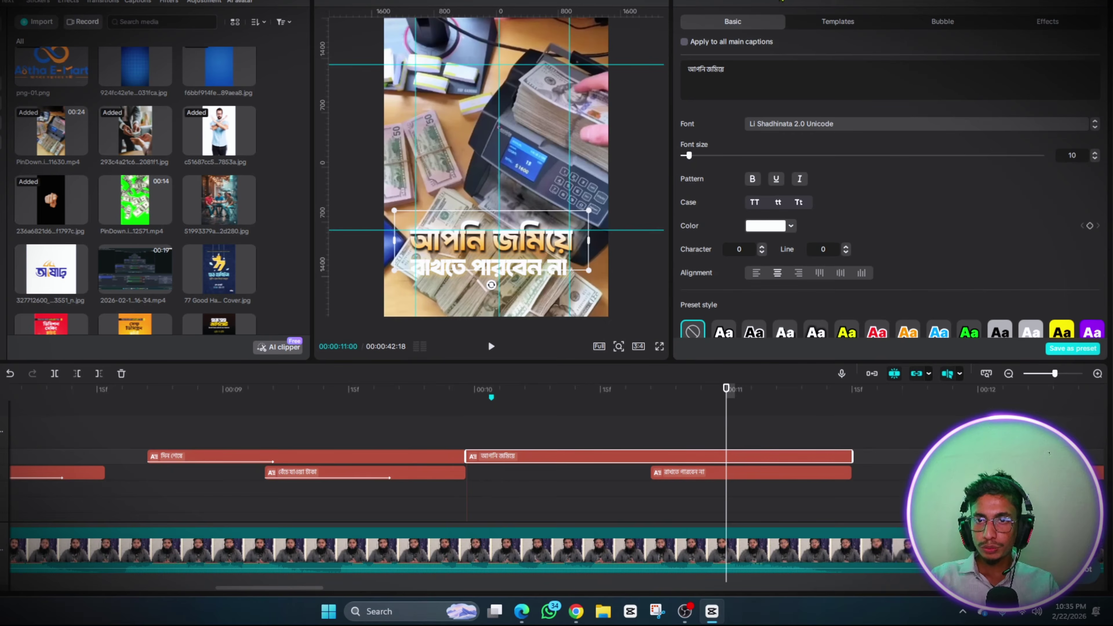
left_click(783, 1)
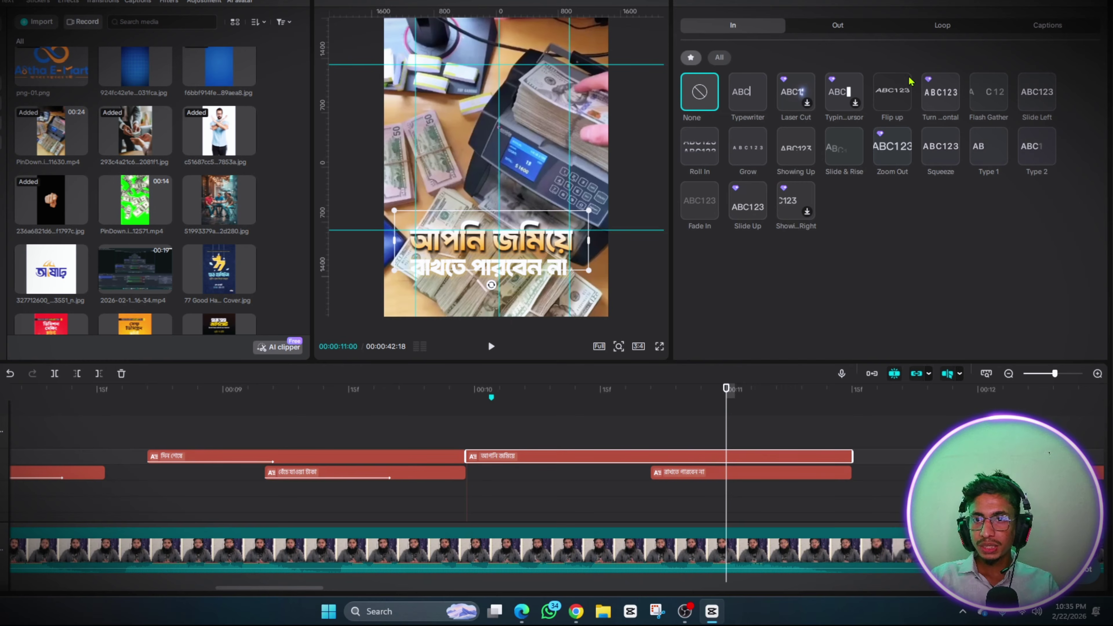
left_click(739, 156)
Apply the Type 2 entrance animation to the "রাখতে পারবেন না" caption and preview it
left_click(721, 473)
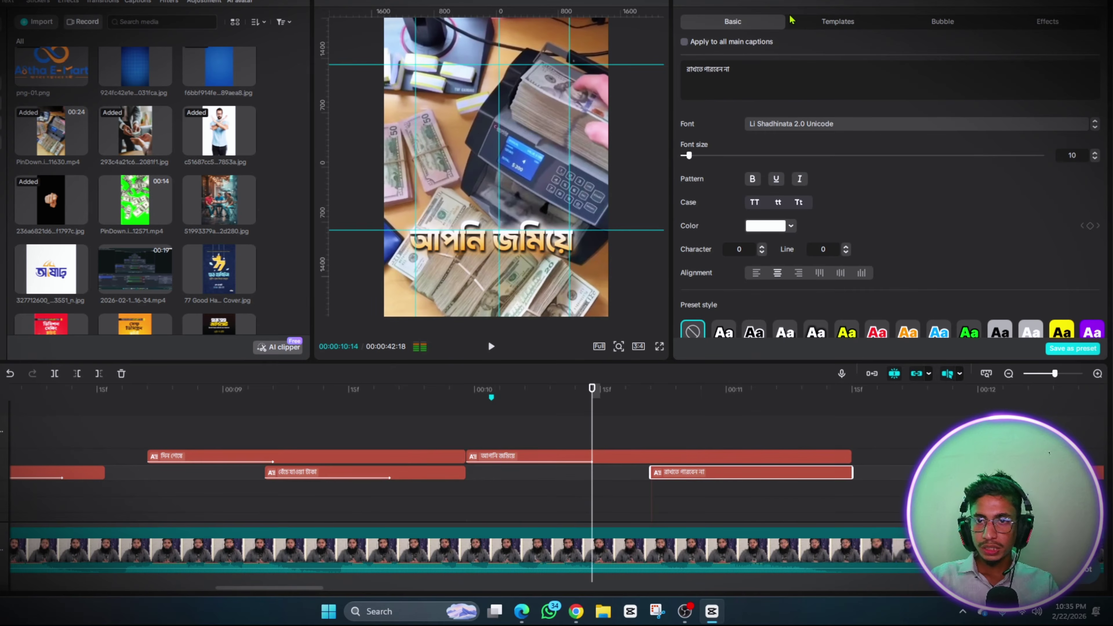
left_click(780, 3)
left_click(1036, 151)
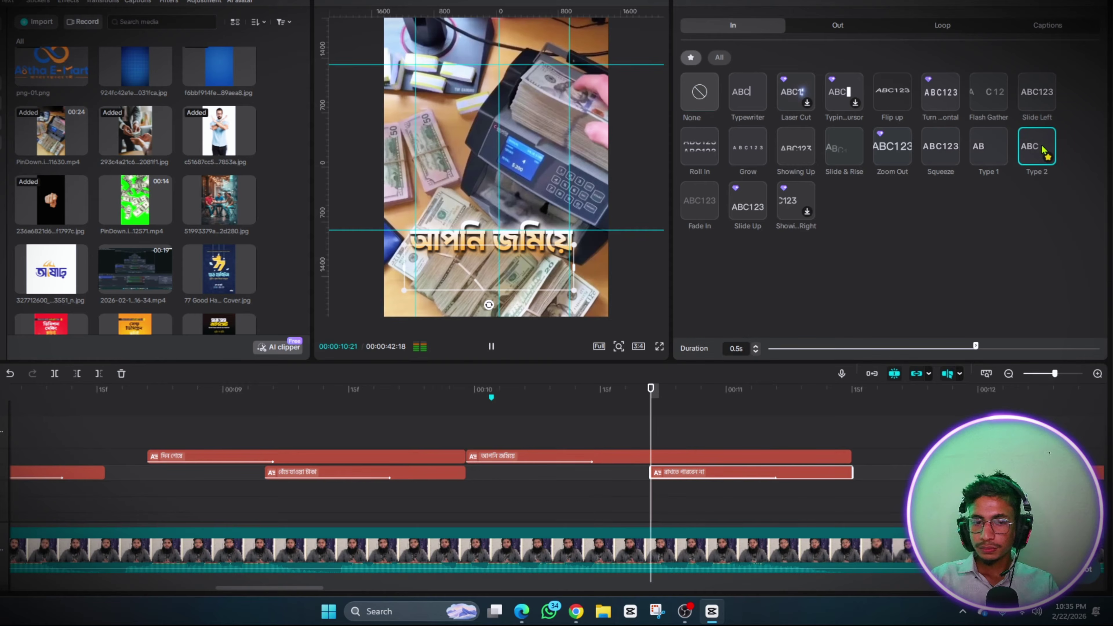
key("space")
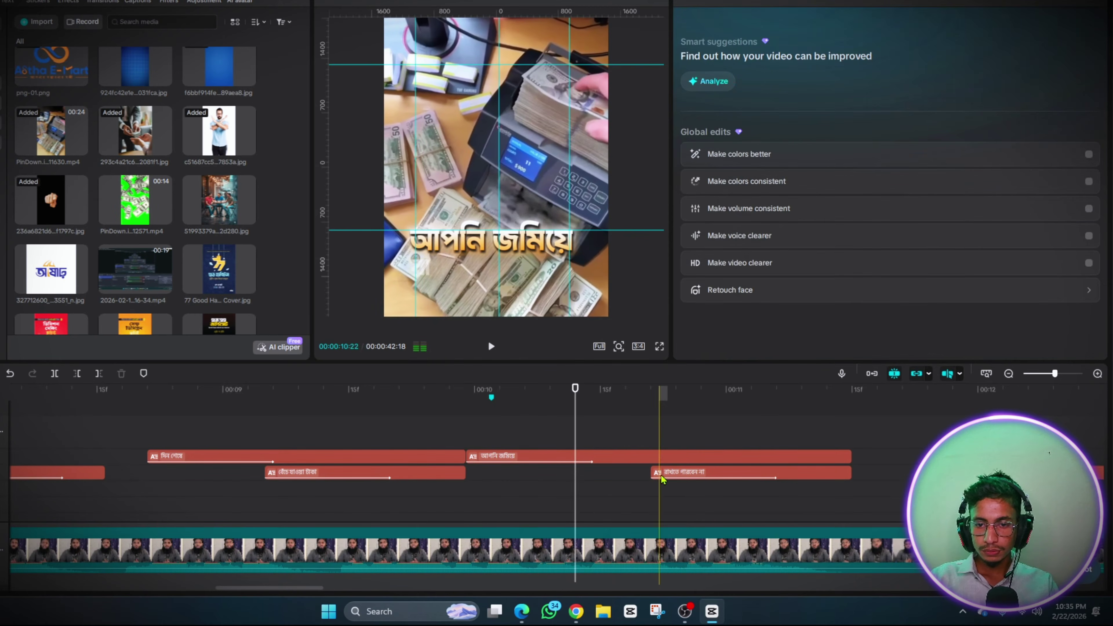
Extend the start of the "রাখতে পারবেন না" caption slightly earlier to match the speech and play back the result
left_click(635, 472)
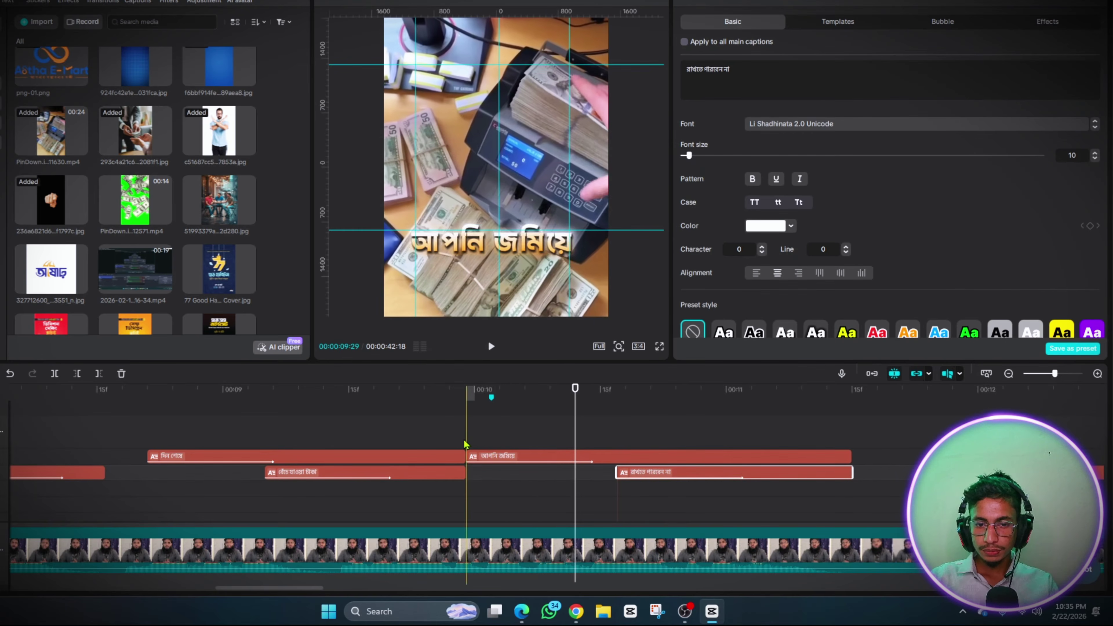
left_click(653, 439)
key("space")
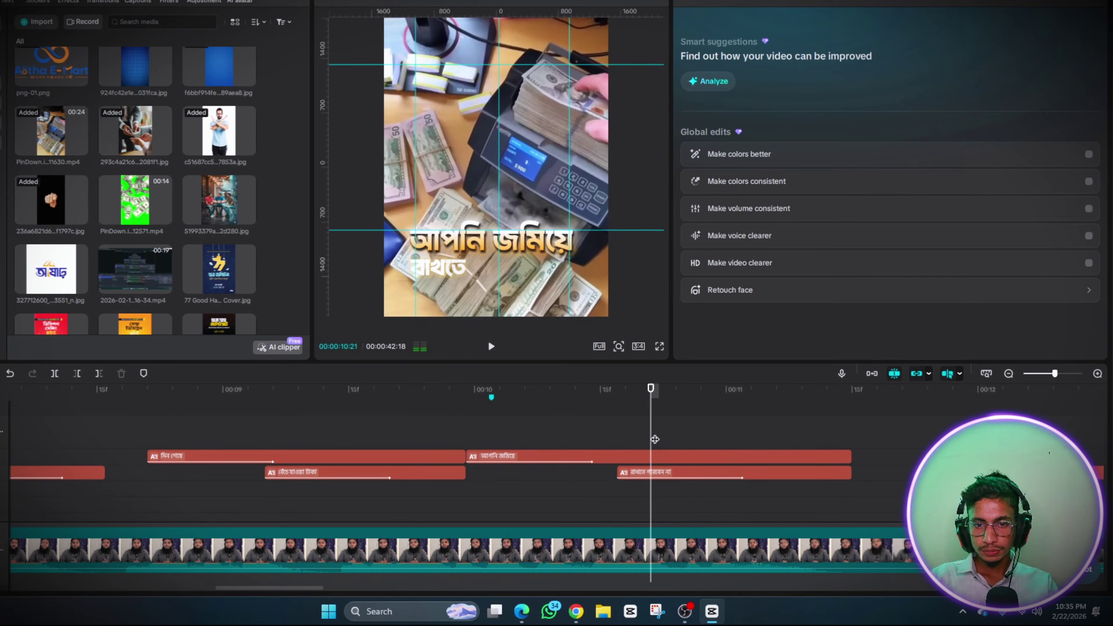
Copy the attributes of the "শর্ত #০১" caption for reuse on the "শর্ত ২" caption
left_click(842, 437)
left_click(388, 455)
left_click_drag(388, 454, 10, 454)
key("space")
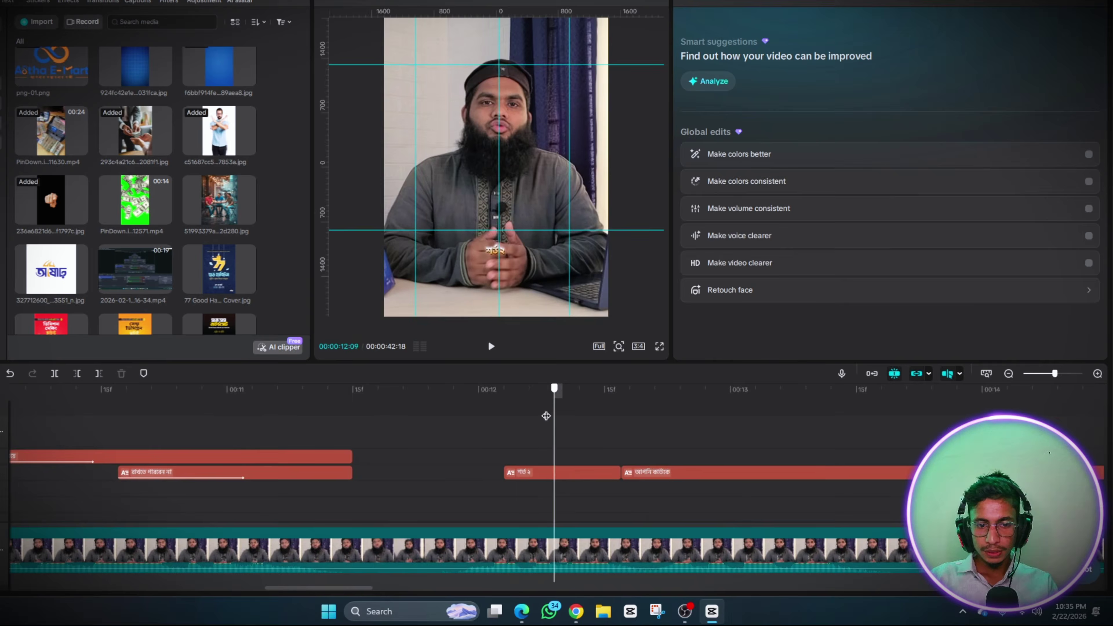
left_click(480, 439)
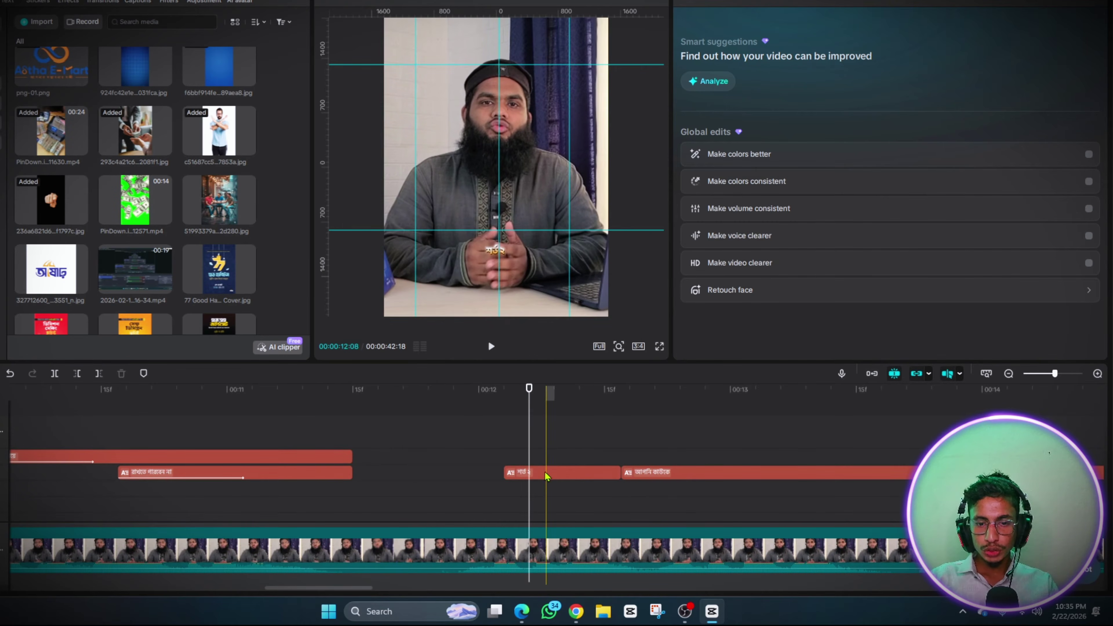
left_click(547, 476)
scroll(525, 451, "down", 2)
left_click(174, 439)
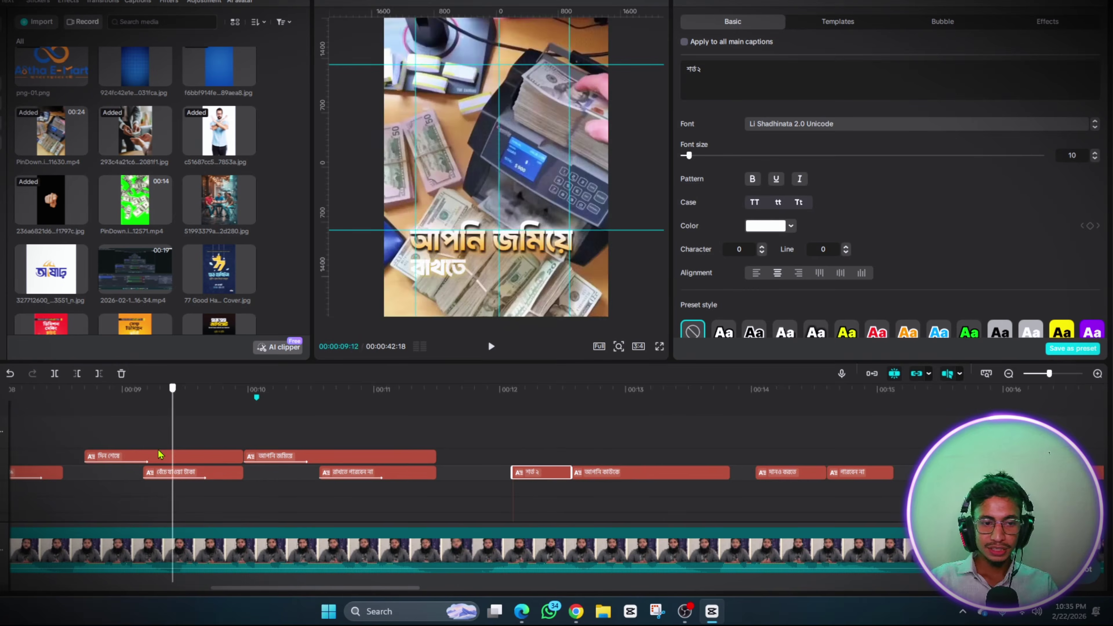
left_click(331, 443)
mouse_move(302, 443)
left_mouse_down()
mouse_move(234, 443)
mouse_move(289, 444)
left_mouse_up()
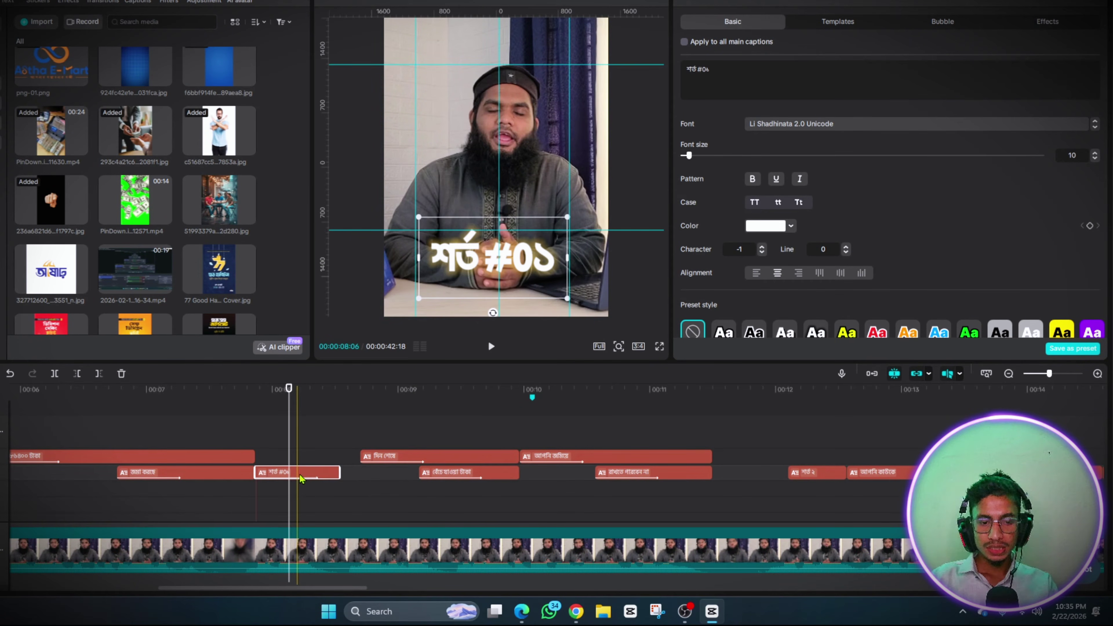
right_click(301, 478)
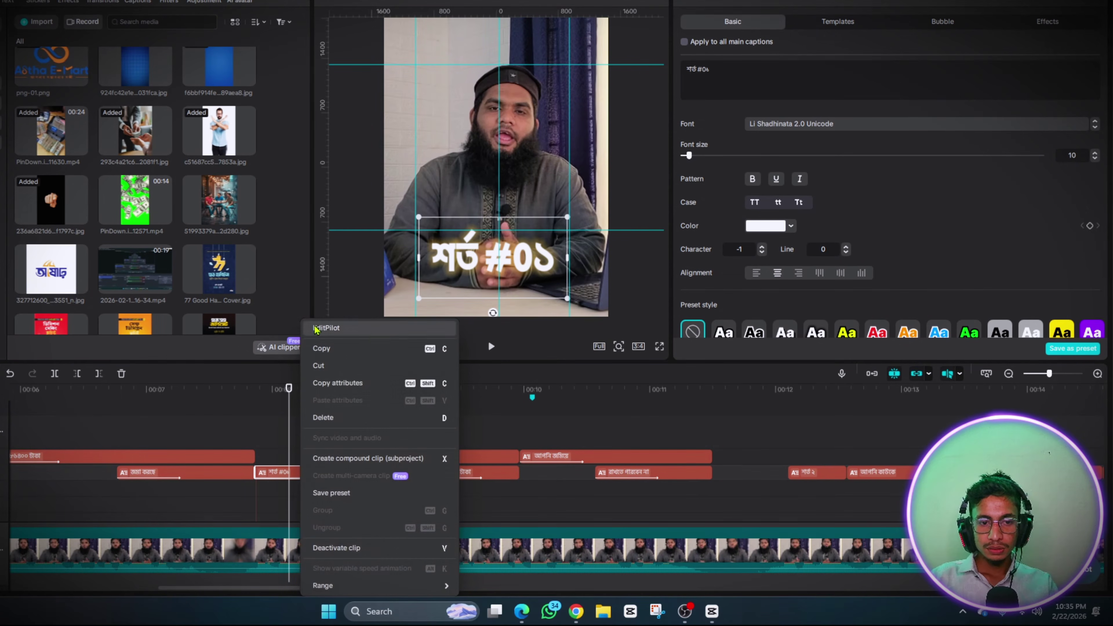
left_click(334, 383)
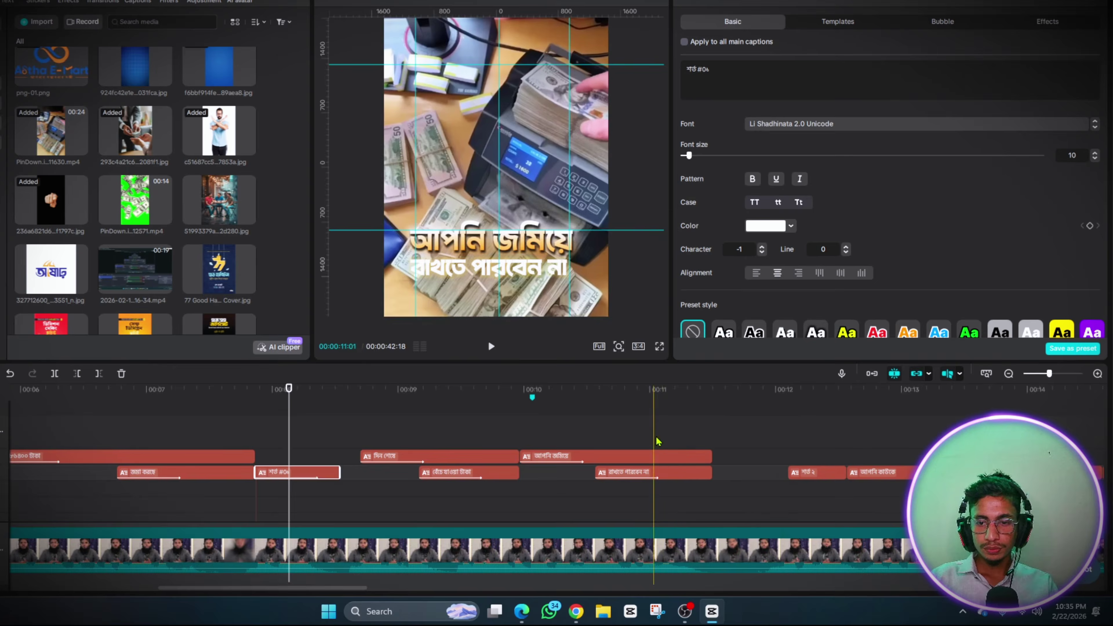
Paste the copied text style, location and size, blend, effects and entrance animation onto the "শর্ত ২" caption and play it back
left_click(843, 423)
scroll(842, 423, "right", 2)
left_click(710, 474)
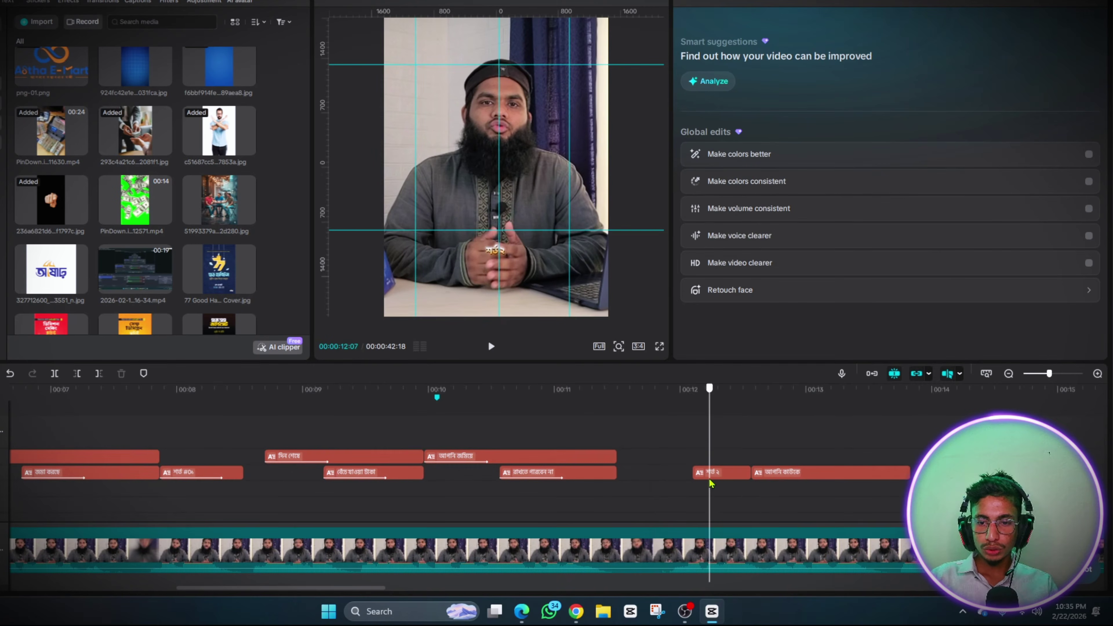
left_click(719, 474)
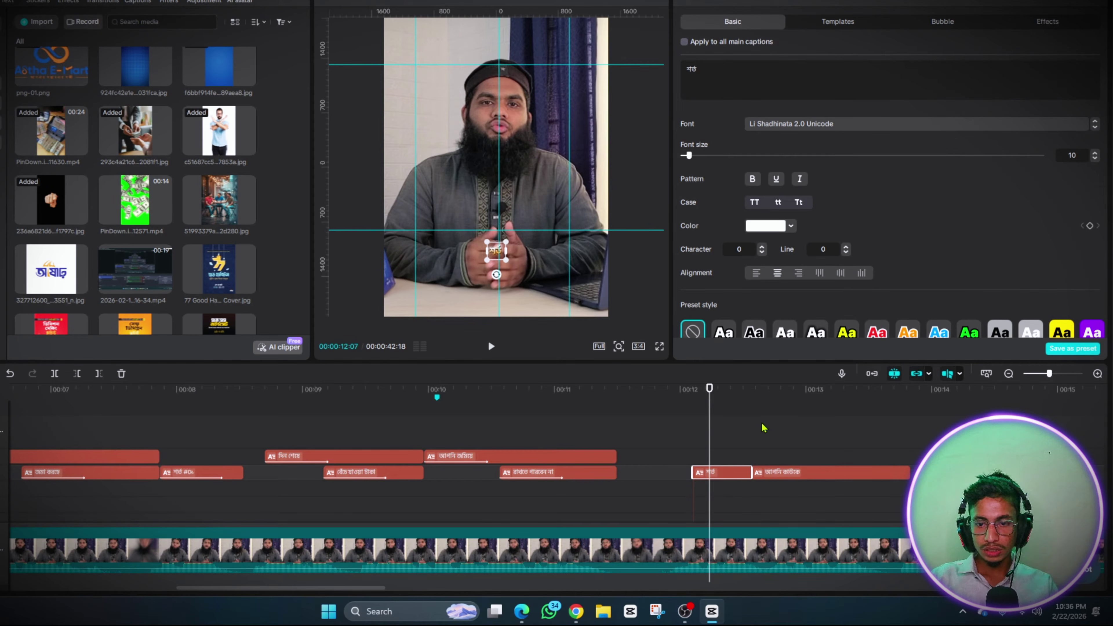
right_click(721, 473)
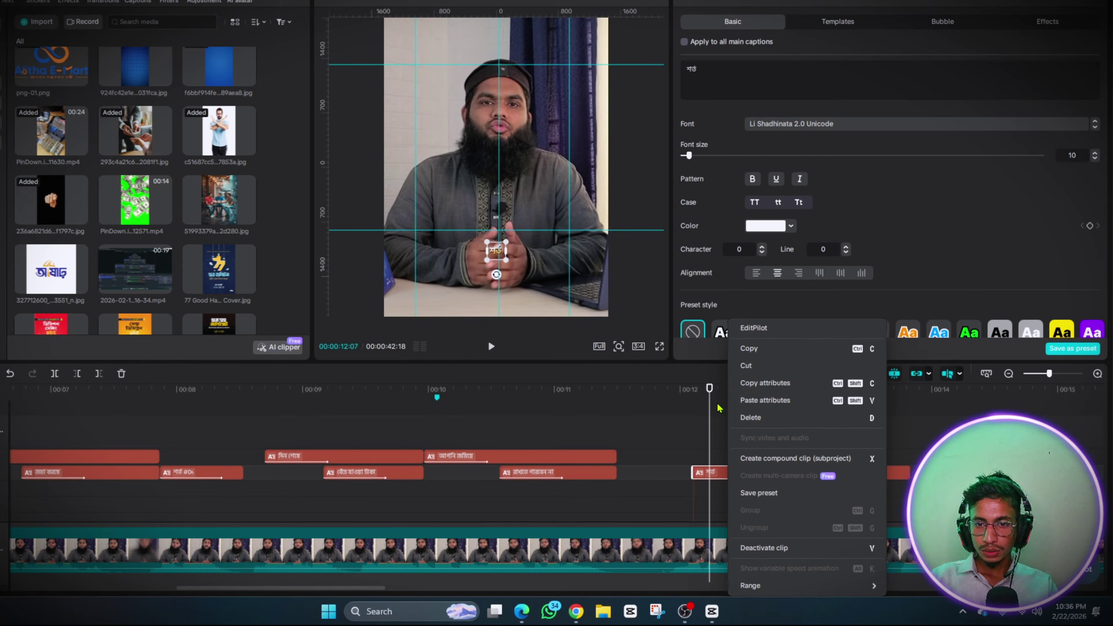
left_click(709, 429)
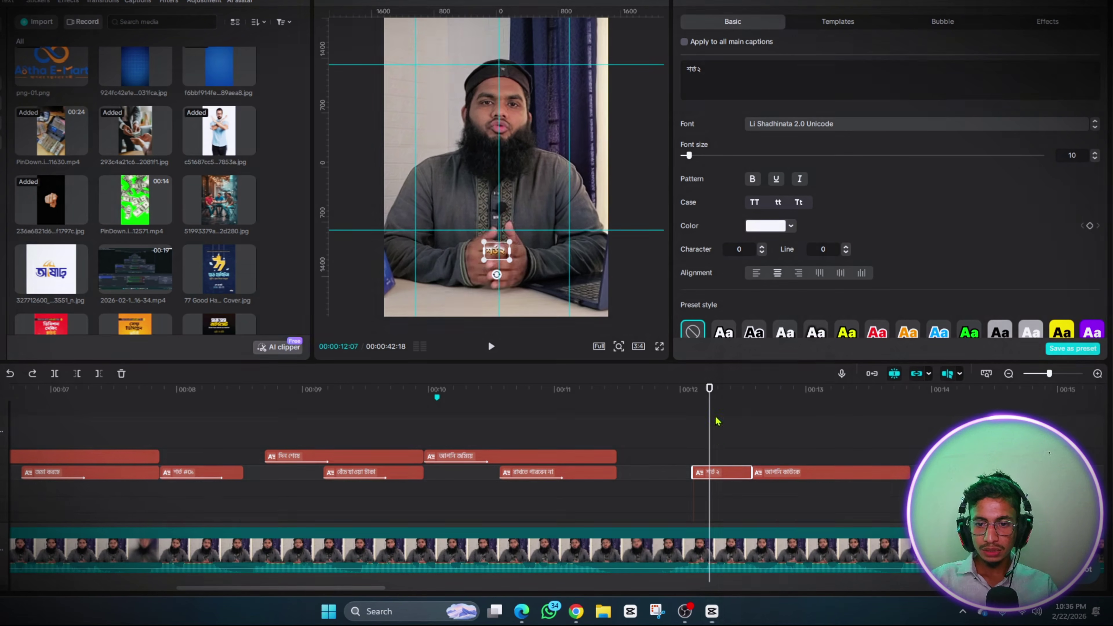
right_click(730, 421)
left_click(773, 403)
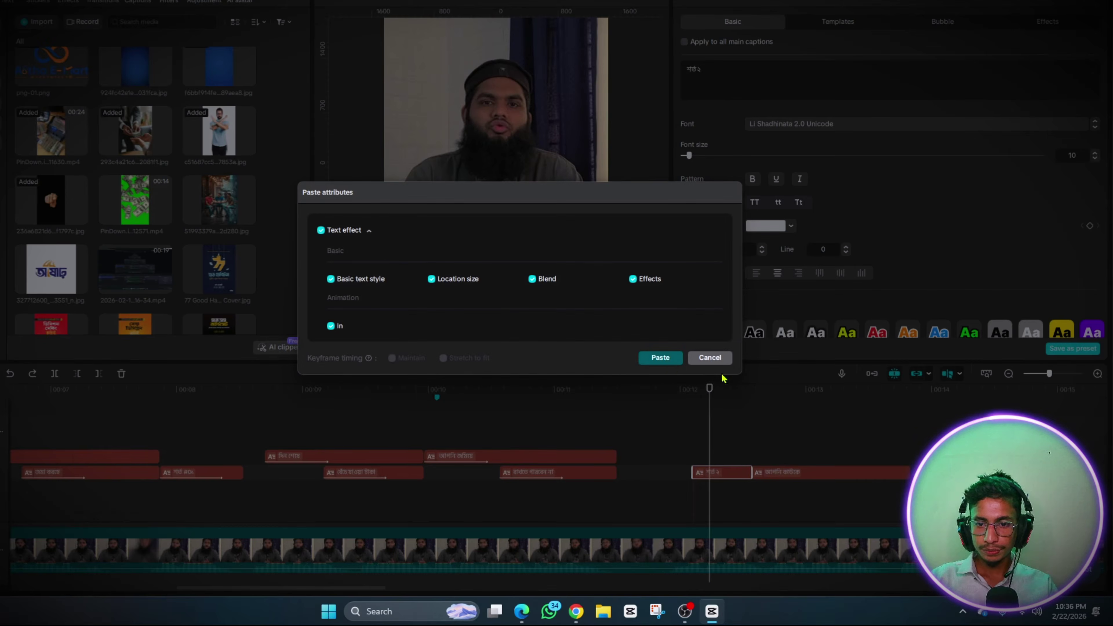
left_click(710, 358)
left_click(668, 465)
key("space")
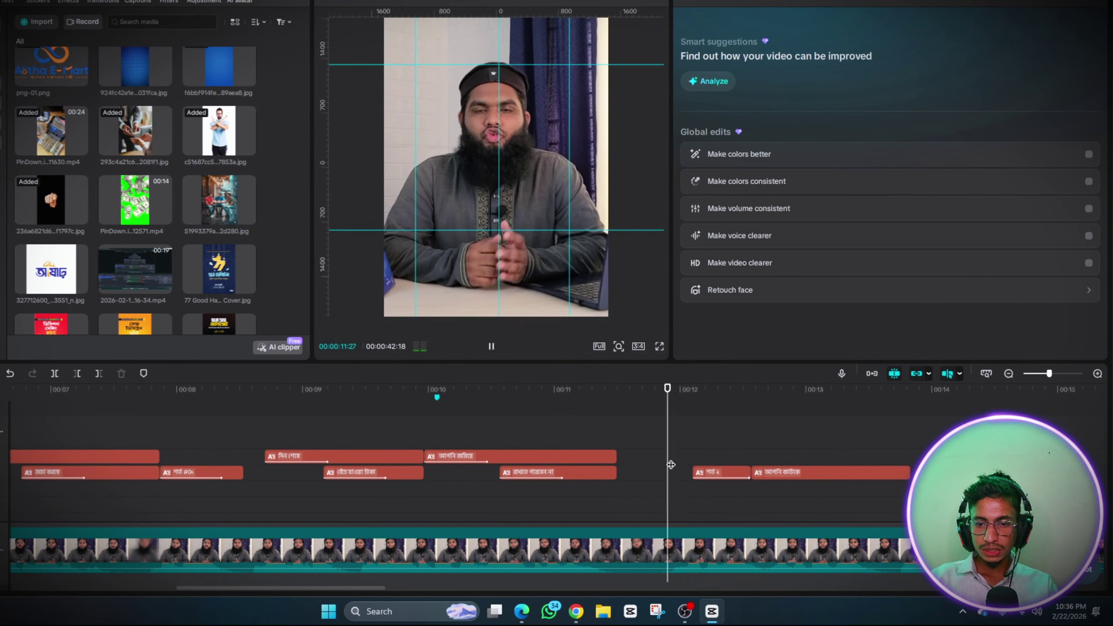
Extend the start of the "শর্ত ২" caption earlier to about 00:00:11:24 and play it back
left_click(715, 470)
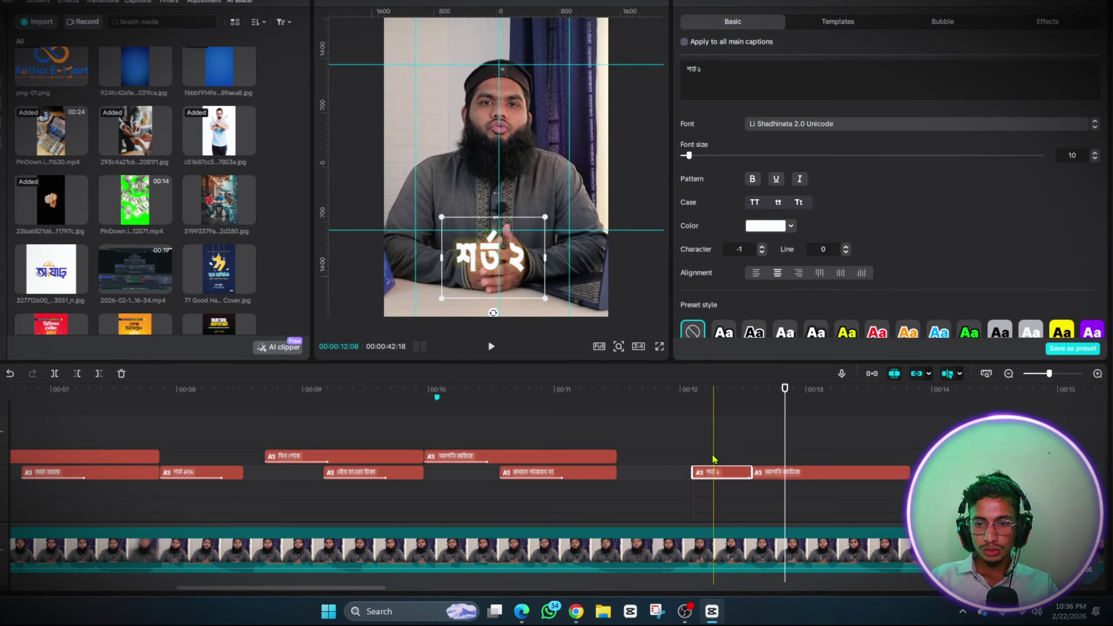
left_click(710, 459)
left_click(698, 472)
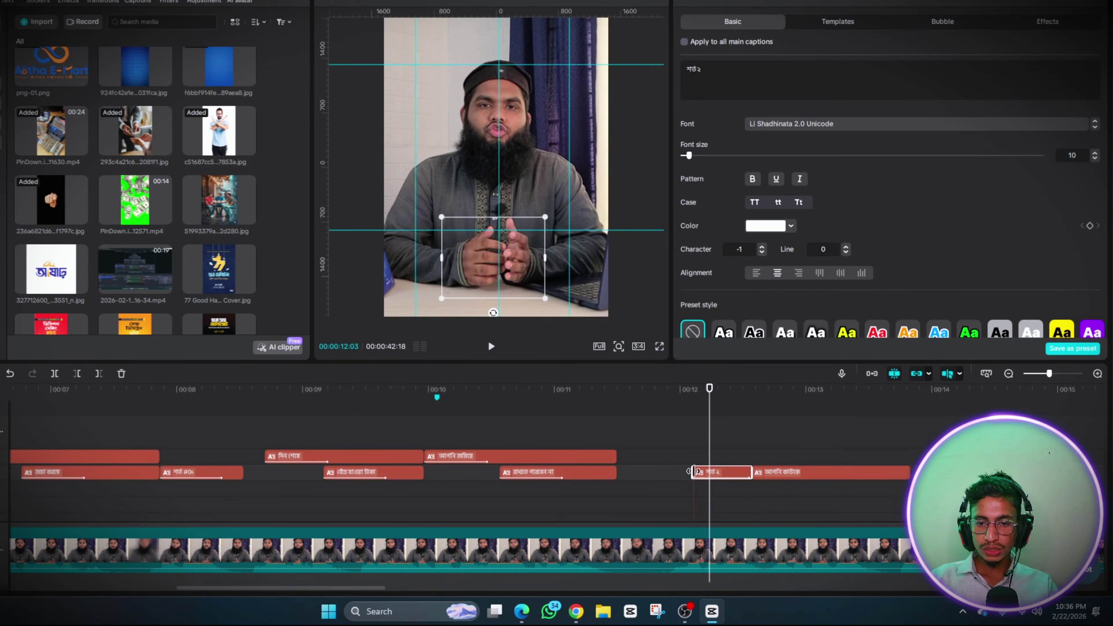
left_click_drag(689, 471, 655, 471)
left_click(671, 447)
left_click(658, 449)
key("space")
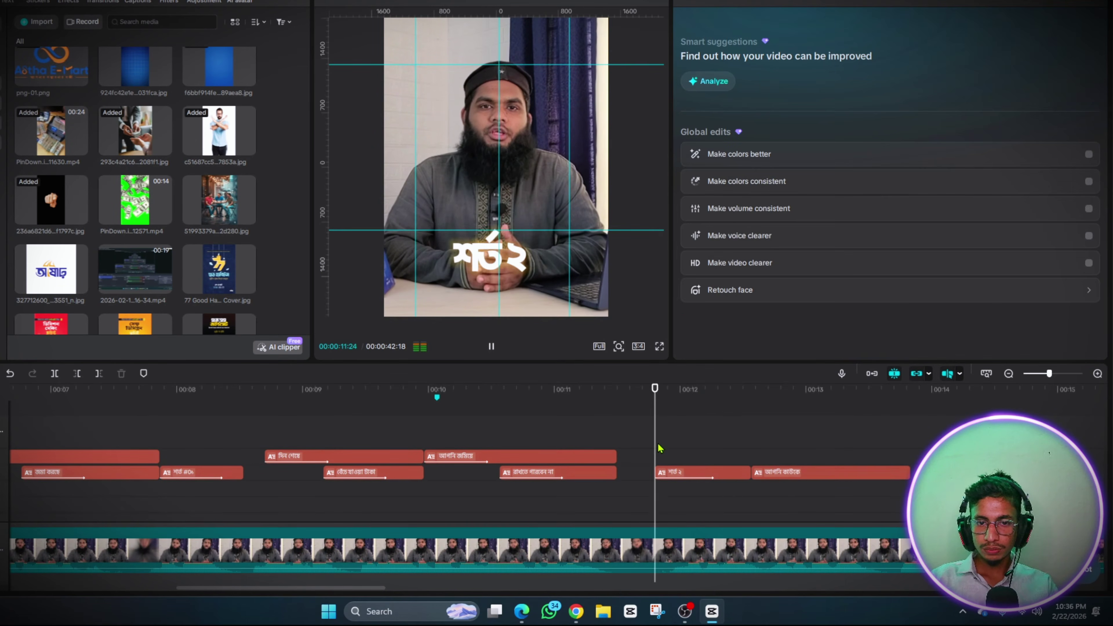
Change the "শর্ত ২" caption text to "শর্ত #০২" and preview it
left_click(721, 474)
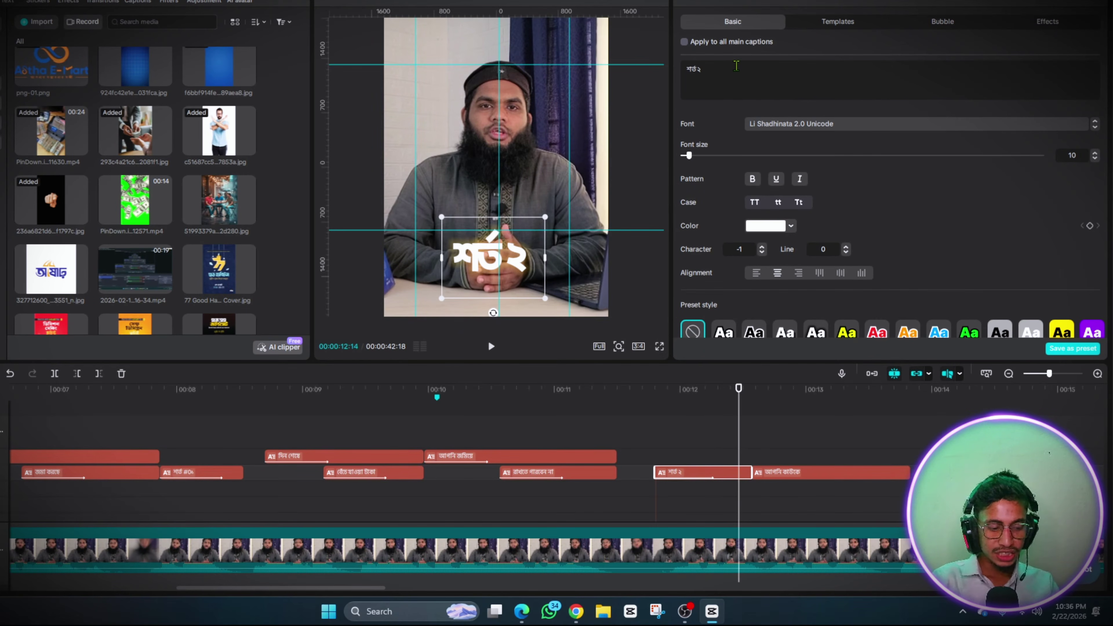
type("#")
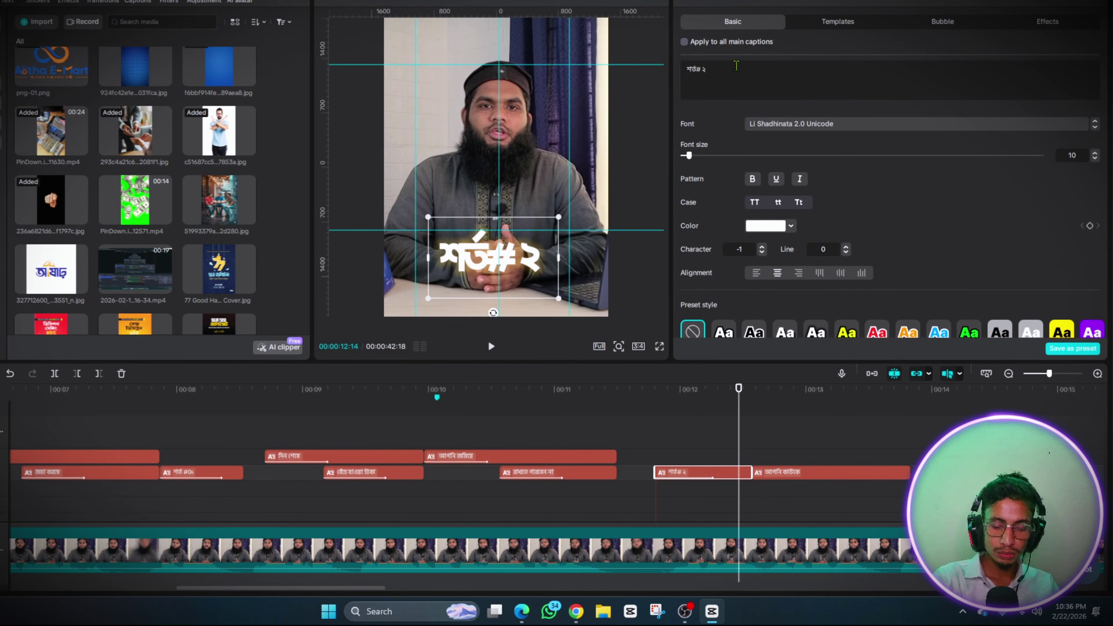
type("0")
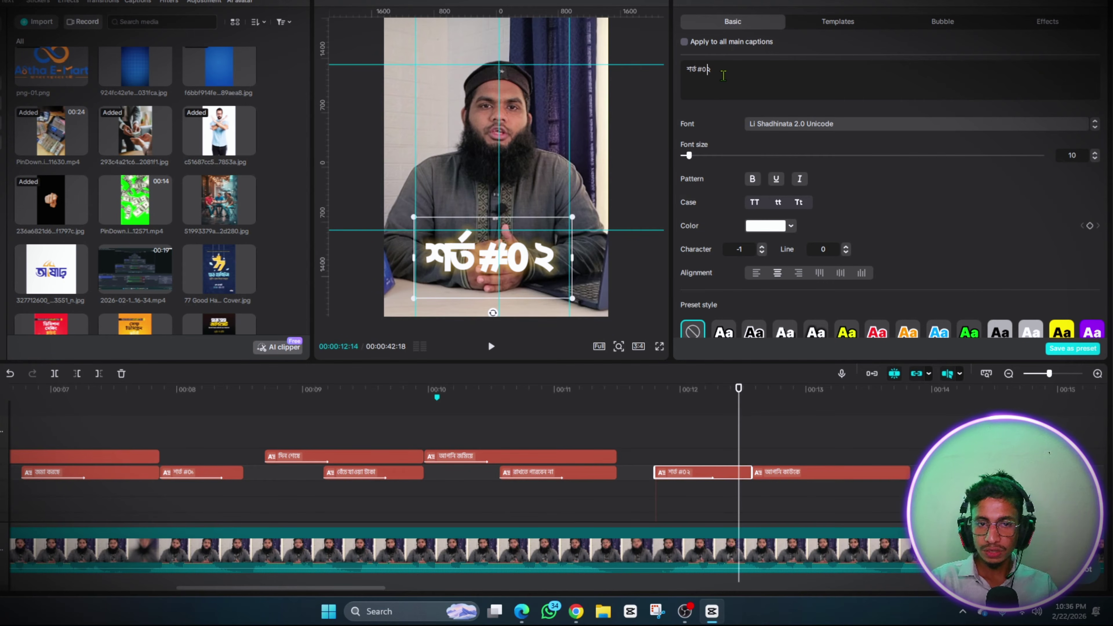
left_click(654, 447)
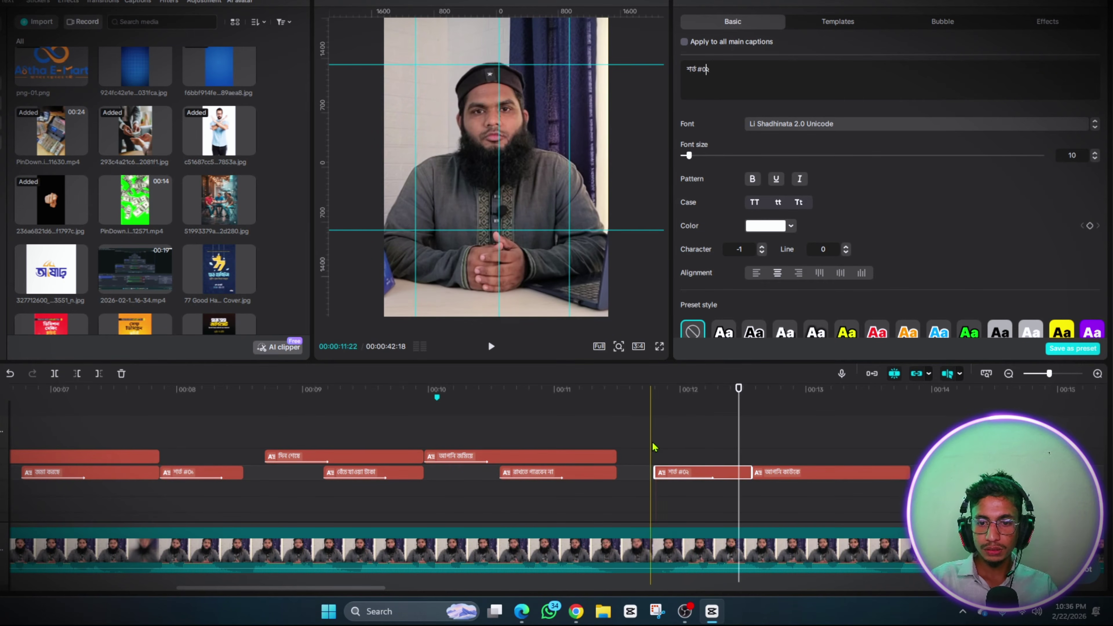
key("space")
left_click(693, 454)
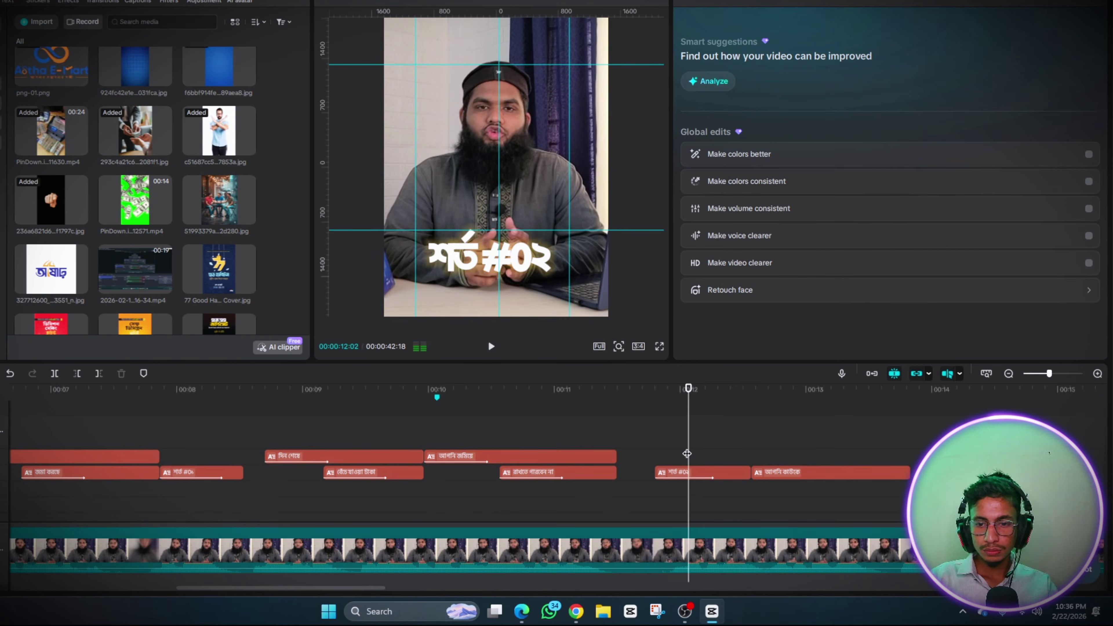
Play back the "আপনি কাউকে" and "দানও করতে" captions repeatedly to check their wording and timing against the speech
scroll(614, 452, "right", 3)
left_click(539, 450)
left_click(517, 450)
key("space")
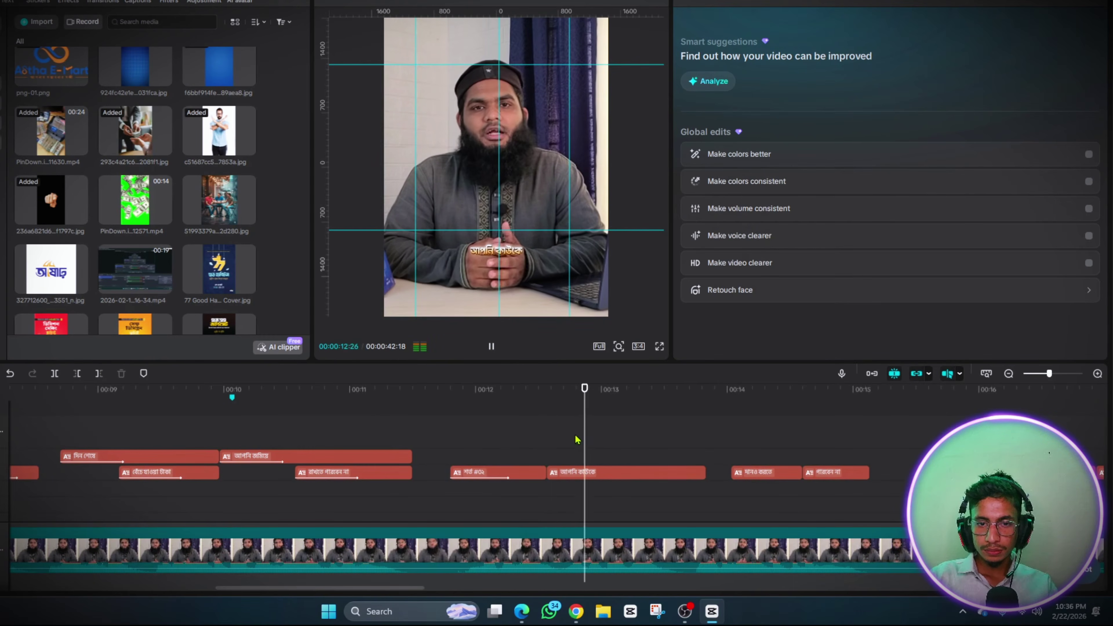
left_click(585, 453)
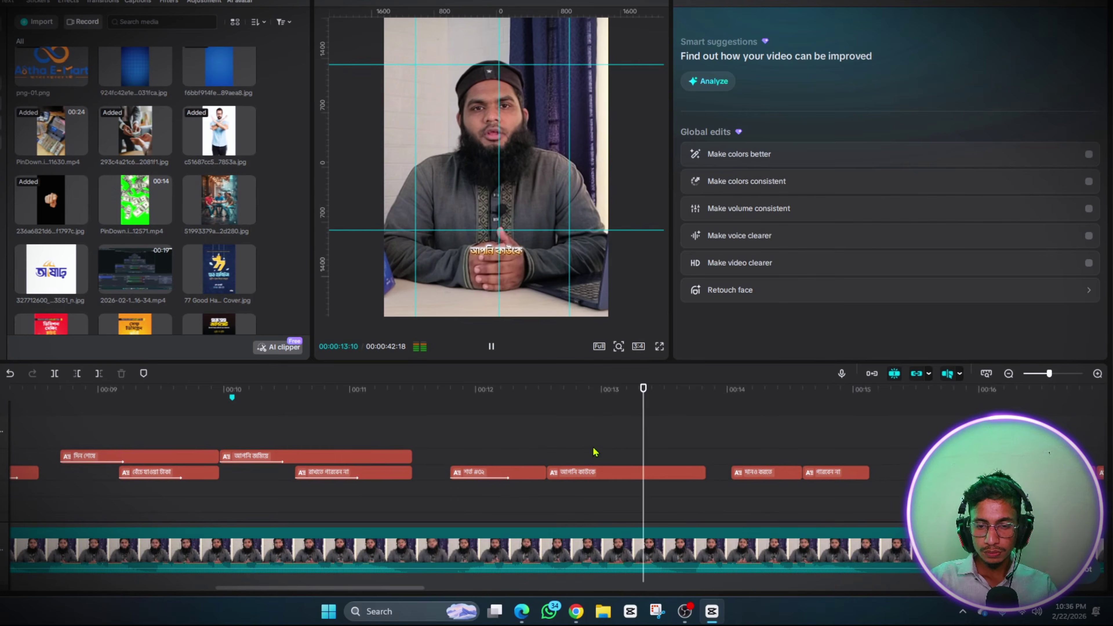
left_click(593, 453)
left_click(558, 455)
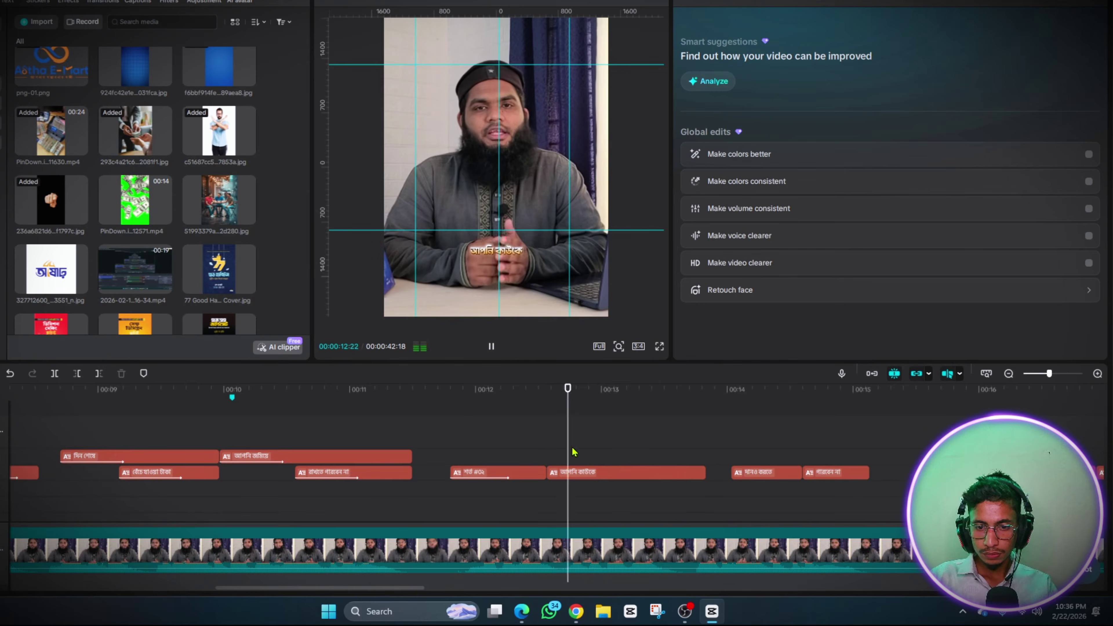
left_click(566, 452)
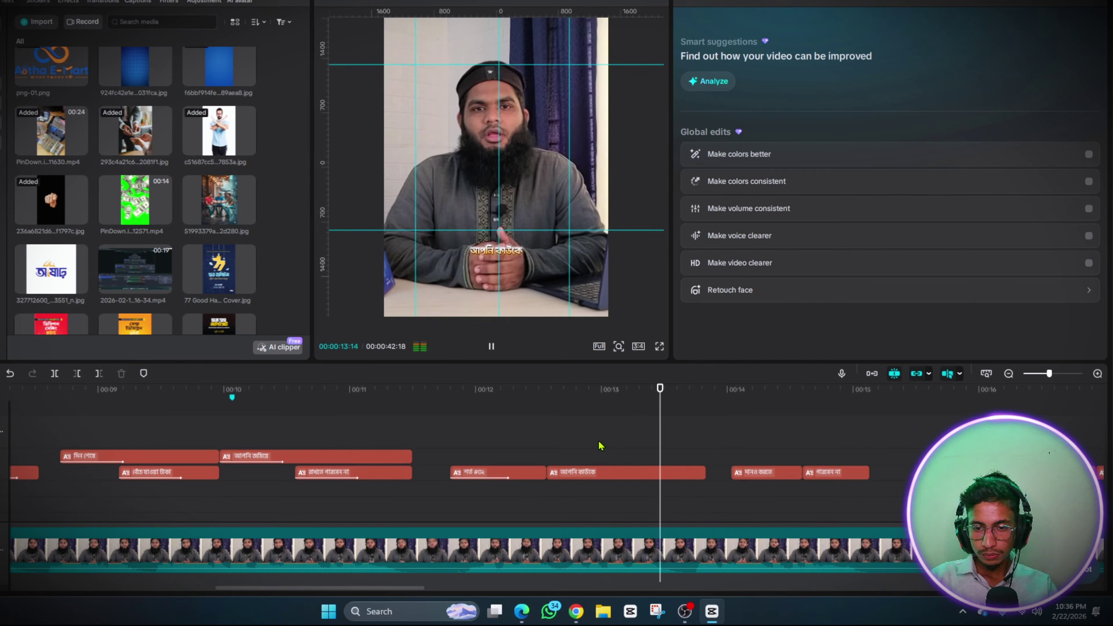
left_click(586, 455)
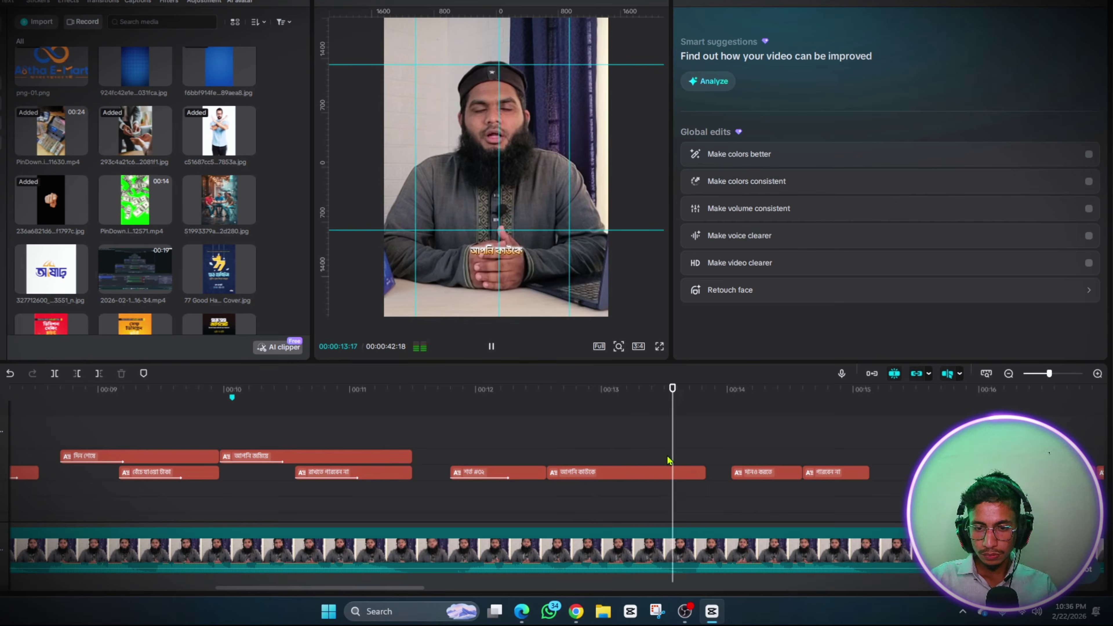
left_click(641, 458)
left_click(642, 459)
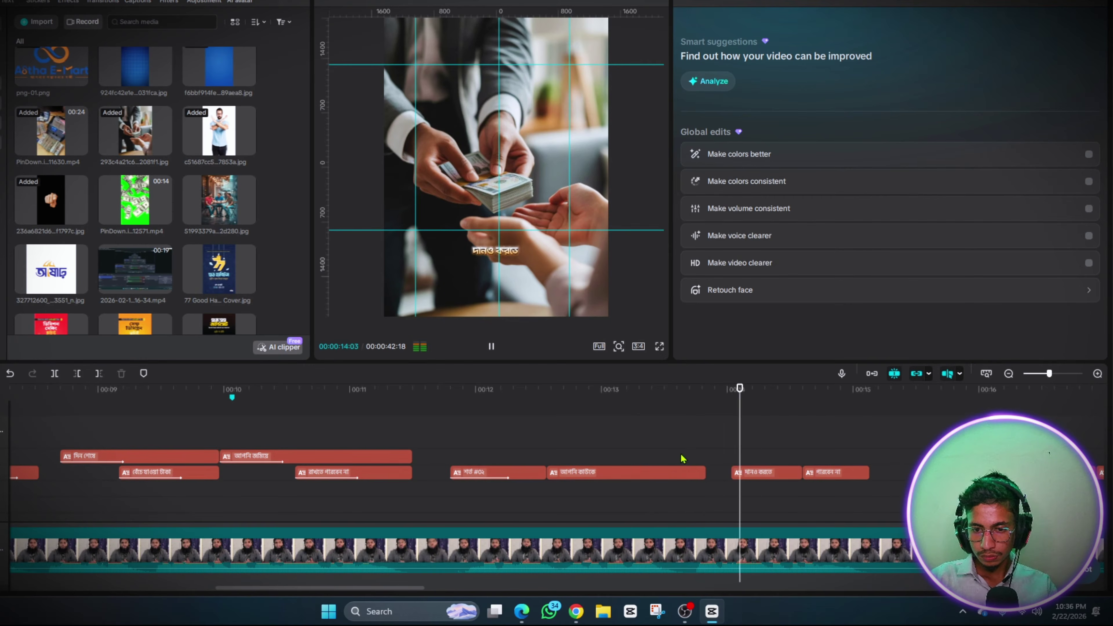
key("space")
Replay the "আপনি কাউকে" section and delete the word "আপনি" from that caption in the caption list
left_click(618, 474)
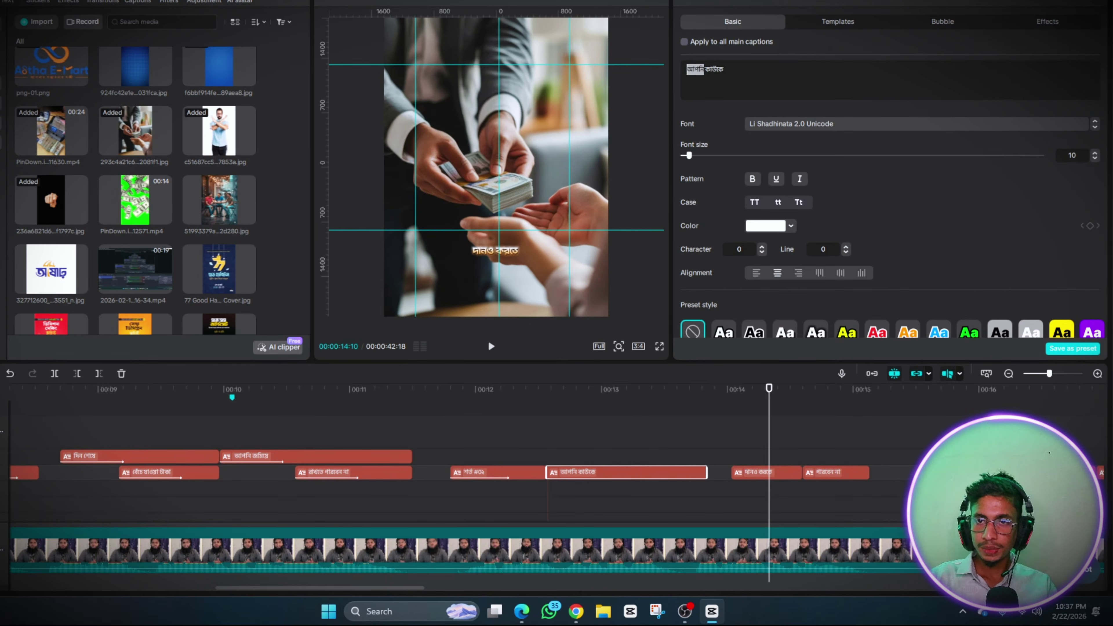
left_click(553, 449)
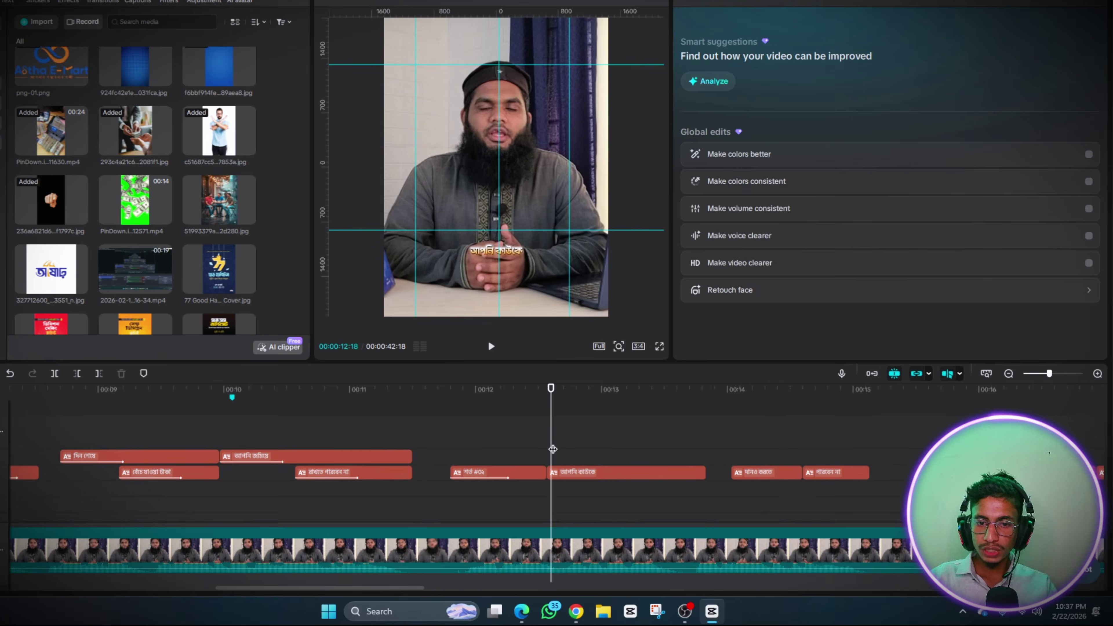
key("space")
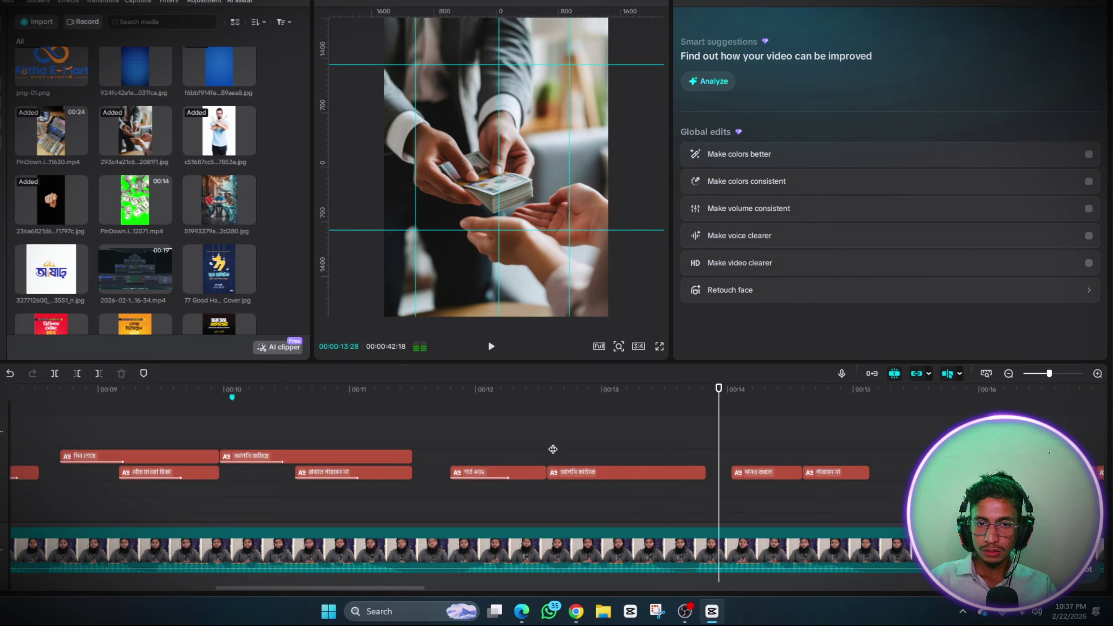
key("space")
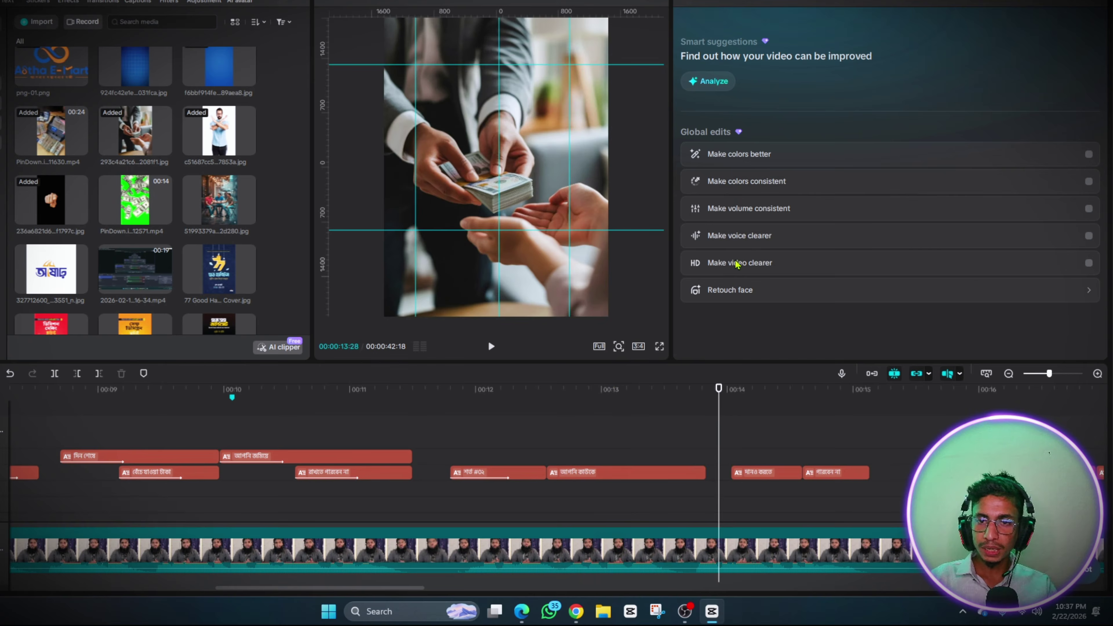
left_click(604, 472)
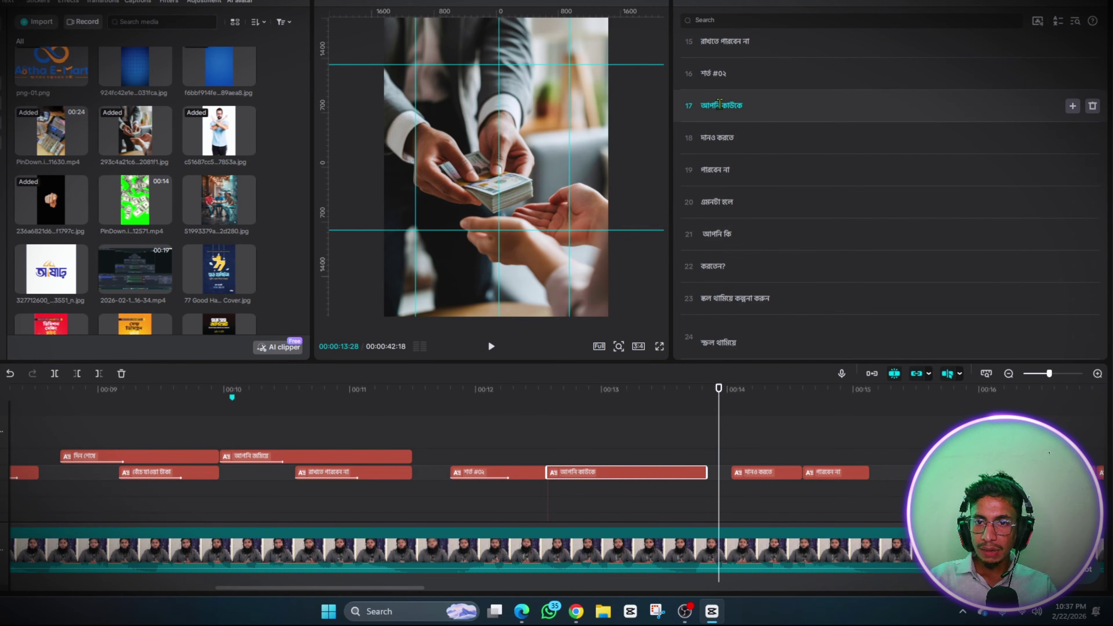
left_click_drag(720, 104, 700, 105)
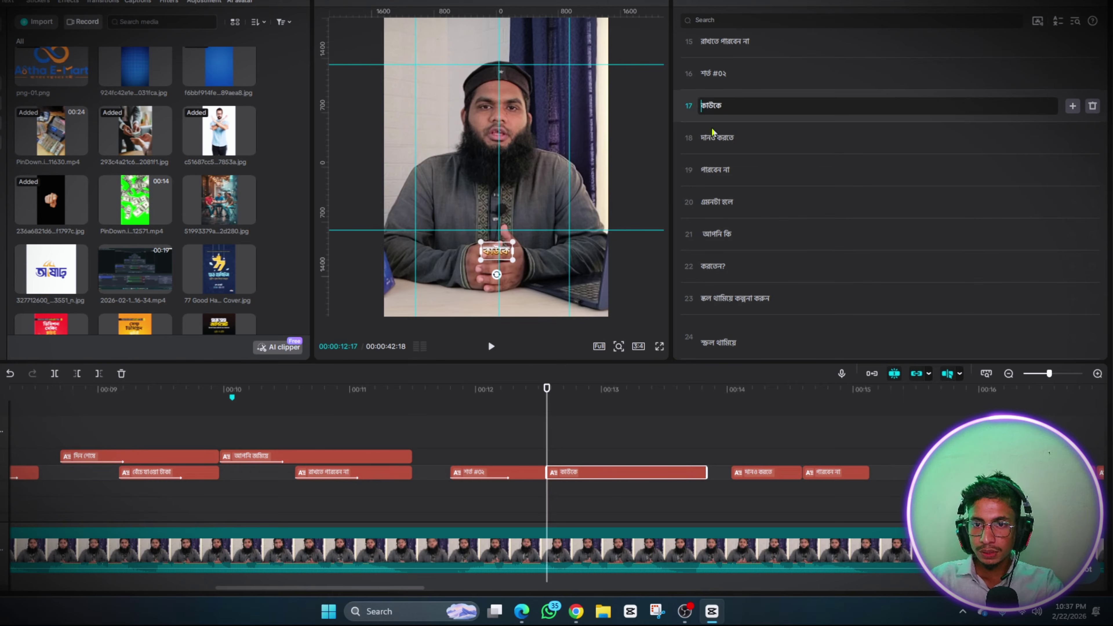
Merge the "দানও করতে" caption into the preceding "কাউকে" caption, separating the words with a space
left_click(704, 138)
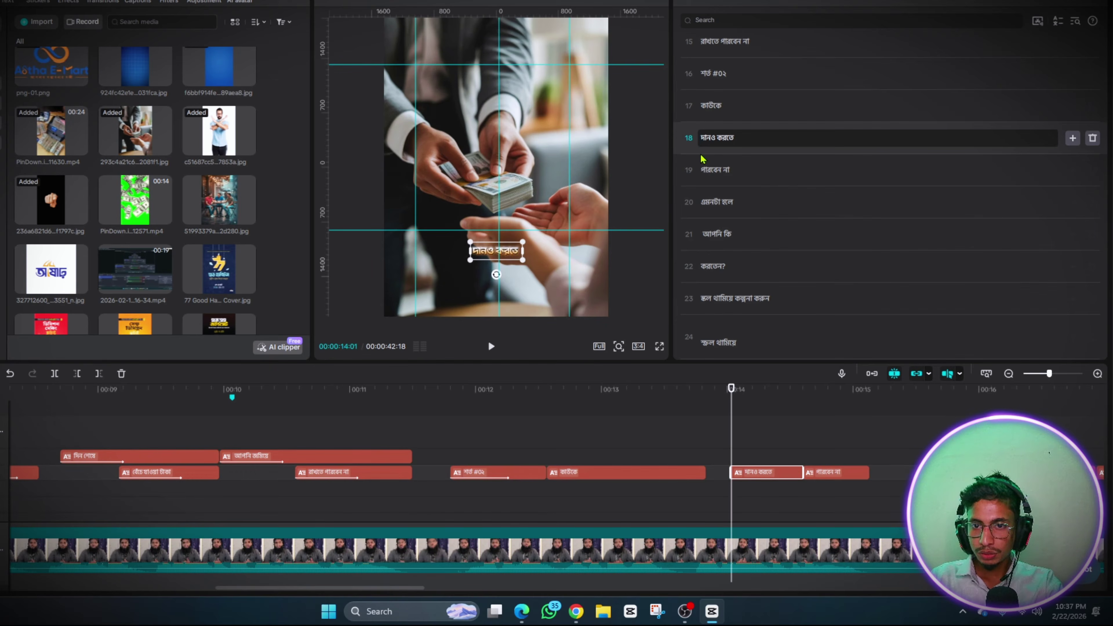
key("BackSpace")
left_click(722, 106)
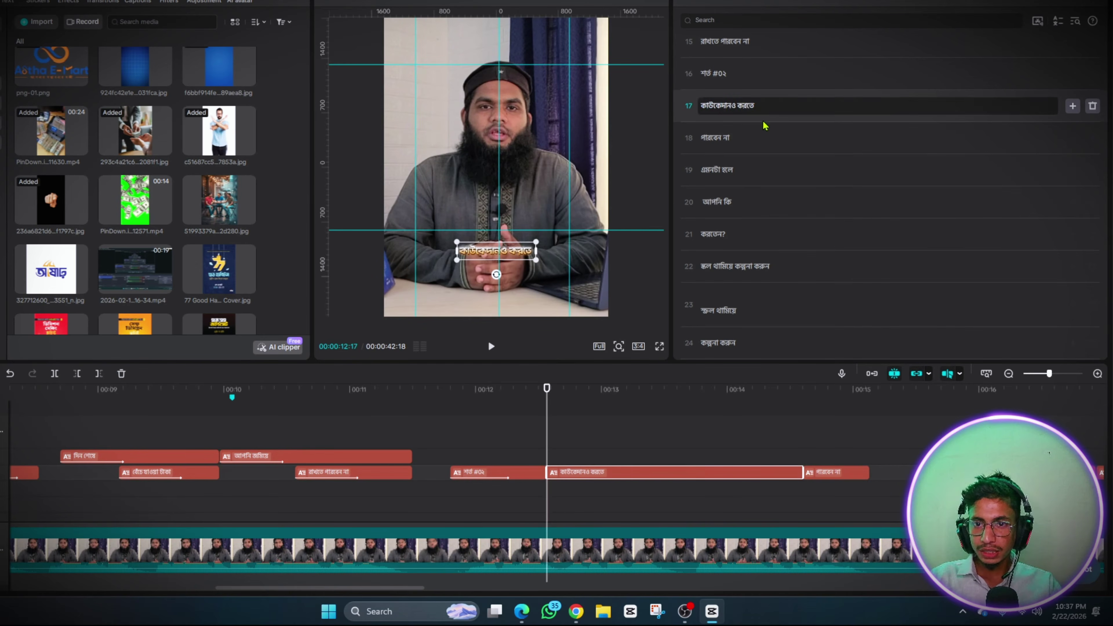
left_click(561, 445)
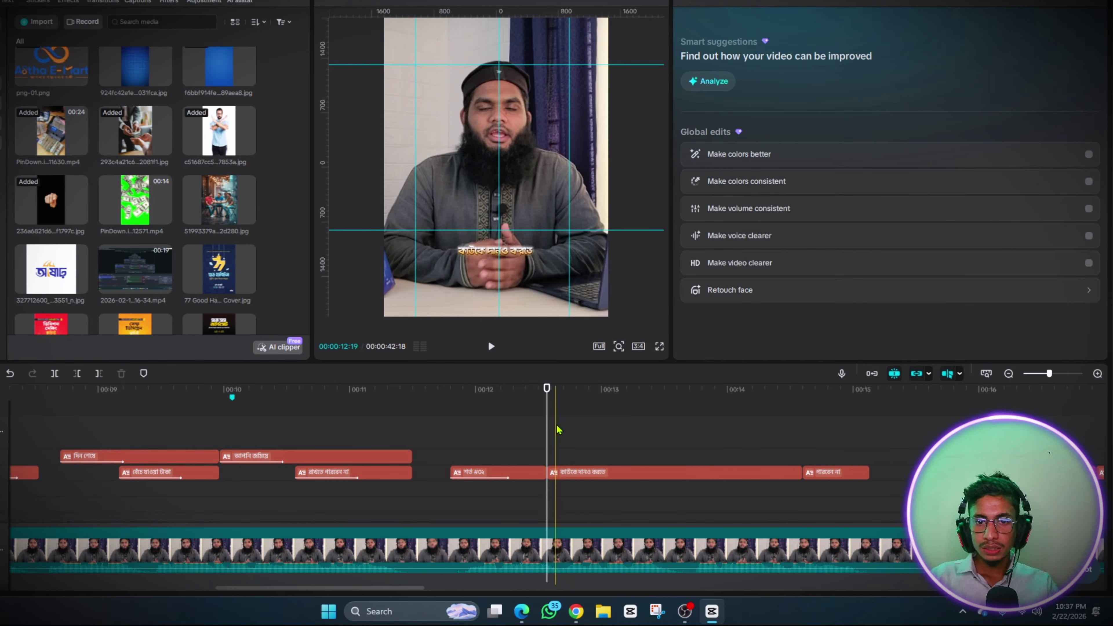
Split the "কাউকে দানও করতে" caption before "করতে" and merge "পারবেন না" into the "করতে" caption
left_click(627, 472)
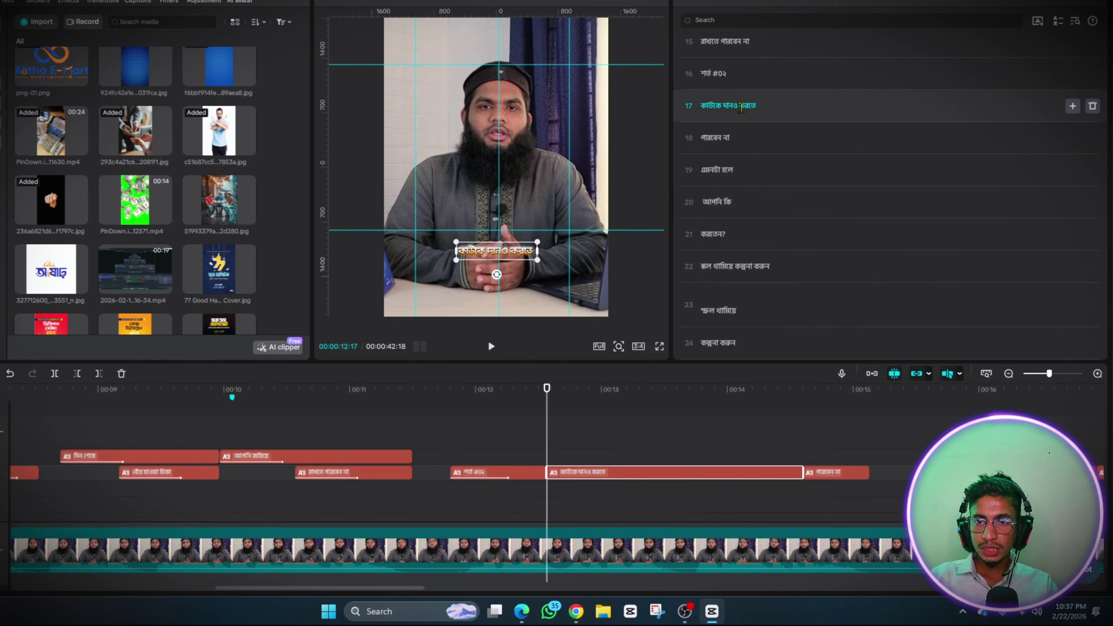
left_click(748, 105)
key("Return")
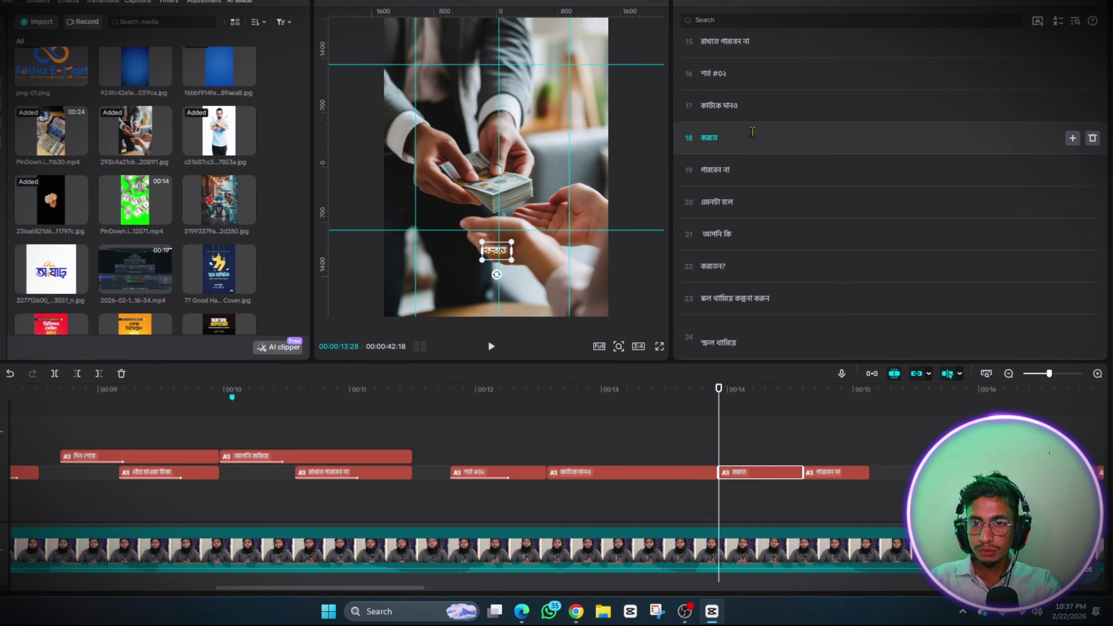
left_click(704, 171)
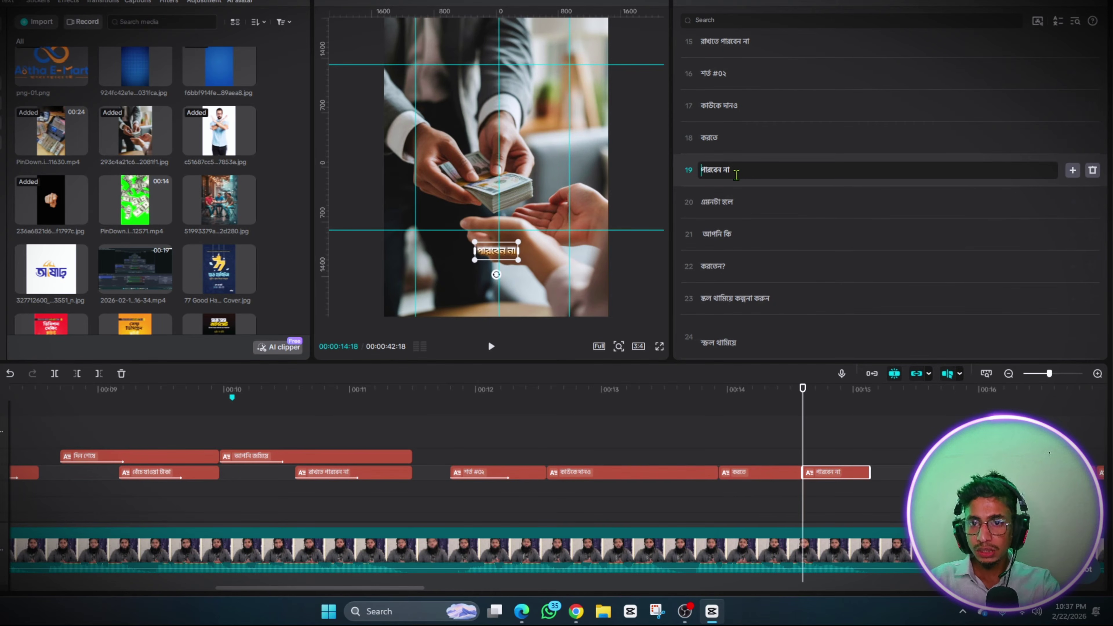
key("BackSpace")
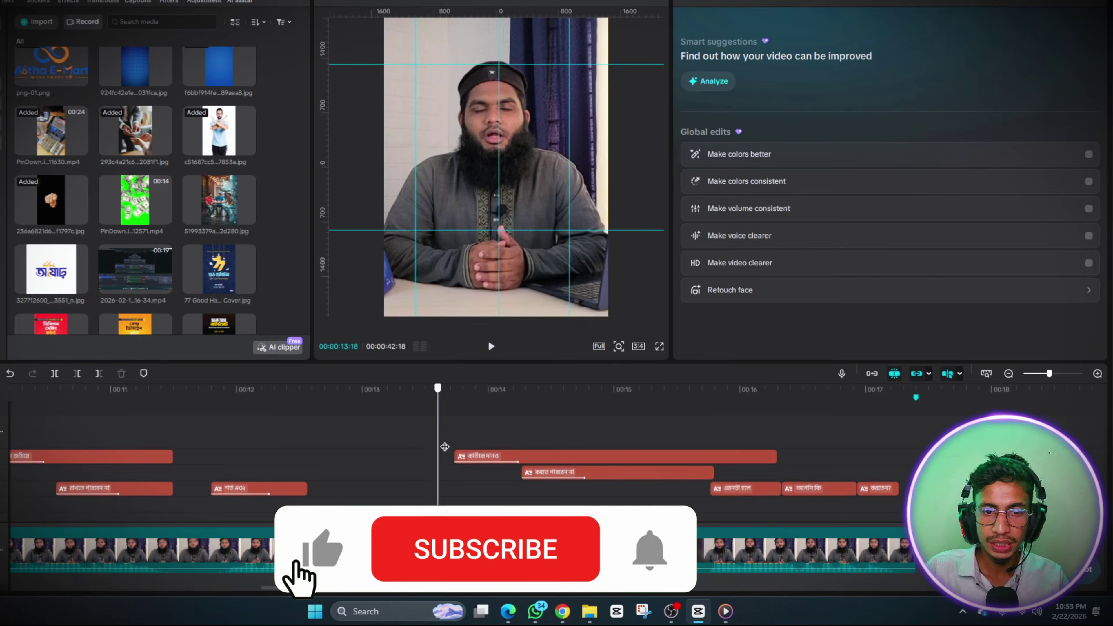
Play back the "কাউকে দানও" and "করতে পারবেন না" captions to check their layout and timing against the speech
left_click(481, 457)
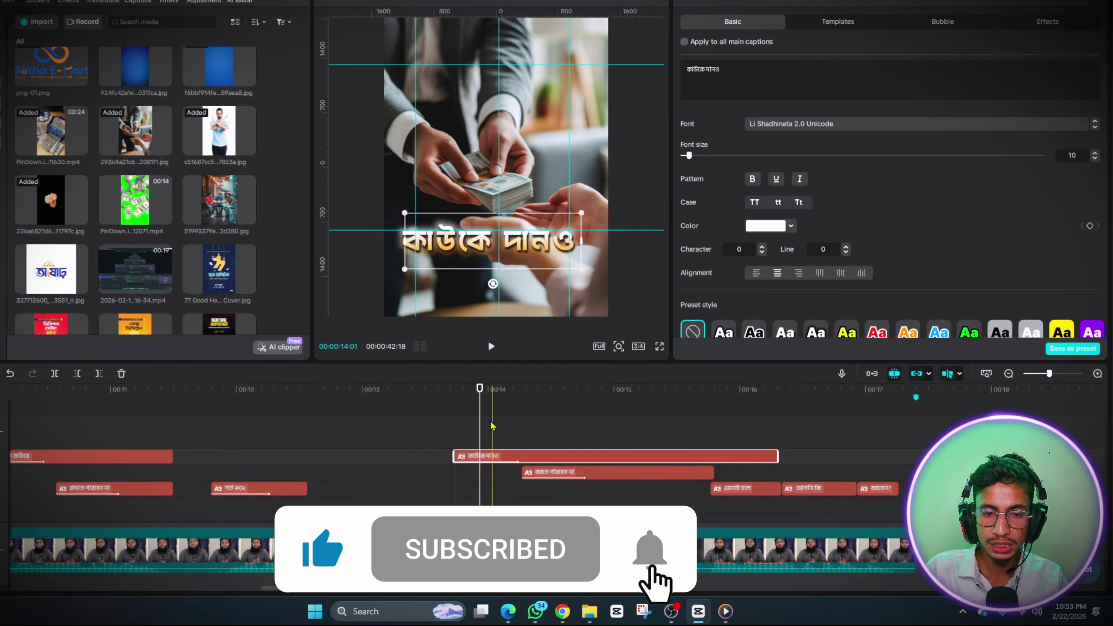
left_click(535, 433)
left_click_drag(595, 443, 614, 445)
left_click(452, 444)
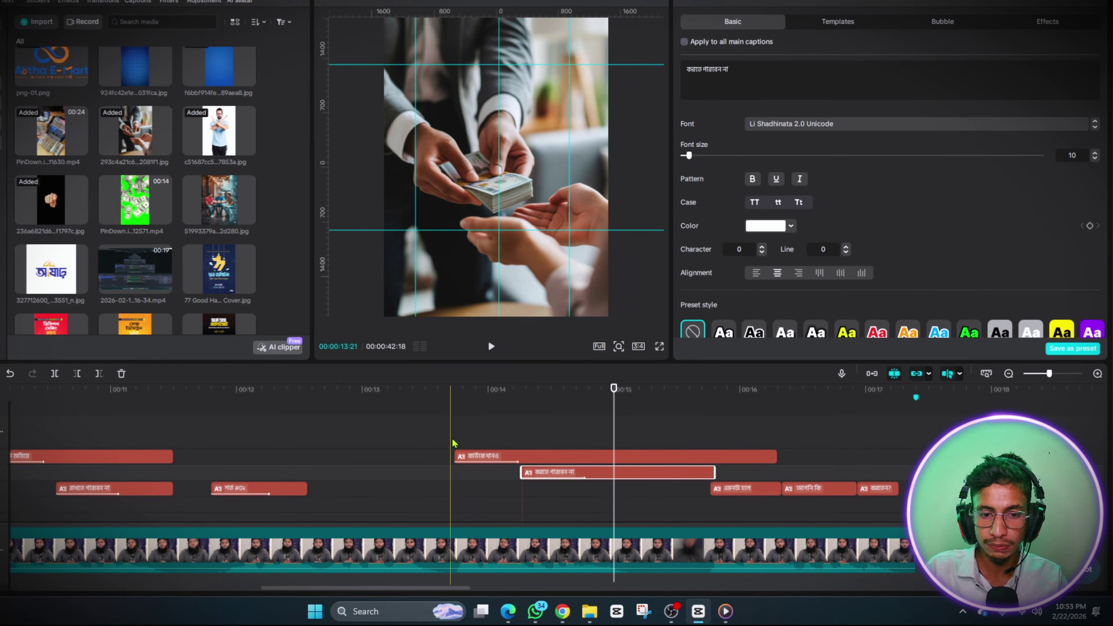
key("space")
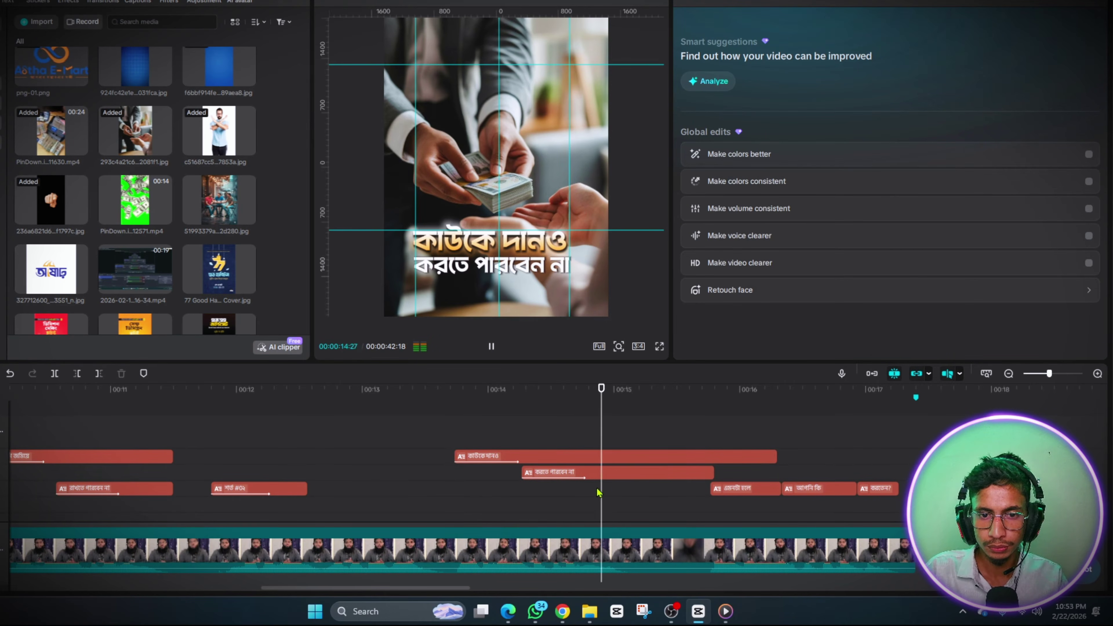
key("space")
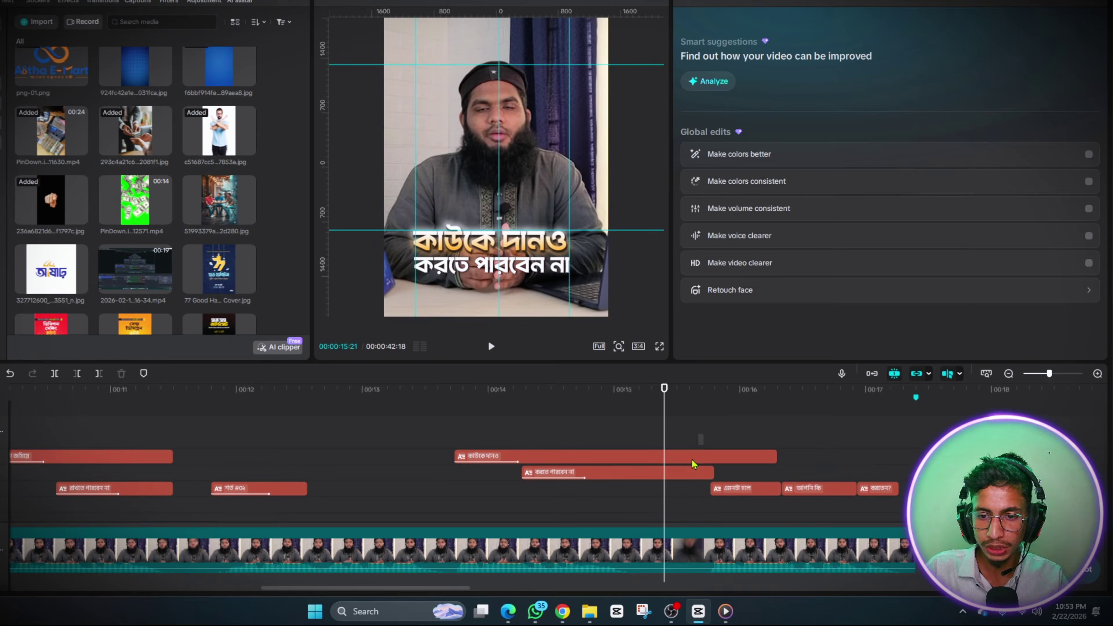
Adjust the ends of the "কাউকে দানও" and "করতে পারবেন না" captions to meet the start of "এমনটা হলে"
left_click(672, 456)
key("w")
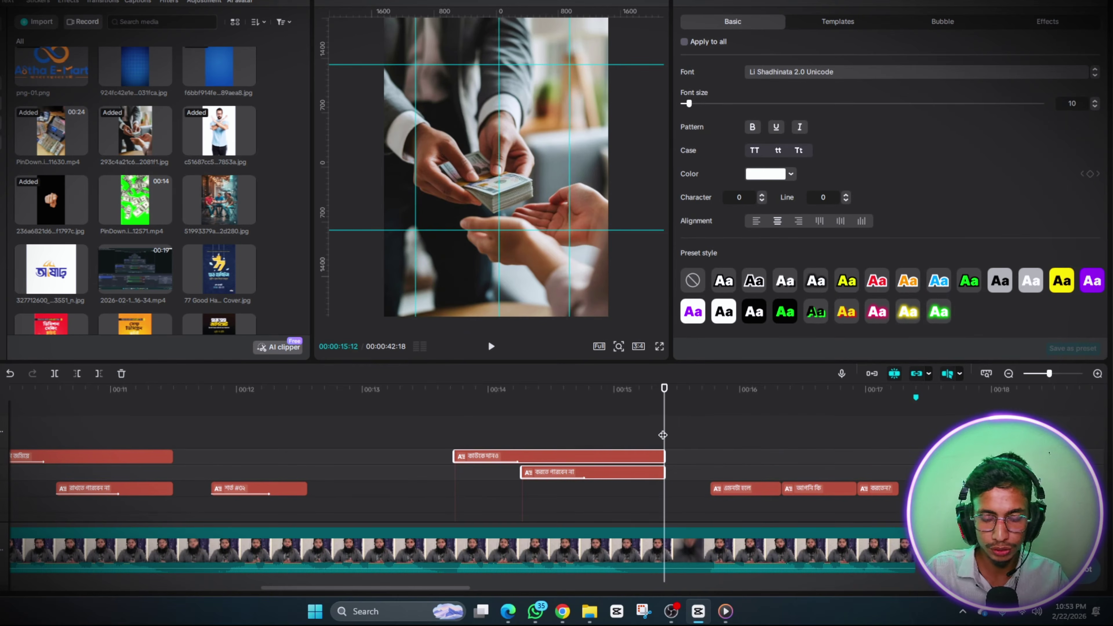
key("space")
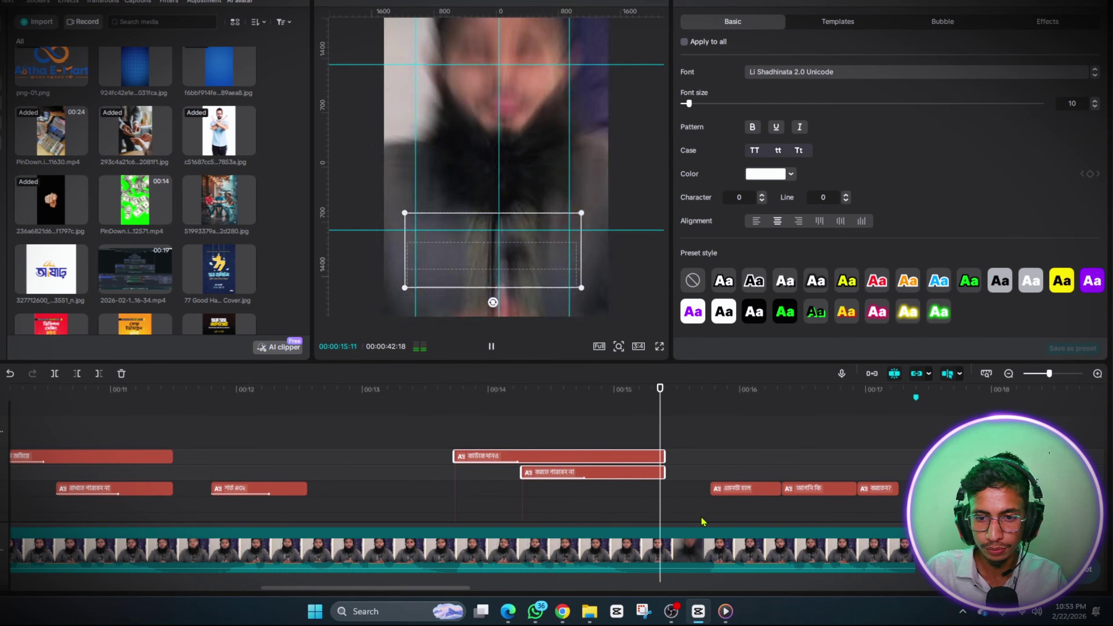
left_click(665, 519)
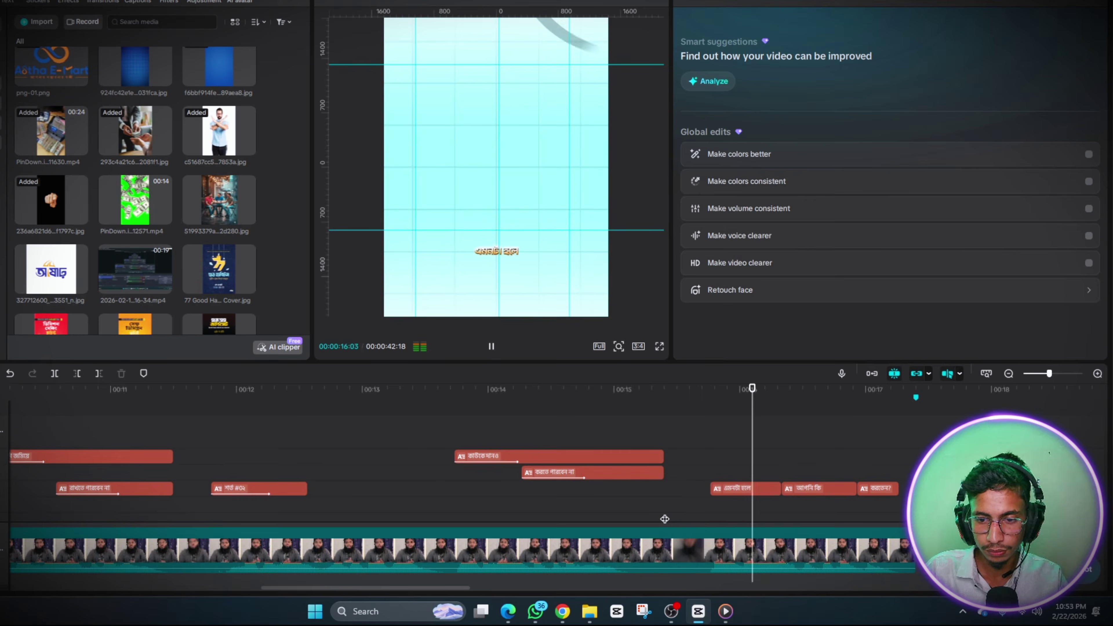
left_click(665, 518)
key("space")
key("space")
key("space")
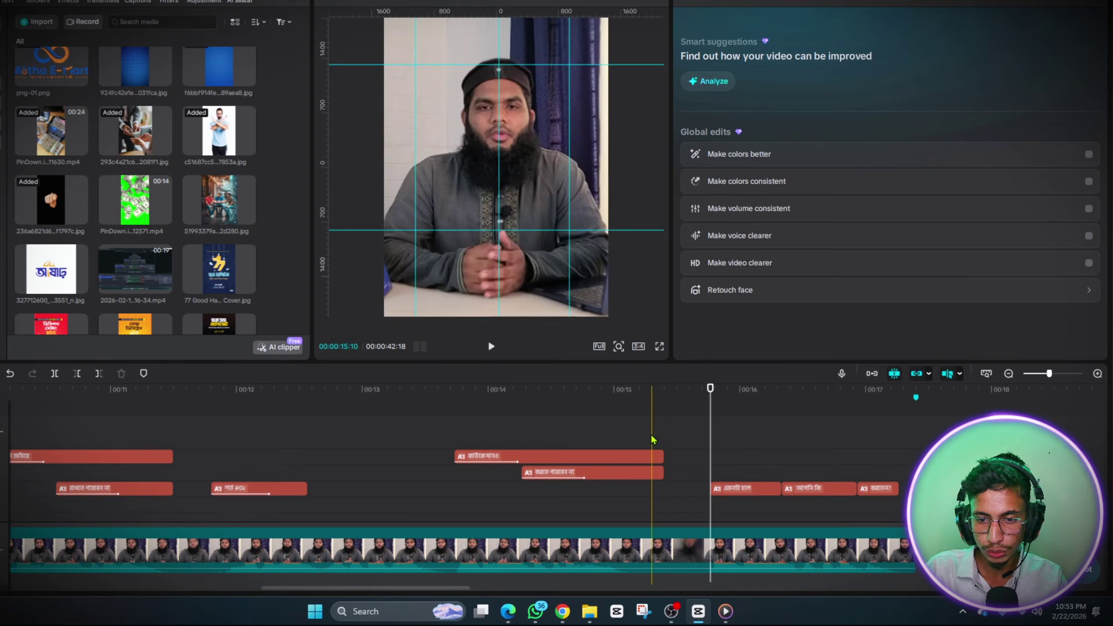
left_click(655, 456)
left_click_drag(661, 455, 706, 456)
scroll(713, 461, "right", 4)
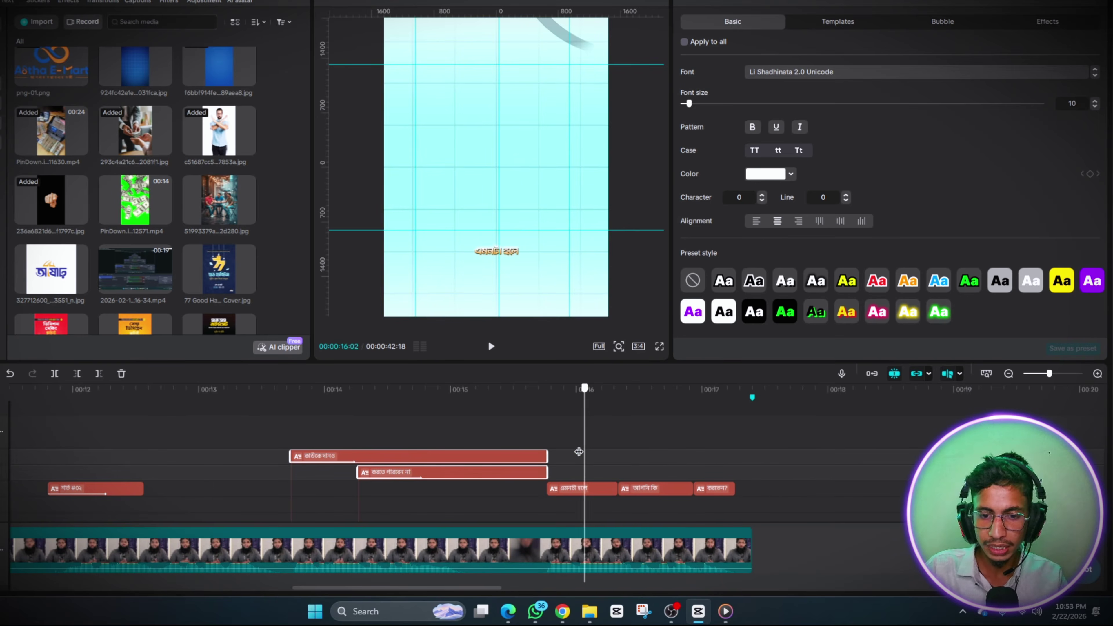
Shift the My presets10 background clip later so it clears the "এমনটা হলে" caption
left_click(547, 450)
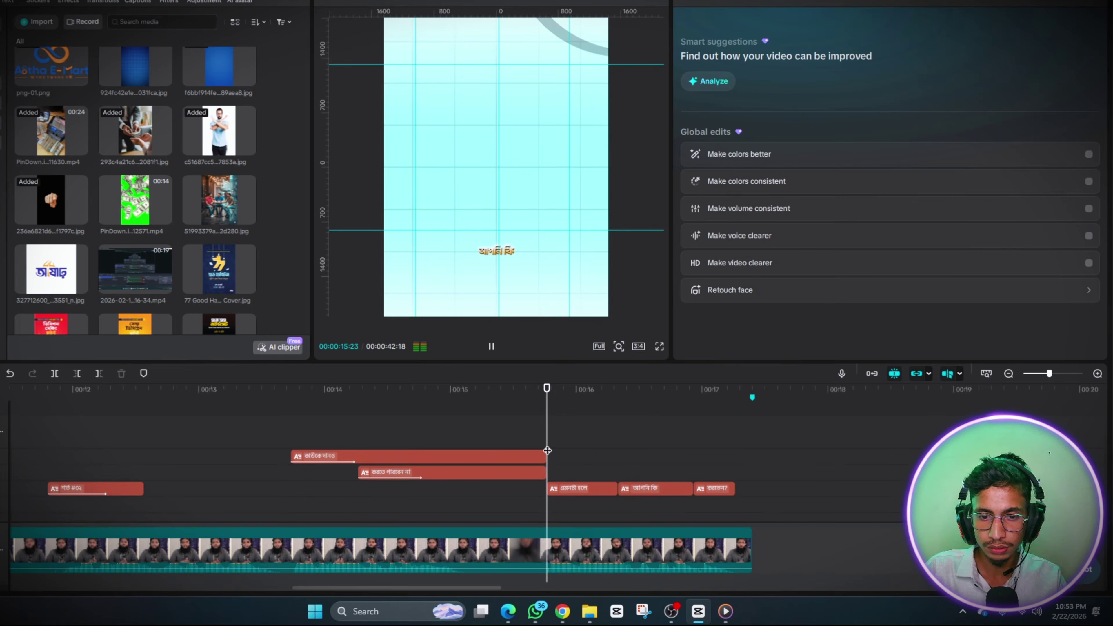
scroll(611, 485, "down", 3)
scroll(605, 486, "down", 3)
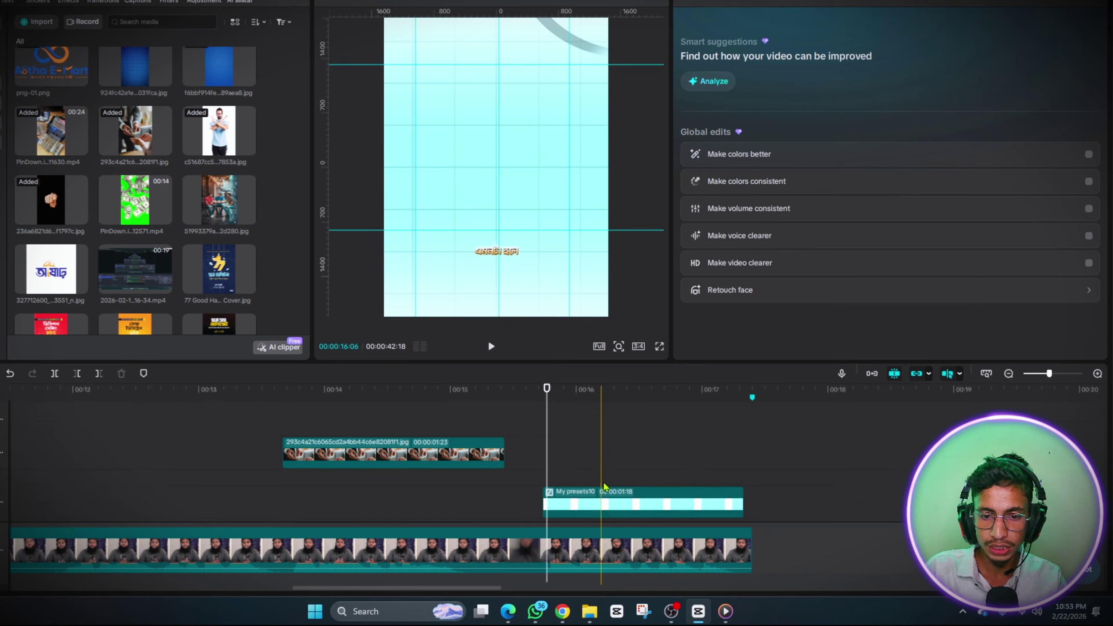
left_click(671, 487)
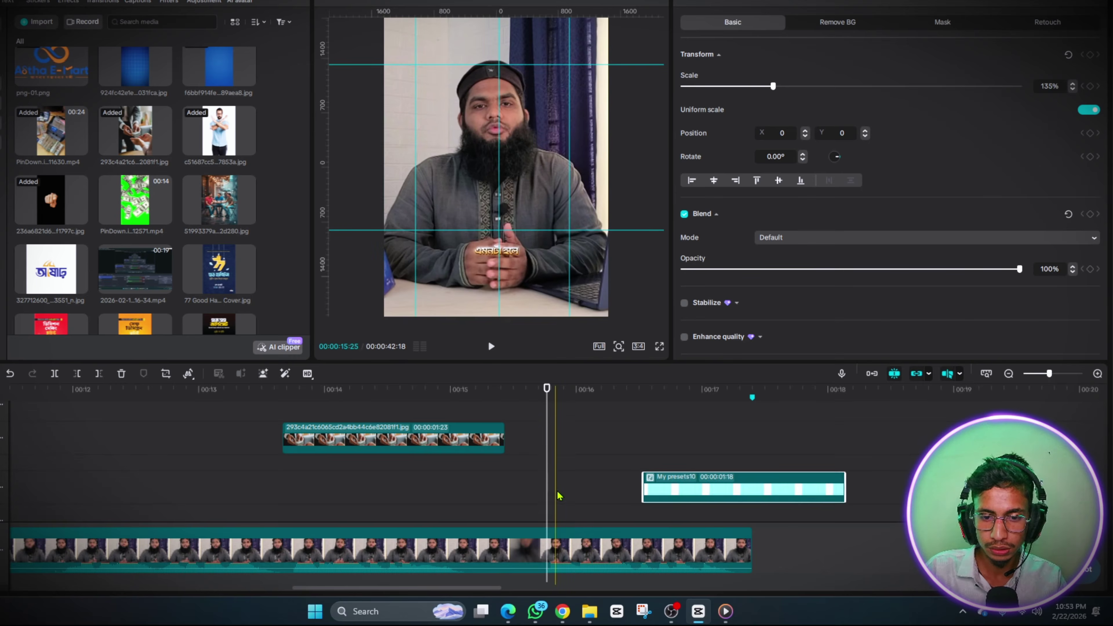
scroll(551, 494, "up", 6)
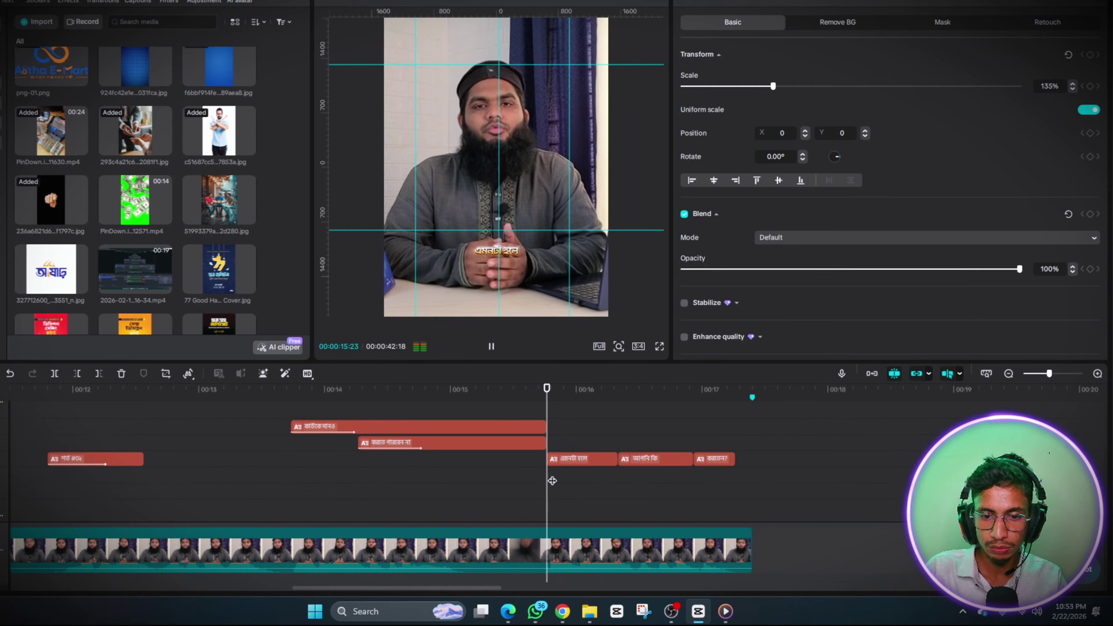
Delete the "এমনটা হলে" caption and play the gap up to the start of "আপনি কি"
left_click(571, 459)
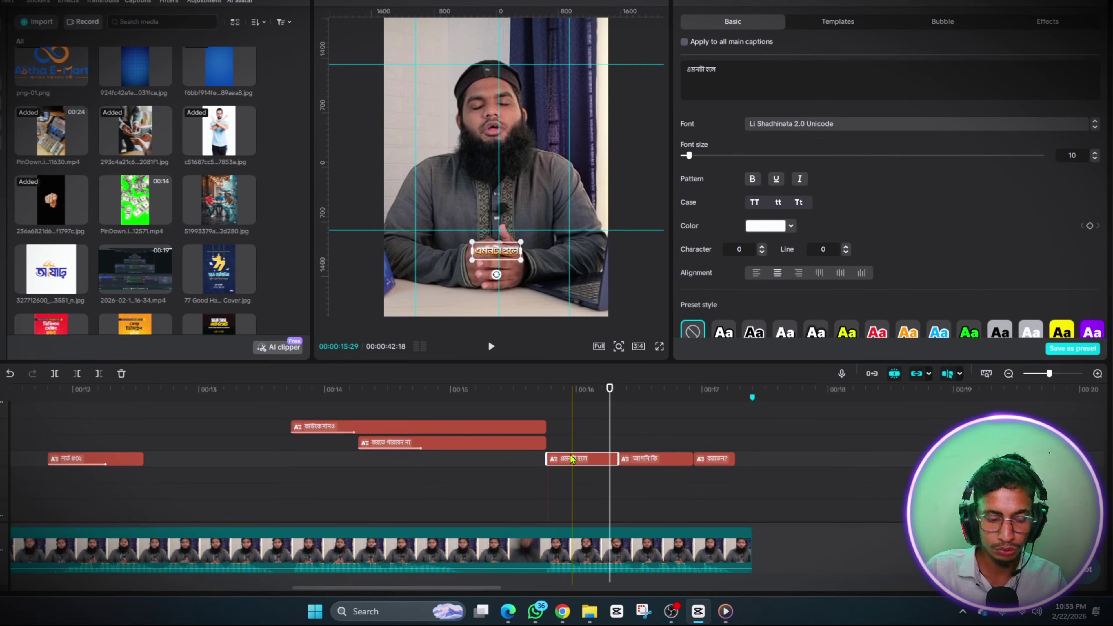
key("Delete")
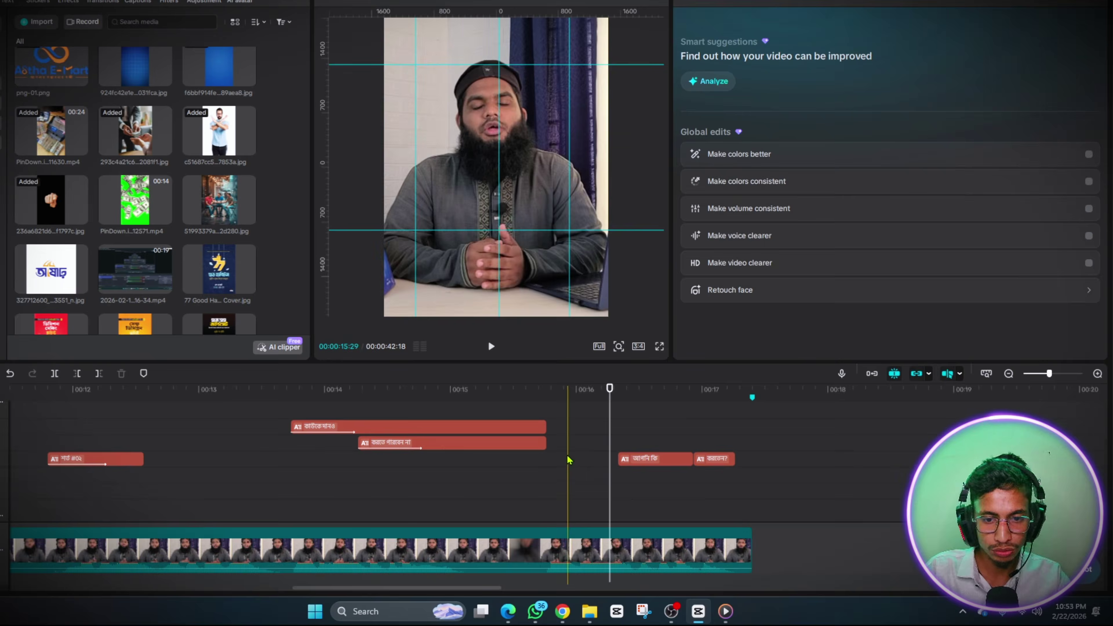
left_click(555, 460)
key("space")
left_click(618, 486)
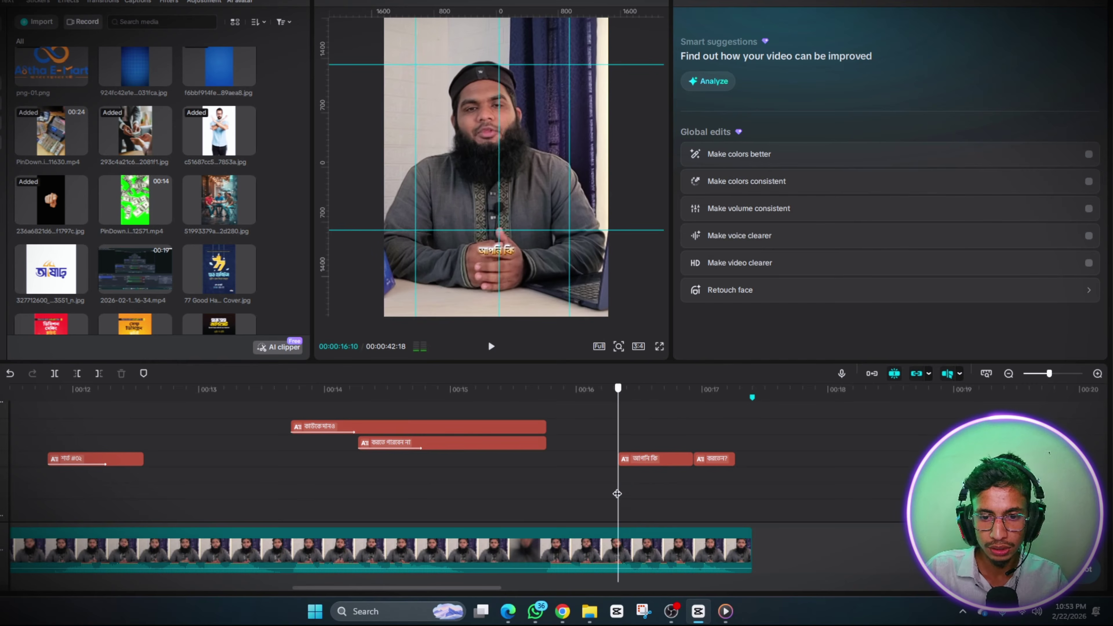
Align the My presets10 background with the start of "আপনি কি" and trim its end to the main clip's end
scroll(620, 489, "down", 3)
scroll(620, 488, "down", 3)
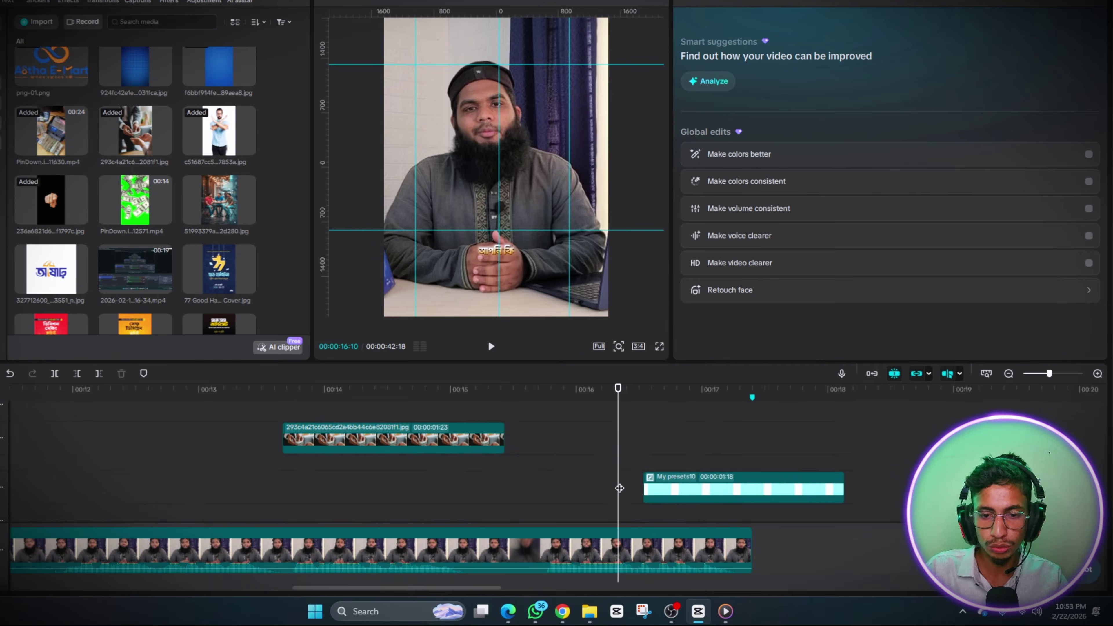
left_click(656, 471)
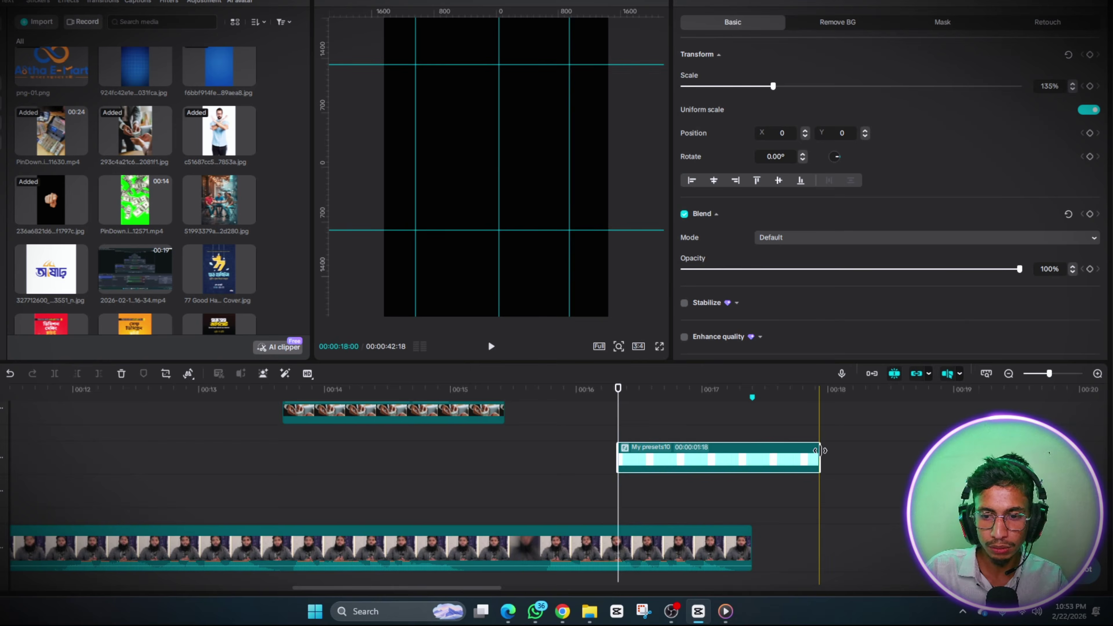
left_click_drag(819, 461, 753, 463)
Enlarge the "আপনি কি" caption in the upper part of the frame and extend it on a separate track to the end of "করতেন?"
scroll(643, 469, "up", 3)
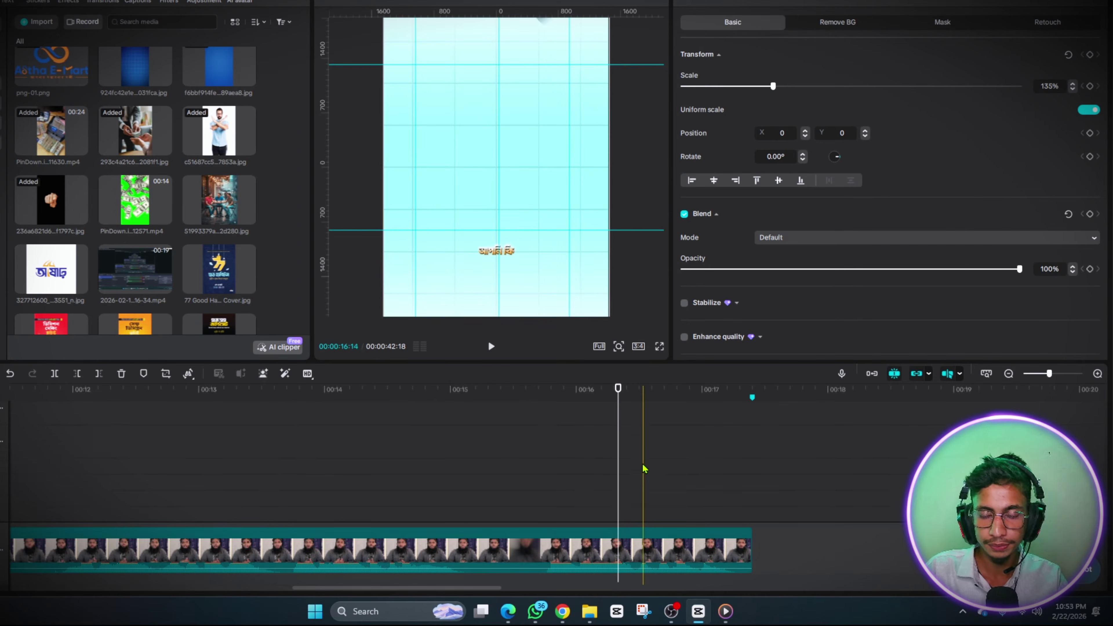
scroll(645, 474, "up", 3)
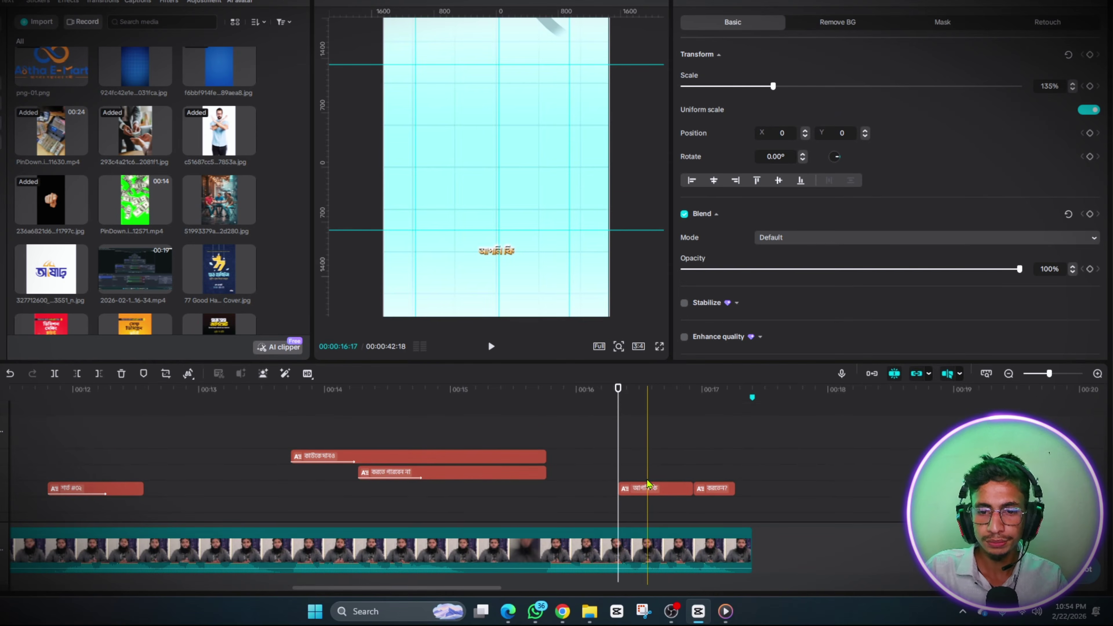
left_click(647, 490)
left_click_drag(518, 264, 584, 127)
left_click_drag(495, 91, 498, 92)
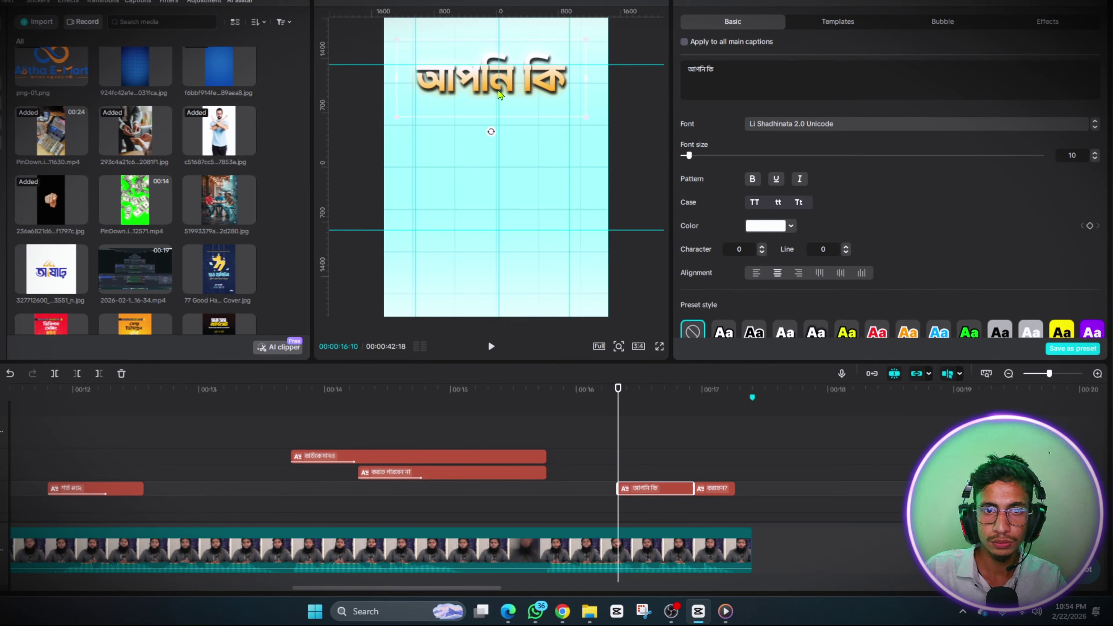
left_click_drag(632, 484, 737, 475)
left_click(698, 460)
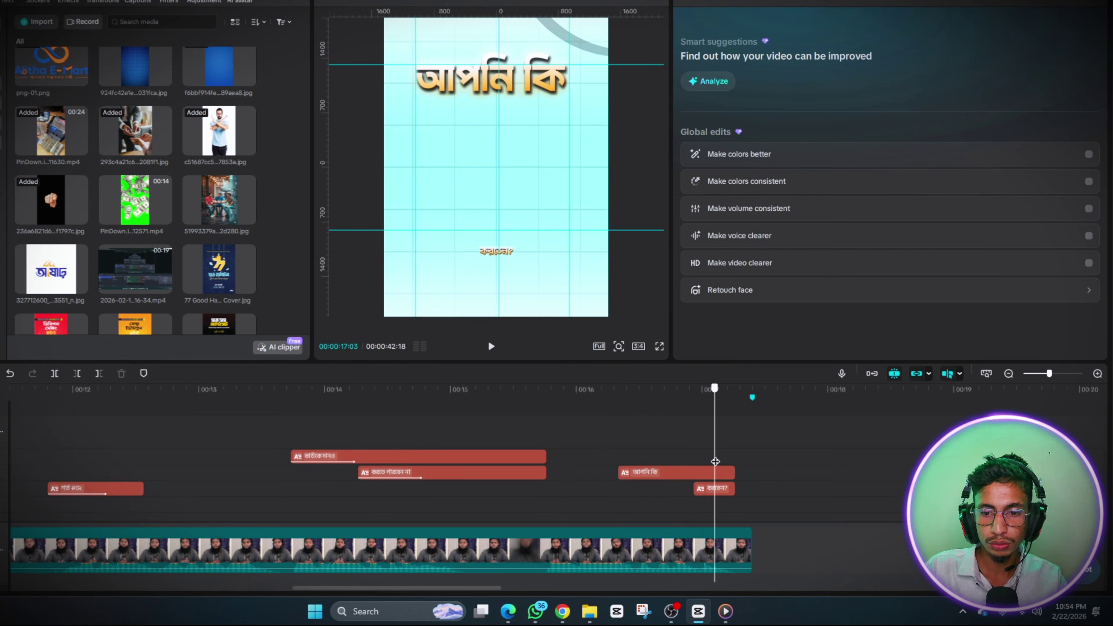
Enlarge the "করতেন?" caption to match "আপনি কি" and centre it in the lower part of the frame
left_click(710, 491)
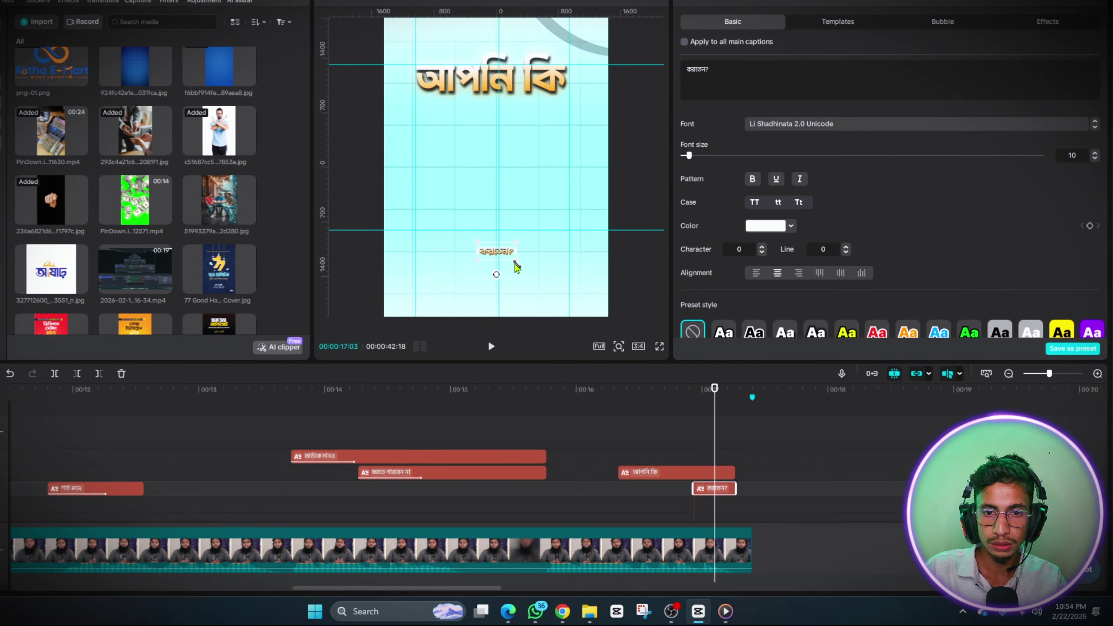
left_click_drag(516, 265, 593, 331)
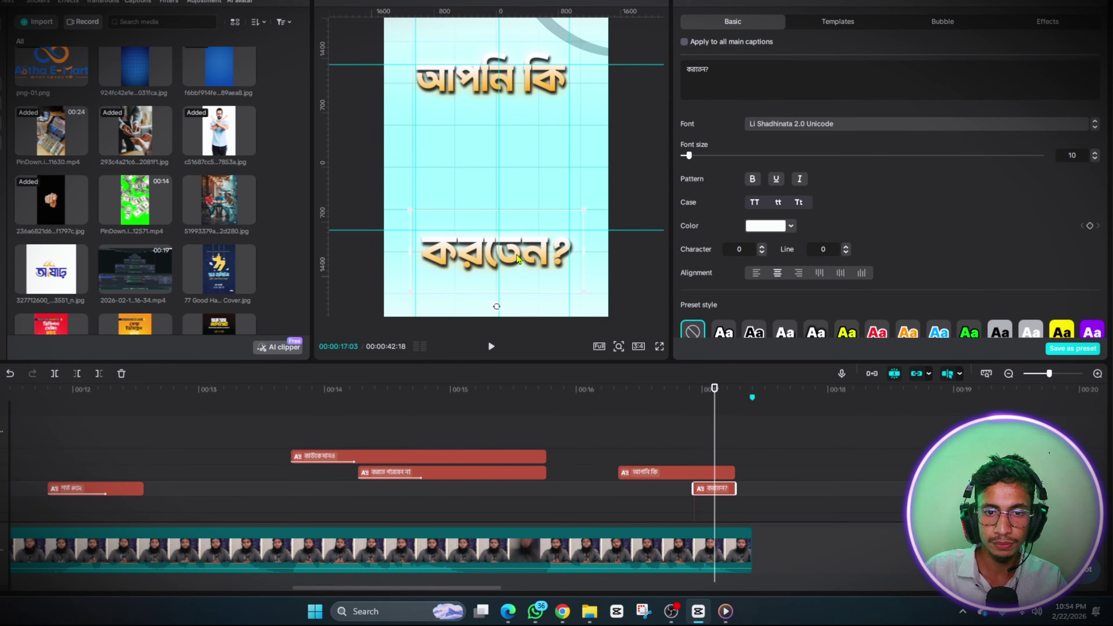
left_click_drag(517, 259, 516, 260)
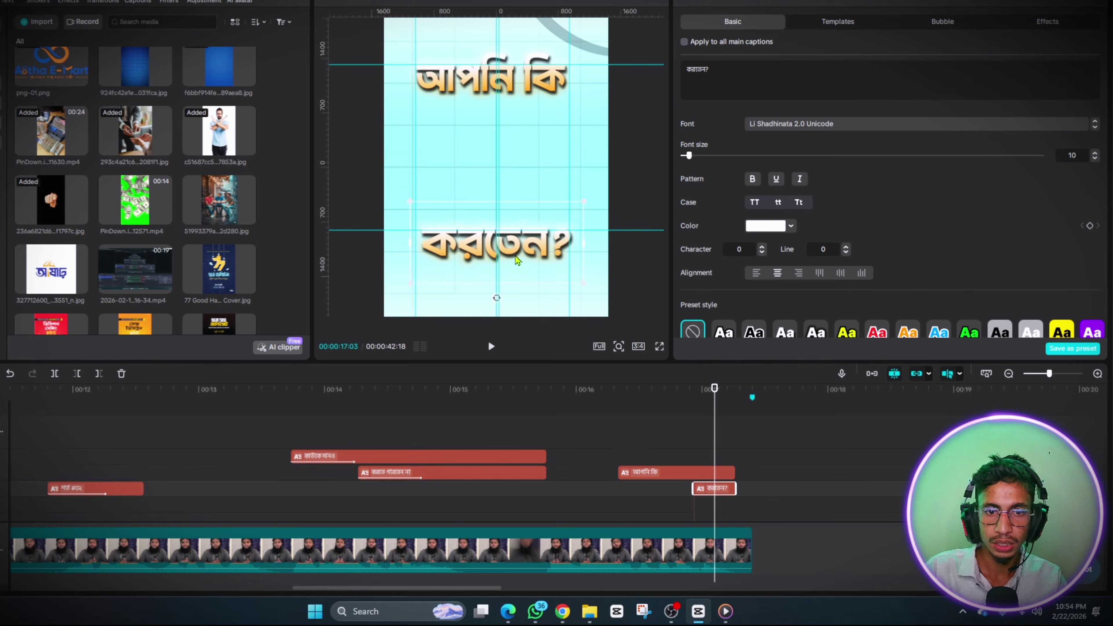
Copy the pointing-hand image clip from the "দৈনিক" section and paste it at the start of the "আপনি কি" caption
left_click(608, 447)
scroll(609, 441, "down", 2)
left_click_drag(608, 440, 309, 429)
left_click(311, 433)
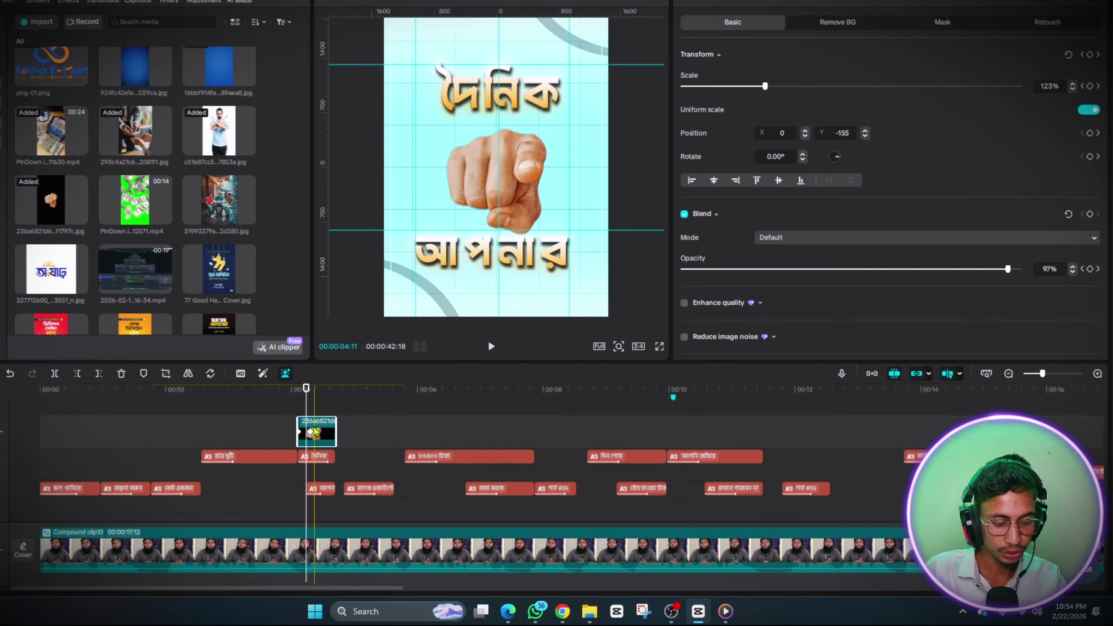
right_click(315, 432)
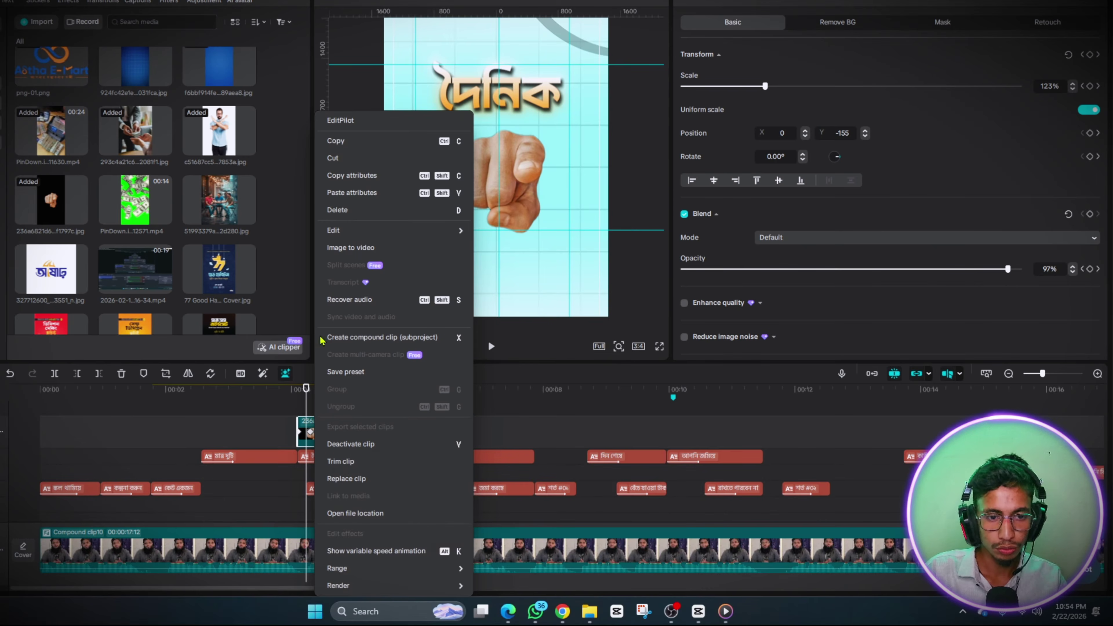
left_click(349, 144)
left_click_drag(711, 386, 767, 465)
key("ctrl+v")
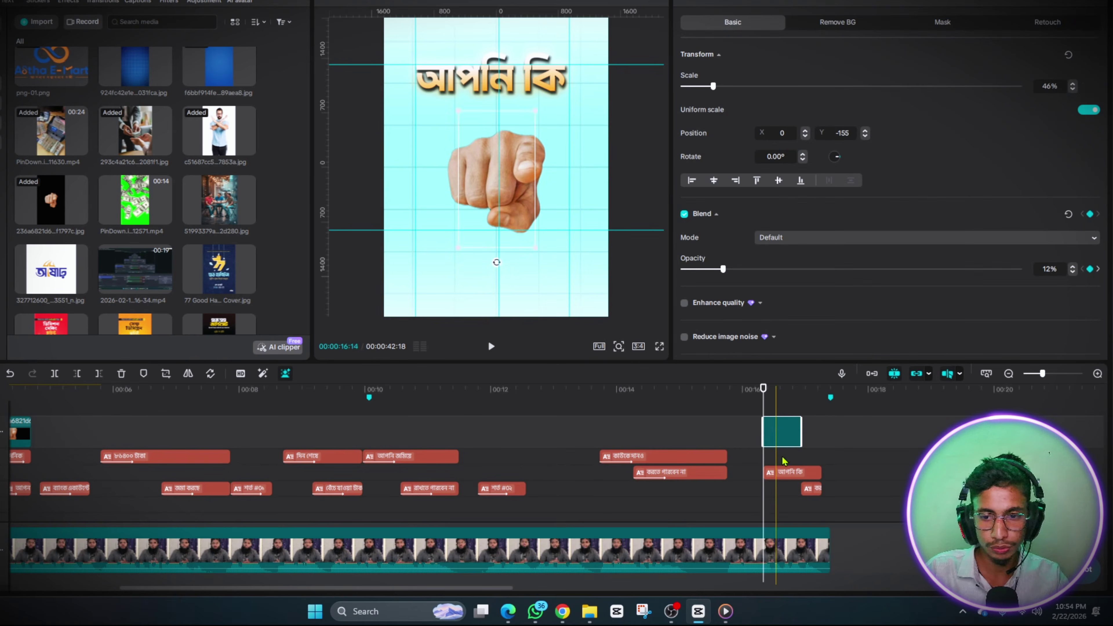
Extend the pasted hand clip to the end of the "আপনি কি" caption and play back the section
left_click_drag(801, 453, 822, 452)
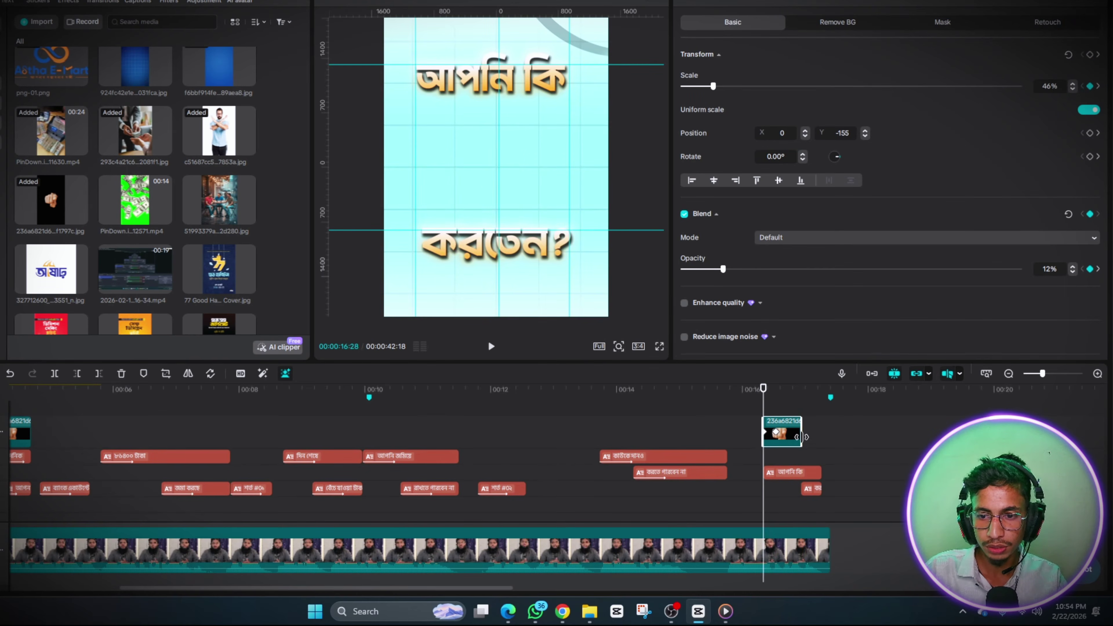
key("space")
key("space")
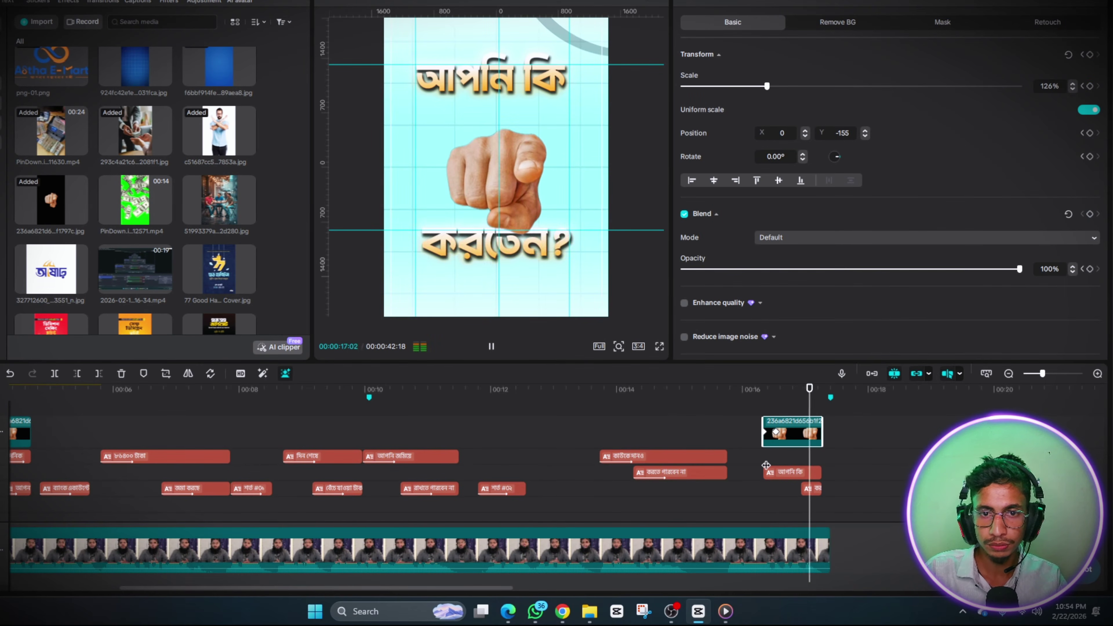
left_click(783, 456)
left_click(799, 436)
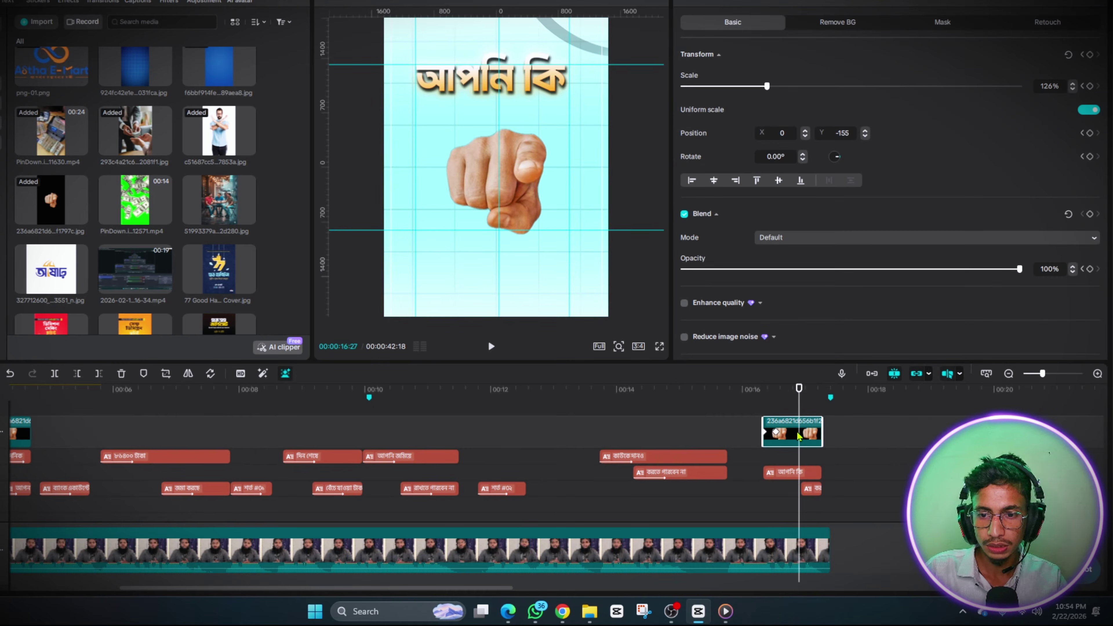
Convert the pointing-hand clip into a compound clip and move it up between the "আপনি কি" and "করতেন?" captions
right_click(798, 435)
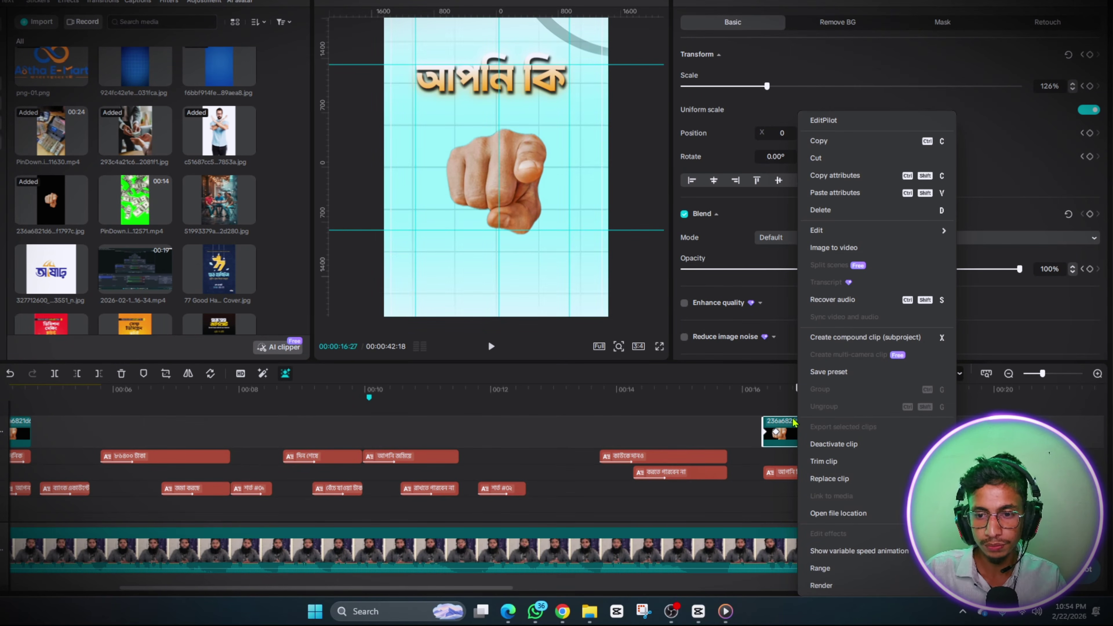
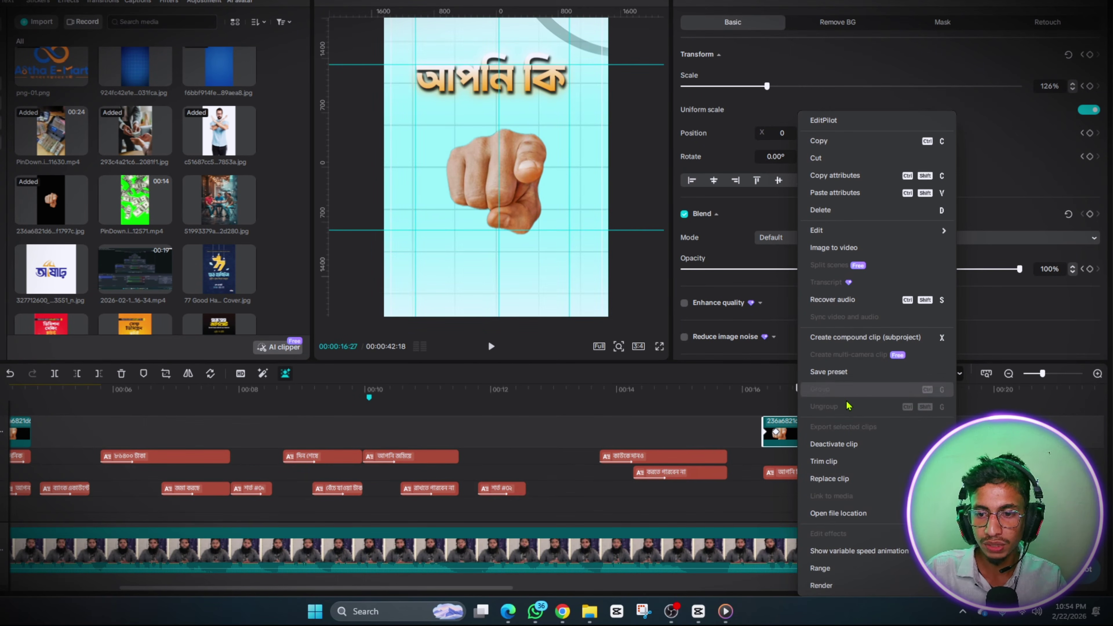
left_click(835, 341)
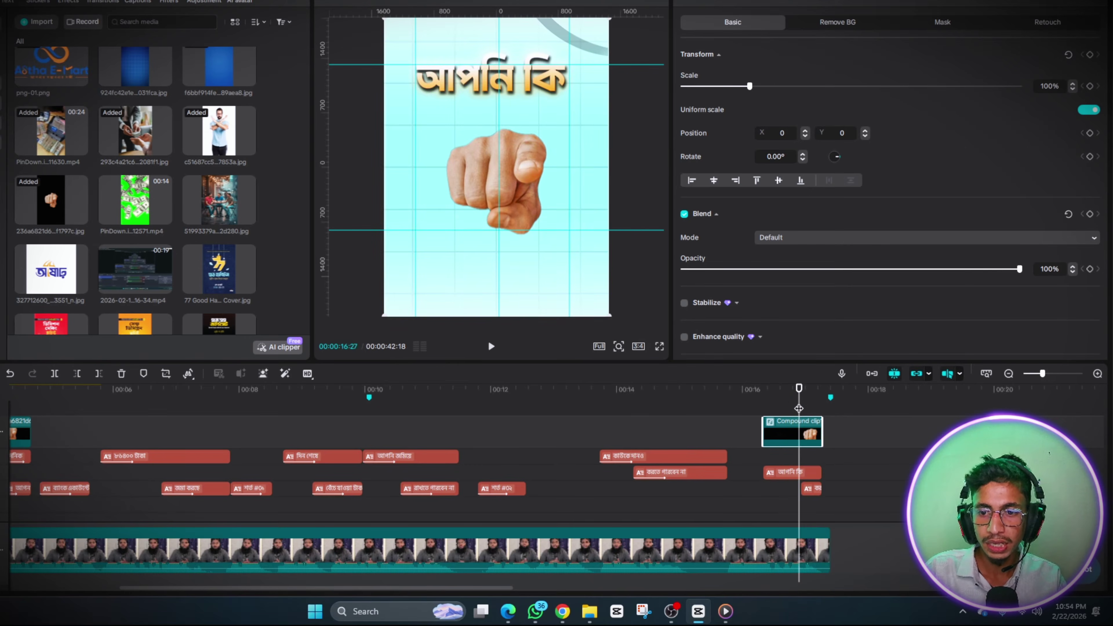
left_click_drag(787, 413, 811, 412)
left_click_drag(512, 187, 505, 172)
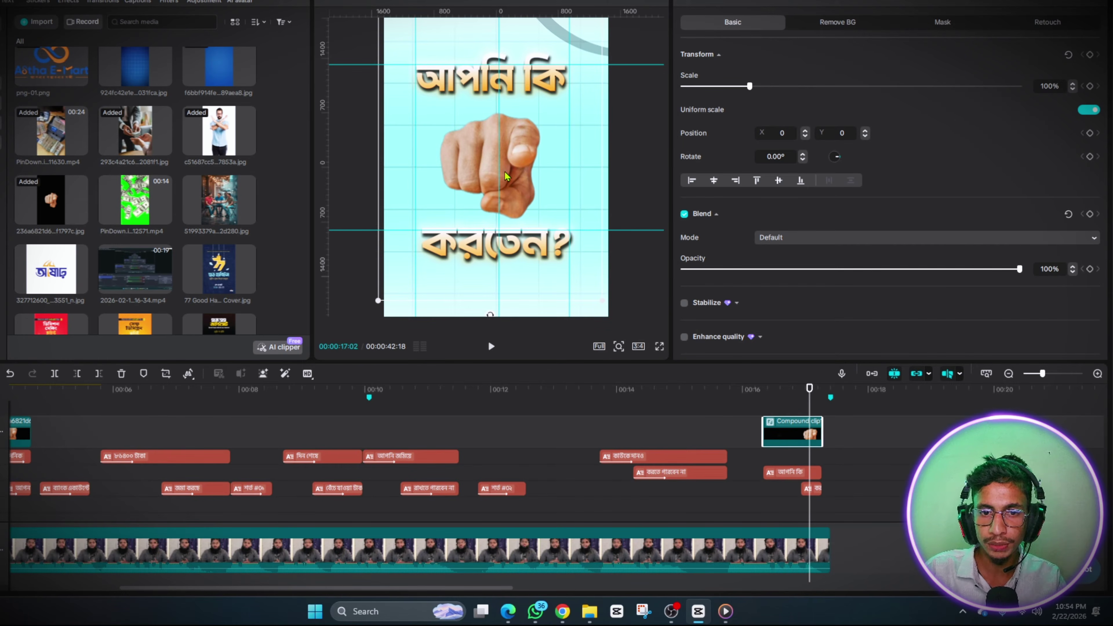
Move the "আপনি কি" caption slightly lower, closer to the hand, and nudge the hand clip upward
left_click(776, 472)
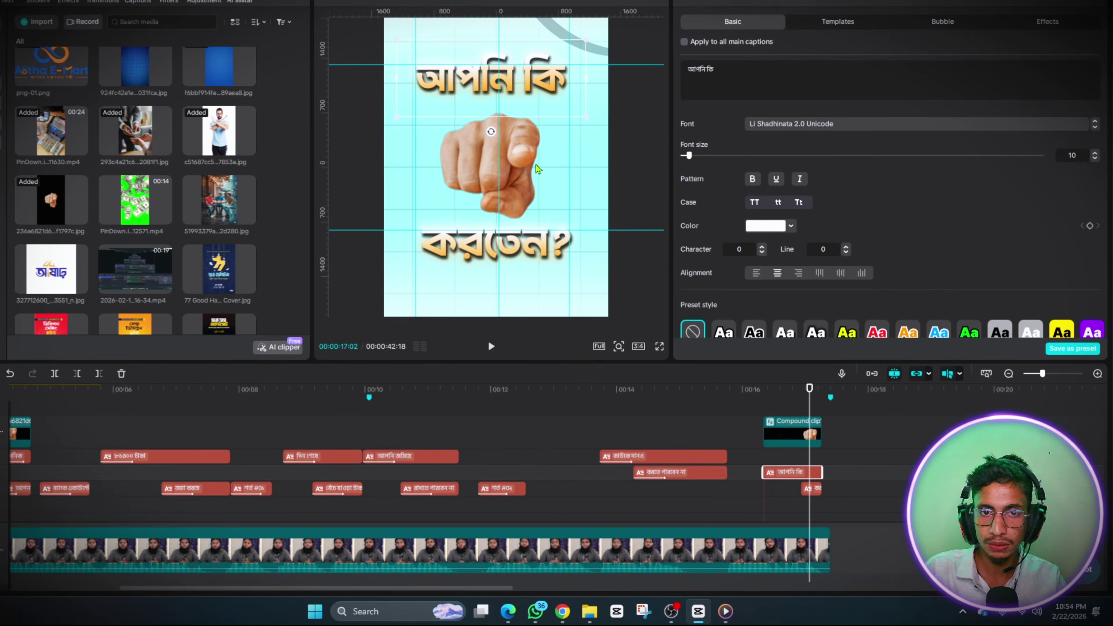
left_click_drag(528, 102, 527, 106)
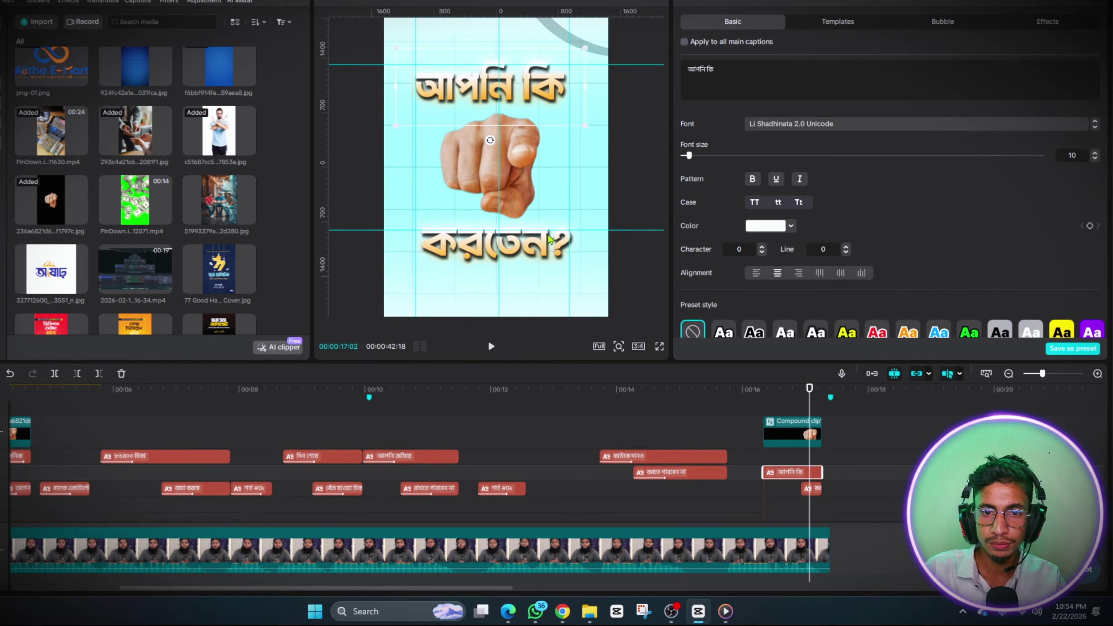
left_click(797, 434)
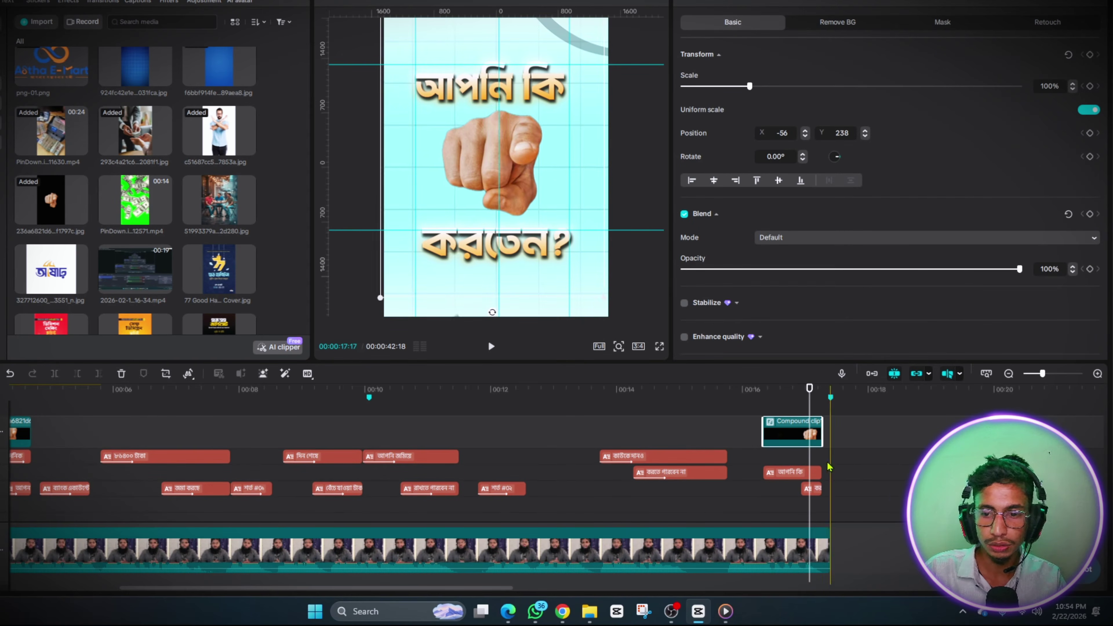
Apply the horizontal turn In animation to the "আপনি কি" caption with a duration of 0.5 s
left_click(812, 488)
scroll(807, 487, "up", 3)
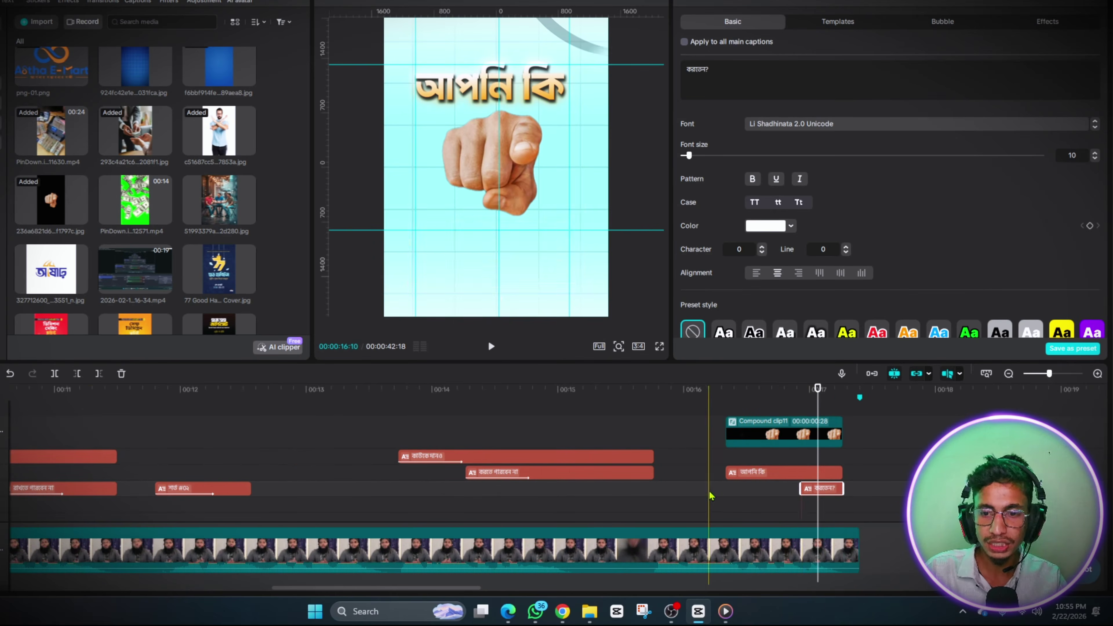
scroll(711, 496, "up", 2)
left_click(708, 504)
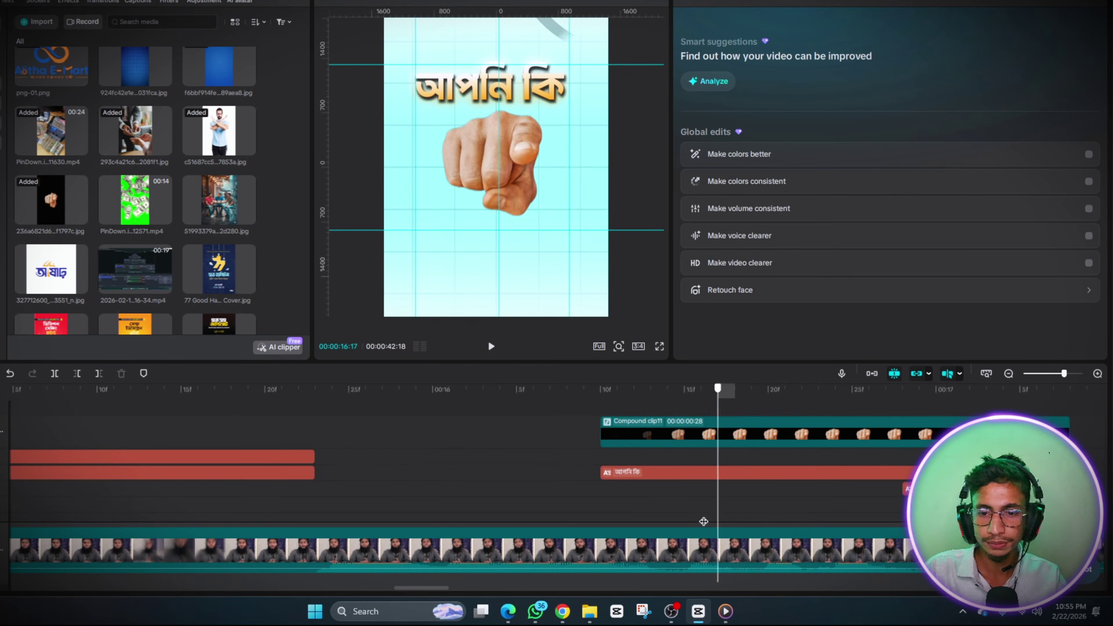
left_click(633, 473)
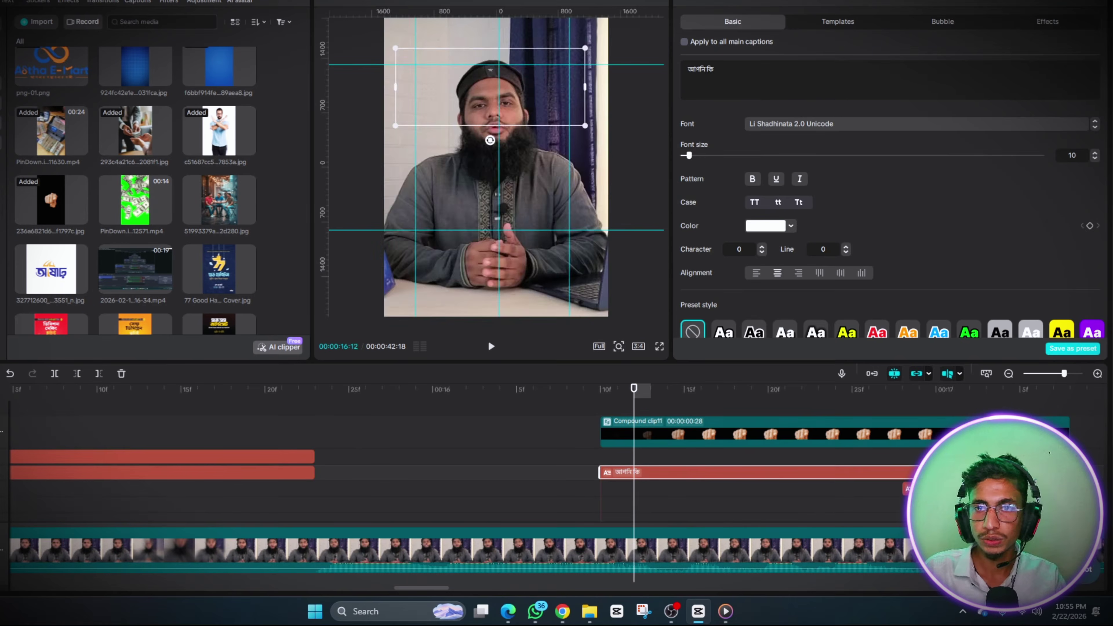
left_click(809, 6)
left_click(941, 93)
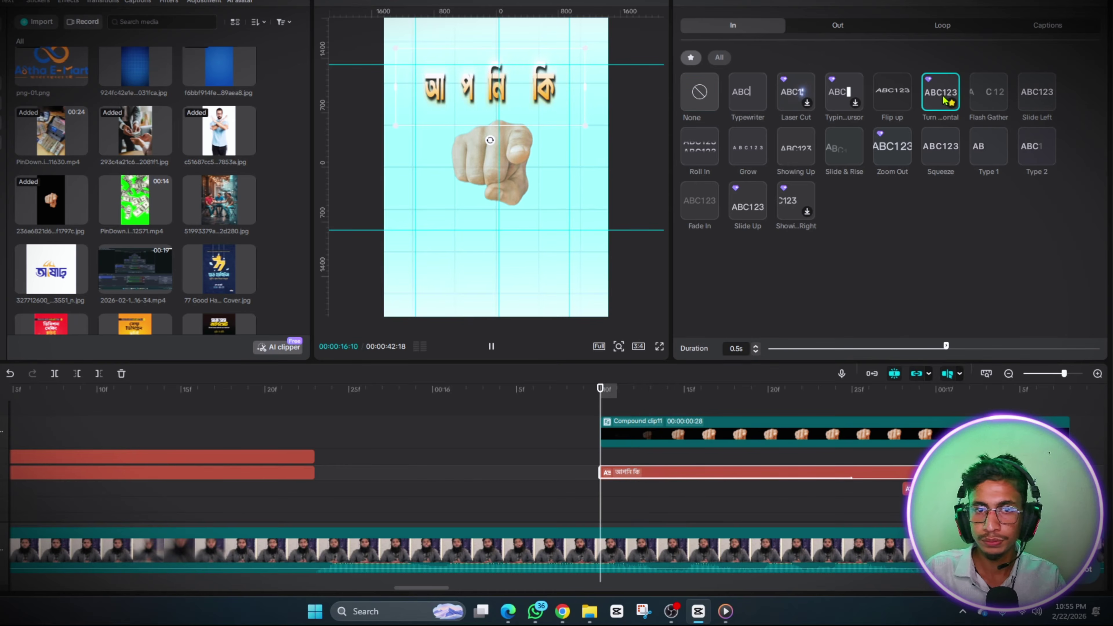
Start the "করতেন?" caption where the "আপনি কি" animation ends, apply the Showing Up In animation, and preview the section
left_click(904, 488)
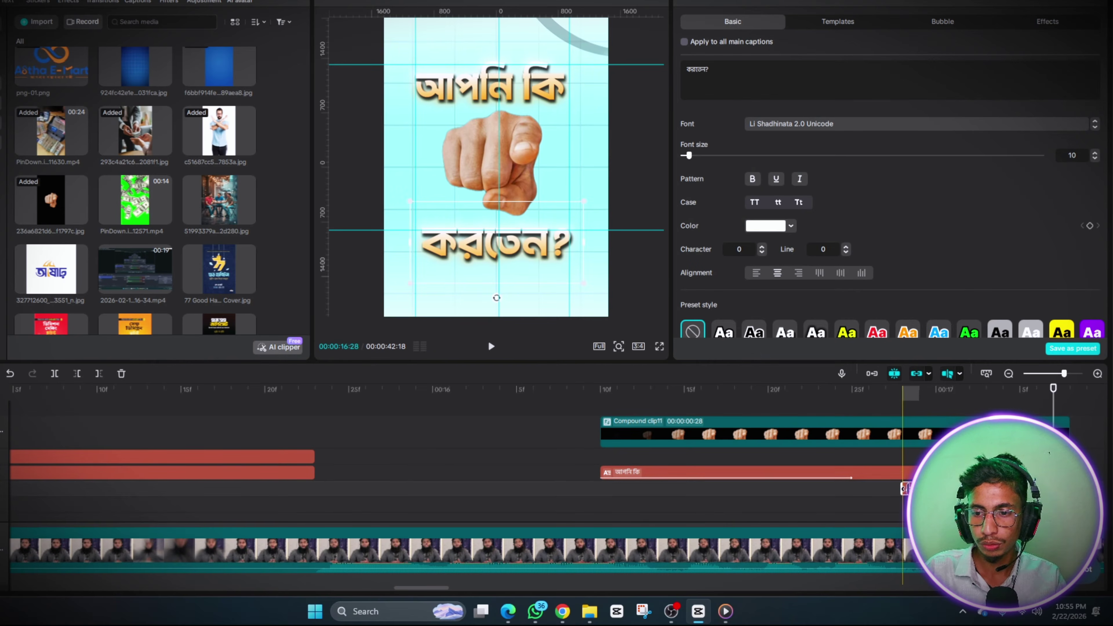
left_click_drag(905, 487, 852, 488)
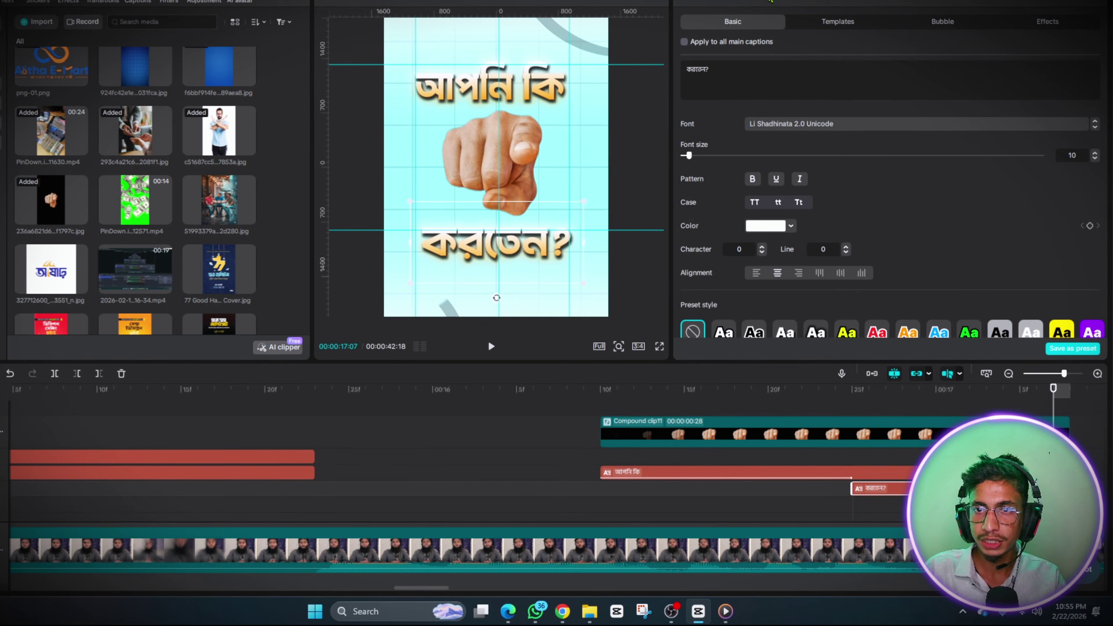
left_click(770, 1)
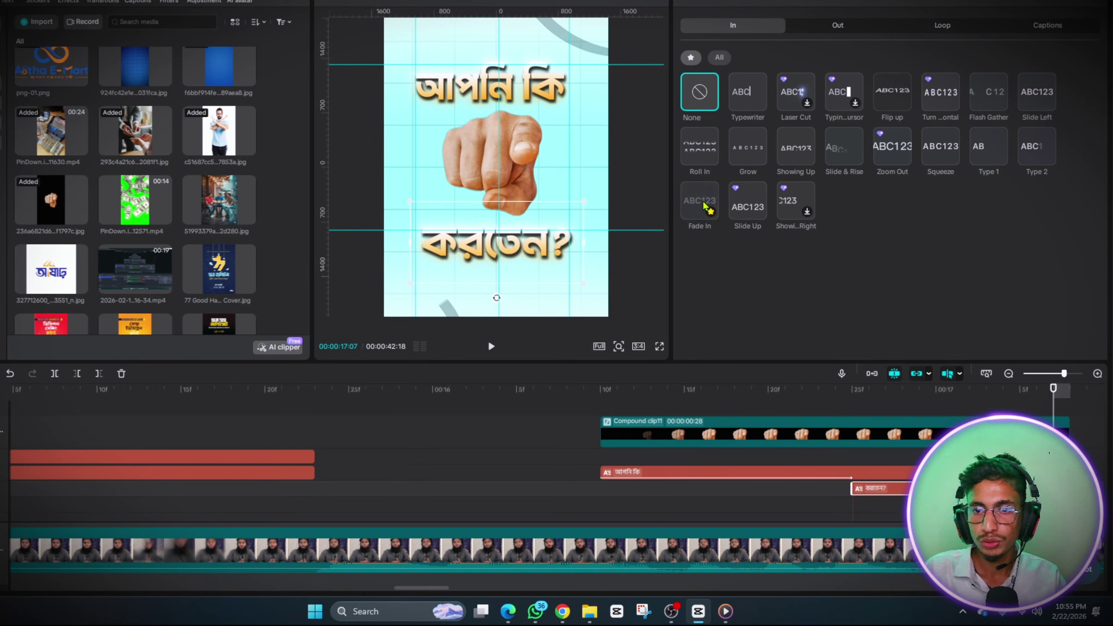
left_click(792, 152)
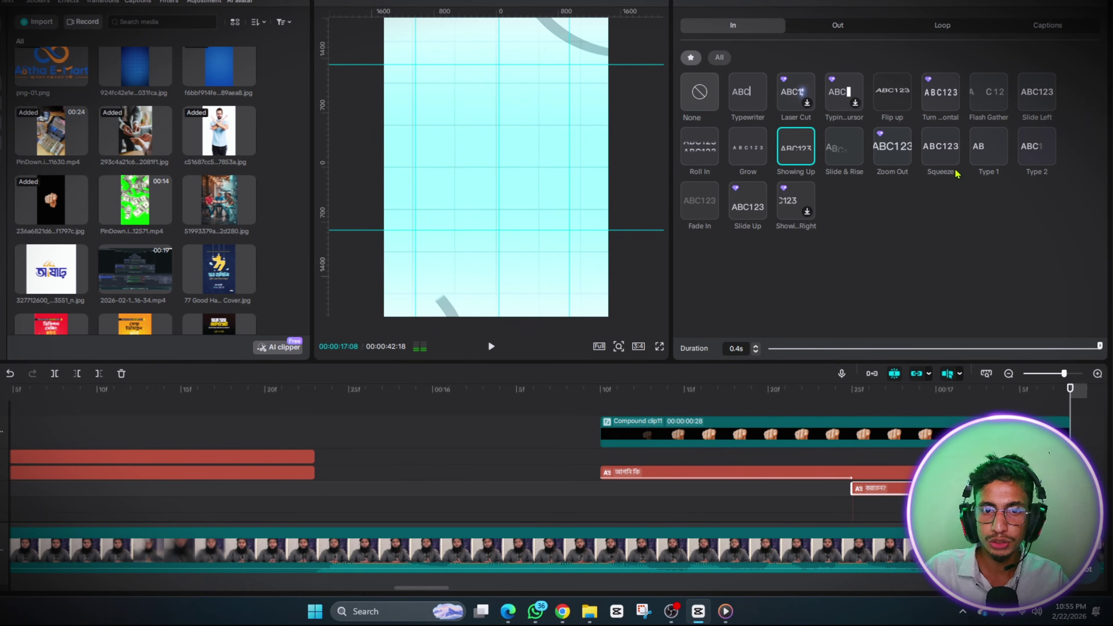
left_click(643, 506)
scroll(642, 507, "down", 2)
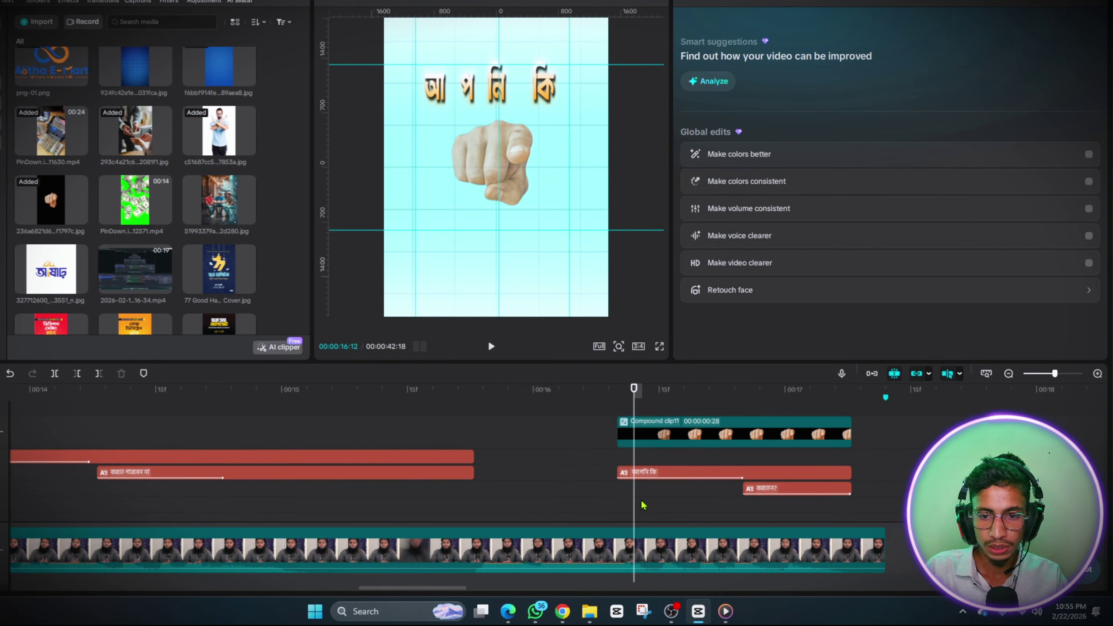
key("space")
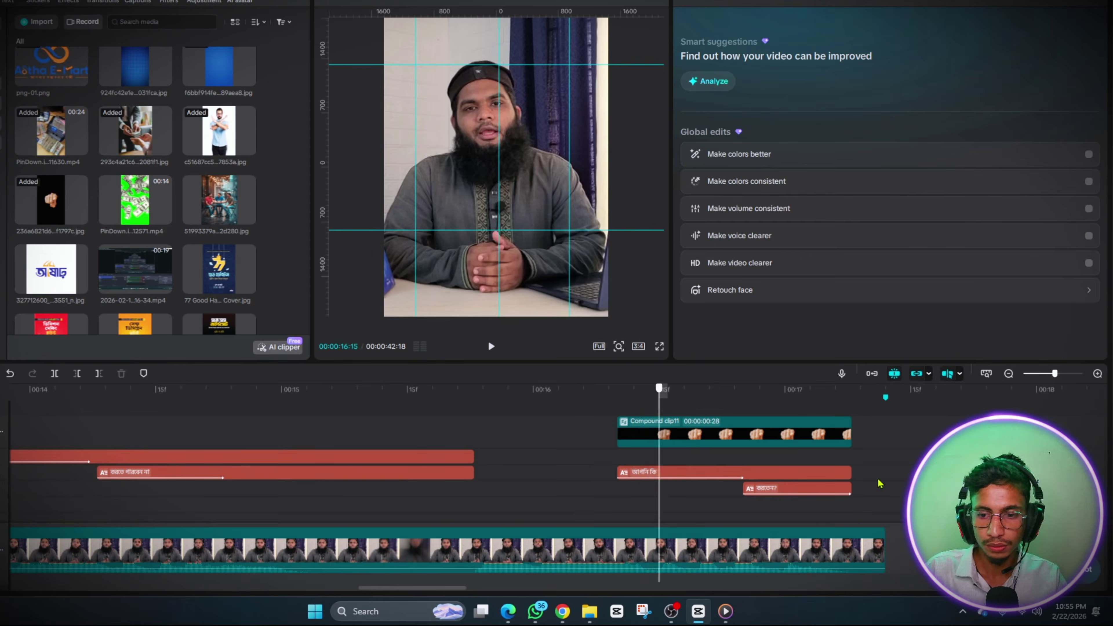
Extend the "আপনি কি" and "করতেন?" captions to the marker at the end of the main clip
left_click(885, 499)
left_click(846, 434)
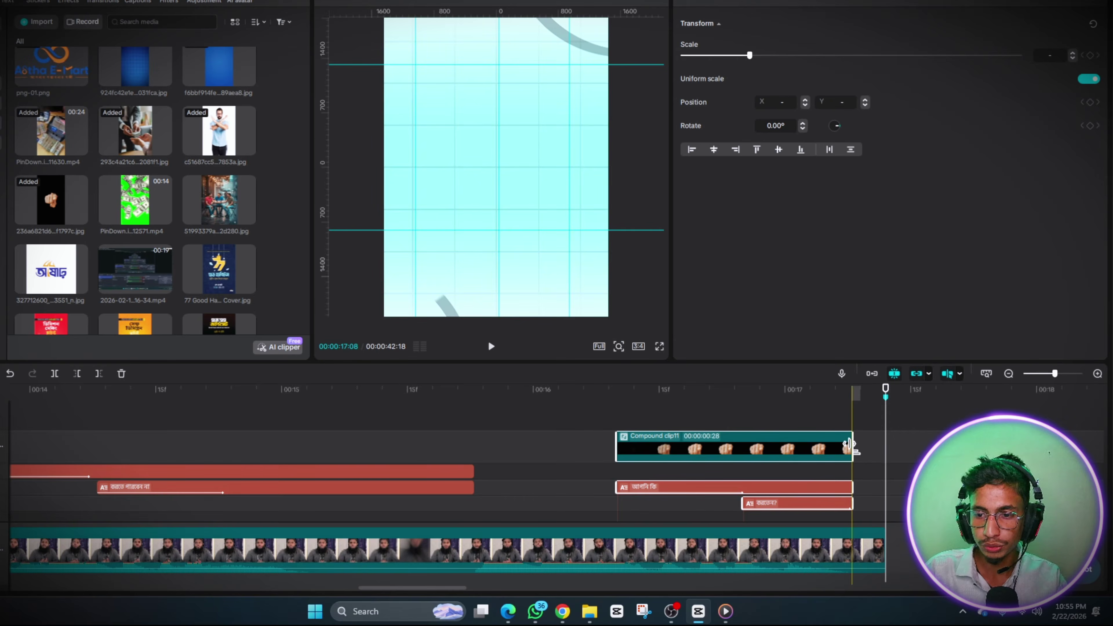
left_click(878, 445)
left_click(853, 487)
left_click_drag(853, 488, 887, 505)
Undo the hand's compound clip, extend the restored image clip to the end of the captions, and scrub through the section
left_click(836, 455)
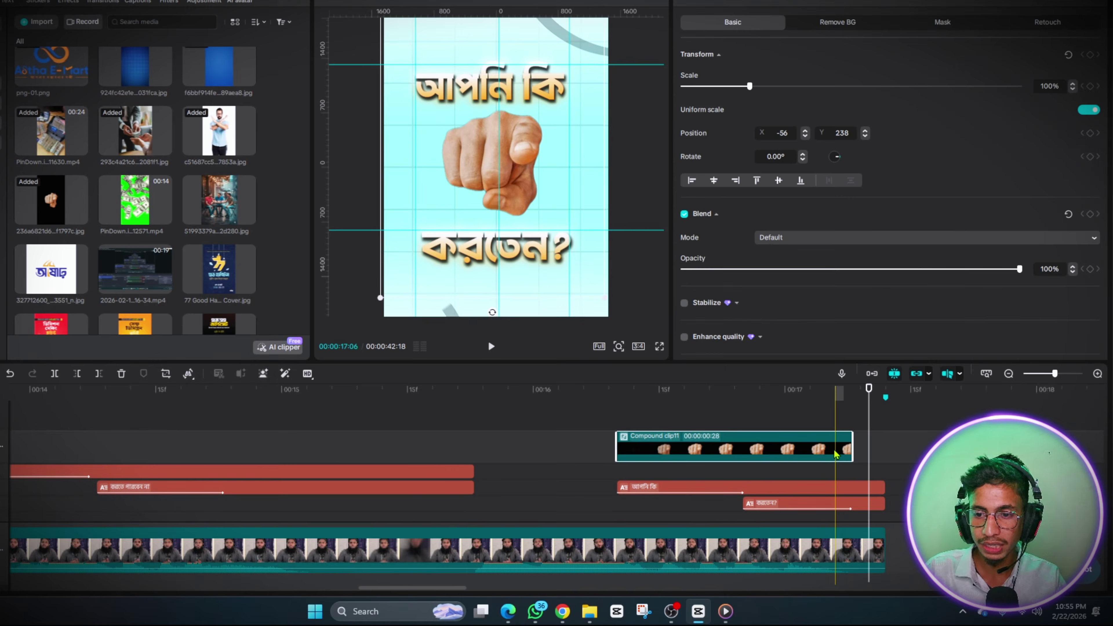
right_click(836, 455)
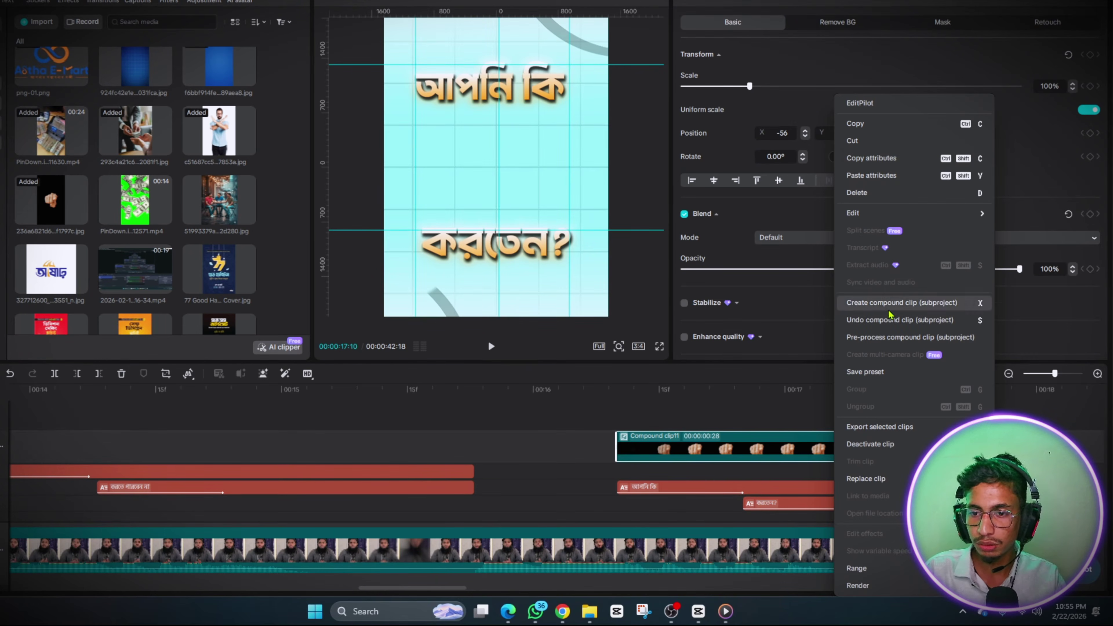
left_click(871, 320)
left_click_drag(855, 437, 886, 437)
left_click(492, 389)
left_click(685, 423)
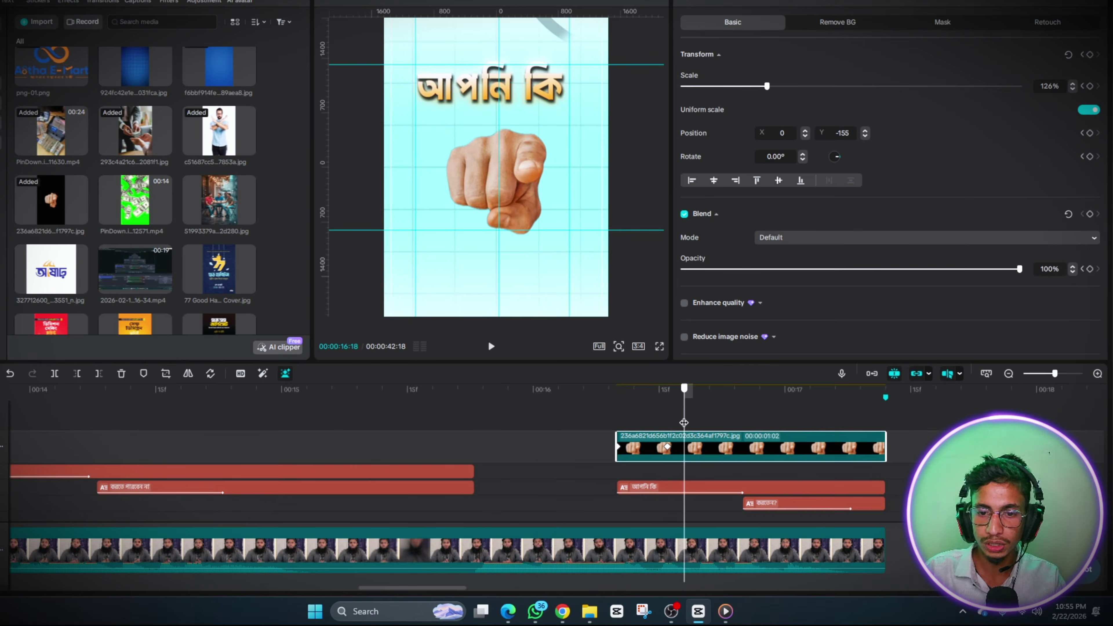
scroll(684, 422, "down", 1)
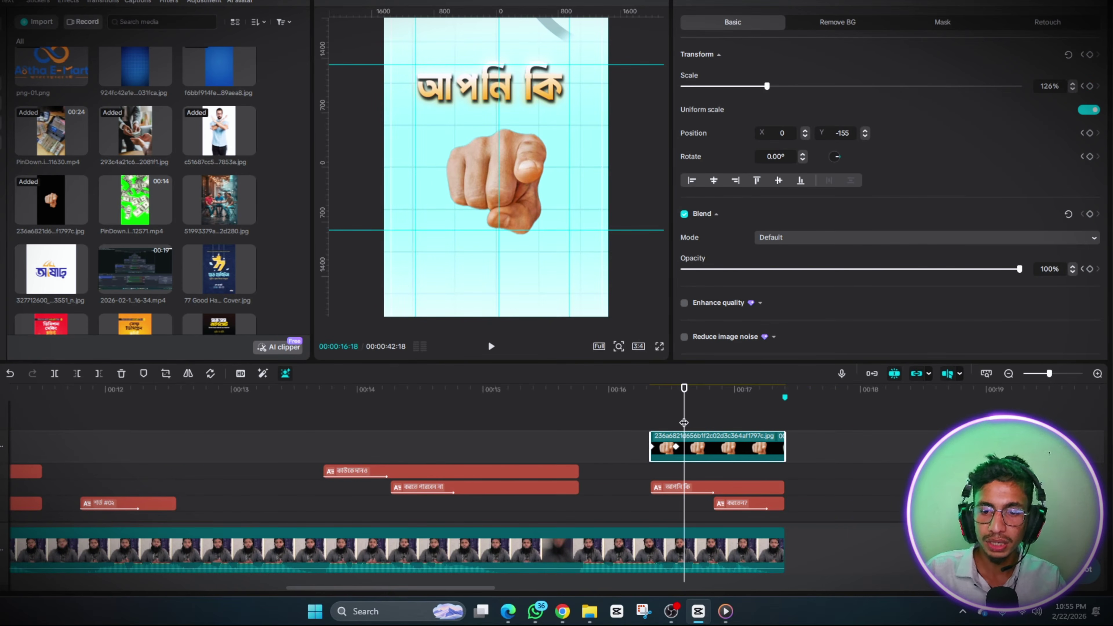
left_click_drag(675, 423, 706, 432)
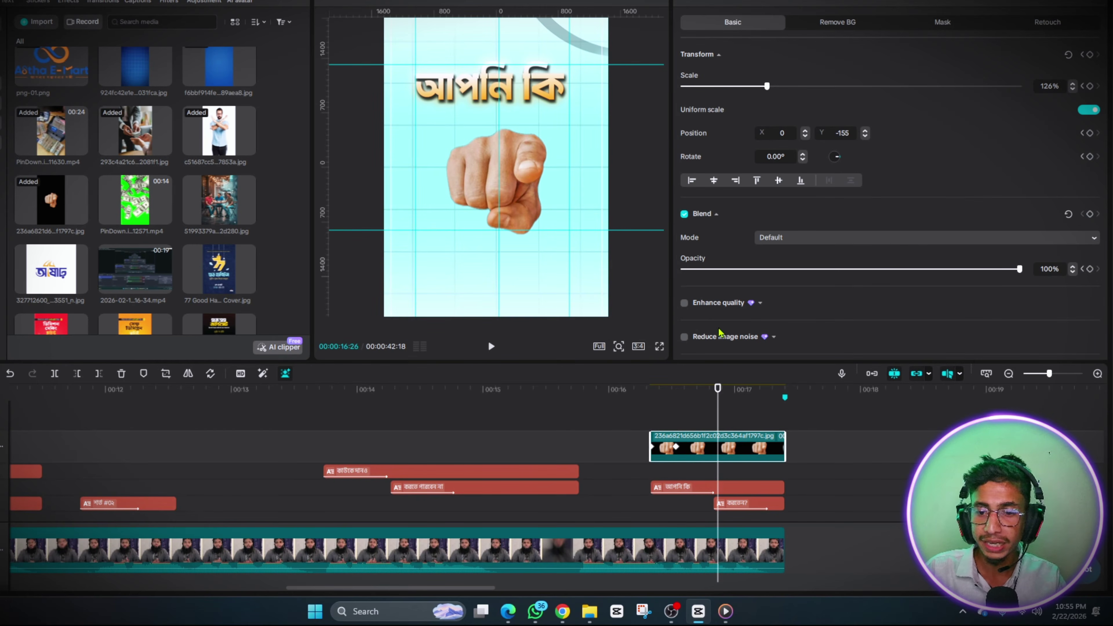
left_click_drag(718, 423, 697, 427)
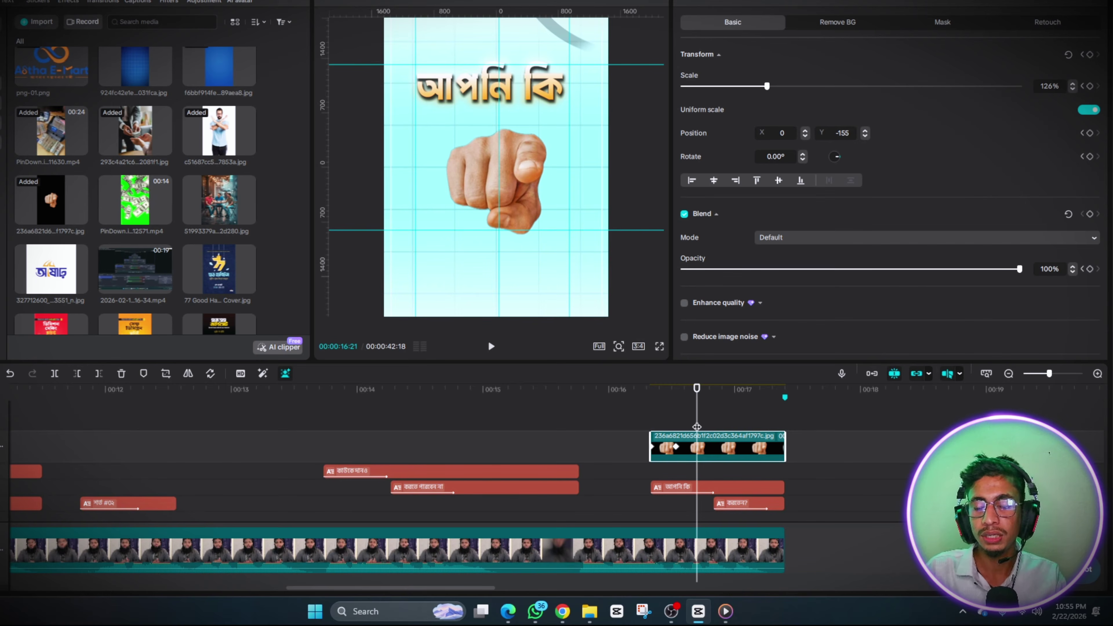
Move the Adjust1 layer from above the video 2.mp4 clips to above Compound clip10, aligned with the timeline start
left_click_drag(697, 427, 7, 460)
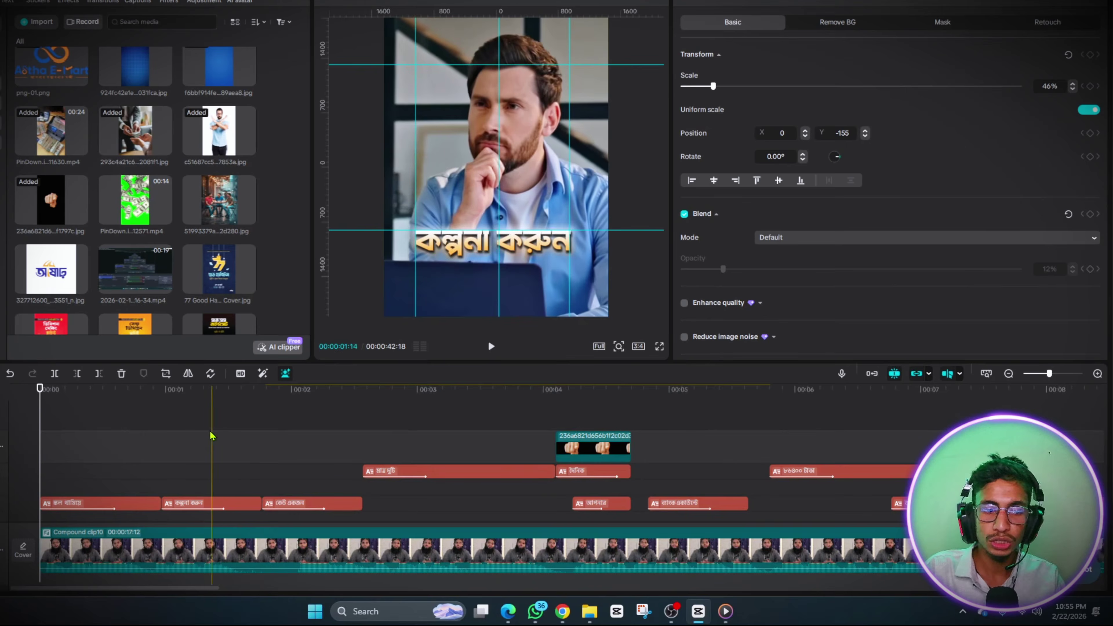
scroll(219, 443, "down", 2)
scroll(570, 478, "down", 3)
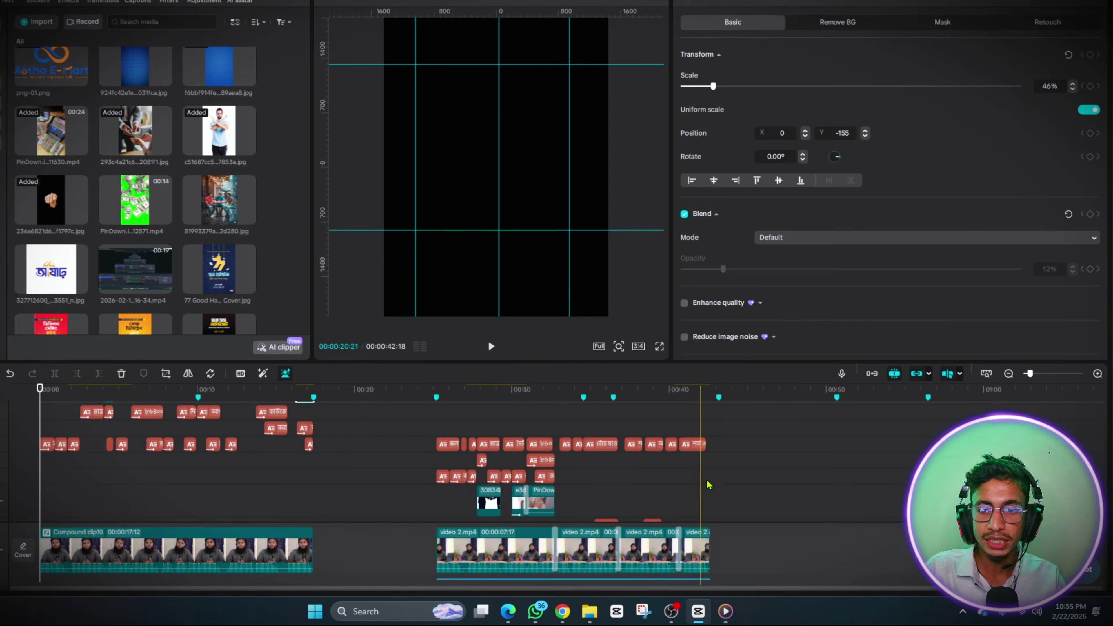
scroll(570, 478, "down", 5)
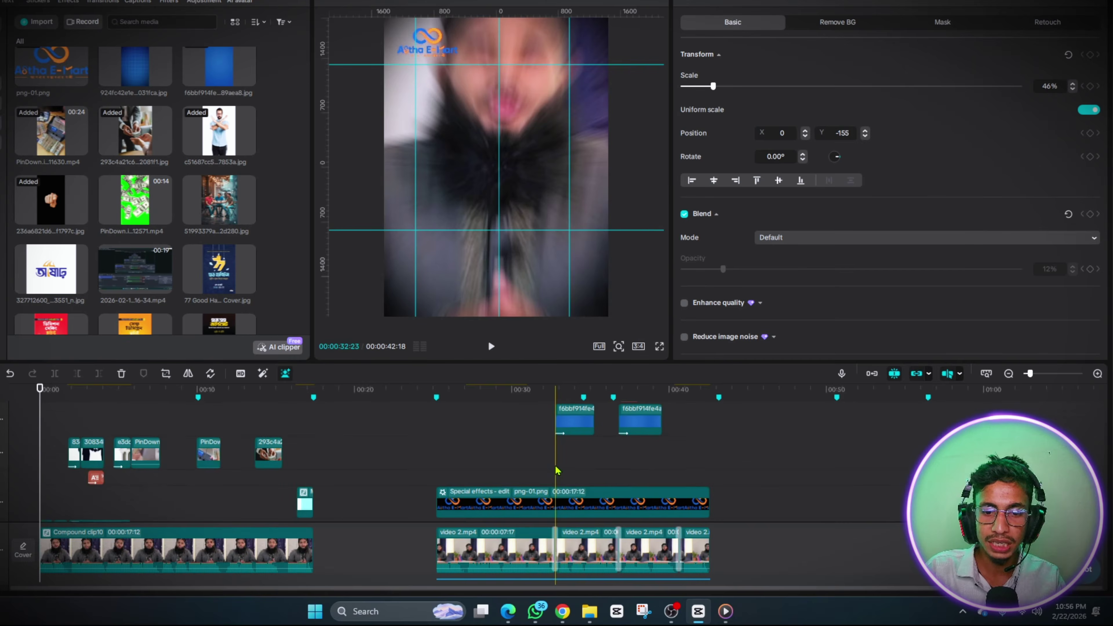
left_click(529, 472)
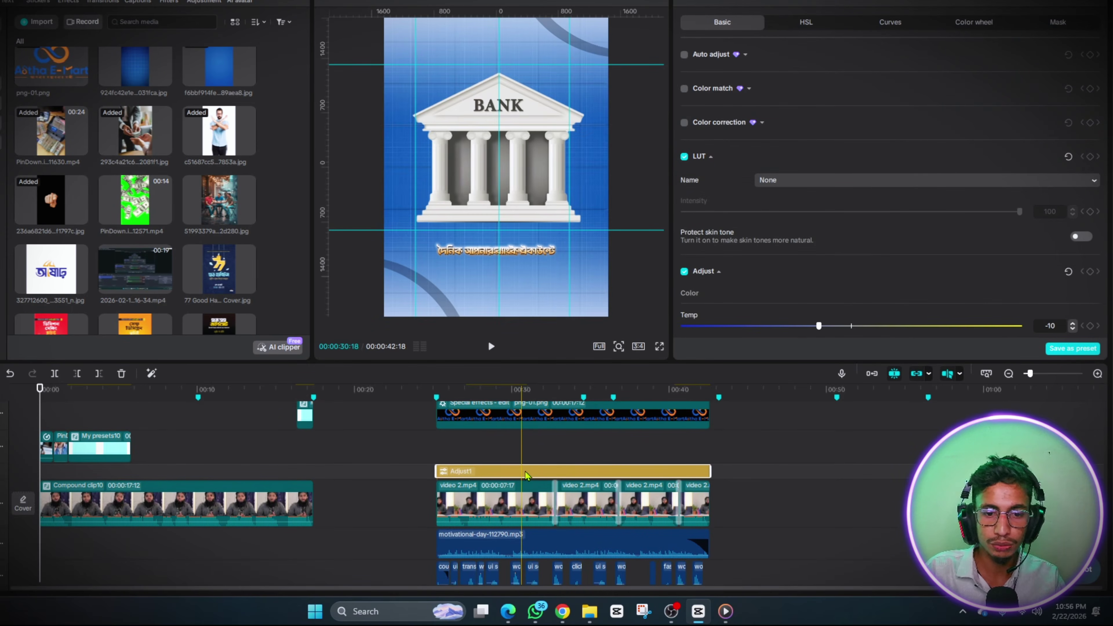
left_click_drag(526, 476, 132, 476)
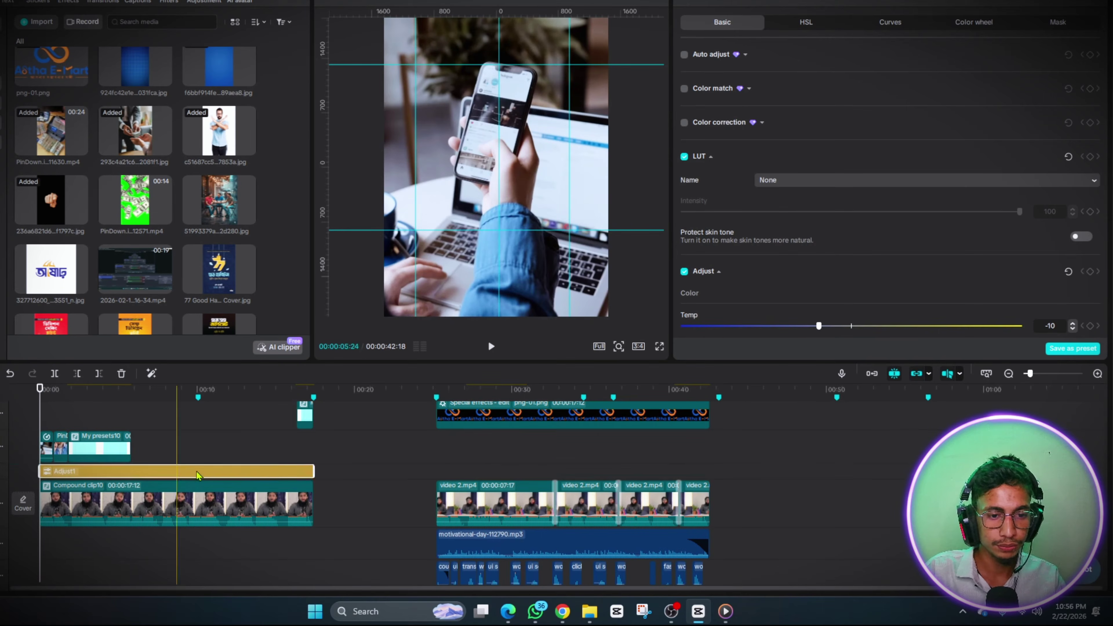
Play back the opening seconds to check the footage under the adjustment layer, and return to the timeline start
left_click(238, 465)
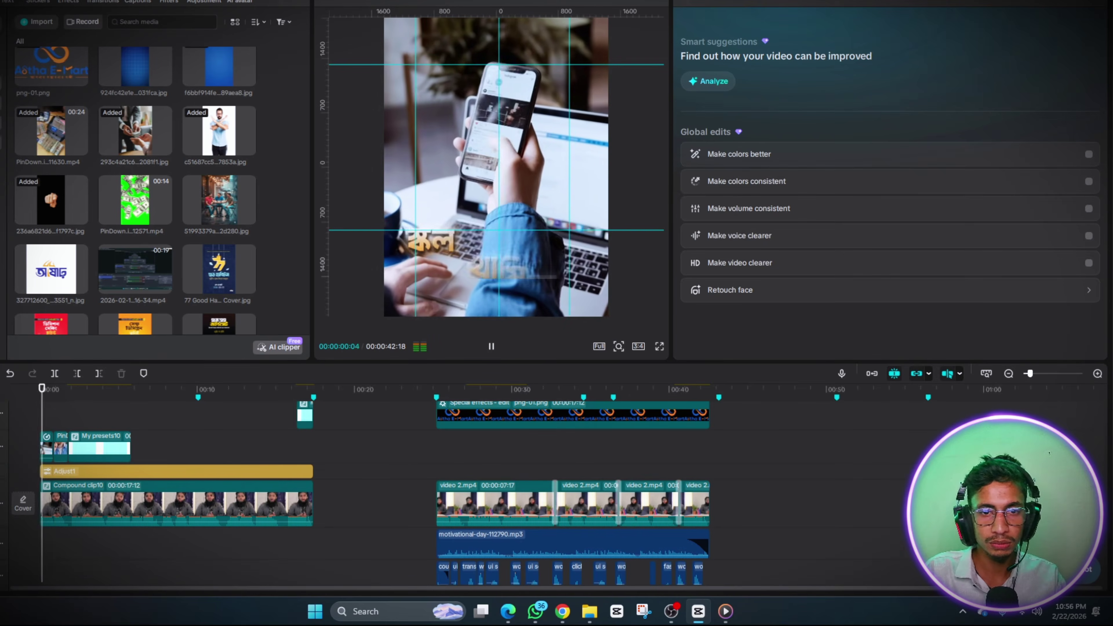
left_click(40, 432)
scroll(88, 431, "up", 5)
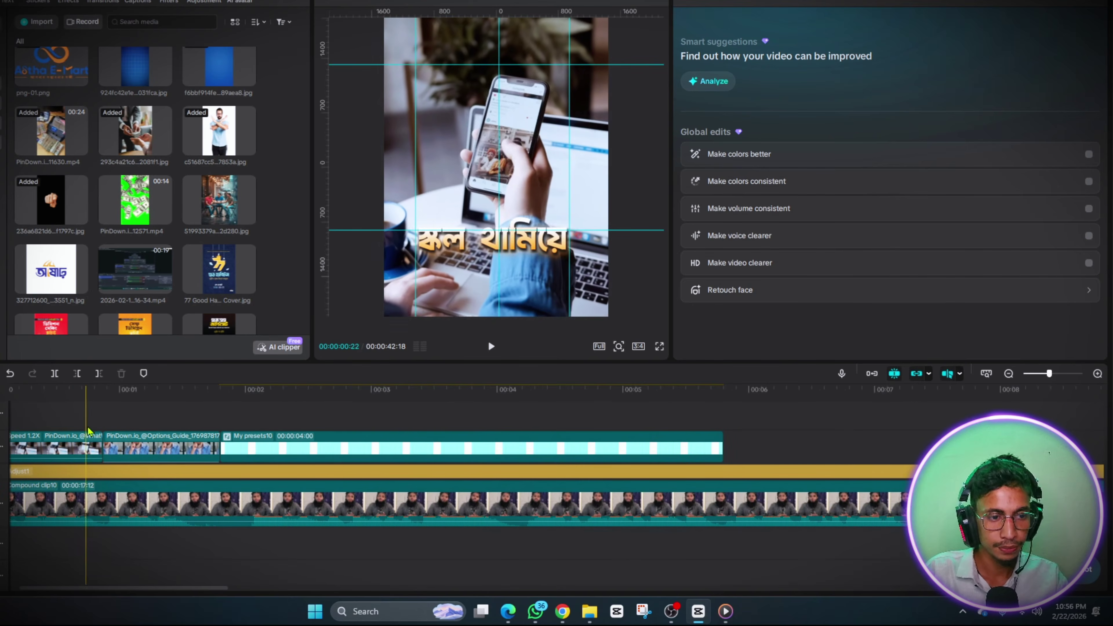
key("Home")
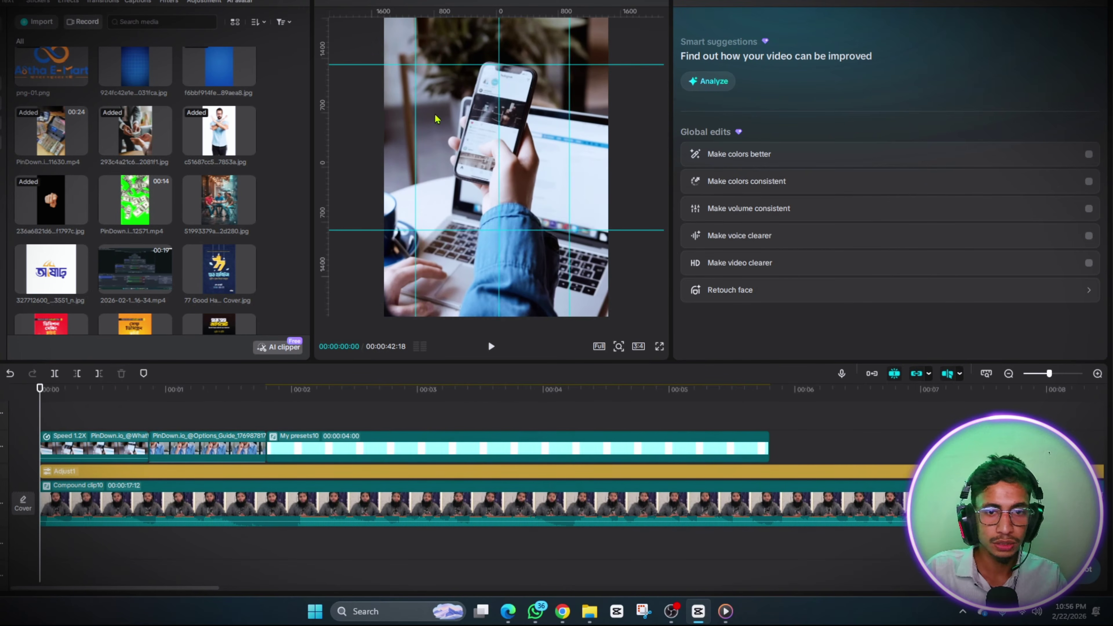
scroll(154, 411, "up", 5)
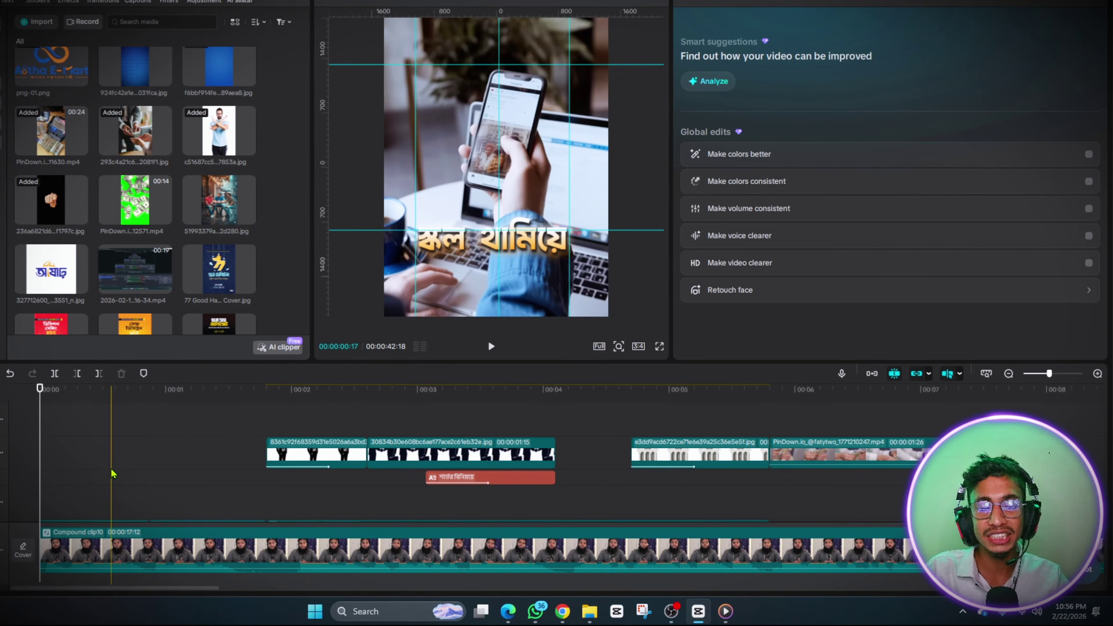
scroll(124, 465, "down", 3)
left_click(65, 422)
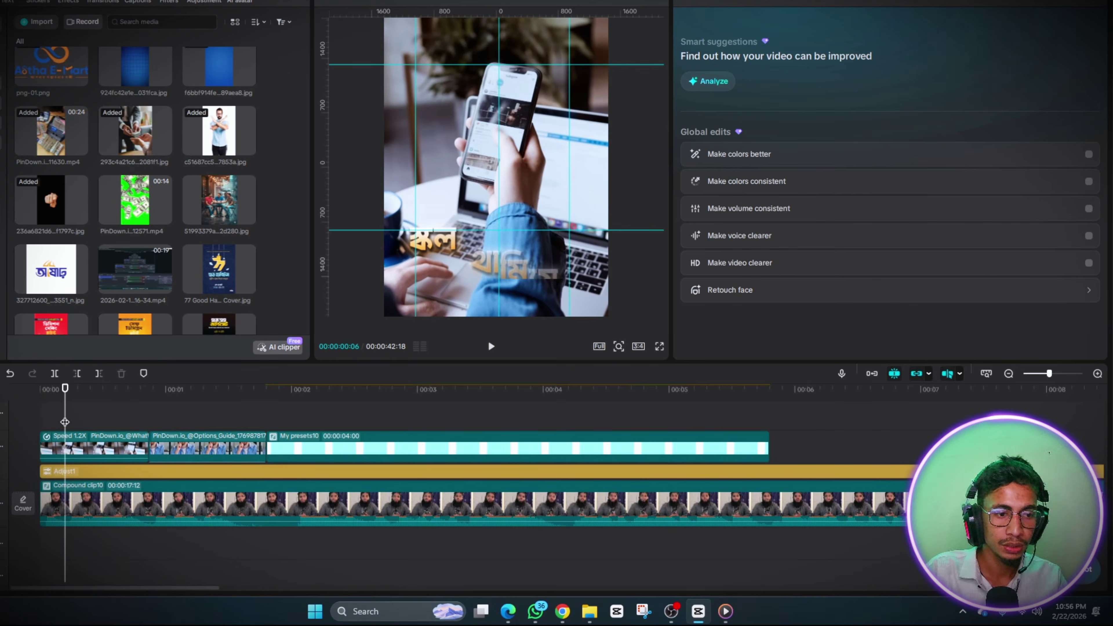
key("Home")
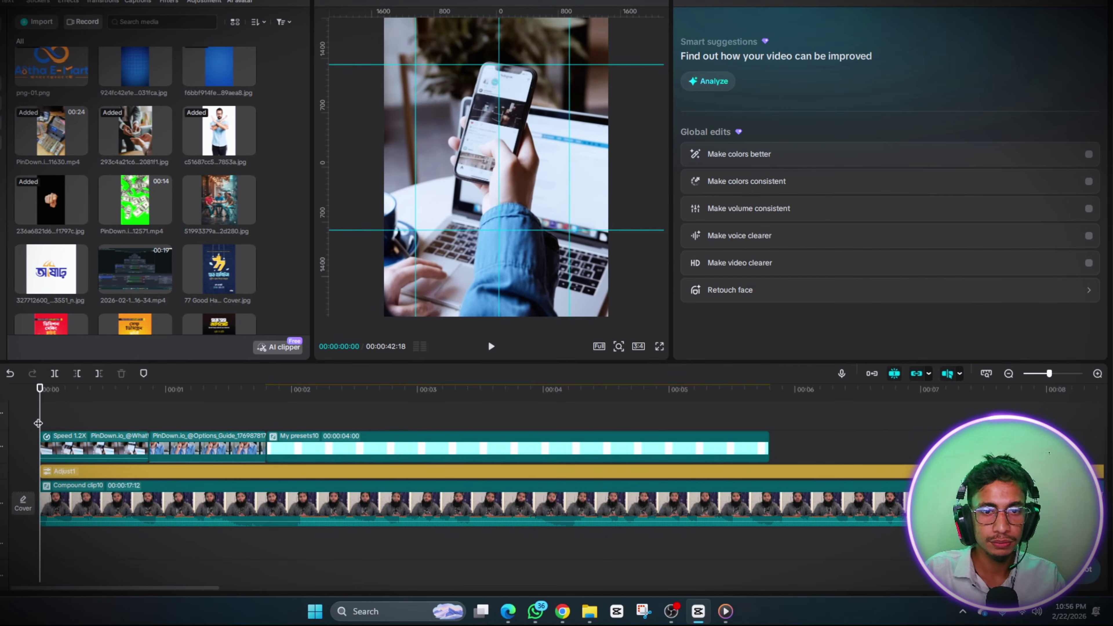
Find the Mix transition and add it between the opening phone-and-laptop clip and the thinking-man clip
key("space")
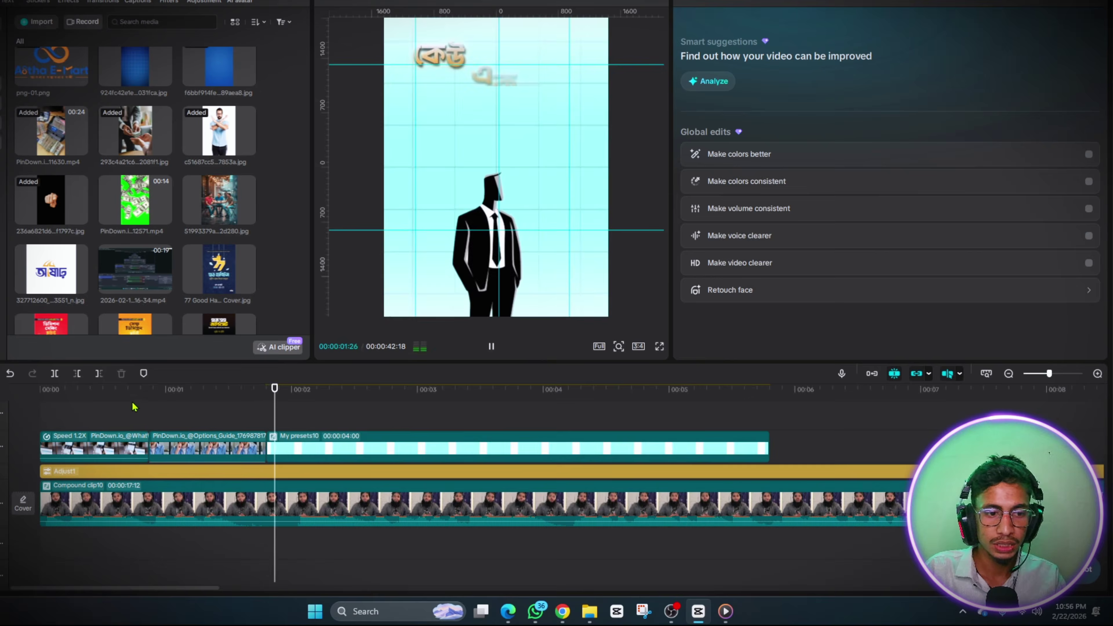
left_click(128, 406)
left_click(140, 445)
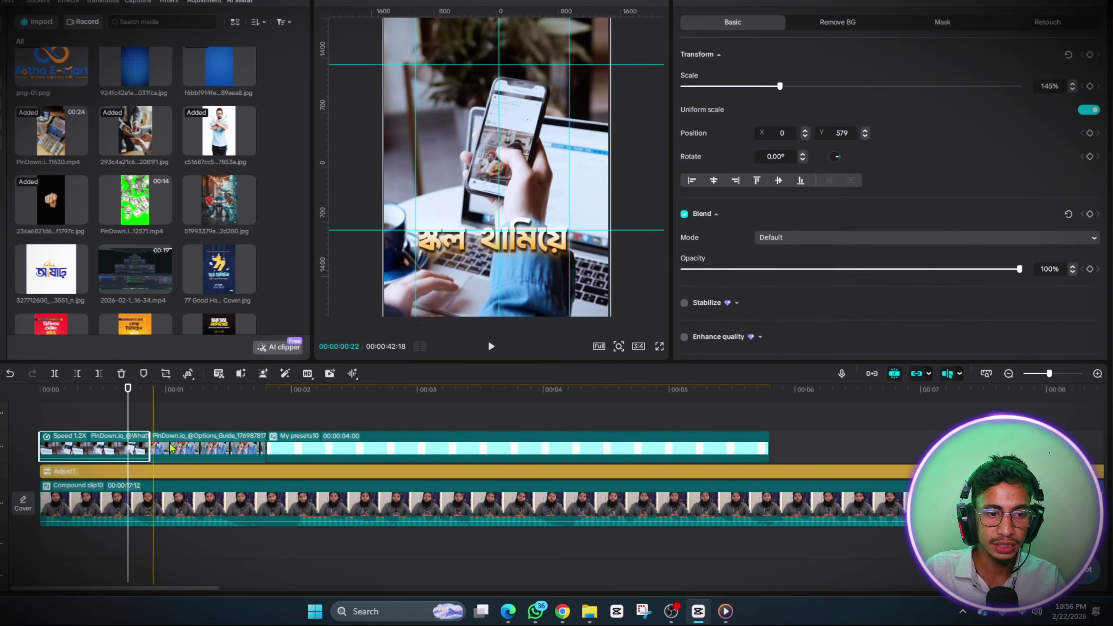
left_click(173, 449)
left_click(154, 416)
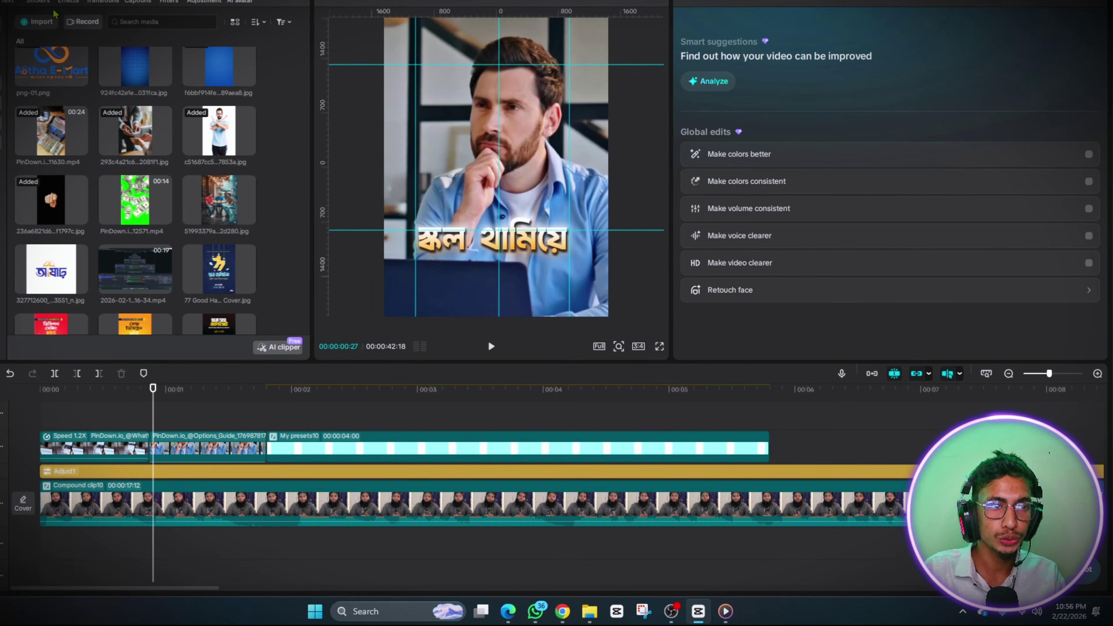
left_click(109, 2)
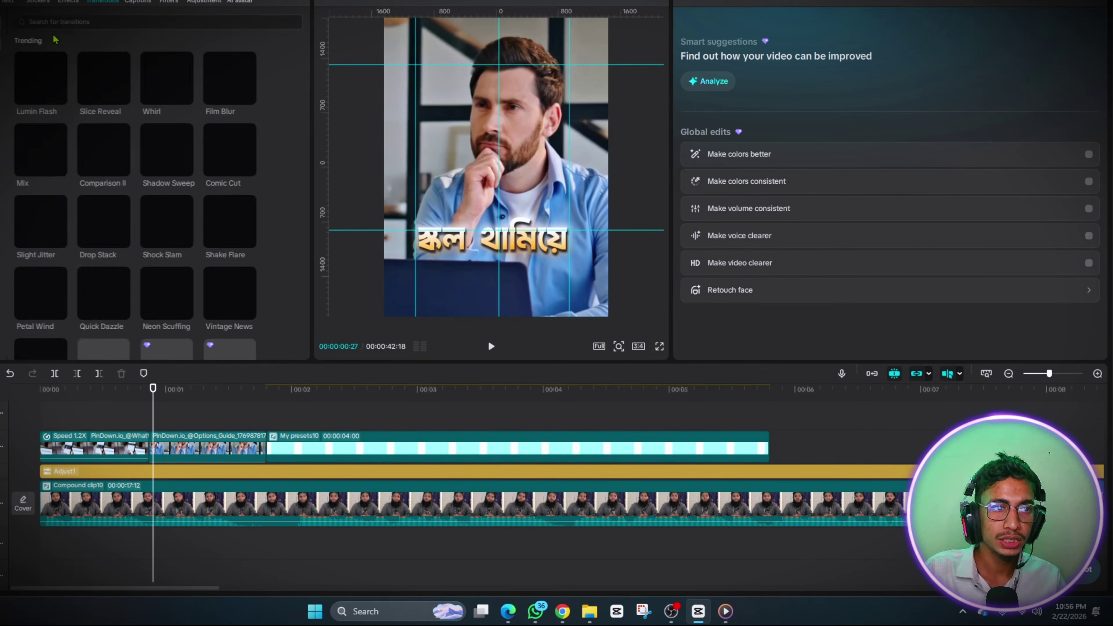
left_click(47, 22)
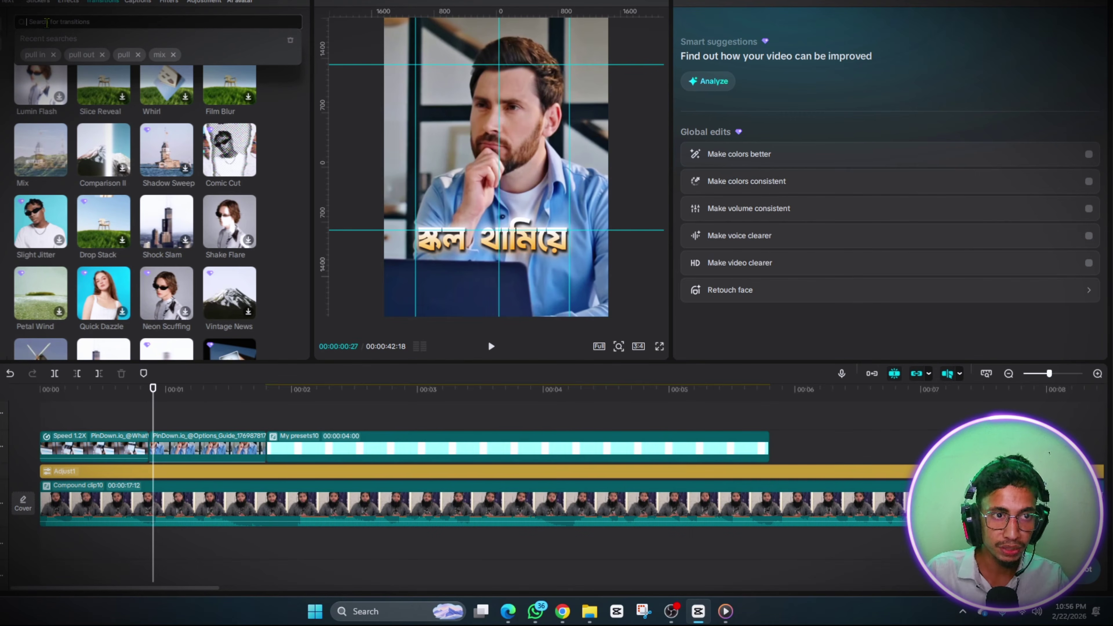
left_click(162, 55)
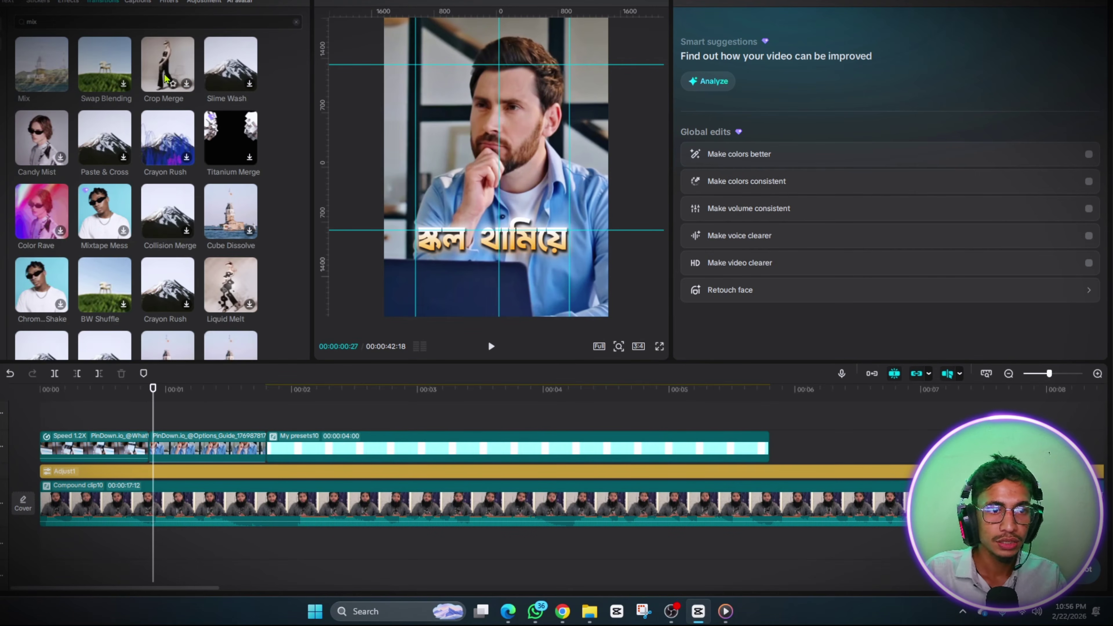
left_click_drag(109, 294, 150, 444)
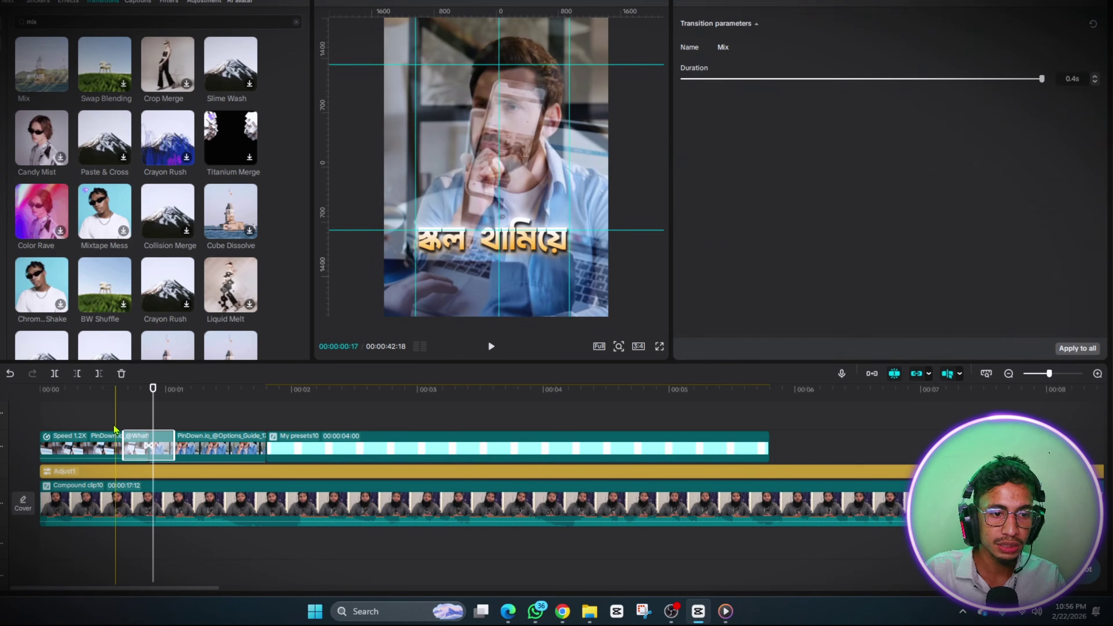
Play back the opening clips to check the Mix transition against the caption timing
left_click(119, 420)
key("space")
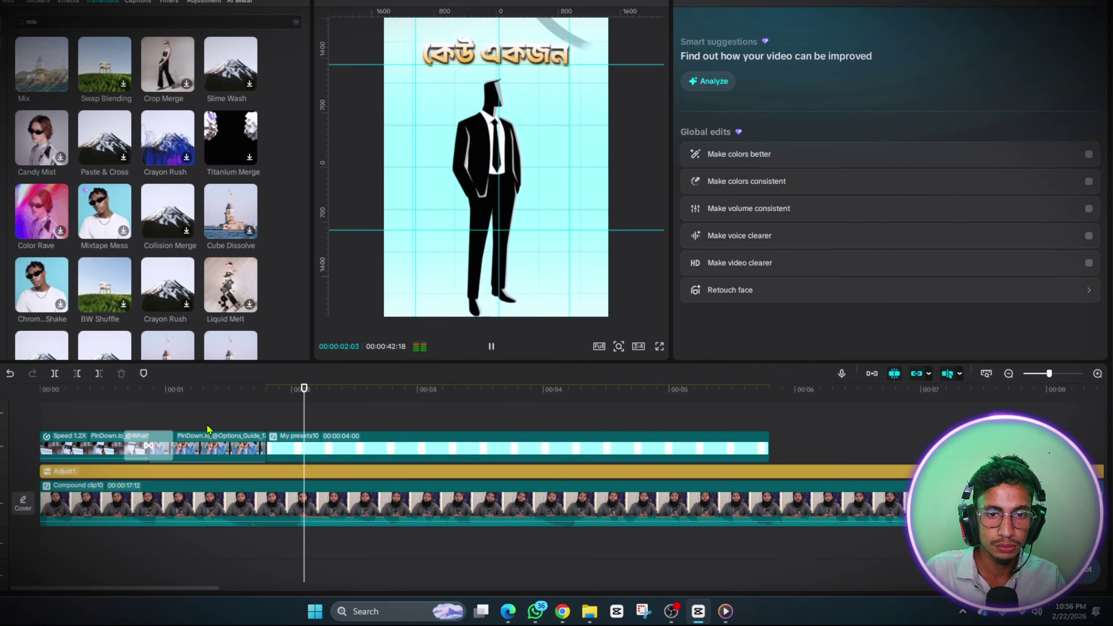
left_click(137, 418)
left_click(103, 413)
key("space")
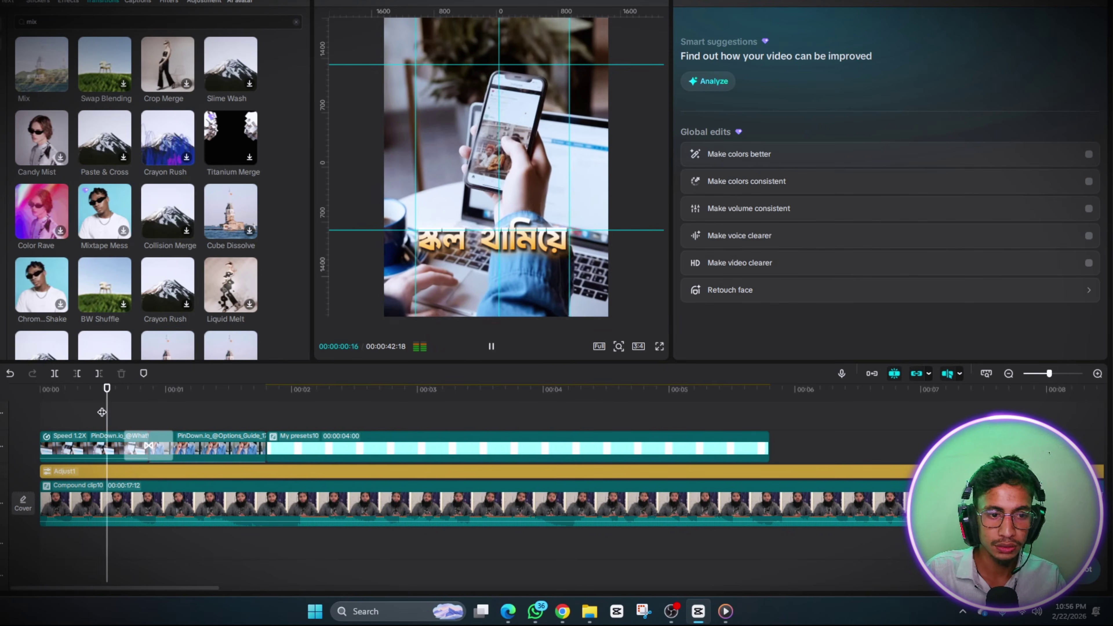
left_click(132, 410)
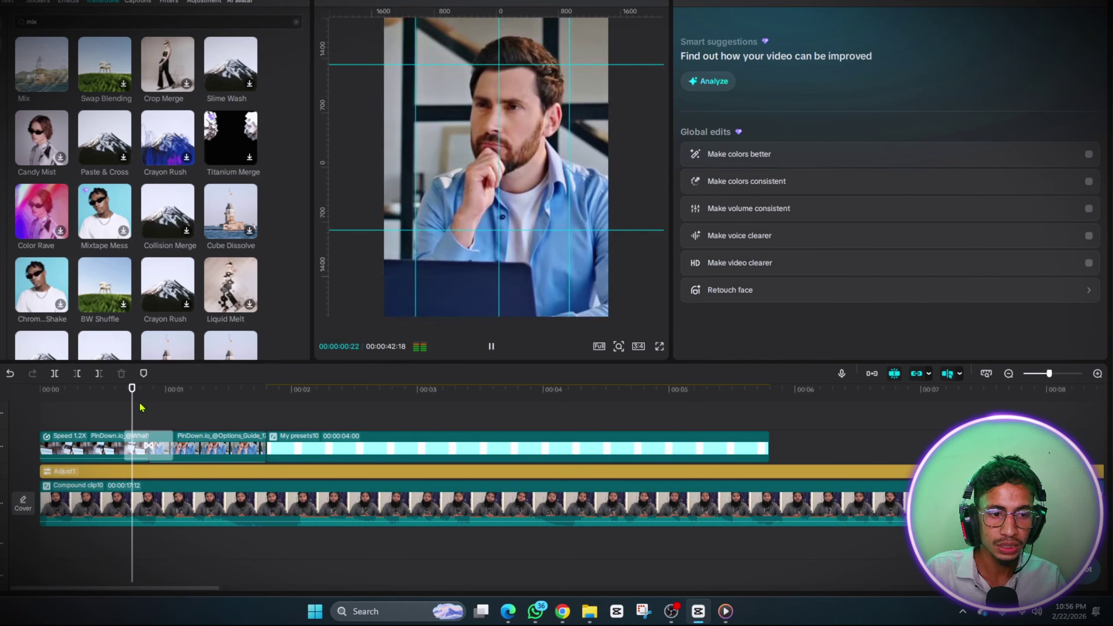
Extend the start of the "কল্পনা করুন" caption back to the end of the "স্কল থামিয়ে" caption
scroll(166, 416, "up", 2)
scroll(165, 416, "up", 4)
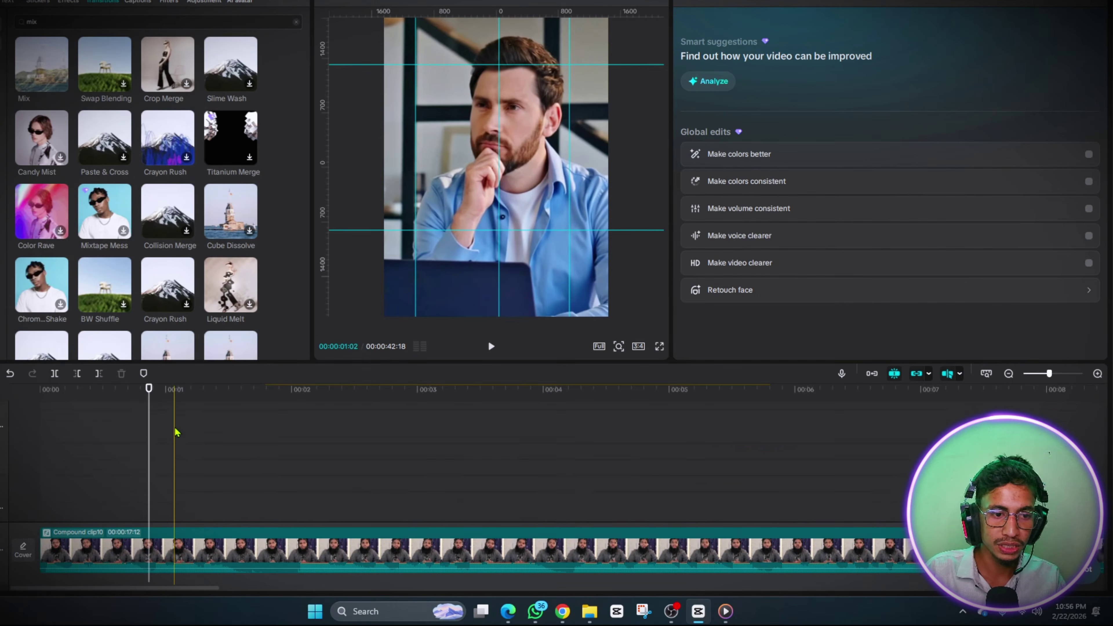
left_click(146, 433)
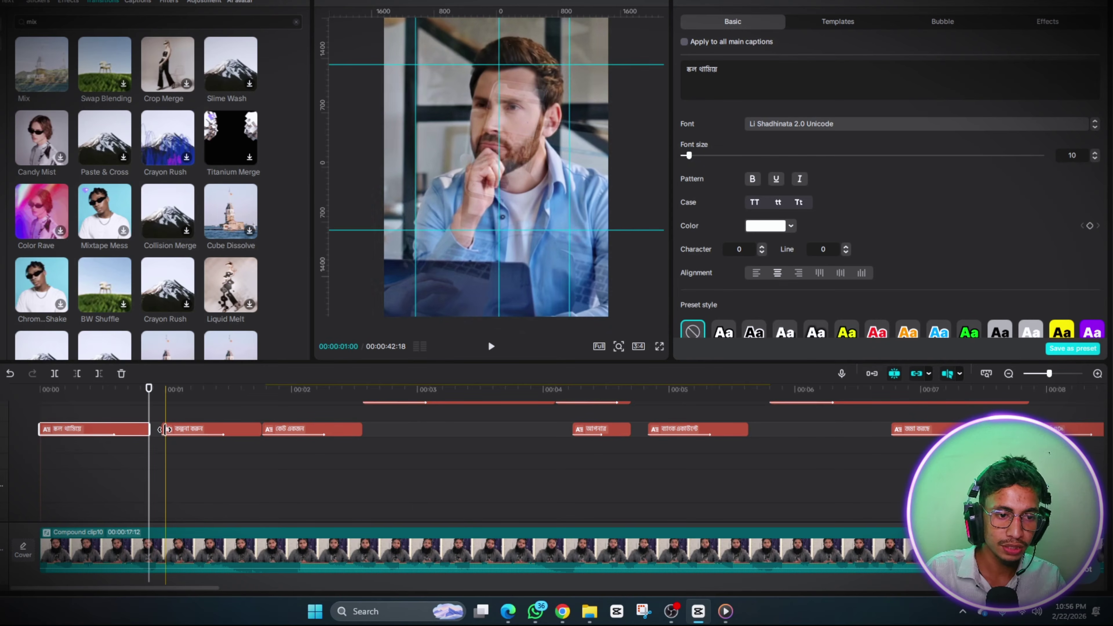
left_click_drag(162, 429, 150, 429)
Play back the section from the "কল্পনা করুন" caption through the handshake scene to check caption timing and scene changes
left_click(138, 416)
key("space")
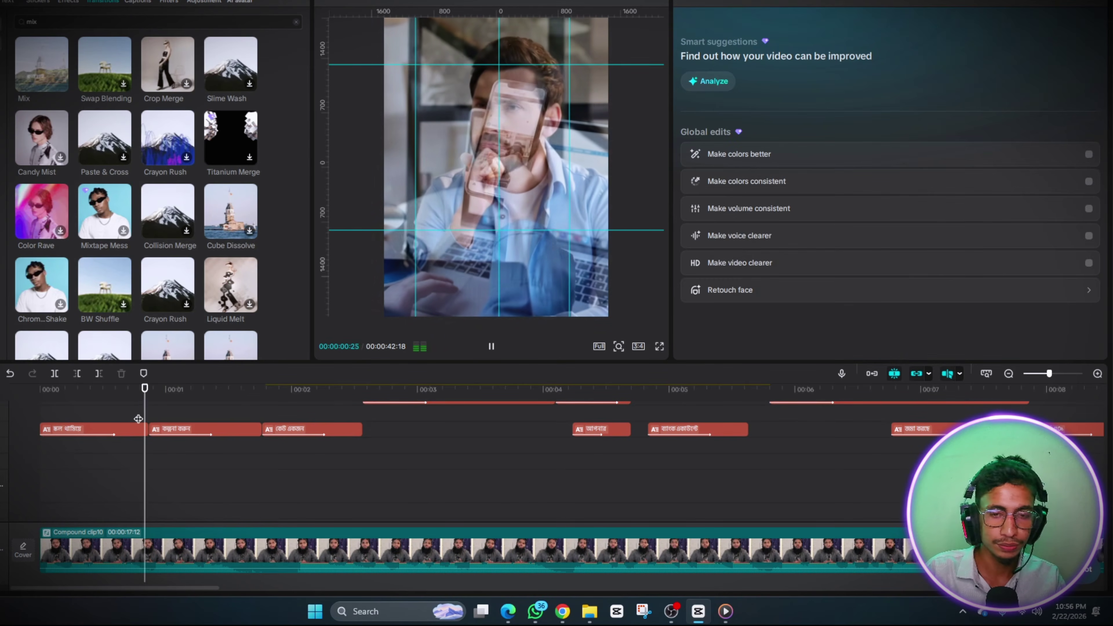
left_click(184, 461)
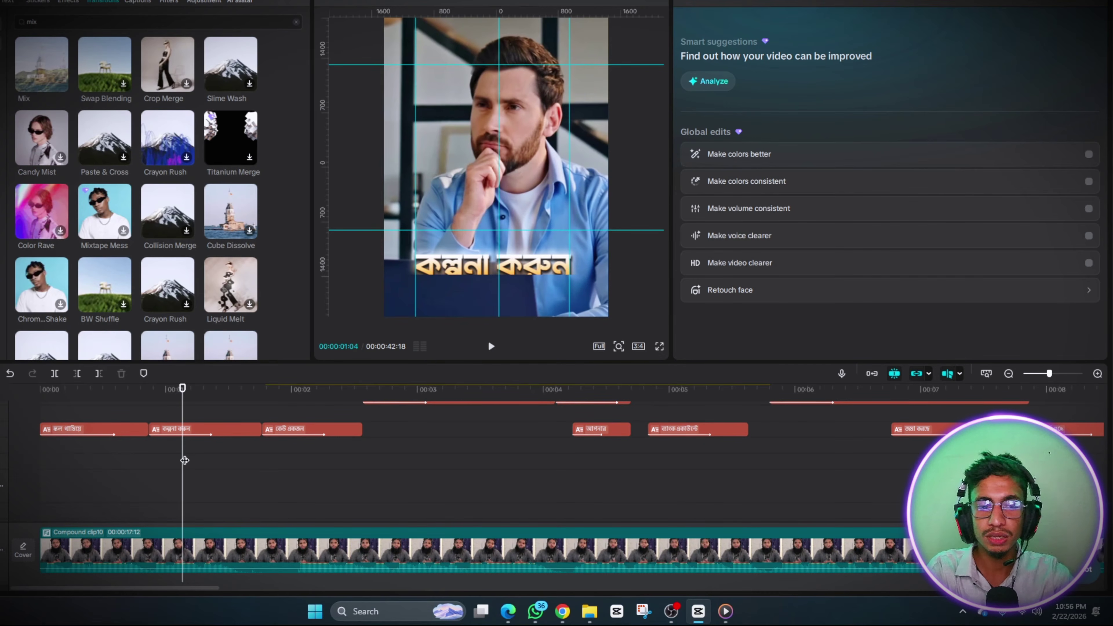
key("space")
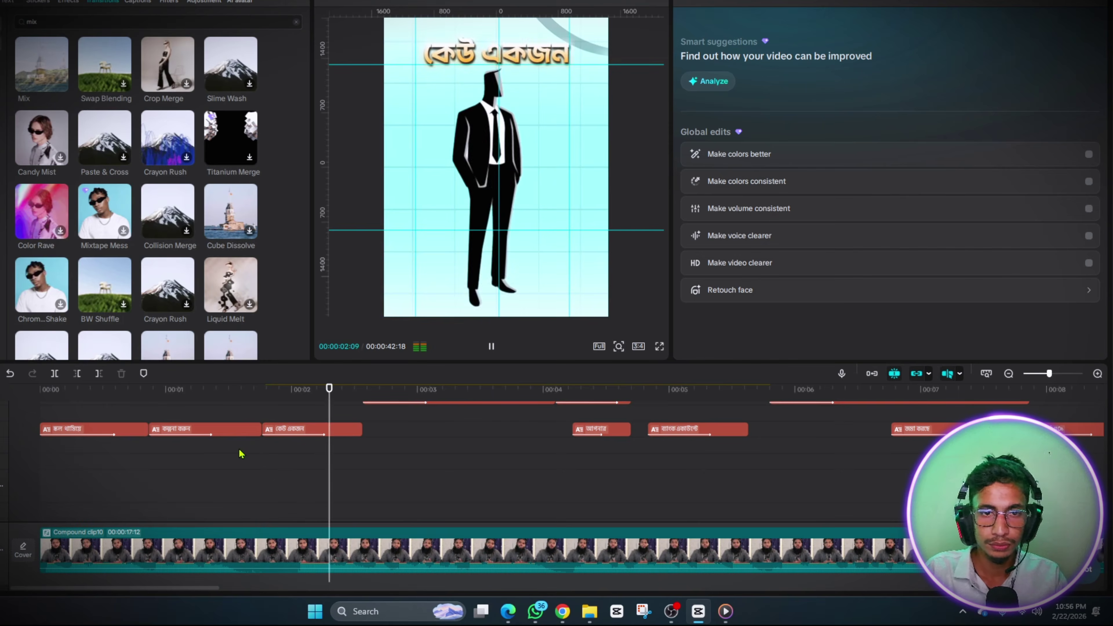
left_click(237, 454)
key("space")
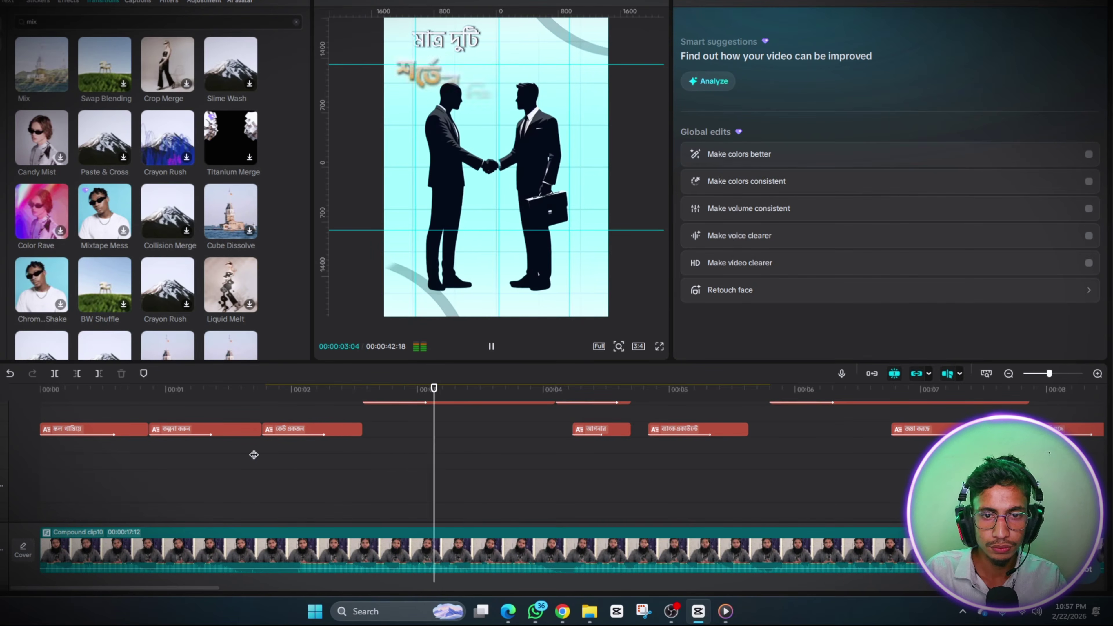
key("space")
left_click(281, 453)
Add a Mix transition between the standing businessman image and the handshake image, accepting duplicate frames and disabling the reminder
scroll(282, 454, "down", 3)
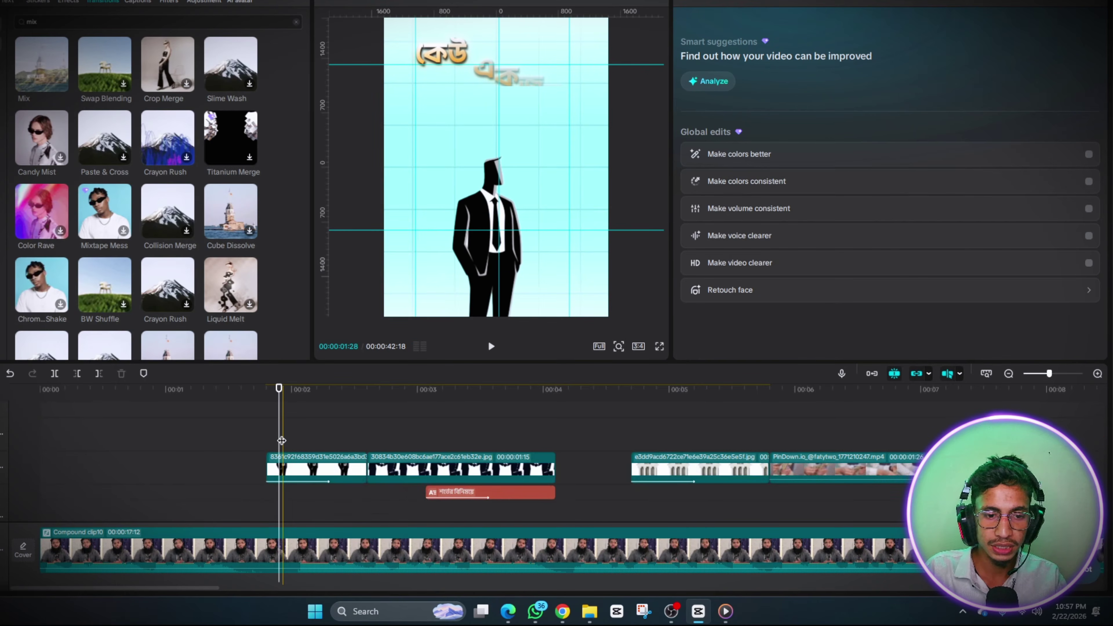
left_click(312, 445)
left_click(354, 443)
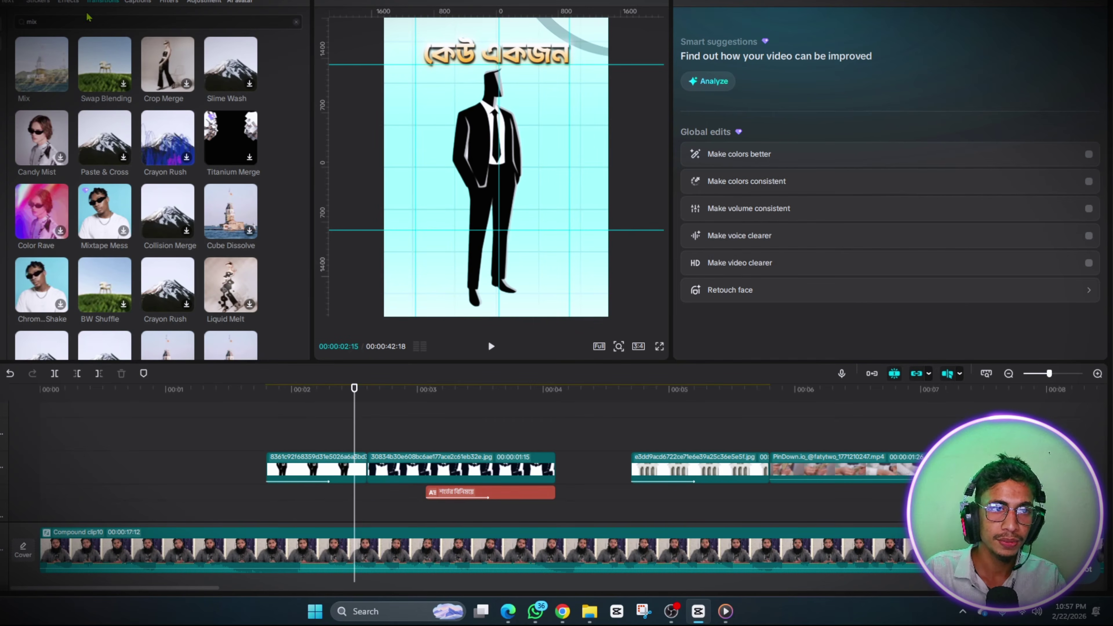
left_click_drag(41, 66, 367, 465)
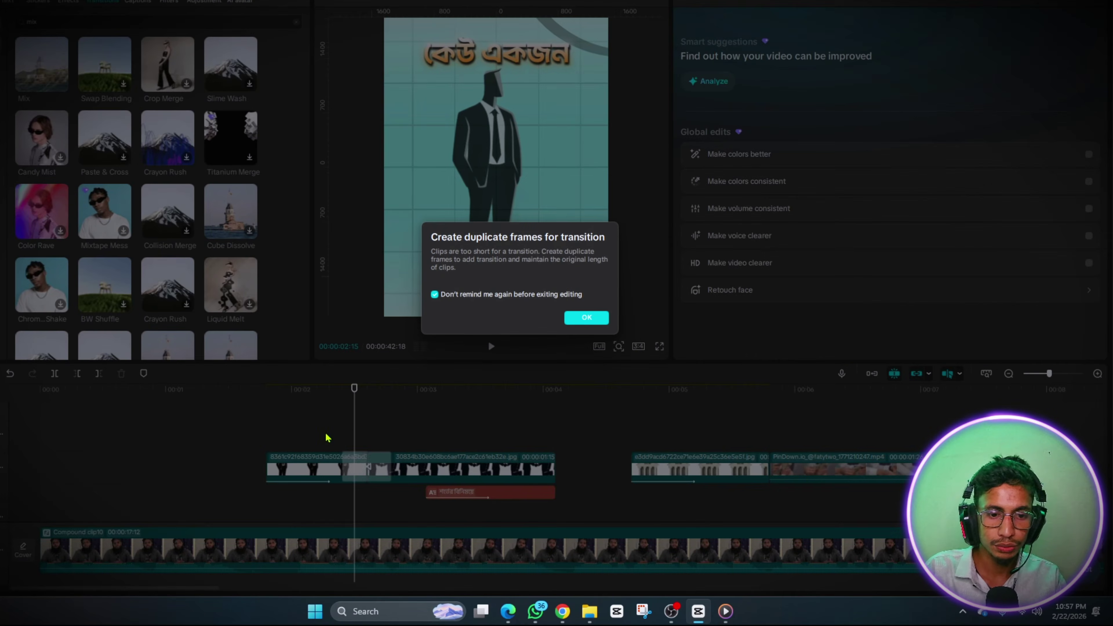
left_click(587, 318)
Play back the new transition and examine the following pointing-hand and bank scenes for further cuts
left_click(305, 436)
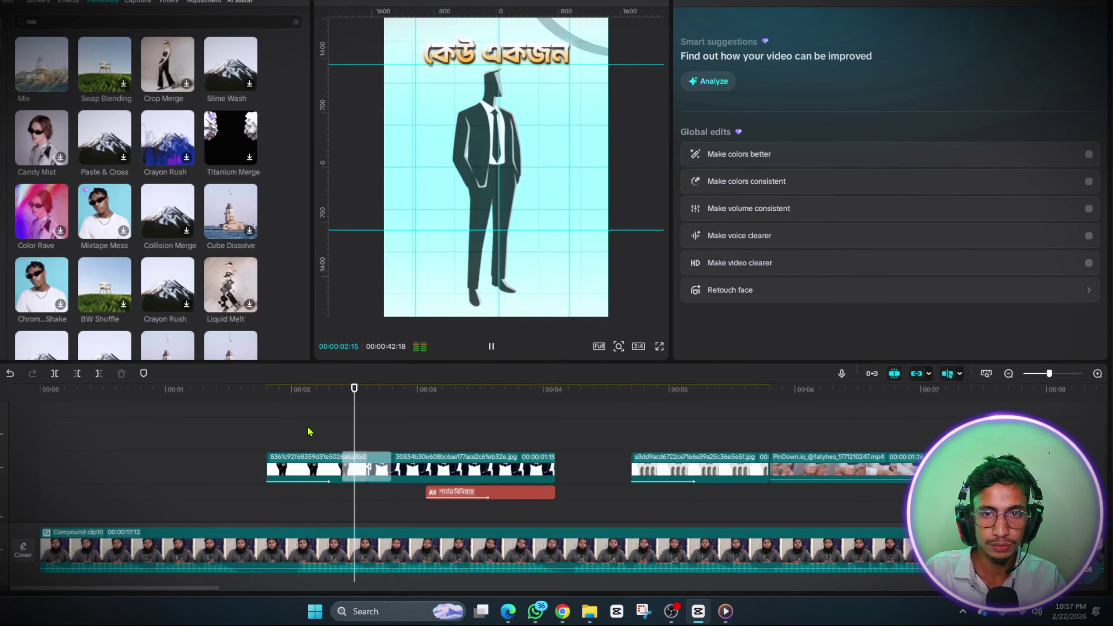
left_click(323, 429)
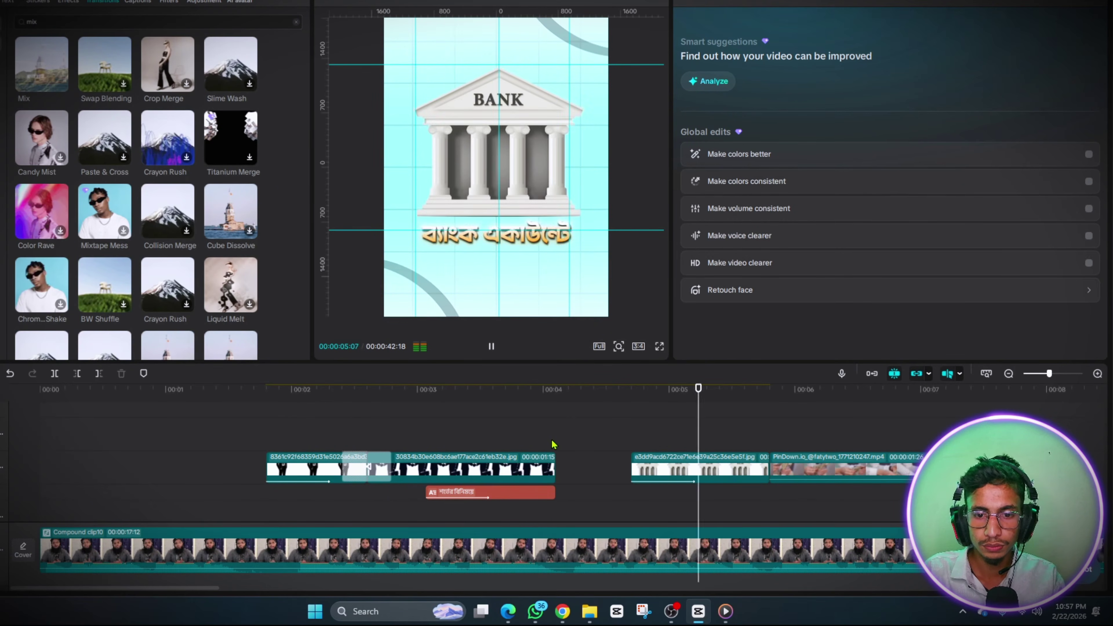
scroll(430, 465, "right", 3)
left_click(396, 464)
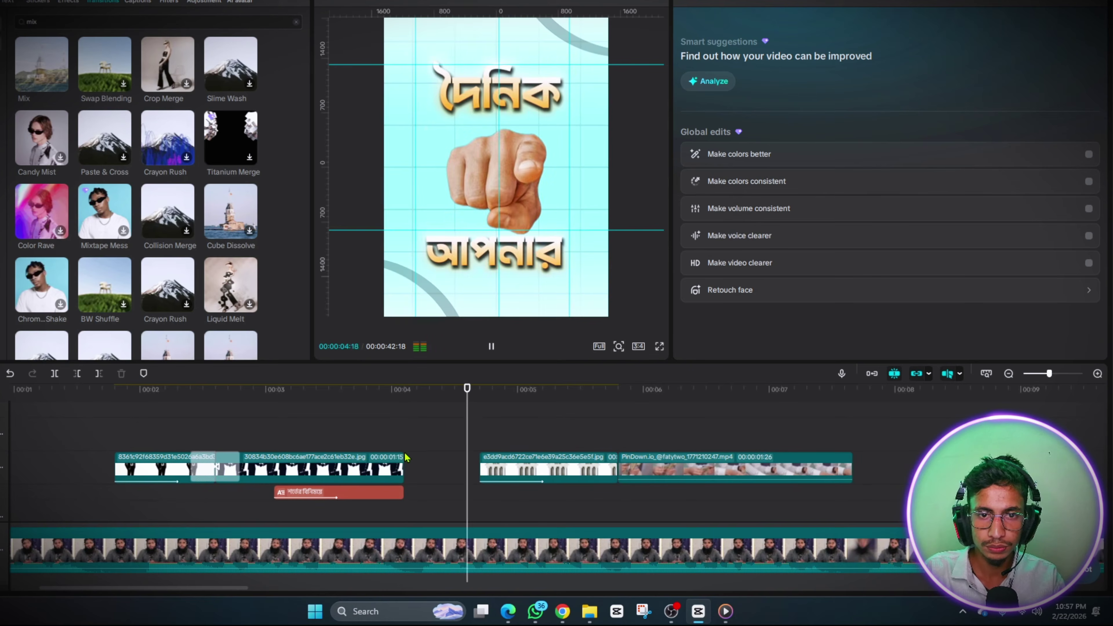
left_click(405, 457)
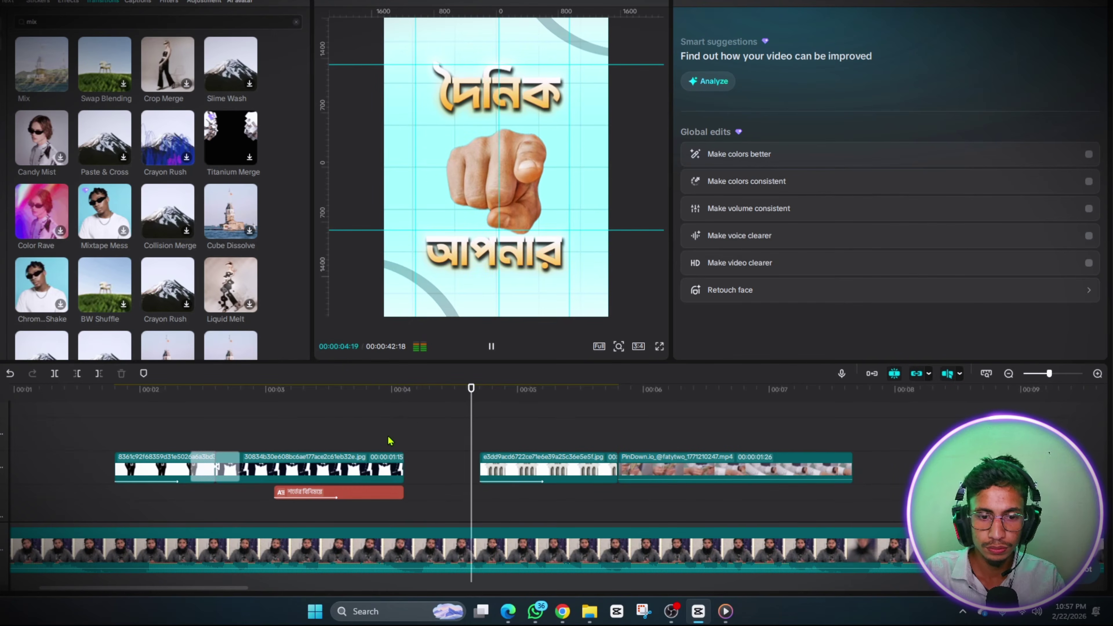
scroll(405, 446, "down", 3)
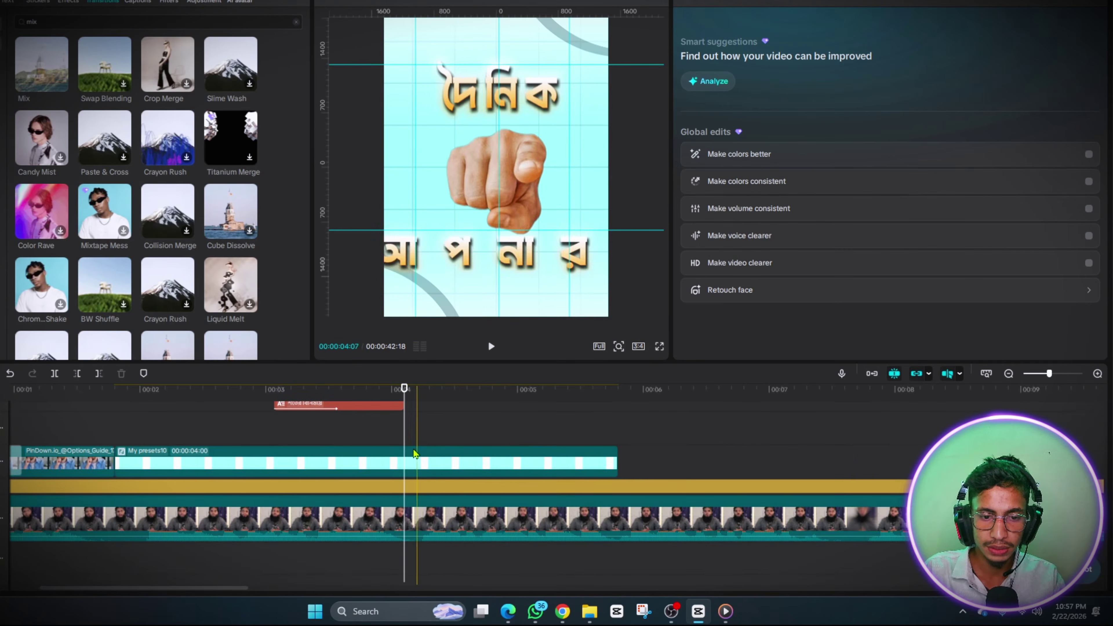
scroll(275, 467, "up", 3)
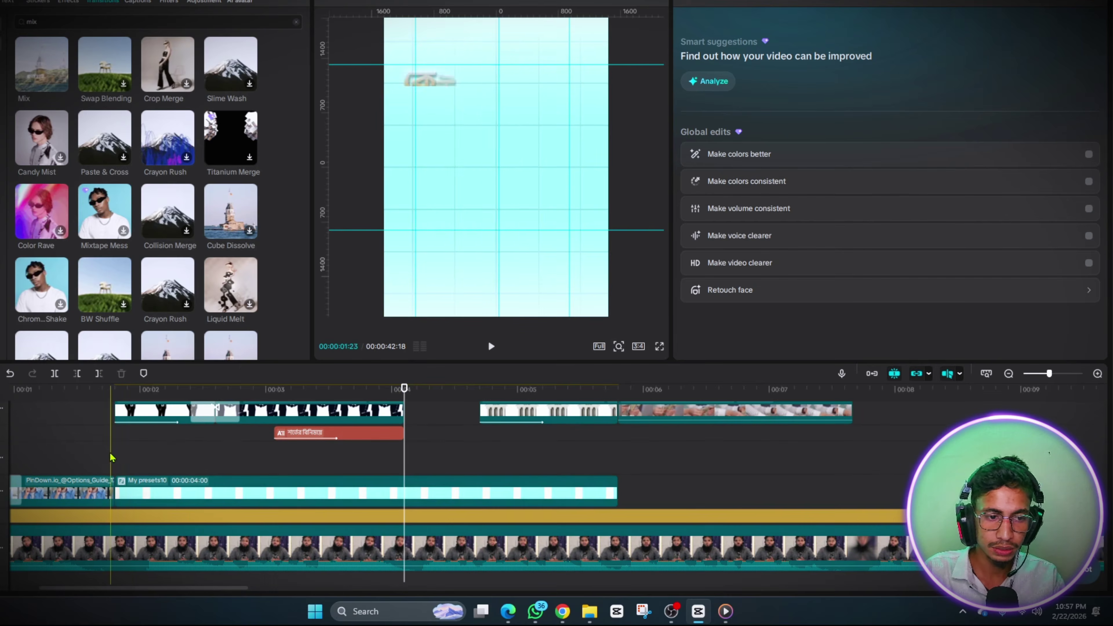
scroll(404, 470, "up", 2)
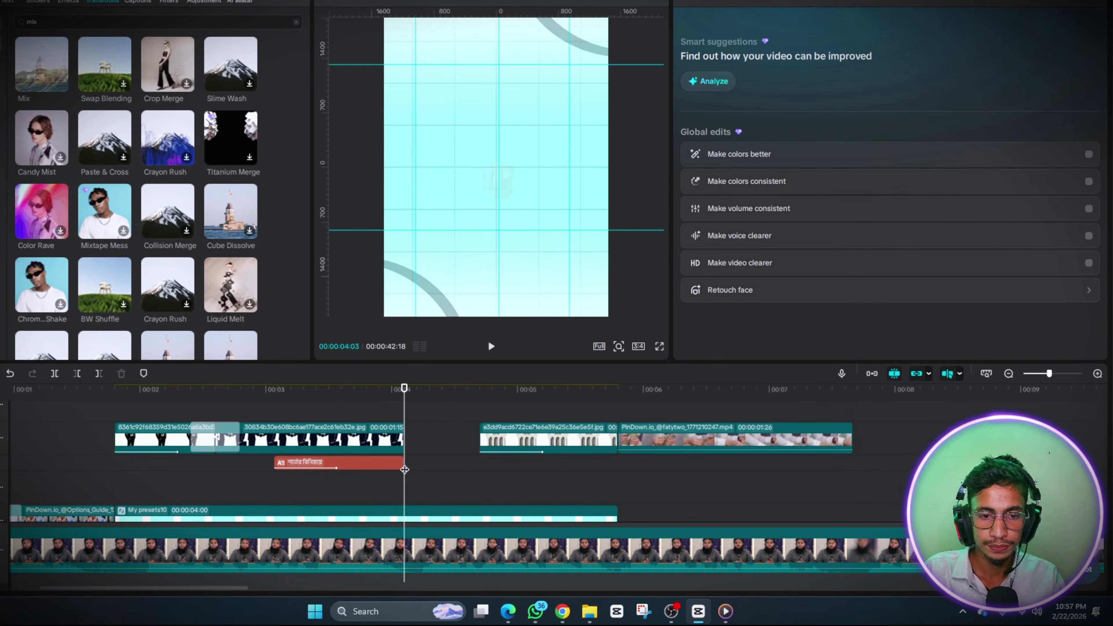
key("space")
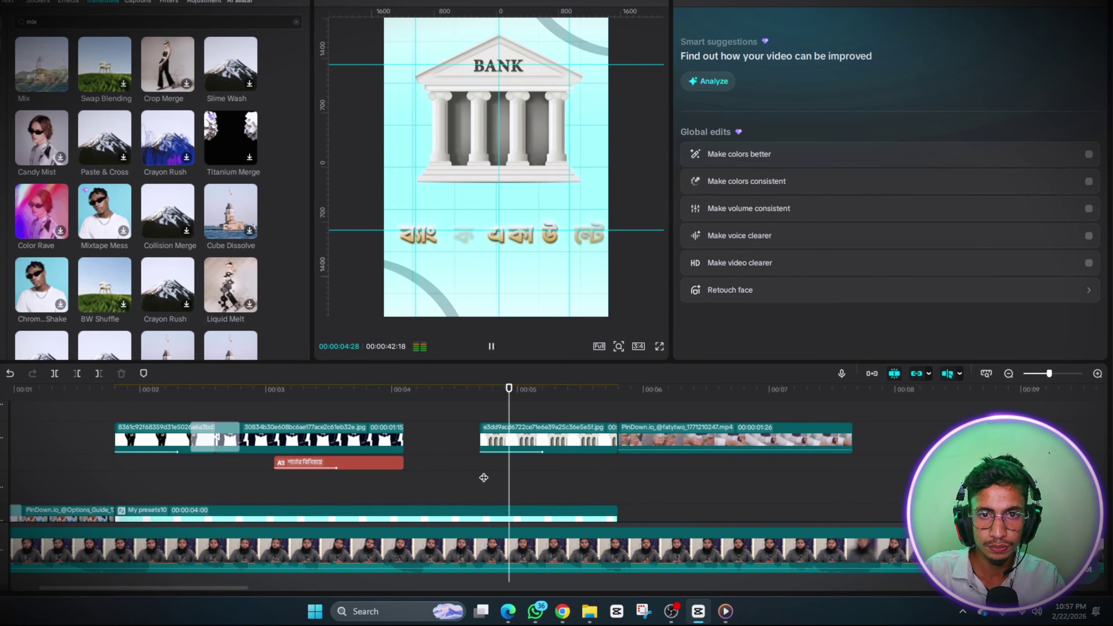
Try a Mix transition between the bank image and the money-counting clip, and play it back
left_click(601, 482)
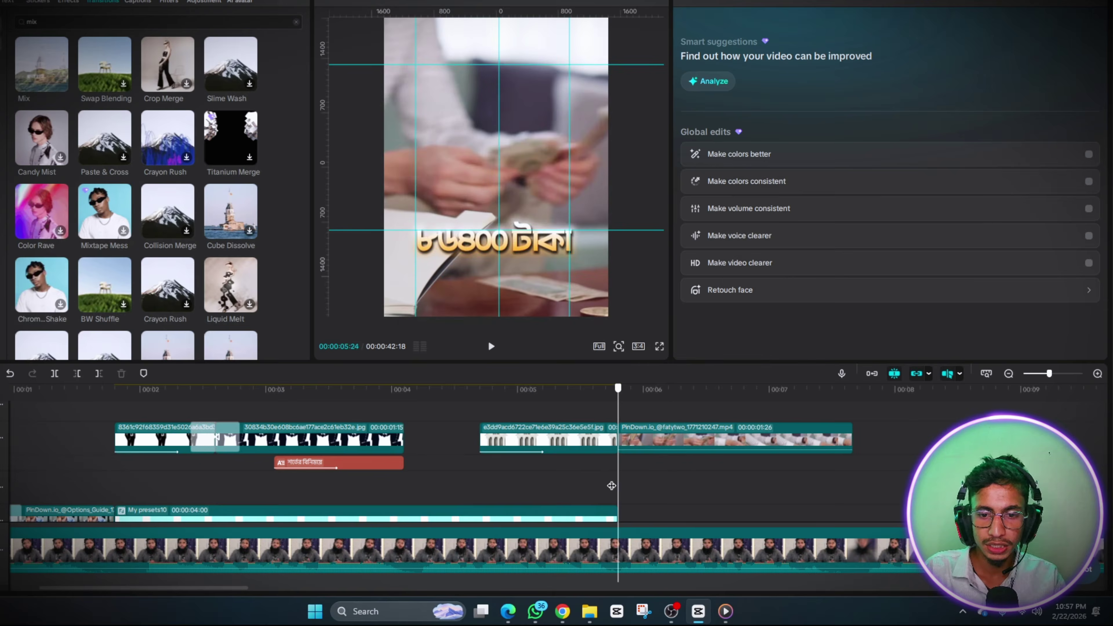
left_click_drag(102, 53, 618, 439)
left_click(589, 480)
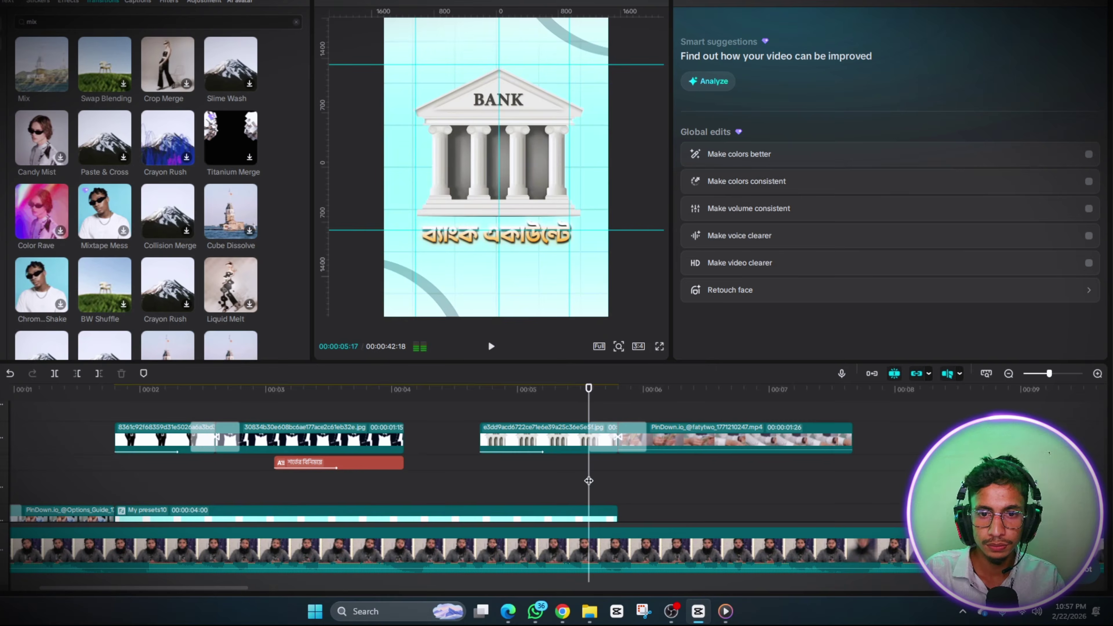
left_click(589, 480)
key("space")
Replace the transition between the bank image and the money-counting clip with the Rotat...hange transition and preview it
left_click(624, 440)
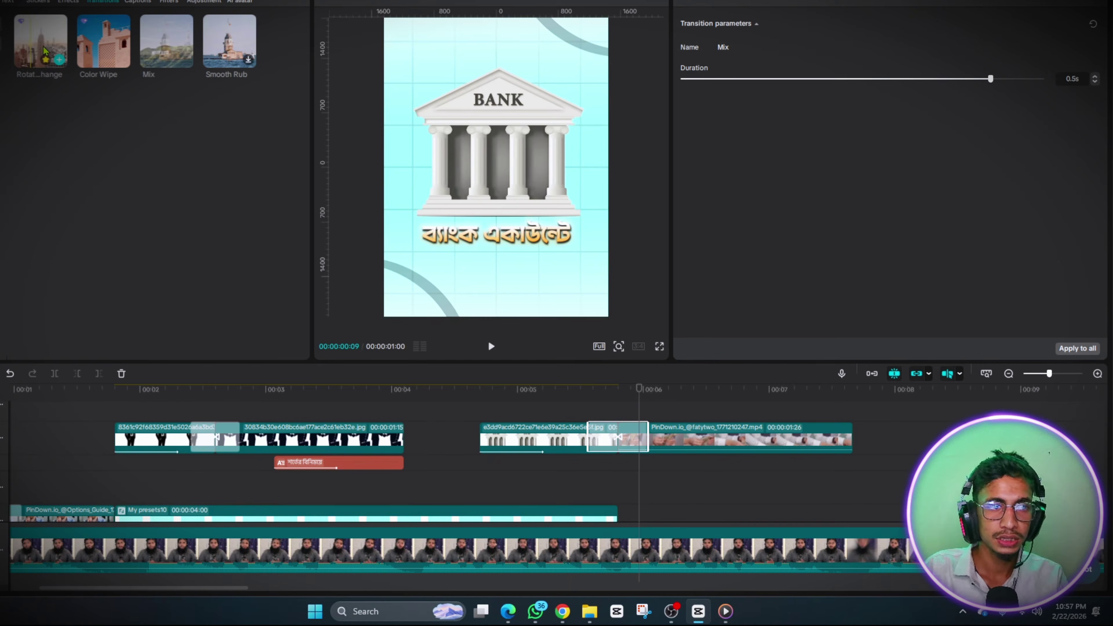
left_click_drag(35, 64, 616, 439)
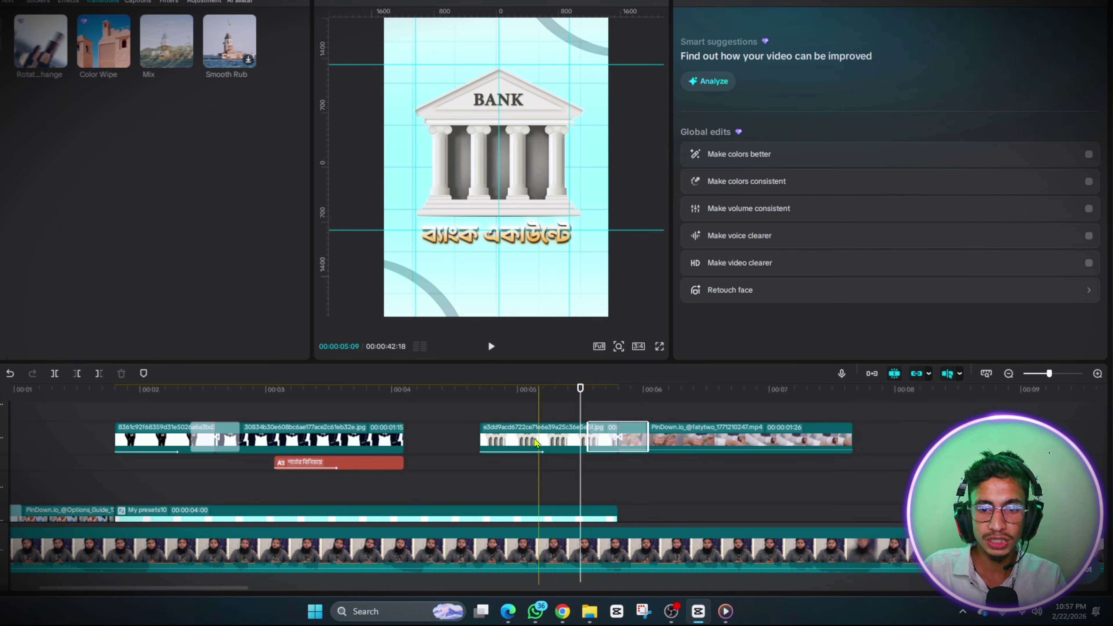
left_click(491, 346)
left_click(491, 347)
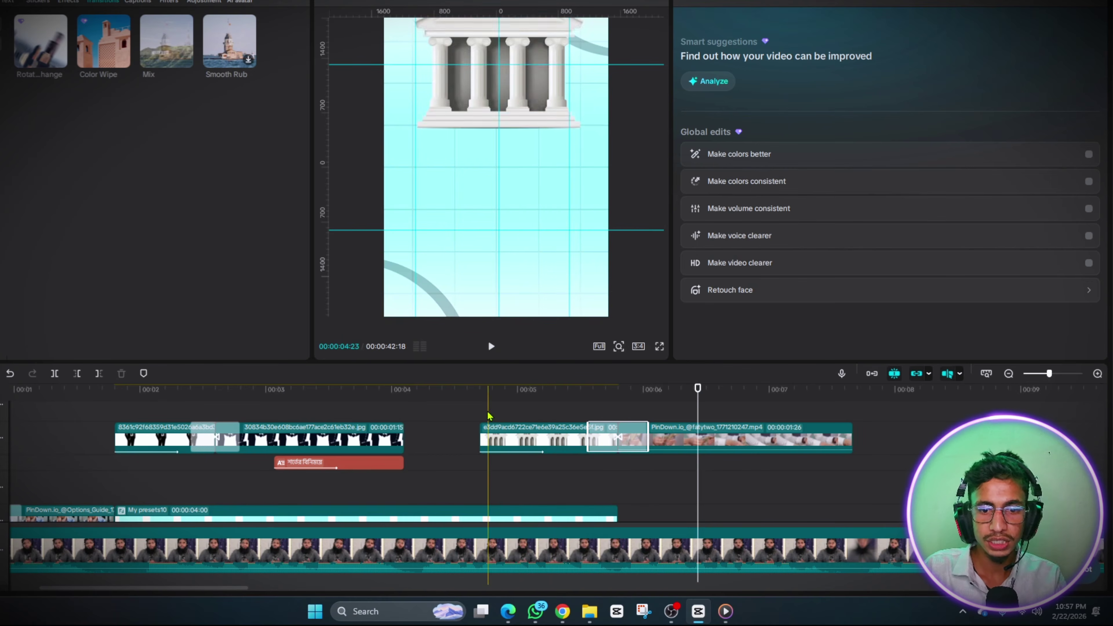
left_click(491, 346)
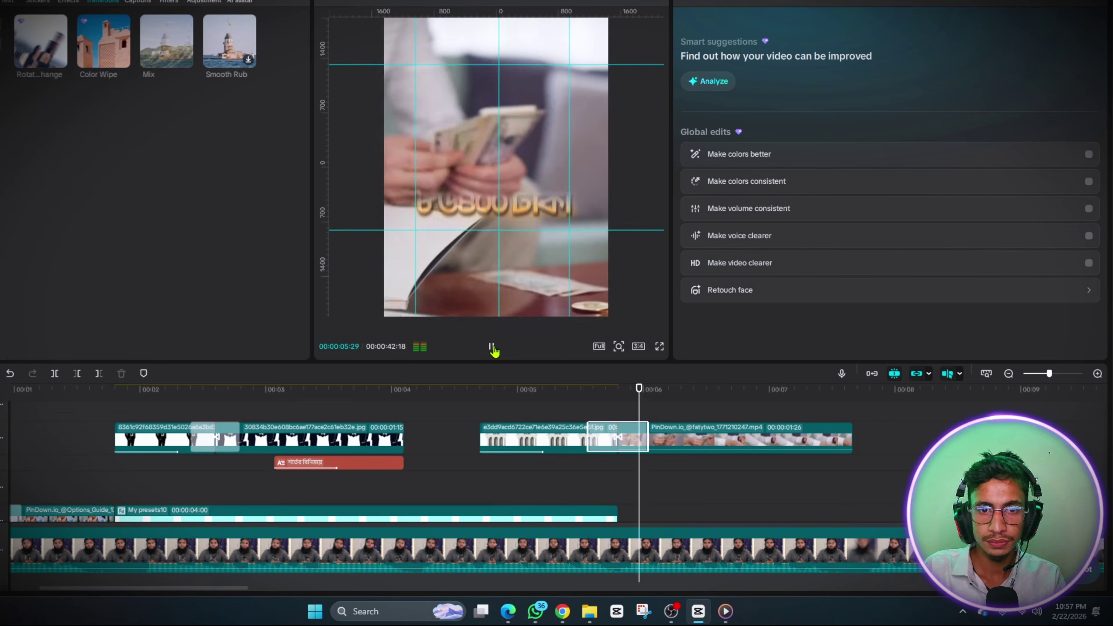
Trim the start of the "৮৬৪০০ টাকা" caption to just before the 6-second mark, near the end of the transition
mouse_move(607, 493)
left_mouse_down()
mouse_move(630, 490)
mouse_move(620, 488)
left_mouse_up()
scroll(622, 487, "up", 3)
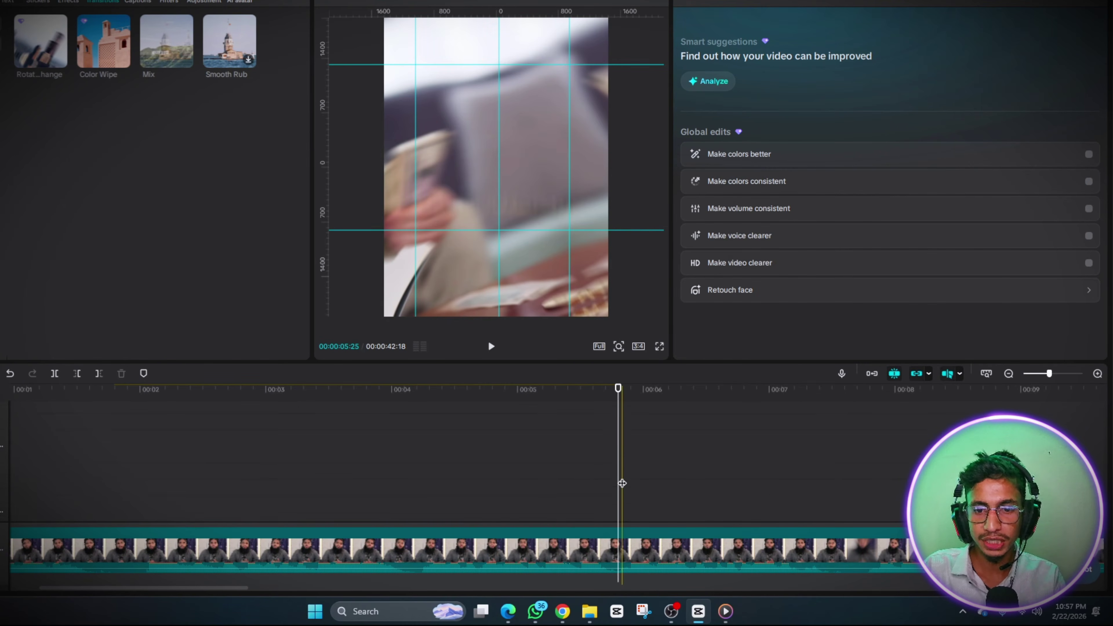
scroll(623, 483, "up", 3)
mouse_move(620, 449)
left_mouse_down()
mouse_move(656, 454)
mouse_move(638, 455)
left_mouse_up()
left_click(648, 464)
left_click(619, 456)
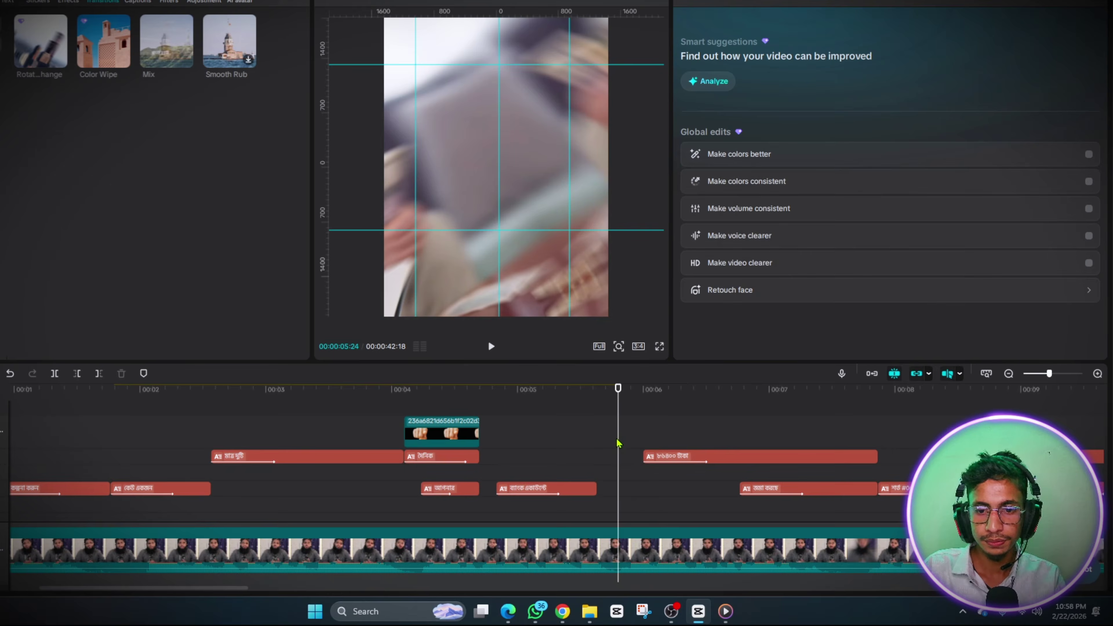
Play back the "৮৬৪০০ টাকা" caption over the money-counting clip repeatedly to check its timing against the scene
left_click(492, 347)
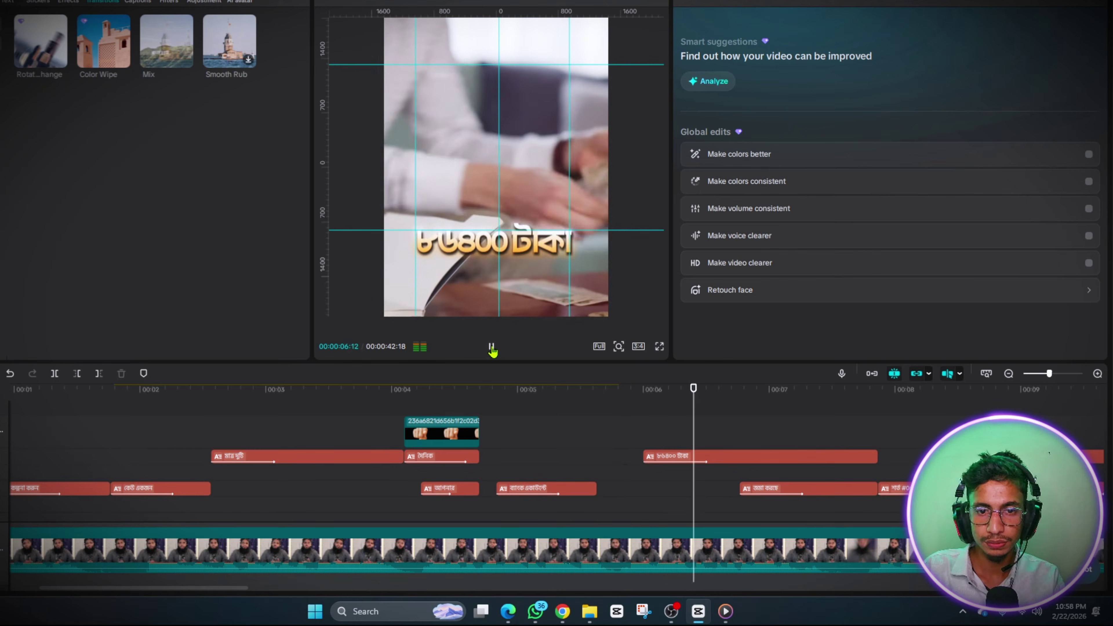
left_click(664, 439)
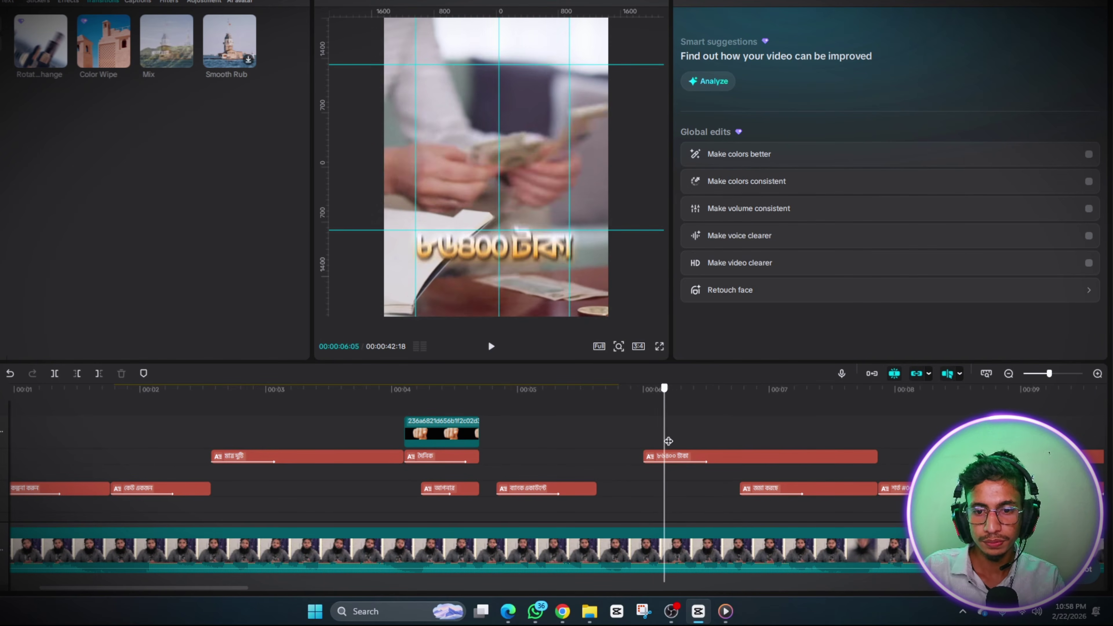
left_click(675, 442)
left_click(684, 444)
left_click(646, 443)
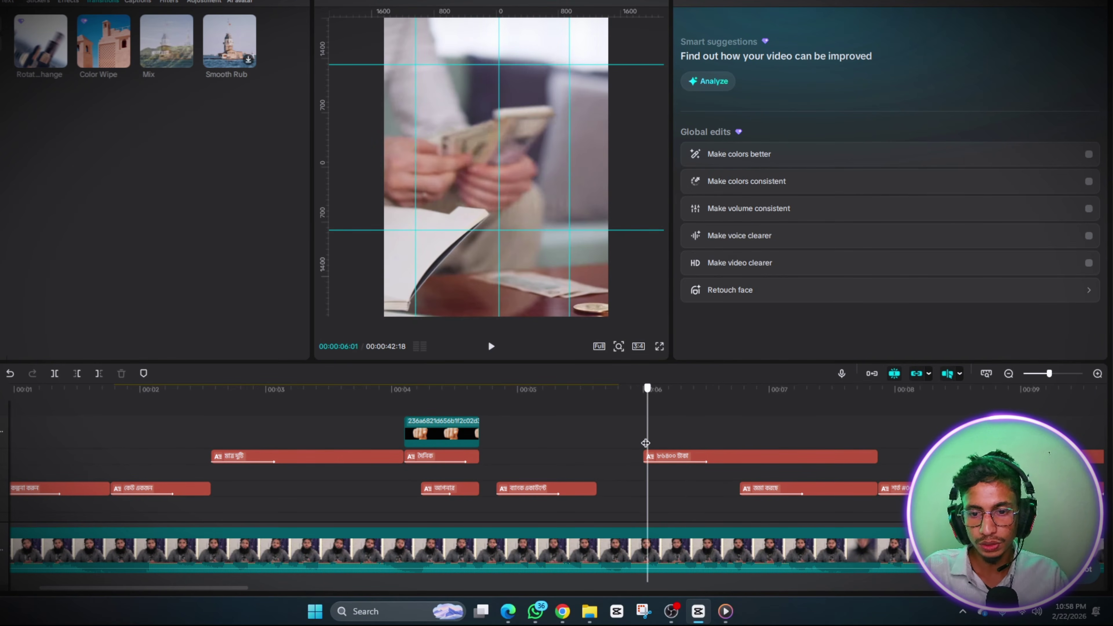
key("space")
left_click(646, 444)
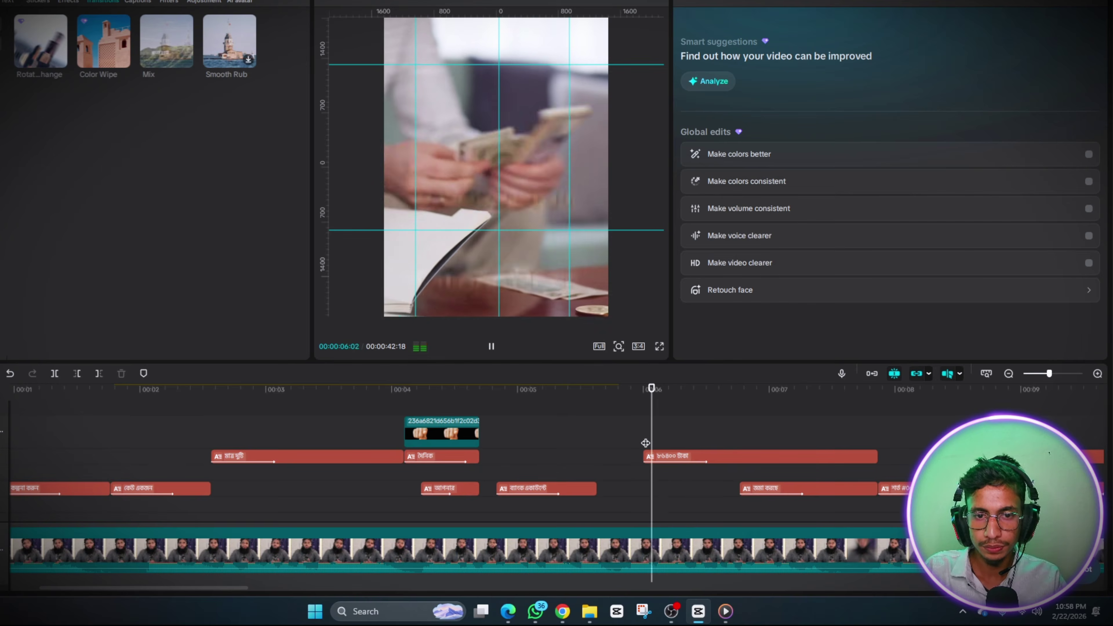
left_click(646, 443)
left_click(701, 443)
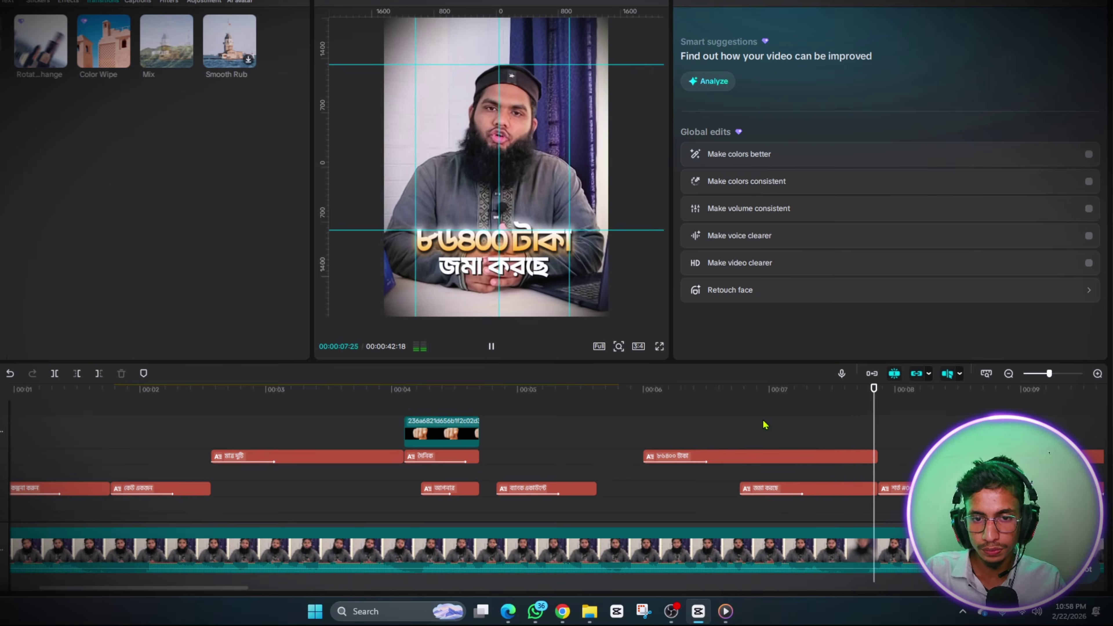
left_click(808, 442)
key("space")
Trim the end of the money-counting clip slightly, to about 00:00:07:18 where the speaker's transition begins
scroll(697, 479, "right", 3)
left_click(686, 478)
key("space")
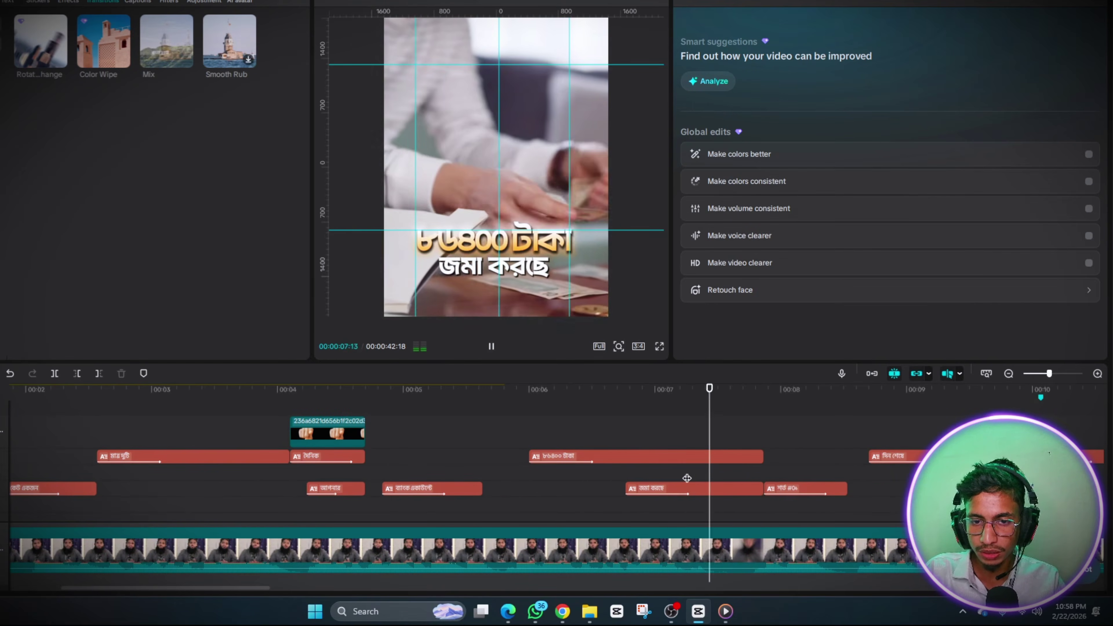
left_click(705, 475)
key("space")
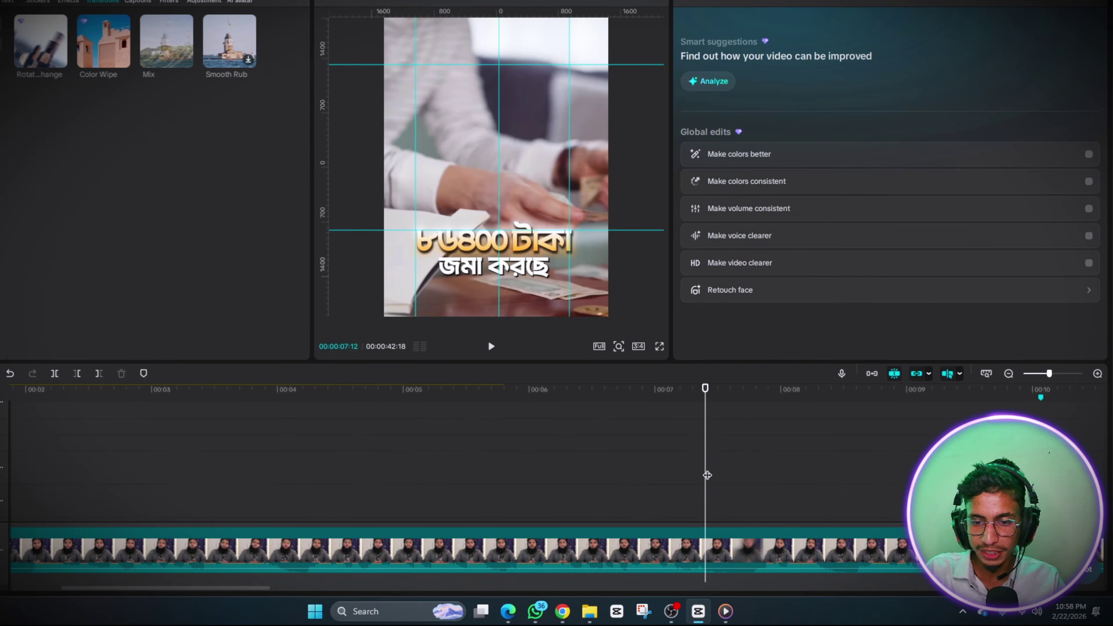
scroll(707, 476, "up", 3)
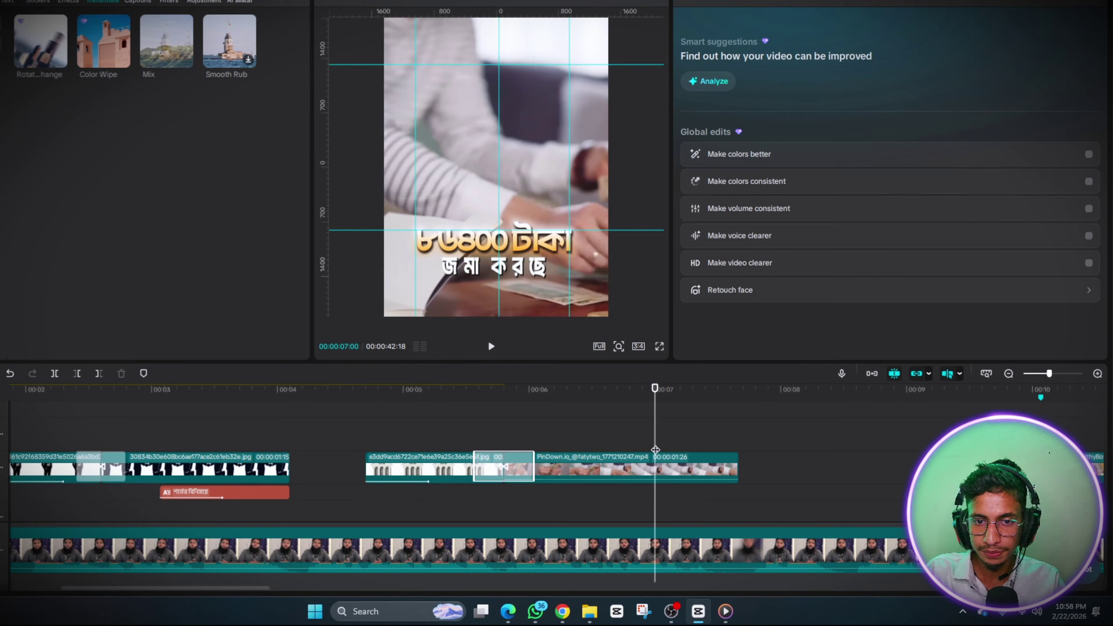
key("space")
left_click_drag(671, 447, 729, 455)
scroll(696, 448, "down", 2)
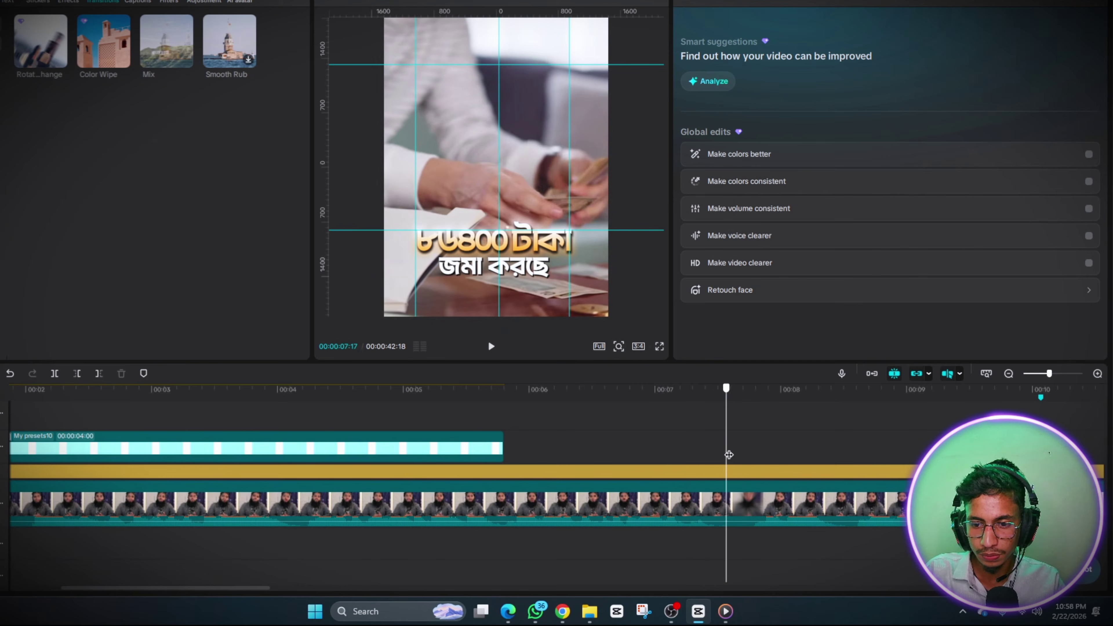
scroll(729, 455, "up", 2)
left_click(730, 474)
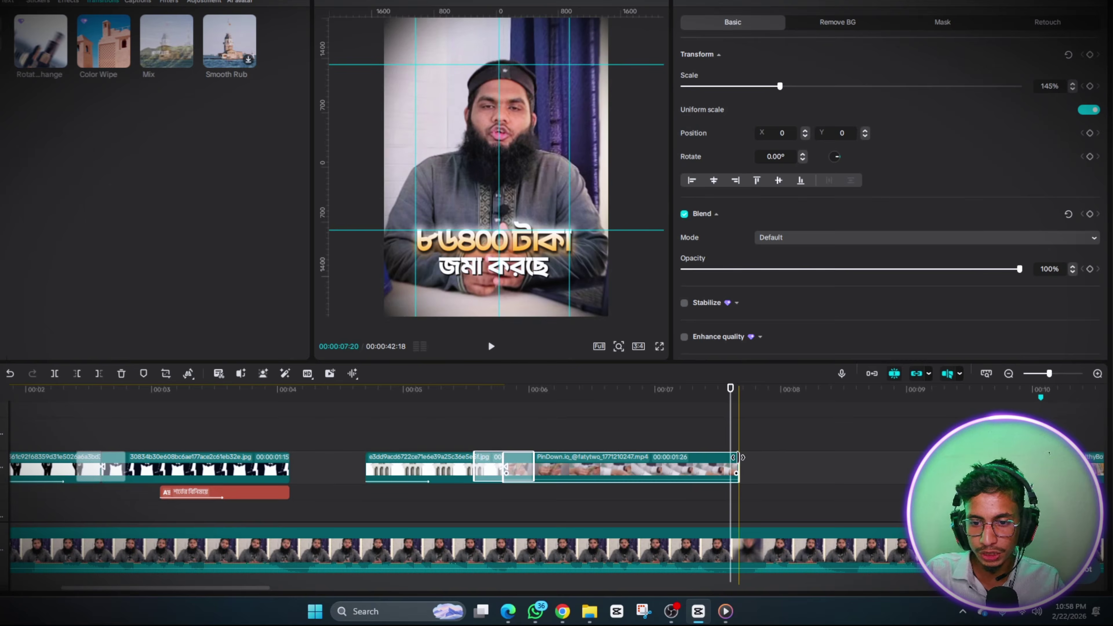
Trim the ends of the "৮৬৪০০ টাকা" and "জমা করছে" captions to the end of the money-counting clip
scroll(728, 463, "up", 2)
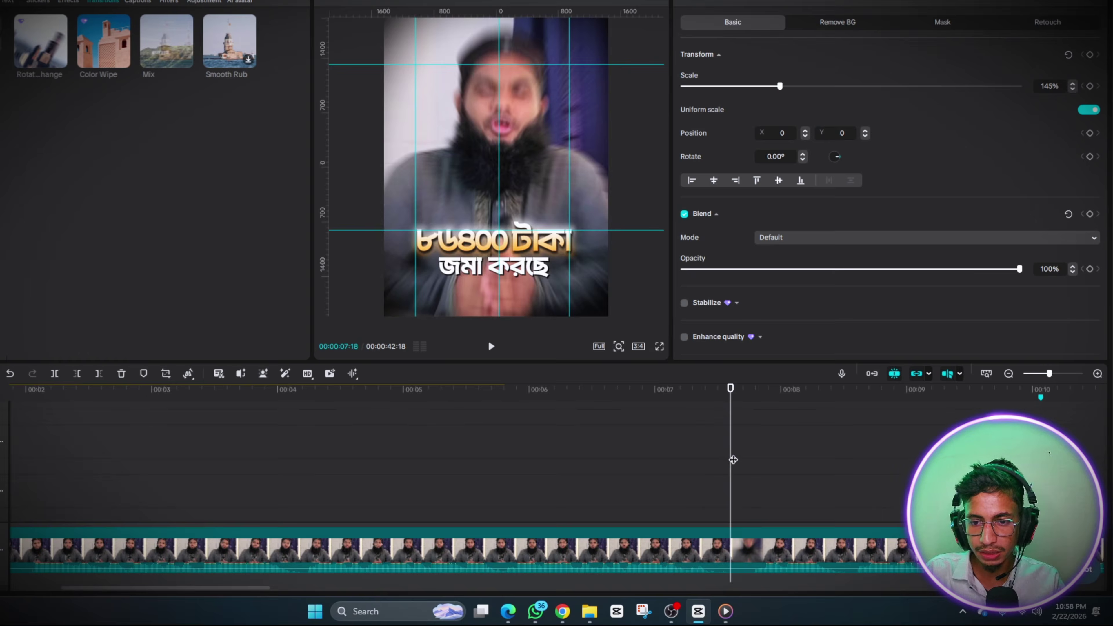
scroll(745, 438, "up", 2)
left_click(748, 430)
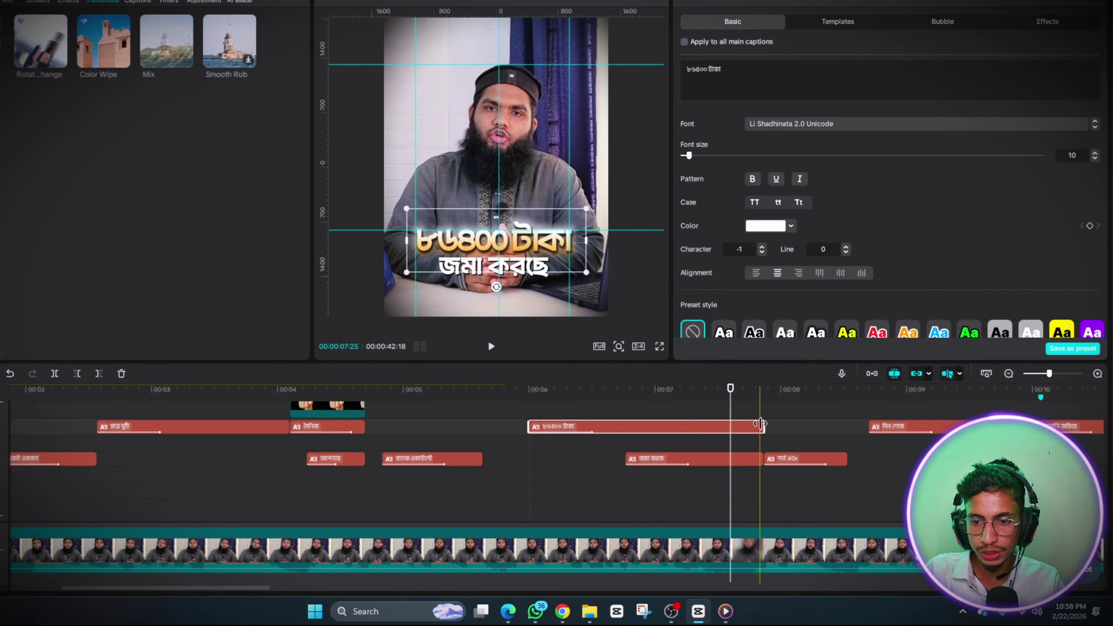
left_click_drag(740, 429, 730, 460)
left_click(757, 462)
Extend the start of "শর্ত #০১" back to the end of "জমা করছে", and the starts of "দিন শেষে" and its companion caption back by the same gap-closing amount
left_click(766, 459)
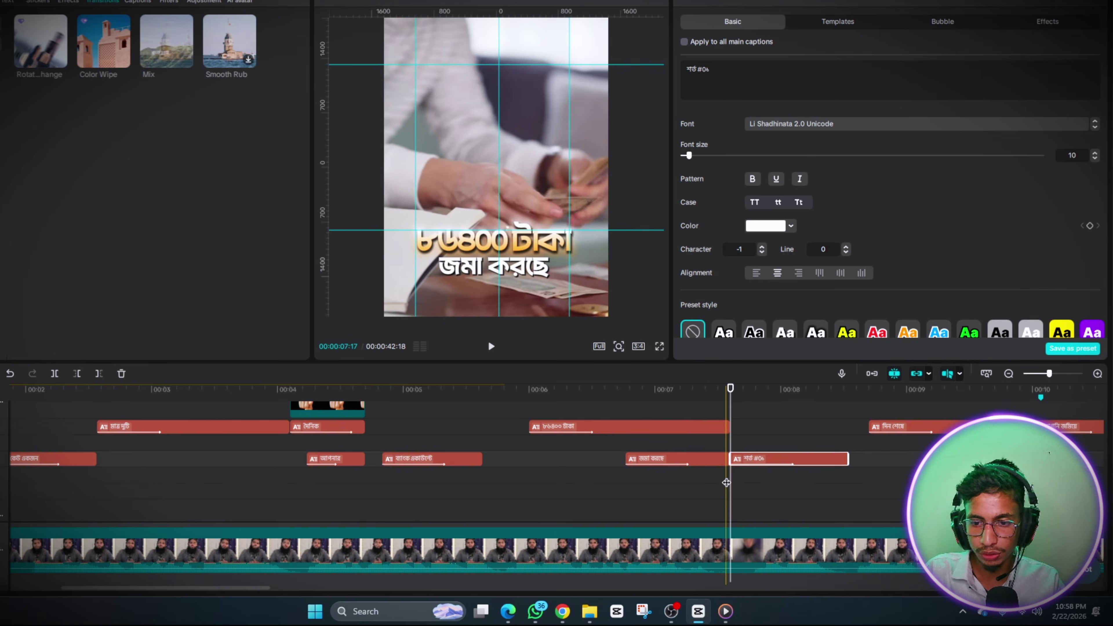
key("space")
left_click(740, 485)
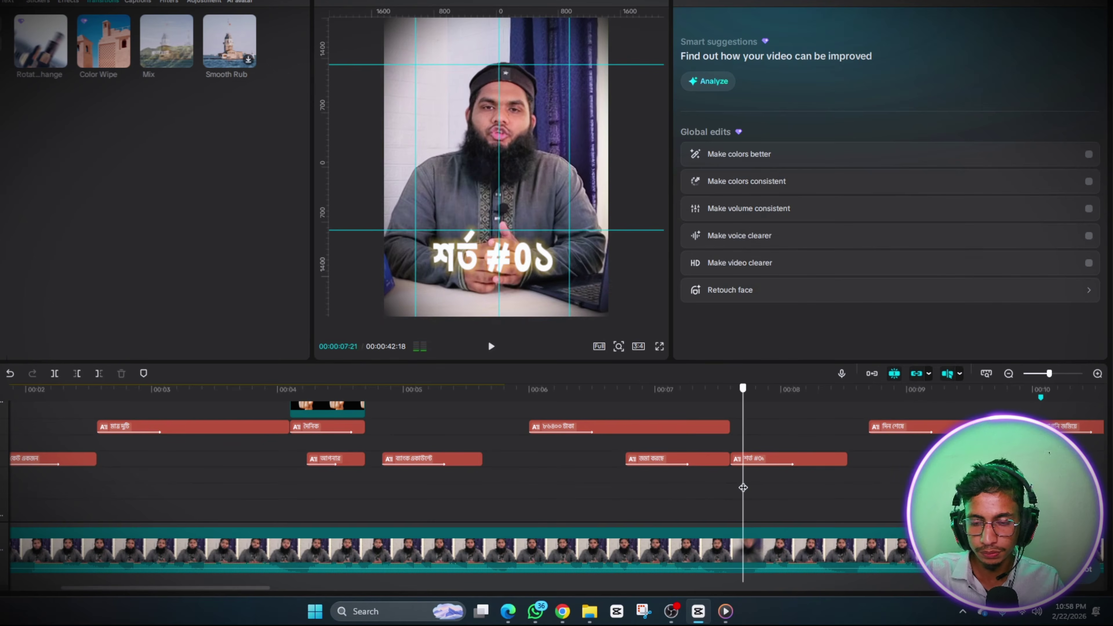
left_click_drag(870, 488, 850, 511)
left_click(960, 425)
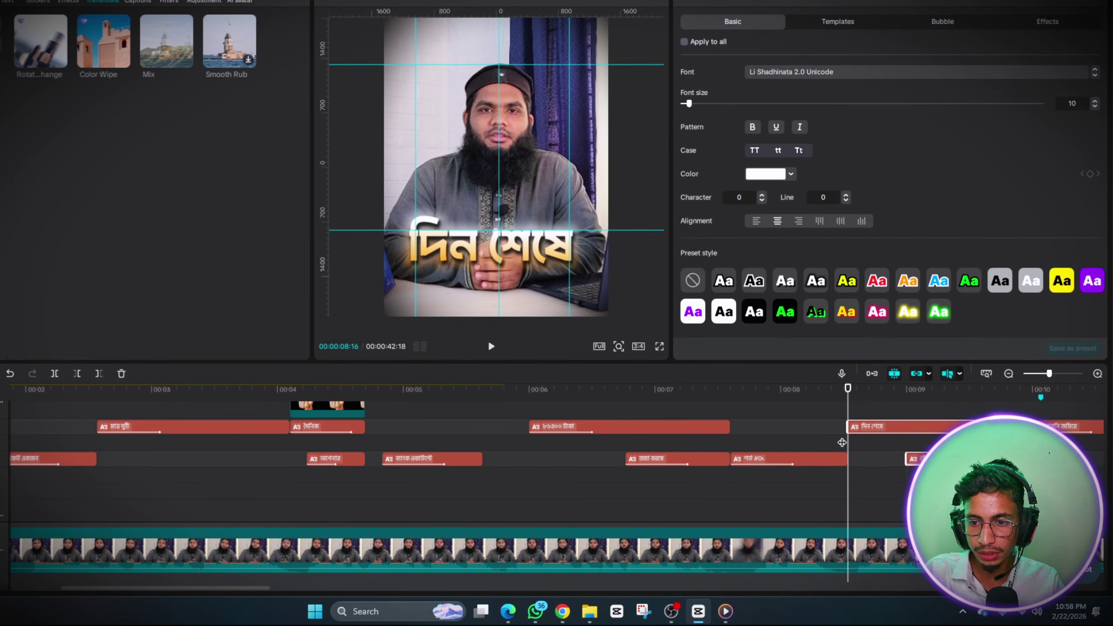
Extend the ends of "আপনি জমিয়ে" and "রাখতে পারবেন না" to about 00:00:11:20, and the start of "শর্ত #০২" back to meet them
key("space")
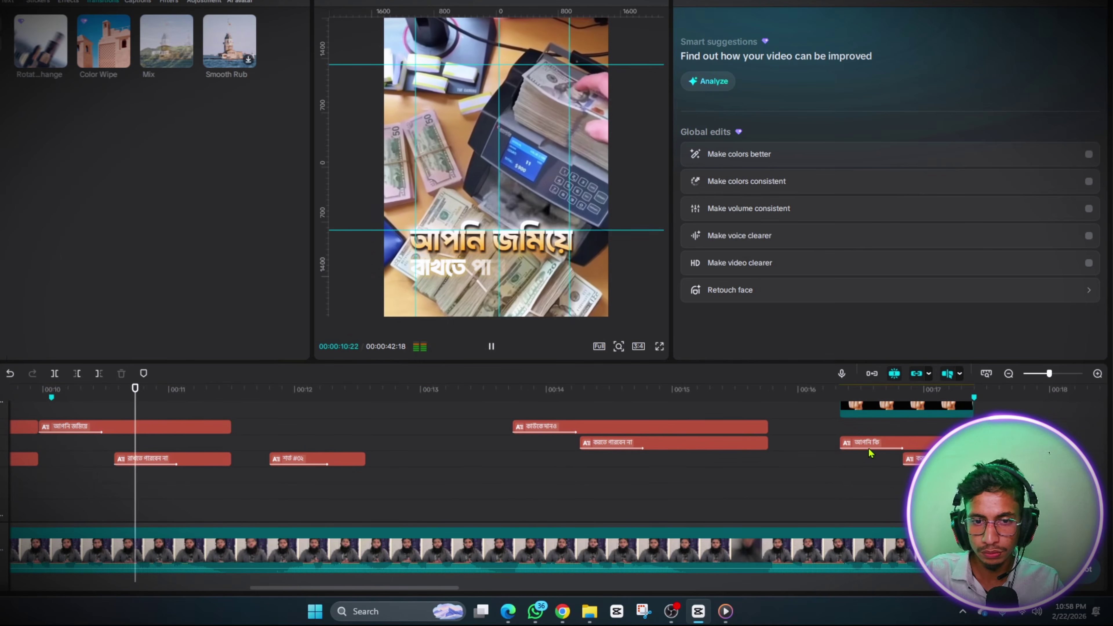
left_click(115, 497)
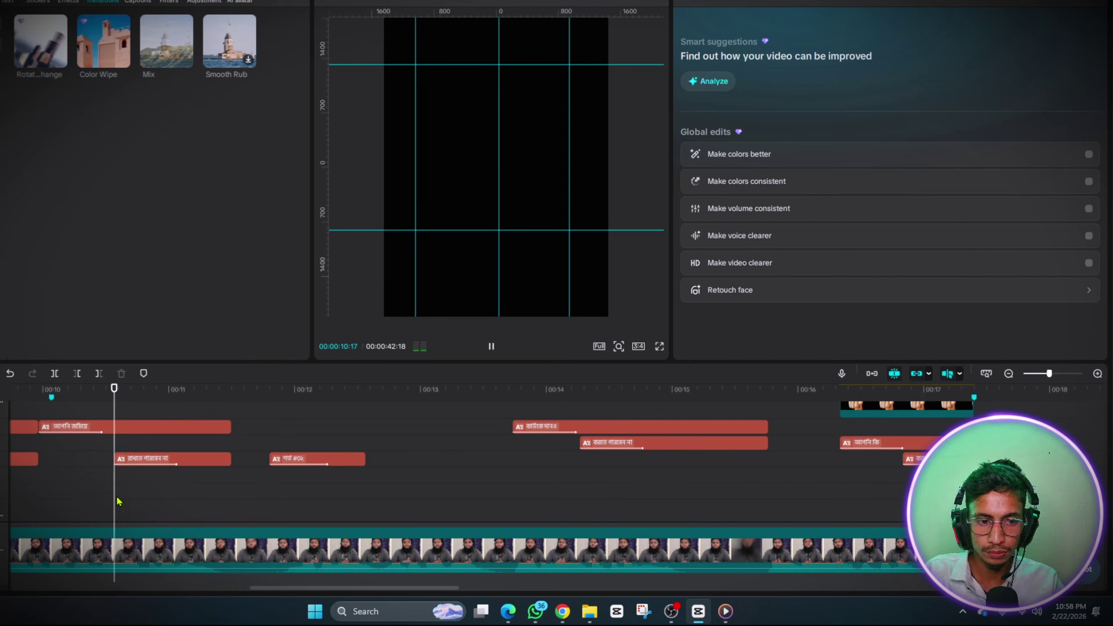
key("space")
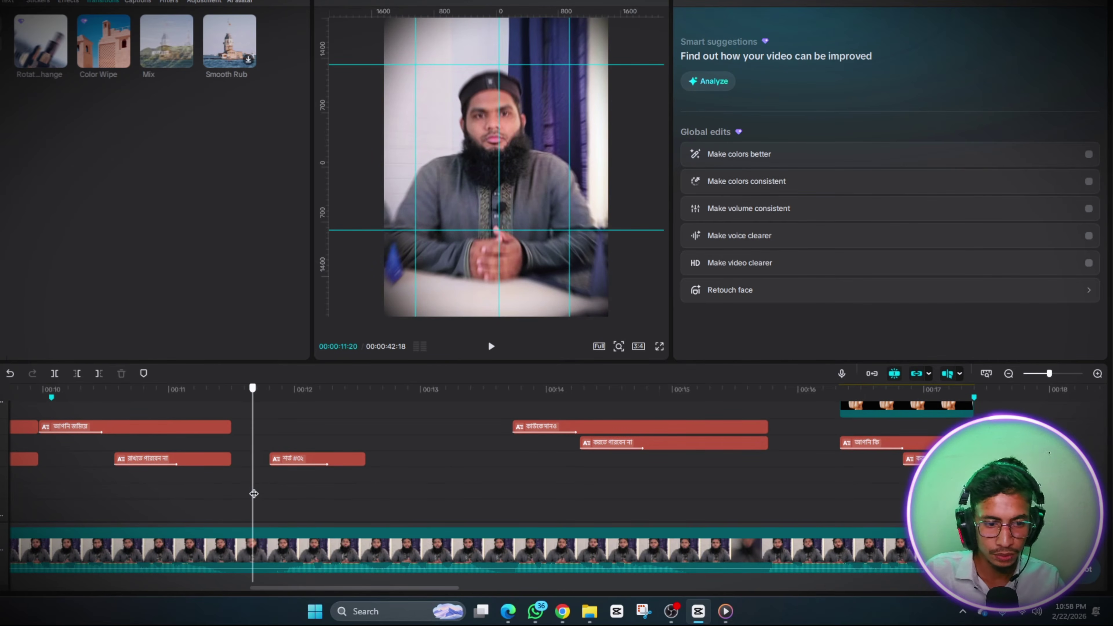
left_click_drag(213, 413, 208, 467)
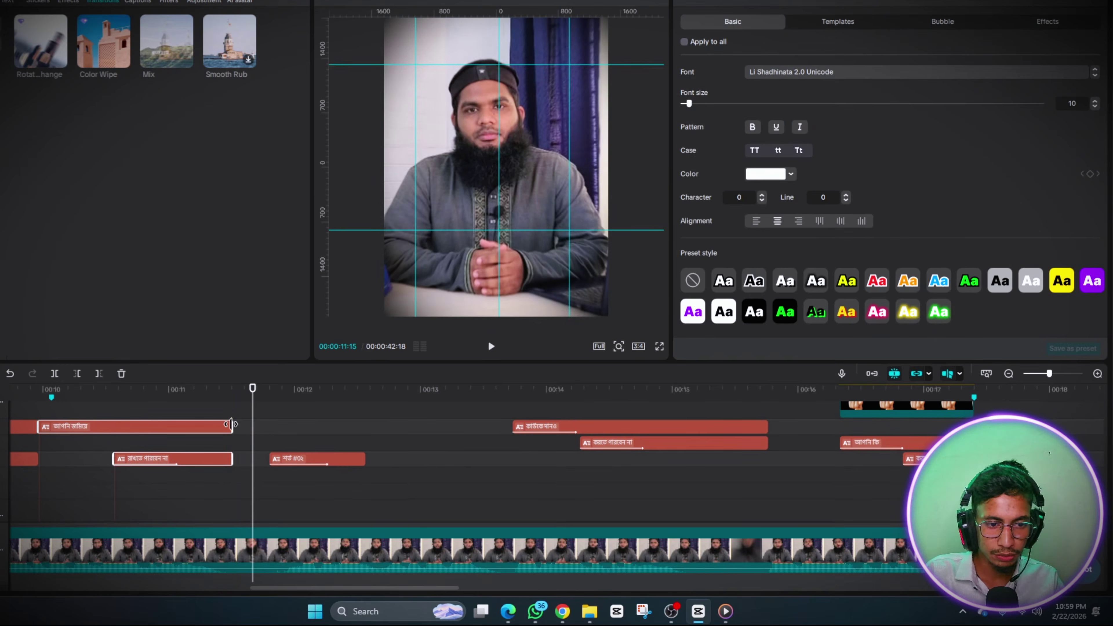
left_click_drag(232, 426, 251, 429)
left_click(272, 458)
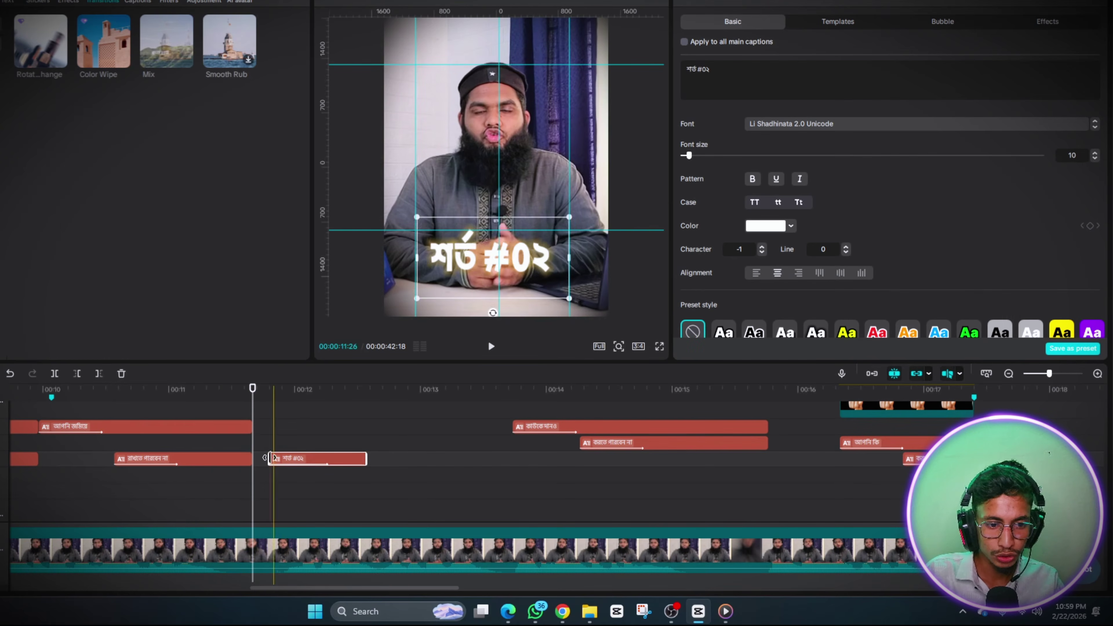
left_click_drag(260, 460, 253, 460)
Trim the ends of the "কাউকে দানও" and "করতে পারবেন না" captions to where the money-handing image ends
left_click(206, 487)
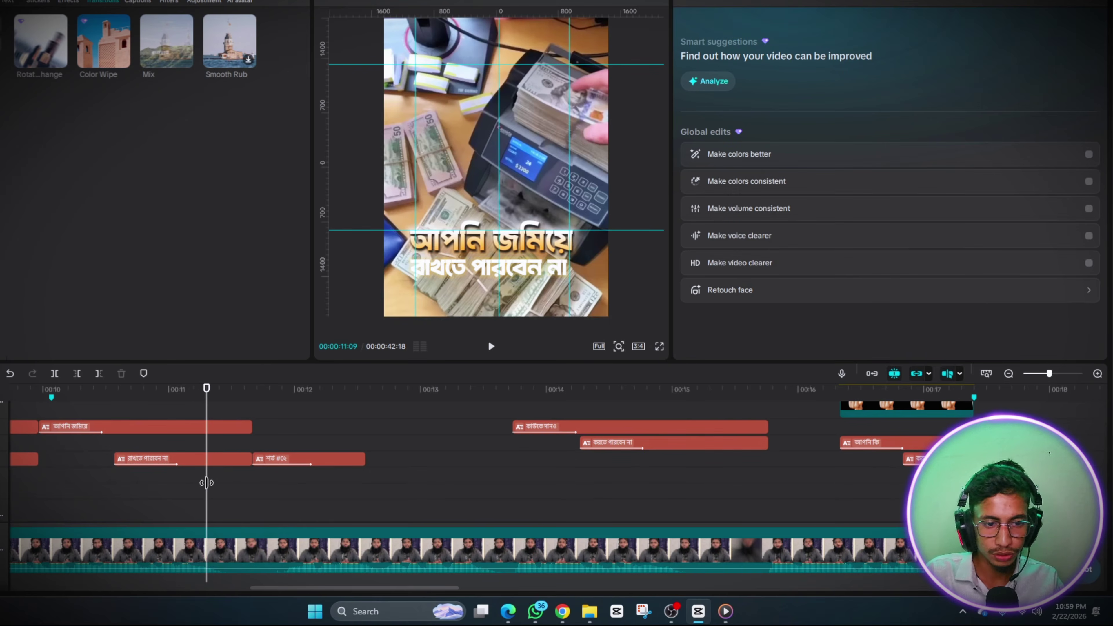
key("space")
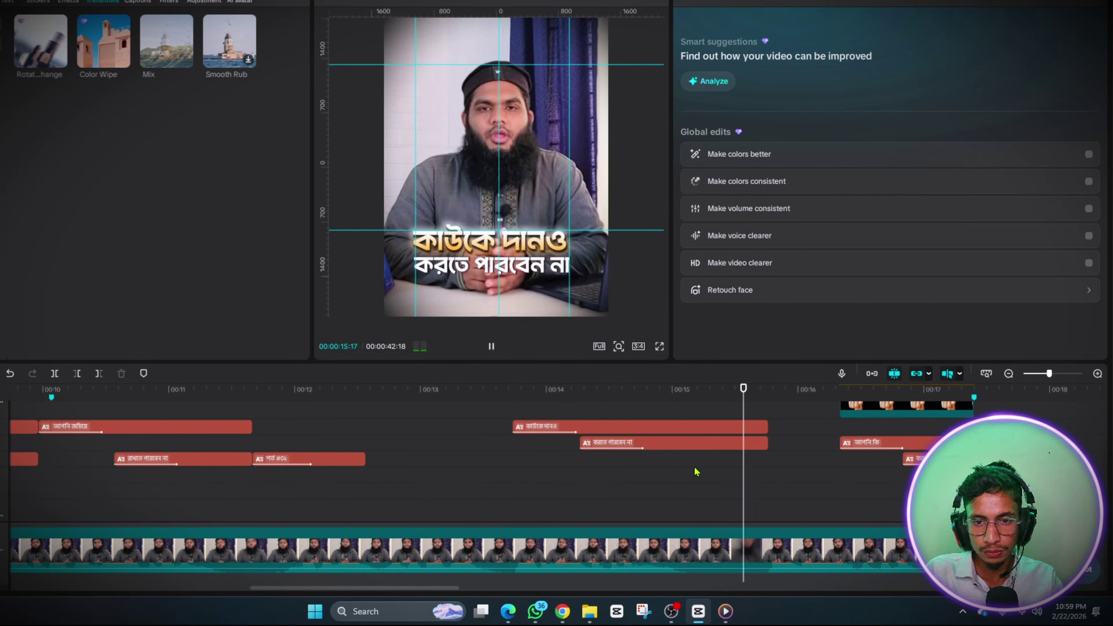
left_click(741, 497)
left_click(715, 502)
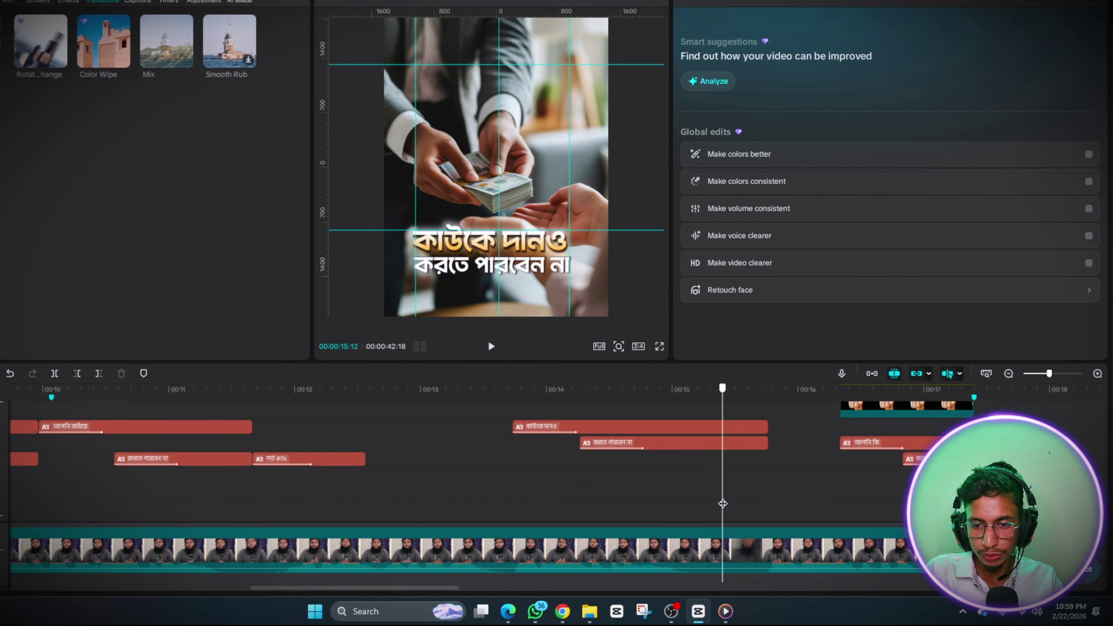
left_click(727, 504)
left_click_drag(754, 436, 741, 487)
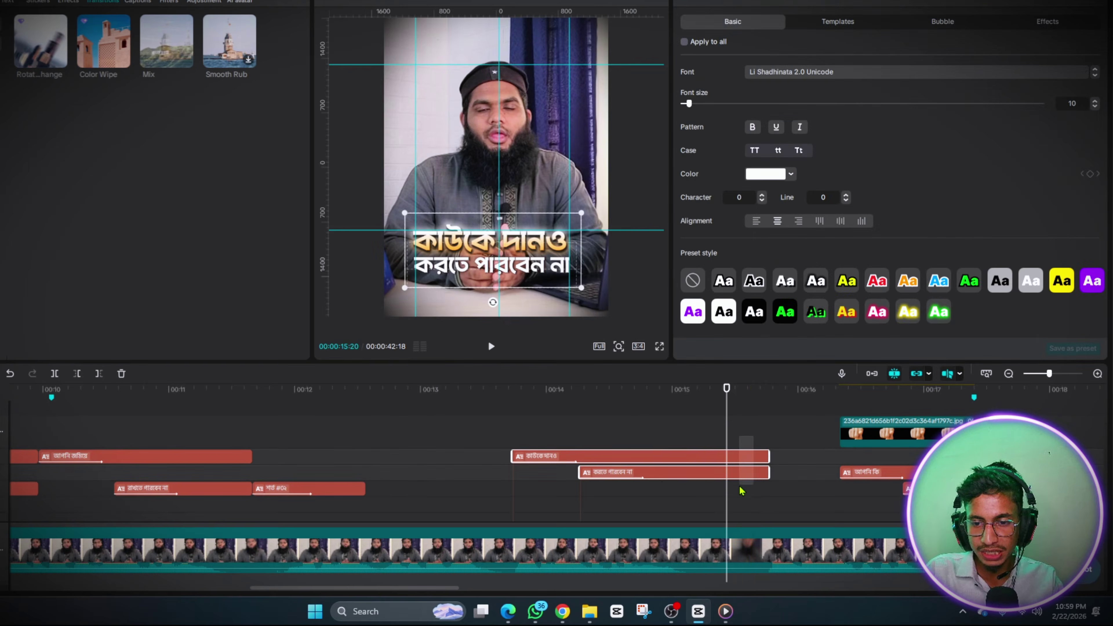
Apply the Fade Out exit animation to the two selected captions "কাউকে দানও" and "করতে পারবেন না", then deselect them
left_click(724, 2)
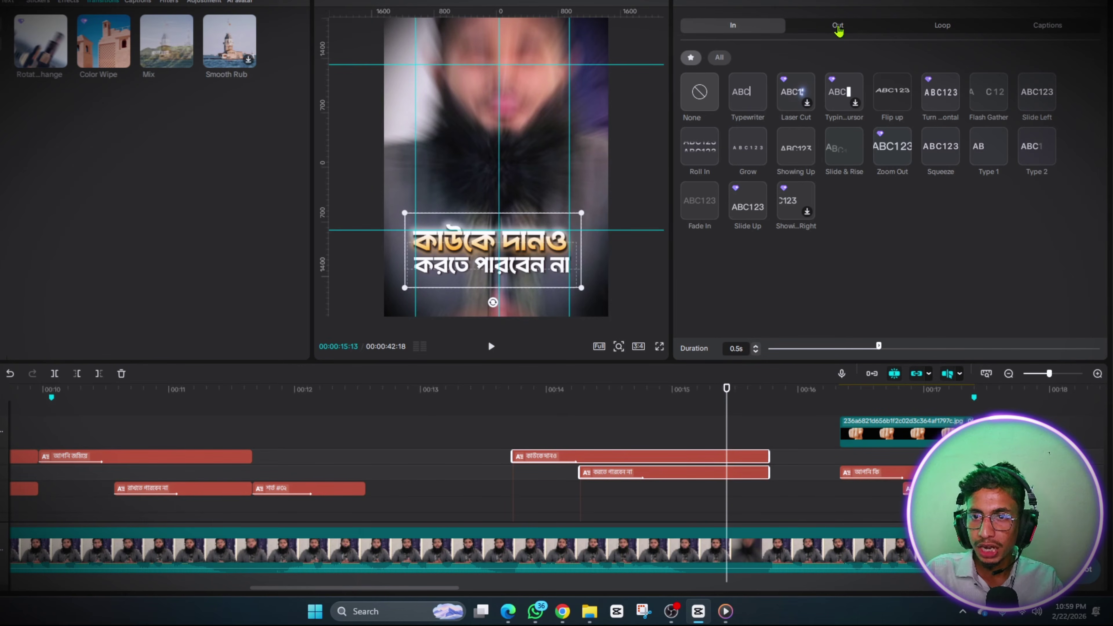
left_click(838, 26)
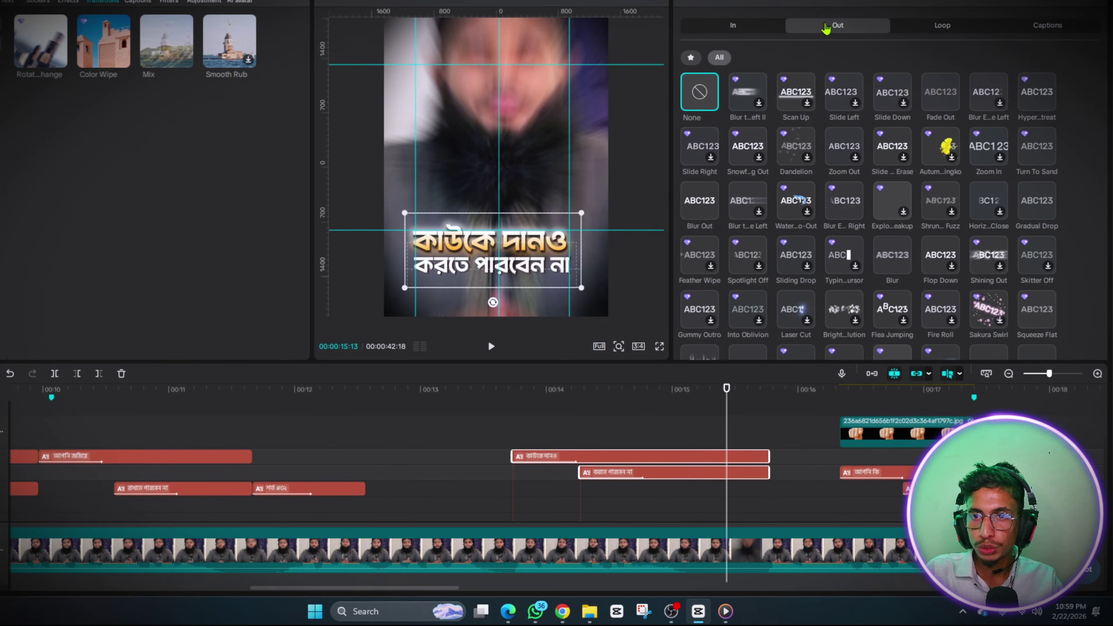
left_click(939, 92)
left_click(551, 421)
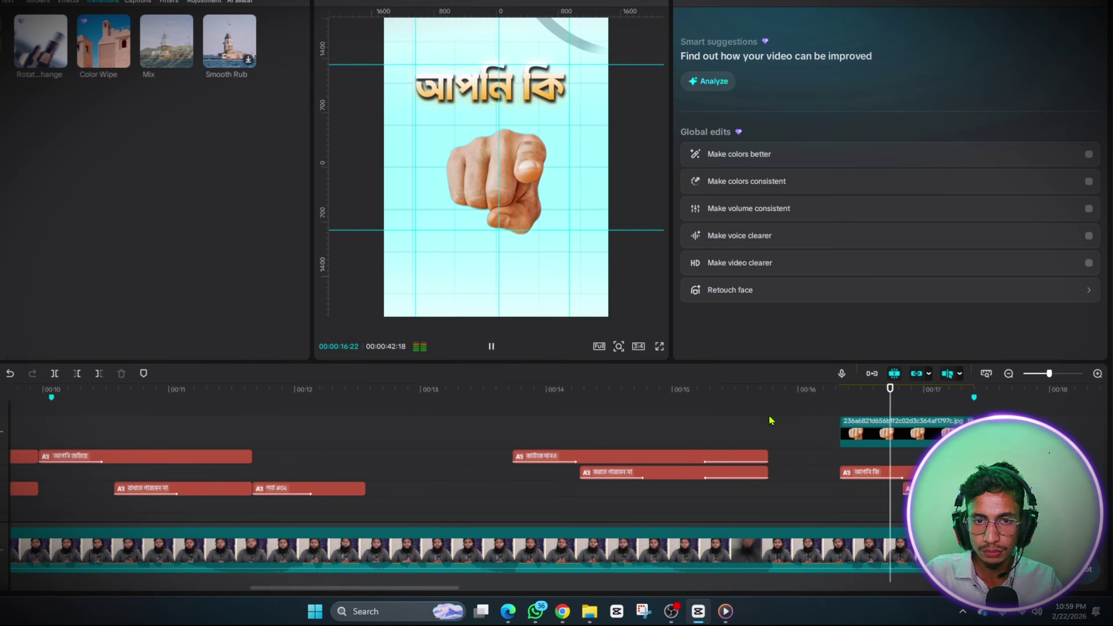
Make the "করতেন?" caption start earlier, at about 00:00:16:18, and play the section to check its timing
left_click(786, 424)
left_click_drag(786, 426, 875, 489)
left_click(908, 488)
left_click(848, 501)
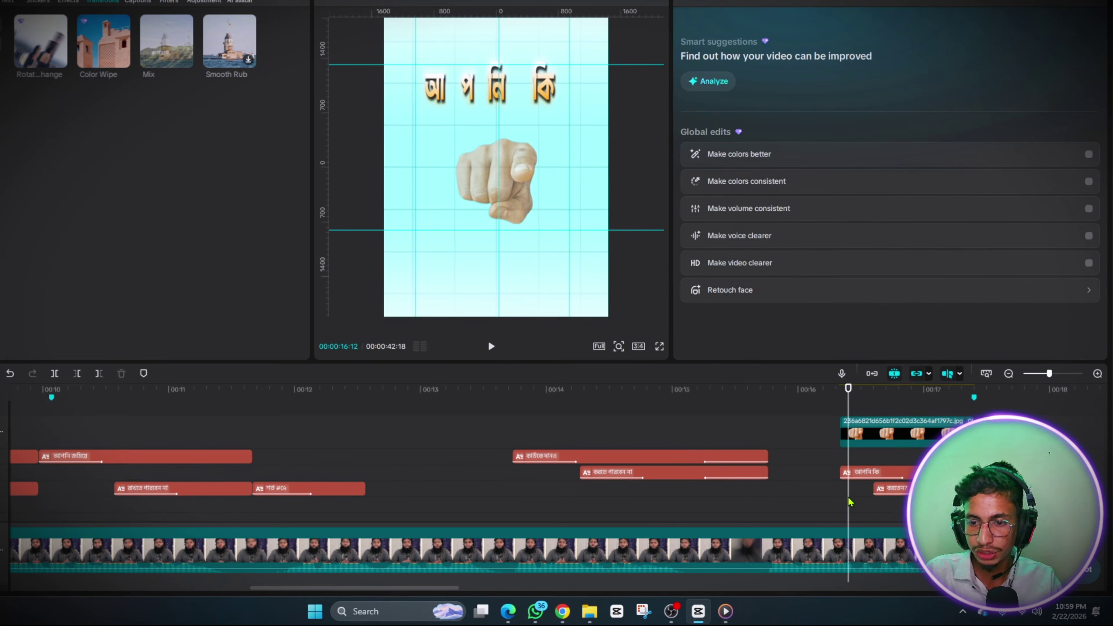
key("space")
left_click(849, 501)
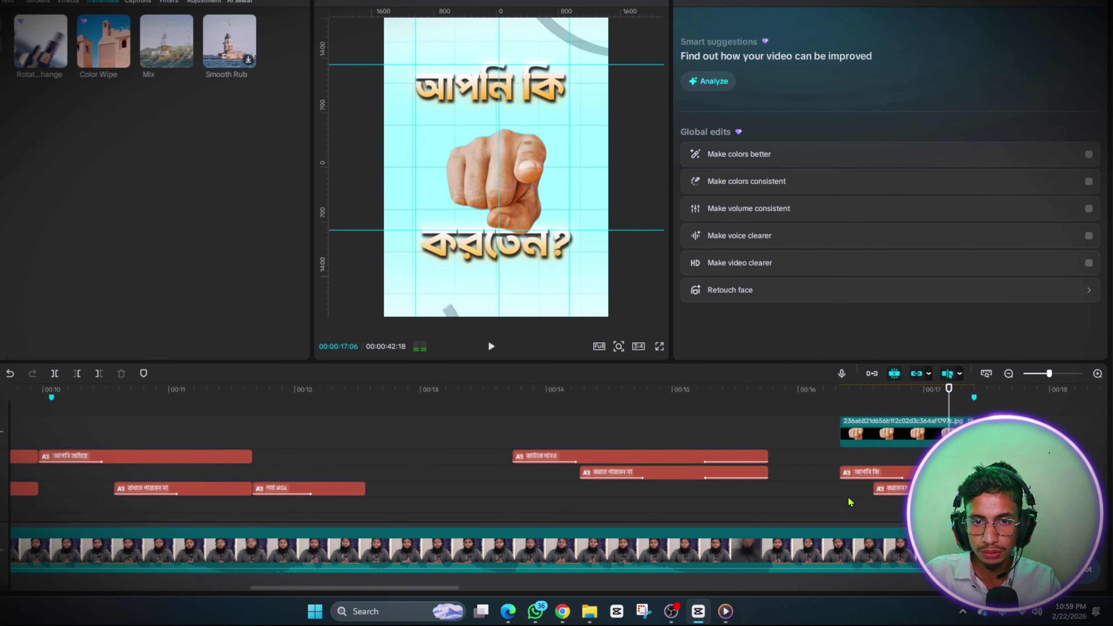
left_click(853, 502)
key("space")
left_click_drag(853, 503, 933, 502)
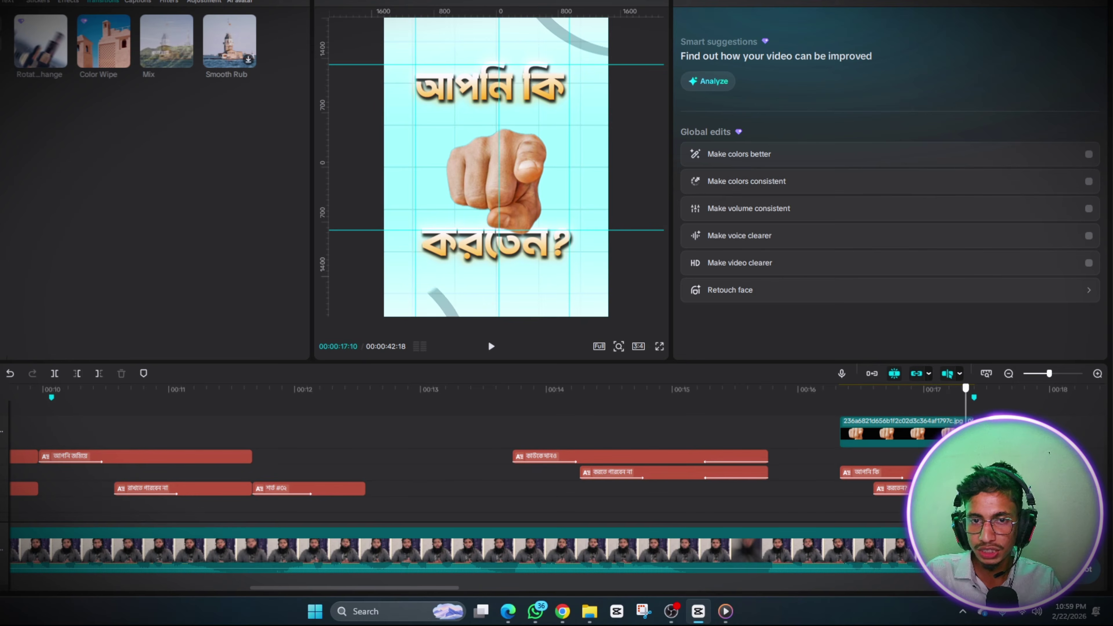
Turn the pointing-hand image into a compound clip, move it slightly up and left in the frame, and preview it
left_click(914, 442)
key("alt+g")
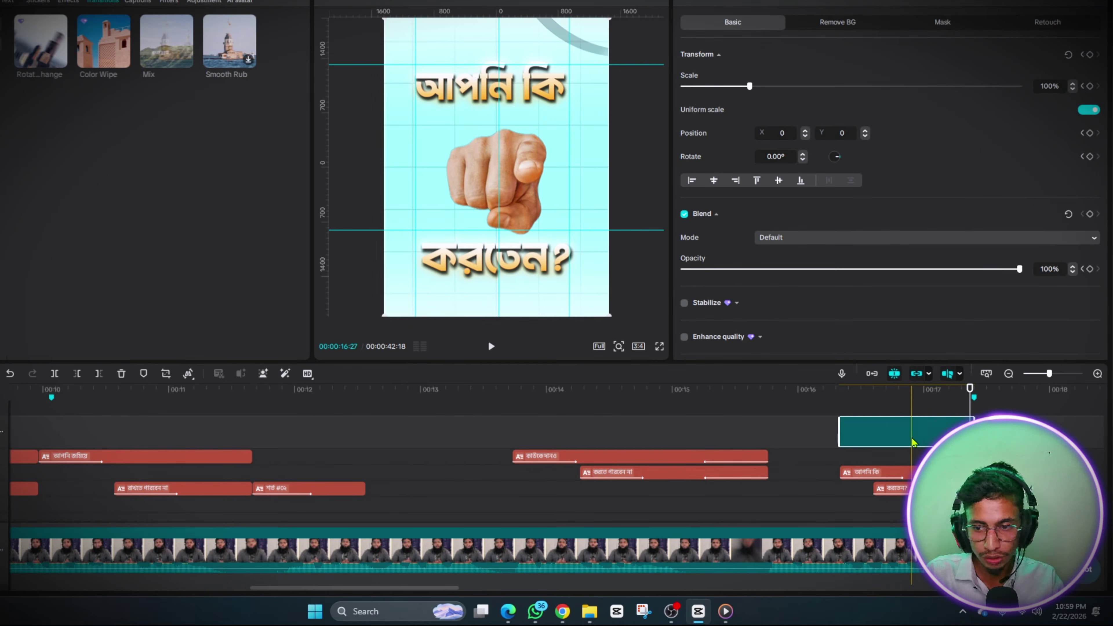
left_click_drag(549, 197, 541, 180)
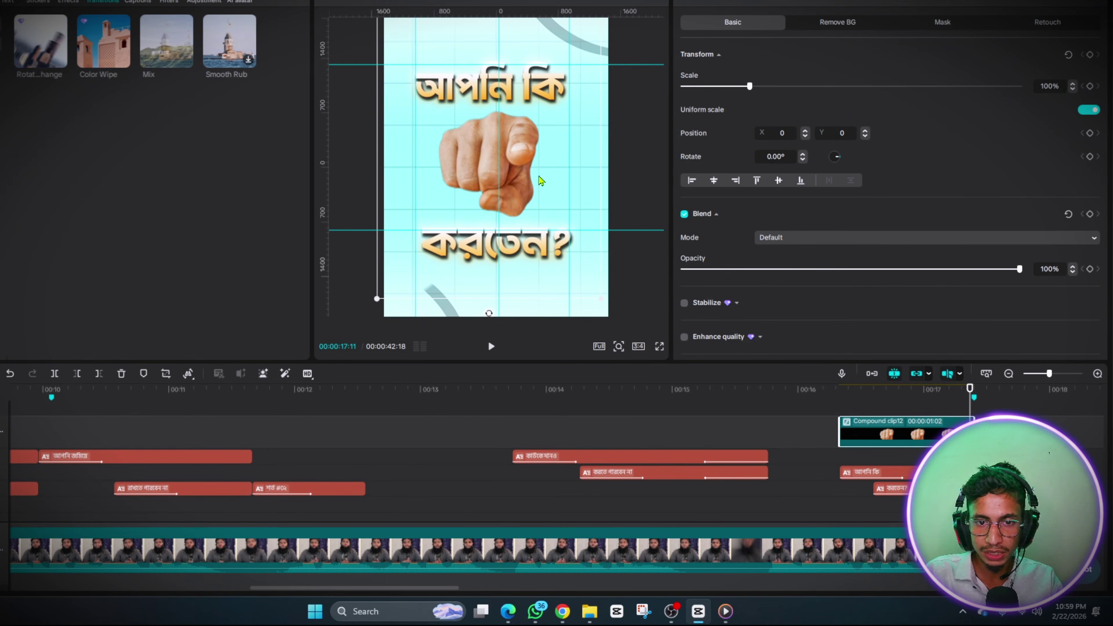
left_click(835, 461)
key("space")
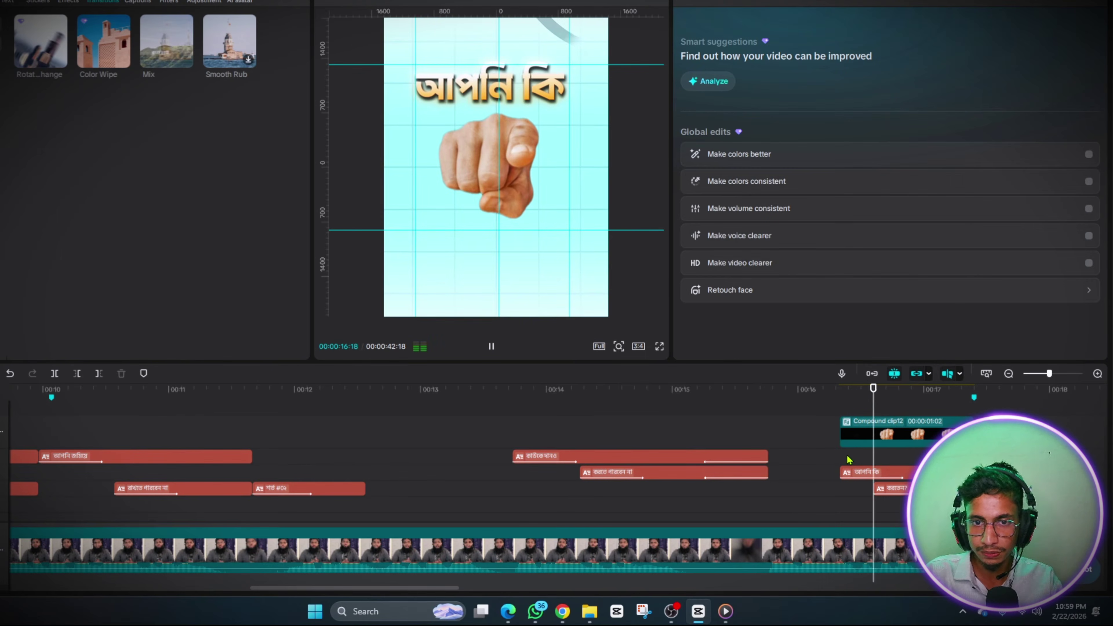
left_click(848, 459)
key("space")
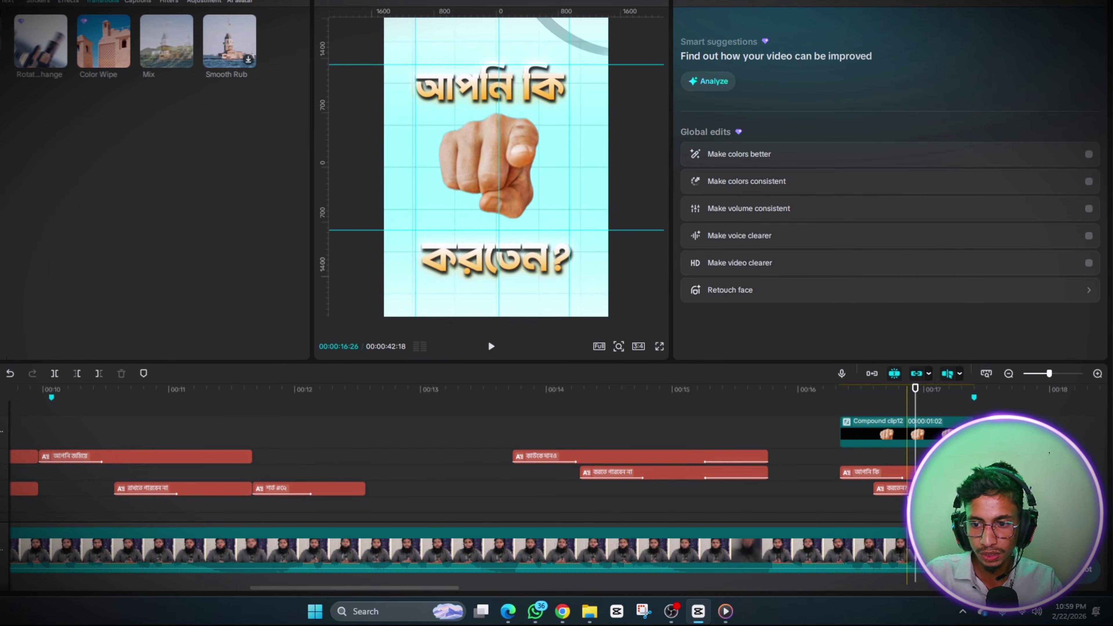
Shift the "করতেন?" caption earlier to about 00:00:16:14 and replay the section
left_click_drag(892, 489, 876, 488)
left_click(849, 500)
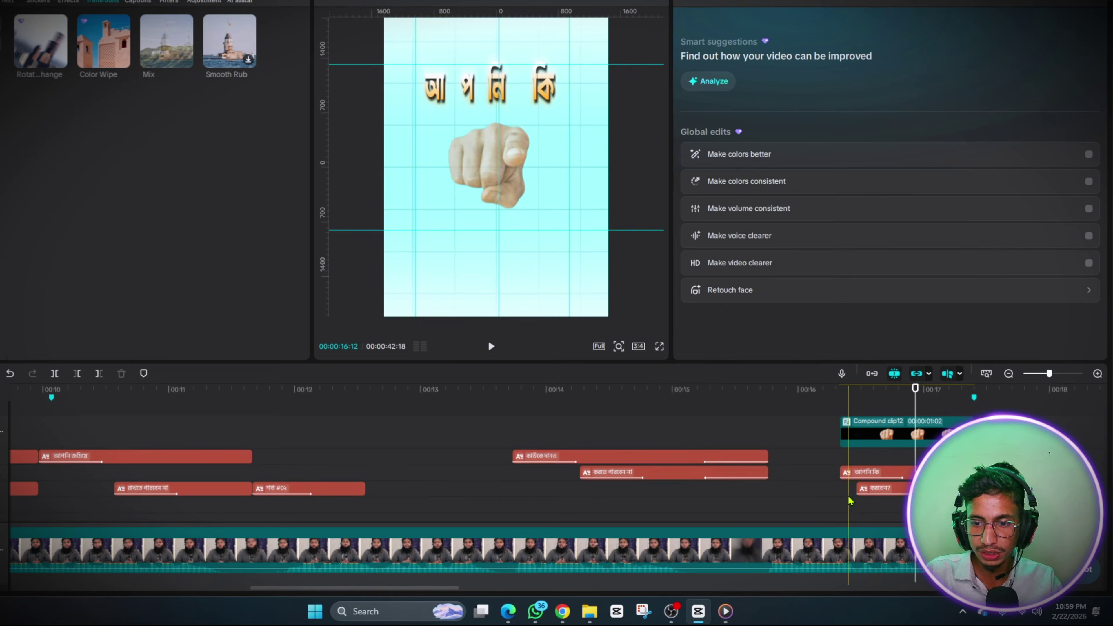
key("space")
left_click(849, 500)
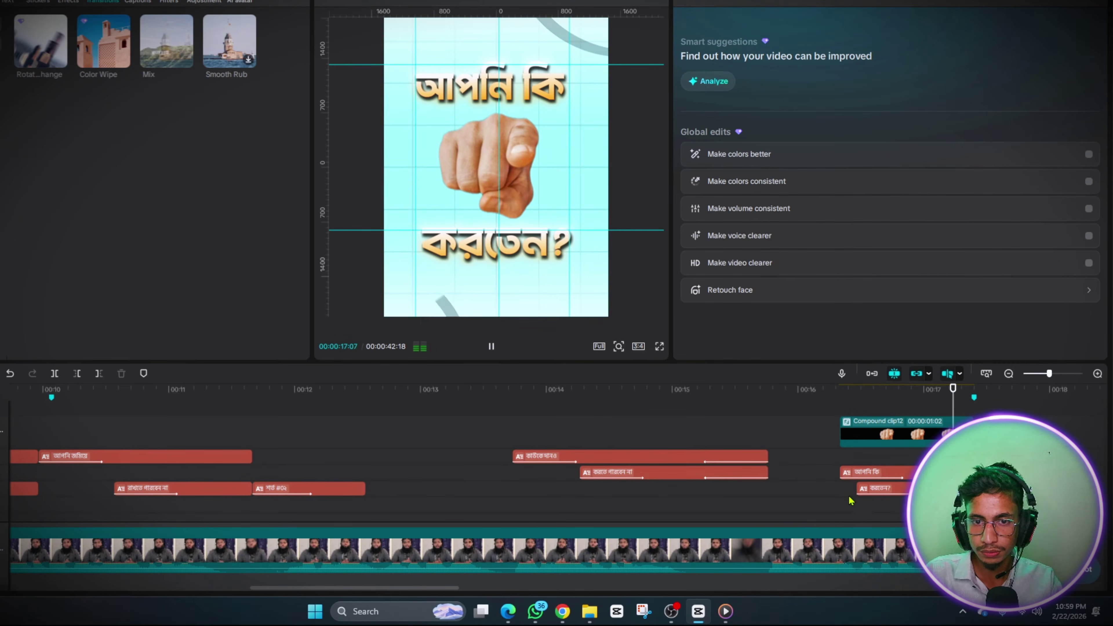
left_click_drag(711, 430, 9, 432)
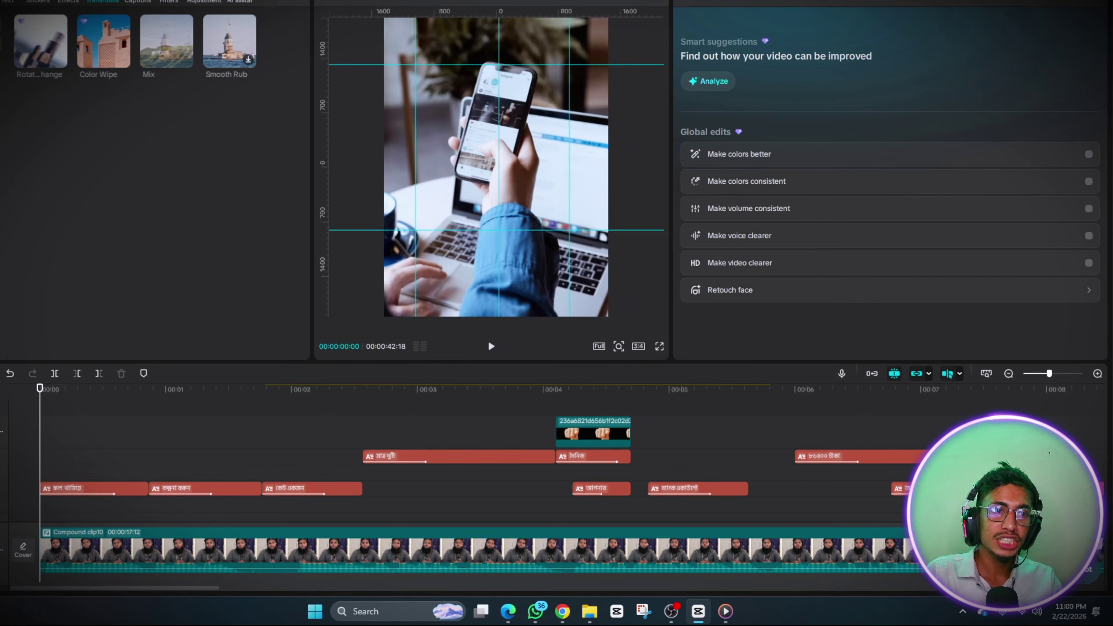
left_click(1, 1)
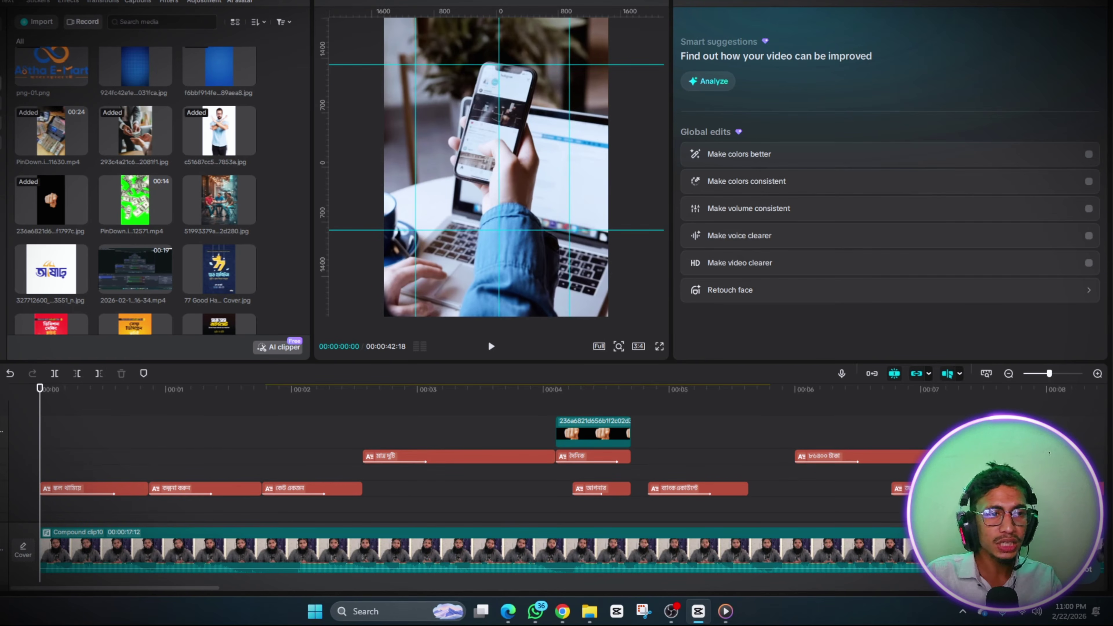
left_click(3, 124)
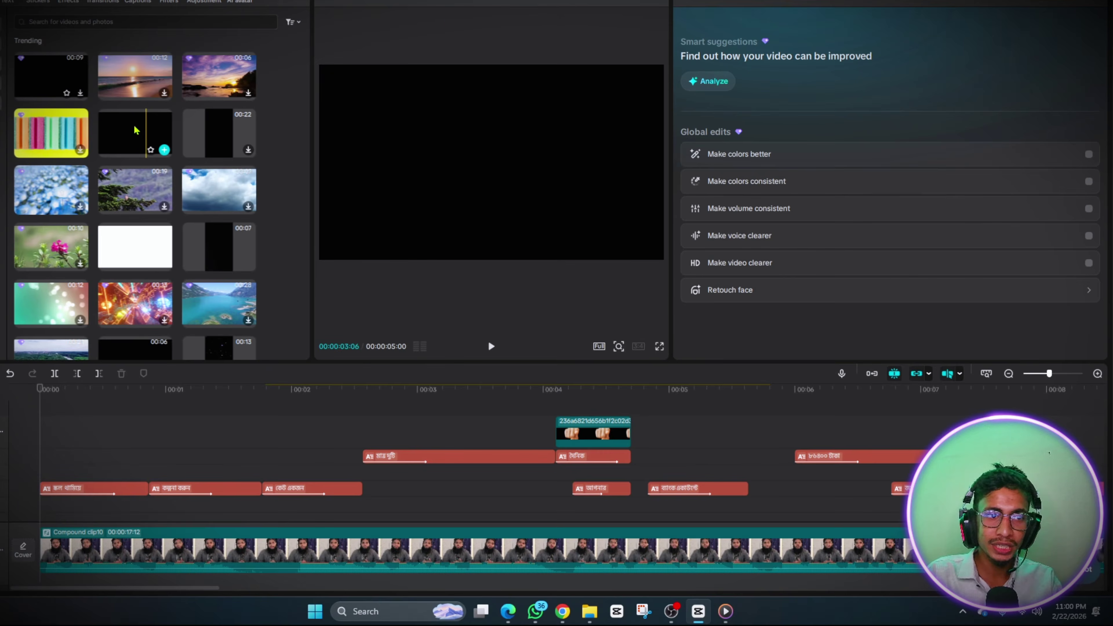
left_click_drag(135, 136, 39, 510)
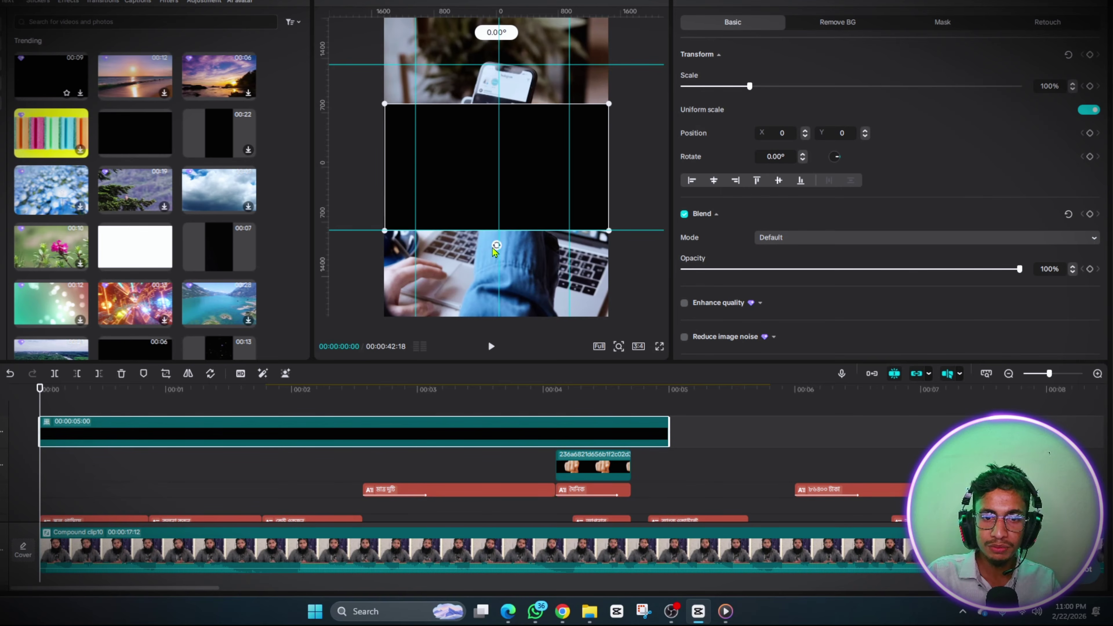
left_click_drag(495, 250, 390, 175)
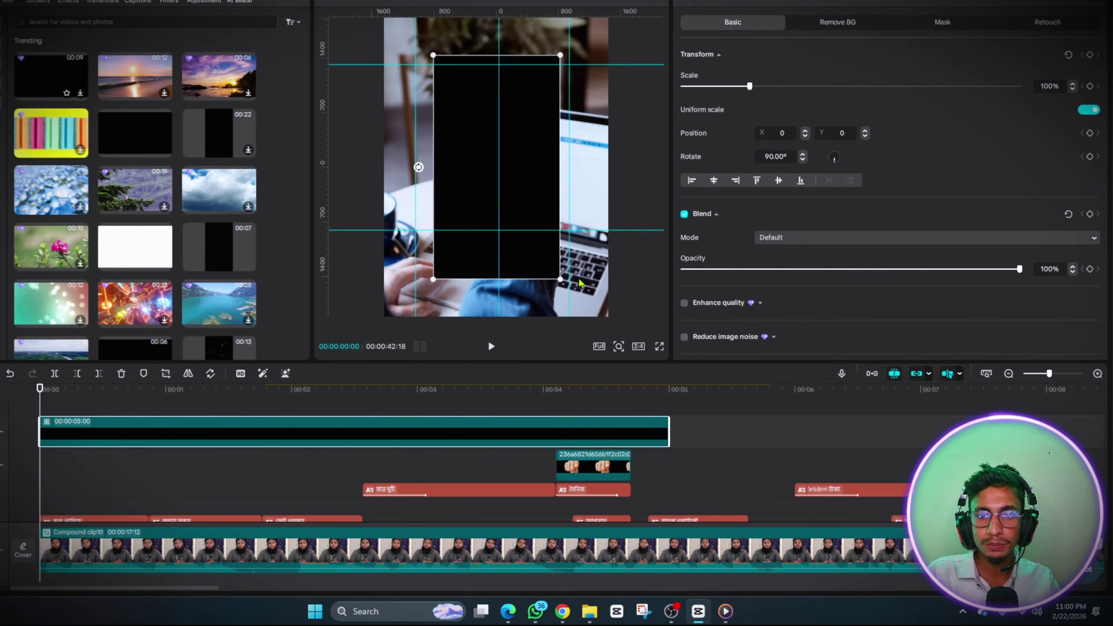
left_click_drag(559, 282, 612, 360)
key("Delete")
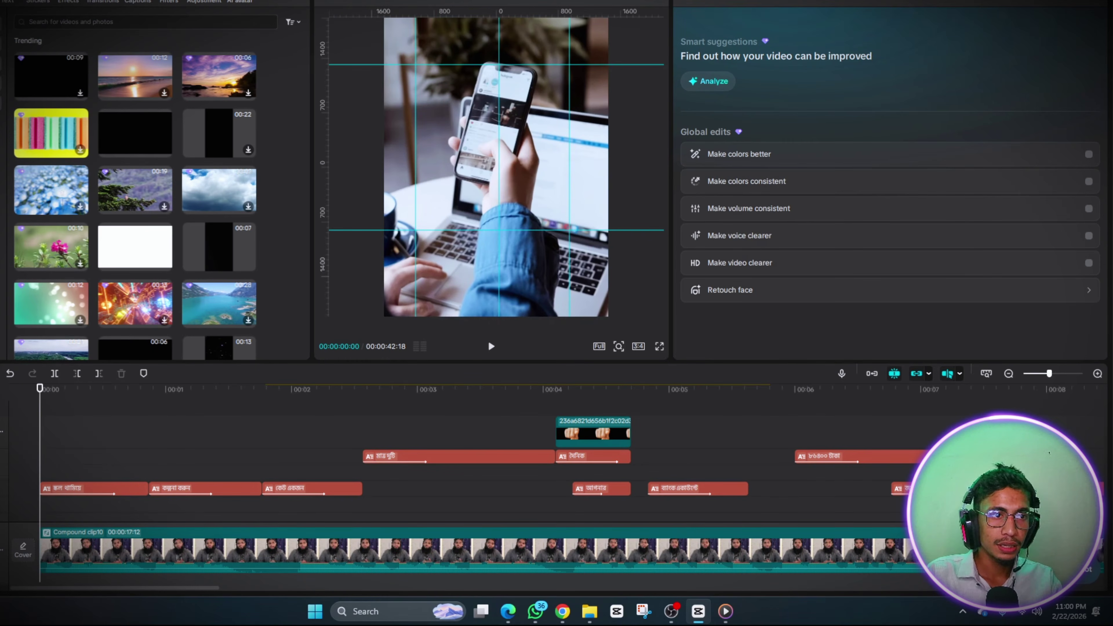
Place the black stock clip at the timeline start between the captions and main video, rotated 90° and scaled to 177%
left_click(2, 22)
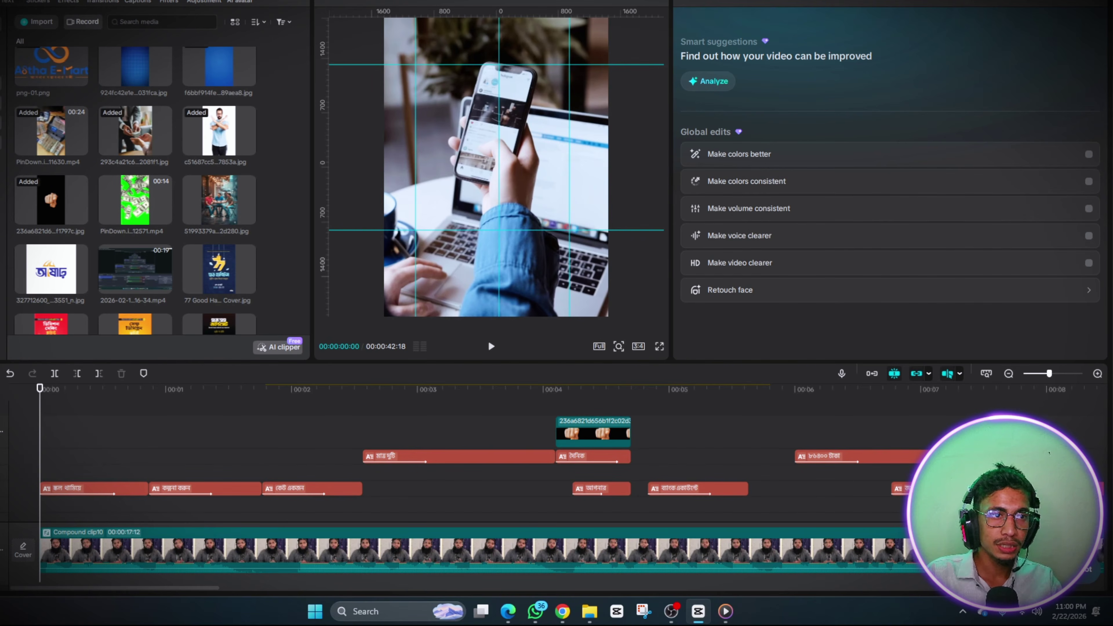
left_click(1, 61)
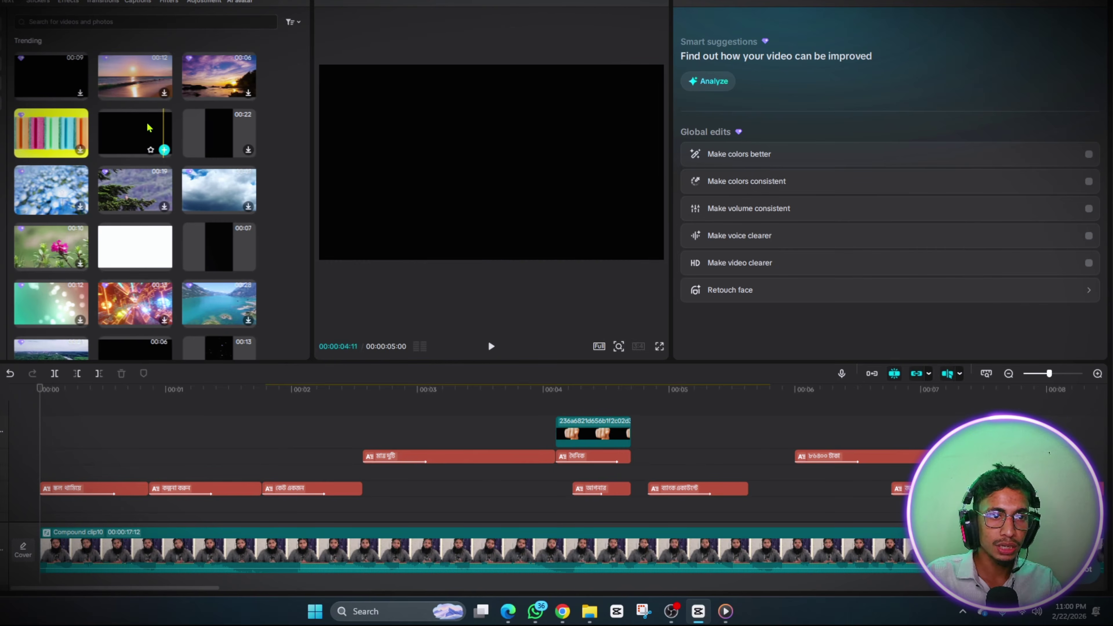
left_click_drag(134, 132, 40, 508)
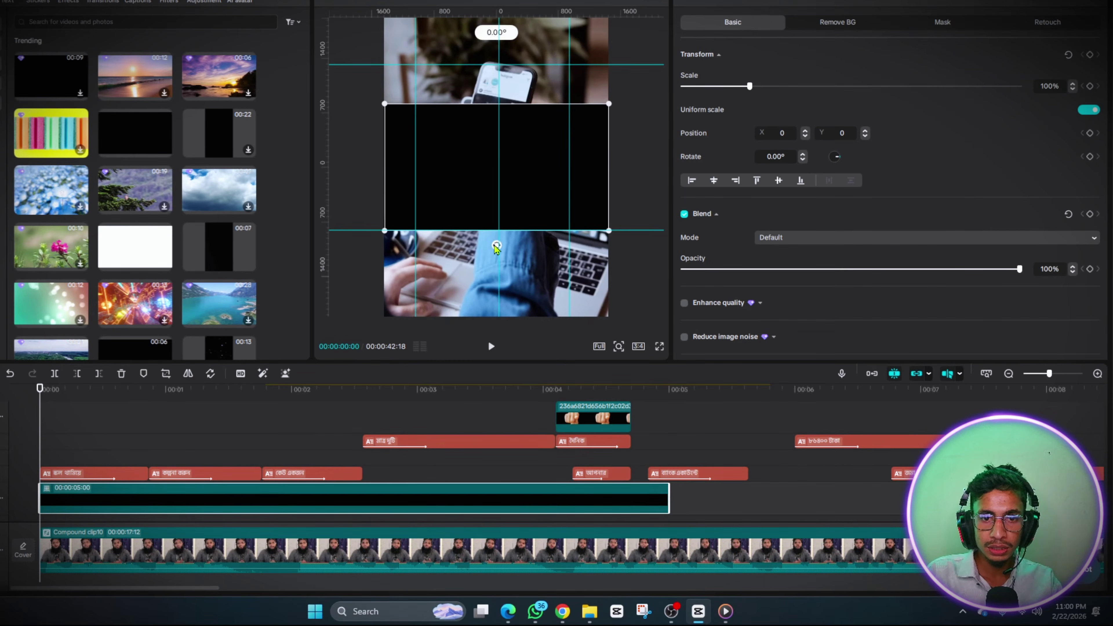
left_click_drag(496, 247, 442, 169)
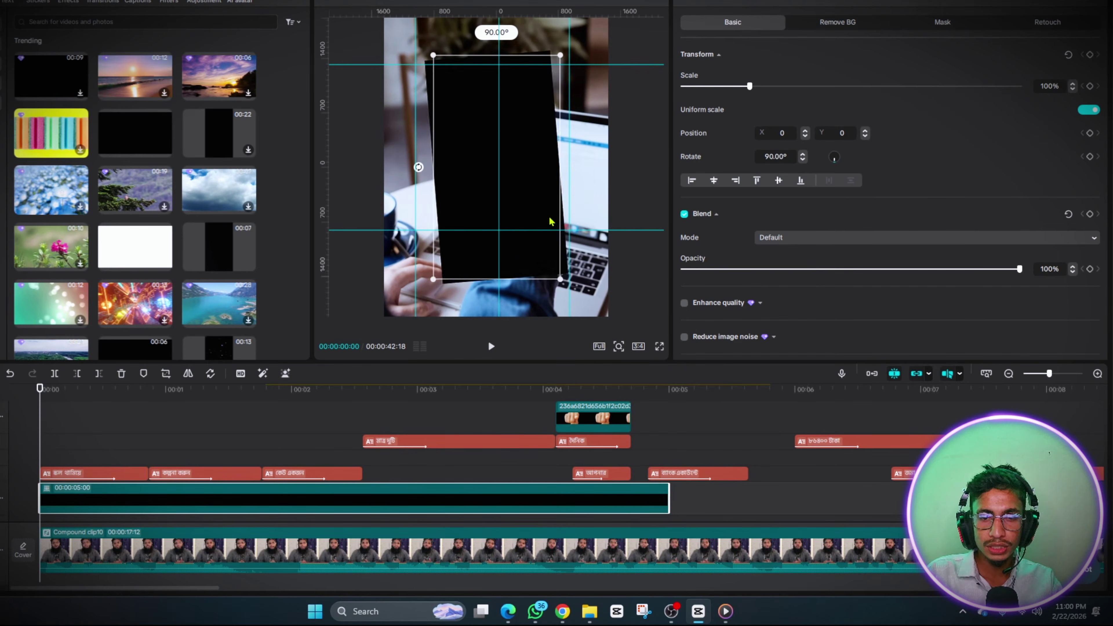
left_click_drag(551, 222, 417, 171)
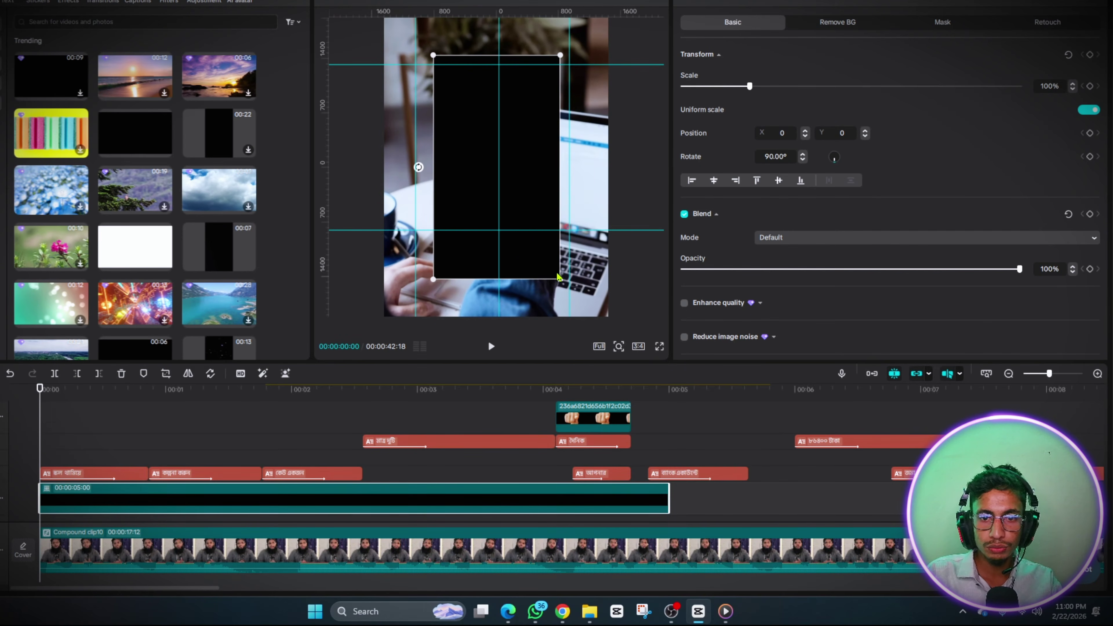
left_click_drag(559, 283, 659, 398)
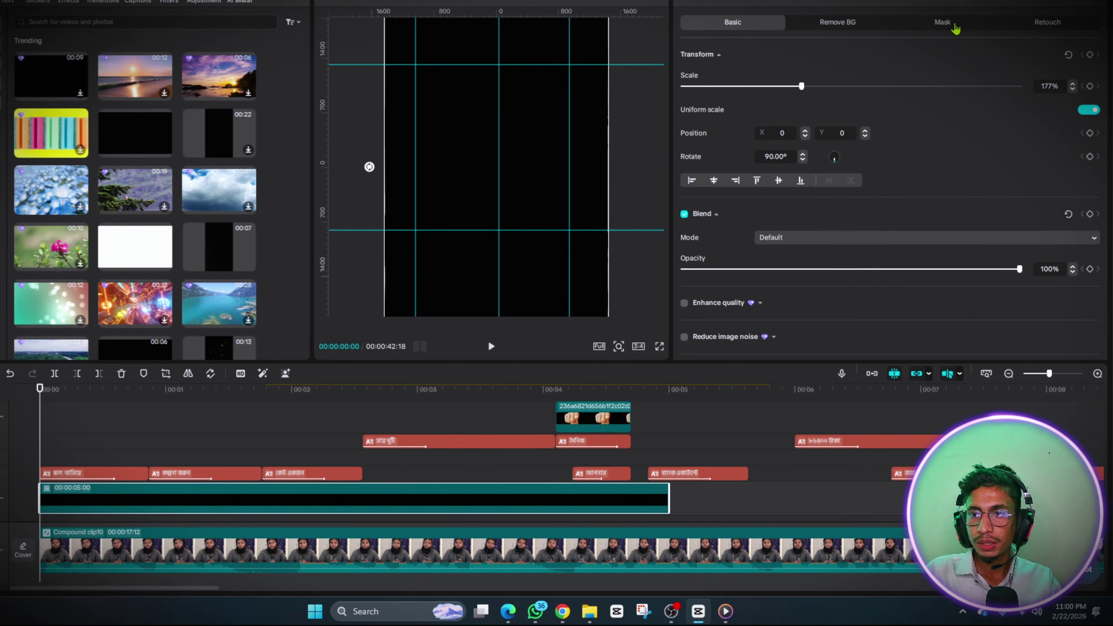
Apply a Split mask to the black clip, with 90° mask rotation and a feather of 68
left_click(944, 24)
left_click(703, 75)
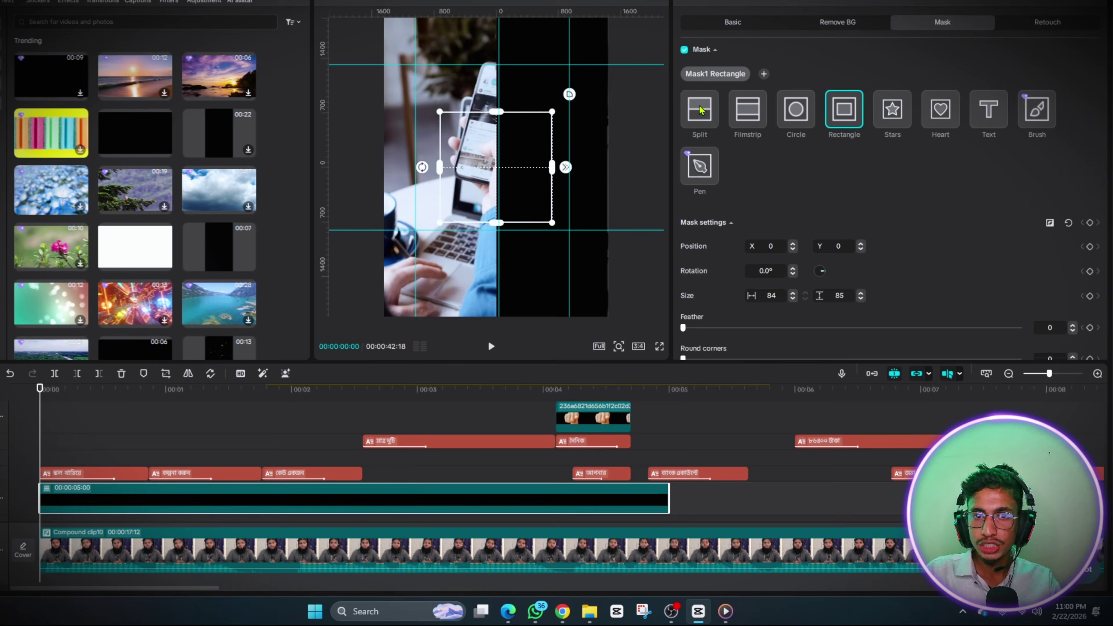
left_click_drag(481, 170, 503, 111)
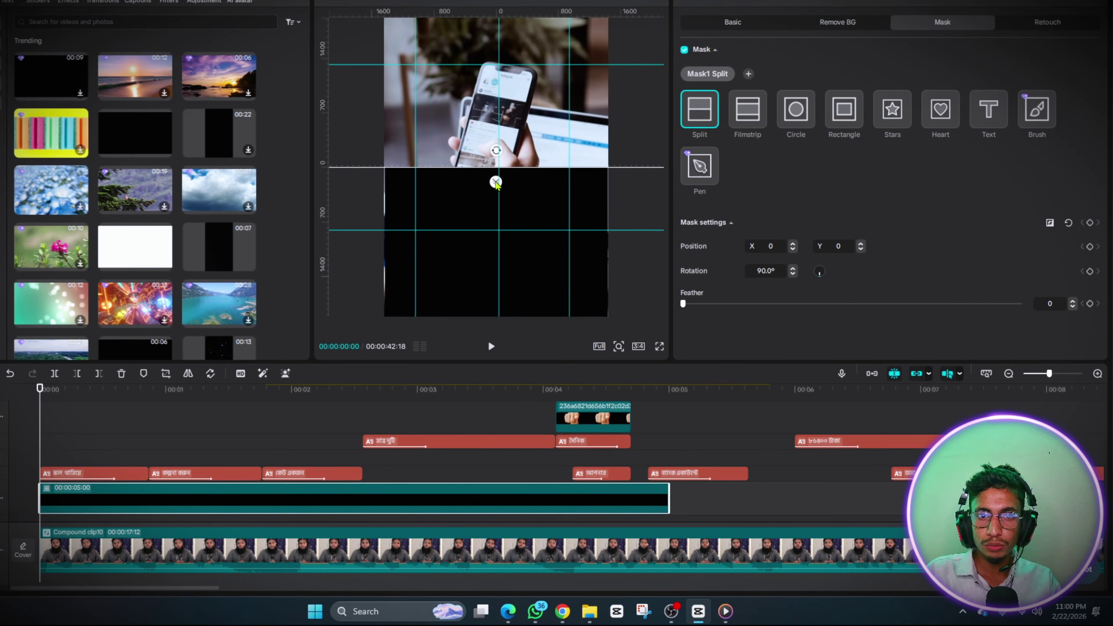
left_click_drag(495, 183, 496, 202)
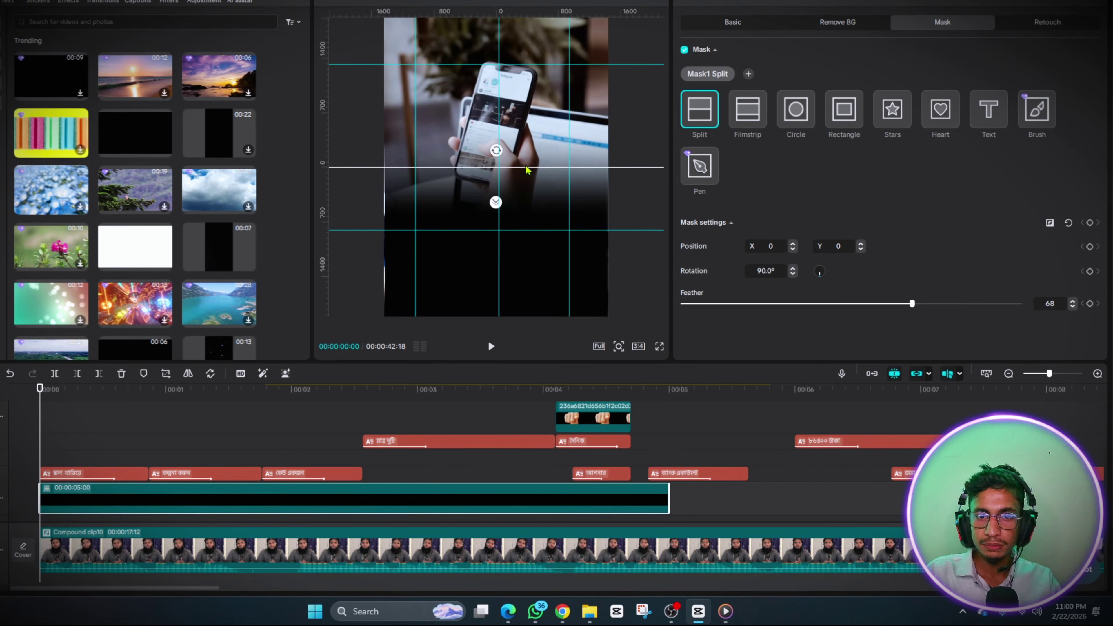
Set the black clip's opacity to 75% and its scale to 186%
left_click(734, 24)
scroll(790, 211, "down", 3)
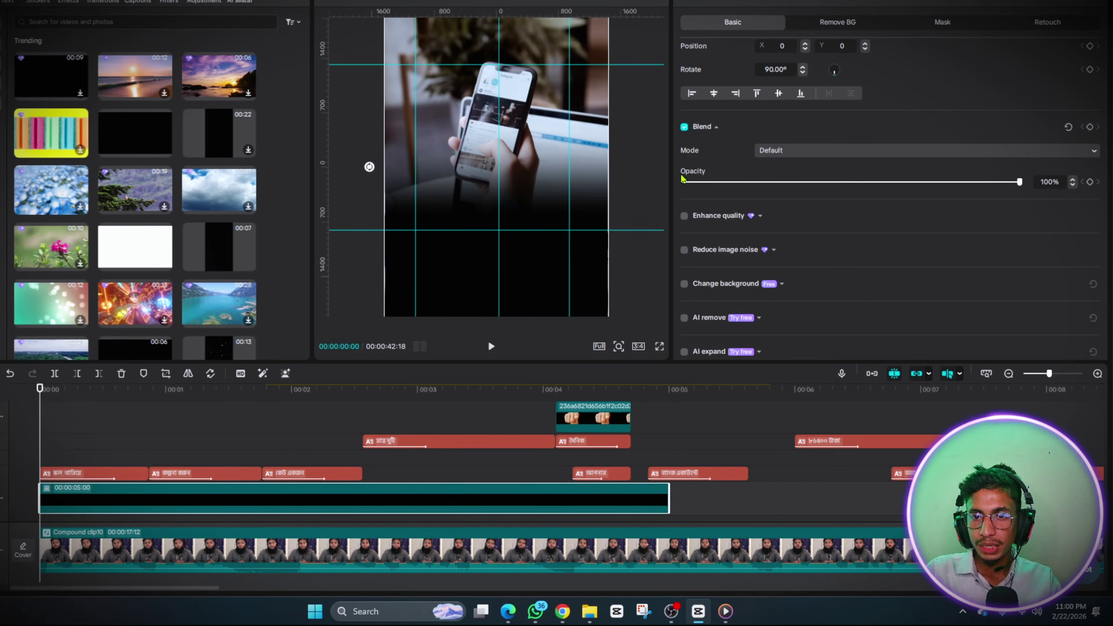
left_click(990, 183)
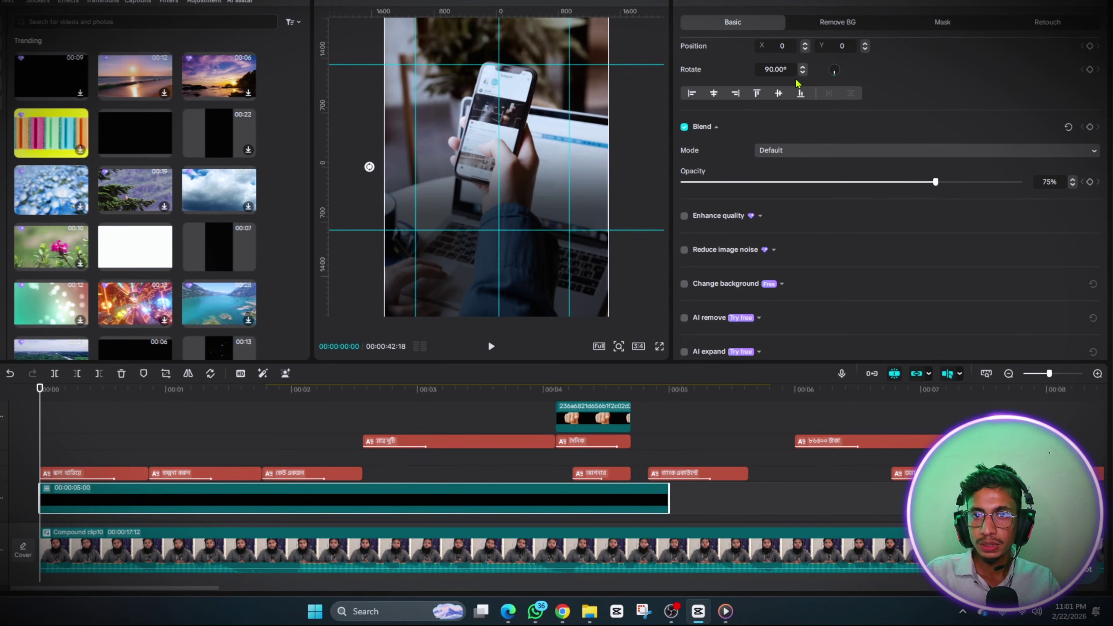
scroll(776, 105, "up", 2)
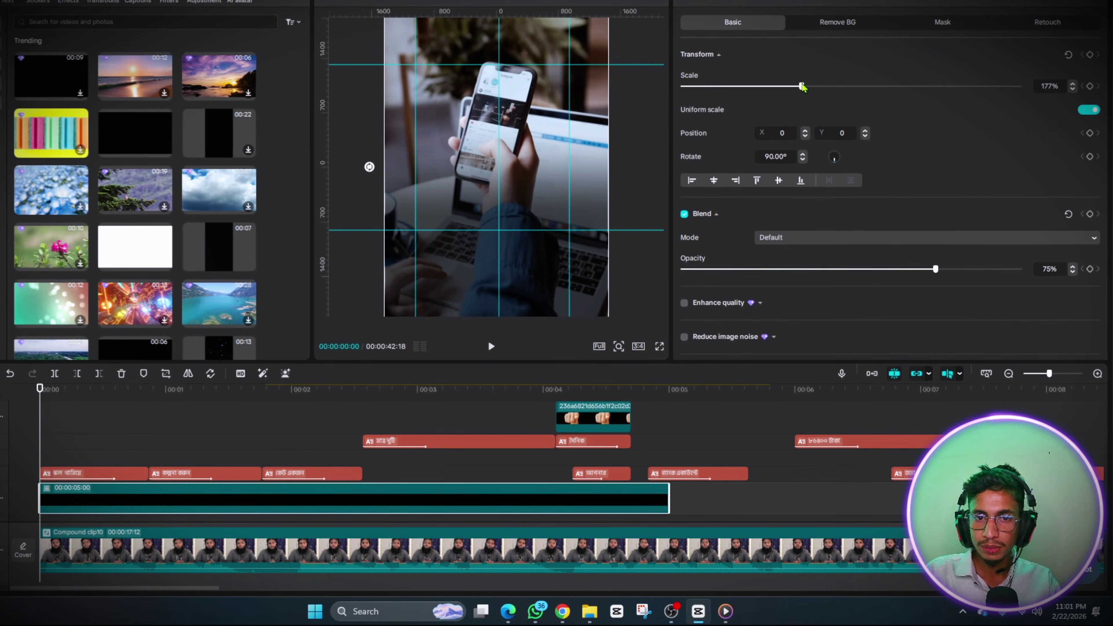
left_click_drag(803, 86, 809, 90)
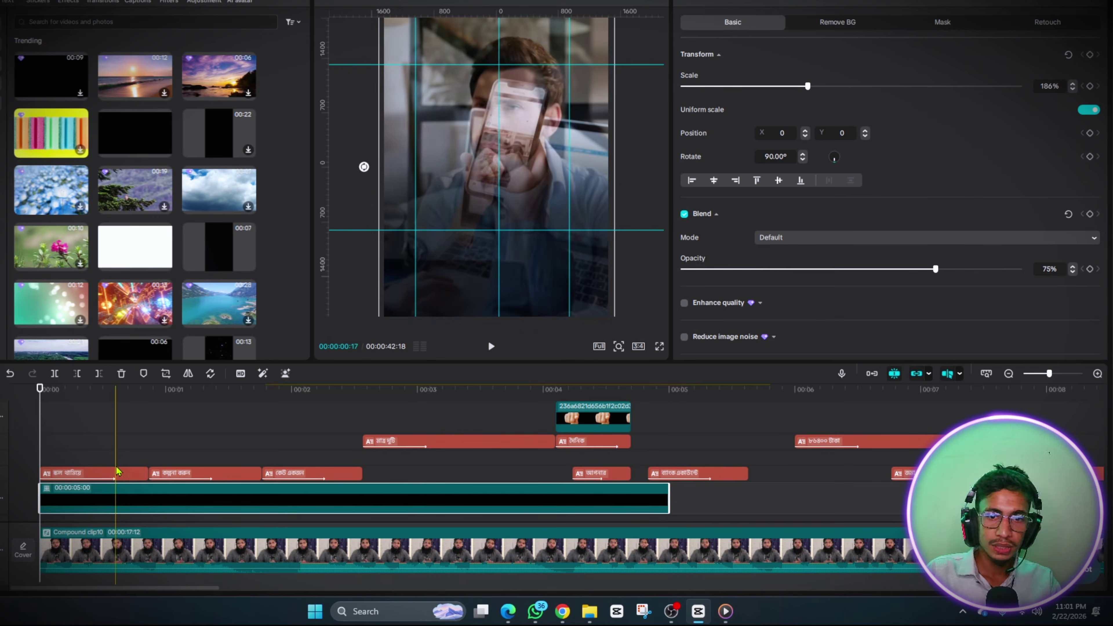
Check the darkened opening section in playback and set the black overlay clip's opacity to 63%
left_click(119, 421)
left_click(33, 455)
key("space")
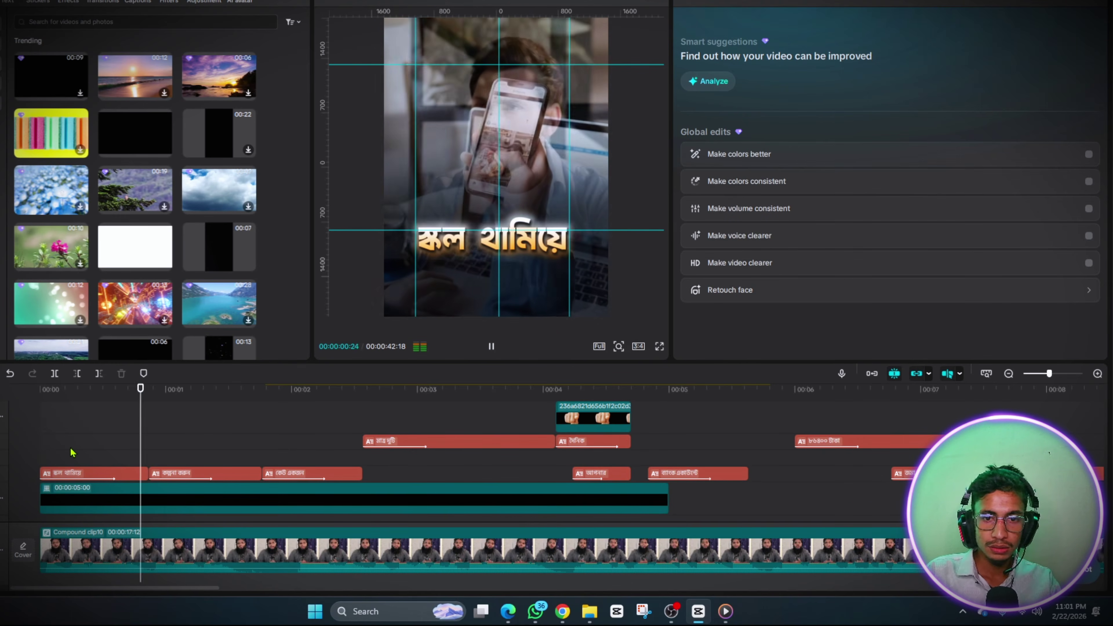
key("space")
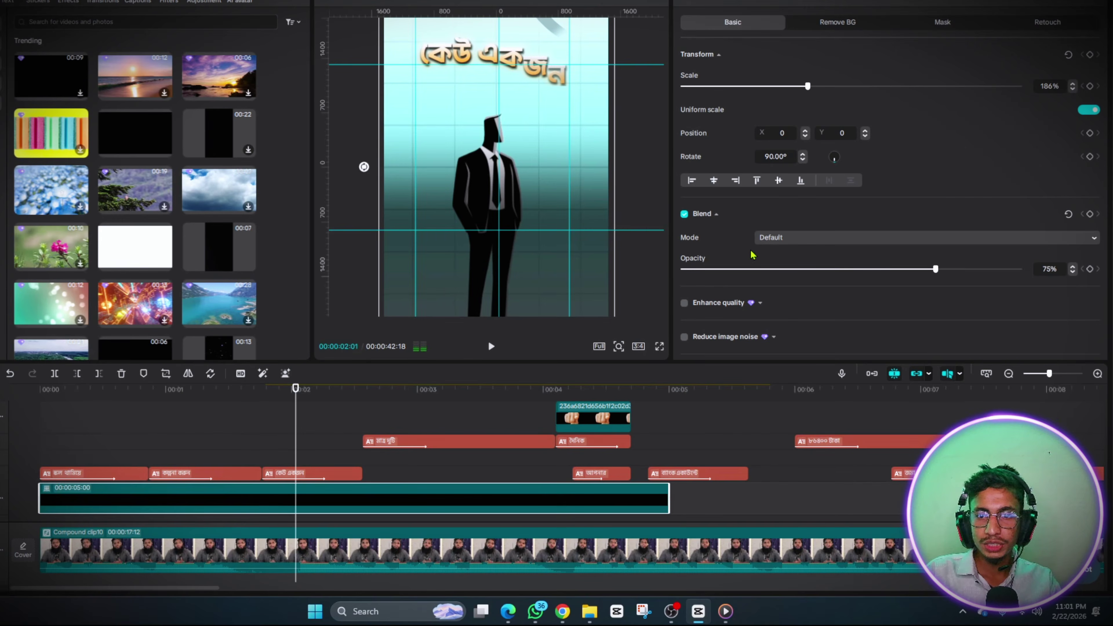
left_click(131, 452)
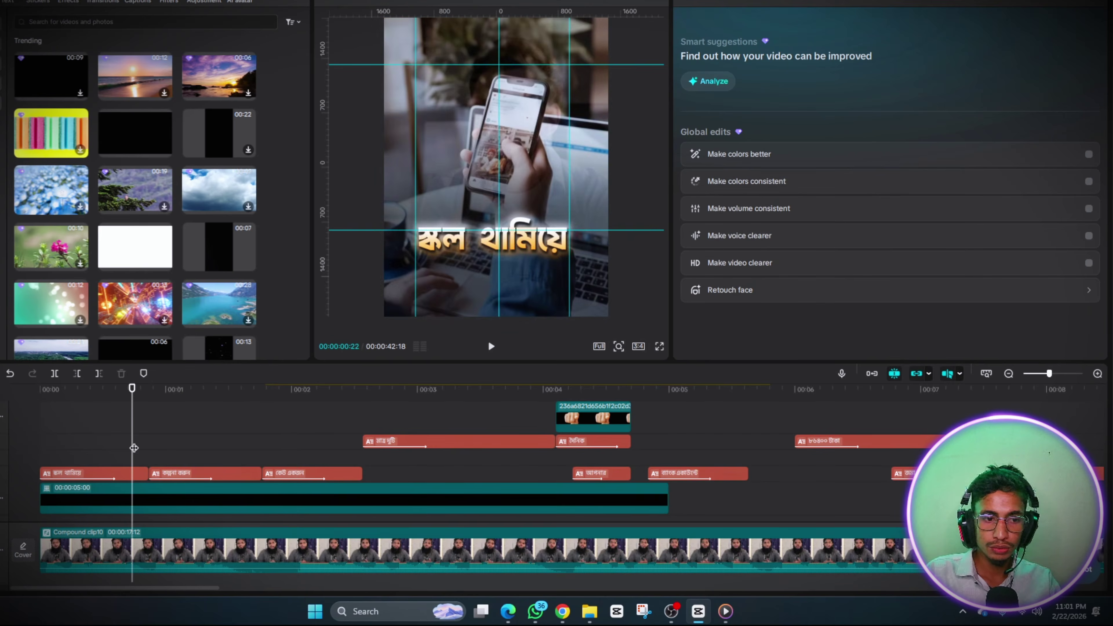
left_click(11, 459)
left_click(115, 456)
left_click(118, 498)
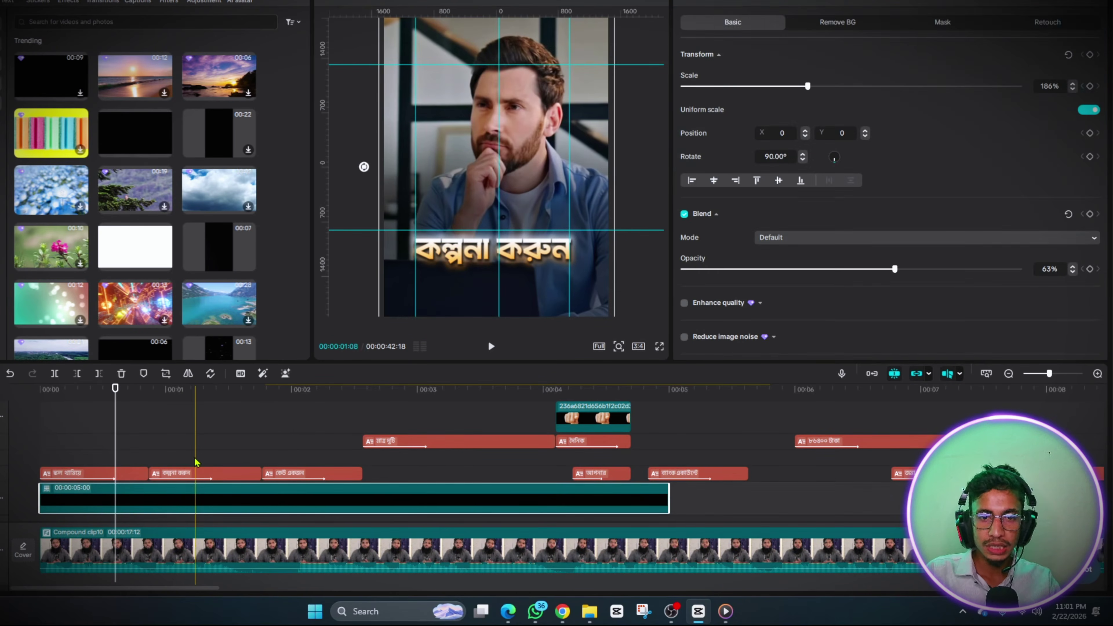
Lower the black overlay clip in the frame to position Y -615 and play the opening section to check it
left_click_drag(120, 433, 223, 434)
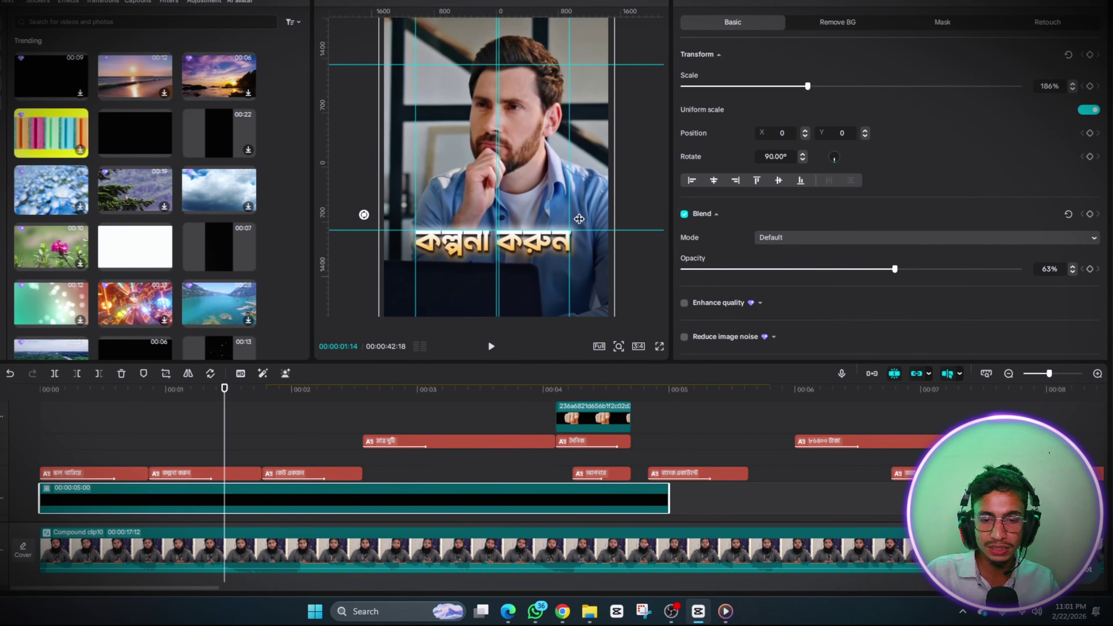
left_click(183, 451)
key("Home")
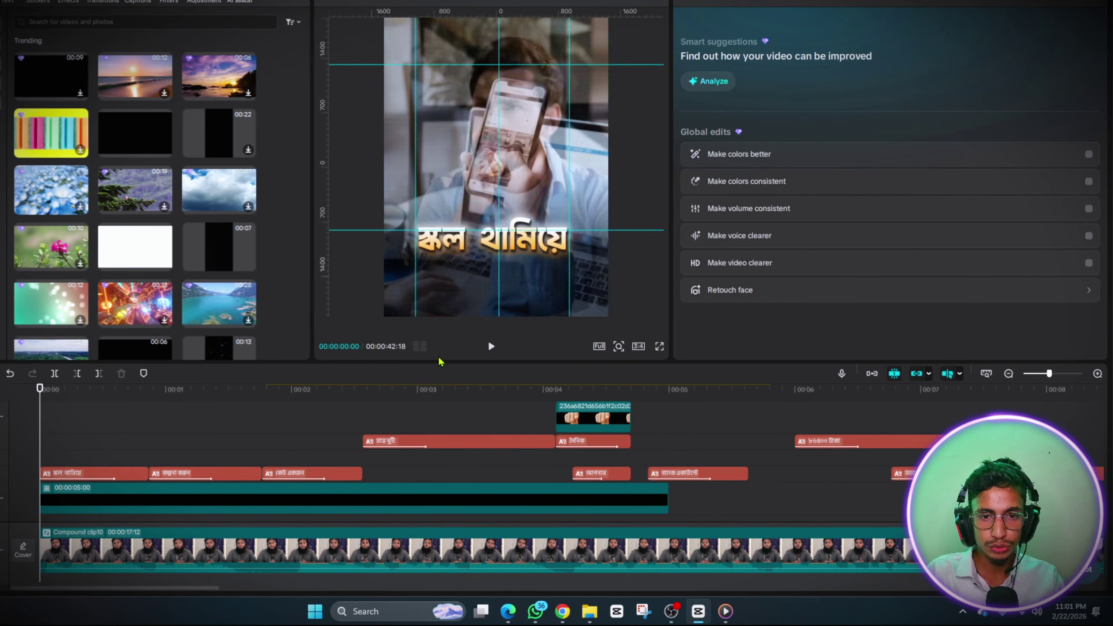
left_click(491, 346)
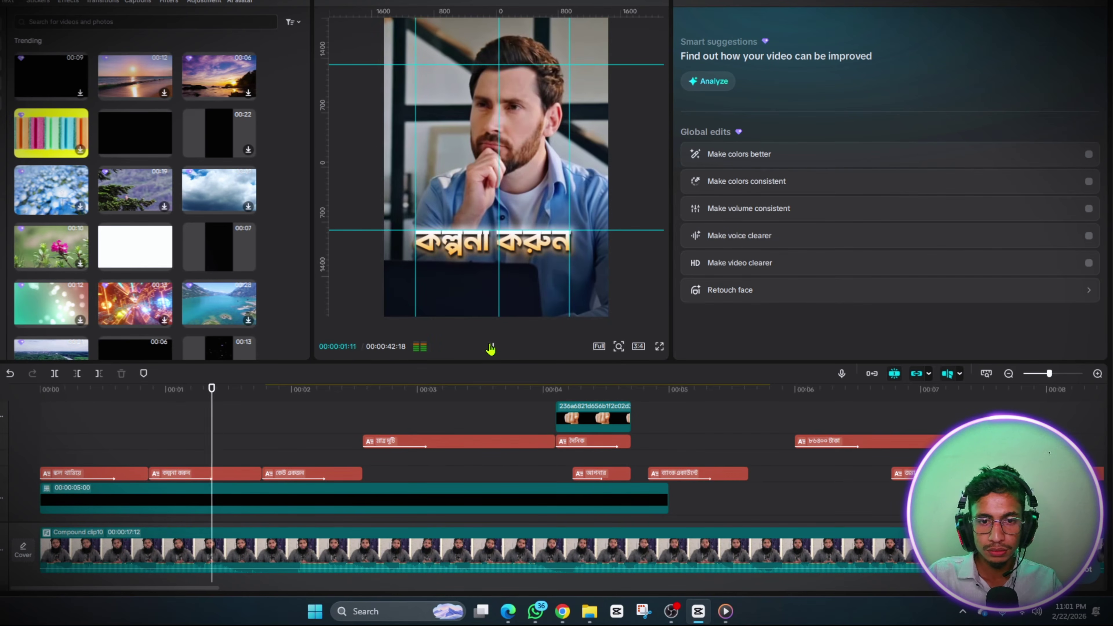
left_click(491, 346)
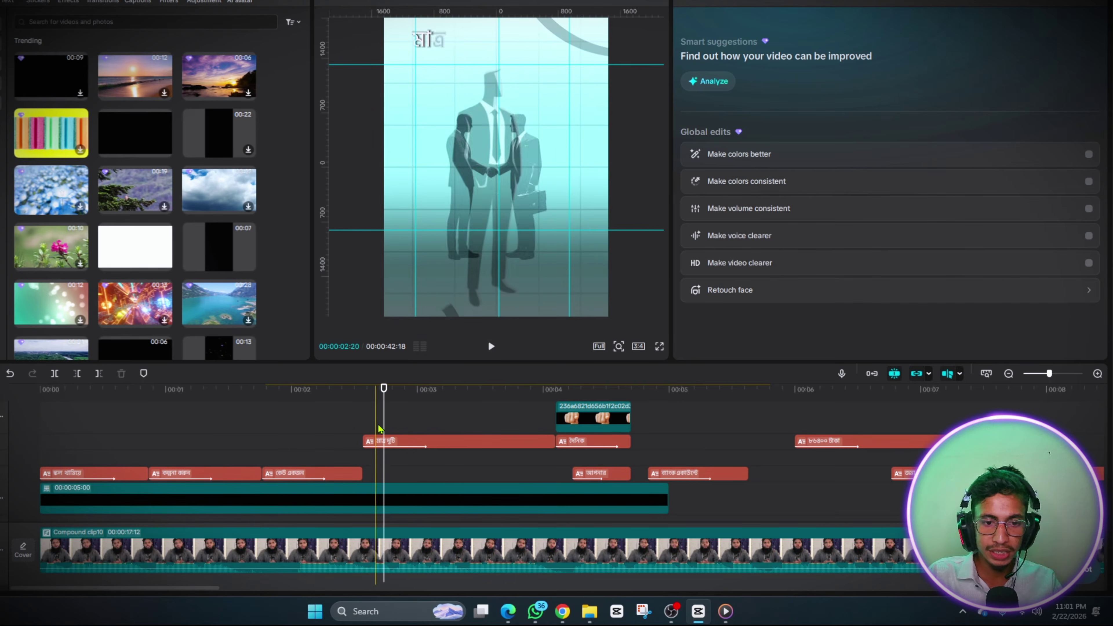
Trim the black overlay's end to 00:00:01:23, where the third caption starts, and play the section that follows
left_click(262, 450)
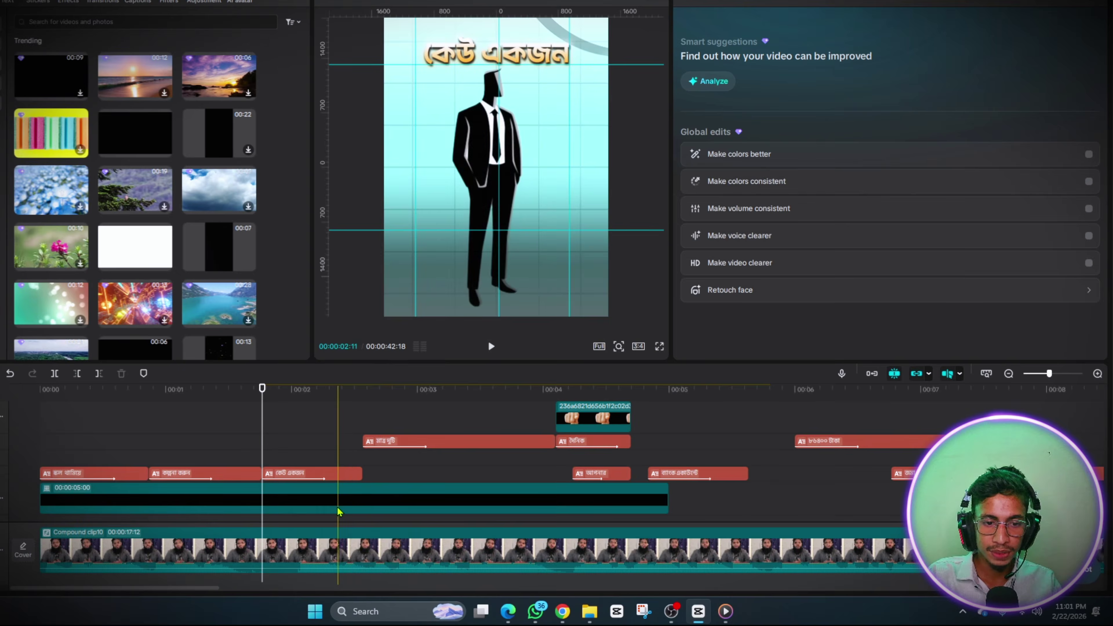
left_click(526, 499)
left_click_drag(667, 511, 262, 514)
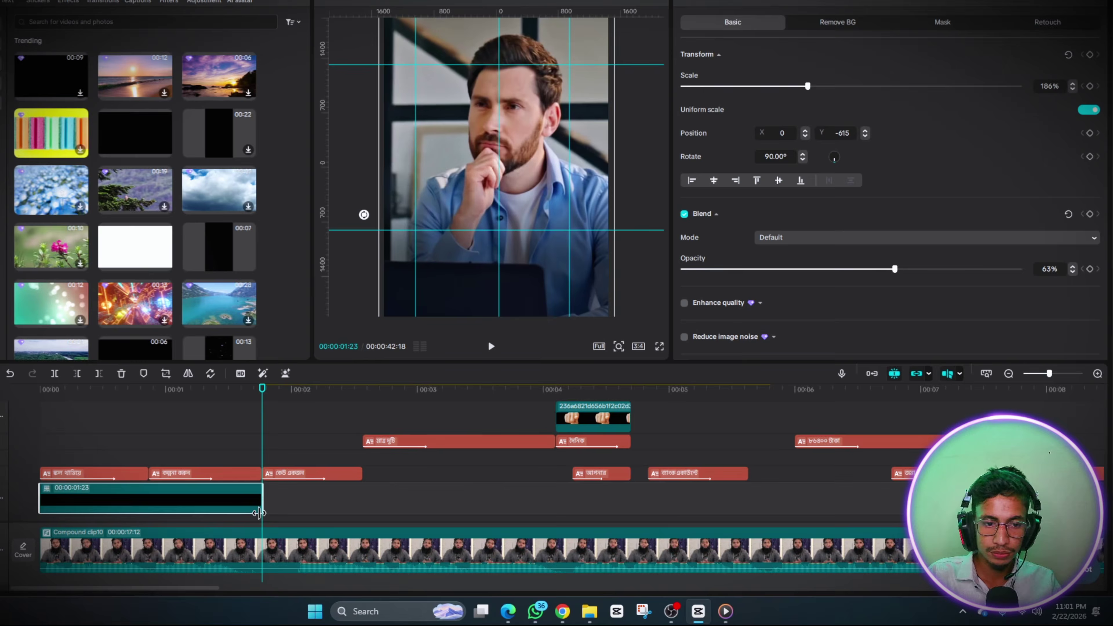
left_click(261, 453)
key("space")
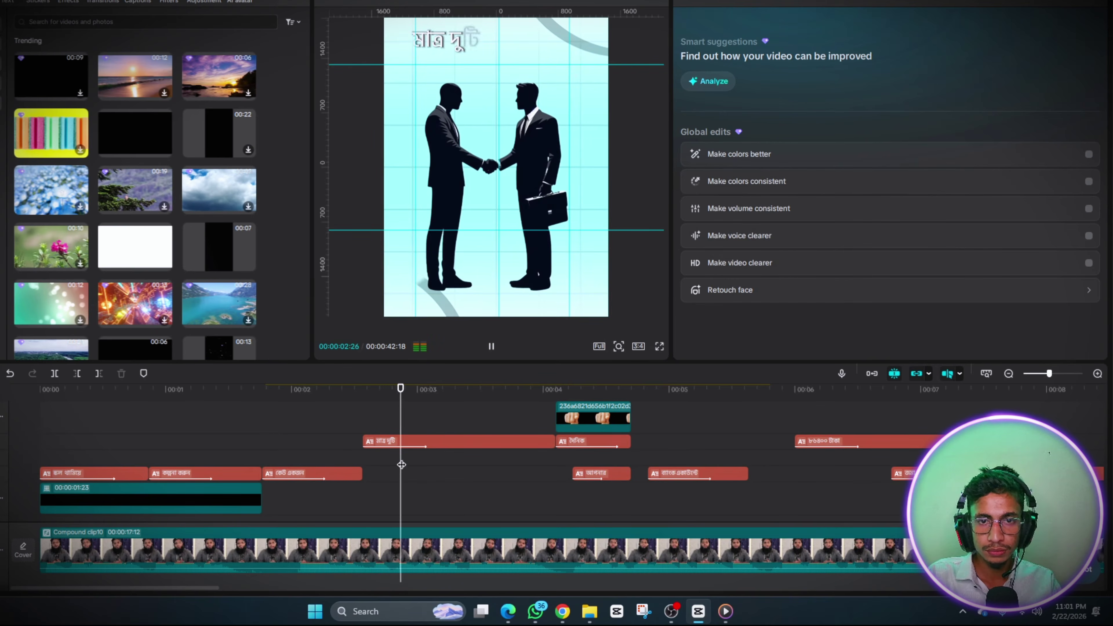
left_click(285, 457)
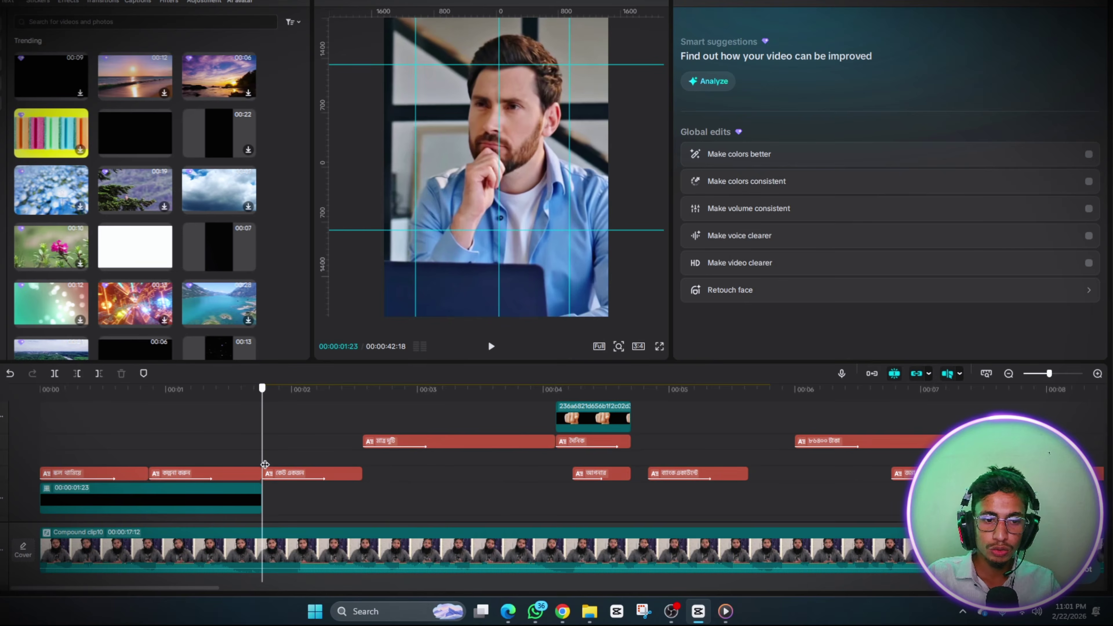
Duplicate the trimmed black overlay directly after the original and preview it under the third caption
left_click(86, 502)
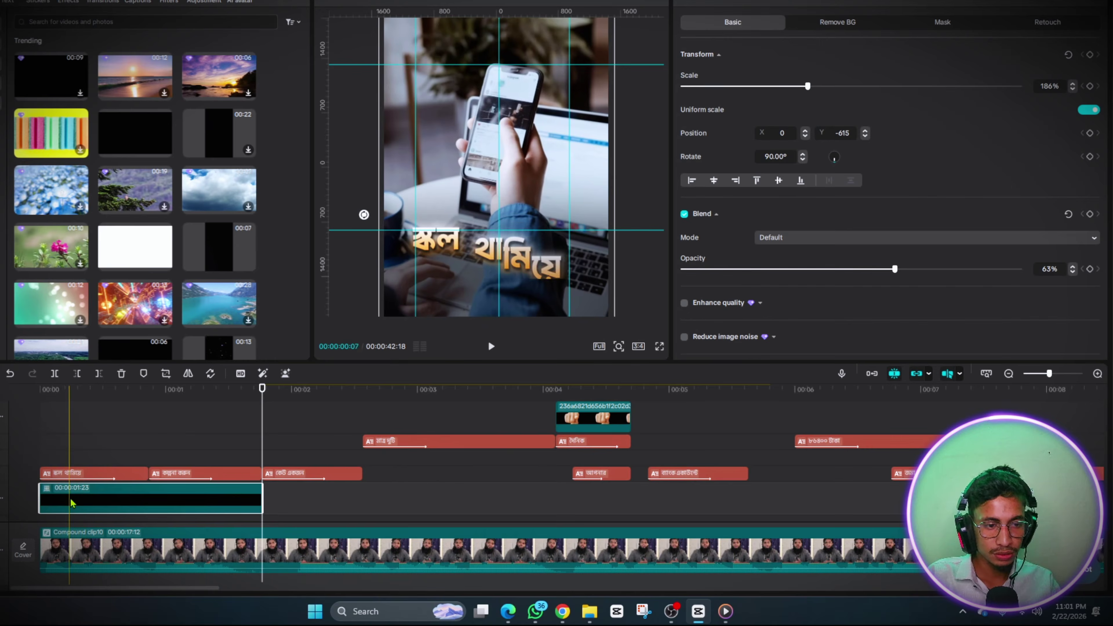
left_click_drag(71, 499, 288, 500)
left_click(268, 463)
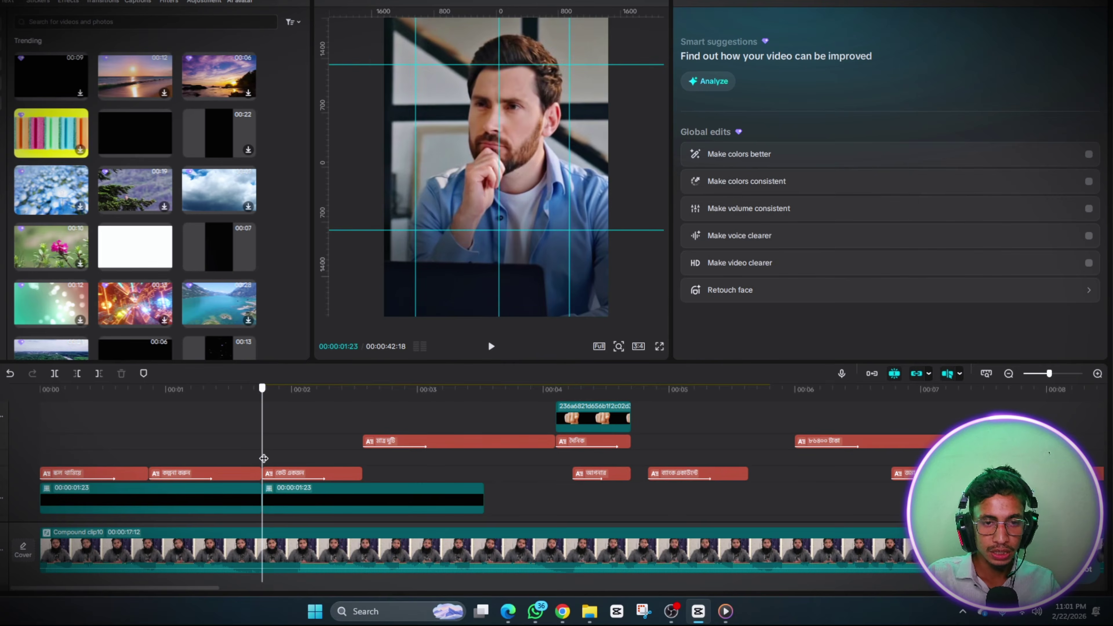
left_click_drag(263, 459, 342, 461)
left_click(380, 508)
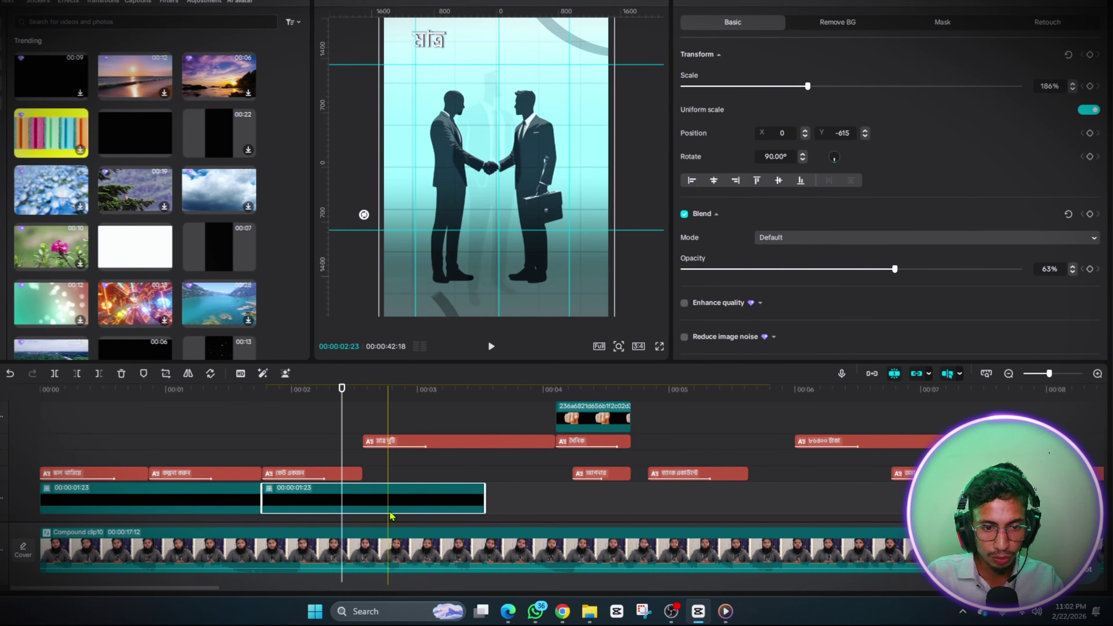
Try to make the second overlay a compound clip rotated 180°, at Y 540 and 105% scale, and play it back
left_click(363, 508)
right_click(373, 497)
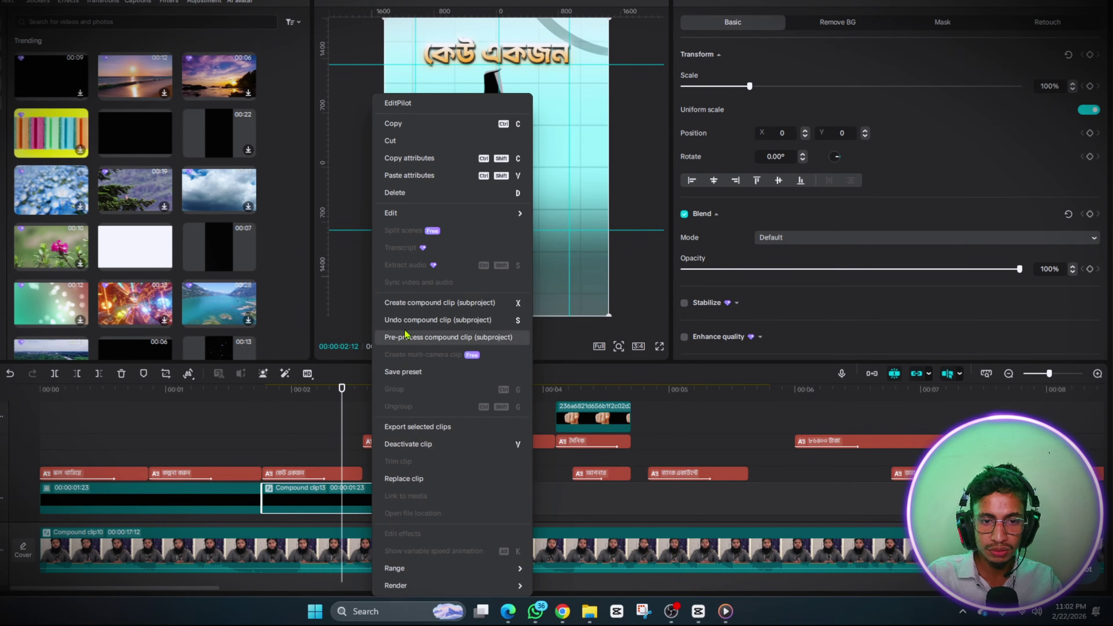
left_click(311, 438)
left_click_drag(436, 280, 454, 139)
left_click_drag(507, 180, 510, 4)
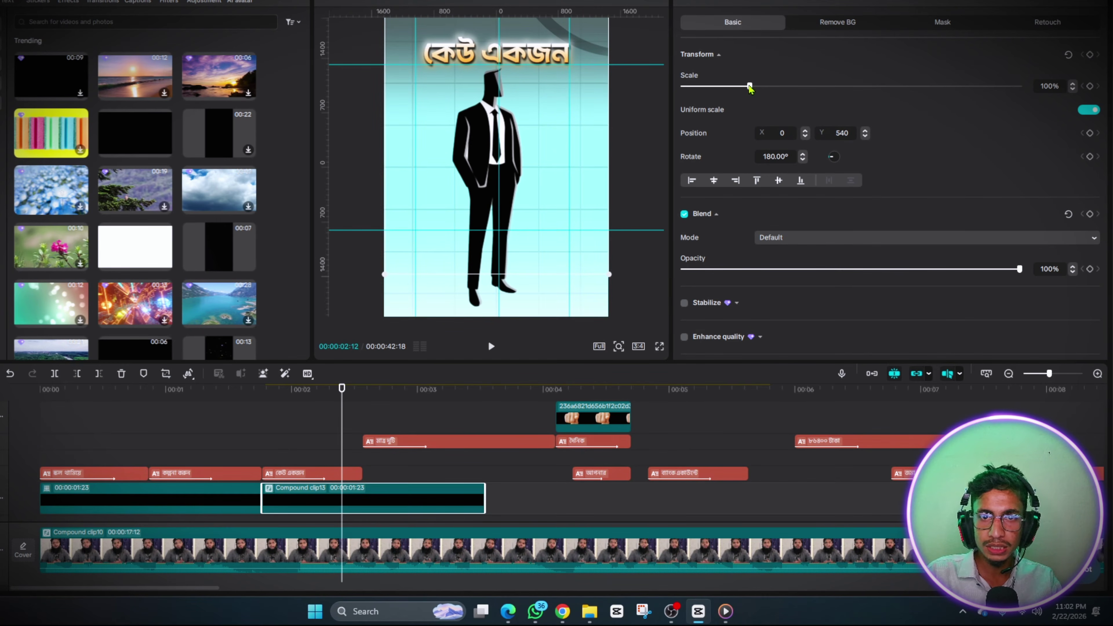
left_click_drag(750, 86, 753, 86)
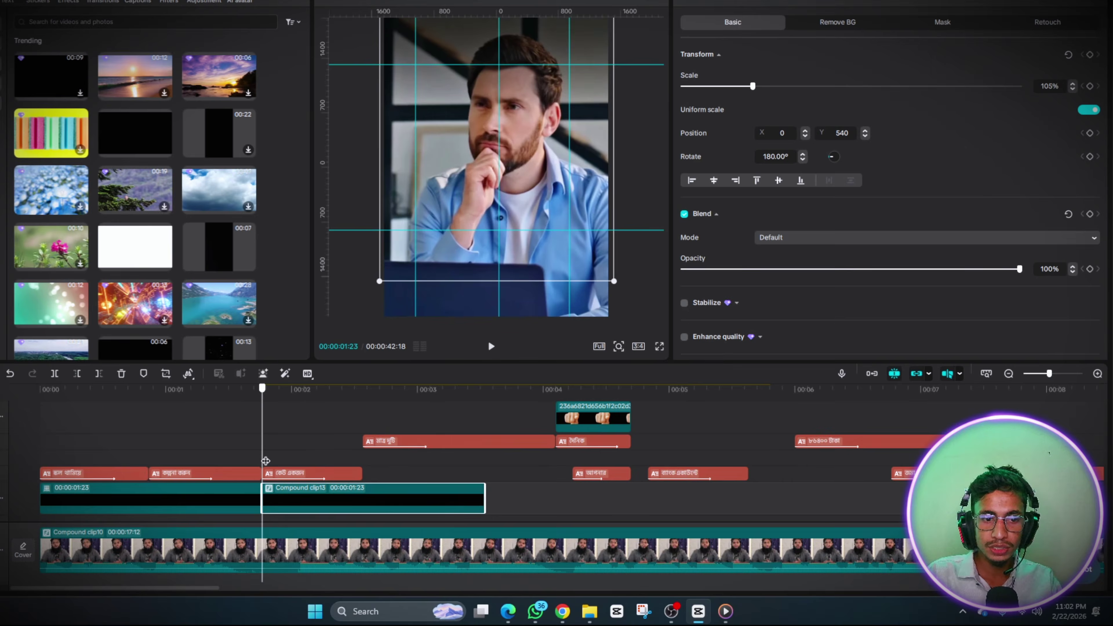
key("space")
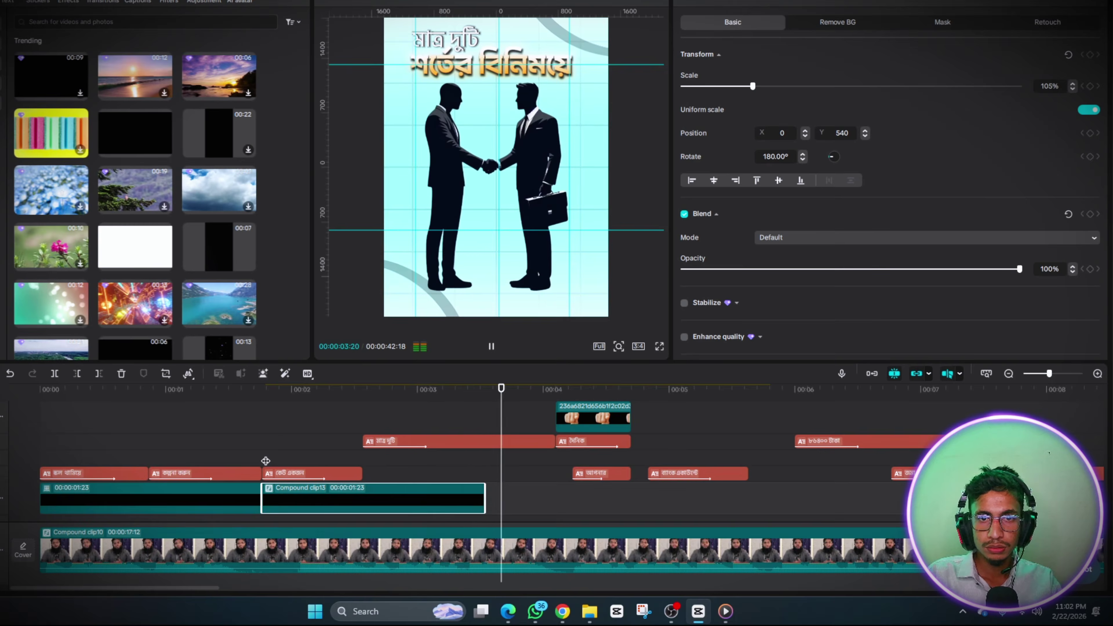
left_click(266, 461)
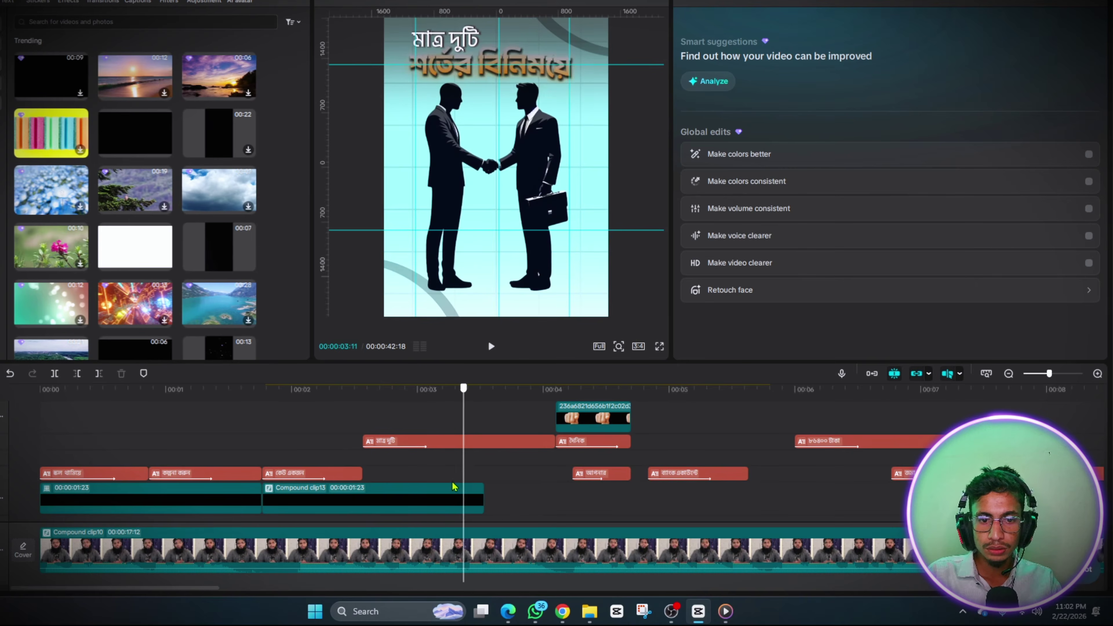
Extend the second black overlay's end to a duration of 00:00:02:09 and check the section it covers
left_click(482, 483)
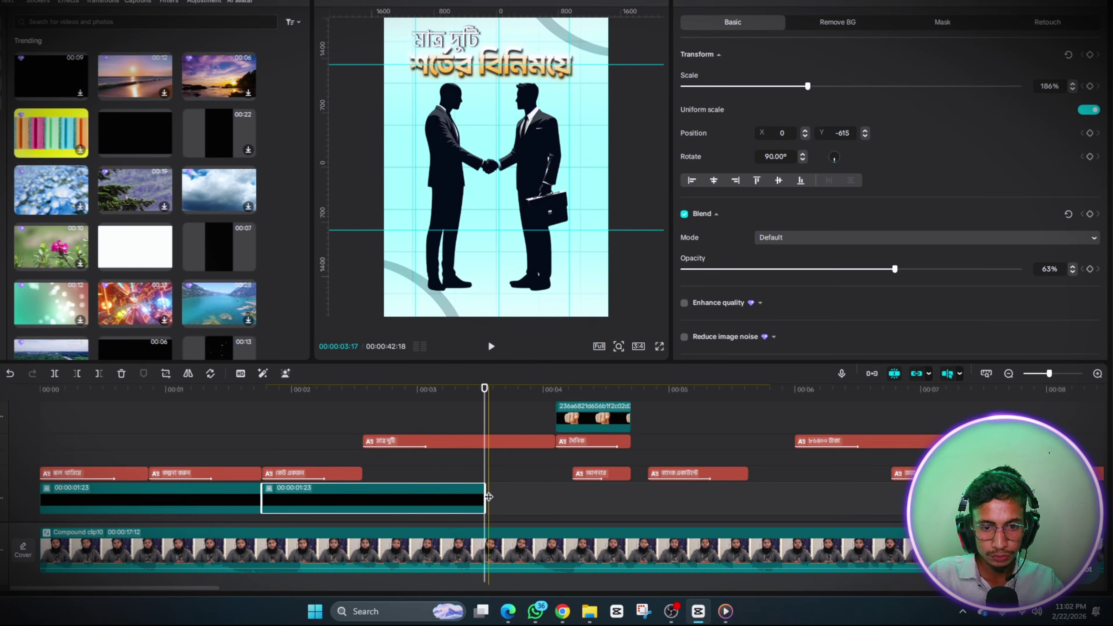
left_click_drag(485, 499, 549, 512)
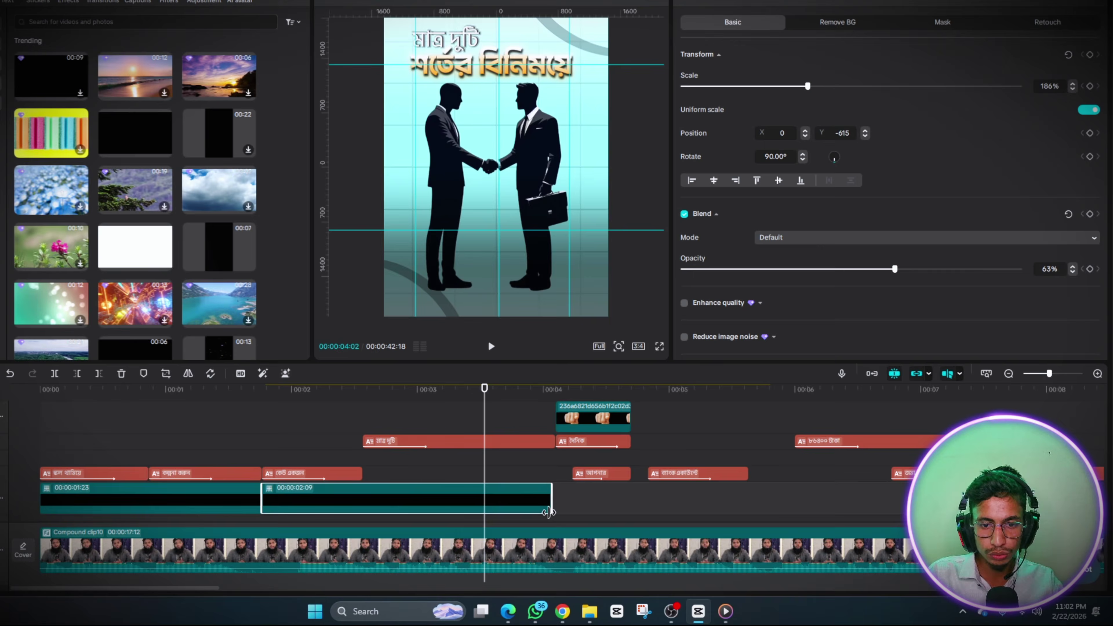
left_click(280, 459)
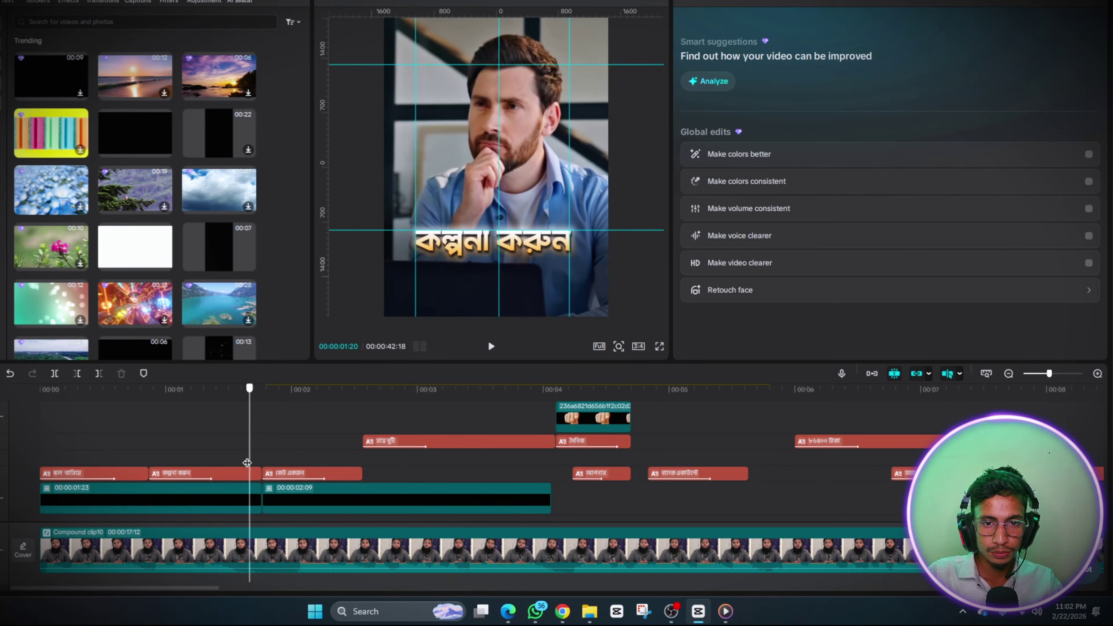
left_click(331, 459)
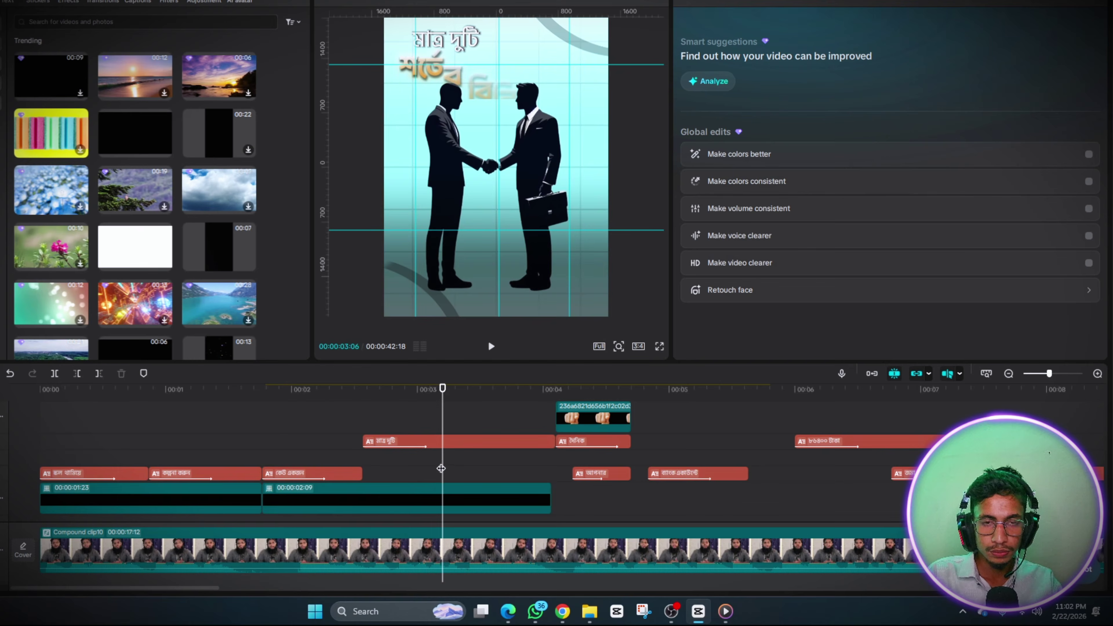
scroll(441, 468, "down", 1)
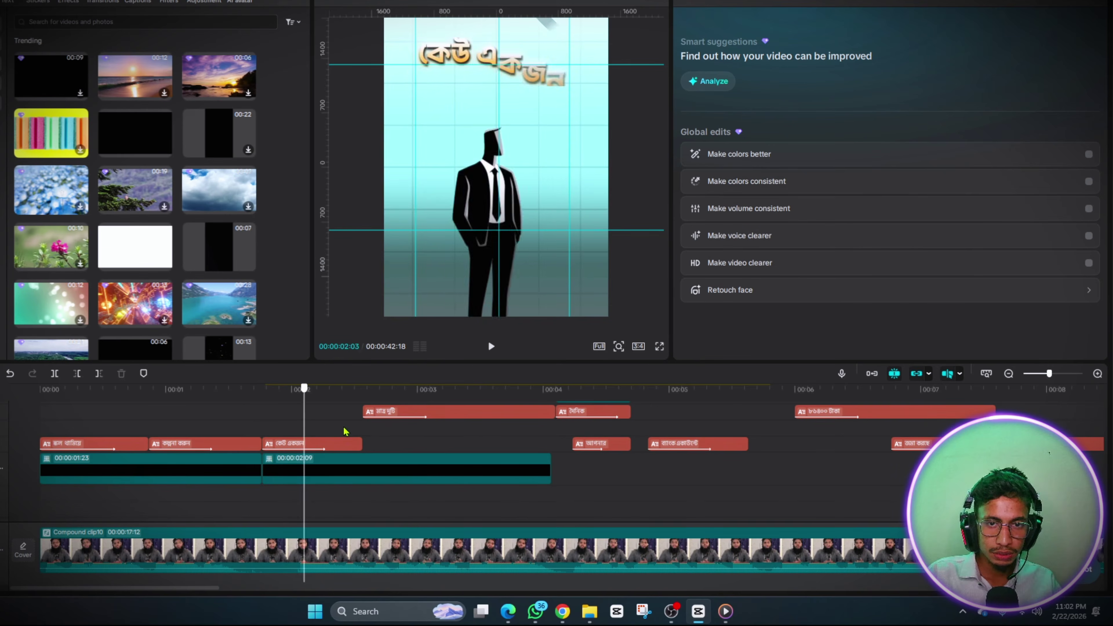
Make the second overlay a compound clip, rotate it 180°, position it at Y 944 and scale it to 107%
left_click(424, 467)
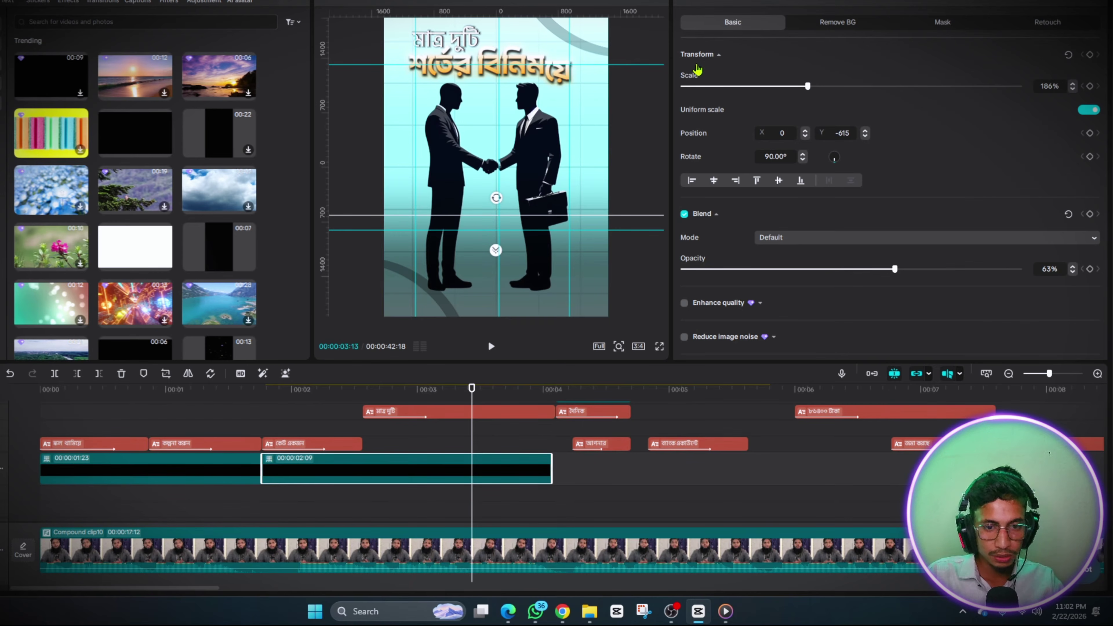
key("alt+g")
left_click_drag(511, 151, 621, 163)
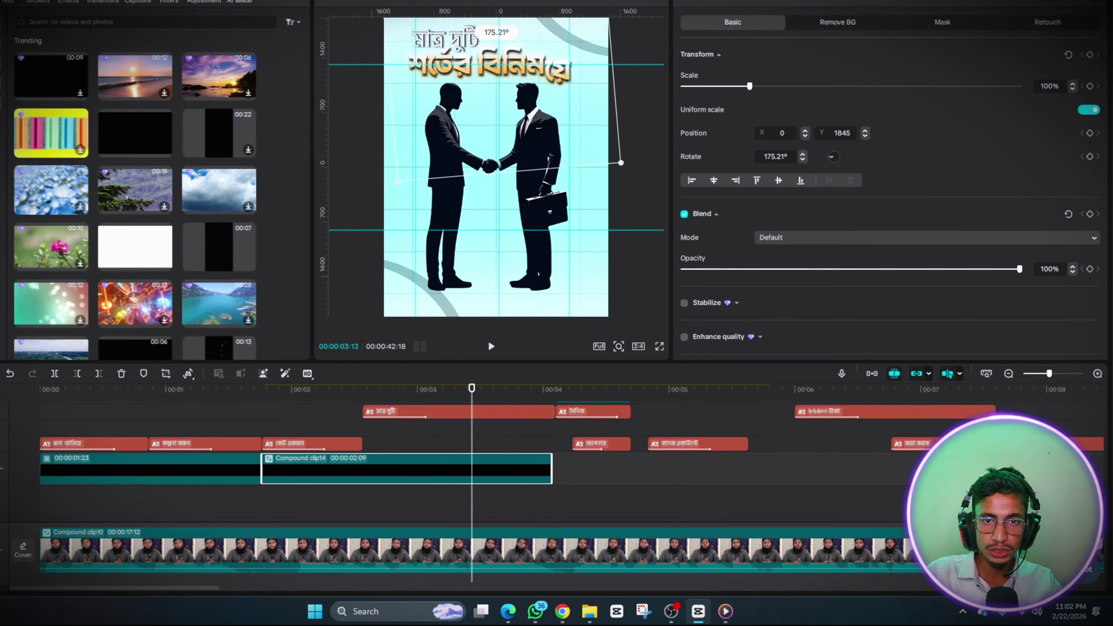
left_click_drag(523, 25, 523, 97)
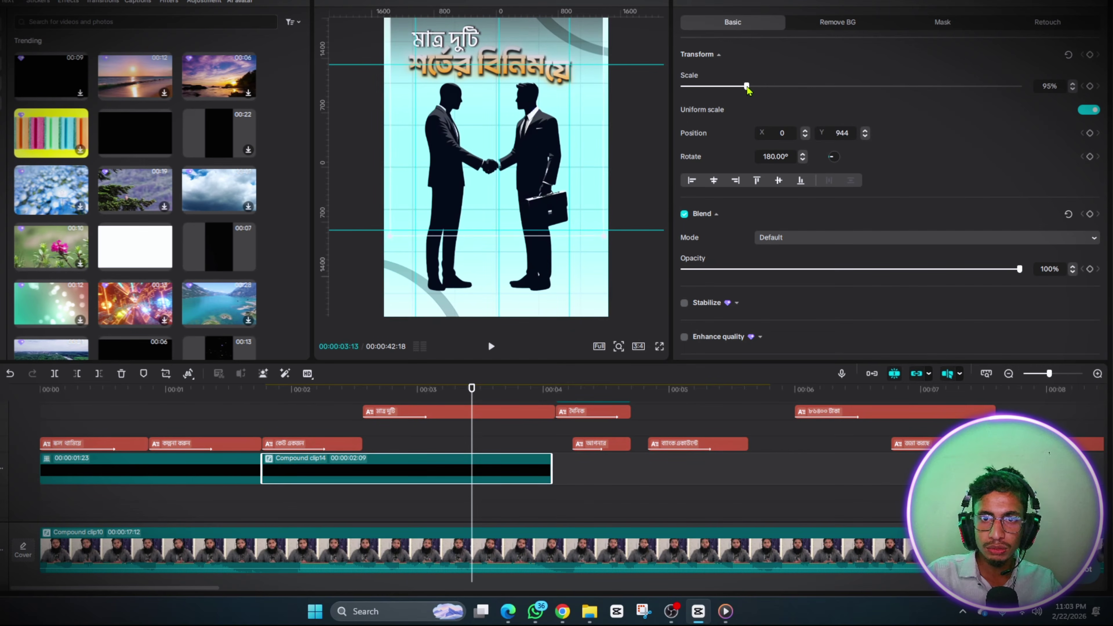
left_click_drag(748, 88, 755, 87)
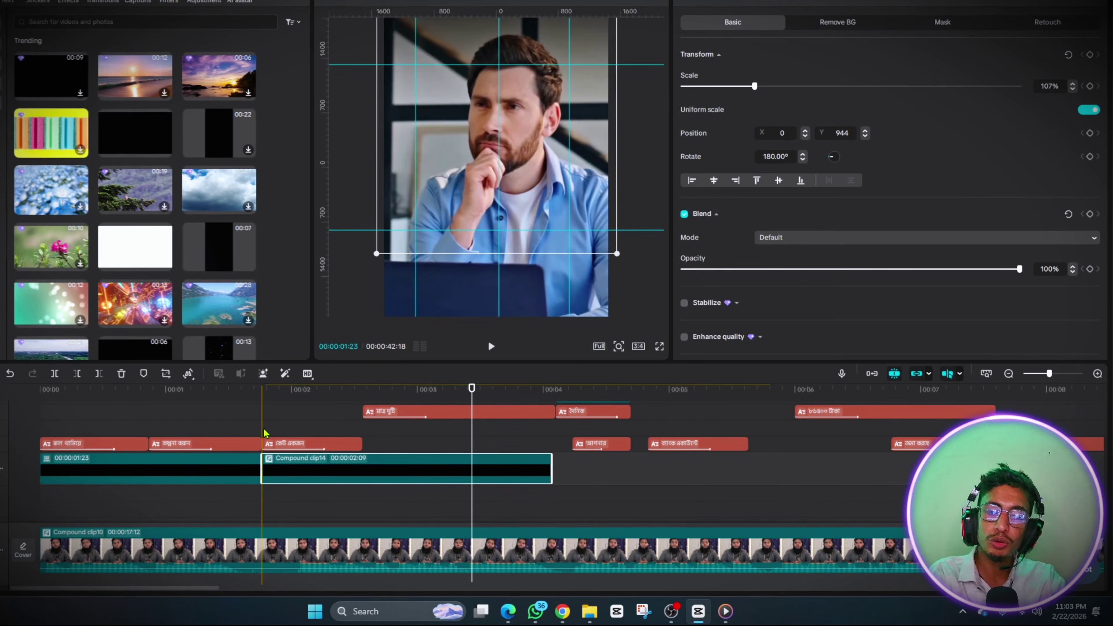
left_click(259, 432)
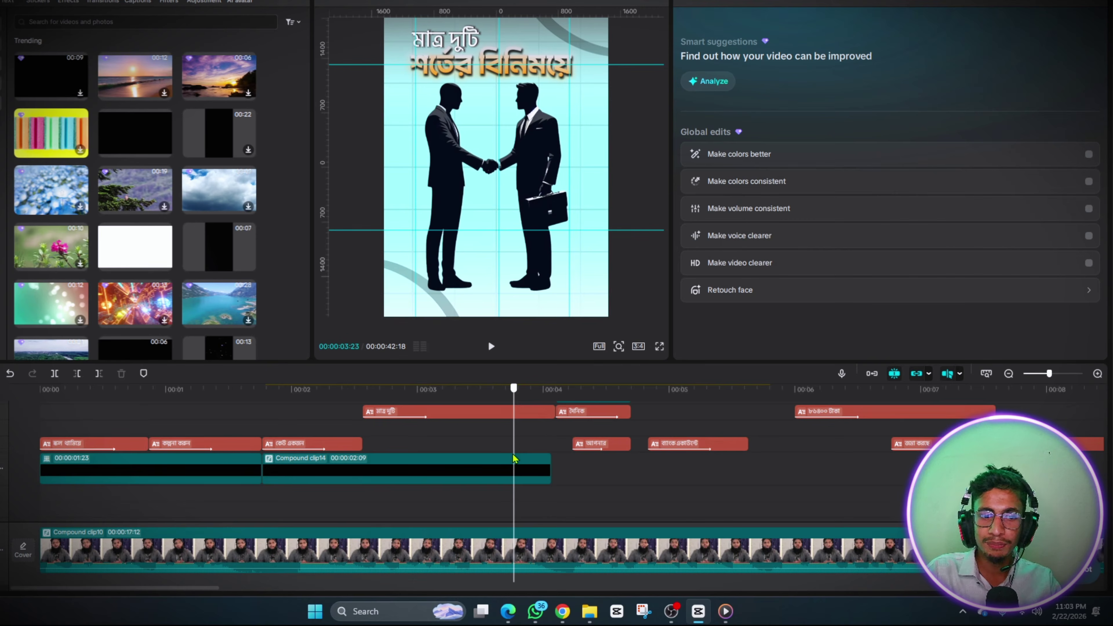
Move the rotated compound overlay to a lower track, beneath the "শর্তের বিনিময়ে" caption and above the My presets10 clip
scroll(514, 458, "up", 3)
scroll(506, 463, "down", 5)
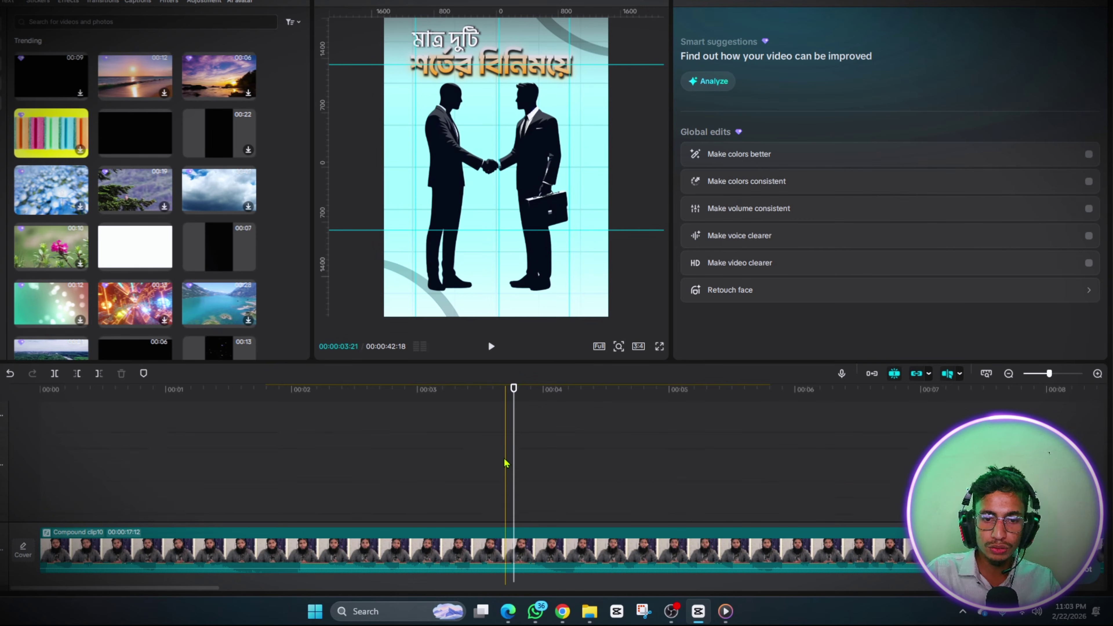
scroll(515, 453, "up", 4)
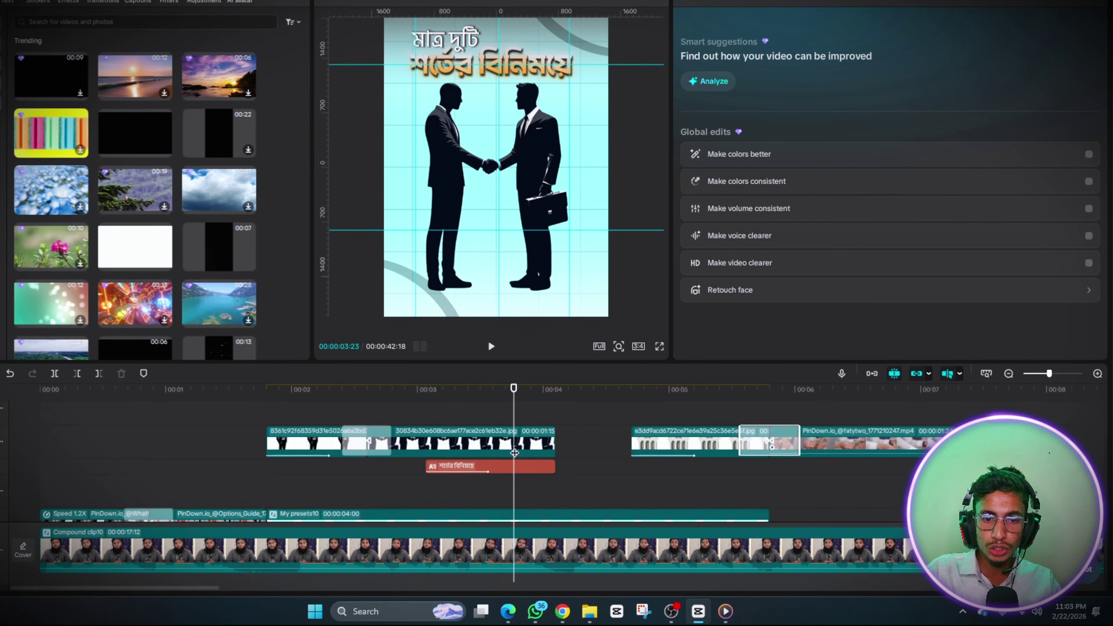
scroll(493, 475, "up", 4)
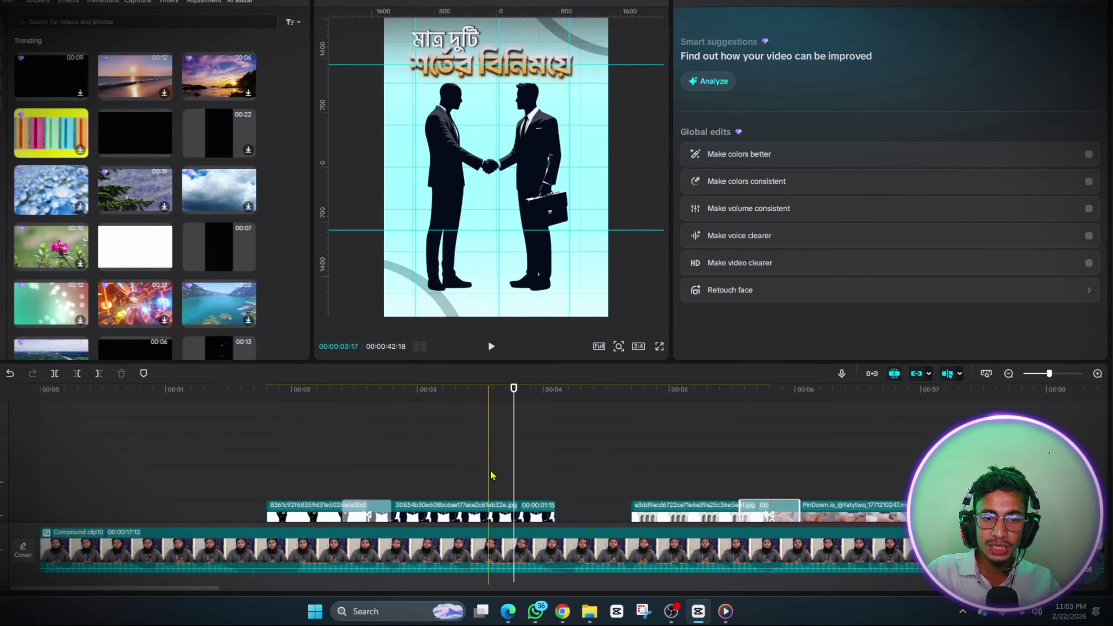
scroll(492, 475, "up", 4)
left_click(455, 500)
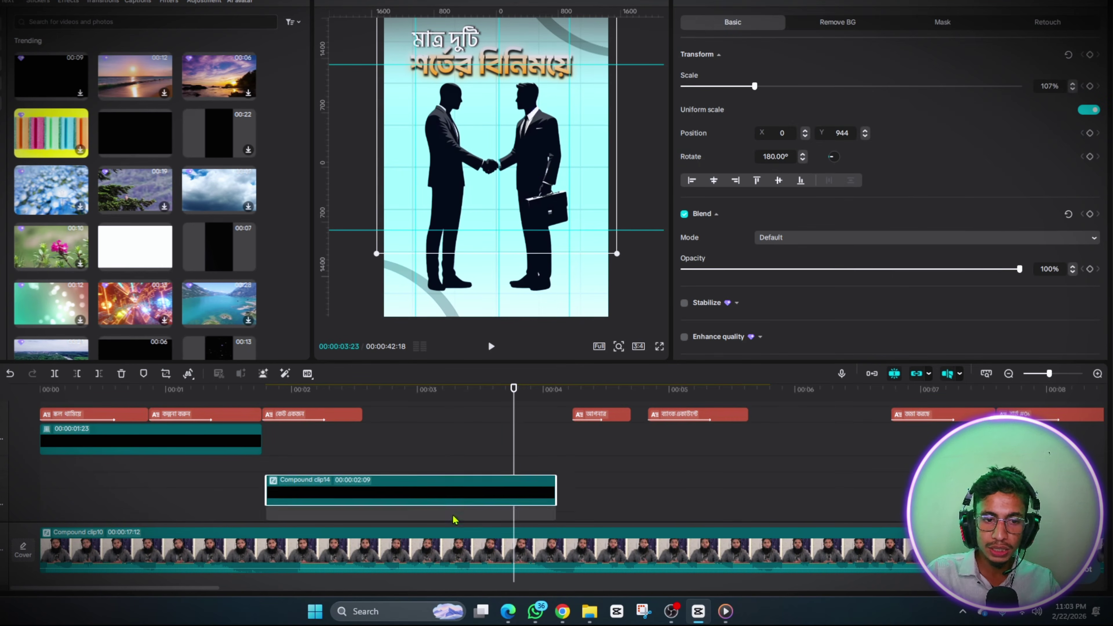
scroll(458, 500, "down", 2)
scroll(459, 504, "up", 1)
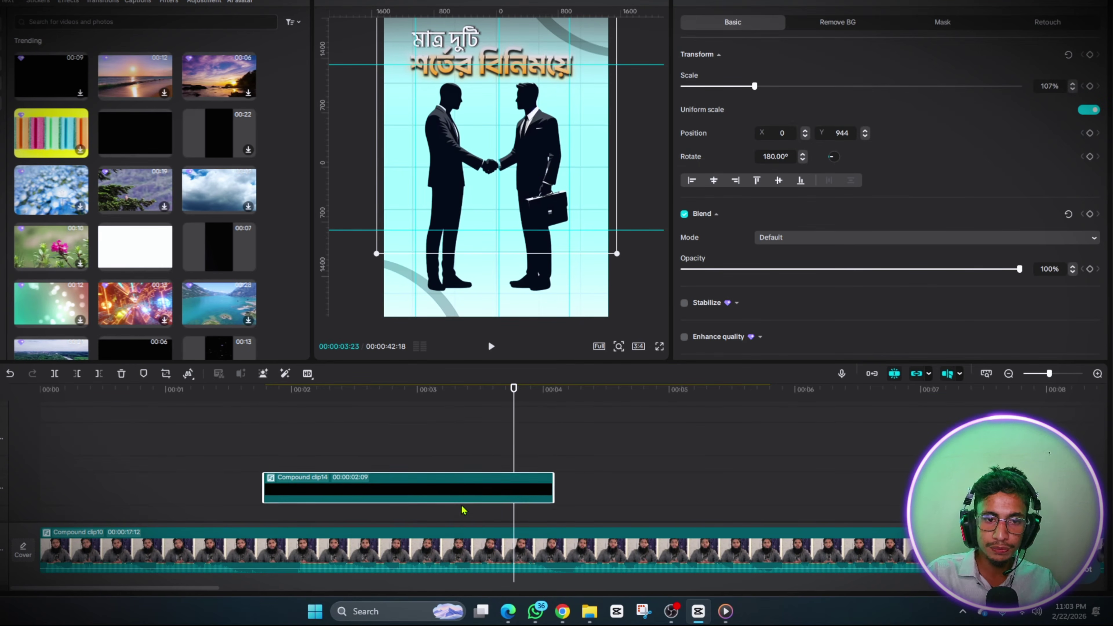
scroll(463, 478, "down", 3)
scroll(452, 445, "up", 3)
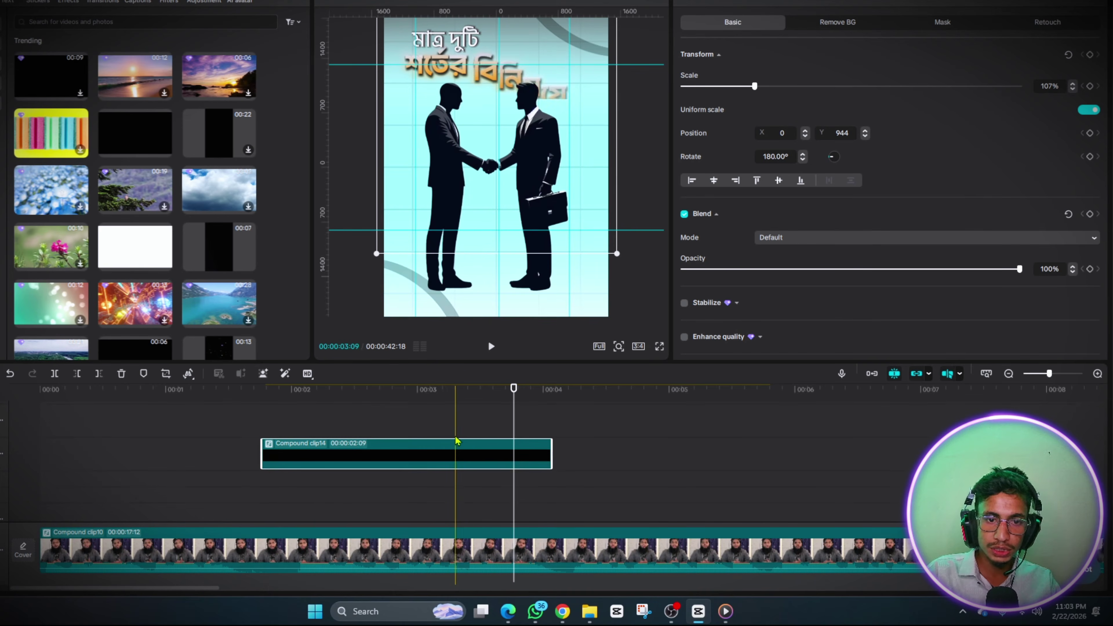
scroll(527, 461, "down", 2)
left_click_drag(472, 431, 468, 510)
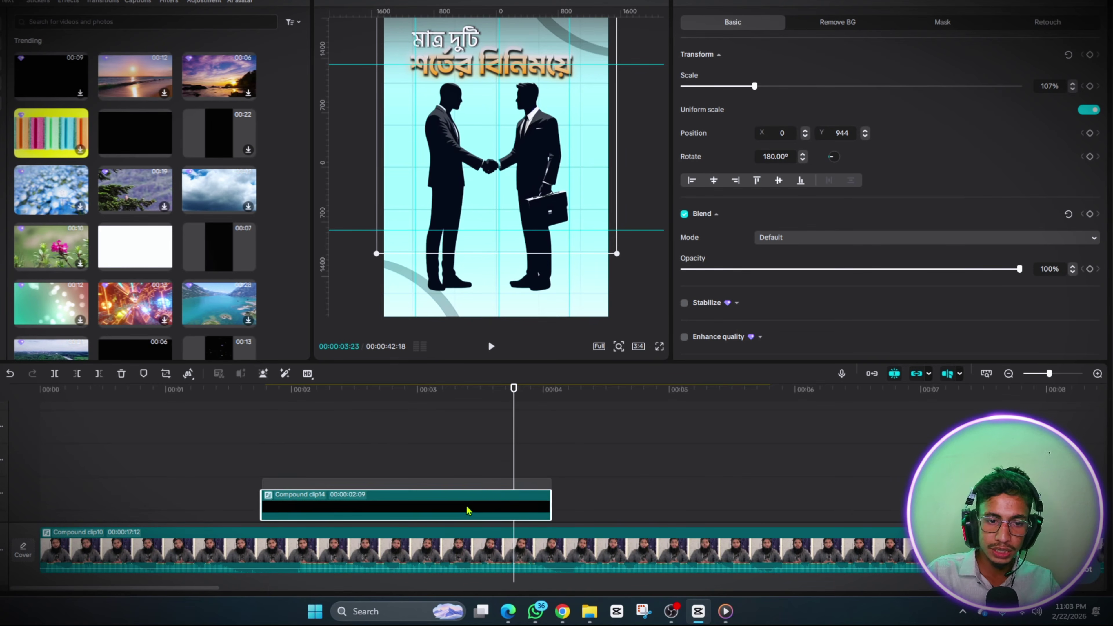
scroll(480, 448, "up", 3)
scroll(458, 450, "down", 3)
scroll(455, 482, "up", 1)
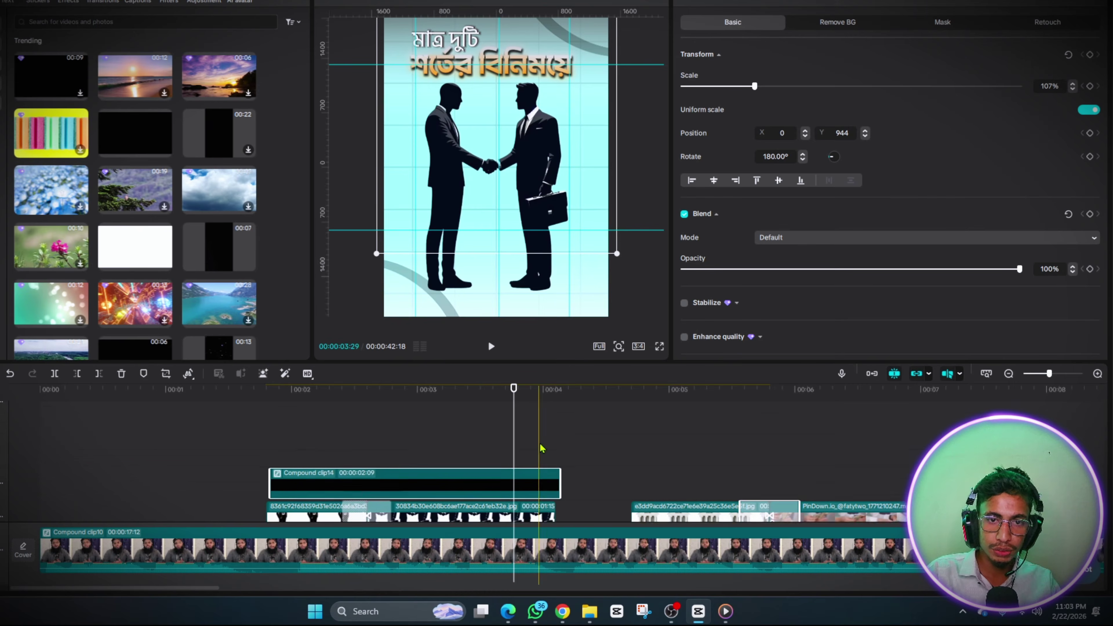
scroll(537, 460, "down", 3)
left_click_drag(465, 419, 465, 502)
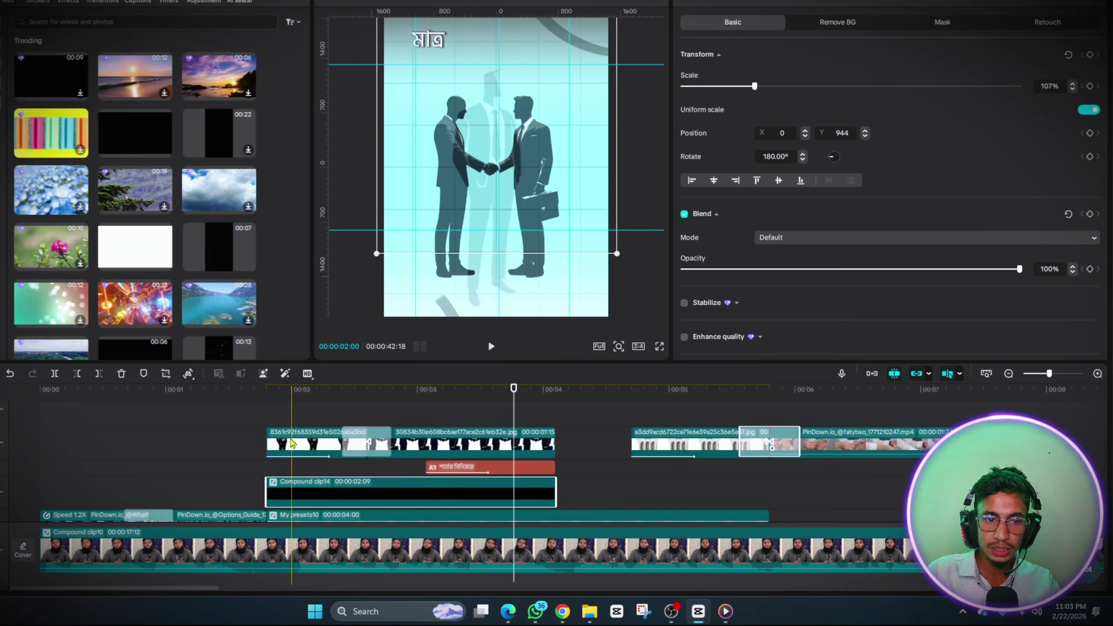
Play back the section under the rotated overlay and scan the following bank and money clips for captions needing a gradient
left_click(268, 417)
key("space")
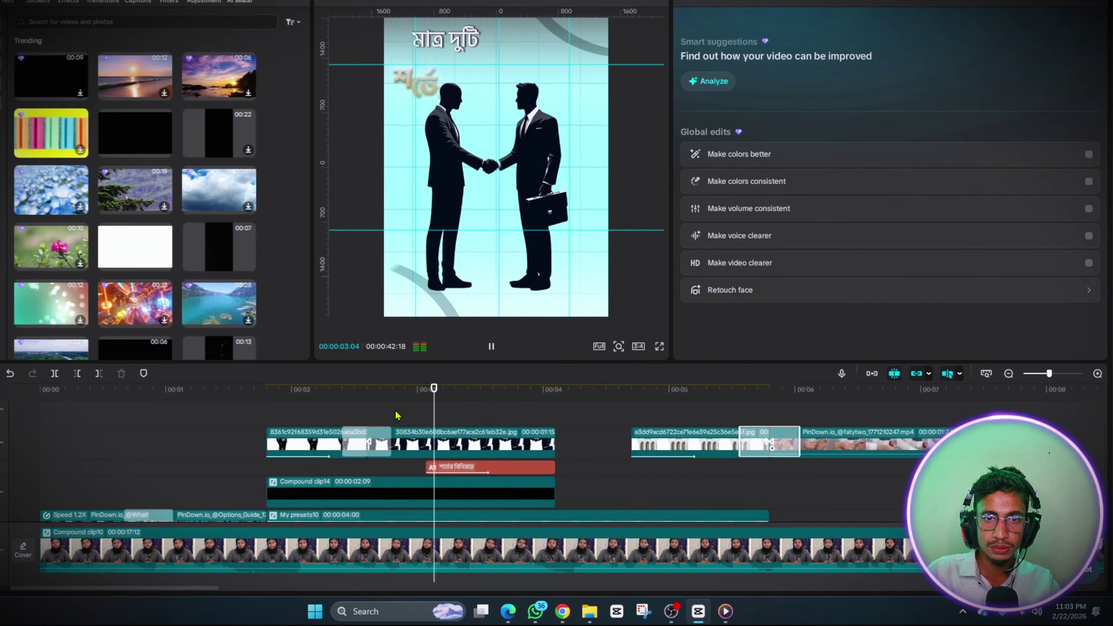
left_click(438, 418)
left_click(489, 420)
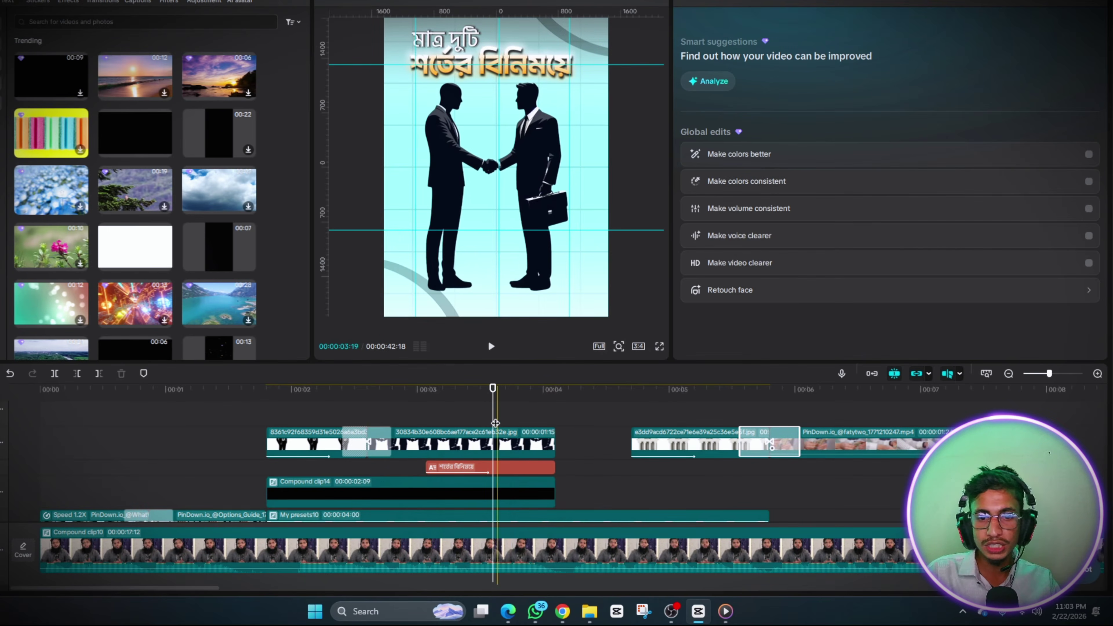
scroll(494, 417, "right", 3)
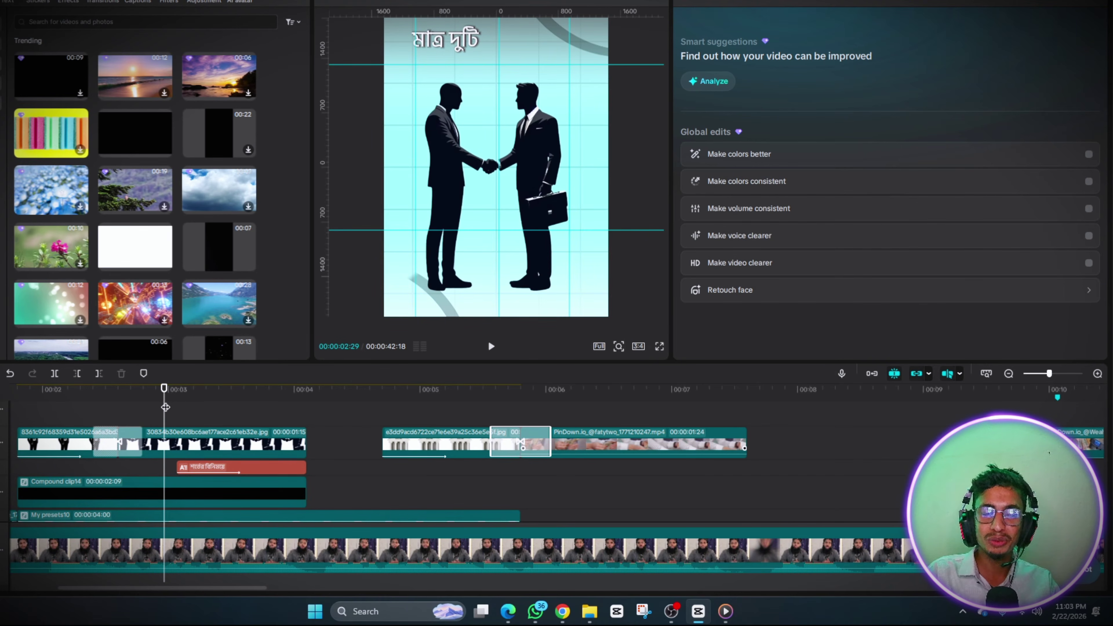
key("space")
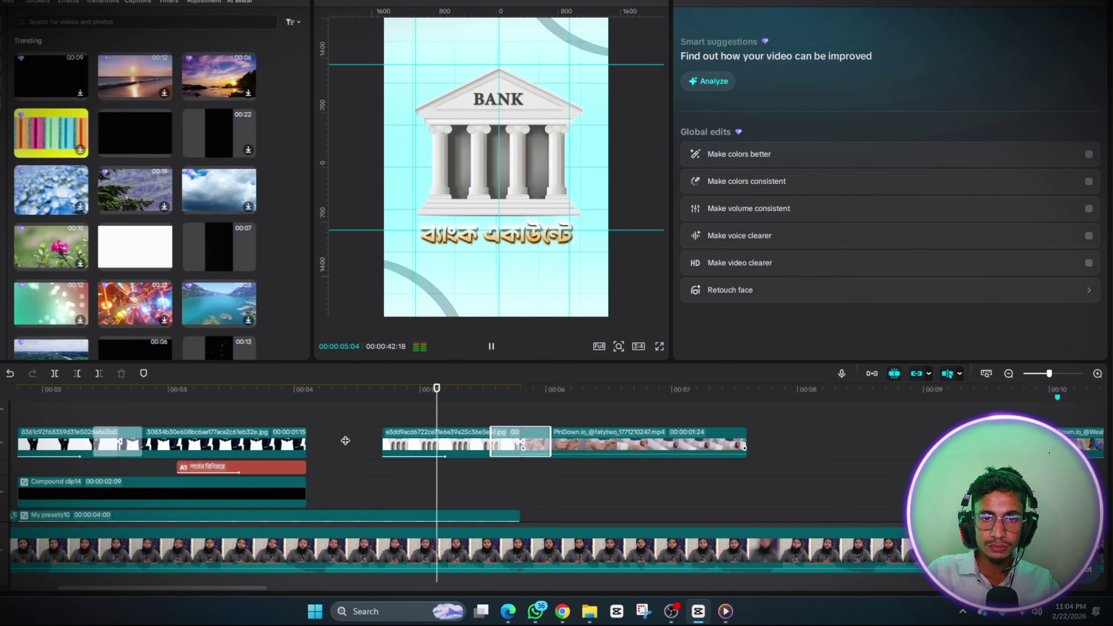
left_click(395, 473)
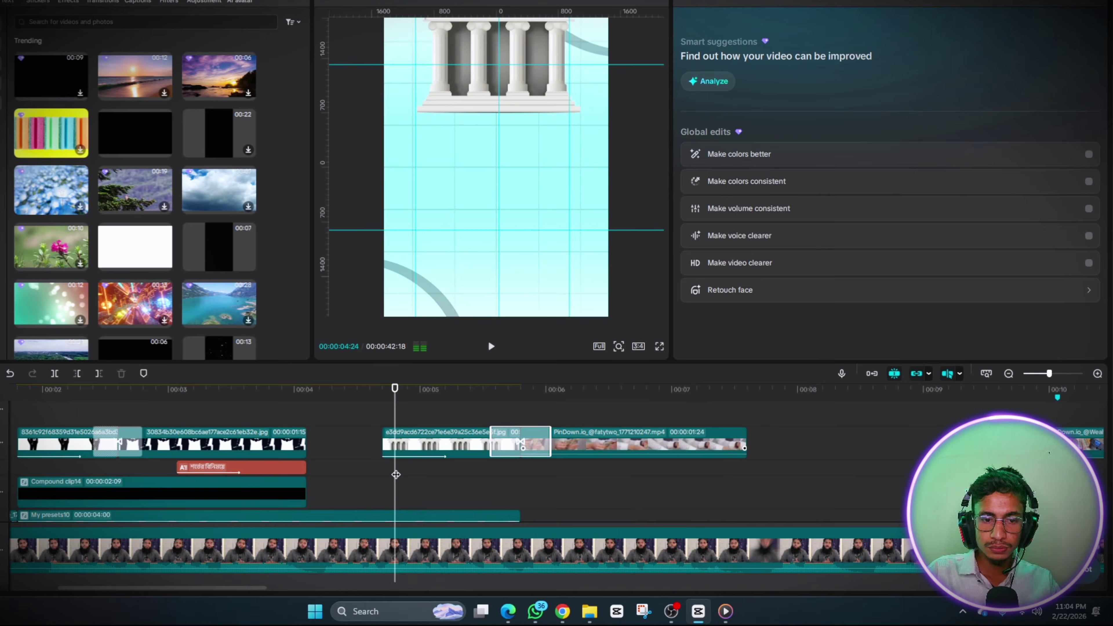
left_click_drag(517, 489, 568, 498)
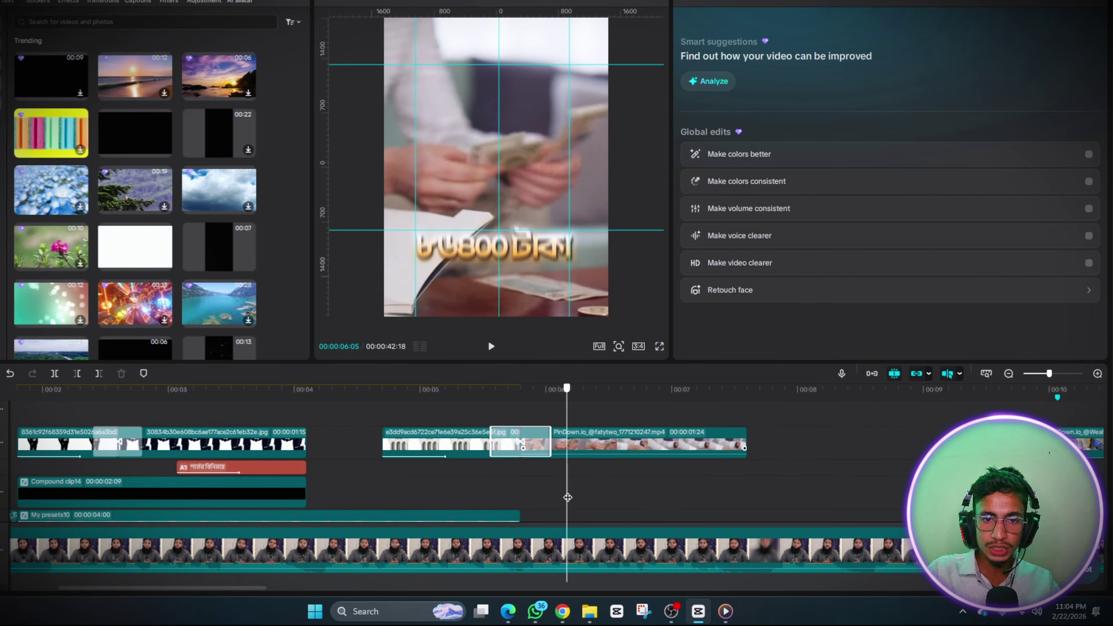
Duplicate the compound overlay over the money clip's section and place the copy on the track above that clip
left_click(202, 496)
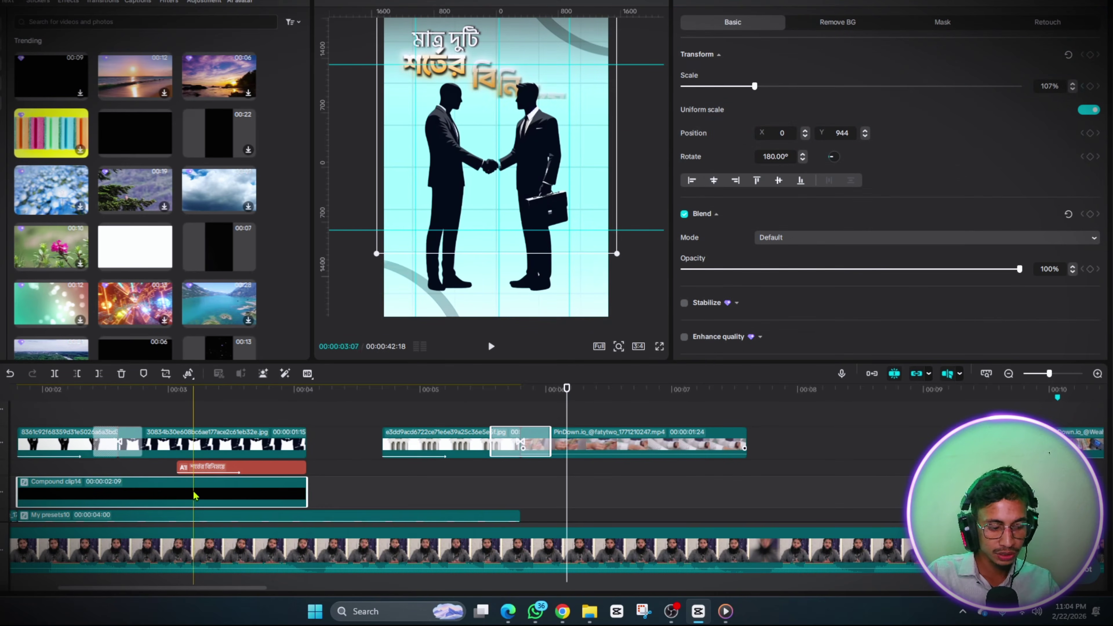
left_click_drag(195, 495, 600, 474)
left_click(576, 475)
scroll(600, 474, "down", 2)
scroll(600, 472, "up", 3)
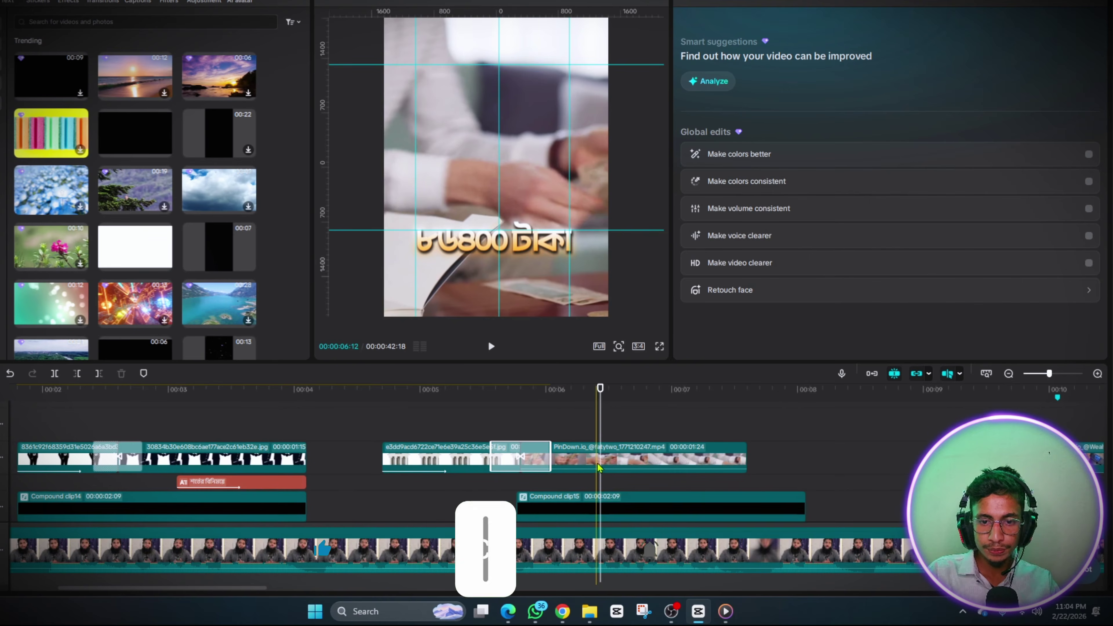
left_click(610, 431)
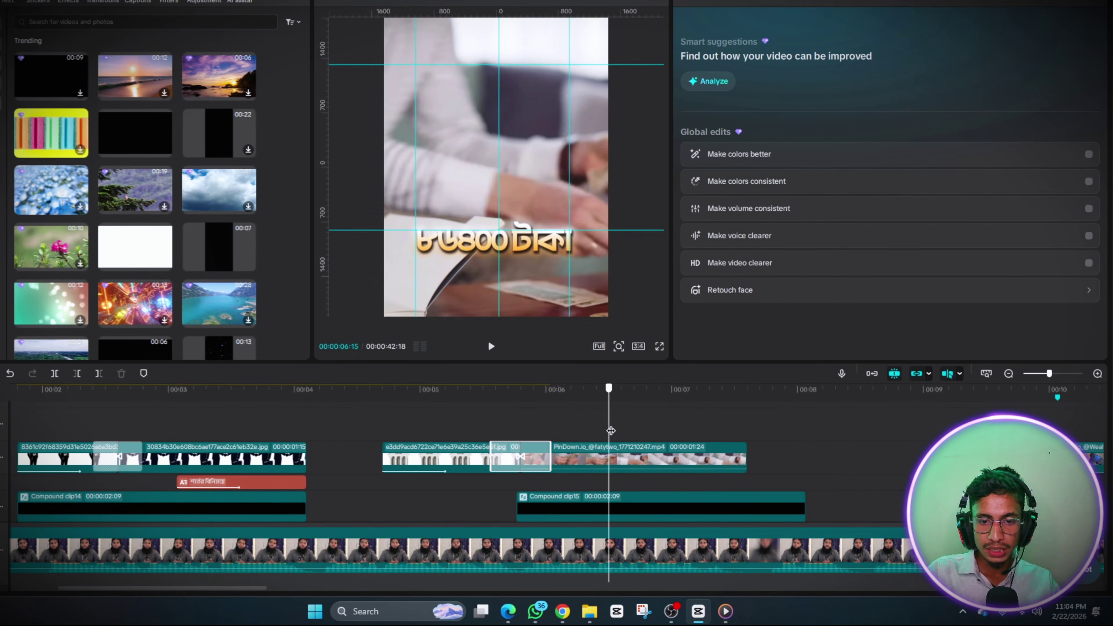
left_click_drag(564, 513, 565, 424)
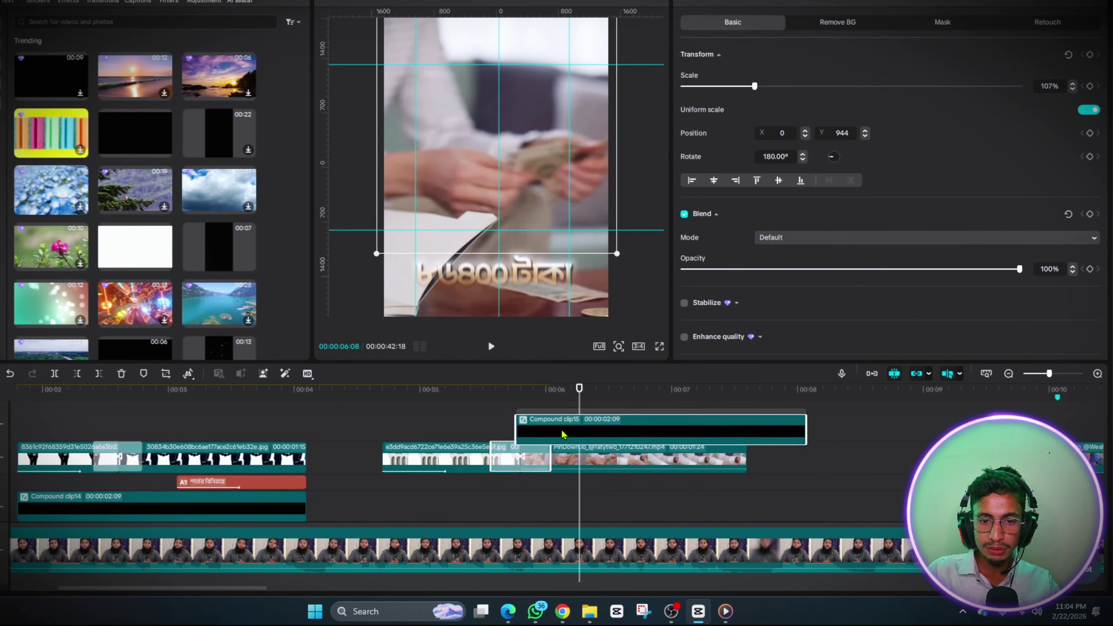
Try turning the duplicated compound overlay to 0° rotation at X 104, Y -353 behind the lower "৮৬৪০০ টাকা" caption
left_click(568, 460)
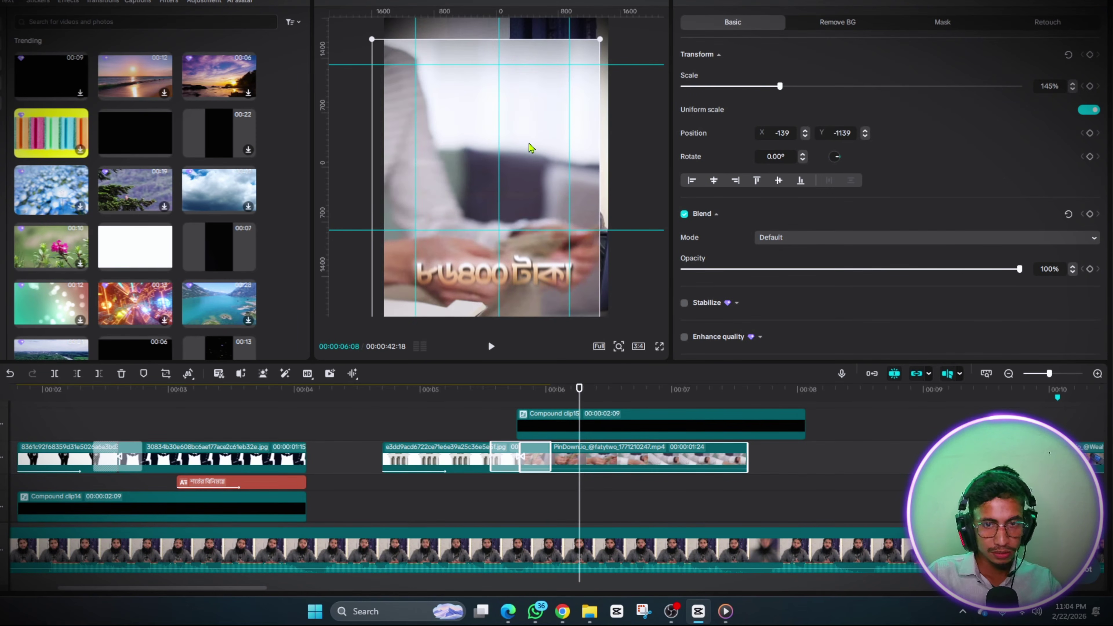
left_click(617, 419)
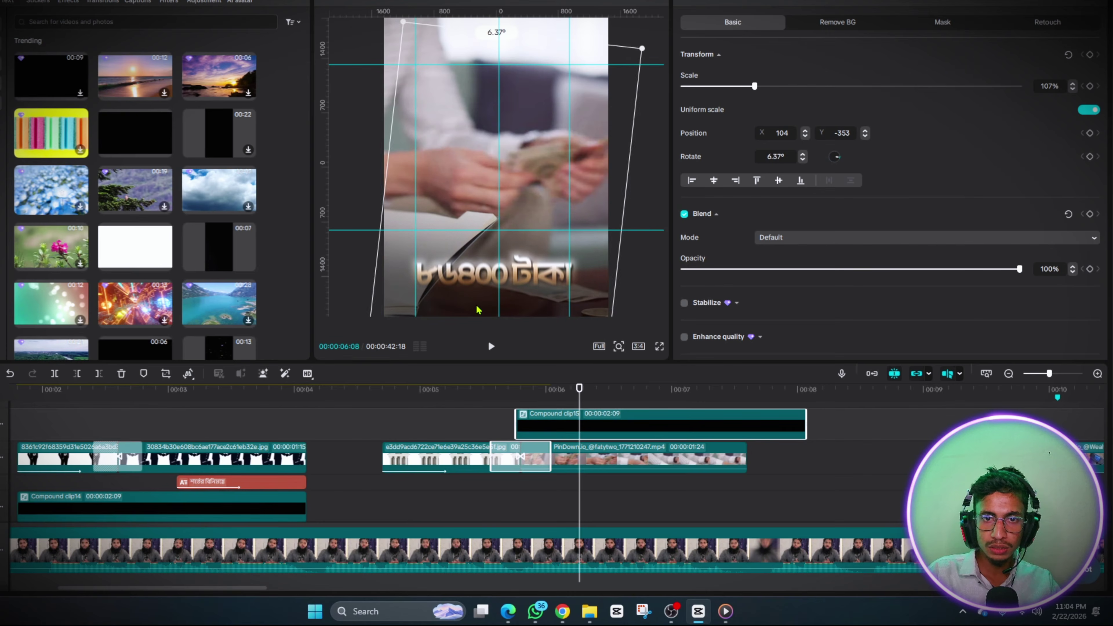
scroll(592, 439, "down", 5)
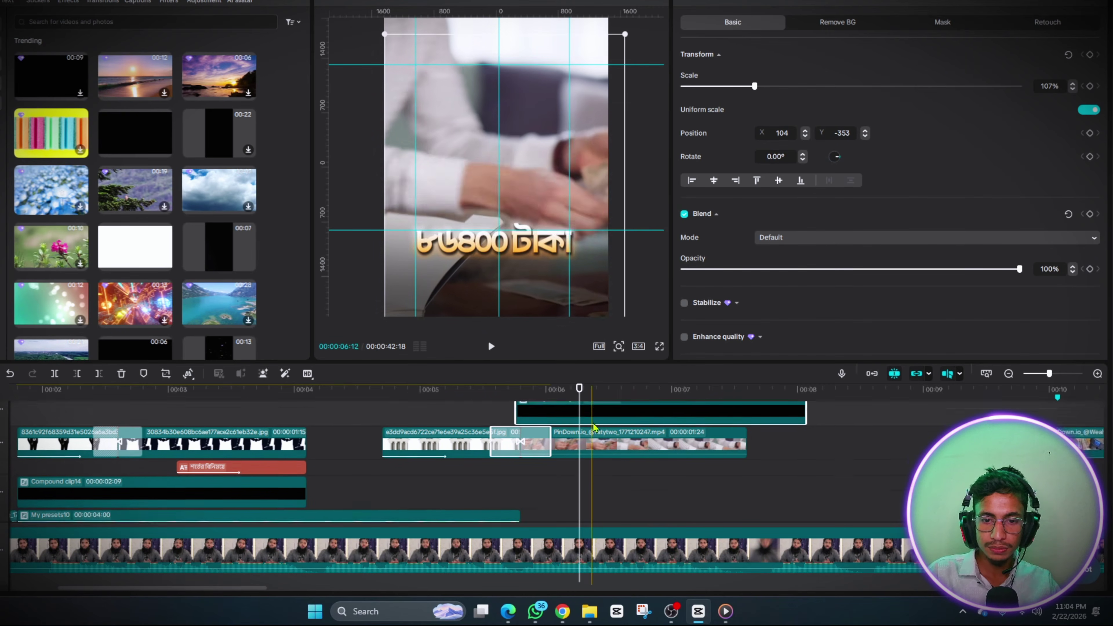
scroll(592, 438, "up", 5)
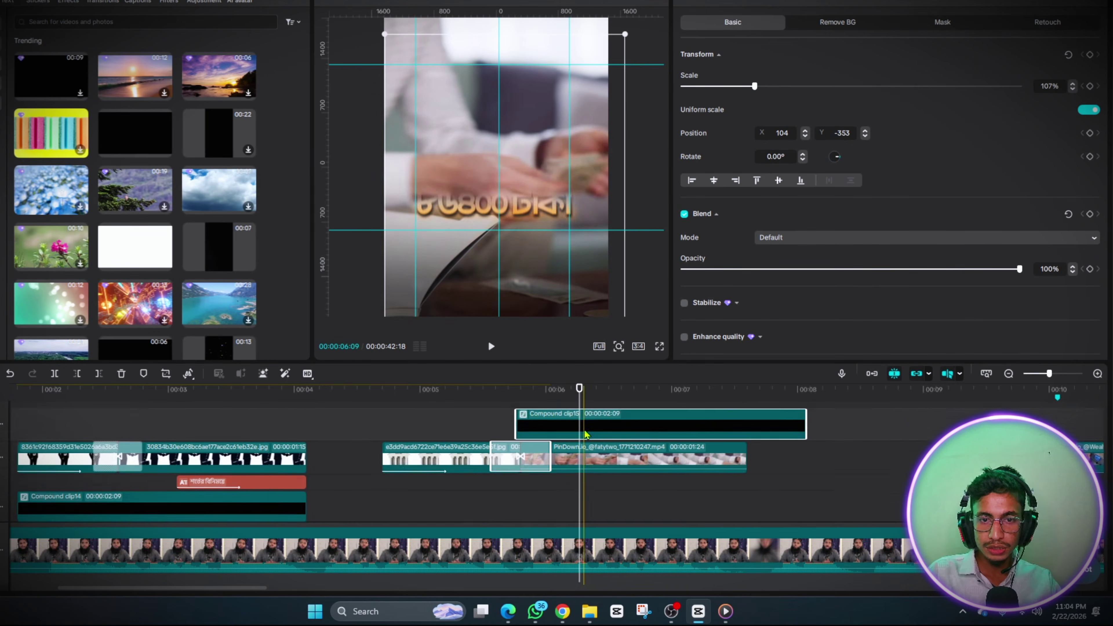
Check the lower captions around the duplicated overlay's end and ungroup the compound clip back into the plain black overlay
left_click(614, 446)
left_click(669, 451)
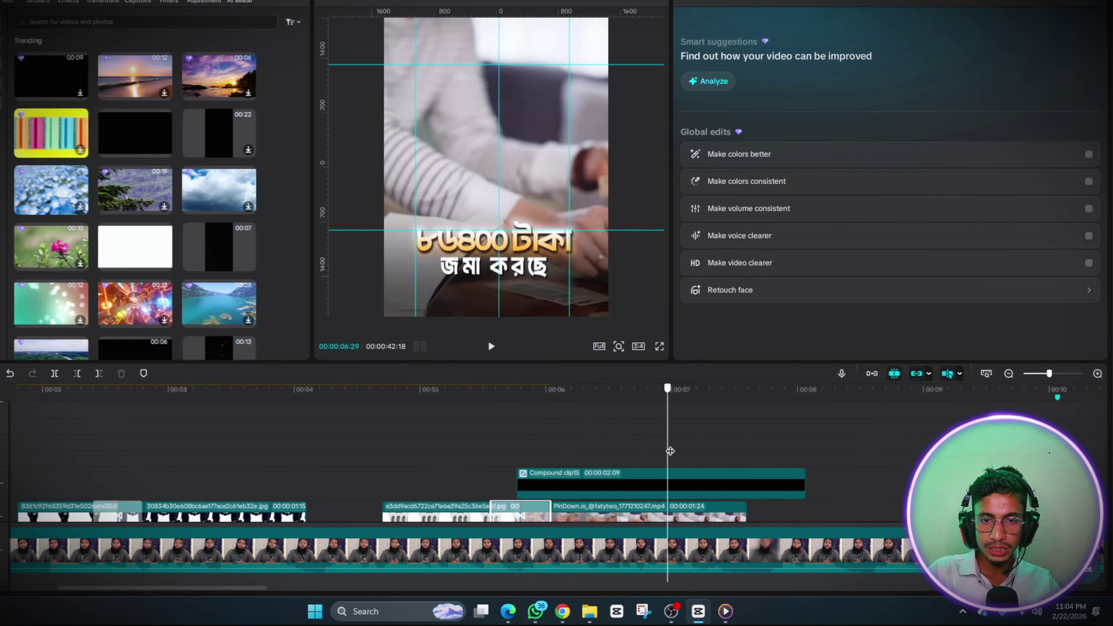
left_click(770, 457)
left_click(750, 458)
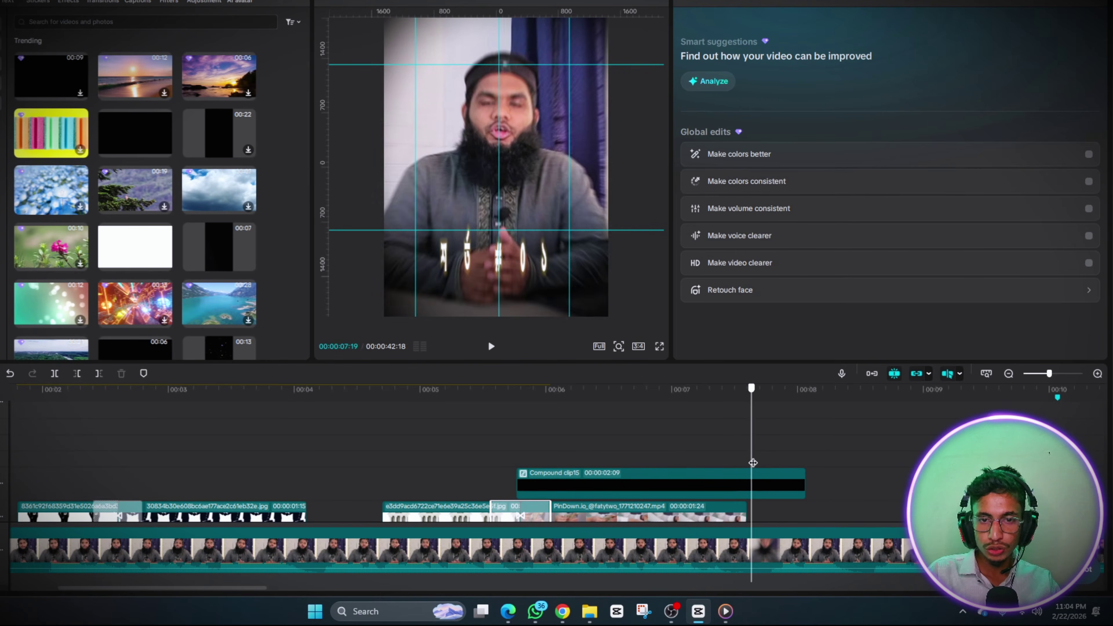
left_click(816, 462)
left_click(783, 489)
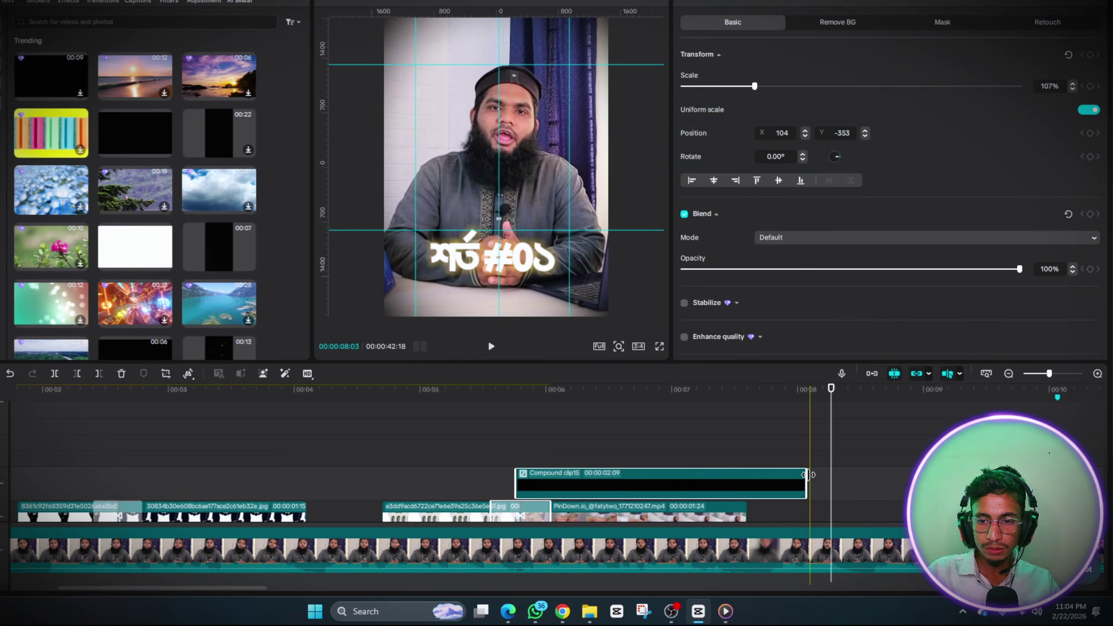
scroll(872, 457, "right", 3)
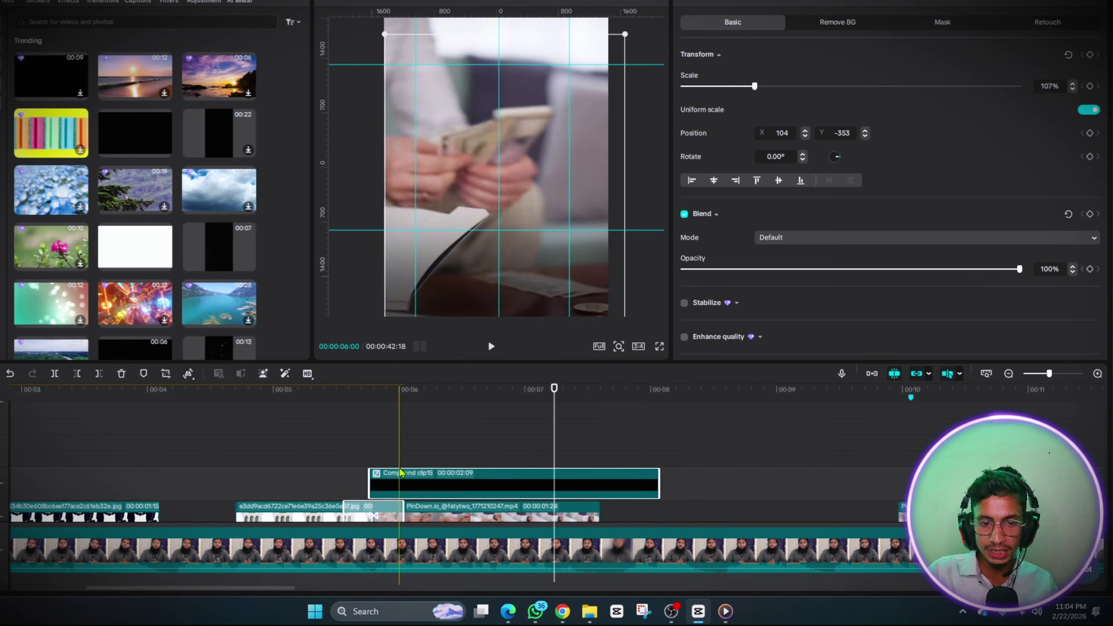
key("alt+shift+g")
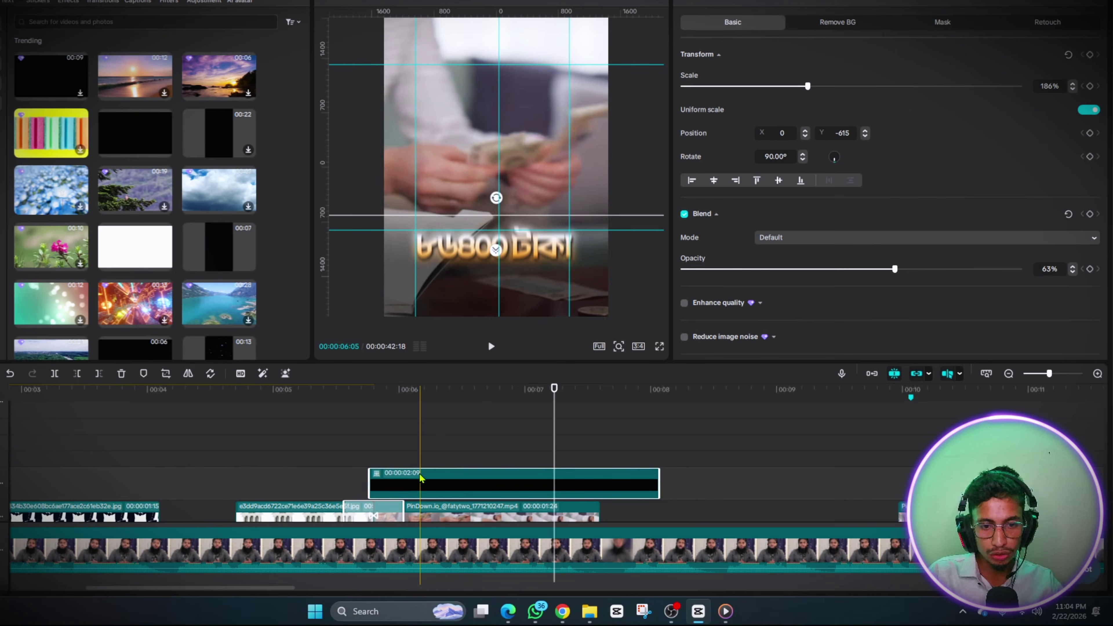
Extend the ungrouped overlay's end to a duration of 00:00:09:20, level with the end of the image clip starting "293c4a"
scroll(614, 486, "down", 2)
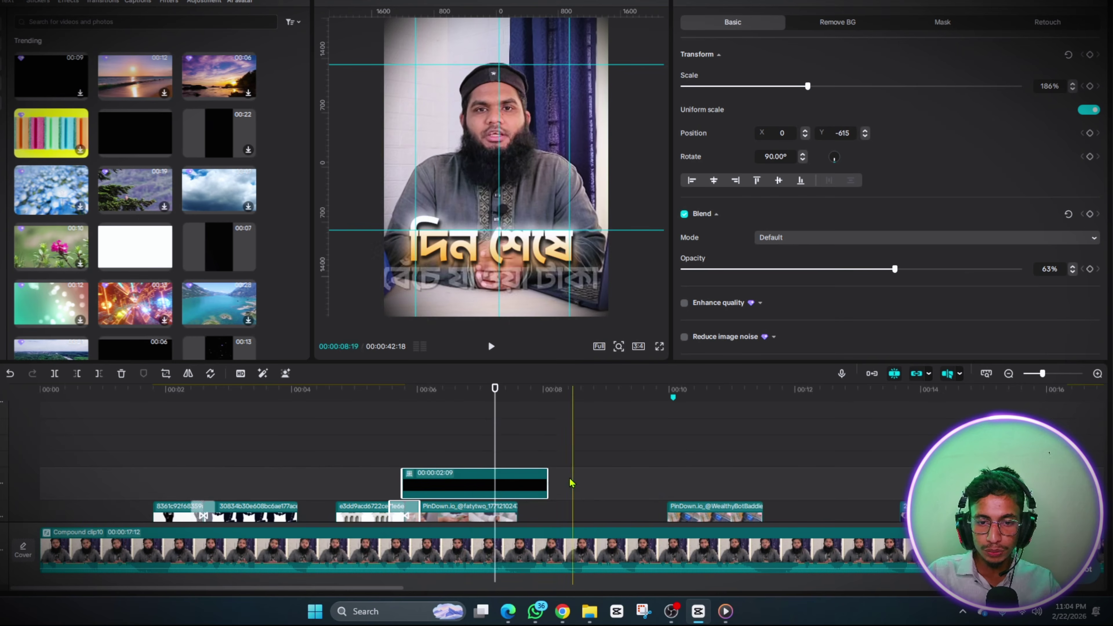
left_click_drag(633, 474, 847, 497)
left_click_drag(780, 499, 788, 498)
Play back the long overlay, split it at 00:00:12:17 and trim the second piece's start to a duration of 00:00:01:23
left_click(167, 446)
key("space")
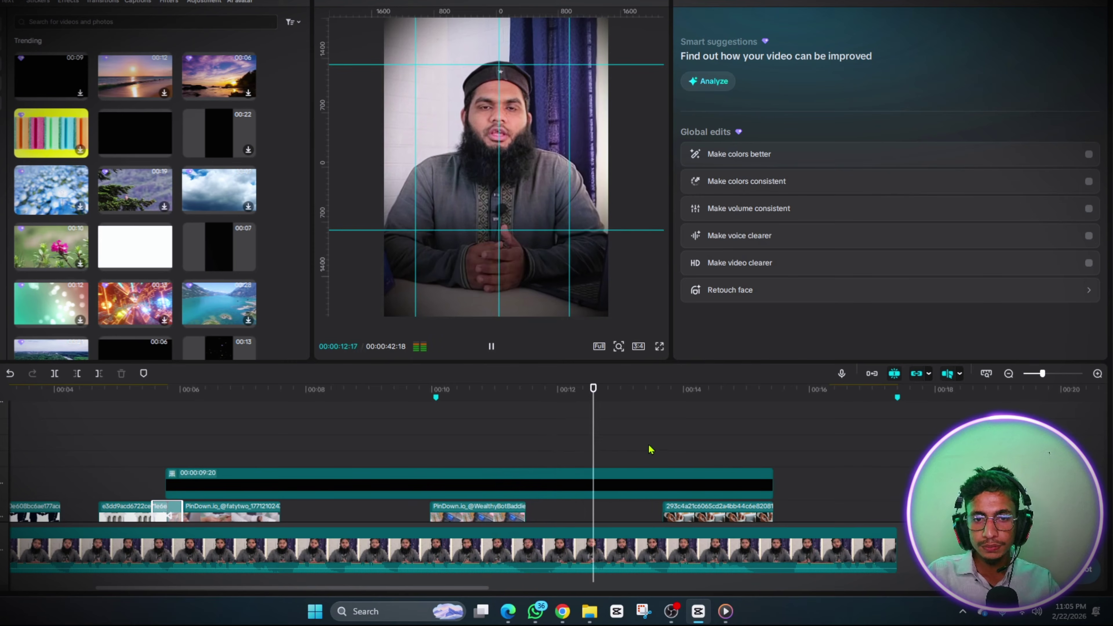
key("space")
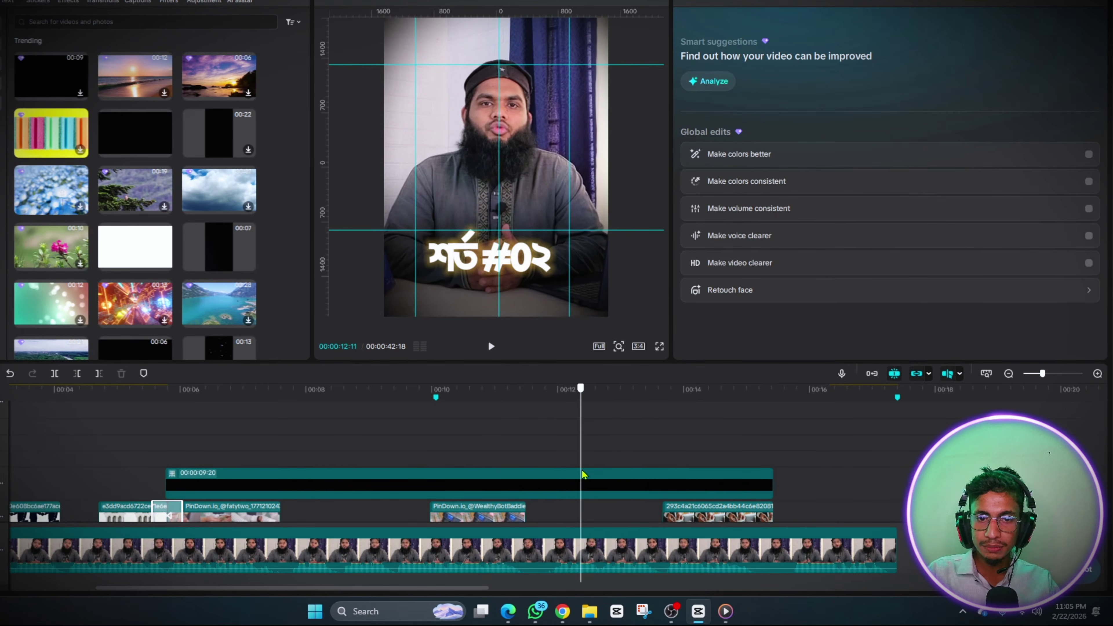
left_click(594, 479)
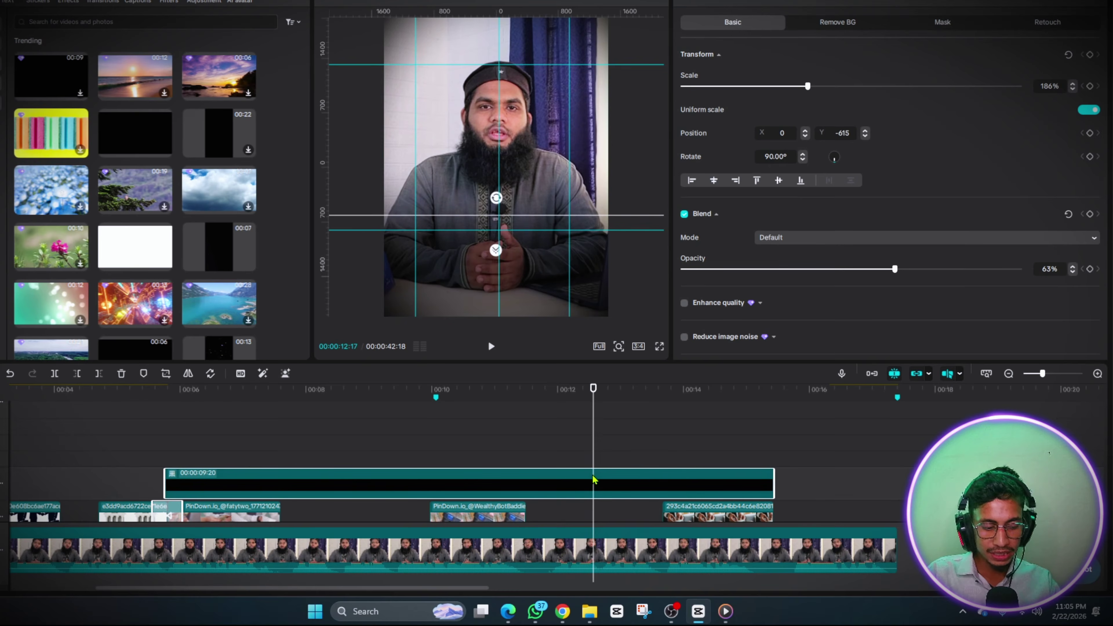
key("ctrl+b")
left_click_drag(637, 476, 671, 476)
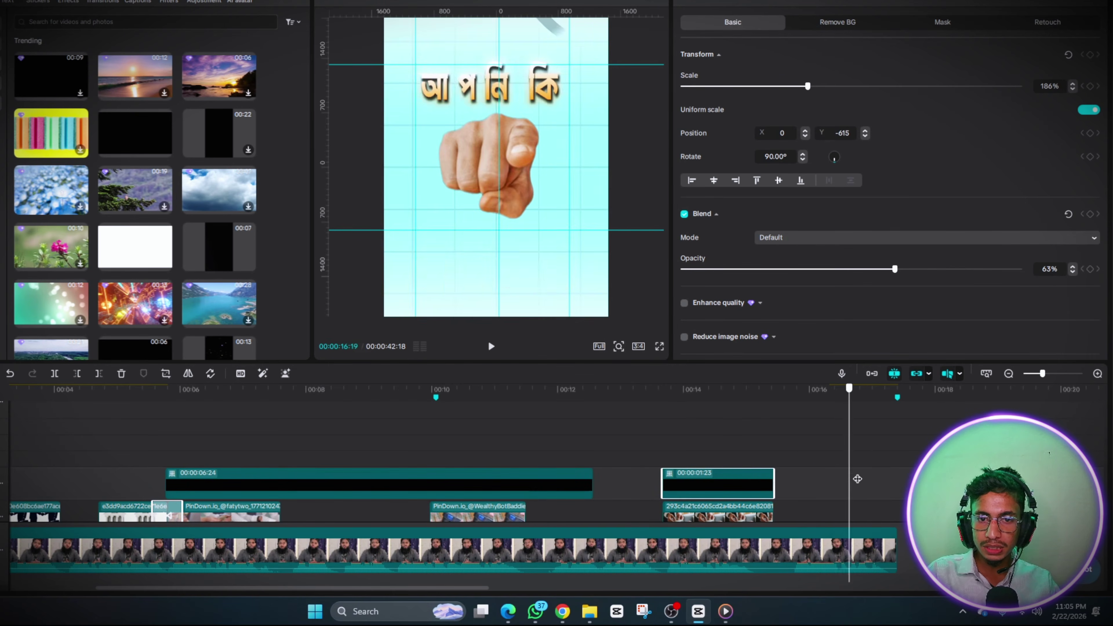
Add the Noise 1 video effect at the start of the timeline and trim its end to the start of the My presets10 clip
key("Home")
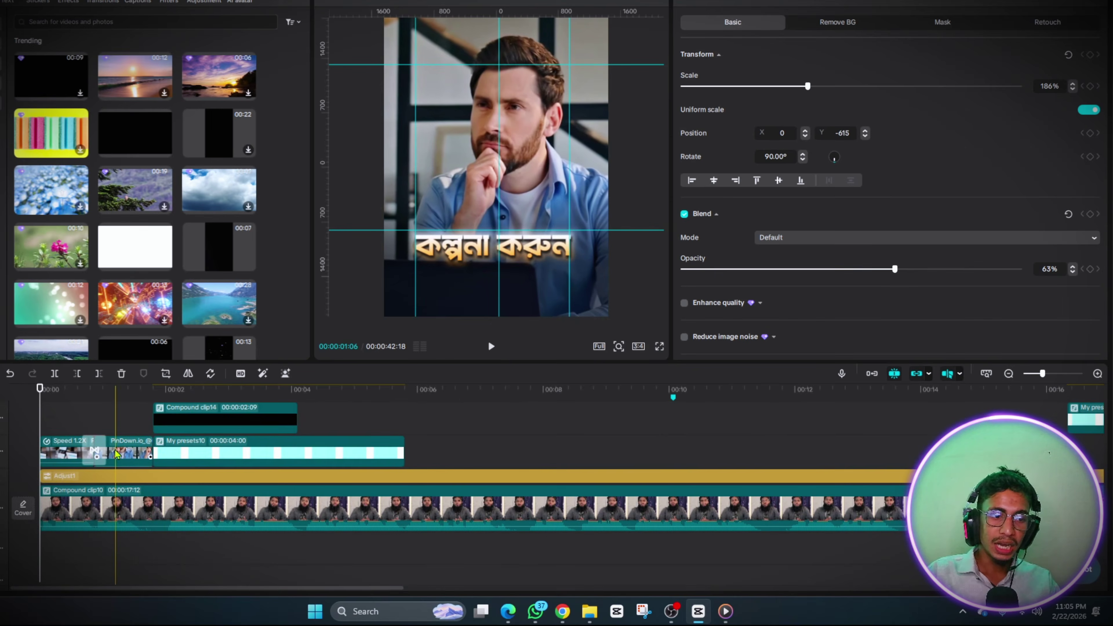
key("Home")
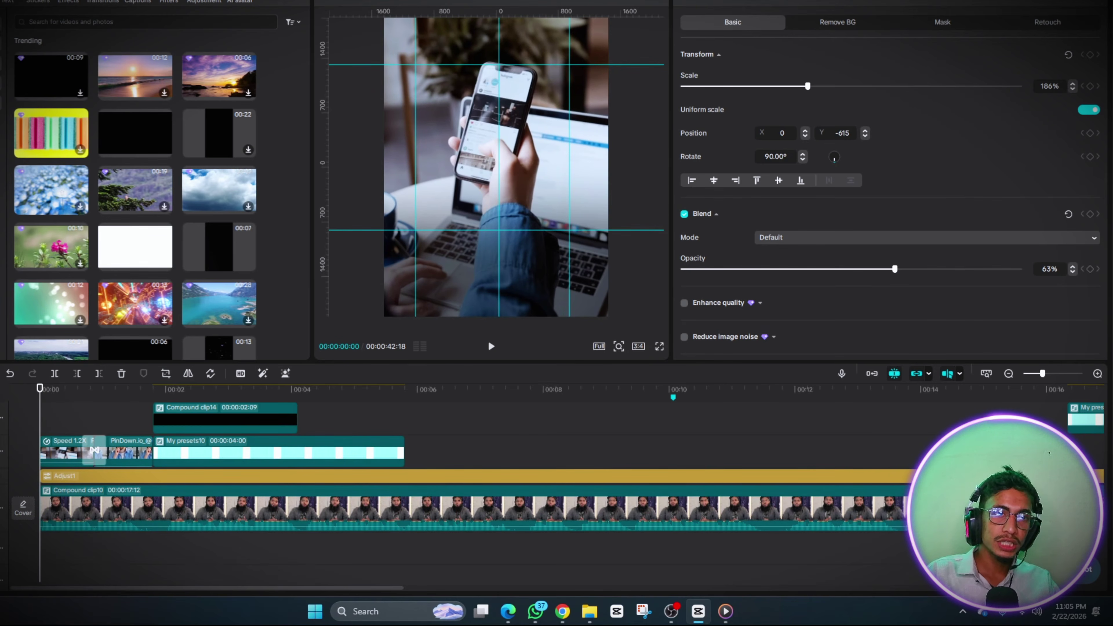
left_click(67, 2)
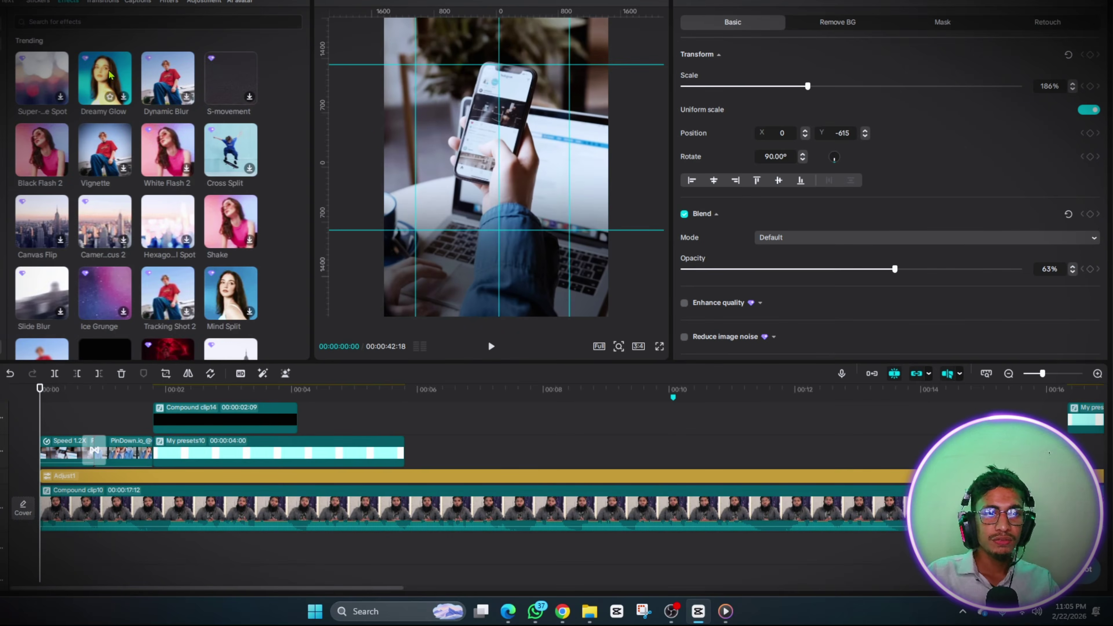
left_click(48, 23)
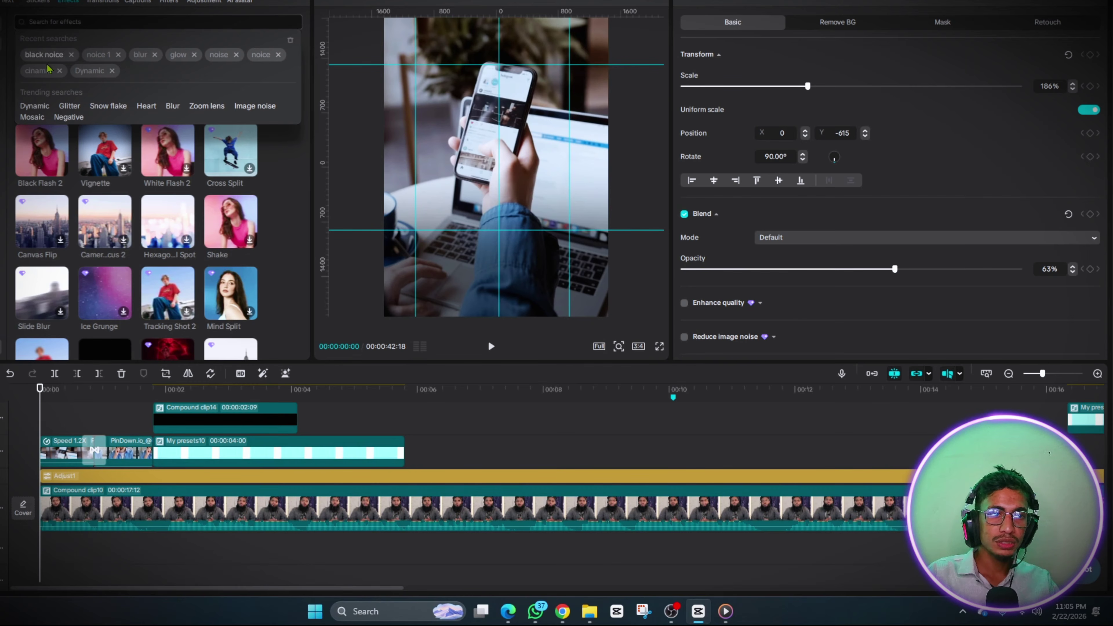
left_click(217, 56)
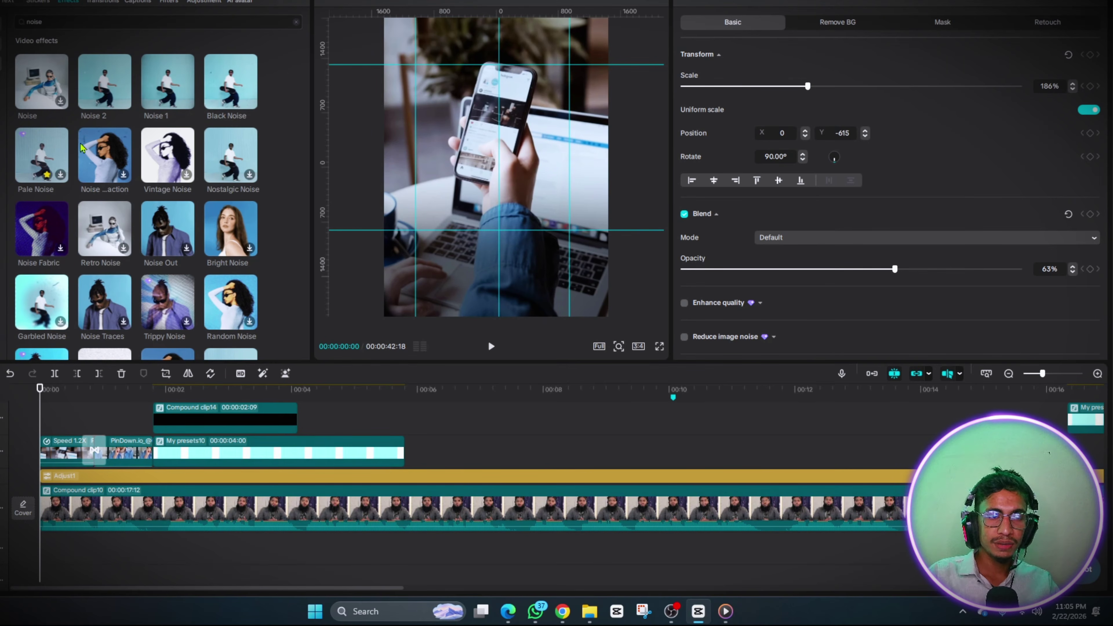
left_click_drag(83, 151, 46, 423)
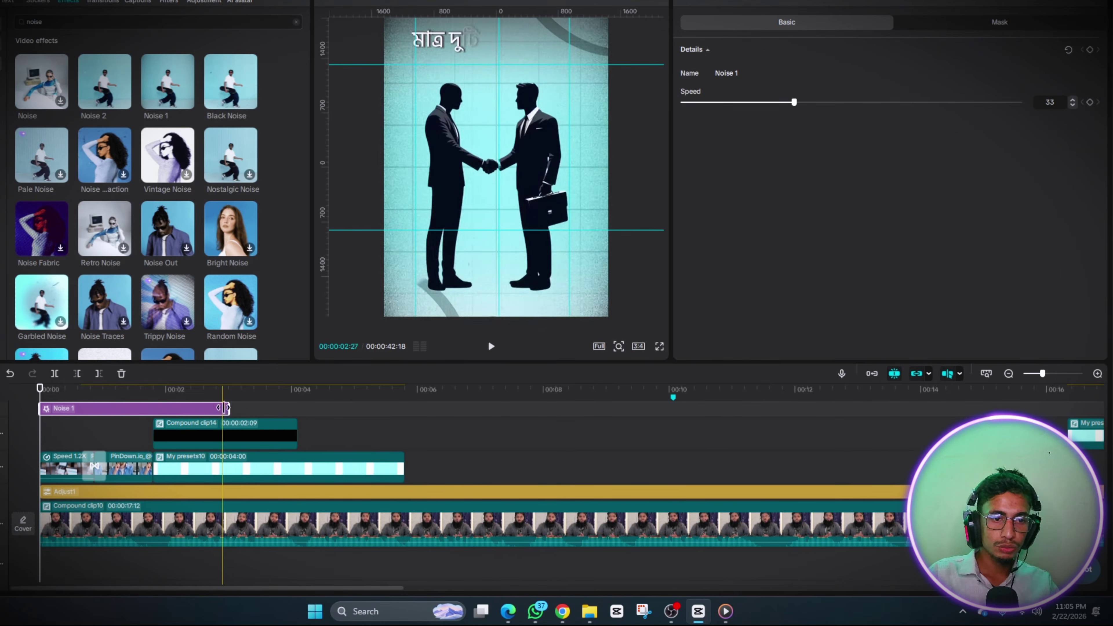
left_click_drag(207, 410, 127, 410)
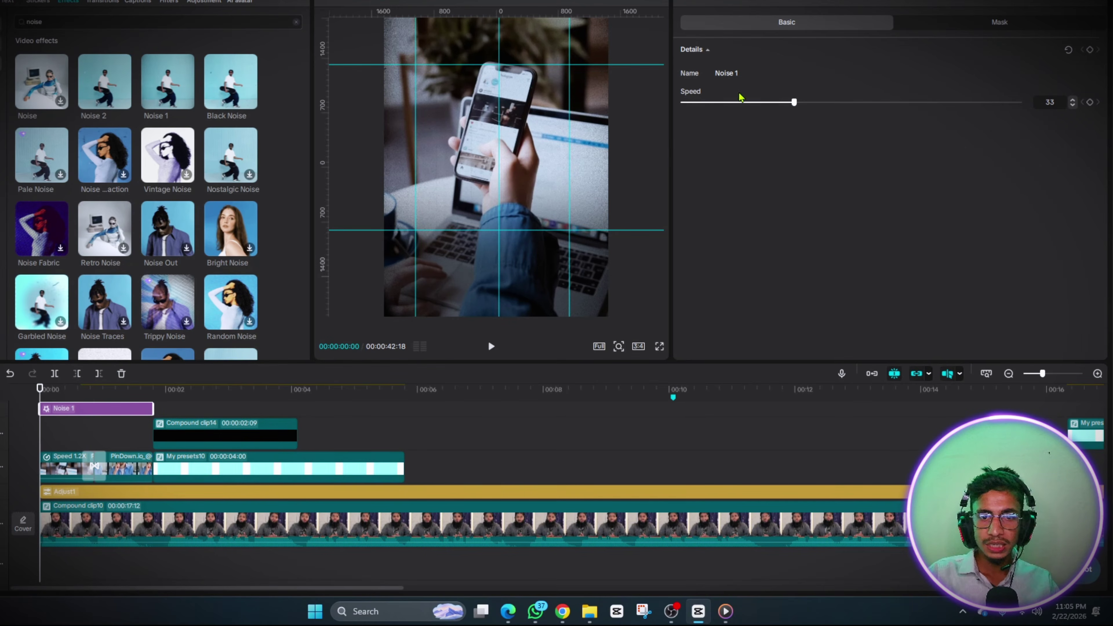
Set the Noise 1 effect's speed to 10 and preview the opening clips in full screen
left_click_drag(790, 104, 741, 102)
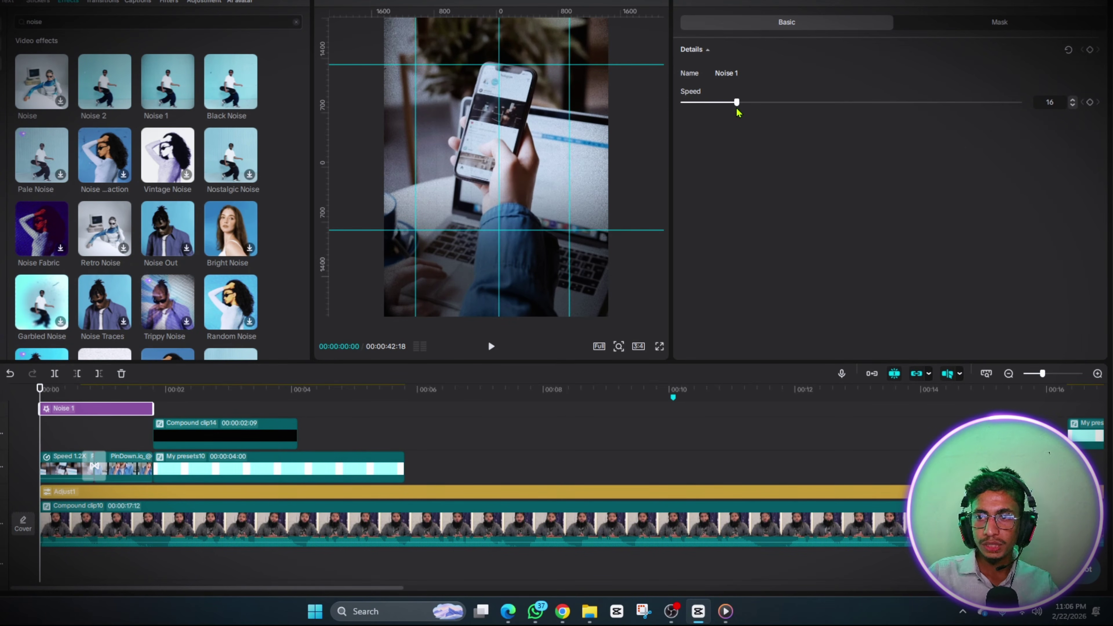
left_click(212, 418)
key("space")
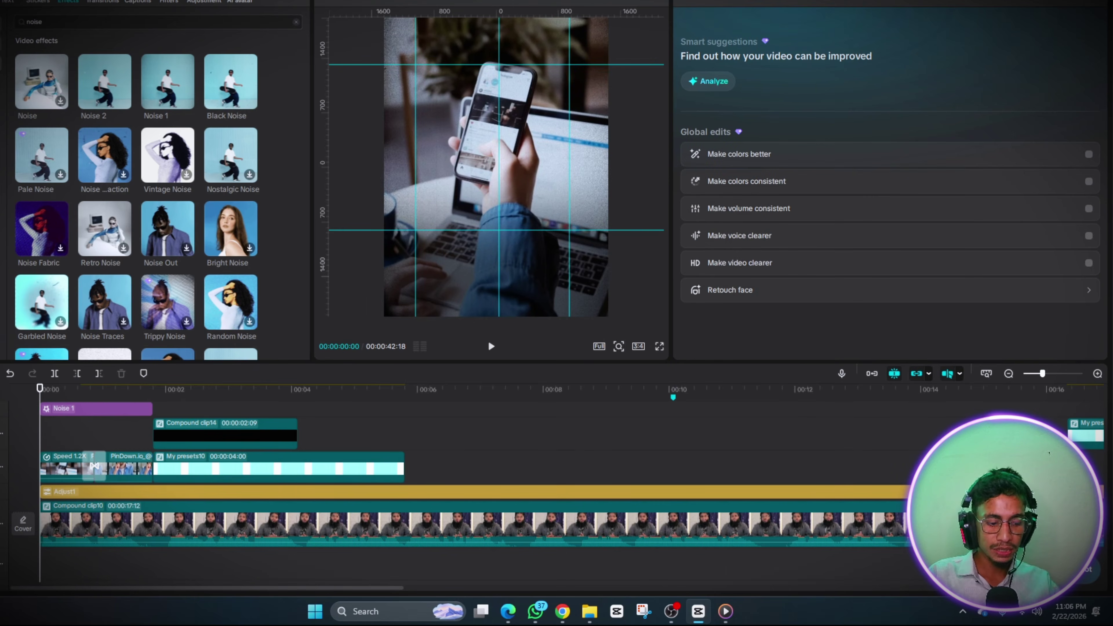
key("ctrl+shift+f")
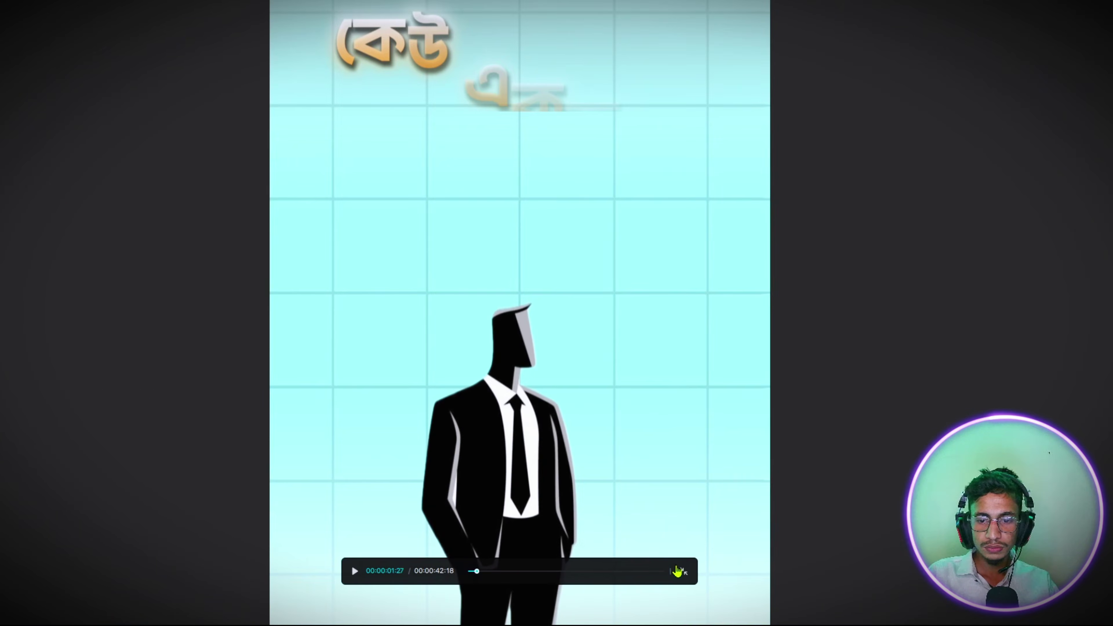
left_click(683, 571)
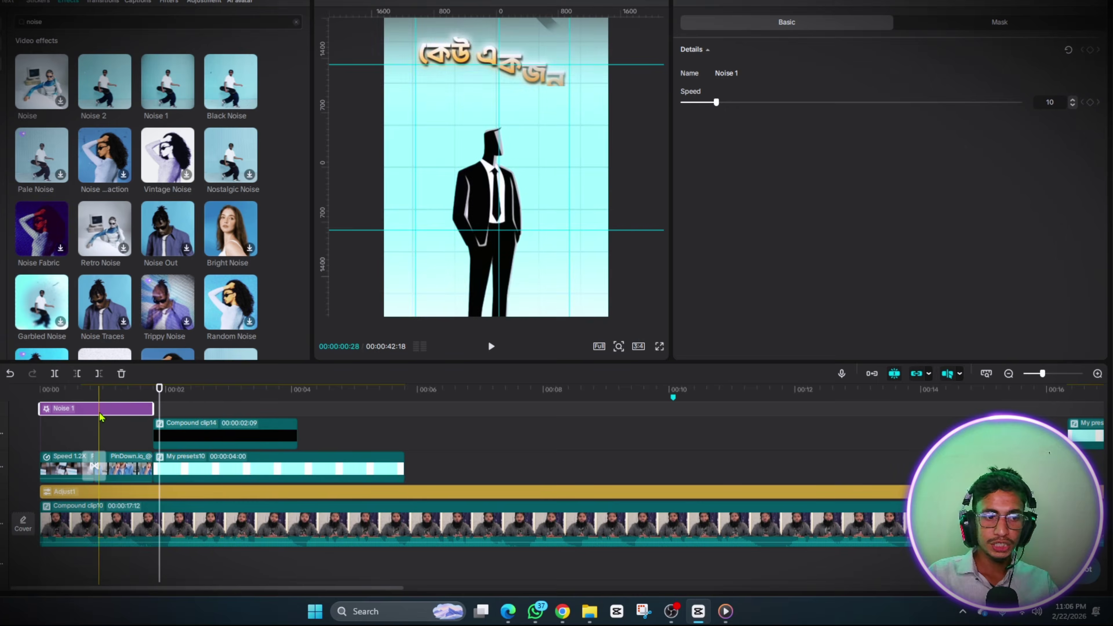
Play the opening from the start of the timeline in full screen, and return to the editor
left_click(104, 435)
key("Home")
key("ctrl+shift+f")
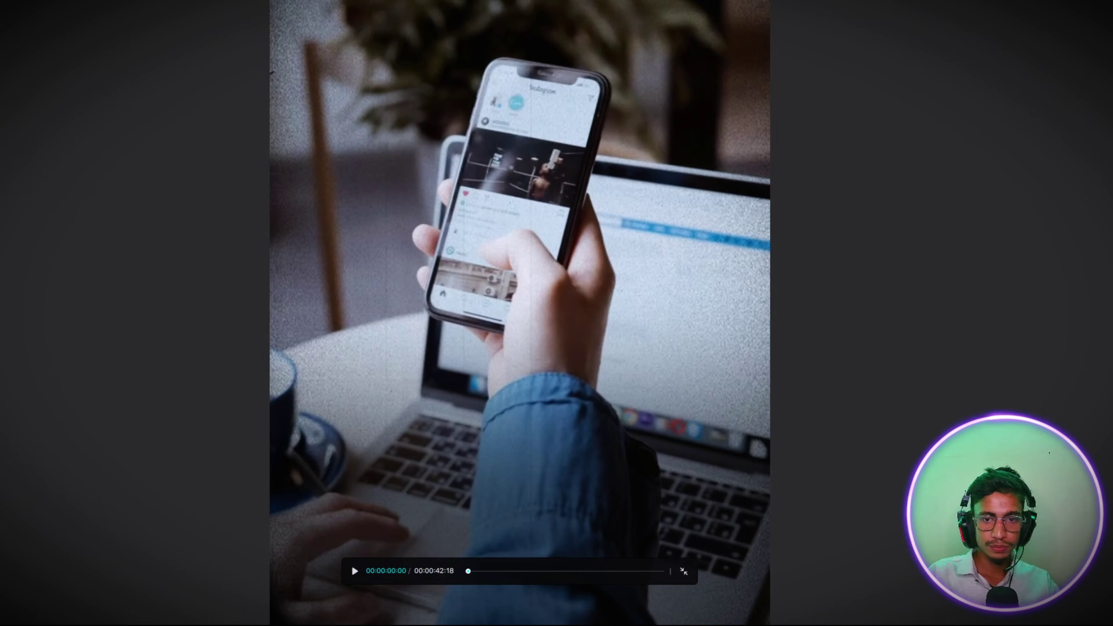
key("space")
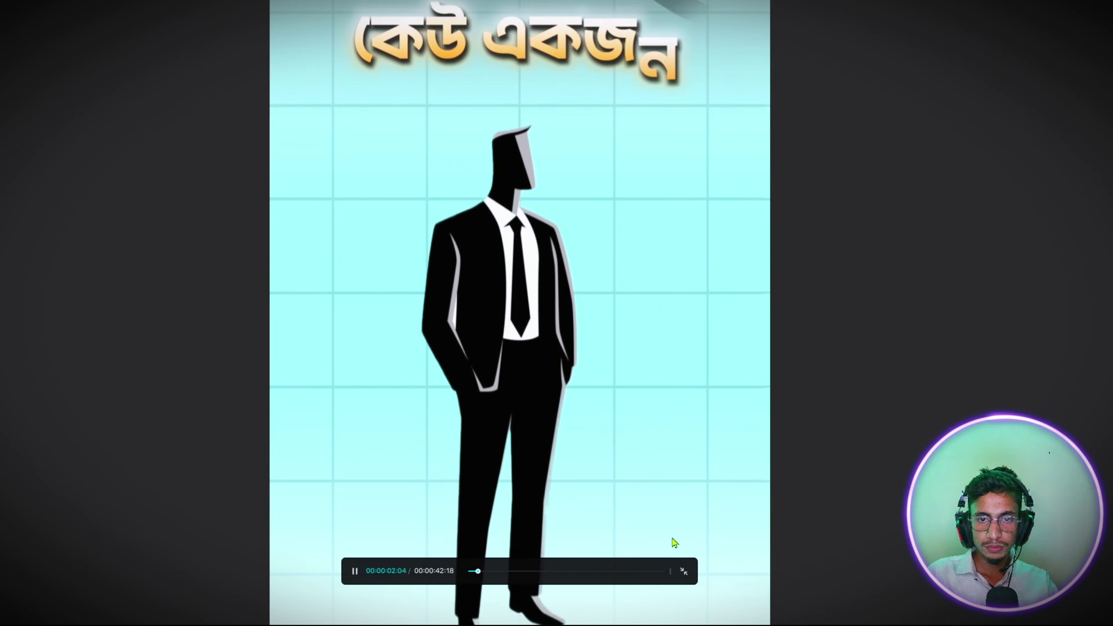
left_click(684, 571)
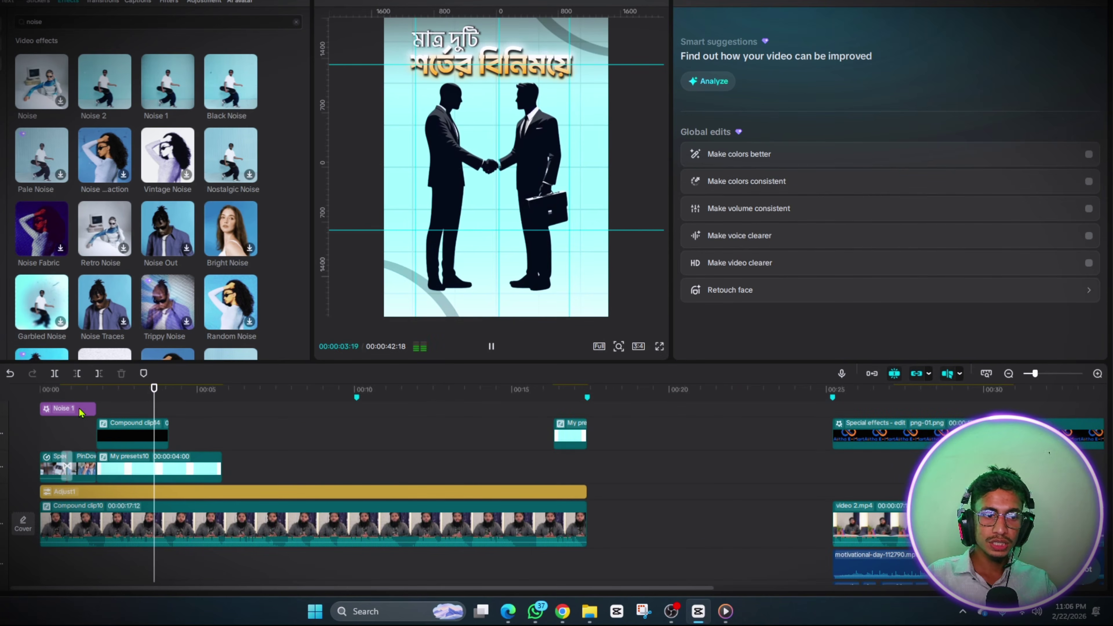
Copy the Noise 1 effect to 00:00:04:21, place it above the bank image, and extend its end to the adjoining PinDown clip's end
left_click(80, 410)
right_click(81, 410)
left_click(109, 351)
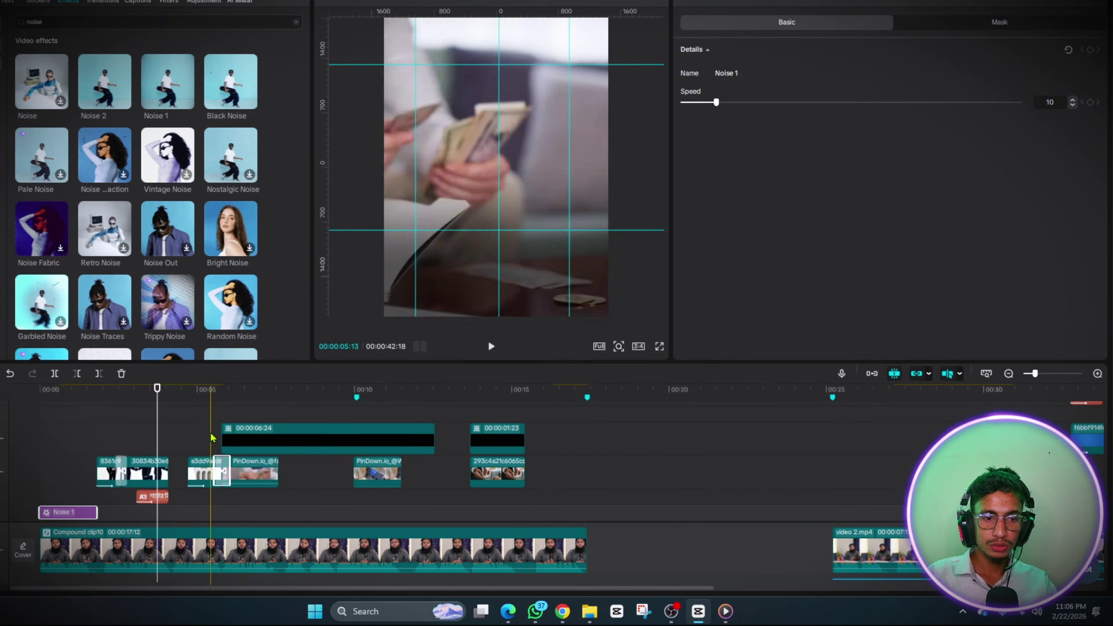
left_click(193, 434)
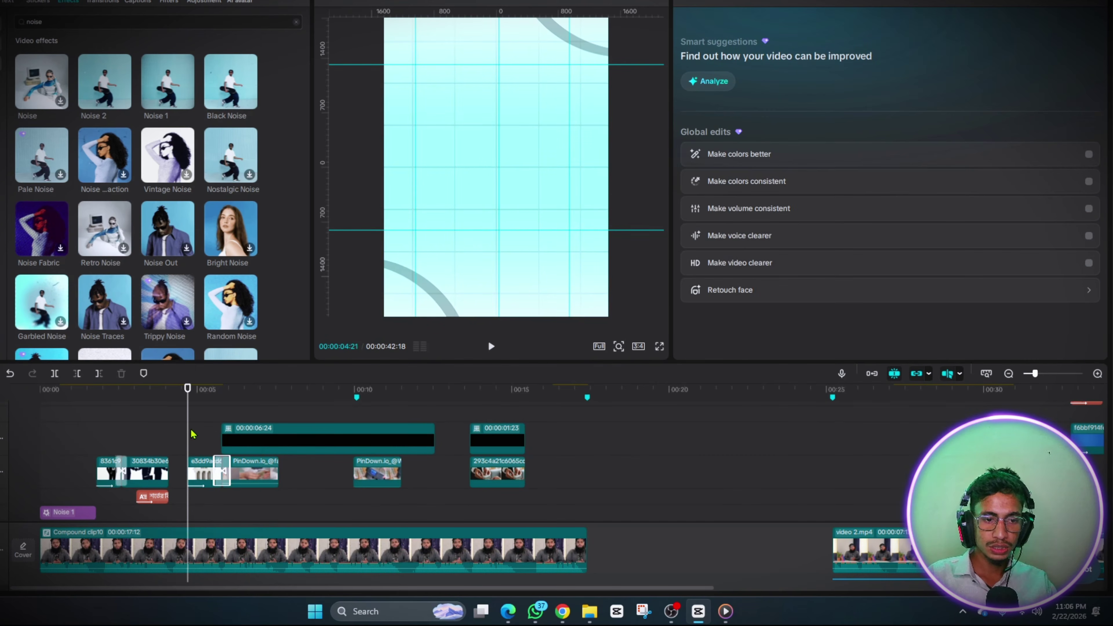
key("ctrl+v")
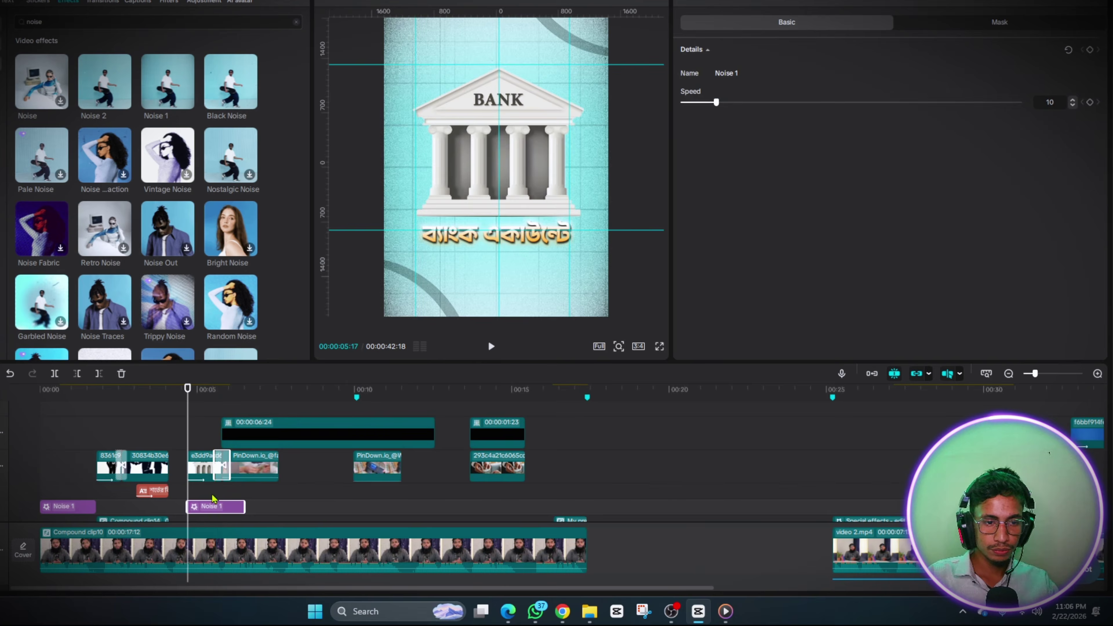
left_click_drag(215, 505, 213, 457)
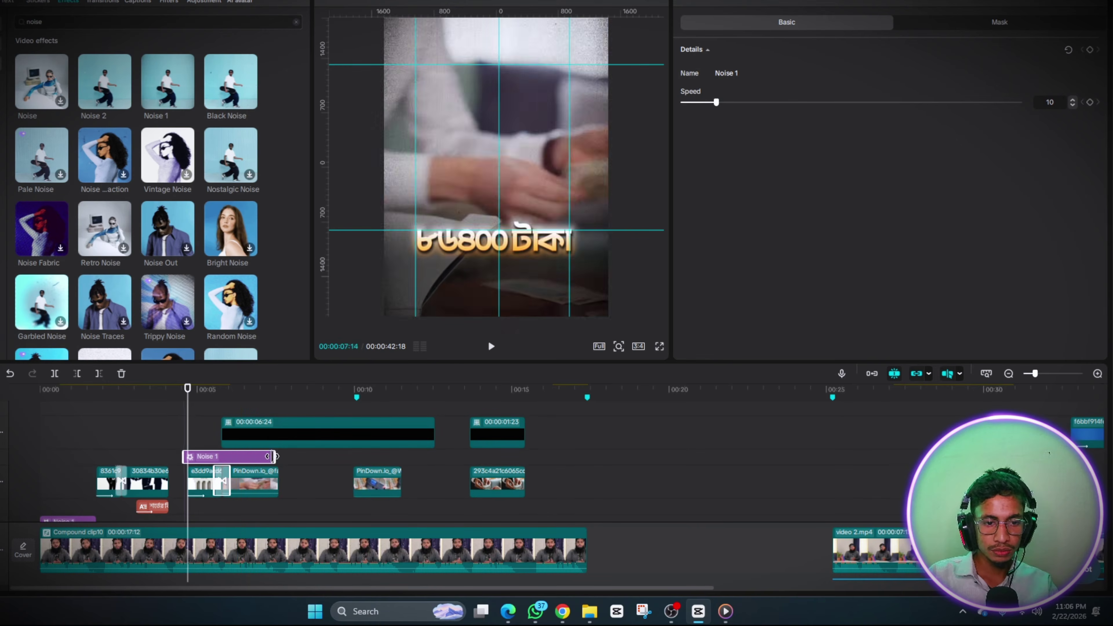
Duplicate the Noise 1 effect over the PinDown clip near 00:10 and the image clip starting "293c4a", matching each clip's length
left_click_drag(234, 459, 445, 464, "alt")
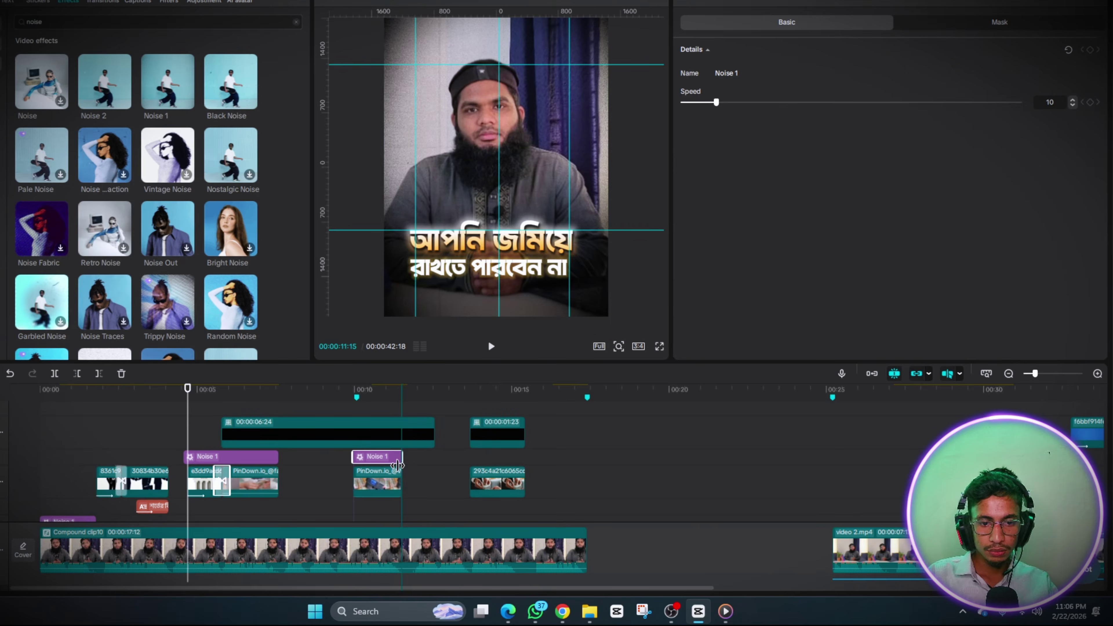
left_click(474, 462)
left_click(389, 458)
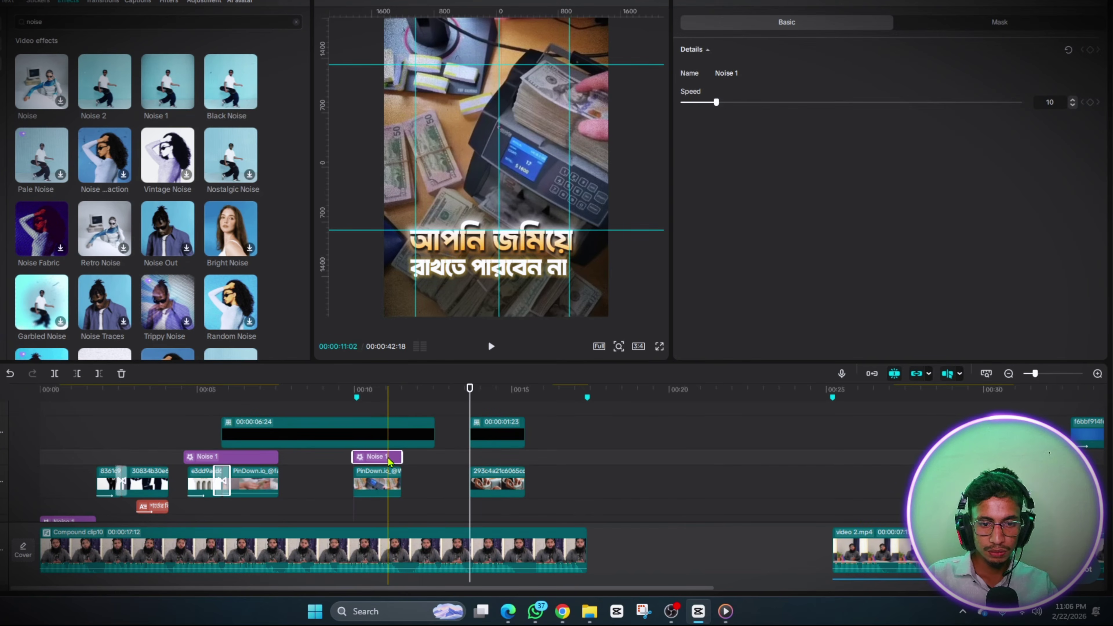
left_click_drag(386, 461, 526, 460)
left_click(460, 460)
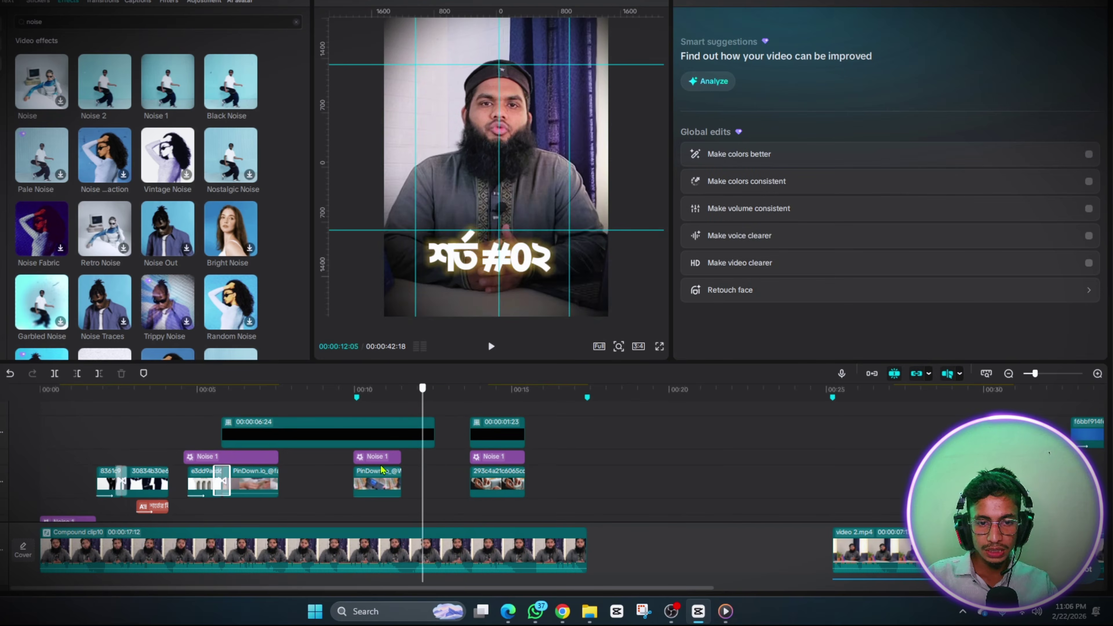
Play back the bank section and trim its Noise 1 effect's start to the start of the 00:00:06:24 overlay
left_click(452, 475)
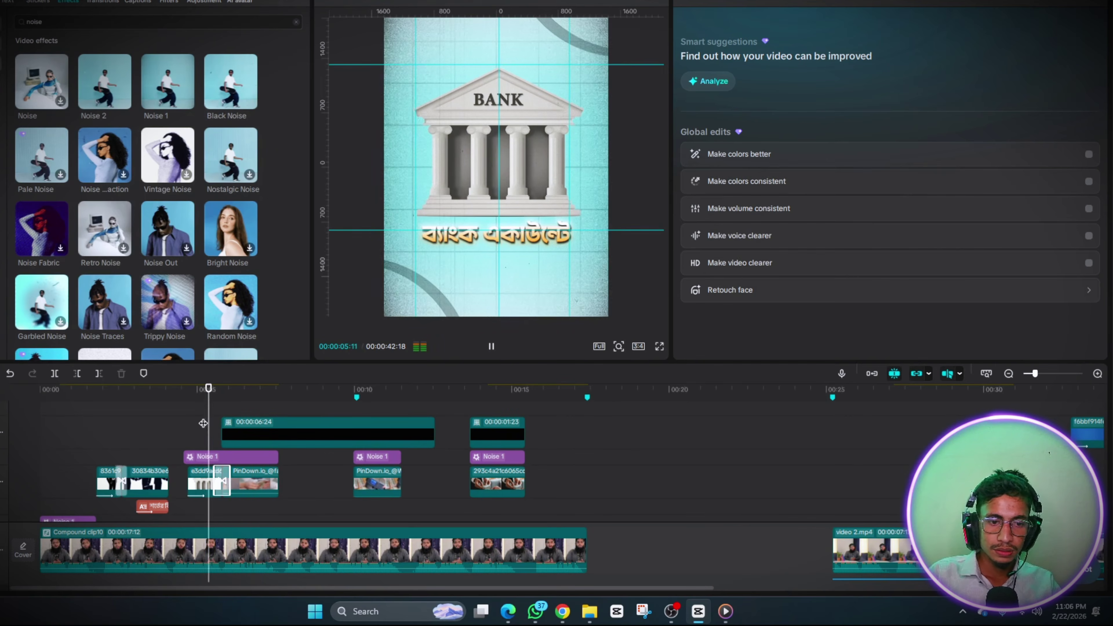
key("space")
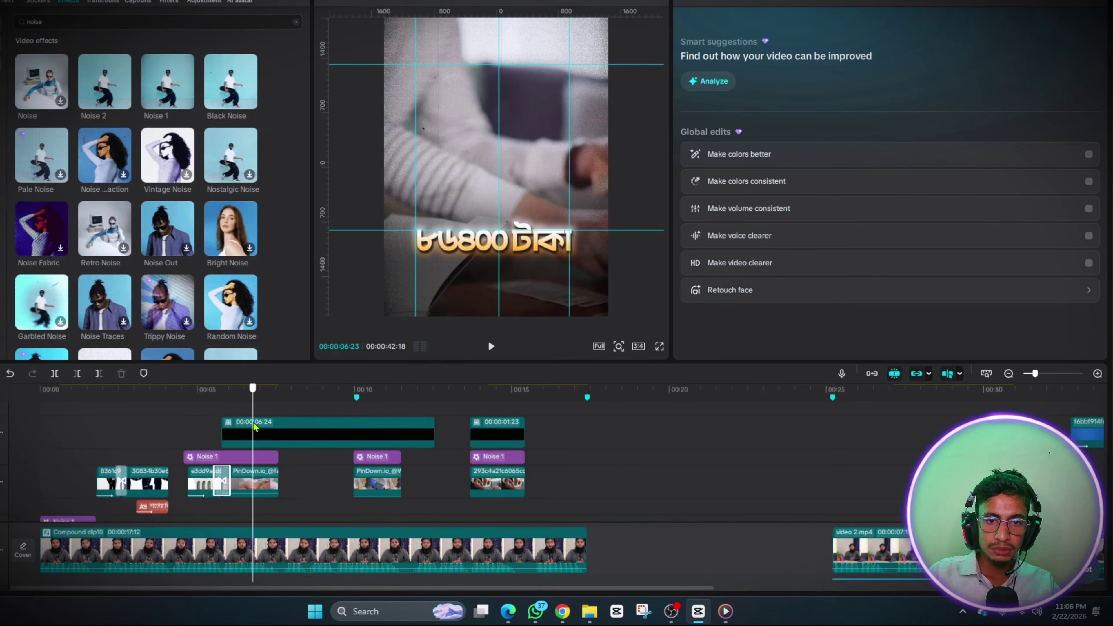
left_click(201, 437)
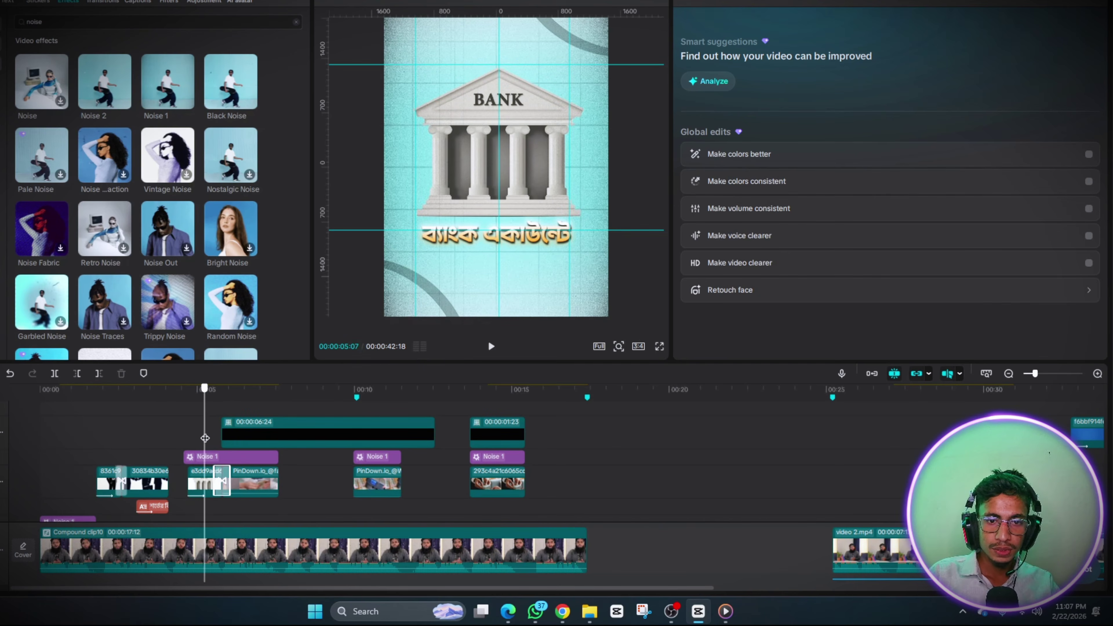
scroll(206, 436, "down", 3)
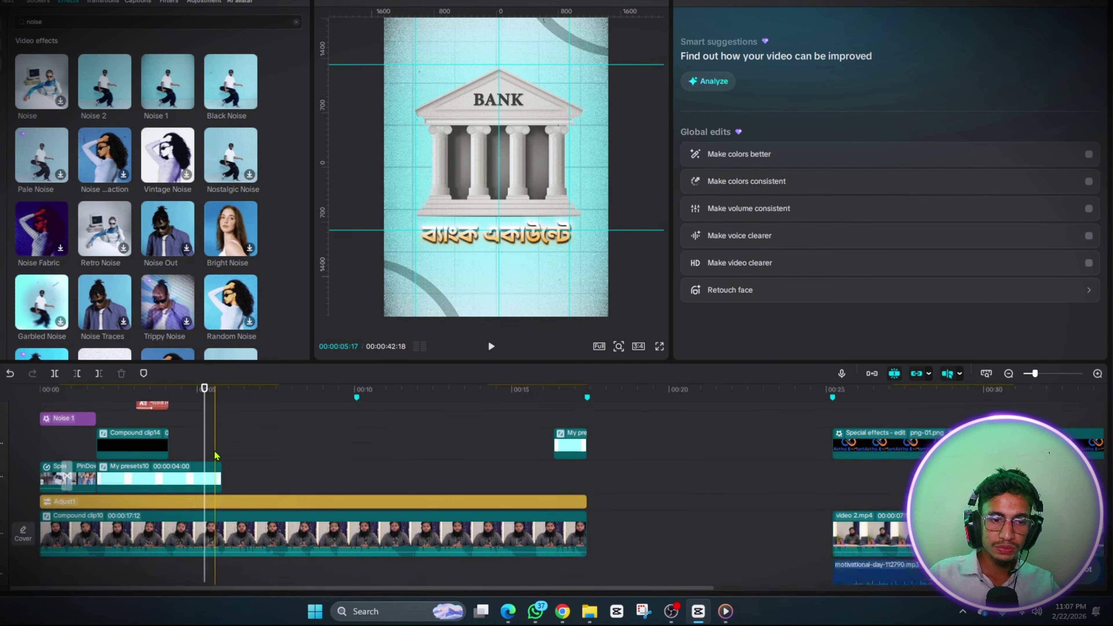
scroll(210, 448, "up", 1)
scroll(209, 458, "up", 5)
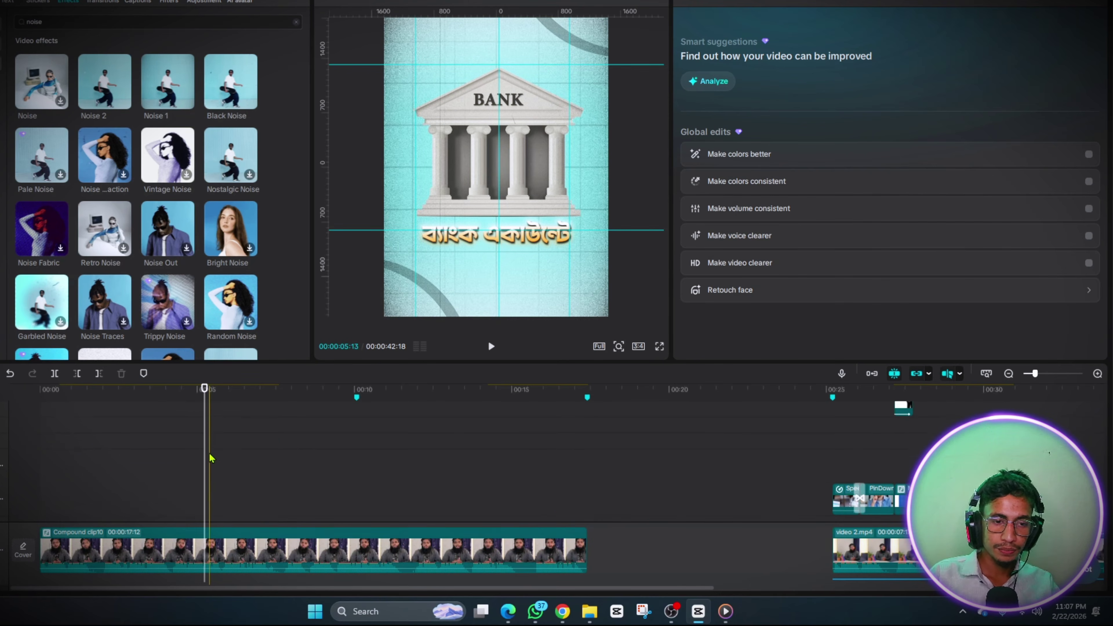
scroll(205, 458, "up", 1)
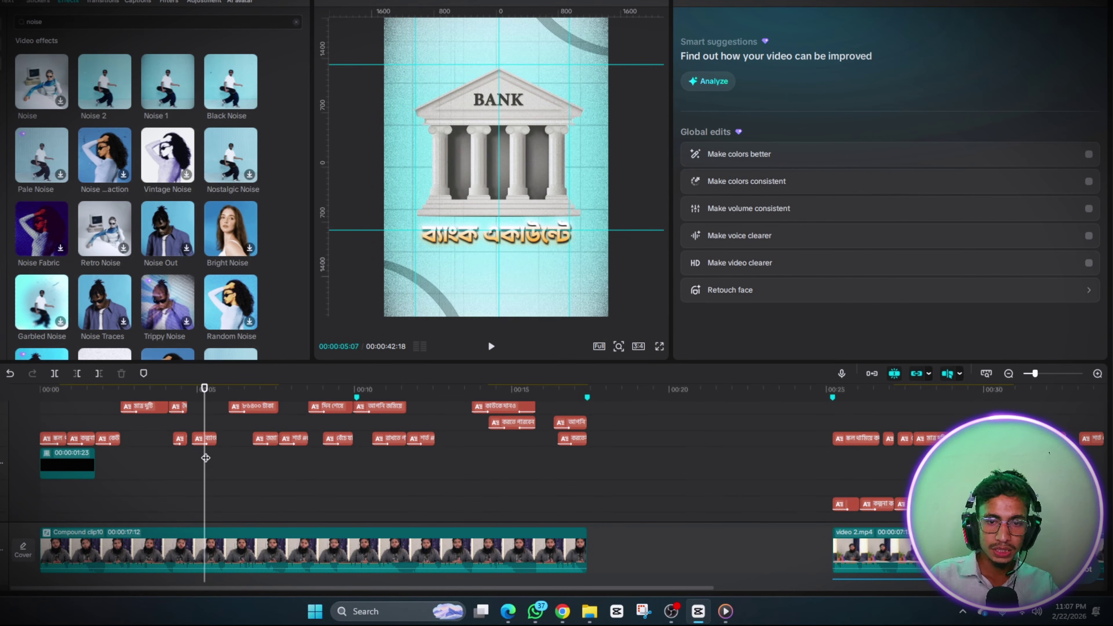
scroll(206, 458, "down", 4)
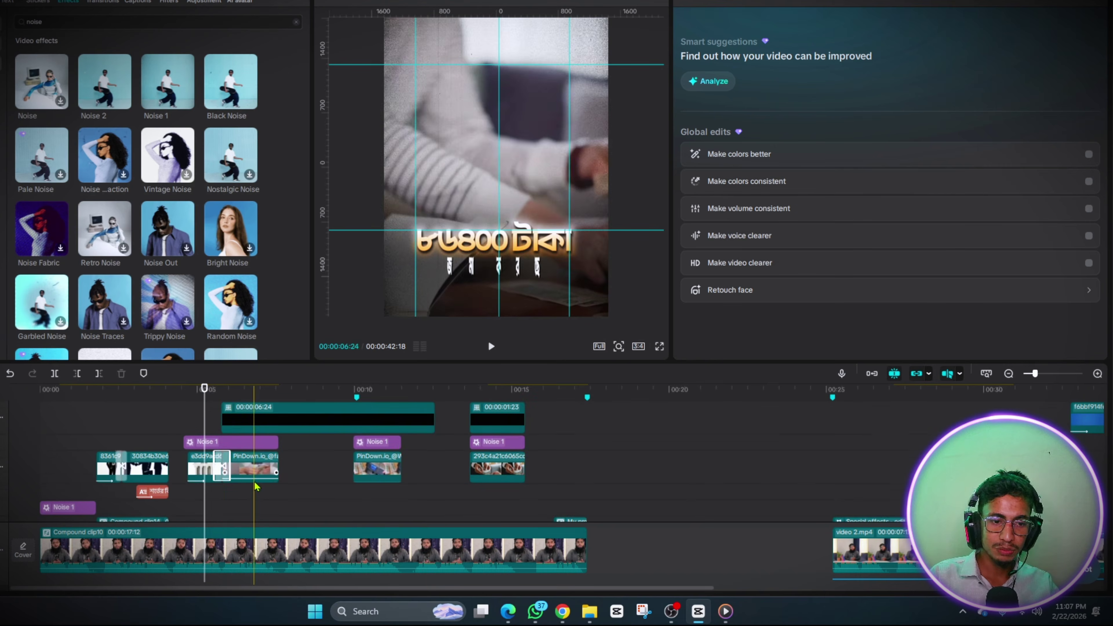
left_click(195, 441)
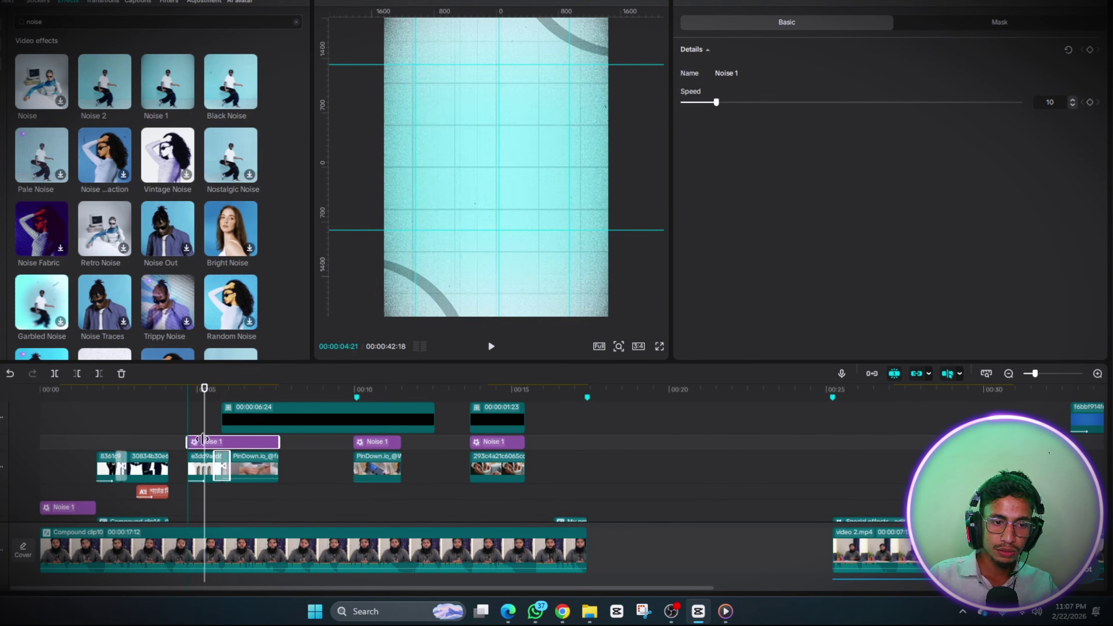
left_click_drag(202, 440, 221, 442)
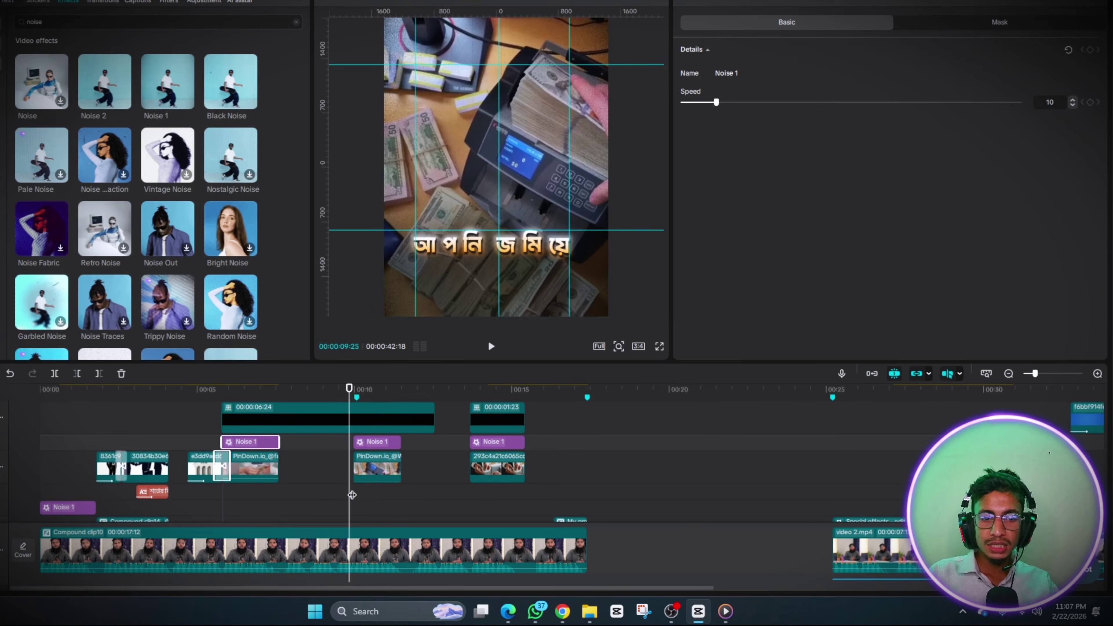
Scrub through the edited section and play the unedited version from 00:00:25:06 to compare them
left_click_drag(349, 498, 585, 513)
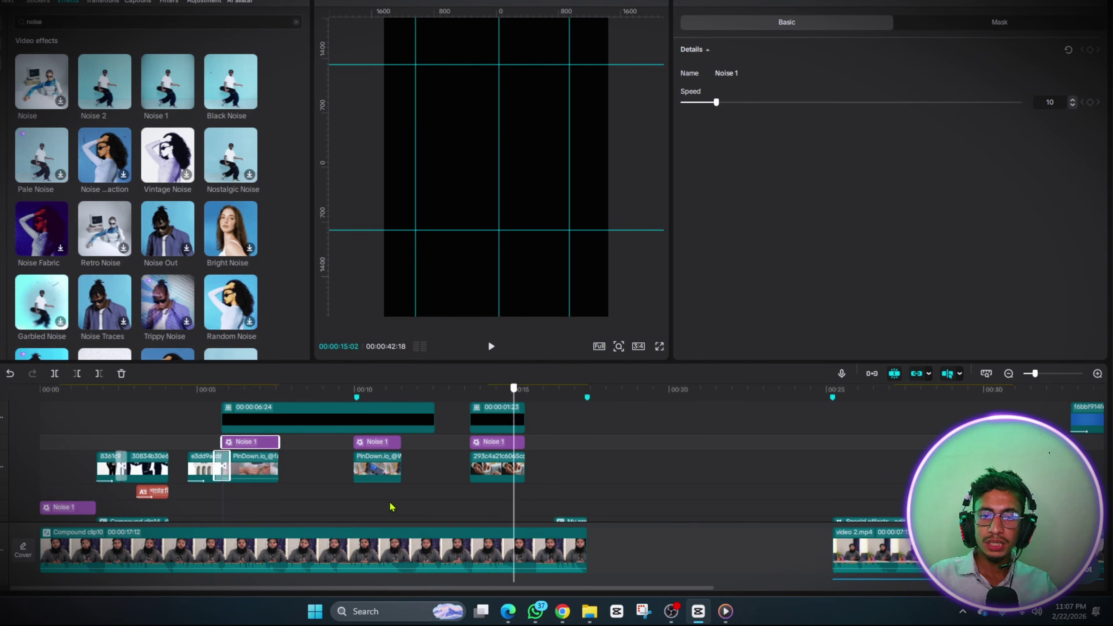
left_click_drag(392, 507, 40, 504)
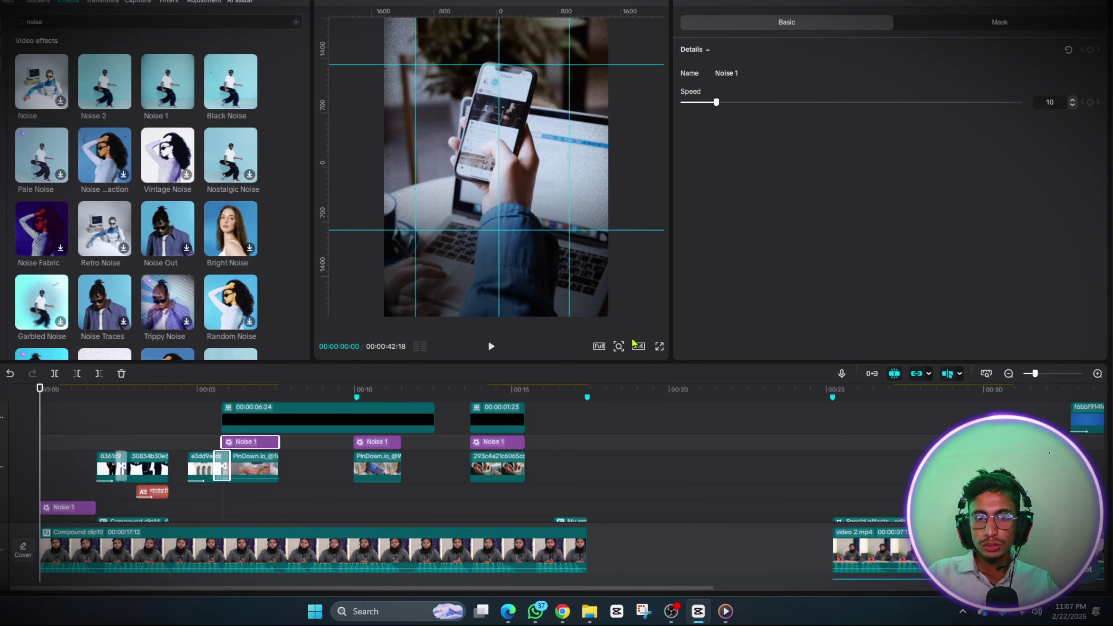
left_click(841, 473)
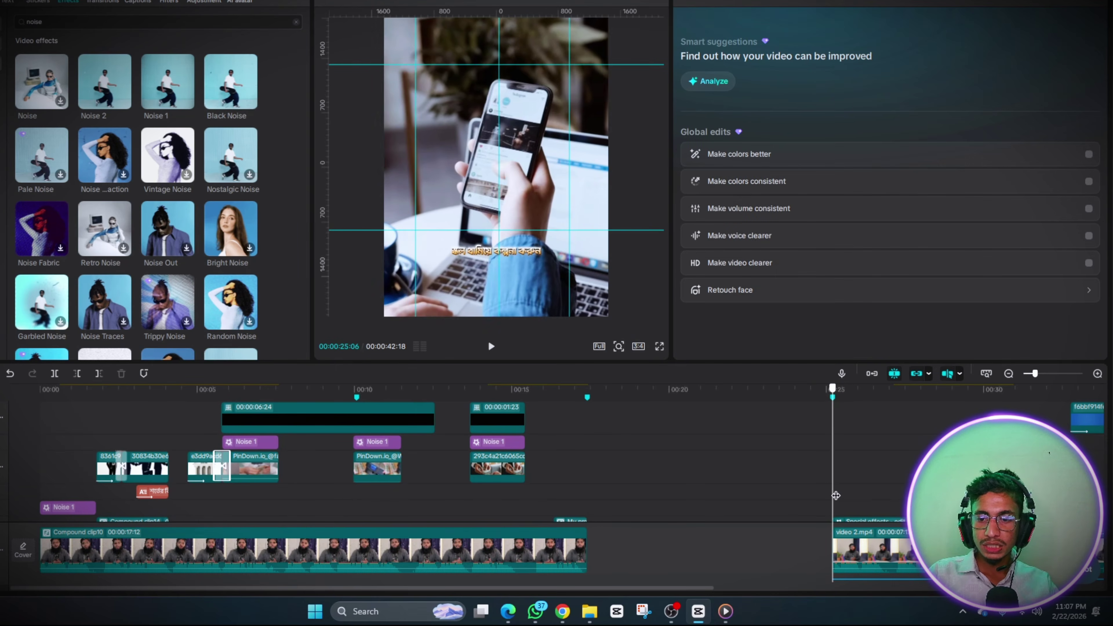
left_click(491, 346)
left_click(494, 347)
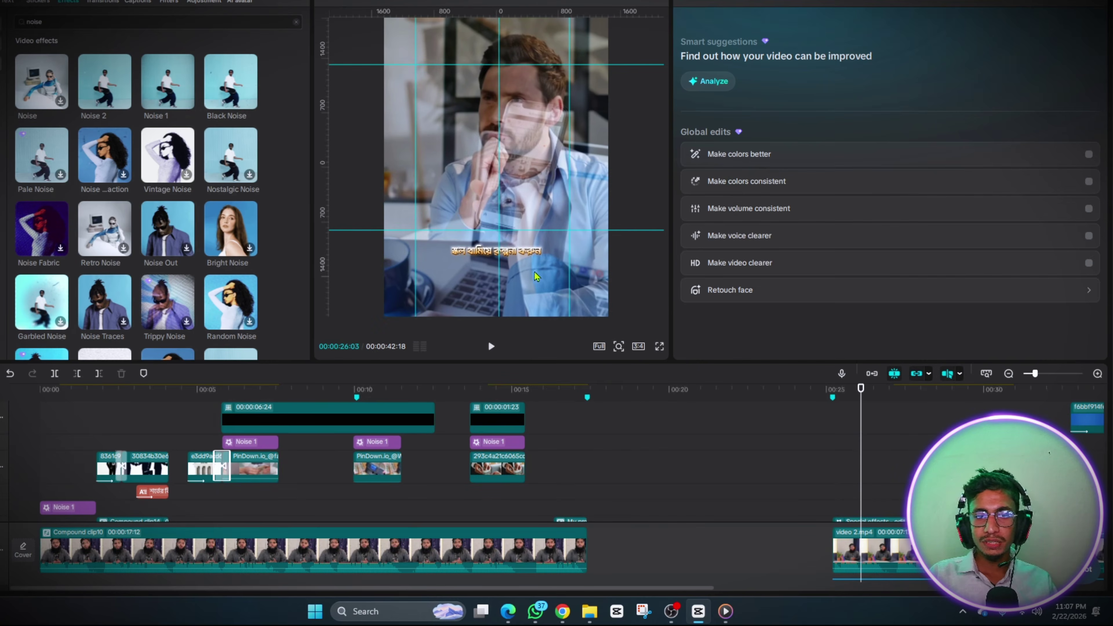
Preview the edited video from its start through the handshake scene in full screen, and return to the editor
left_click(324, 488)
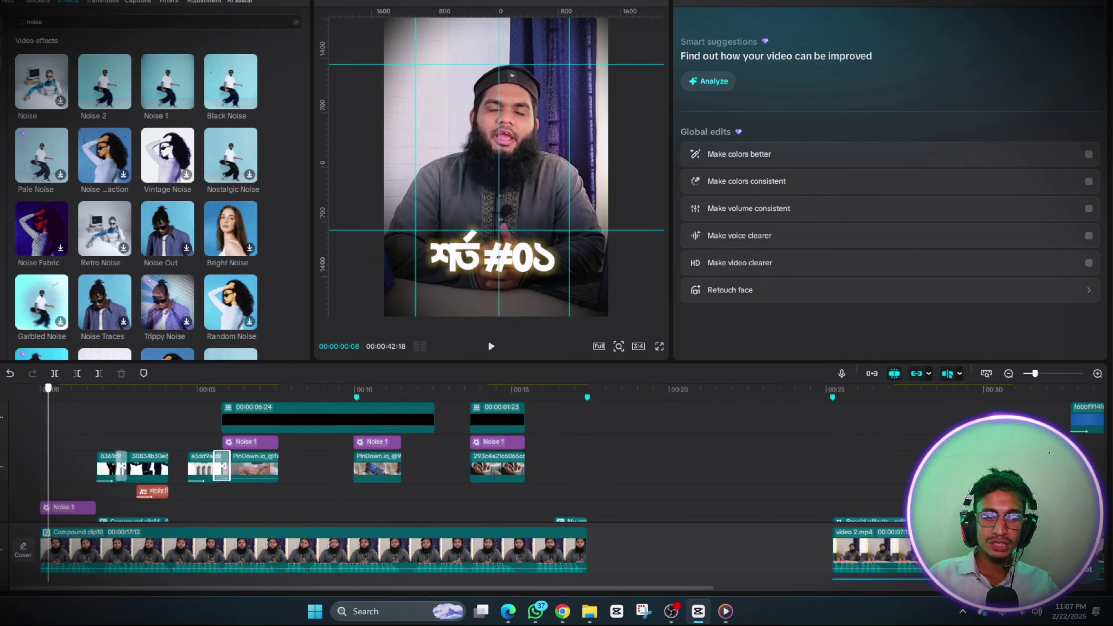
key("Home")
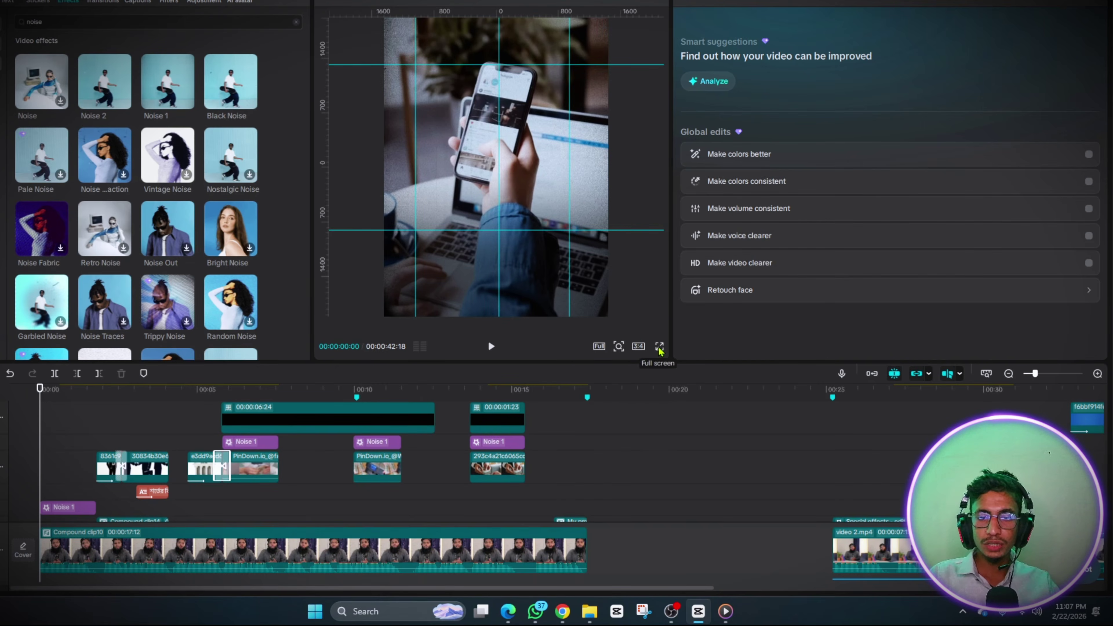
left_click(660, 346)
key("space")
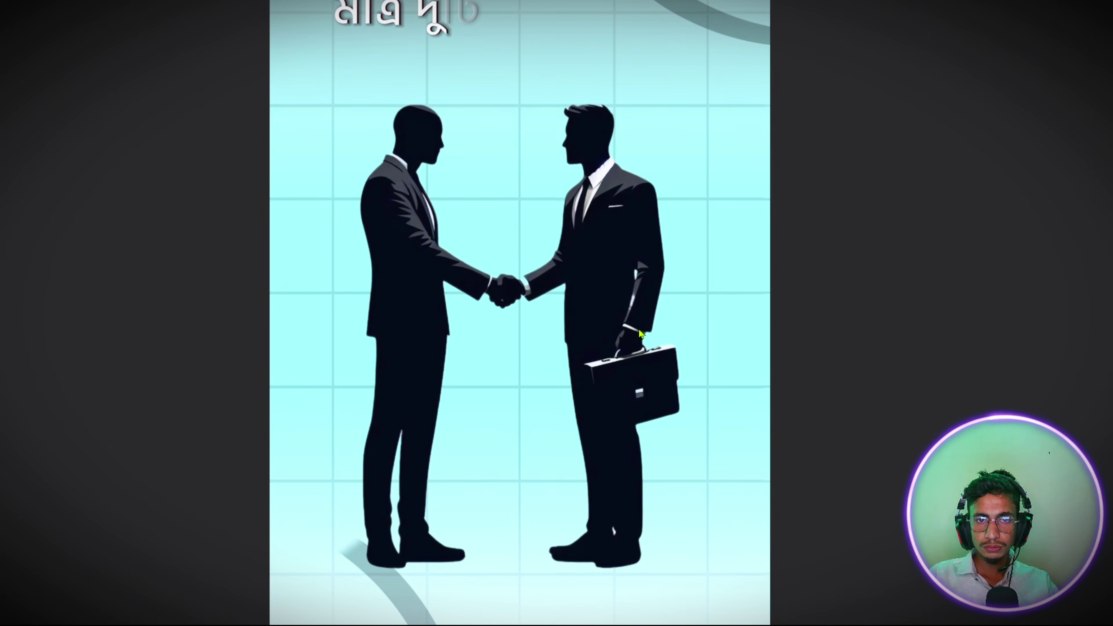
key("space")
left_click(684, 571)
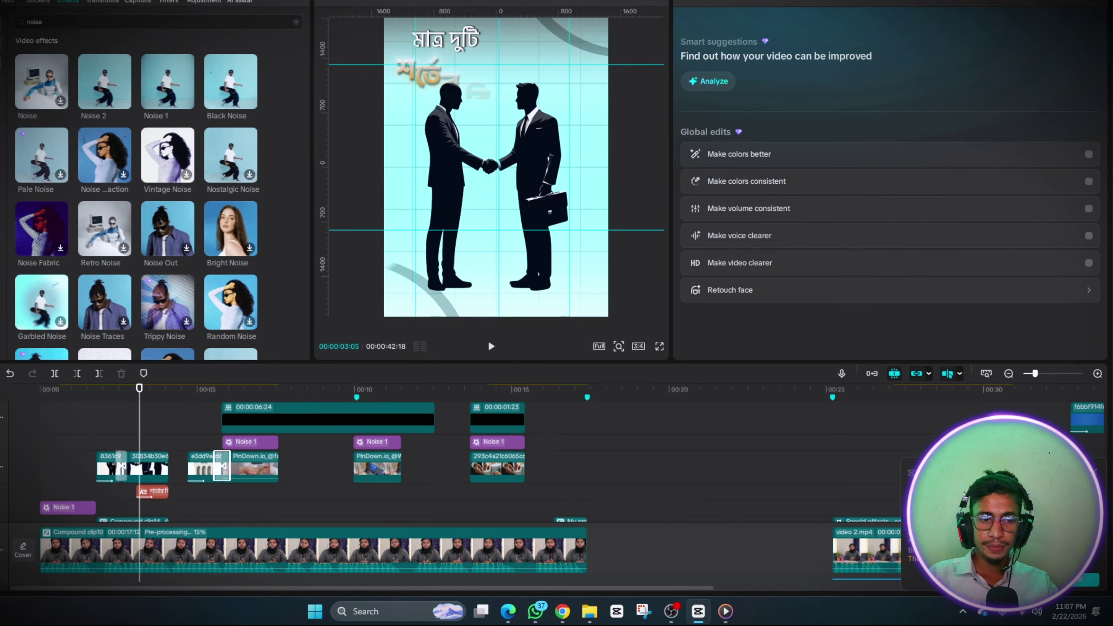
Return the playhead to the start and open Folder1 in the project media to browse its sound effects
left_click_drag(63, 490, 39, 488)
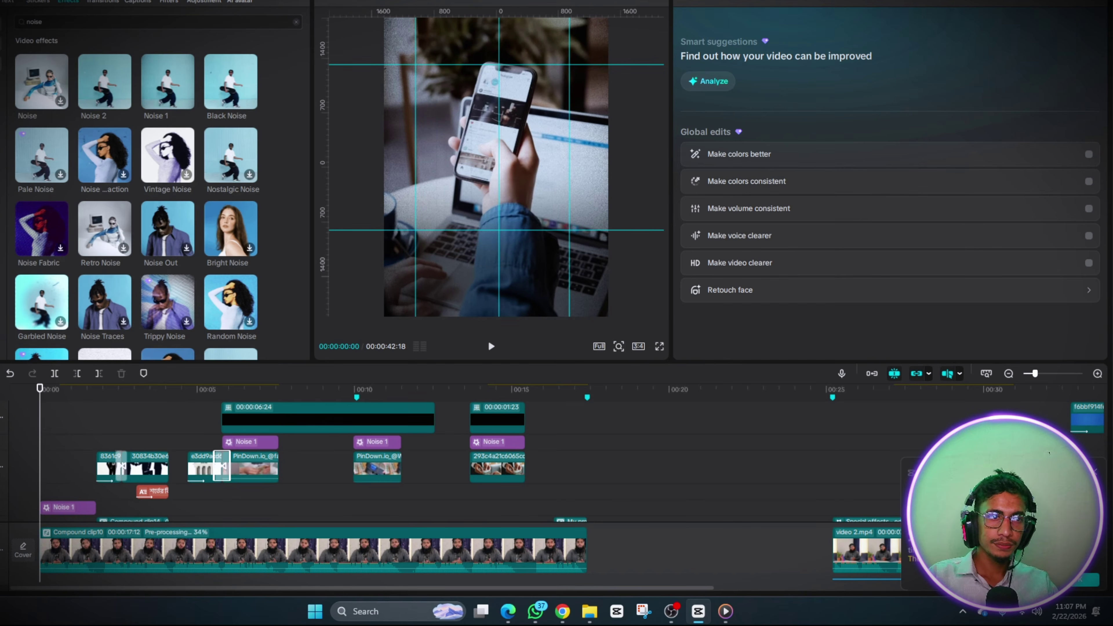
left_click(0, 1)
scroll(74, 172, "down", 4)
scroll(73, 172, "up", 3)
left_click(2, 23)
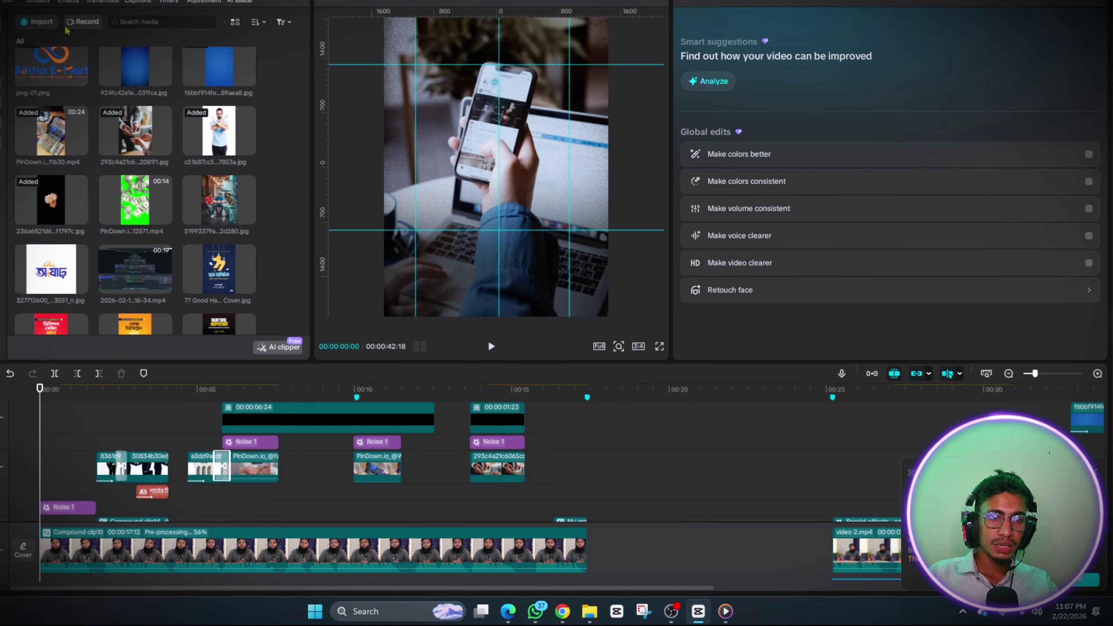
scroll(149, 211, "down", 1)
scroll(148, 188, "up", 2)
scroll(147, 180, "down", 5)
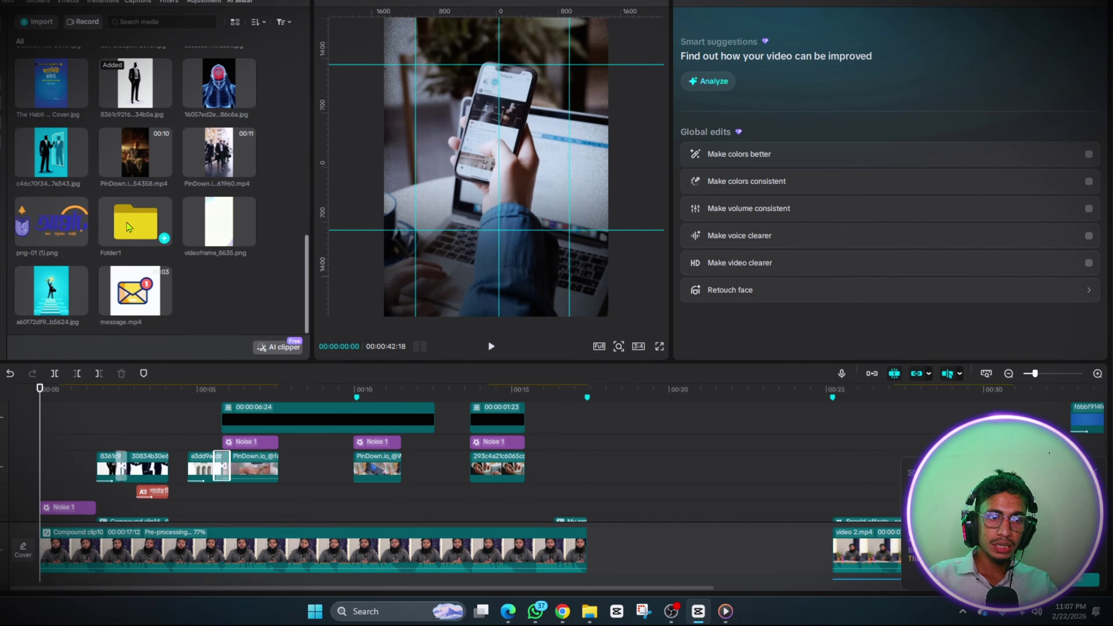
double_click(136, 234)
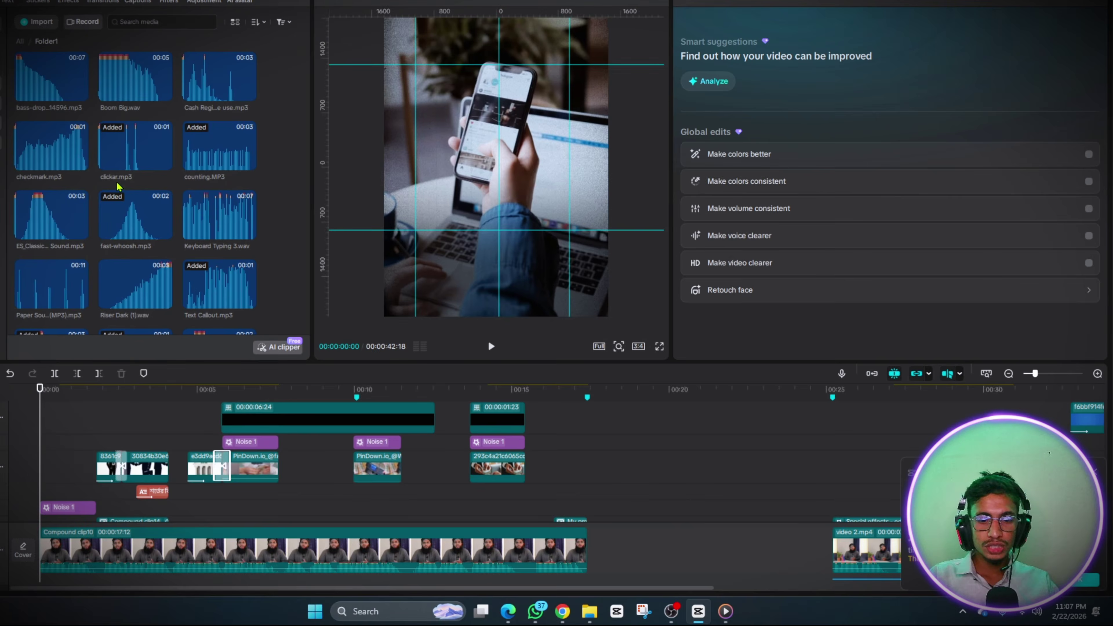
scroll(122, 186, "down", 1)
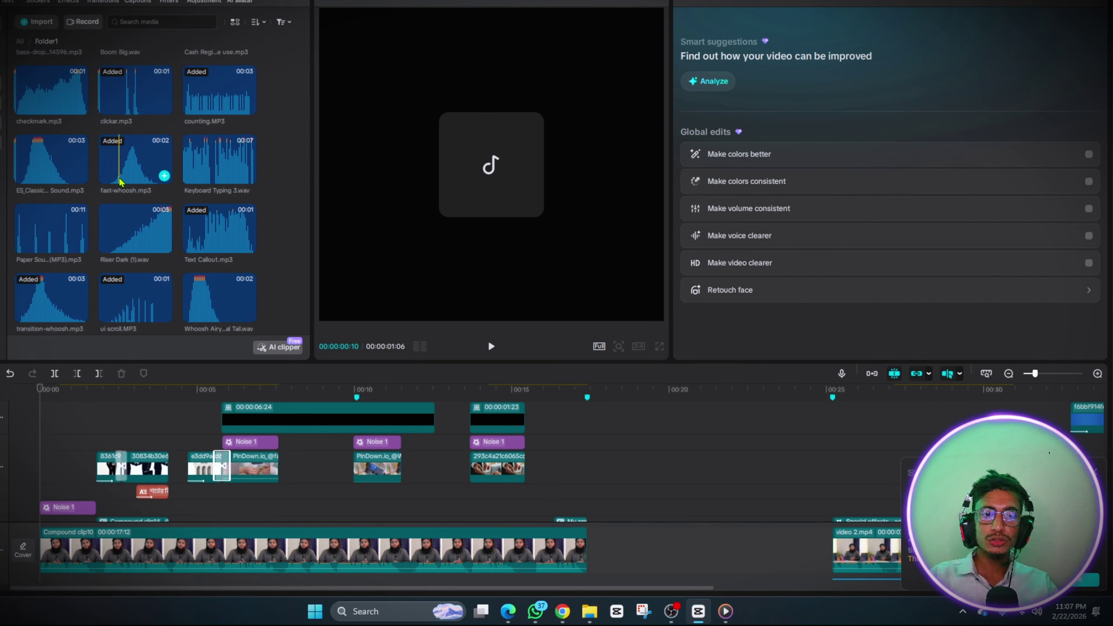
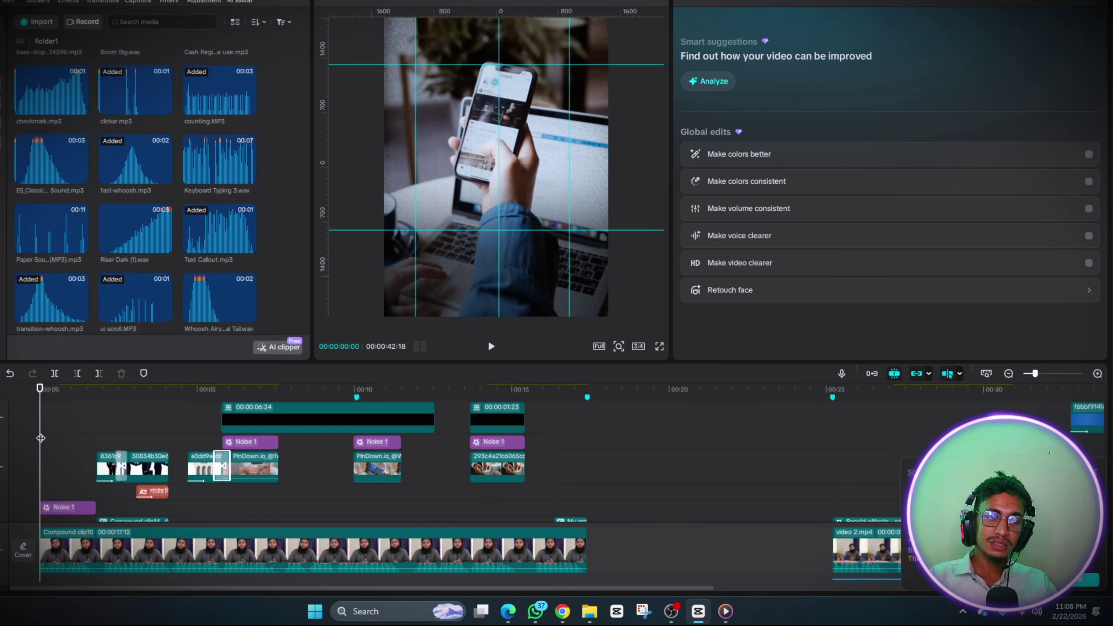
Play the opening, then place counting.MP3 at the very start of the timeline and shorten it from its end
scroll(40, 438, "up", 4)
scroll(40, 438, "down", 2)
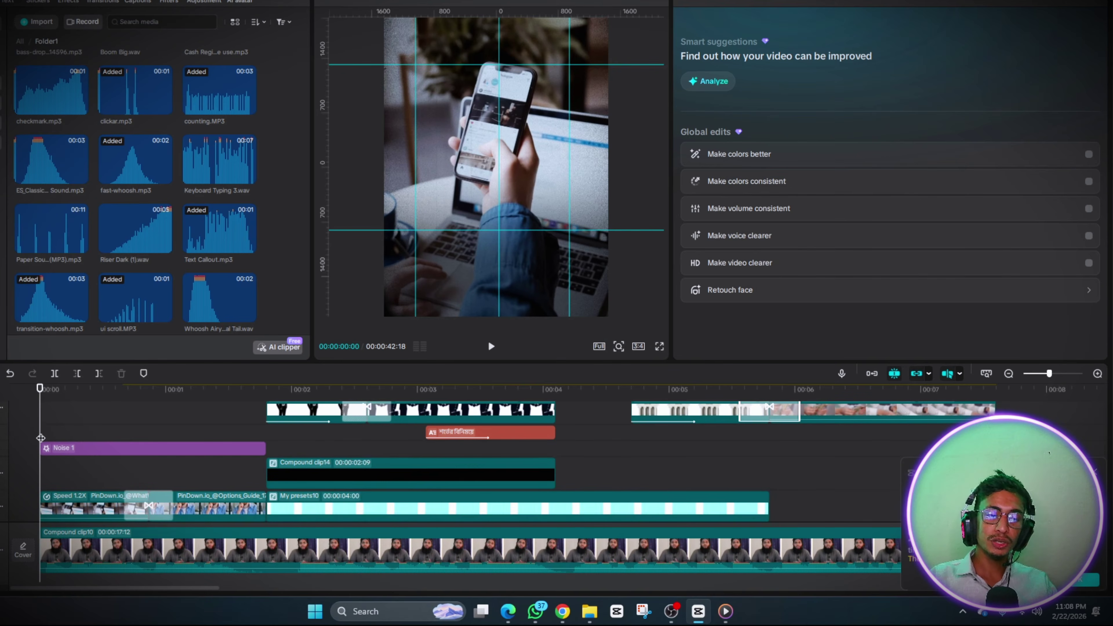
scroll(41, 438, "down", 2)
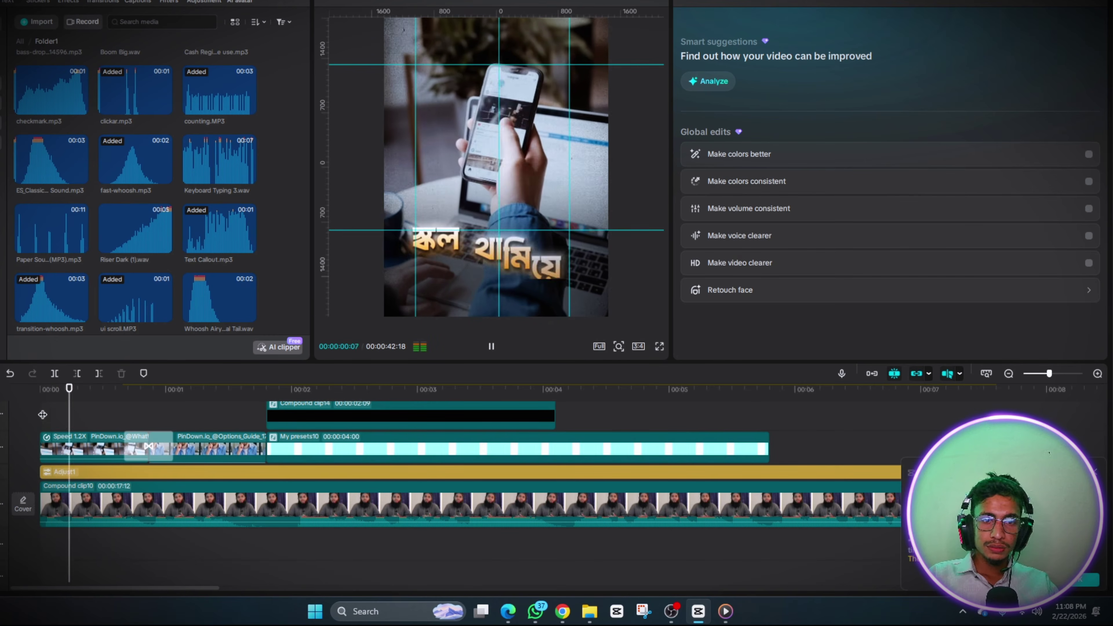
mouse_move(43, 415)
left_mouse_down()
mouse_move(80, 421)
mouse_move(39, 421)
left_mouse_up()
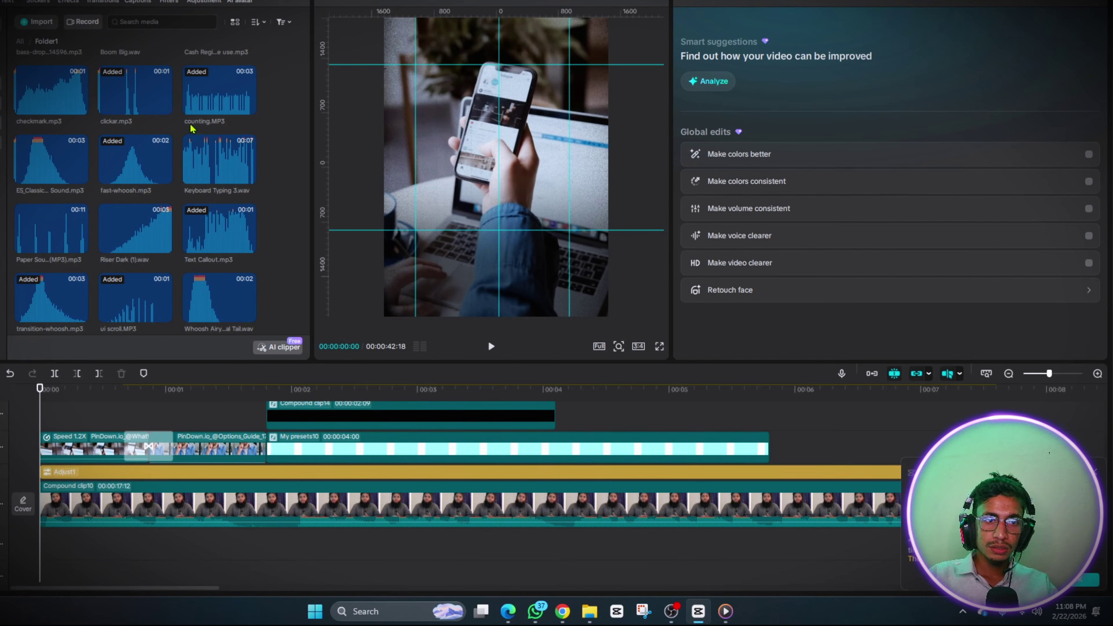
left_click_drag(215, 94, 185, 543)
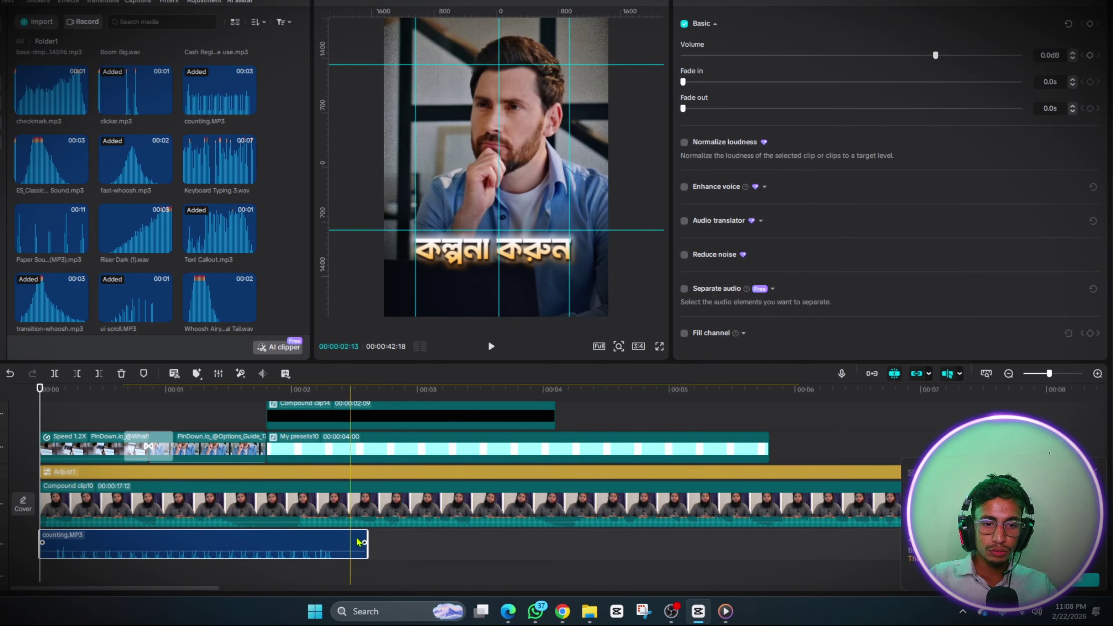
left_click_drag(367, 543, 323, 539)
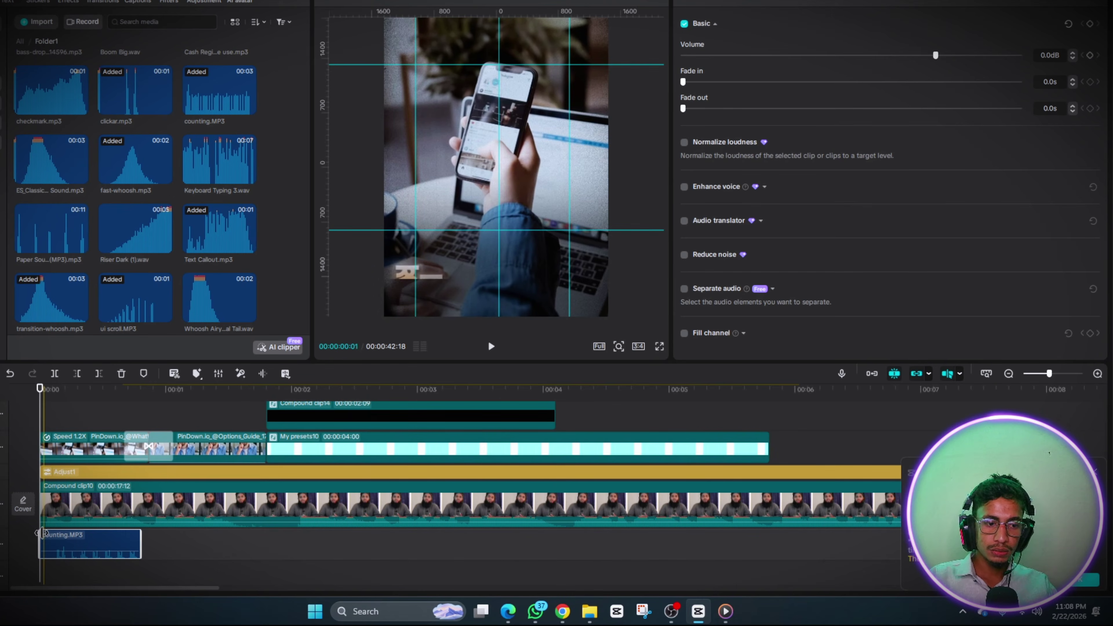
left_click_drag(58, 537, 42, 538)
Trim the end of counting.MP3 to 00:00:00:15, lower its volume to about -6.7 dB and play back the opening
left_click_drag(42, 419, 105, 442)
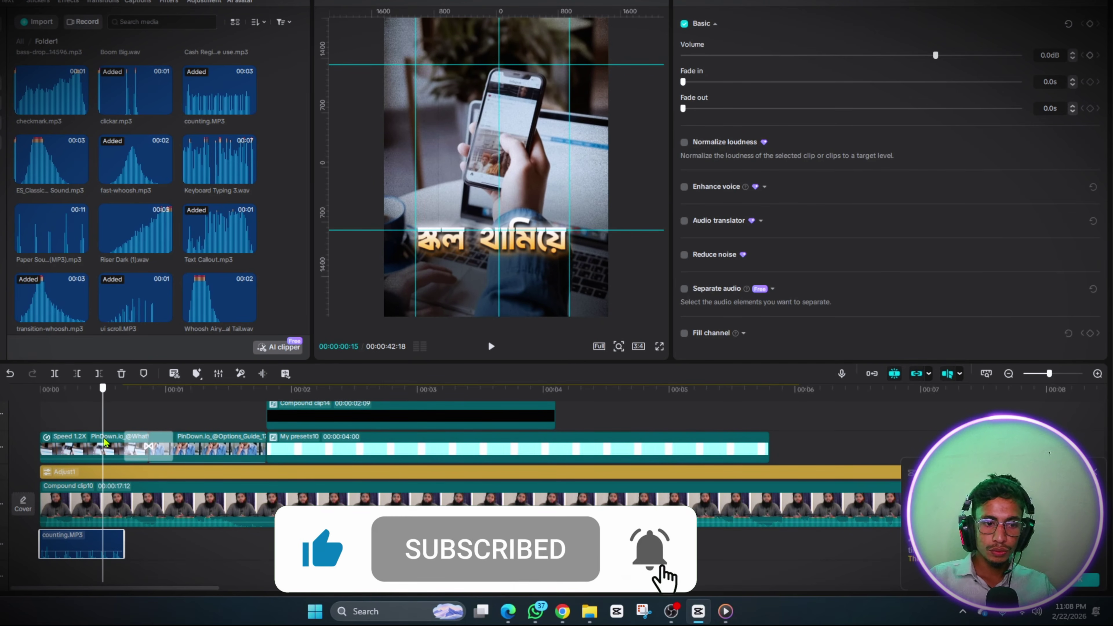
left_click_drag(125, 541, 108, 539)
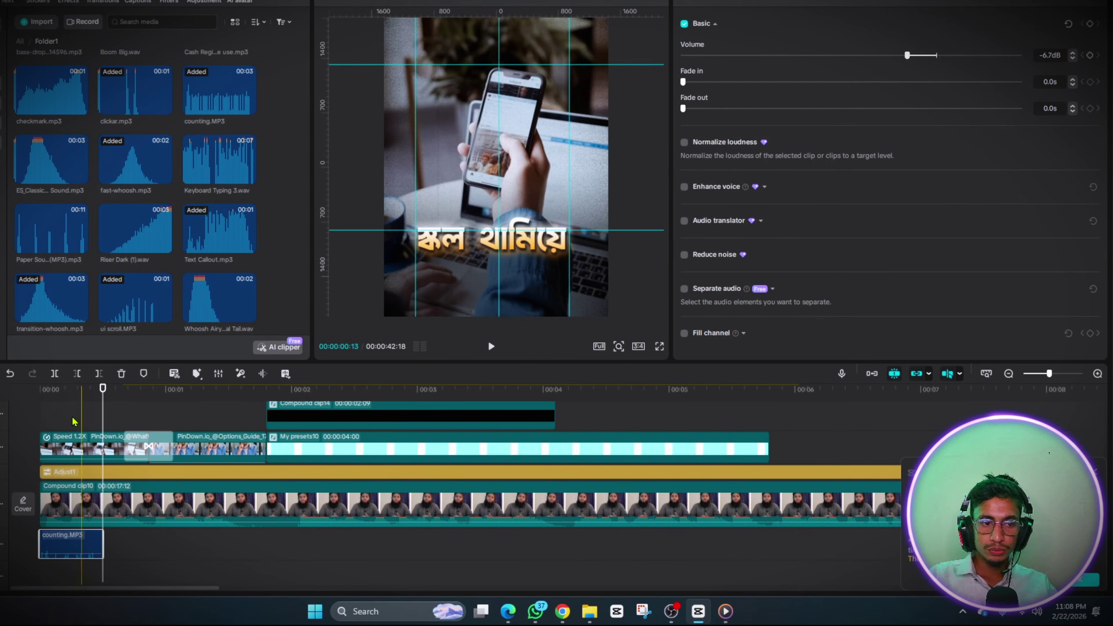
left_click(56, 422)
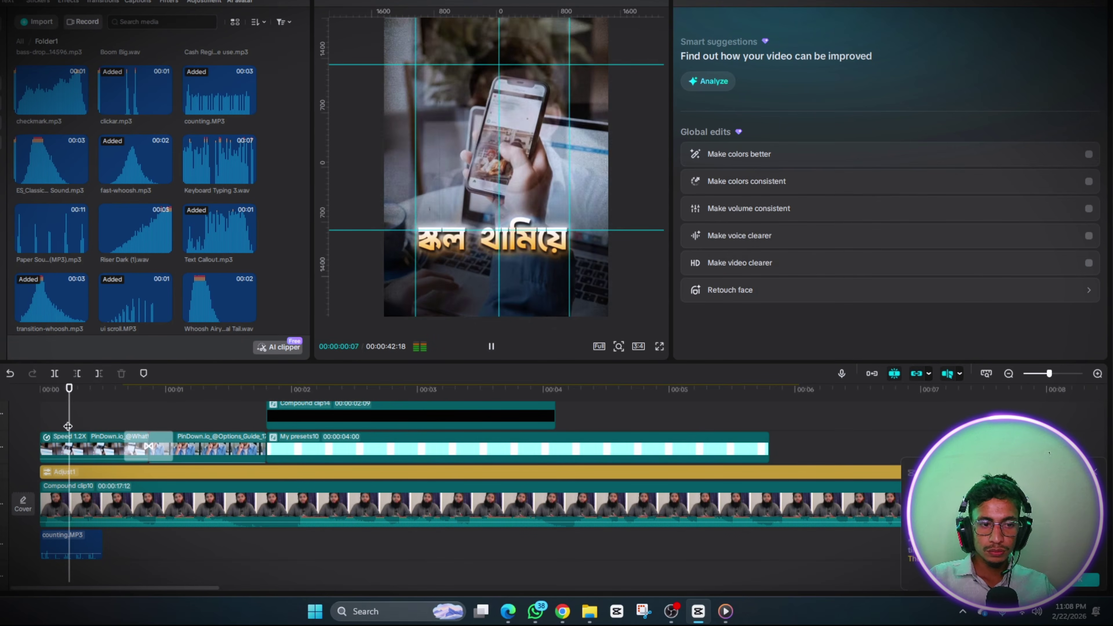
left_click(37, 430)
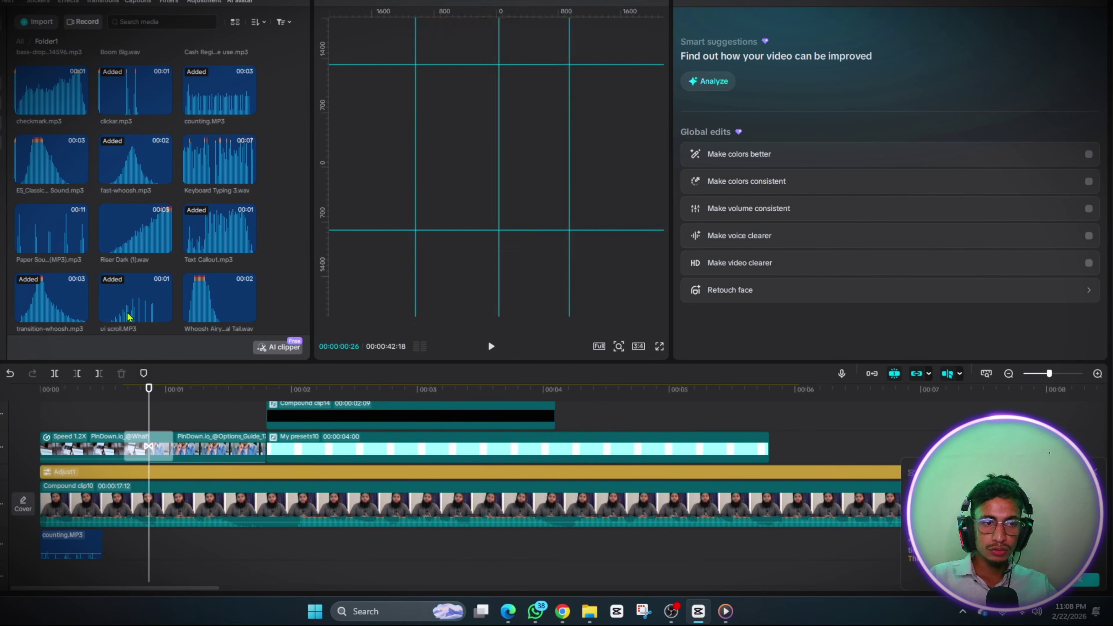
Place clickar.mp3 at 00:00:00:26 during the clip transition, lower its volume to about -8.5 dB and listen to it
scroll(110, 186, "up", 2)
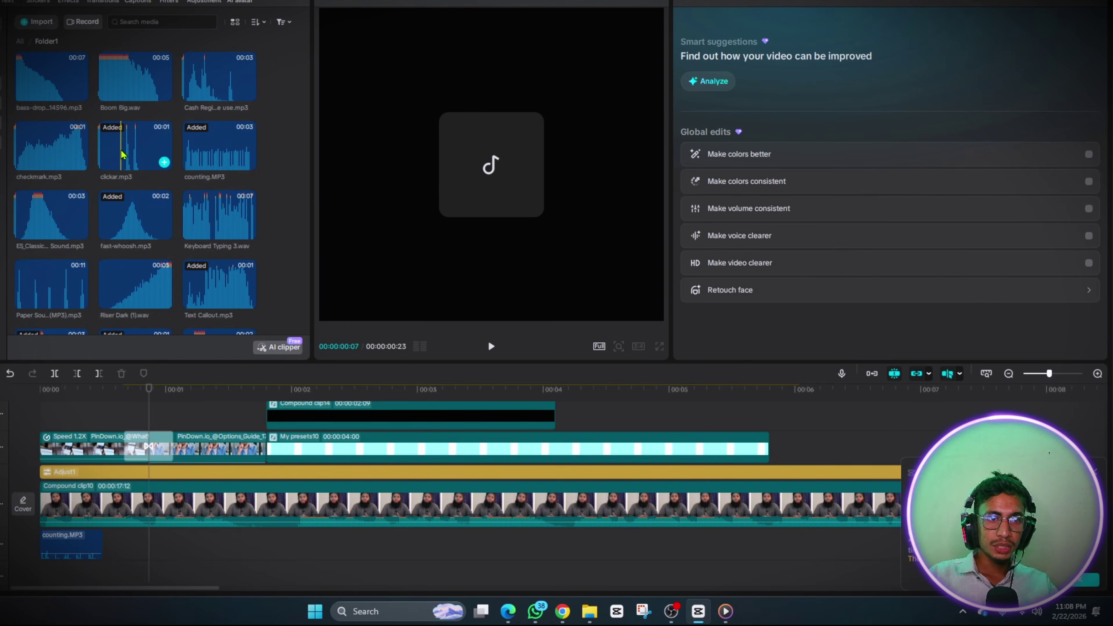
left_click_drag(122, 154, 146, 544)
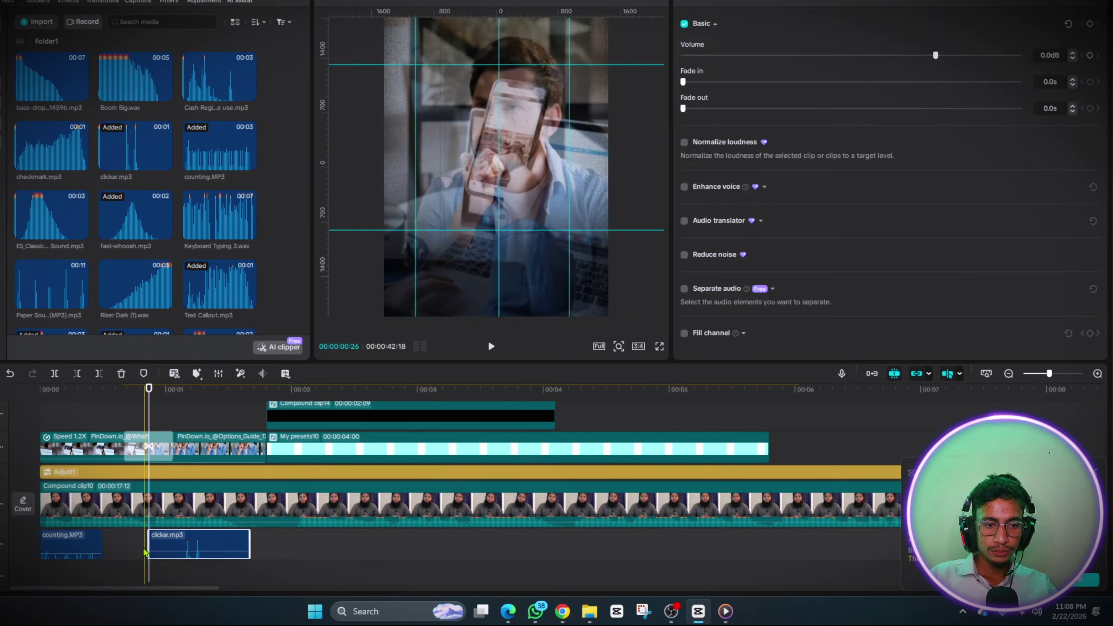
left_click(184, 566)
key("space")
scroll(176, 545, "down", 2)
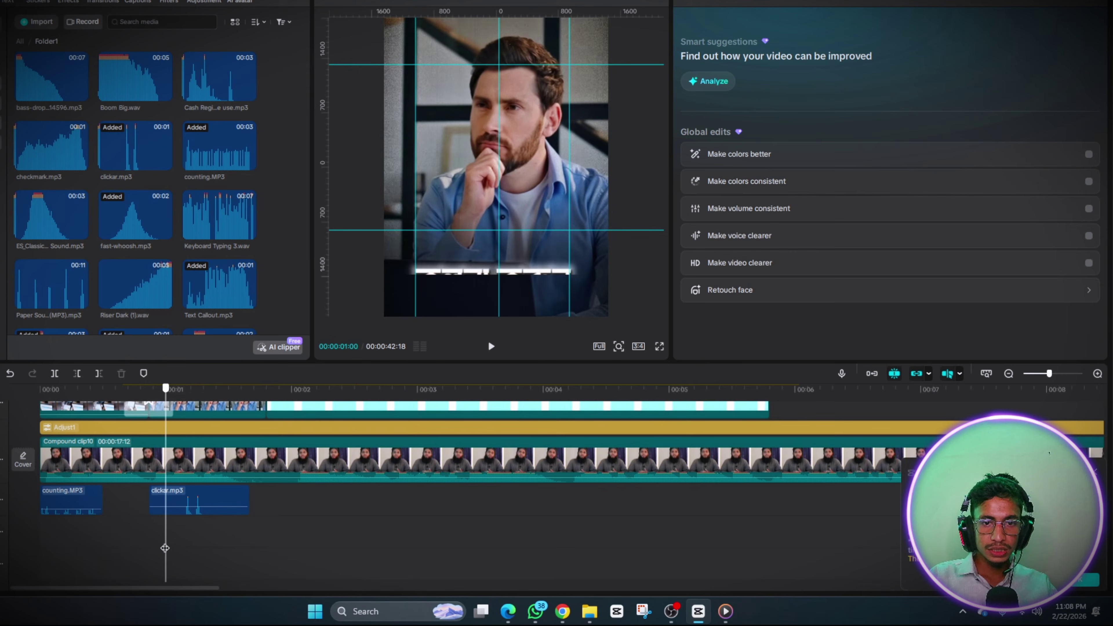
left_click(210, 510)
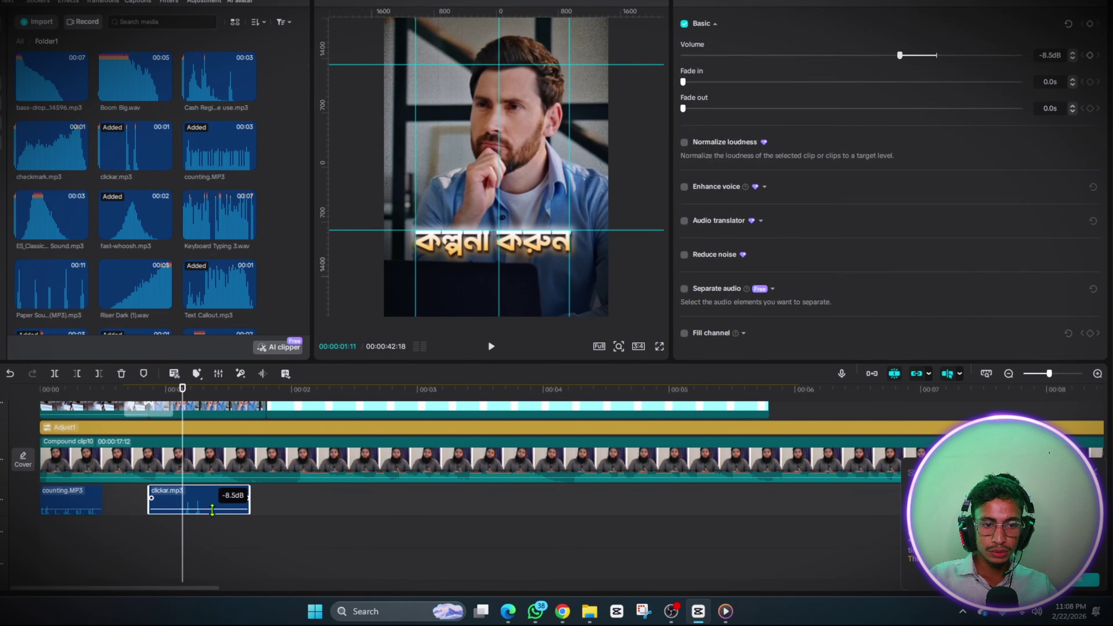
left_click(161, 535)
key("space")
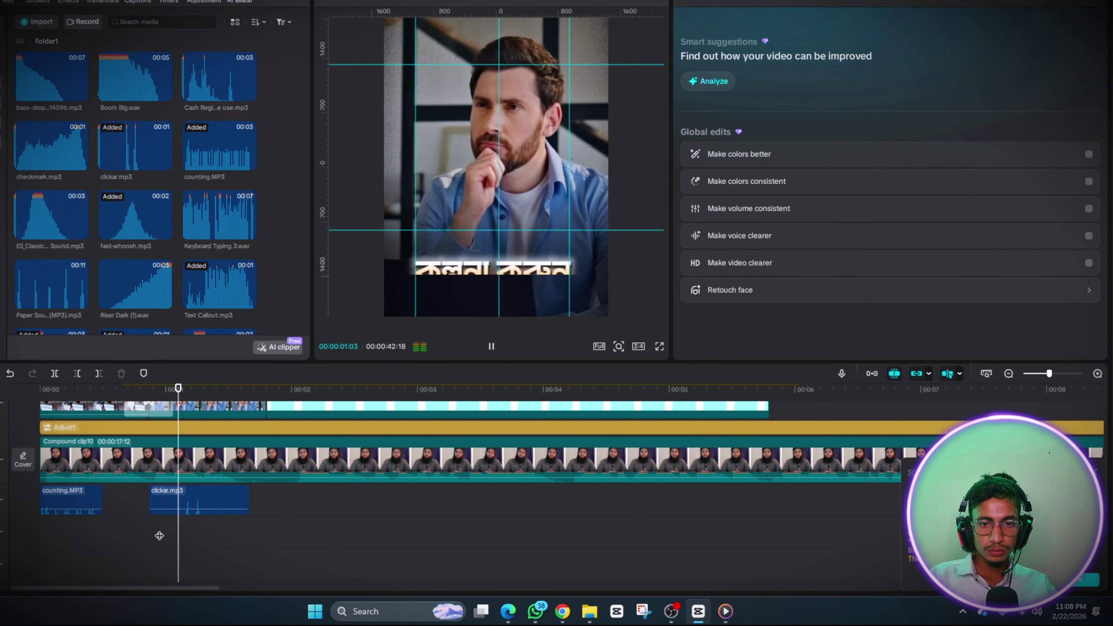
Play back the opening from near its start to check the counting and clicker sounds together
left_click(256, 532)
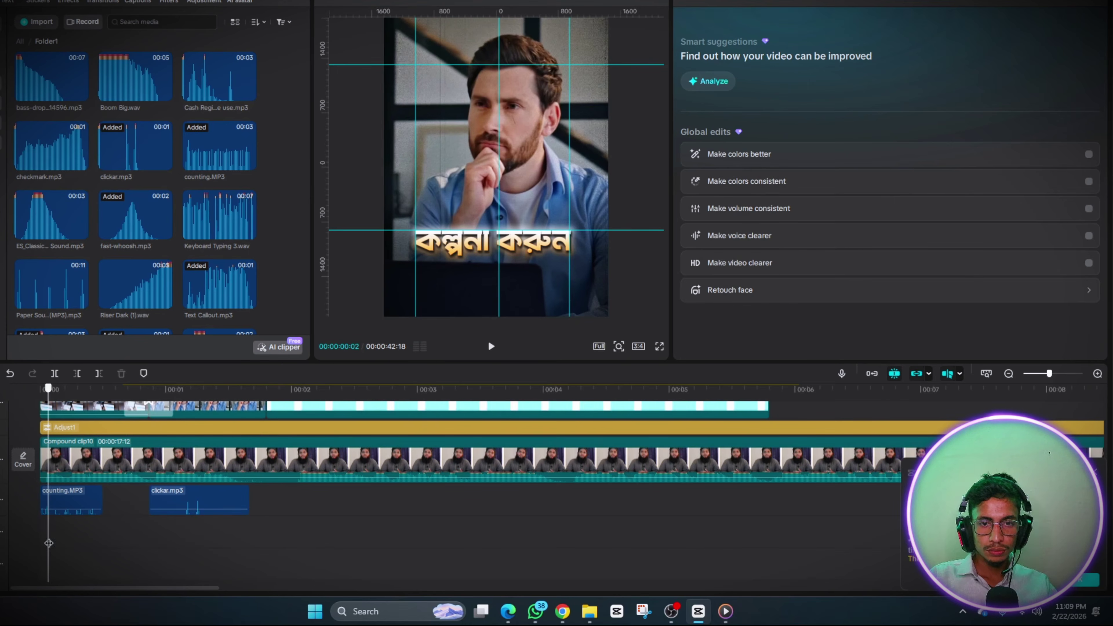
left_click(53, 535)
left_click_drag(152, 535, 284, 542)
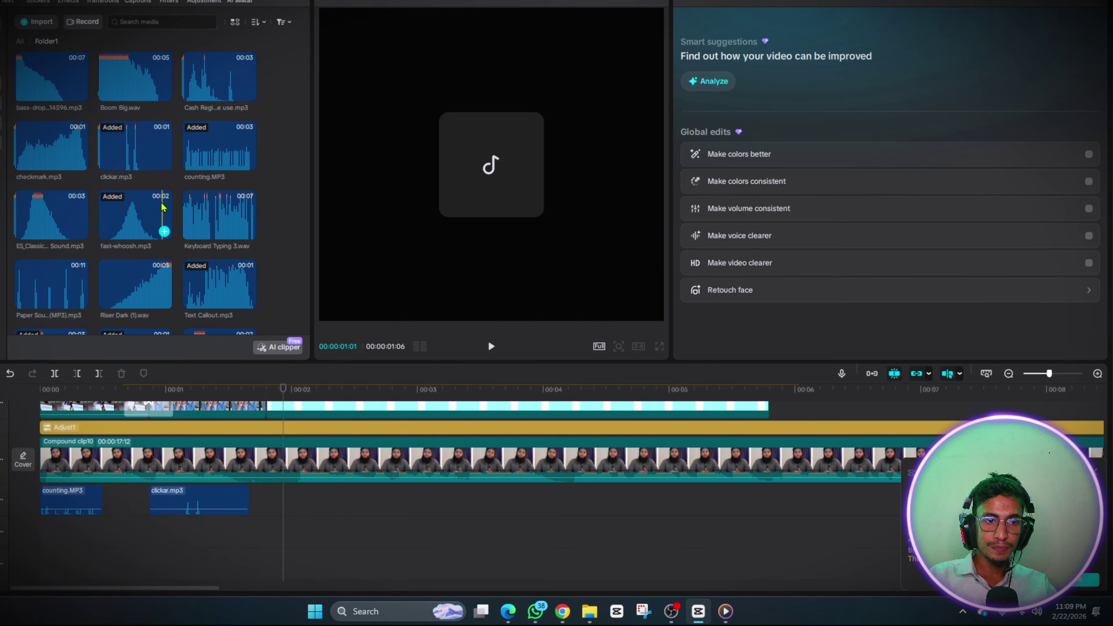
Place woosh8.mp3 just before the two-second mark, where the suited man enters, and play it back
scroll(161, 178, "down", 5)
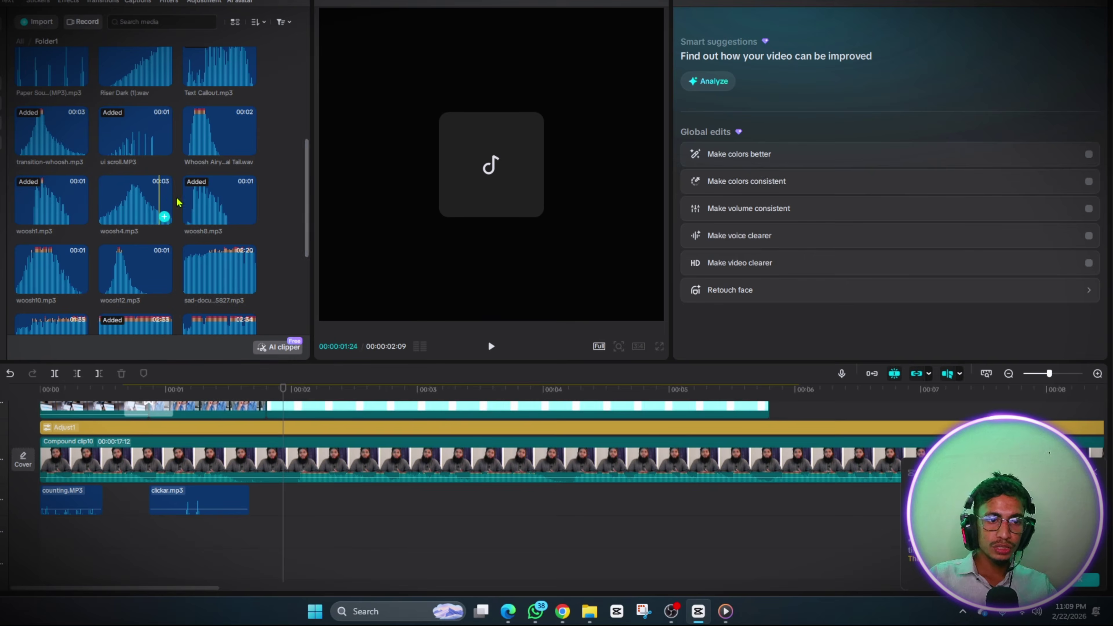
left_click_drag(204, 210, 277, 503)
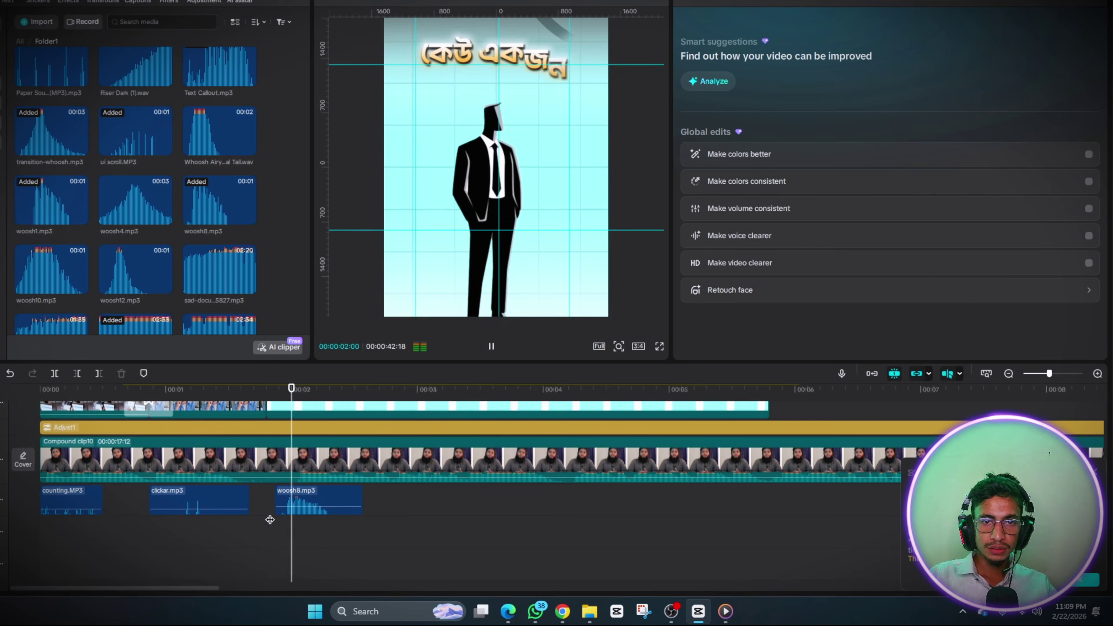
left_click(288, 523)
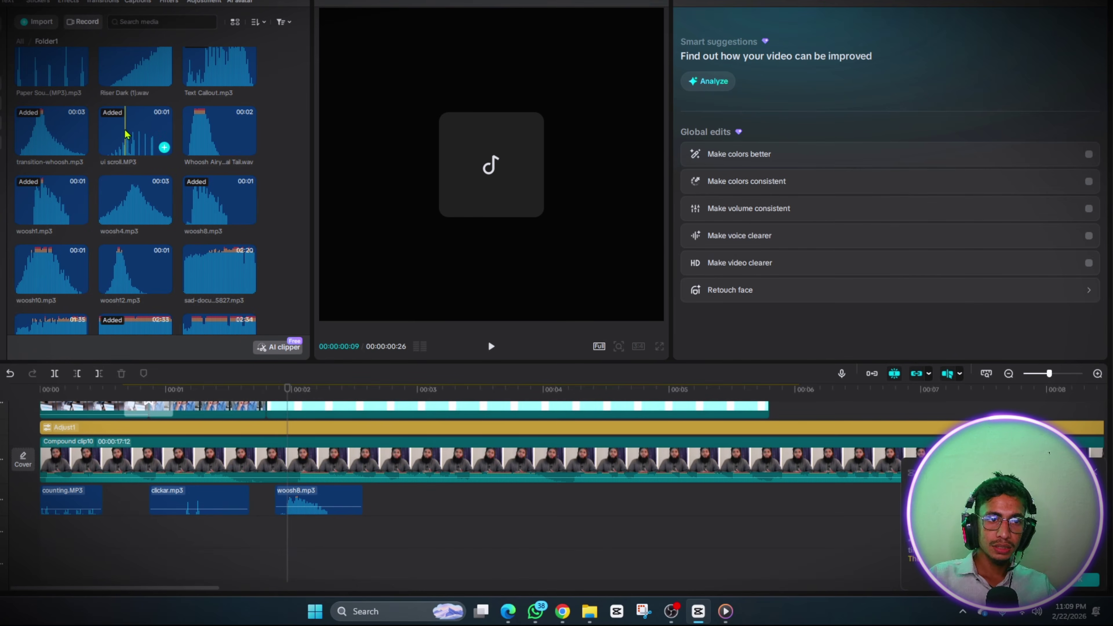
Place ui scroll.MP3 on a second audio track below woosh8.mp3, shift its start to about 00:00:01:22 and play it
left_click_drag(122, 135, 290, 537)
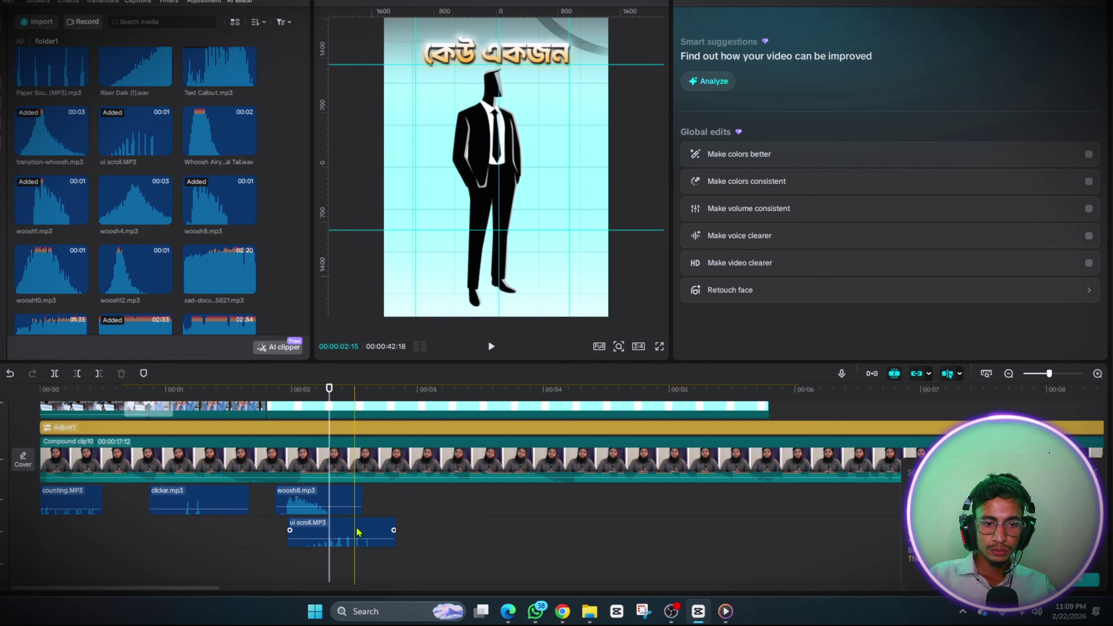
left_click_drag(359, 531, 325, 532)
left_click(258, 561)
key("space")
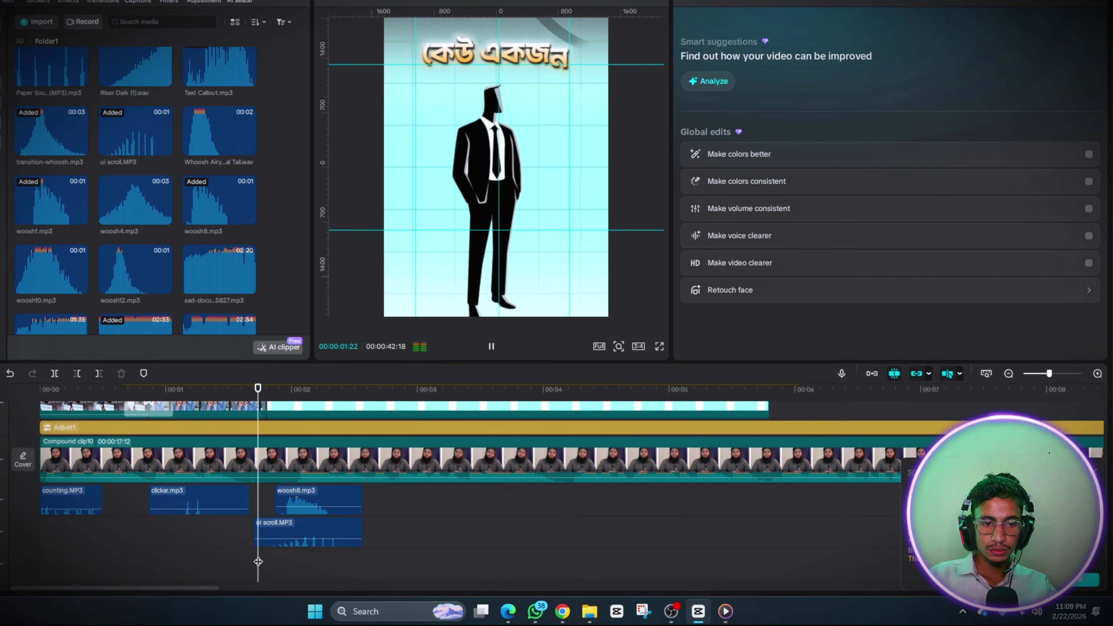
Move ui scroll.MP3 so it starts just after woosh8.mp3 begins, and play that section to check its timing
left_click_drag(298, 536, 324, 536)
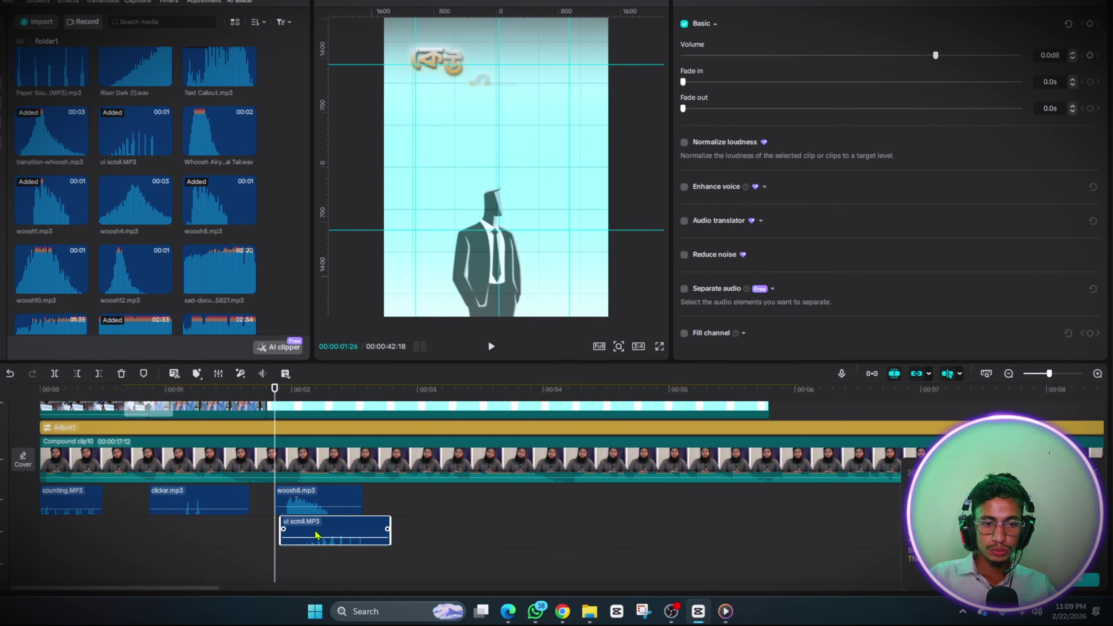
left_click(270, 561)
key("space")
left_click(271, 561)
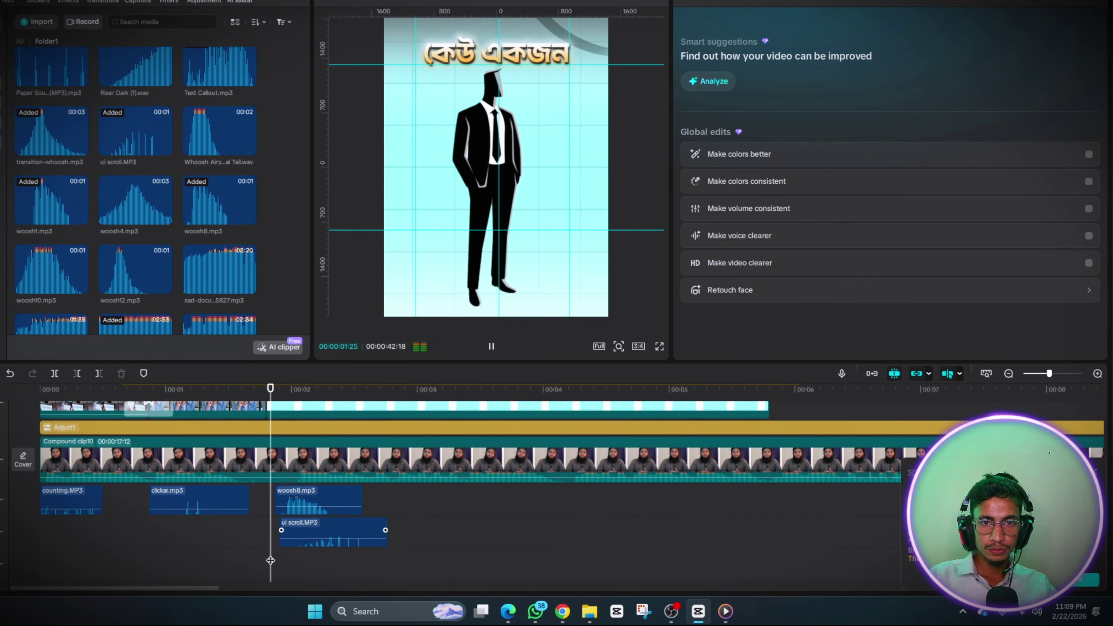
key("space")
key("space")
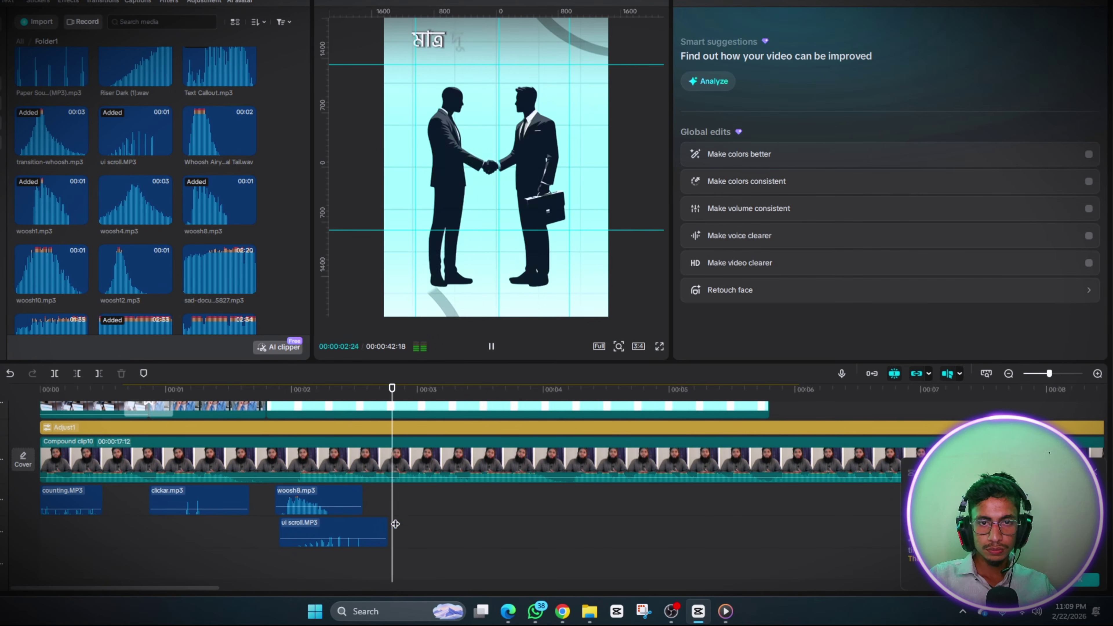
Trim the end of ui scroll.MP3 back to about the start of the handshake transition and play from there
left_click(385, 520)
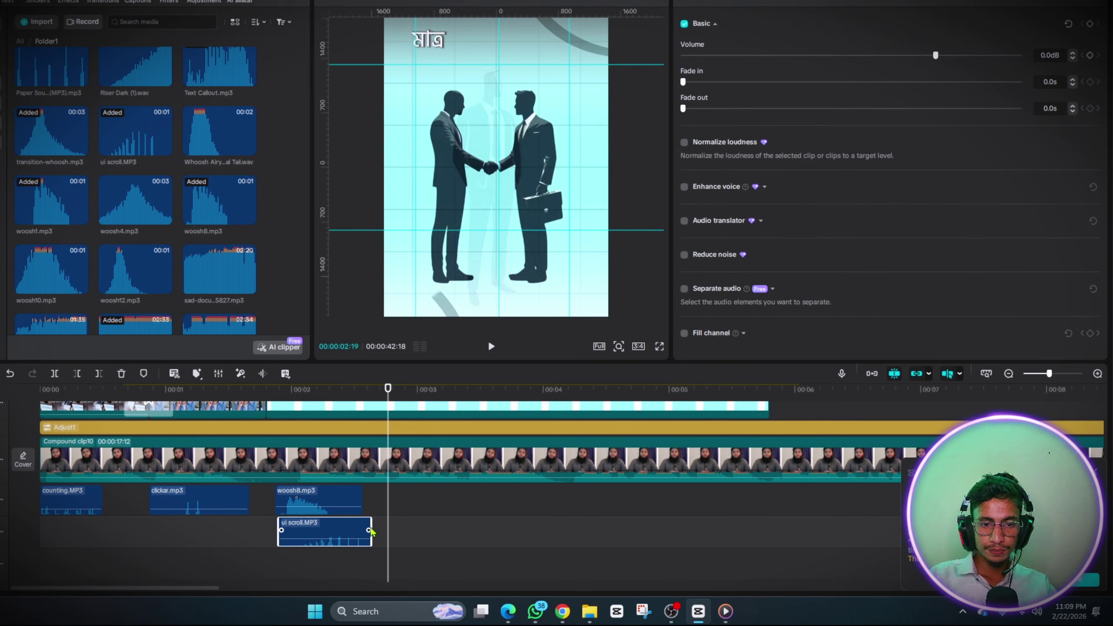
left_click(371, 503)
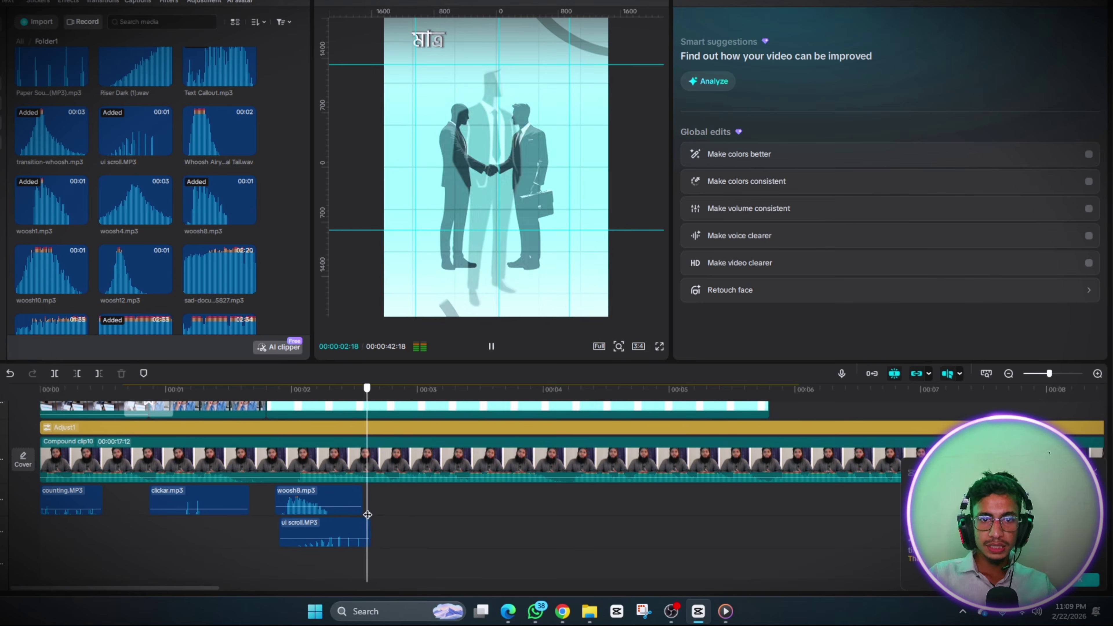
mouse_move(368, 514)
left_mouse_down()
mouse_move(361, 522)
mouse_move(378, 524)
left_mouse_up()
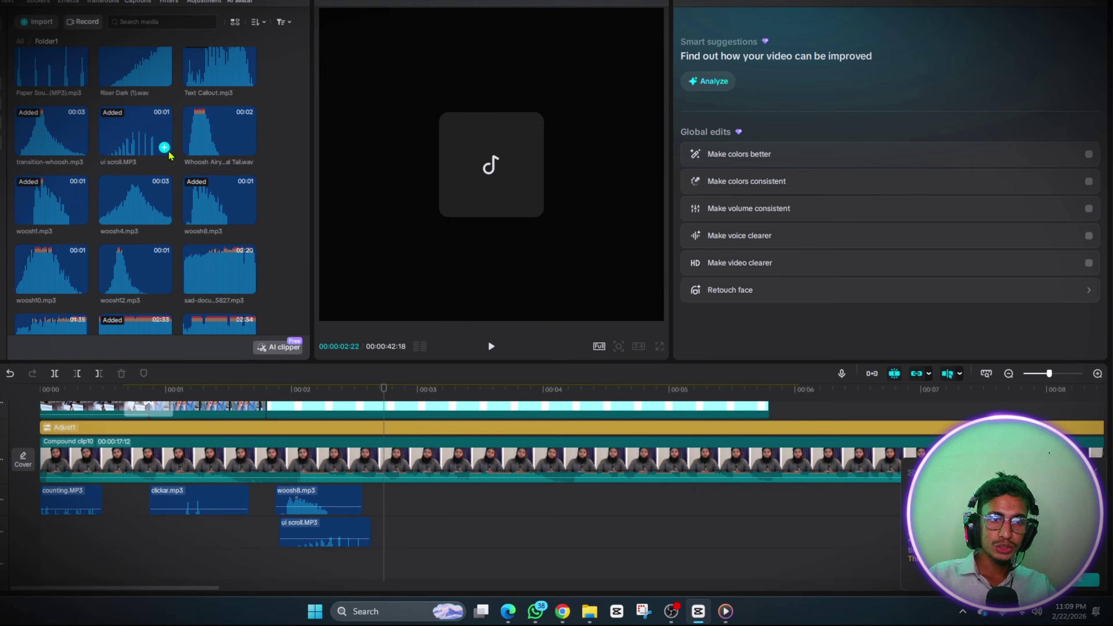
Place pop.mp3 directly after woosh8.mp3 on the first audio track, at the handshake transition, and play it back
scroll(71, 325, "down", 1)
scroll(71, 324, "down", 1)
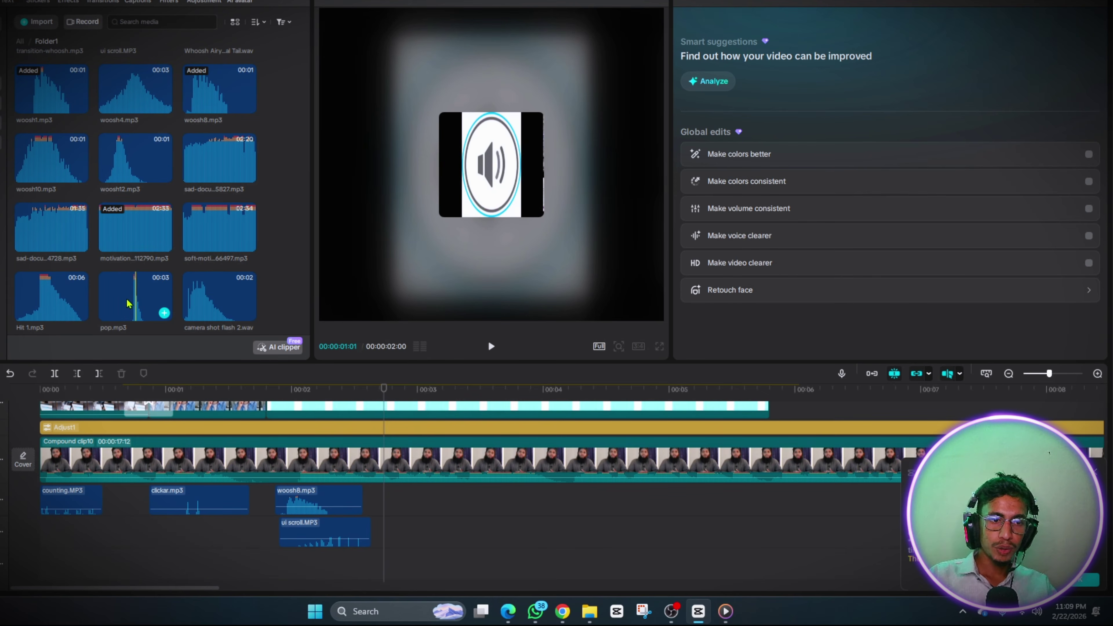
left_click_drag(127, 303, 485, 507)
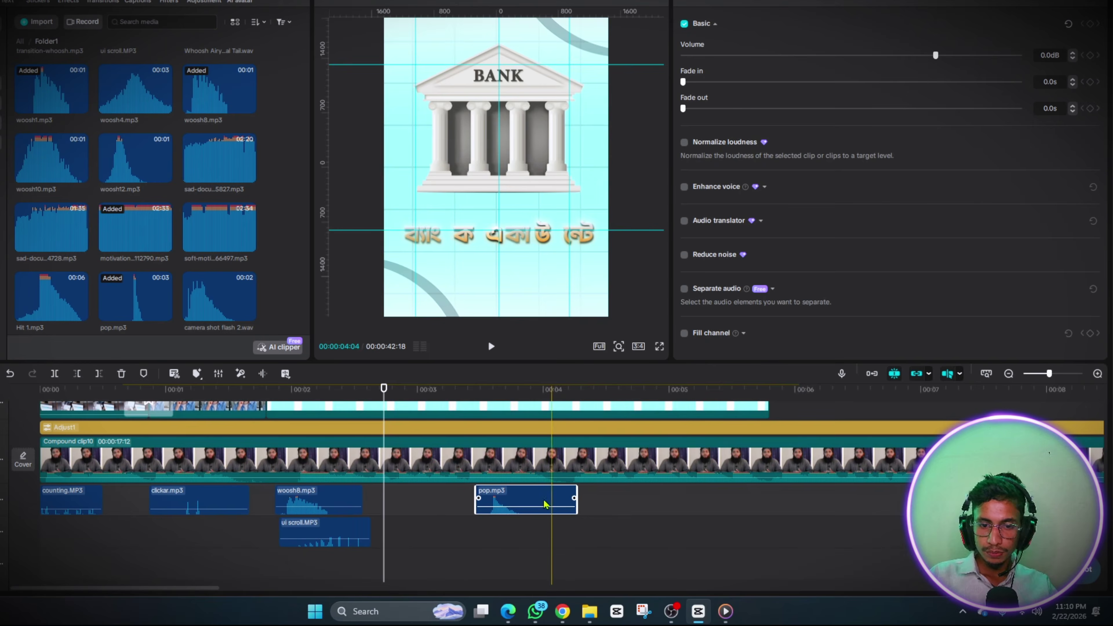
left_click_drag(543, 504, 430, 505)
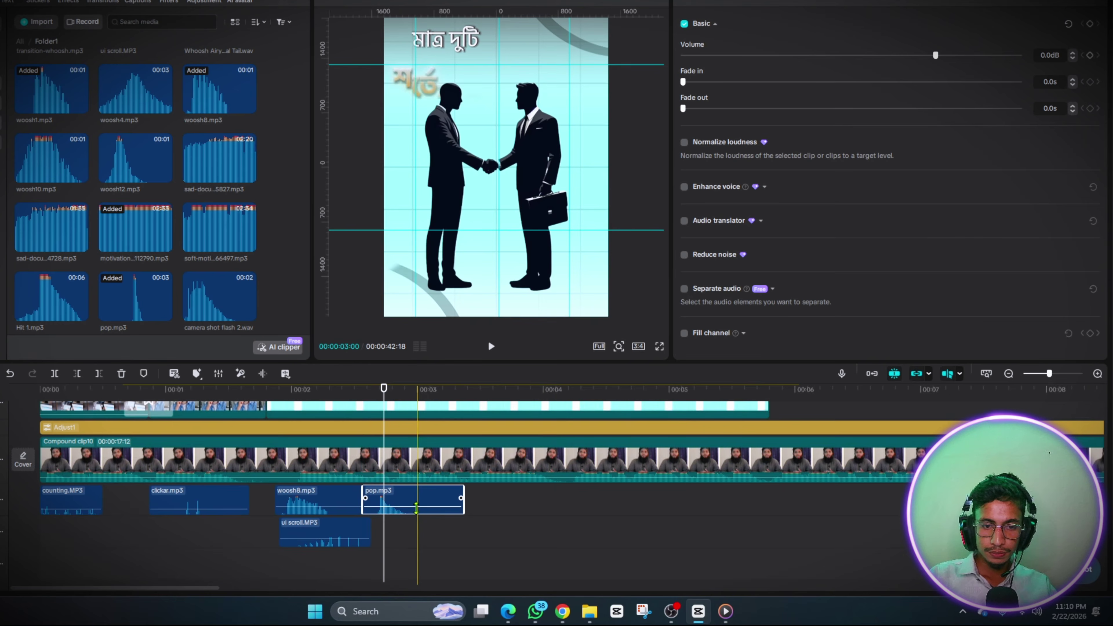
left_click(361, 578)
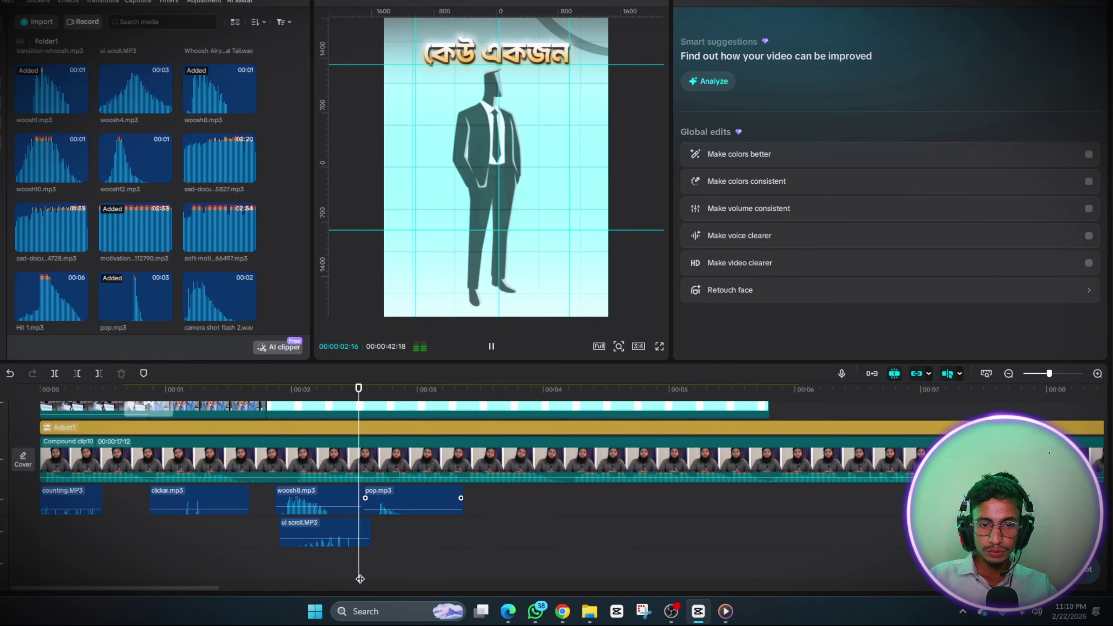
key("space")
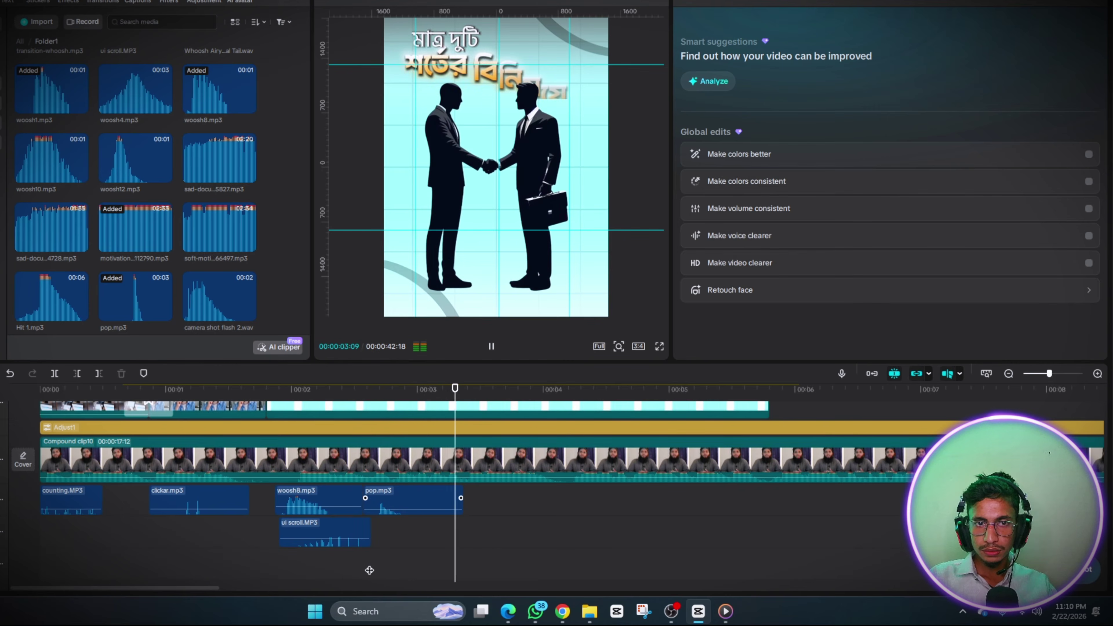
Raise the volume of pop.mp3 and replay the handshake transition to check how it sounds
left_click(370, 571)
left_click(392, 542)
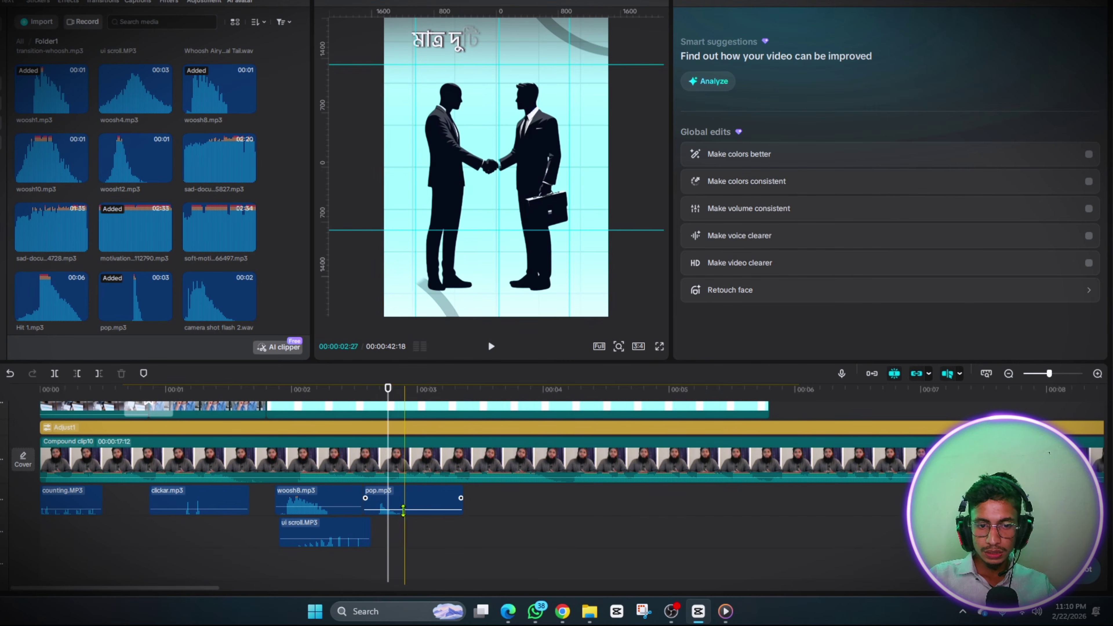
left_click(372, 508)
left_click(368, 564)
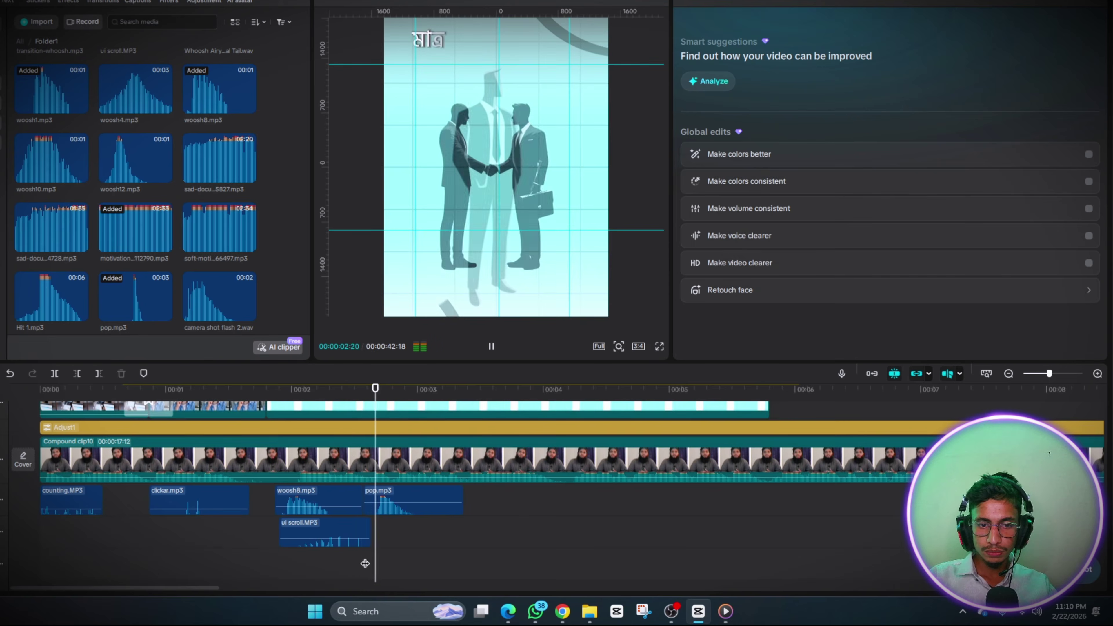
left_click(385, 569)
left_click(392, 570)
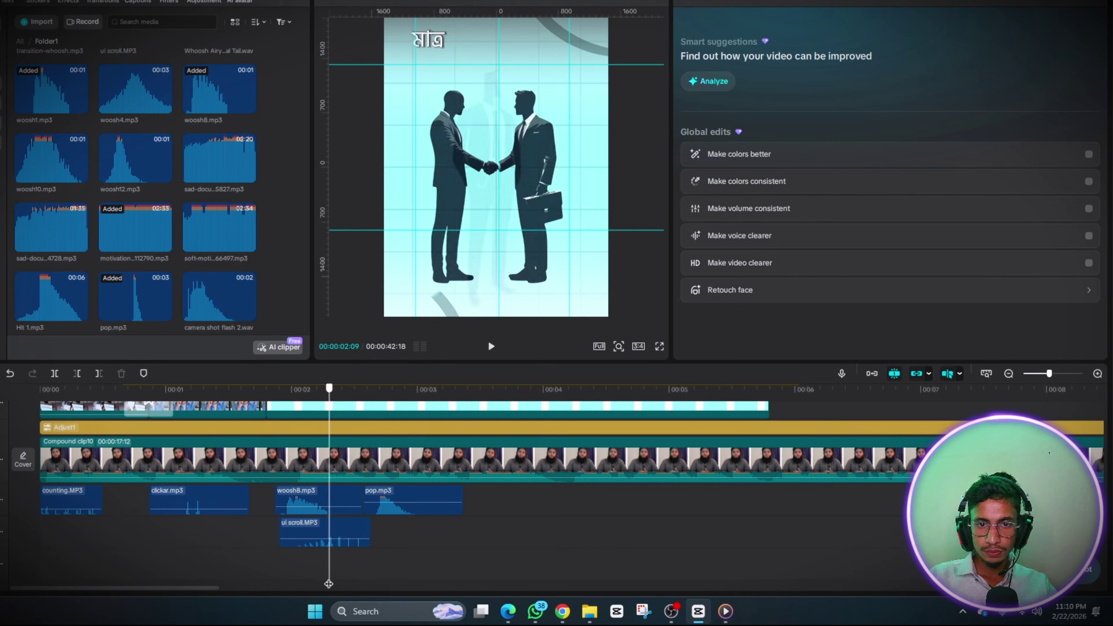
Move pop.mp3 onto its own audio track below ui scroll.MP3, starting slightly earlier at the handshake transition
left_click_drag(328, 584, 389, 584)
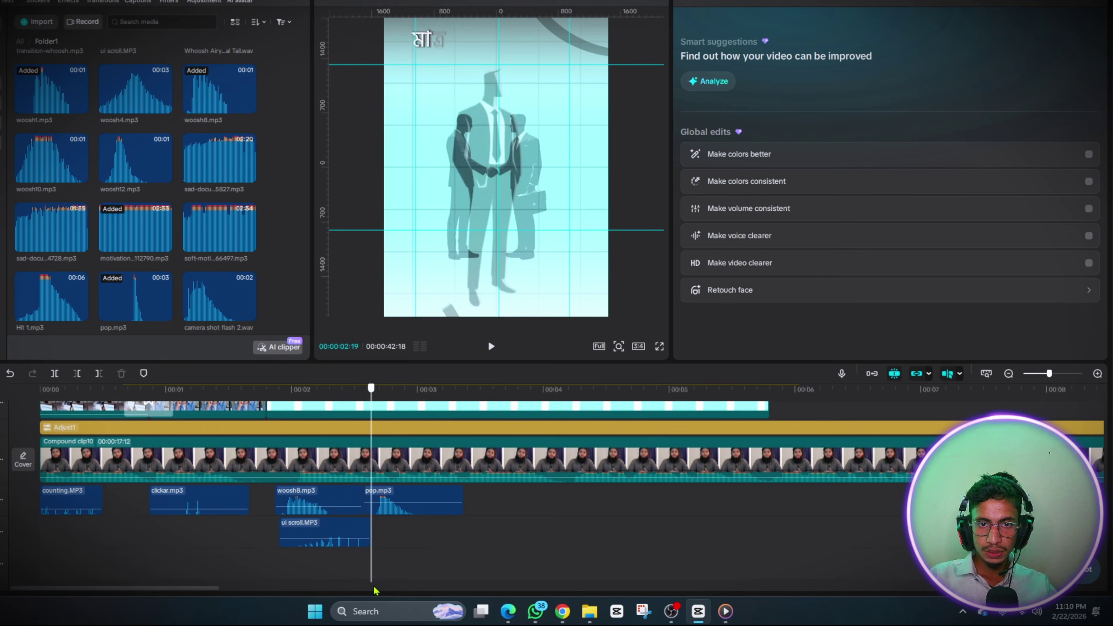
left_click_drag(411, 505, 395, 543)
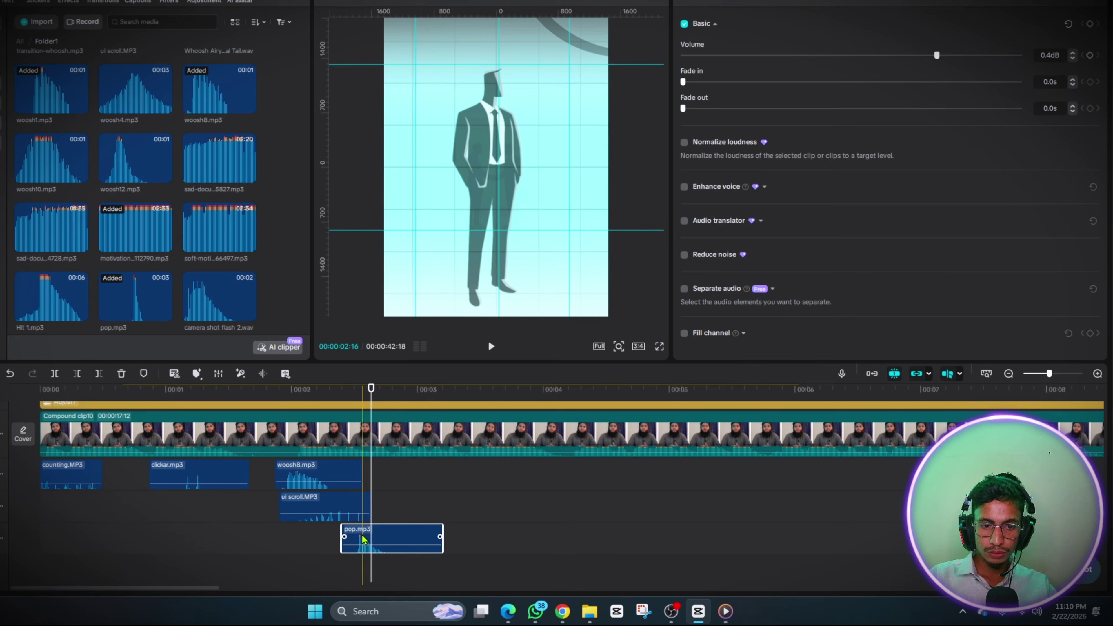
left_click_drag(367, 552, 239, 569)
Play the handshake transition to check the pop timing, and lower the volume of pop.mp3 to -5.0 dB
left_click(355, 563)
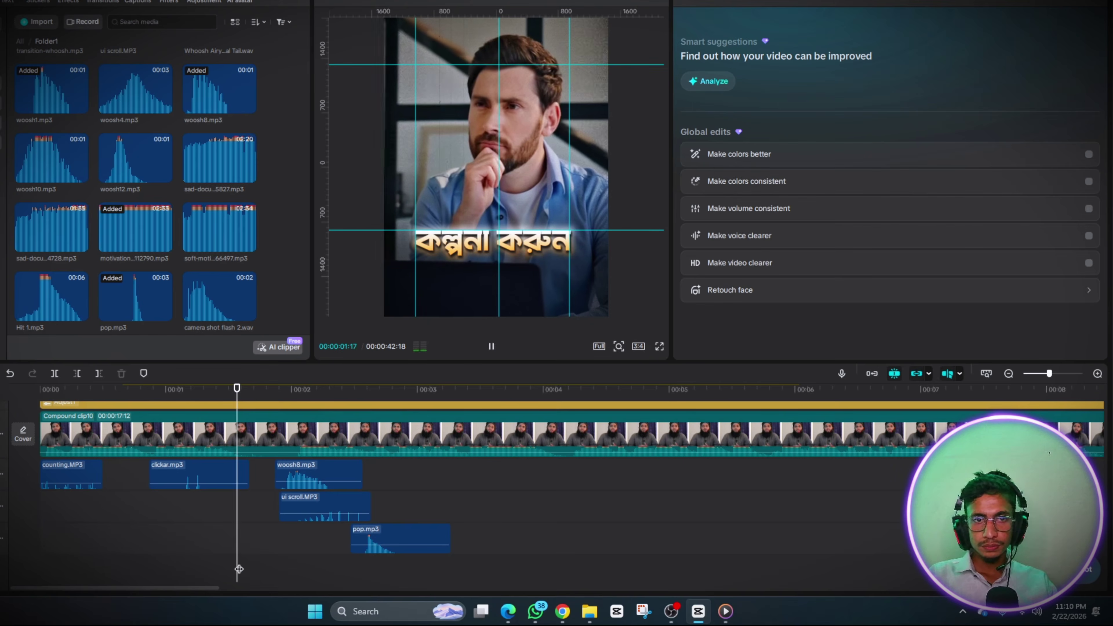
key("space")
left_click_drag(301, 566, 363, 580)
key("space")
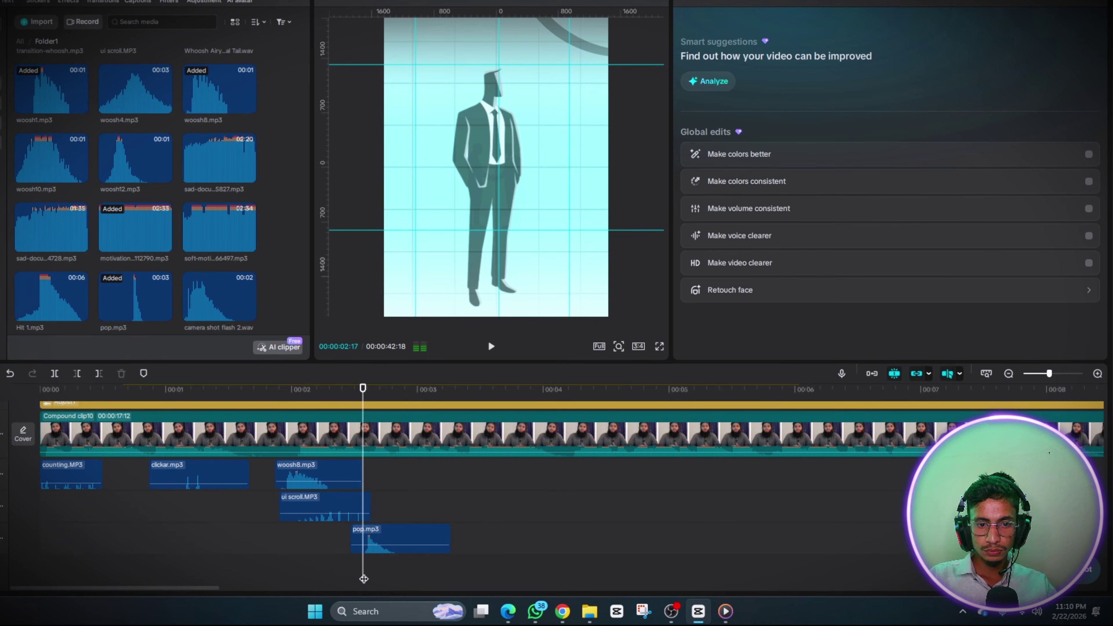
left_click(384, 543)
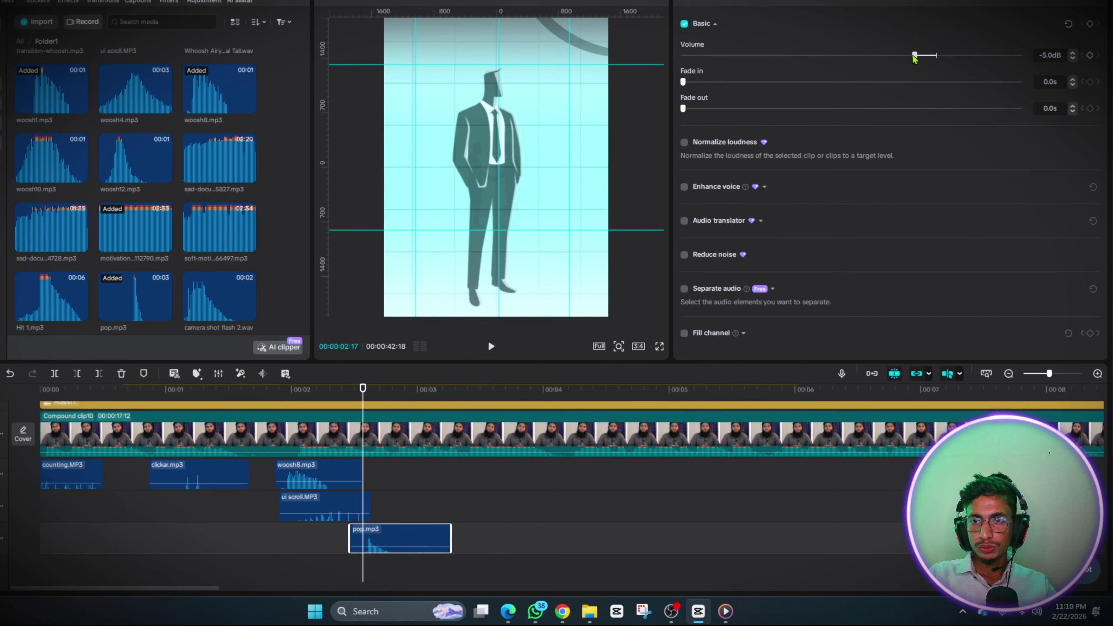
Delete the captions and overlay clips, including the png-01.png special effects overlay, above the second video section after the 25-second mark
scroll(557, 483, "down", 6)
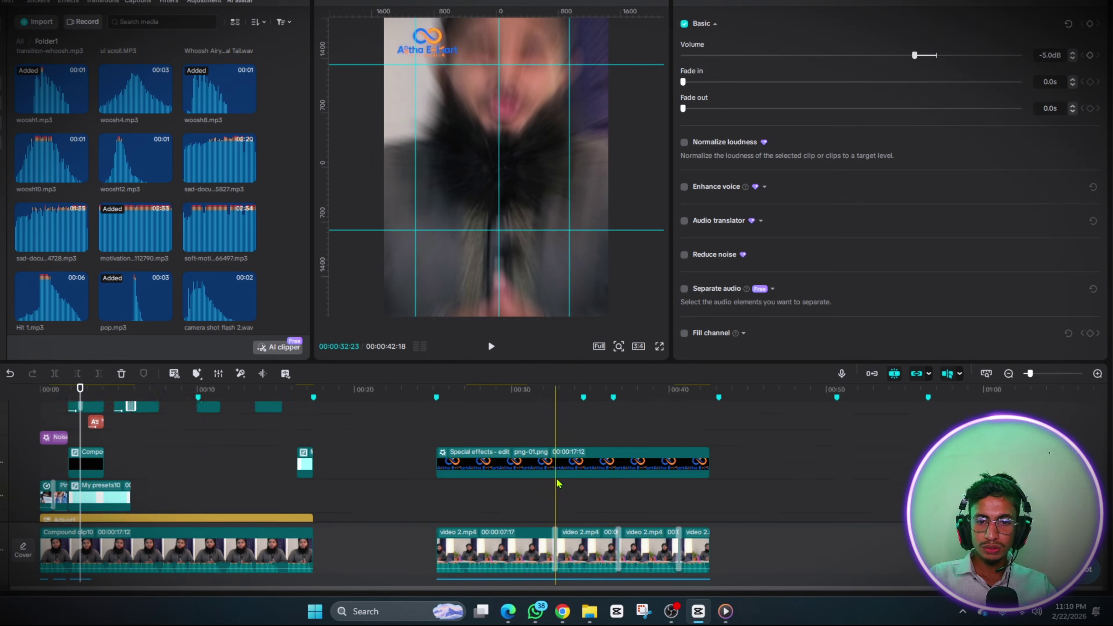
scroll(558, 484, "up", 3)
left_click_drag(404, 440, 755, 584)
left_click(120, 374)
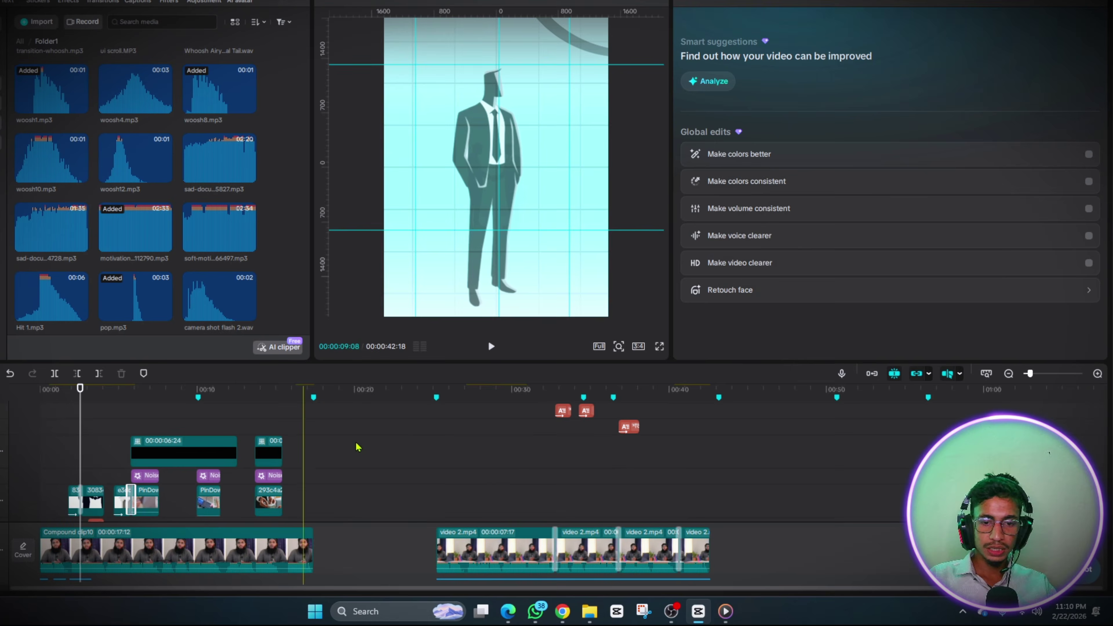
scroll(510, 490, "down", 2)
left_click_drag(407, 458, 708, 581)
left_click(613, 470)
scroll(526, 469, "down", 2)
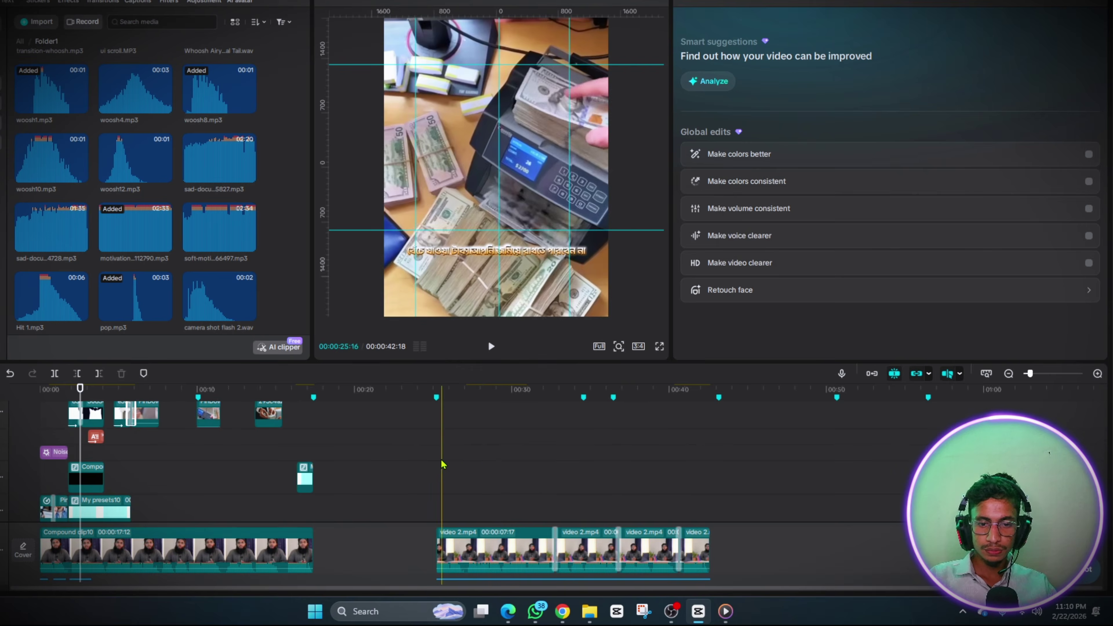
Delete the video 2.mp4 clips of the second section and all audio clips beneath them, including motivational-day-112790.mp3
left_click_drag(434, 458, 719, 570)
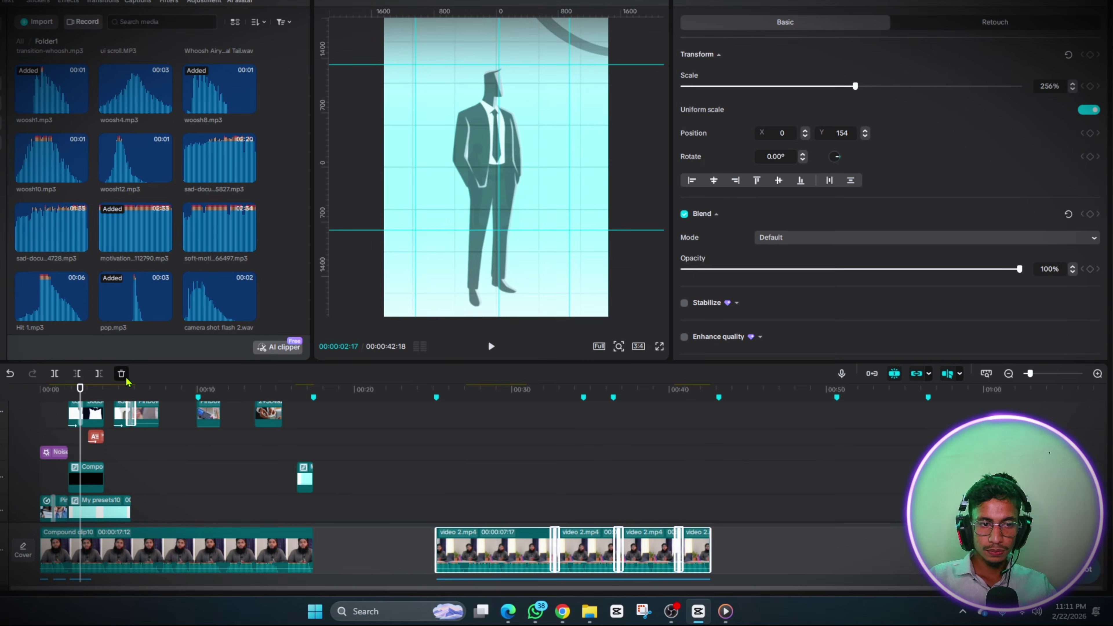
left_click(121, 374)
scroll(526, 483, "down", 2)
left_click_drag(405, 437, 749, 568)
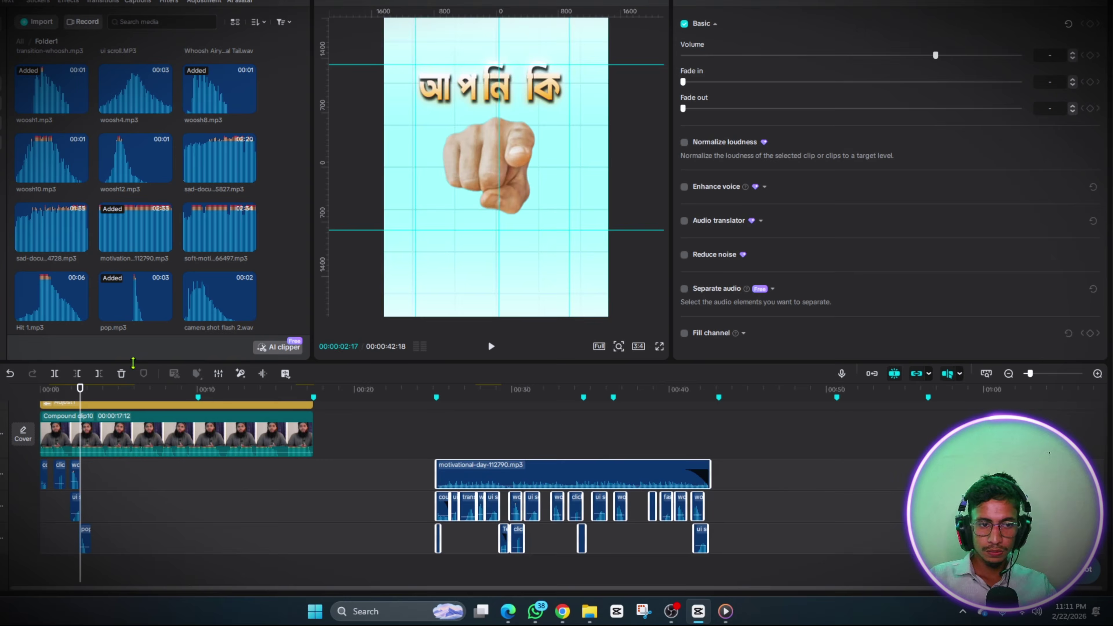
key("Delete")
Delete the leftover overlay and preset clips after the 25-second mark so only the first section stays on the timeline
scroll(520, 474, "up", 3)
scroll(525, 467, "up", 4)
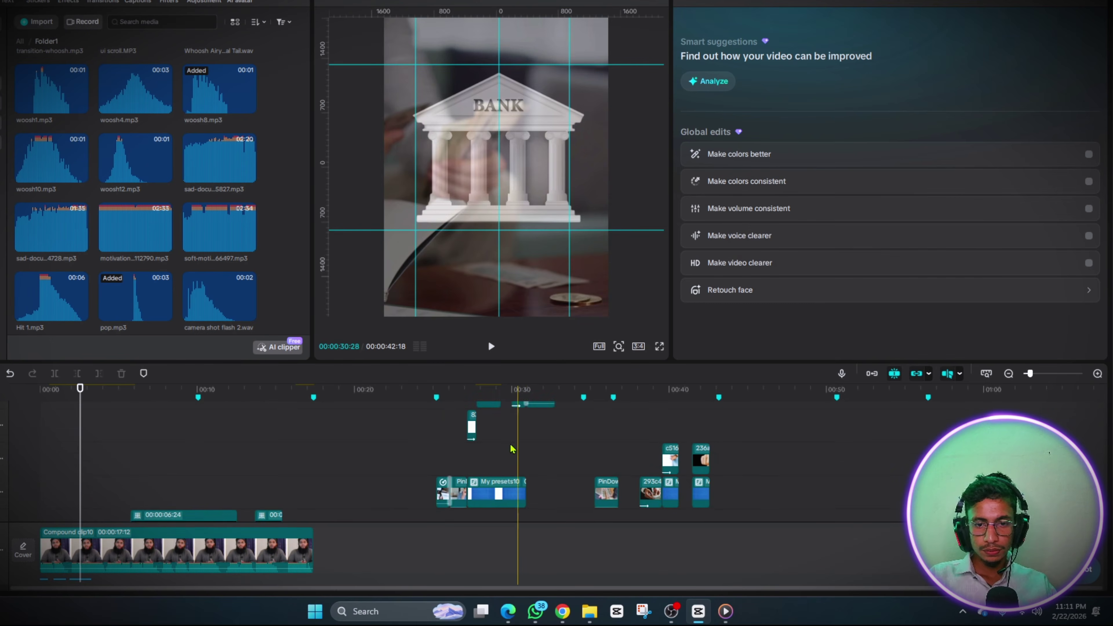
left_click_drag(401, 417, 713, 536)
left_click(124, 374)
scroll(540, 467, "down", 4)
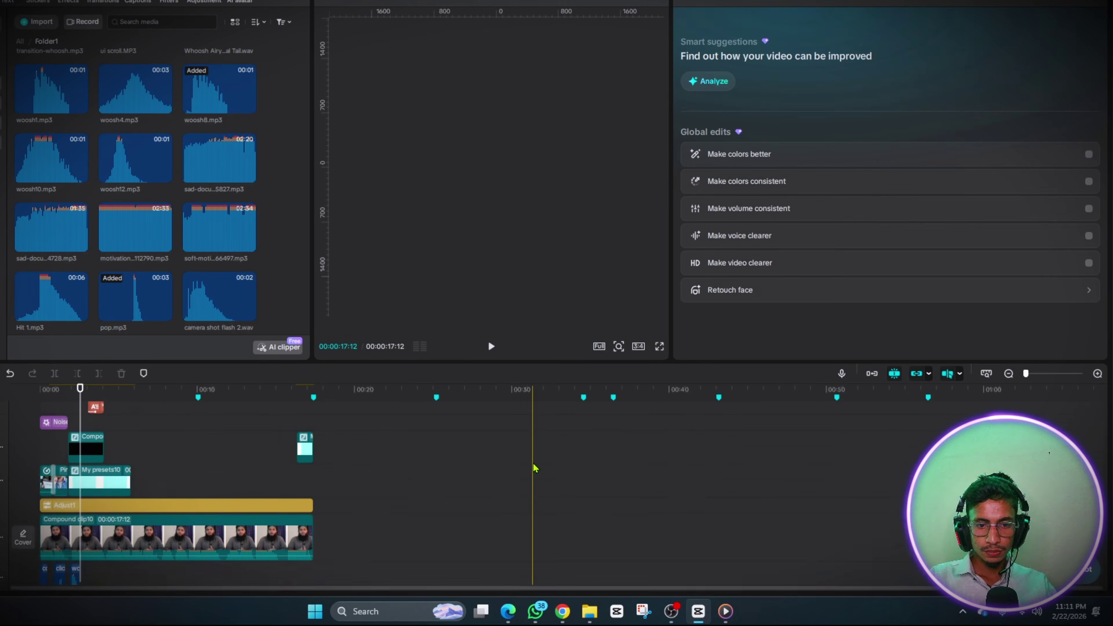
Look over the remaining tracks and replay the handshake transition to check its sound effects
scroll(540, 465, "up", 4)
scroll(541, 462, "down", 3)
scroll(543, 460, "up", 1)
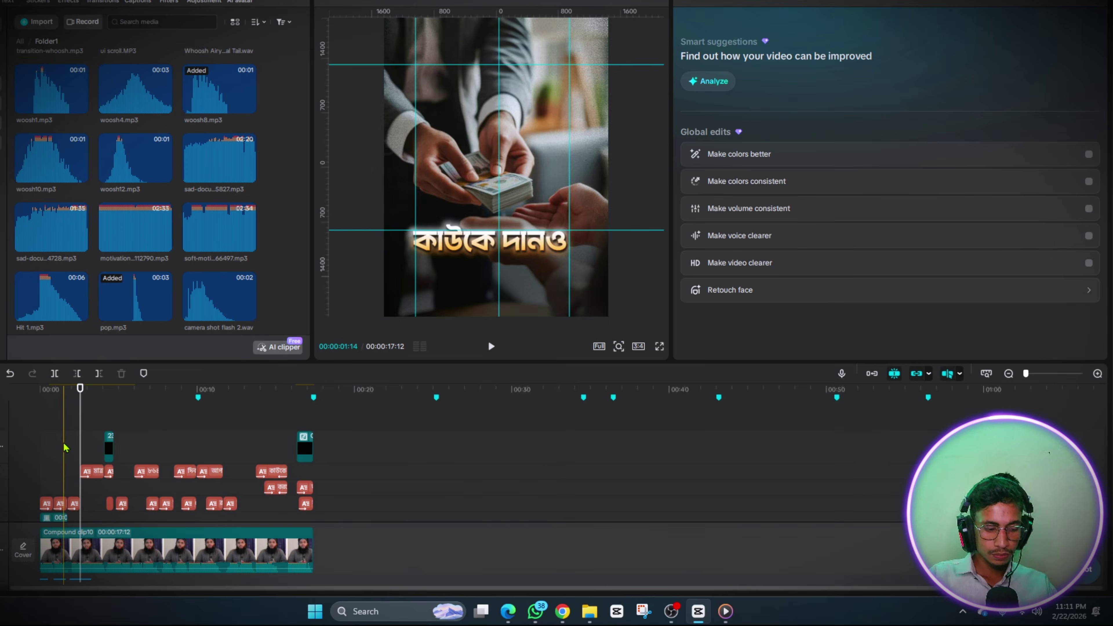
scroll(87, 448, "up", 5)
scroll(126, 437, "down", 5)
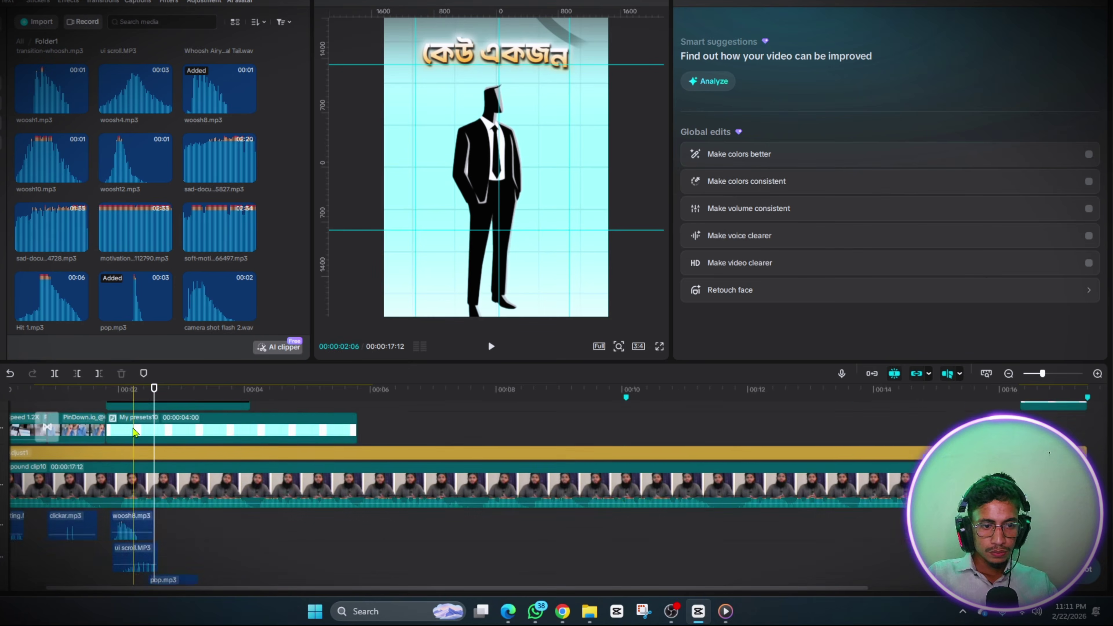
key("space")
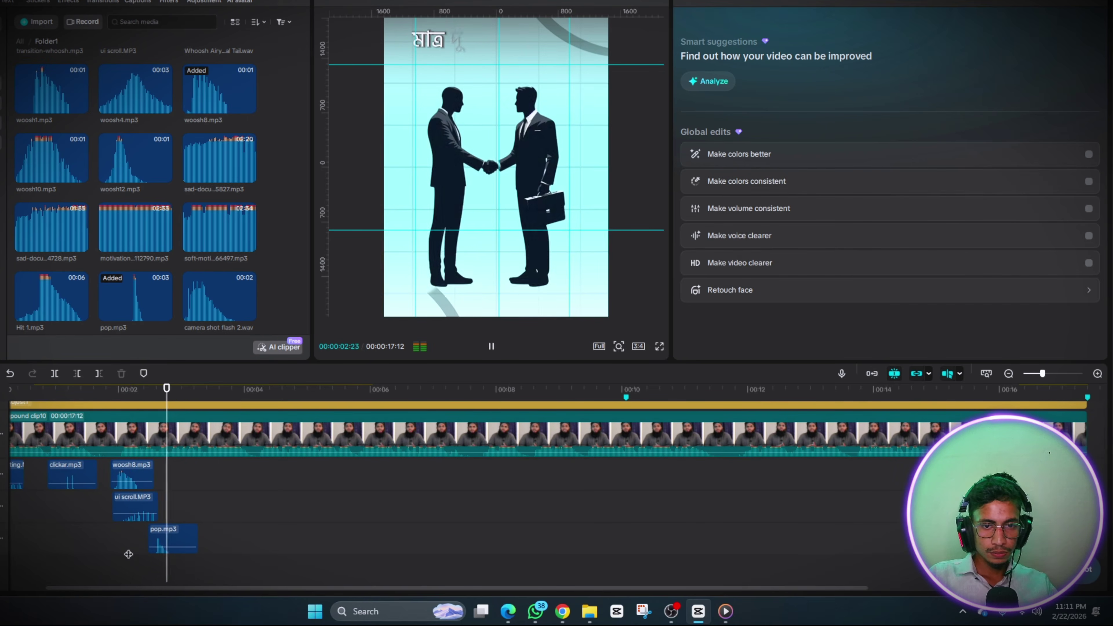
scroll(129, 554, "up", 2)
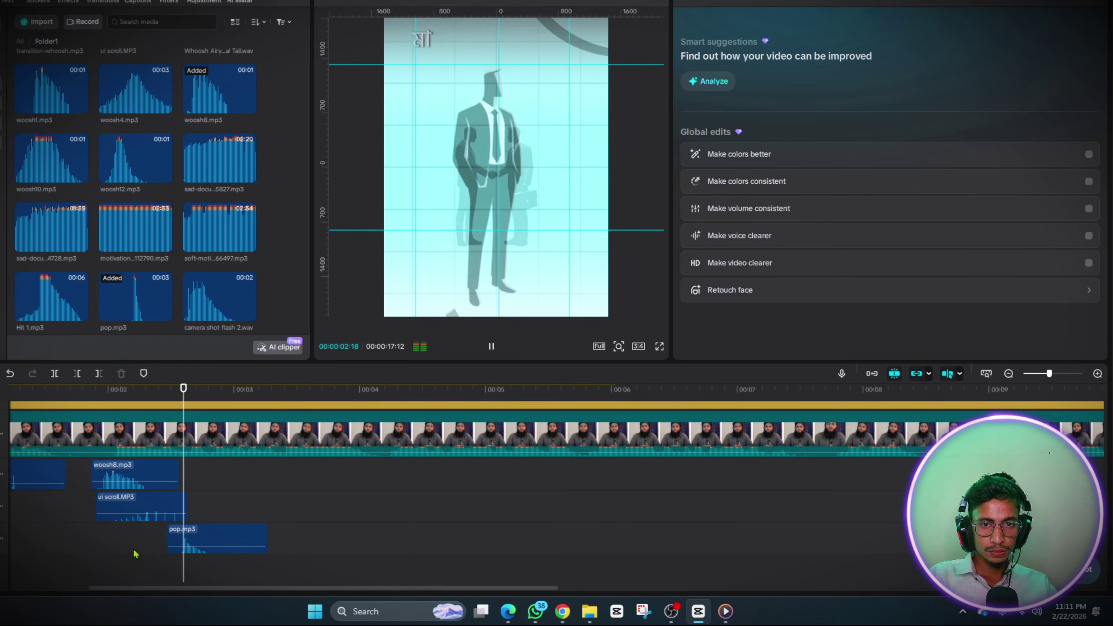
left_click(136, 552)
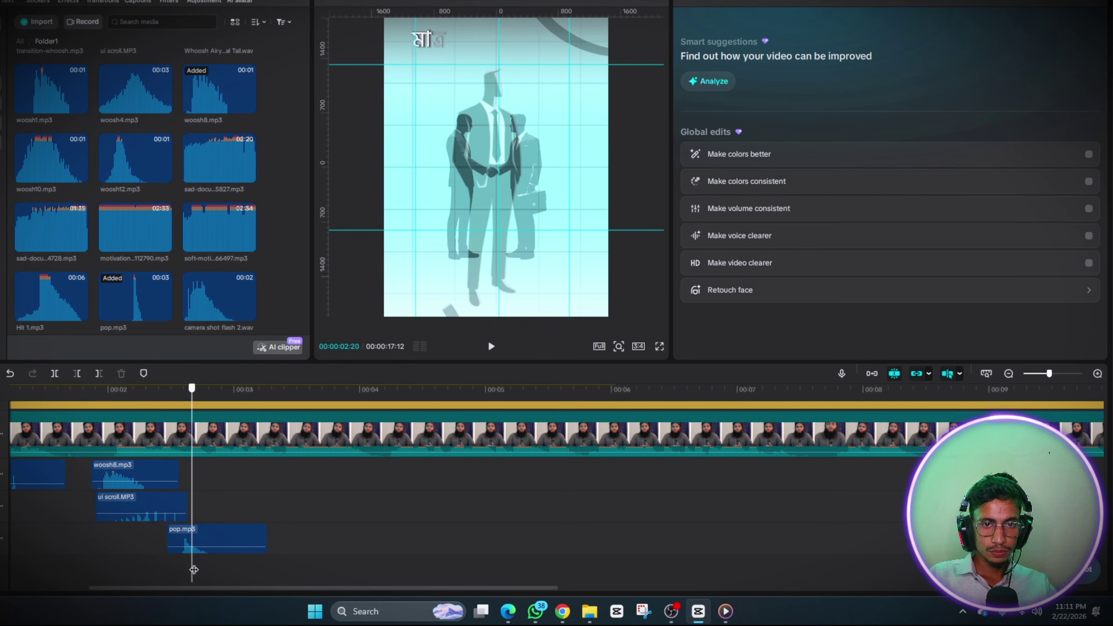
Shift pop.mp3 slightly later with its volume at -4.2 dB, and replay the handshake transition
left_click(215, 537)
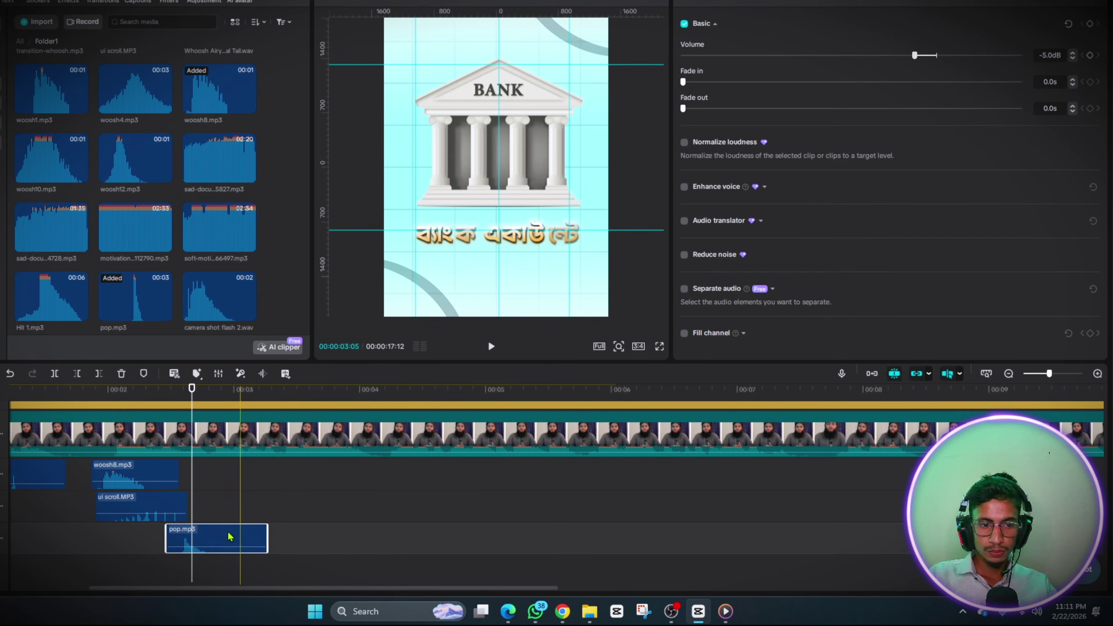
left_click_drag(230, 537, 234, 537)
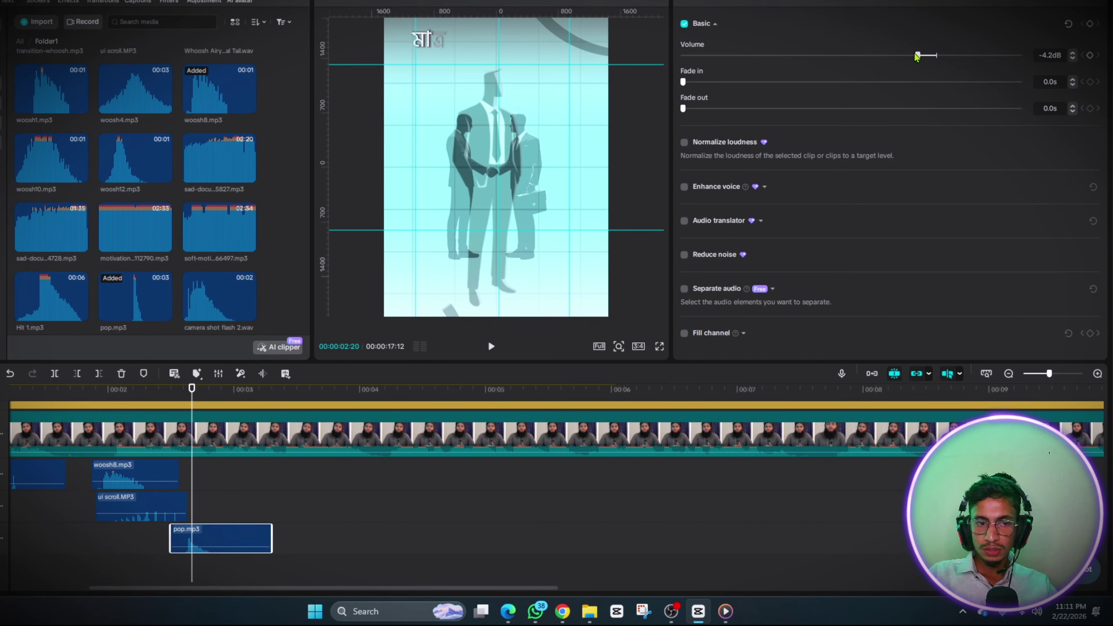
left_click(110, 562)
key("space")
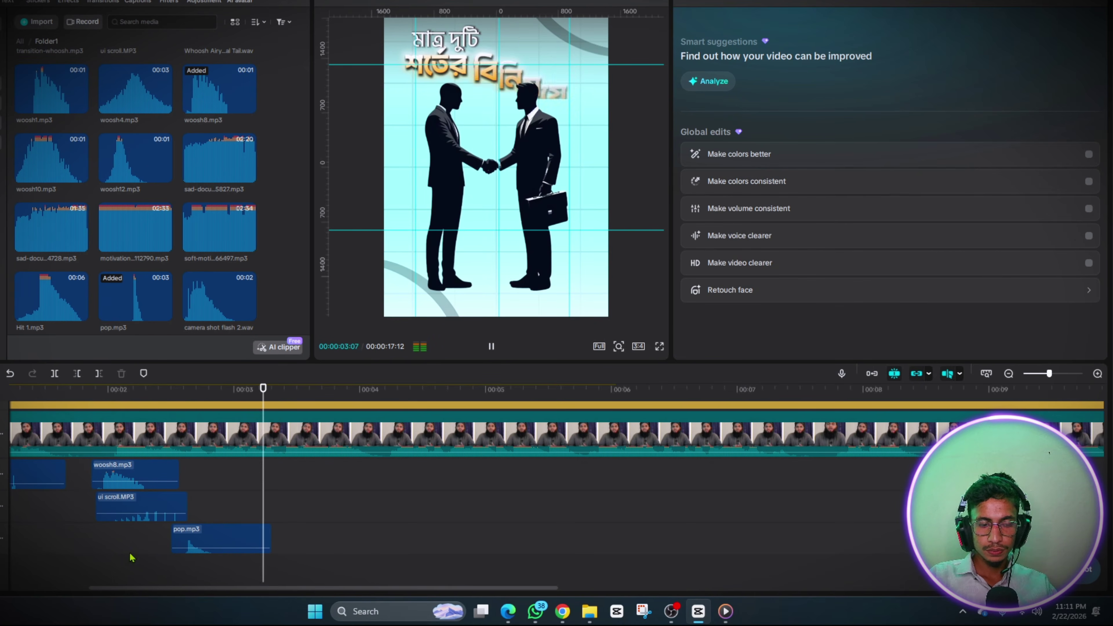
Shift pop.mp3 a little later again, to begin right at the end of woosh8.mp3, and replay it
left_click_drag(166, 562, 202, 548)
left_click(169, 559)
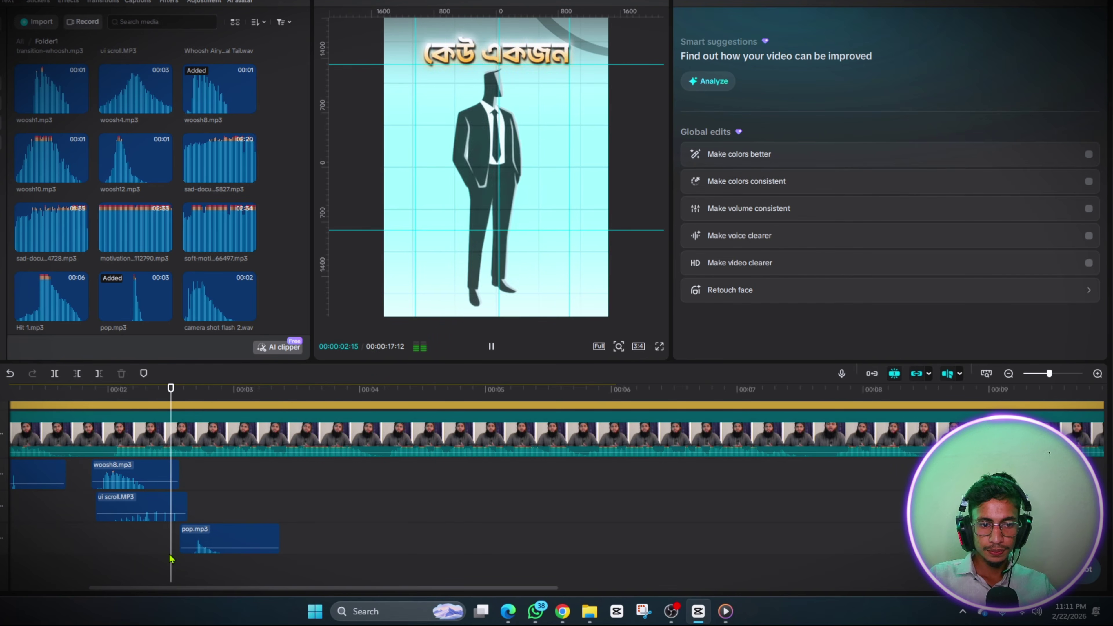
left_click(240, 494)
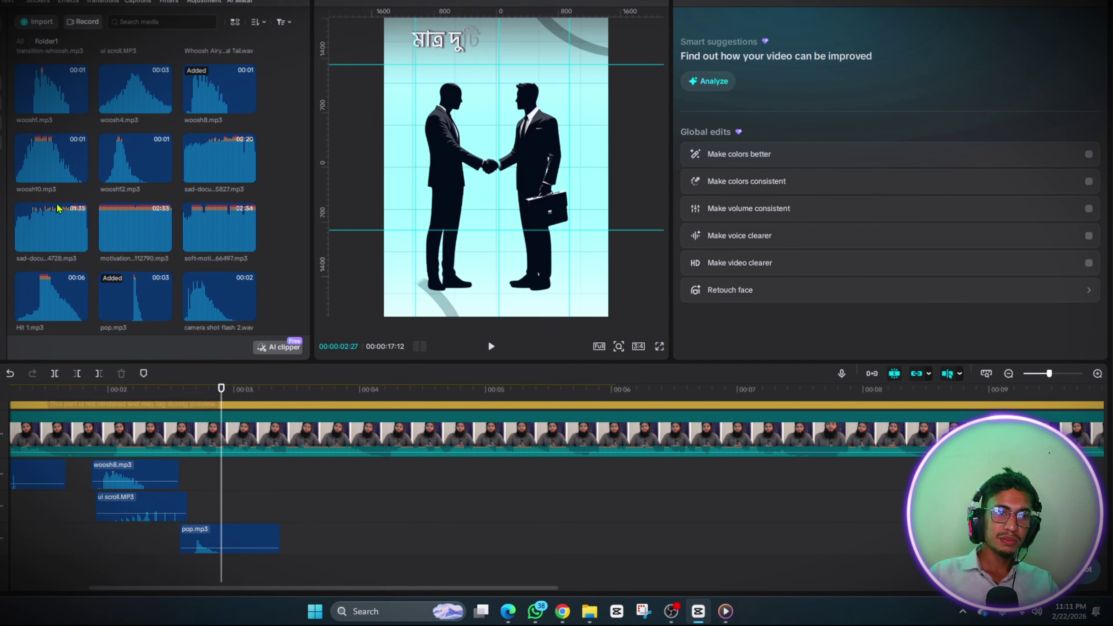
Place Keyboard Typing 3.wav on the first audio track under the second caption line and trim its end to 00:00:03:27
scroll(124, 229, "up", 5)
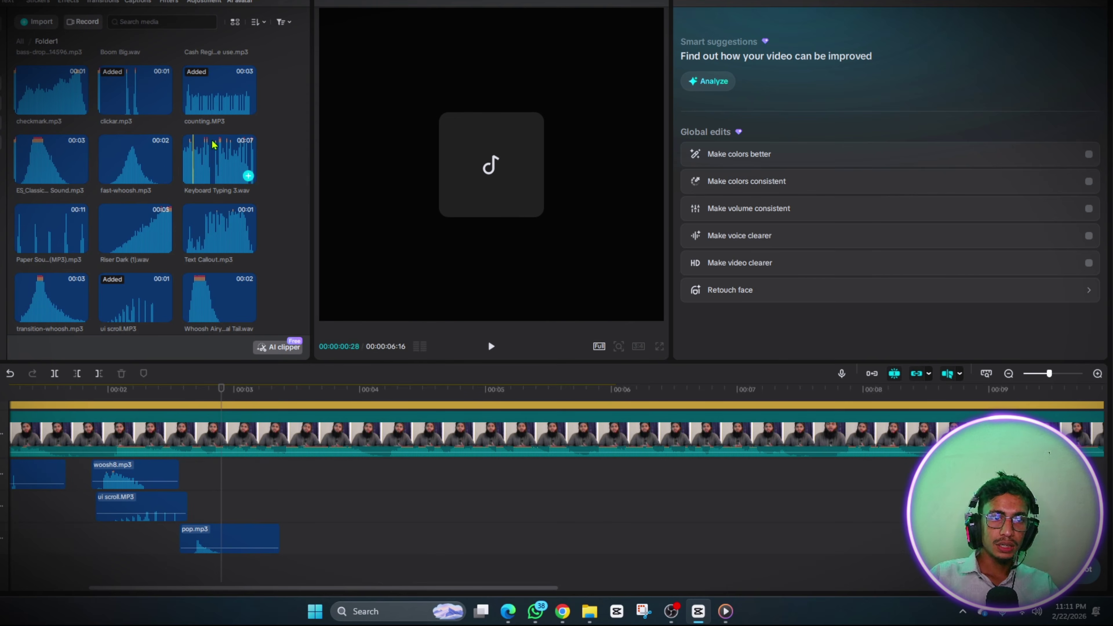
left_click_drag(204, 175, 207, 474)
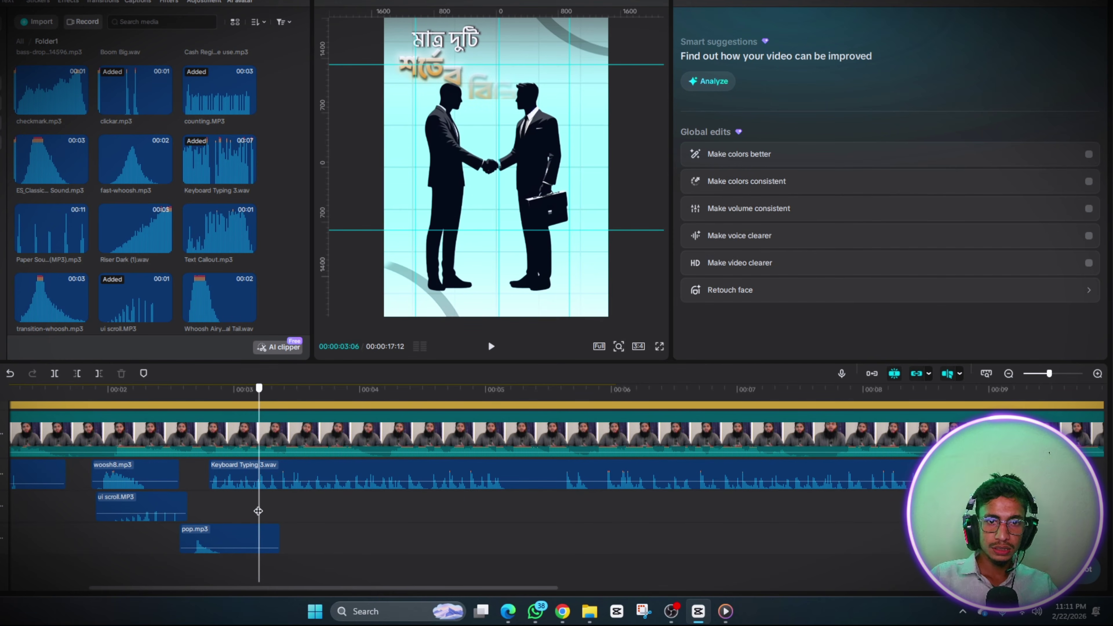
left_click_drag(237, 476, 277, 477)
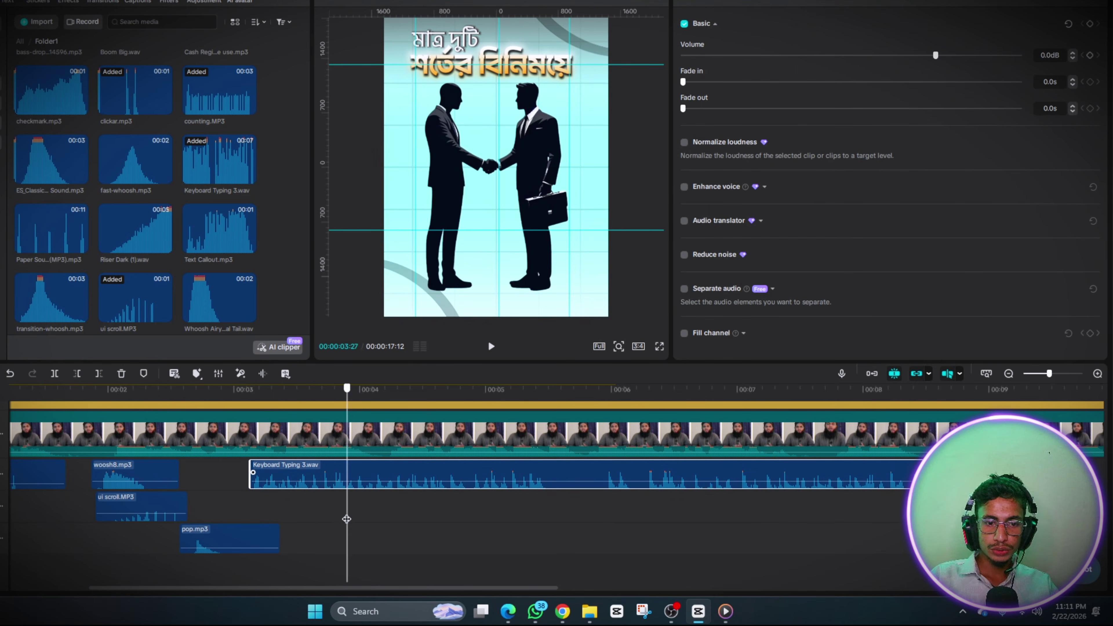
key("w")
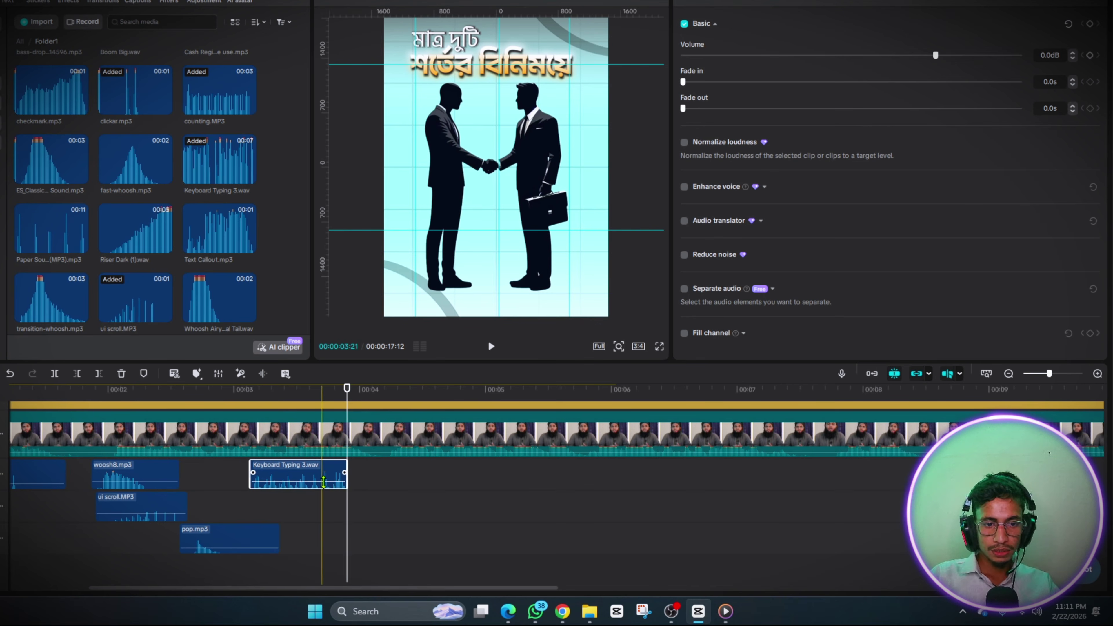
Set Keyboard Typing 3.wav to -9.7 dB with a 0.3 s fade-in and 0.5 s fade-out, and replay the section
left_click_drag(272, 471, 288, 472)
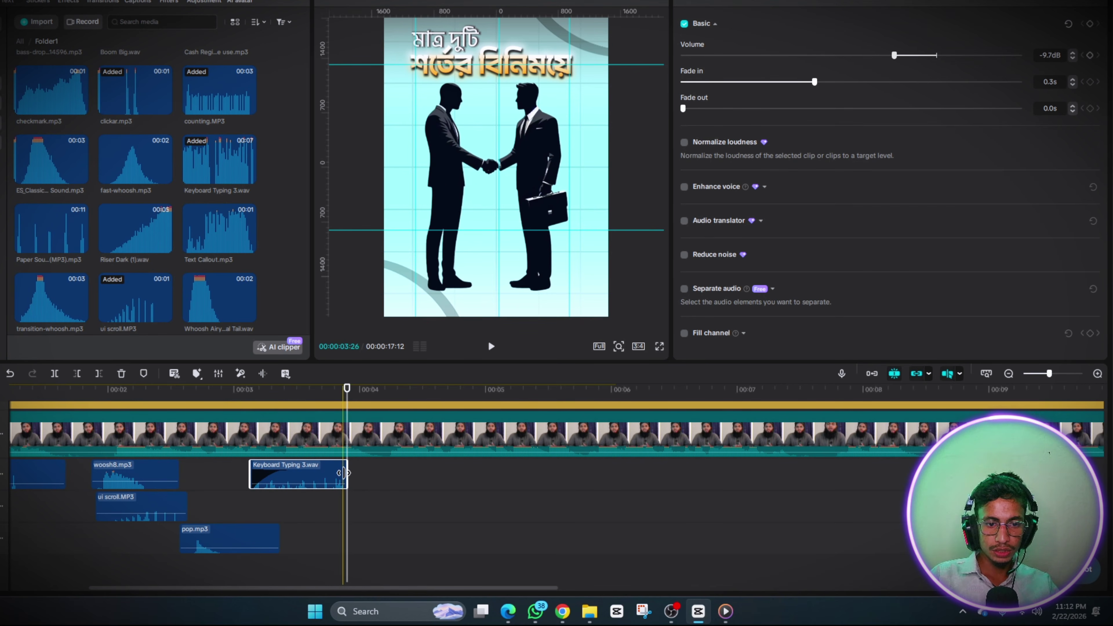
left_click(240, 502)
key("space")
left_click(246, 504)
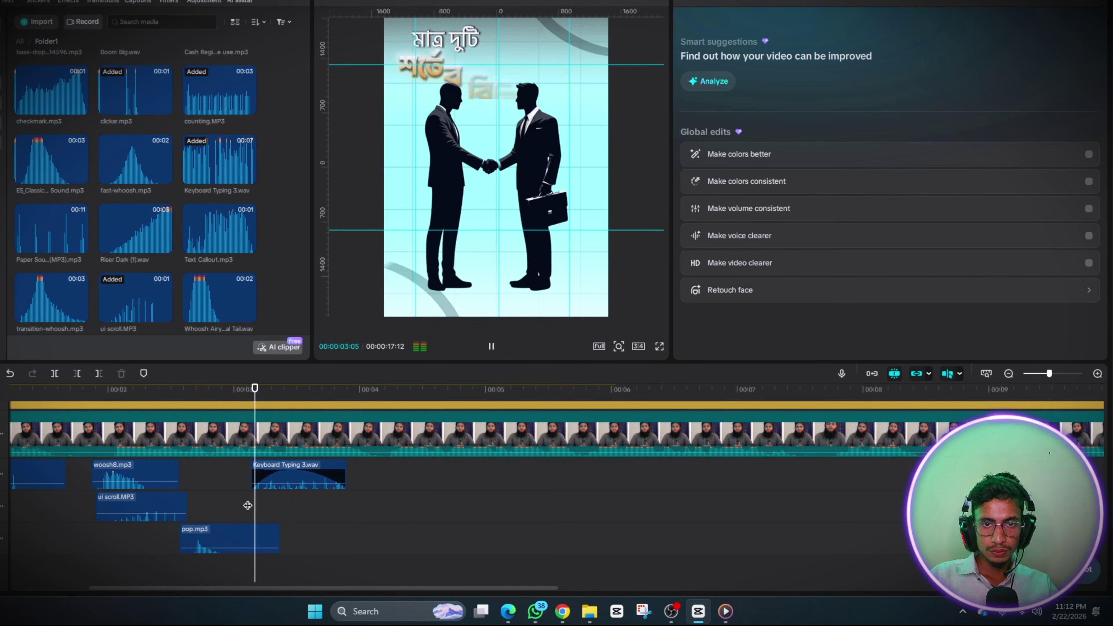
left_click(105, 525)
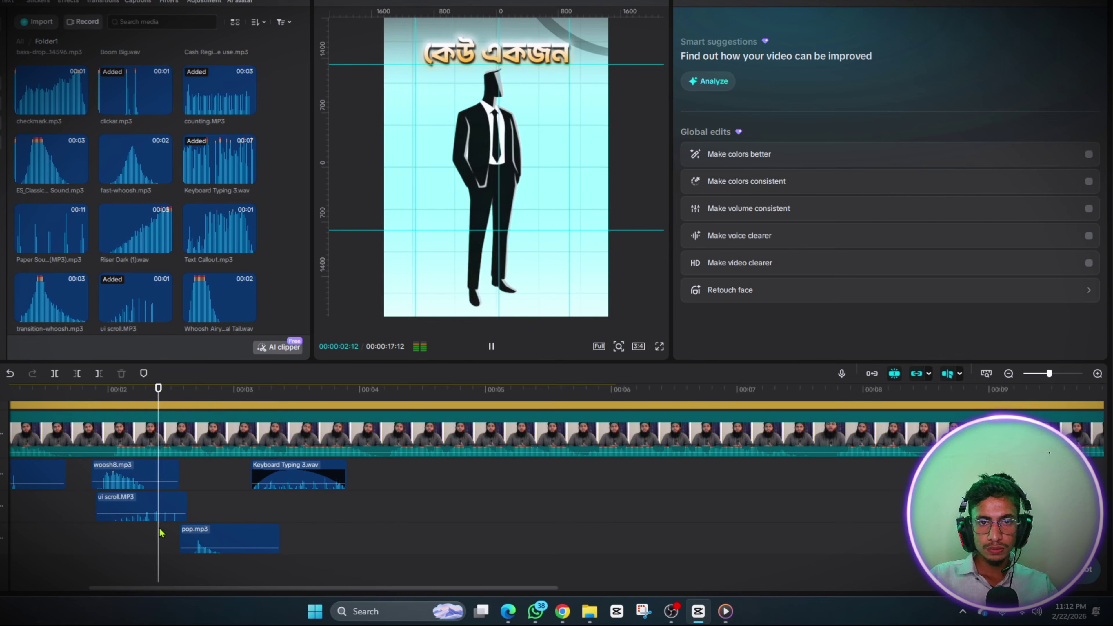
left_click(244, 512)
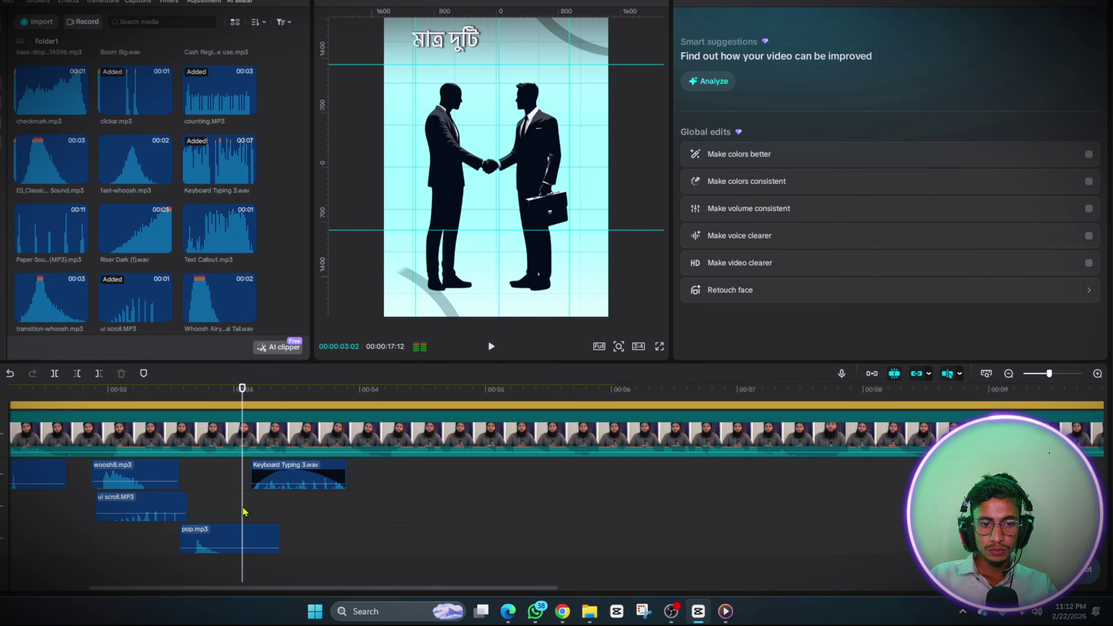
key("space")
left_click(242, 513)
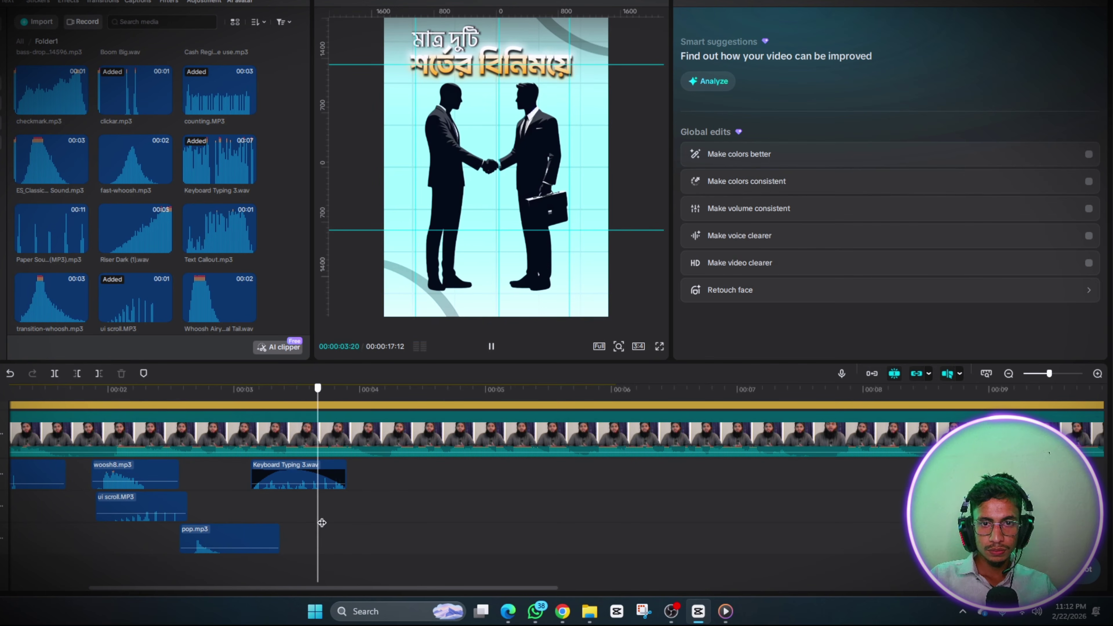
Trim the end of Keyboard Typing 3.wav back to about 00:00:03:23 and replay the caption animation
left_click(333, 480)
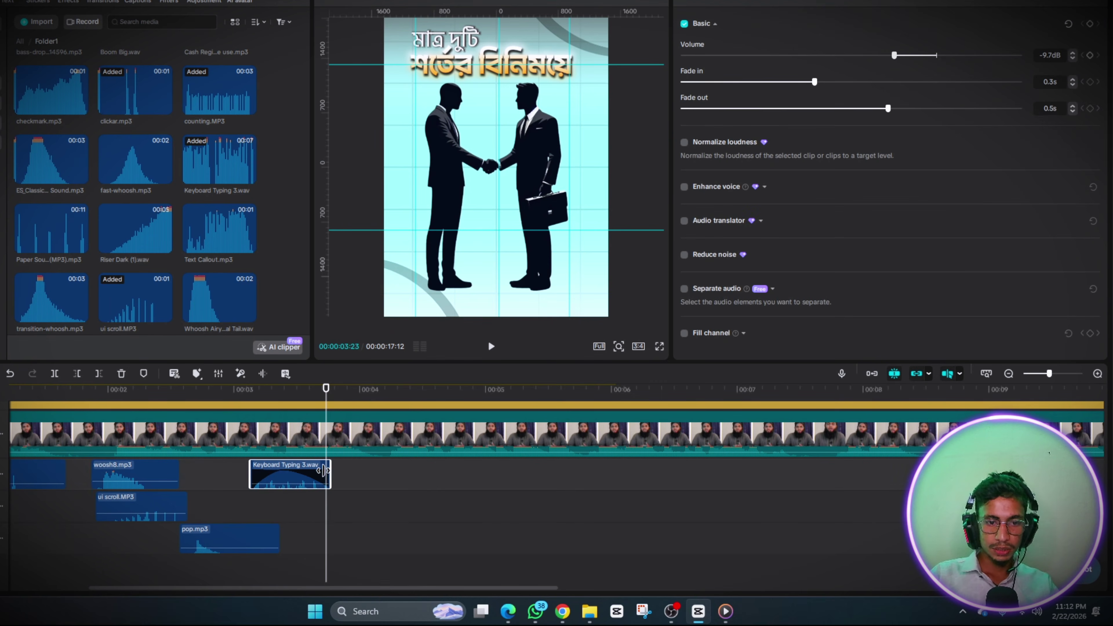
left_click(229, 507)
key("space")
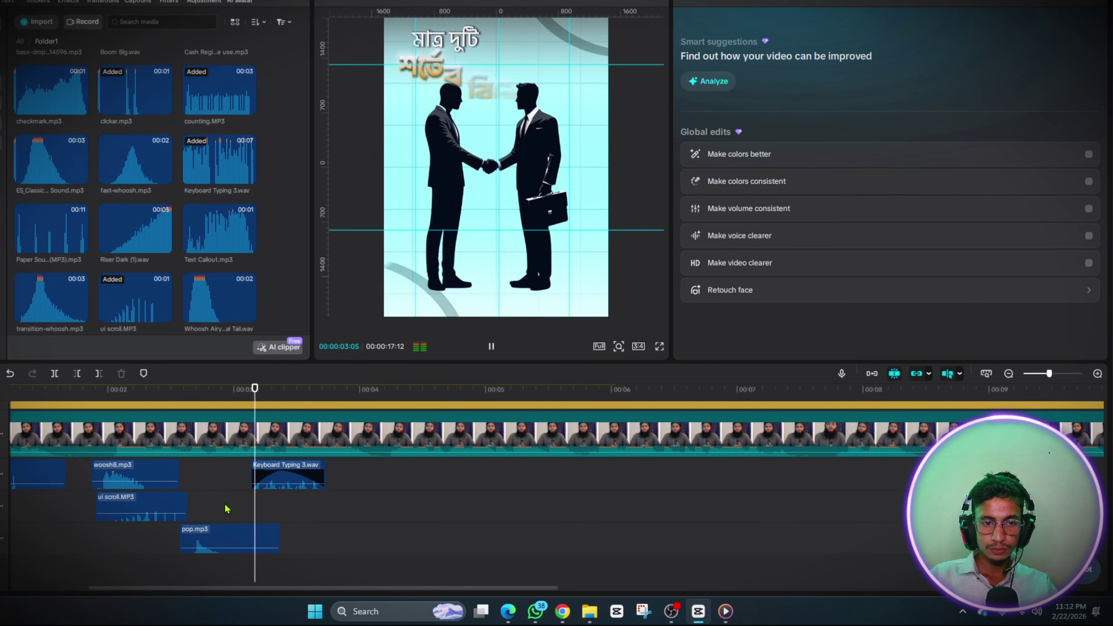
Place fast-whoosh.mp3 on the second audio track around the pointing-hand image's entrance and replay that section
left_click_drag(423, 500, 393, 533)
left_click(429, 531)
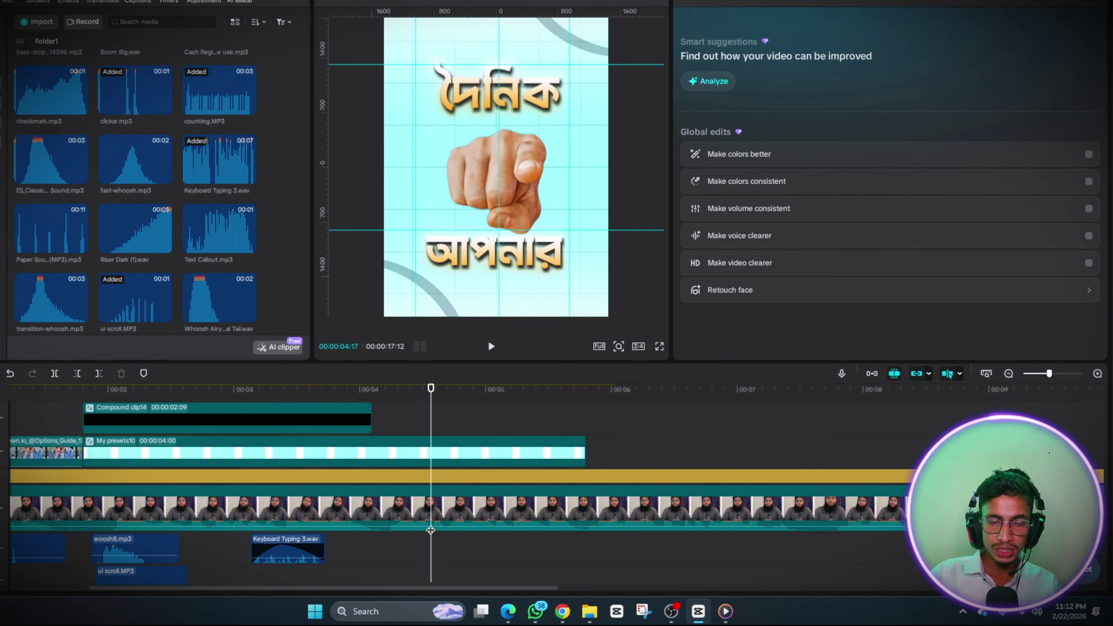
scroll(430, 529, "up", 5)
scroll(431, 525, "up", 3)
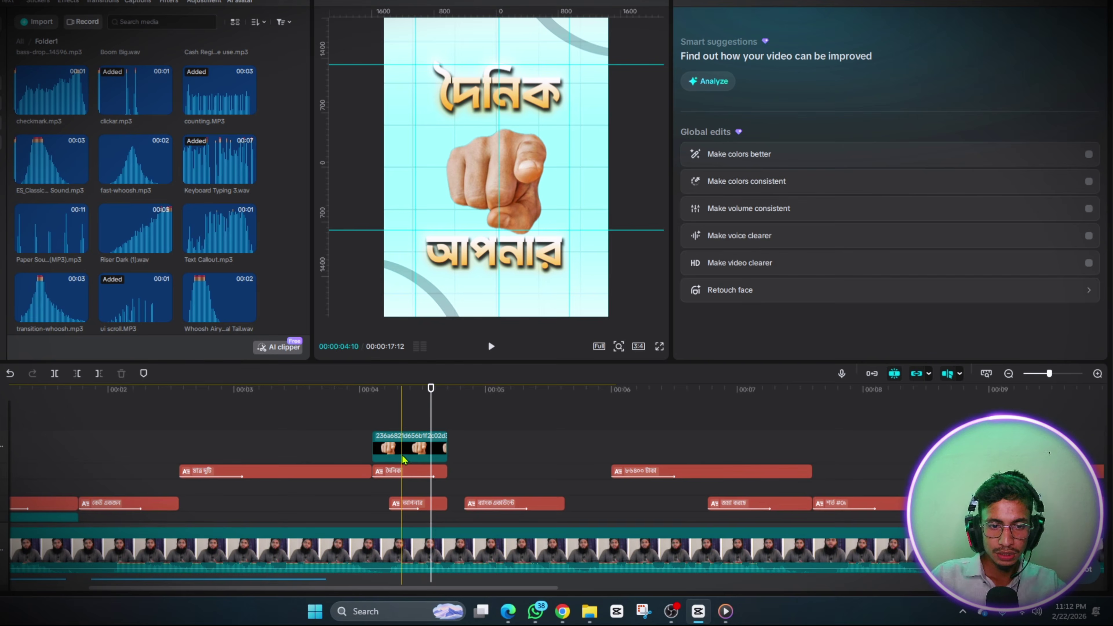
left_click(407, 448)
left_click(373, 420)
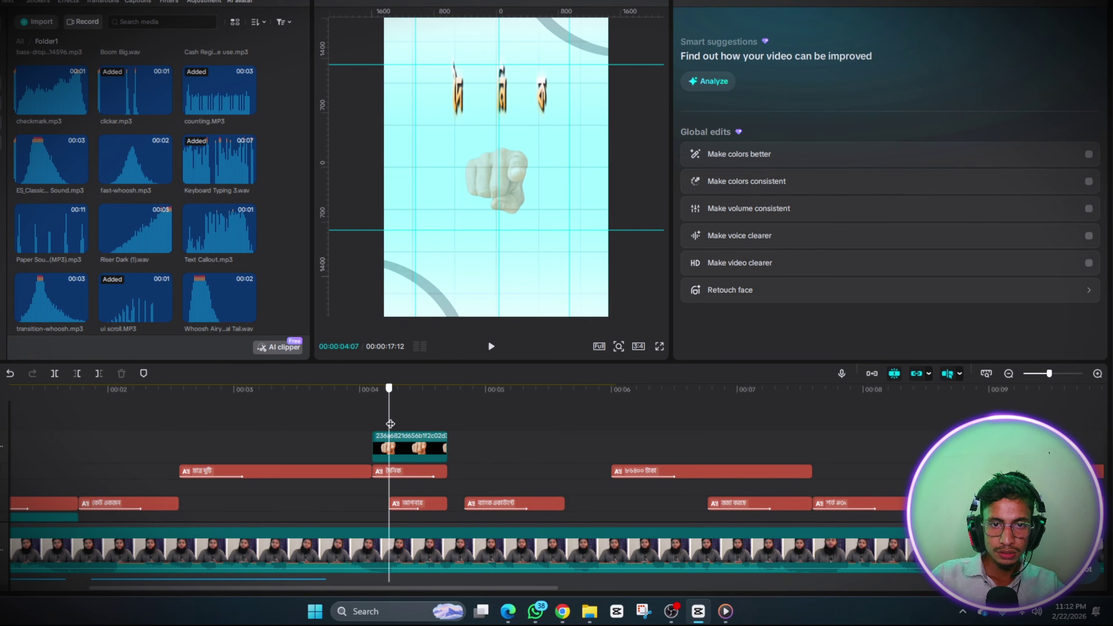
scroll(333, 408, "down", 1)
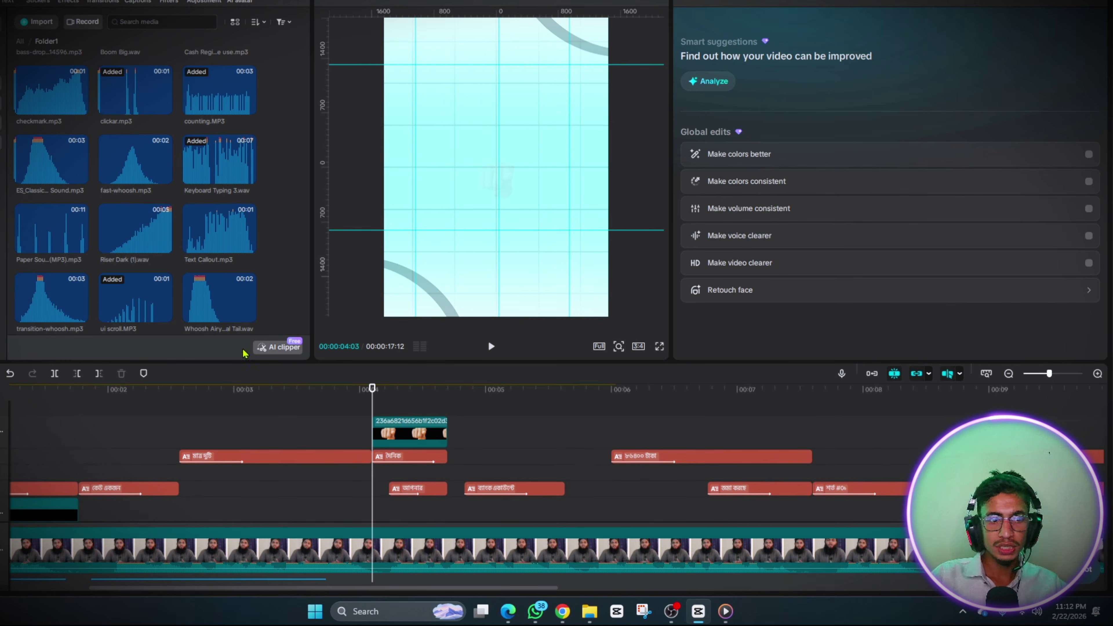
scroll(350, 421, "down", 5)
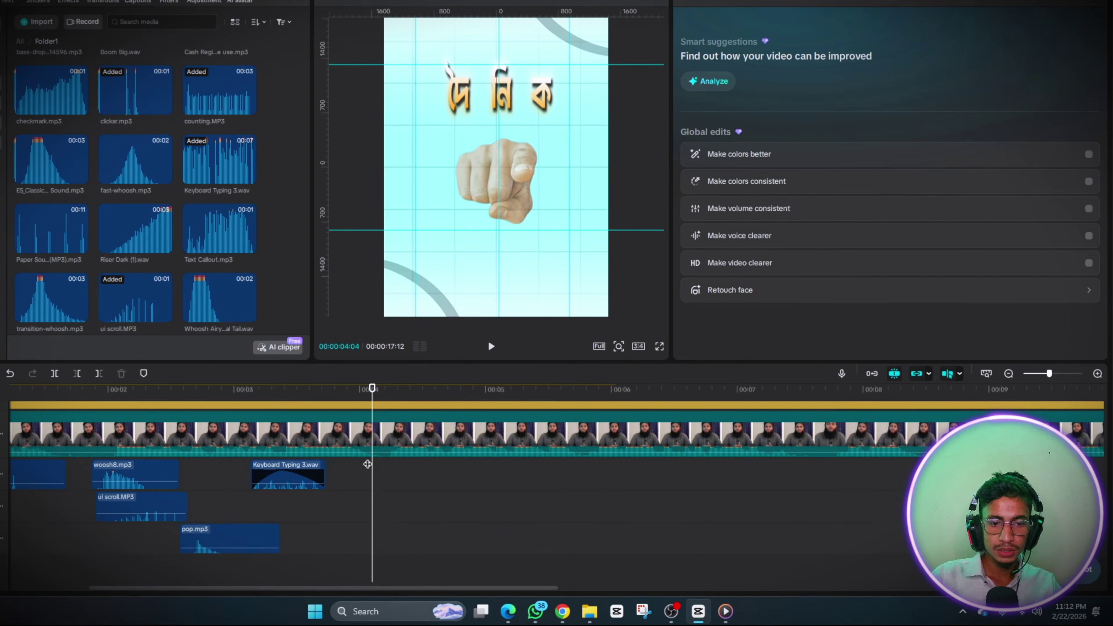
left_click_drag(121, 159, 353, 514)
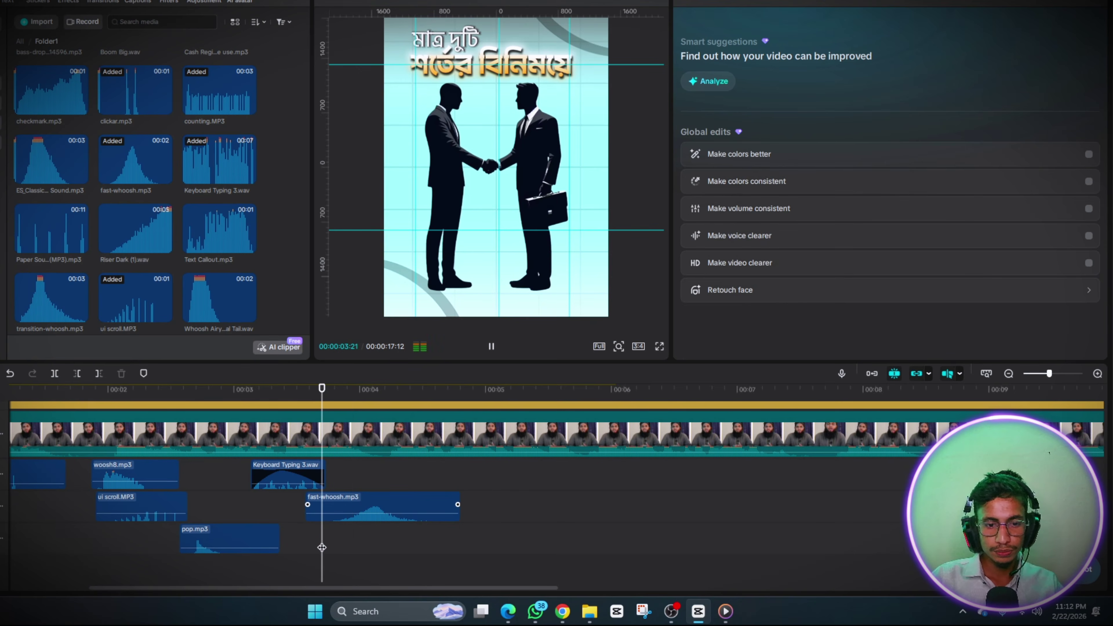
key("space")
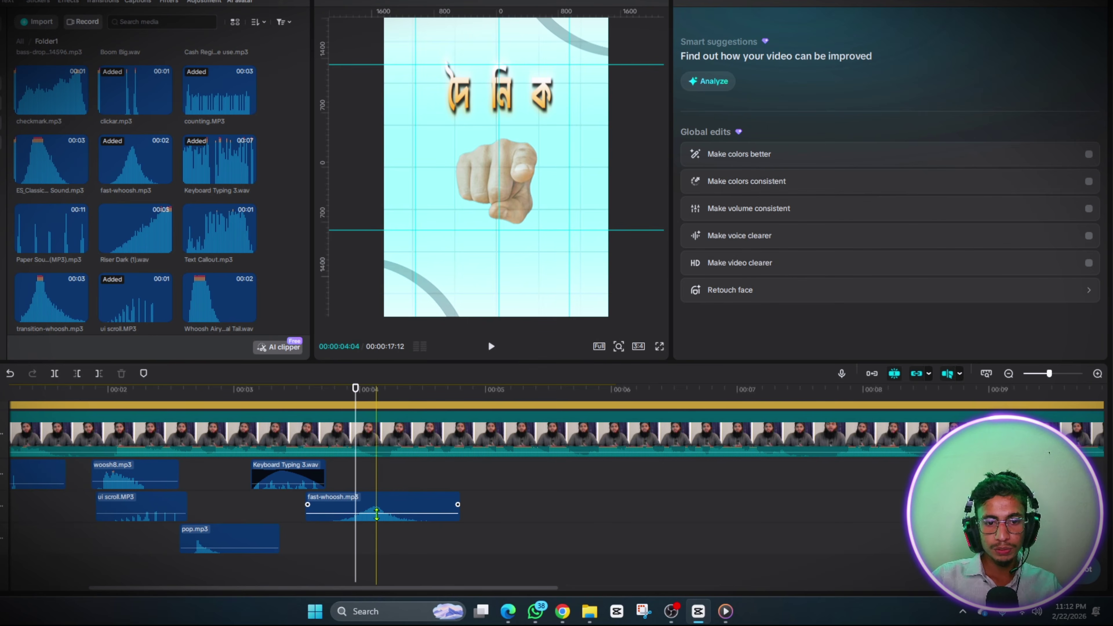
Lower the volume of fast-whoosh.mp3 slightly and replay the pointing-hand entrance
left_click_drag(376, 514, 377, 517)
left_click(340, 543)
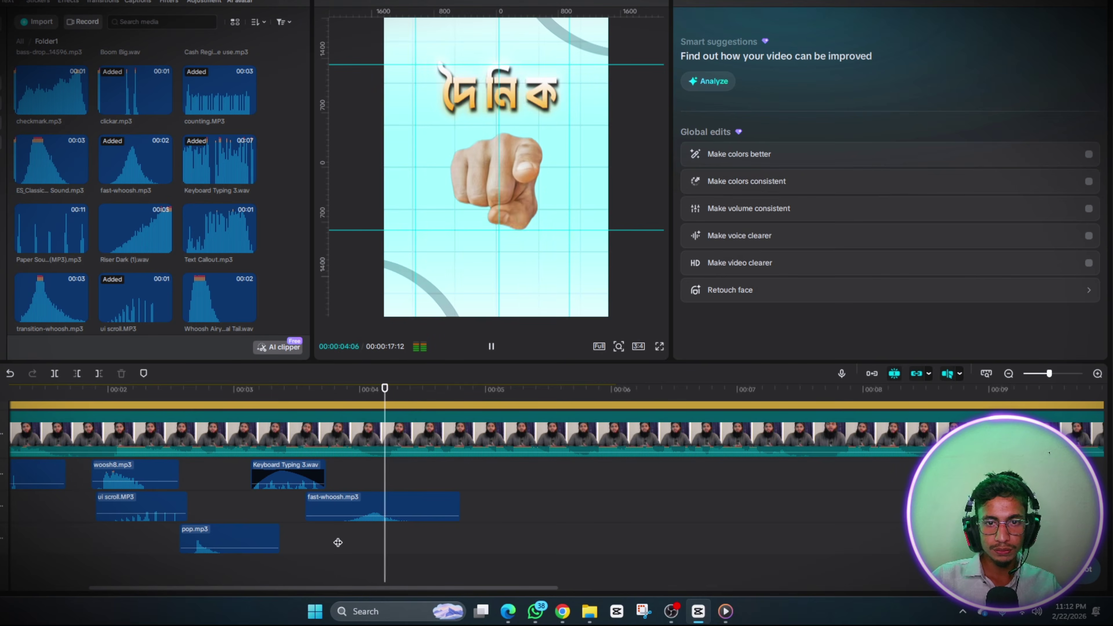
left_click(338, 542)
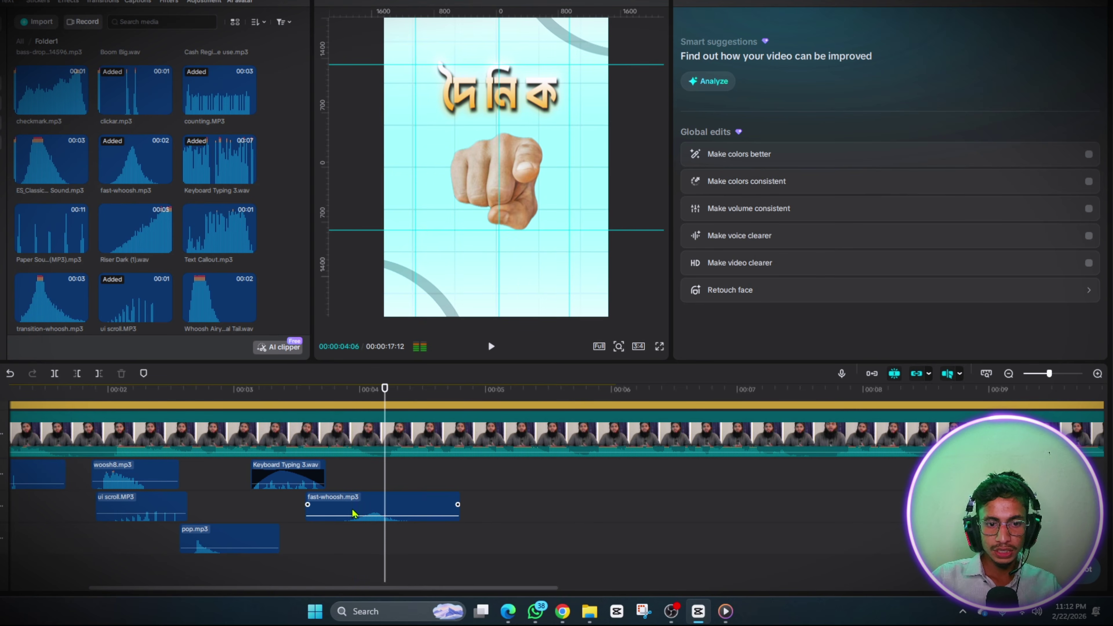
Shift fast-whoosh.mp3 slightly later, to begin at the end of Keyboard Typing 3.wav, and replay it
left_click_drag(356, 514, 372, 514)
left_click(353, 539)
key("space")
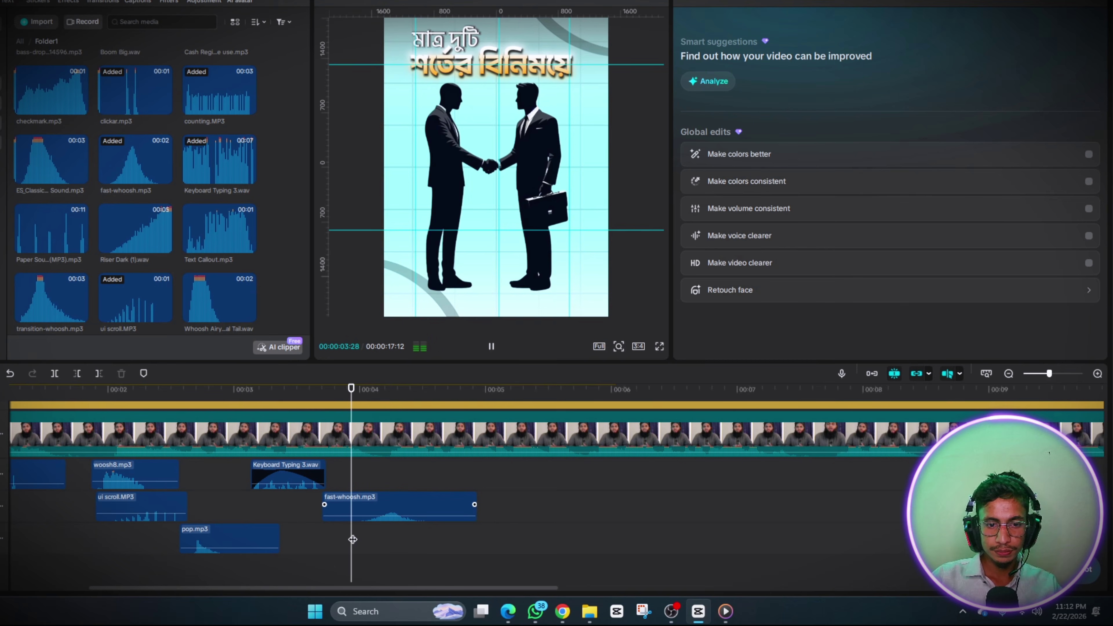
left_click(360, 542)
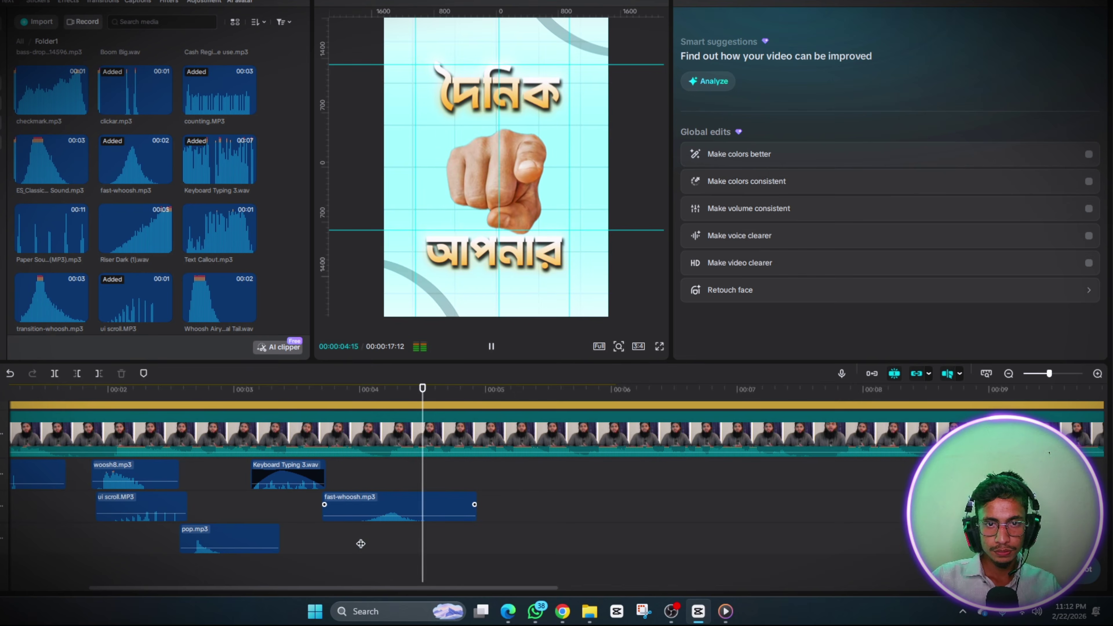
left_click(360, 543)
key("space")
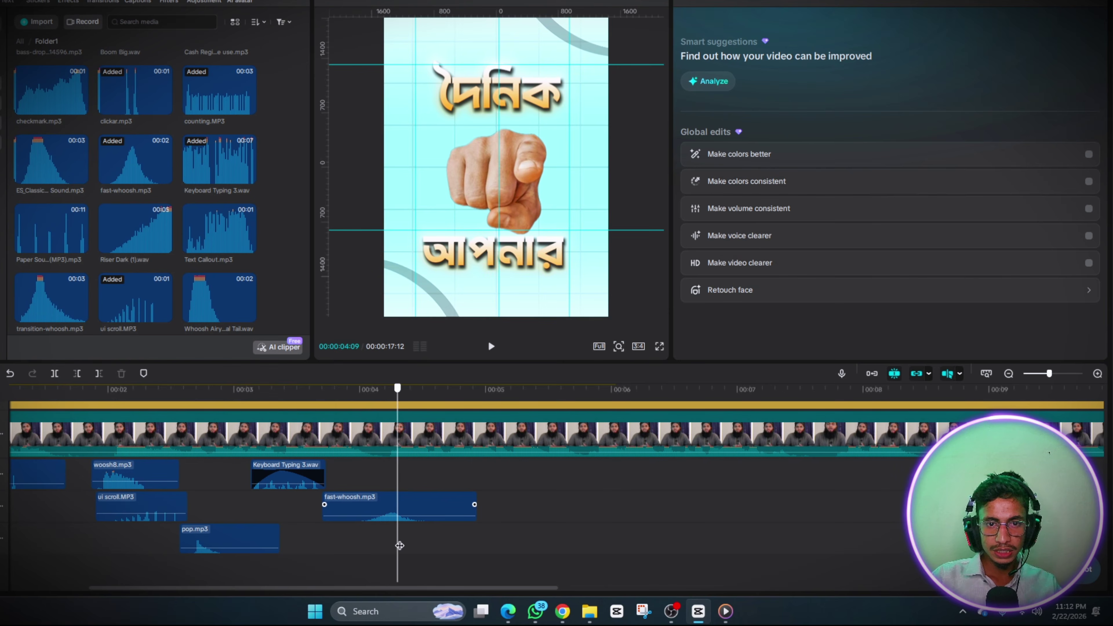
Duplicate ui scroll.MP3 onto the first audio track at the start of the আপনার caption and replay it
left_click(126, 510)
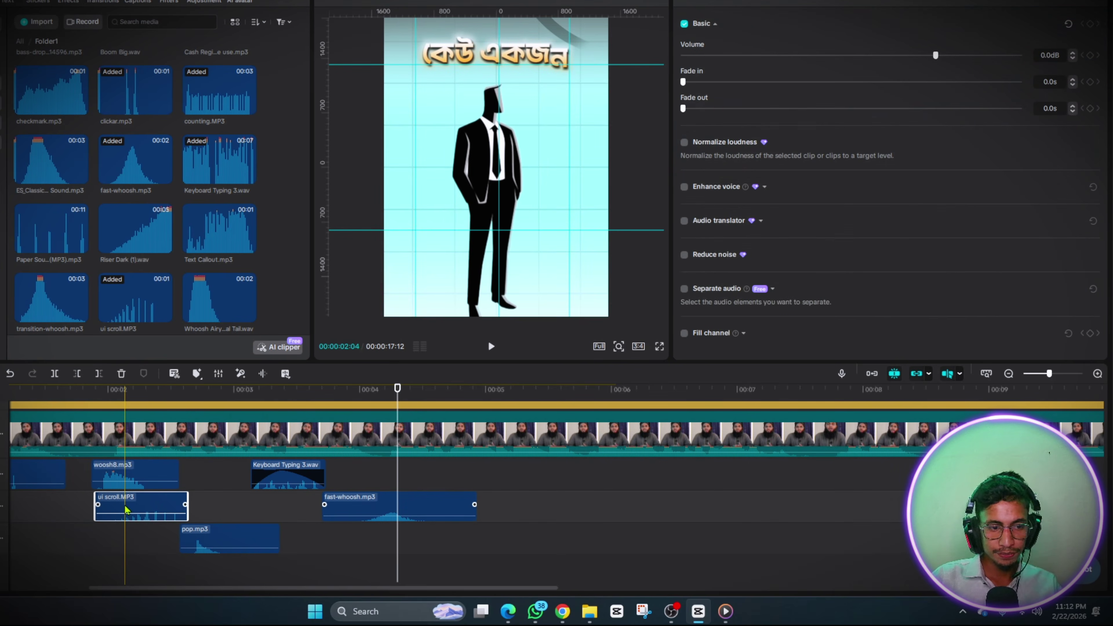
left_click_drag(126, 510, 379, 484)
left_click(369, 484)
key("space")
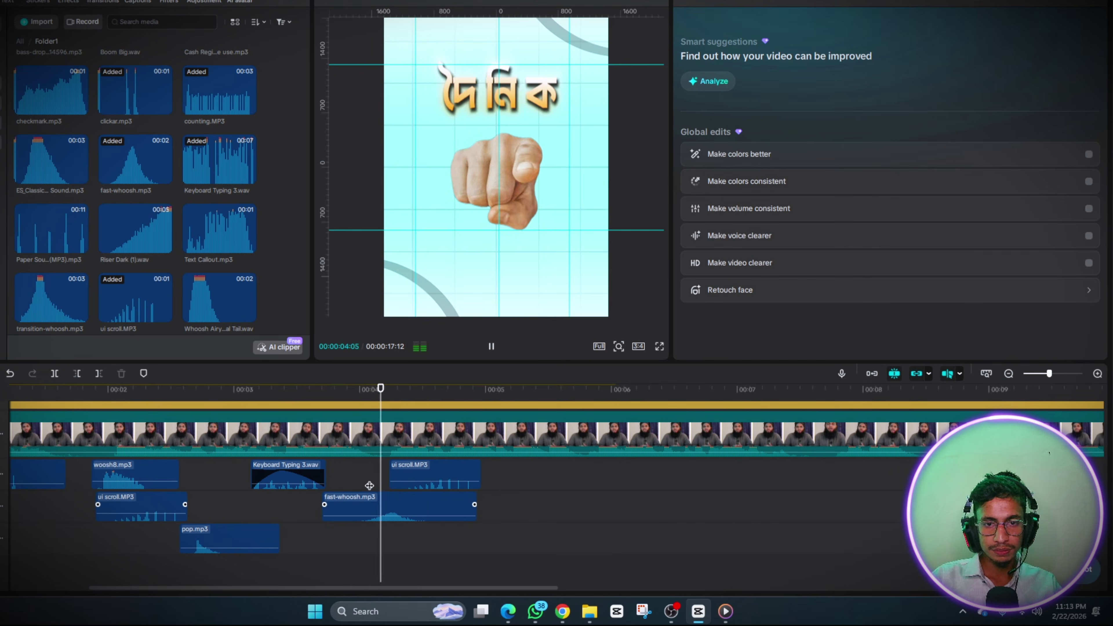
left_click(370, 485)
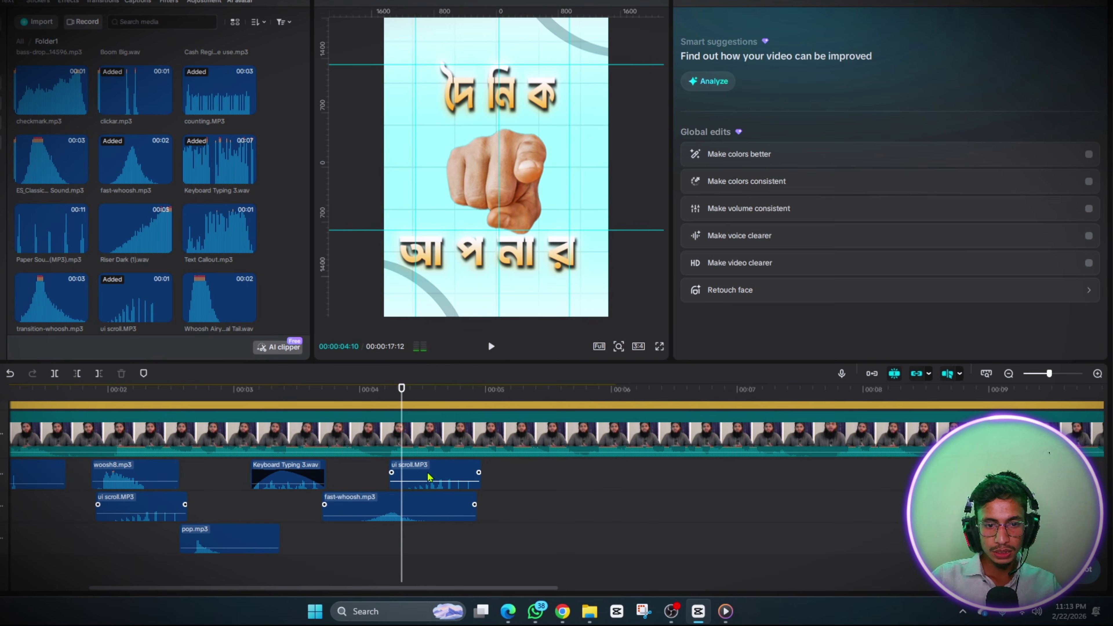
Shift the copied ui scroll.MP3 earlier, to about 00:00:04:04, and replay the section
left_click_drag(429, 478, 416, 478)
left_click(354, 485)
key("space")
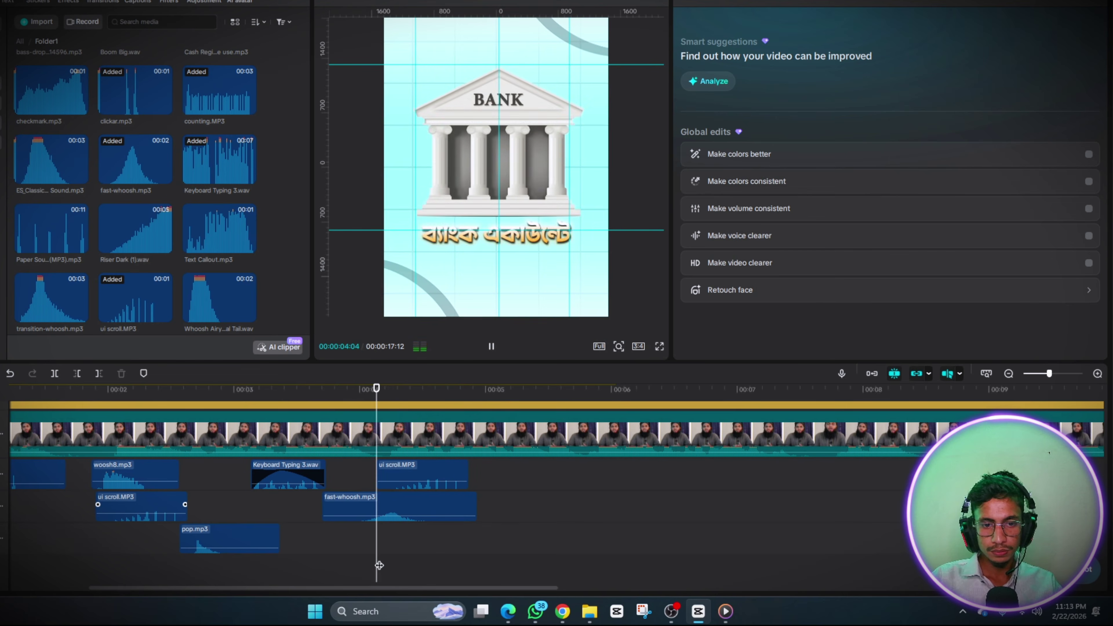
Place woosh8.mp3 on the third audio track under the bank building's entrance and replay the section
left_click(500, 532)
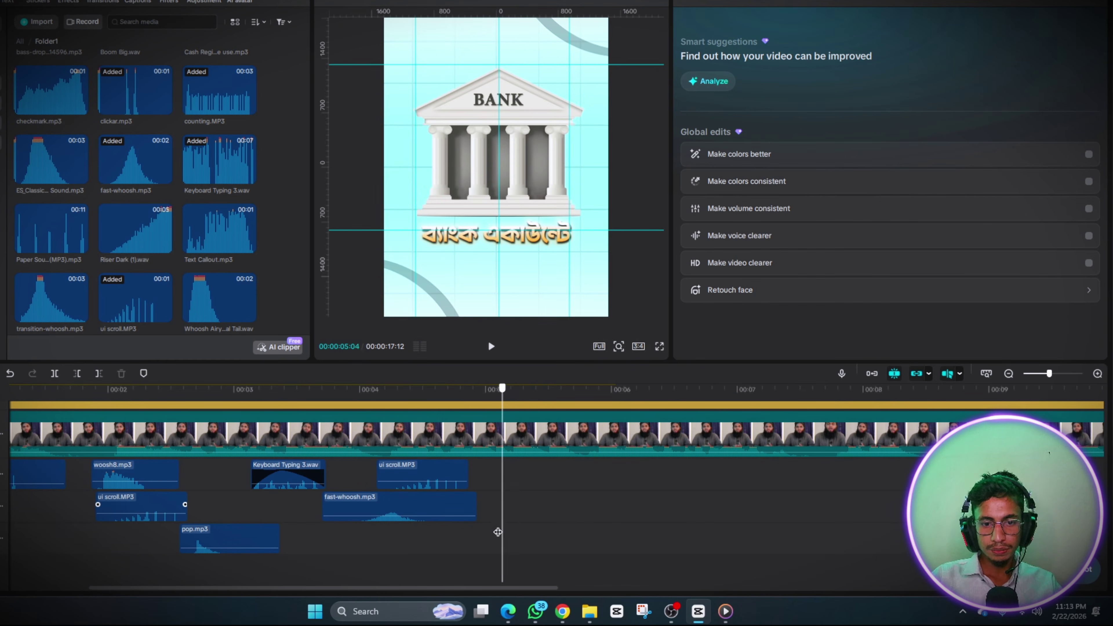
scroll(224, 260, "down", 5)
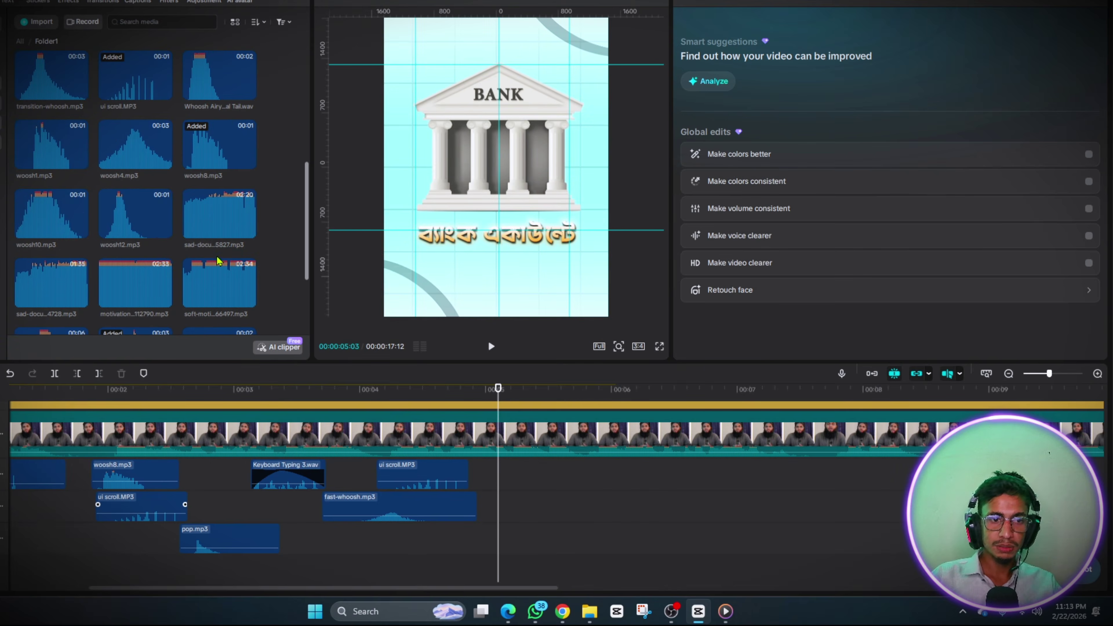
left_click_drag(211, 147, 513, 510)
left_click(461, 566)
key("space")
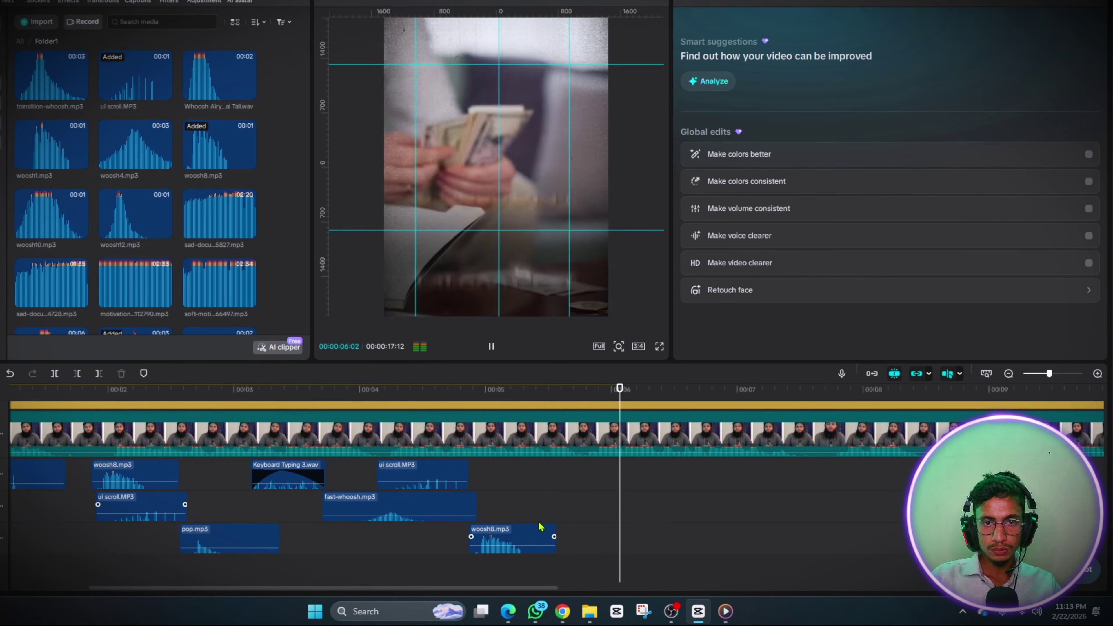
key("space")
left_click(208, 555)
key("space")
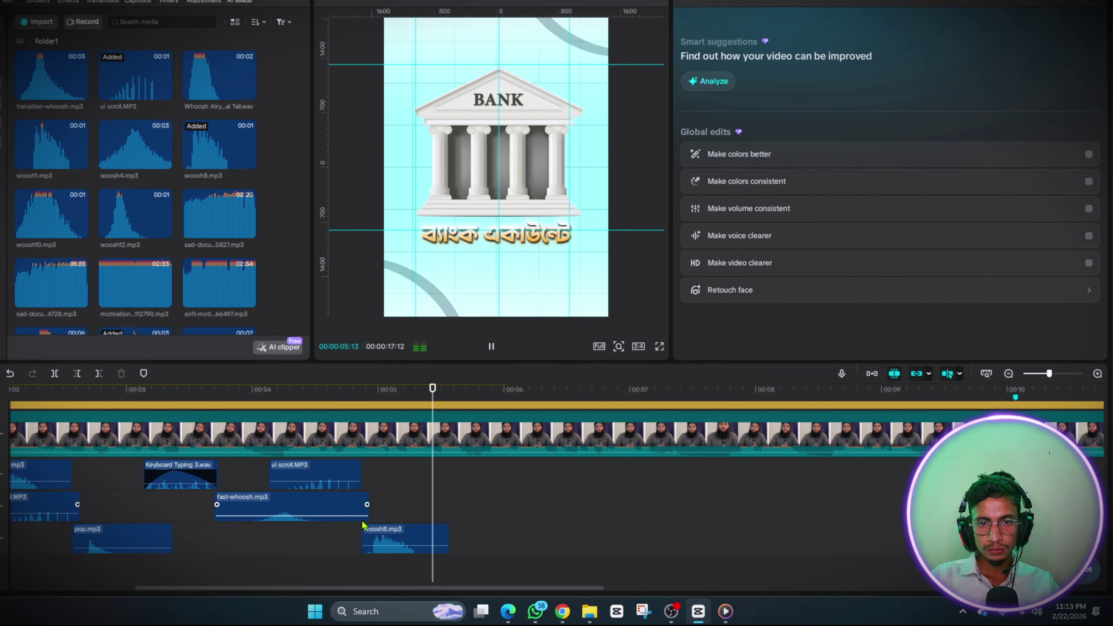
Place counting.MP3 on the first audio track under the ৮৬৪০০ টাকা caption and trim its start to 00:00:06:02
left_click(391, 495)
left_click_drag(491, 499, 525, 512)
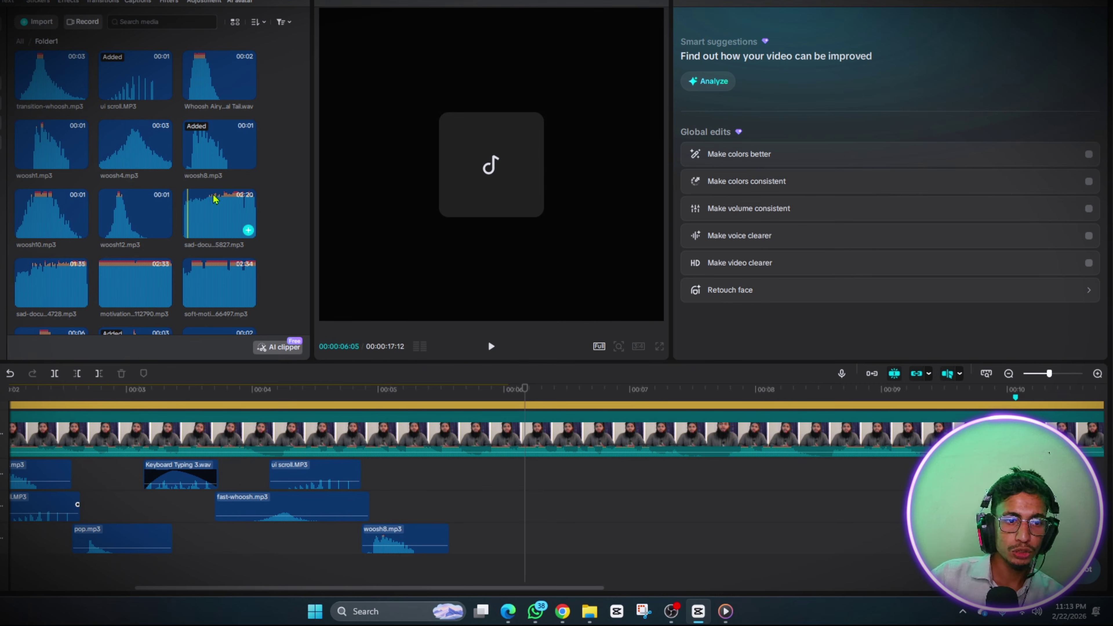
scroll(216, 217, "up", 4)
left_click_drag(204, 110, 477, 476)
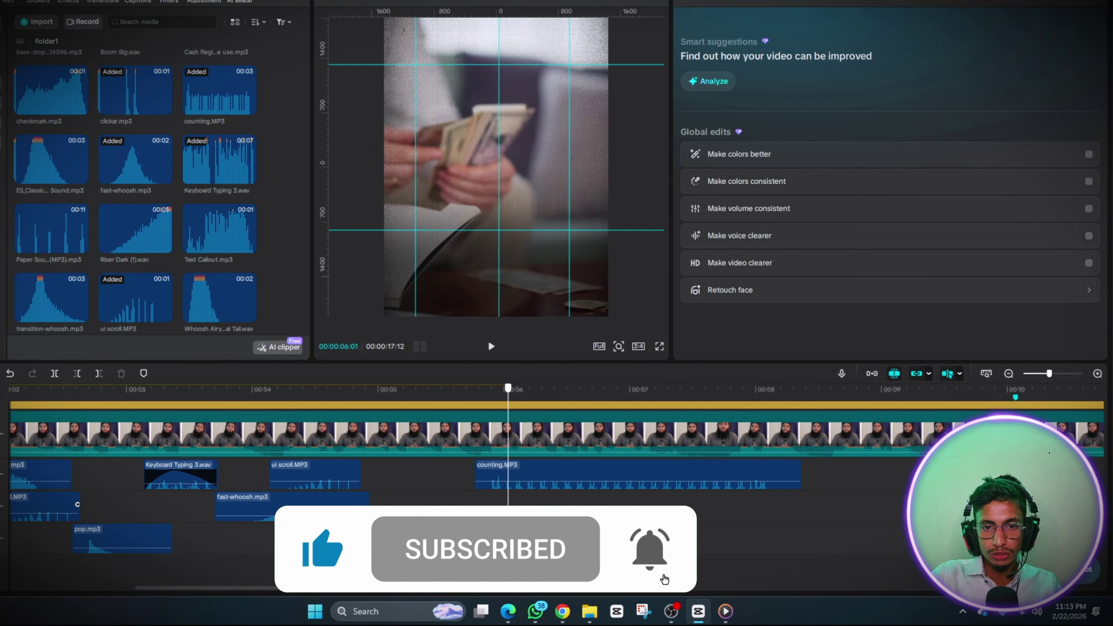
left_click(519, 474)
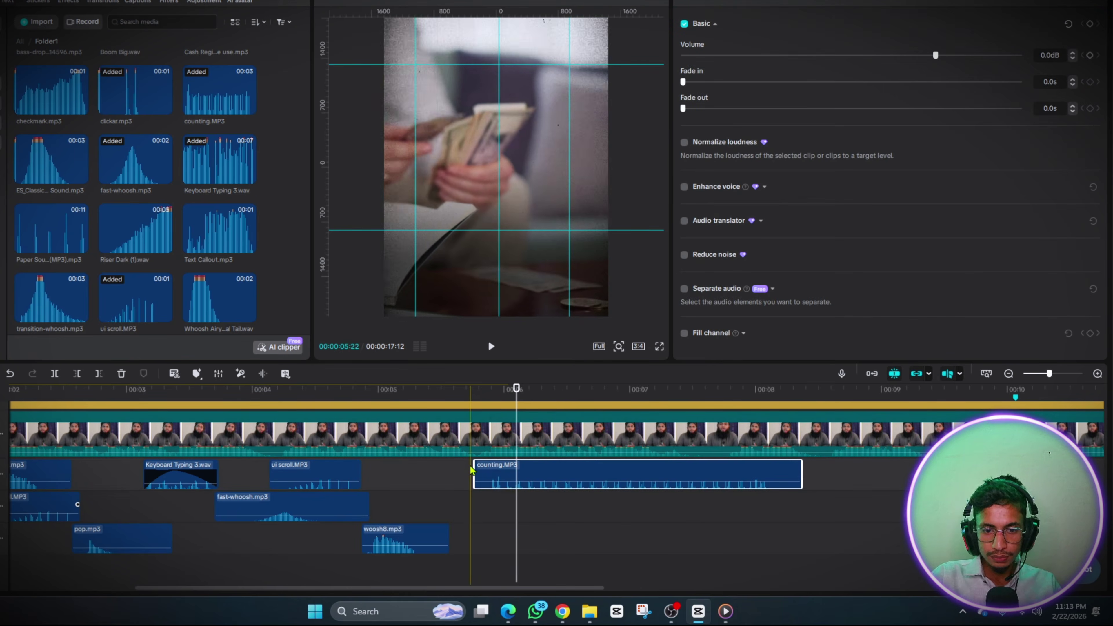
left_click_drag(475, 472, 511, 468)
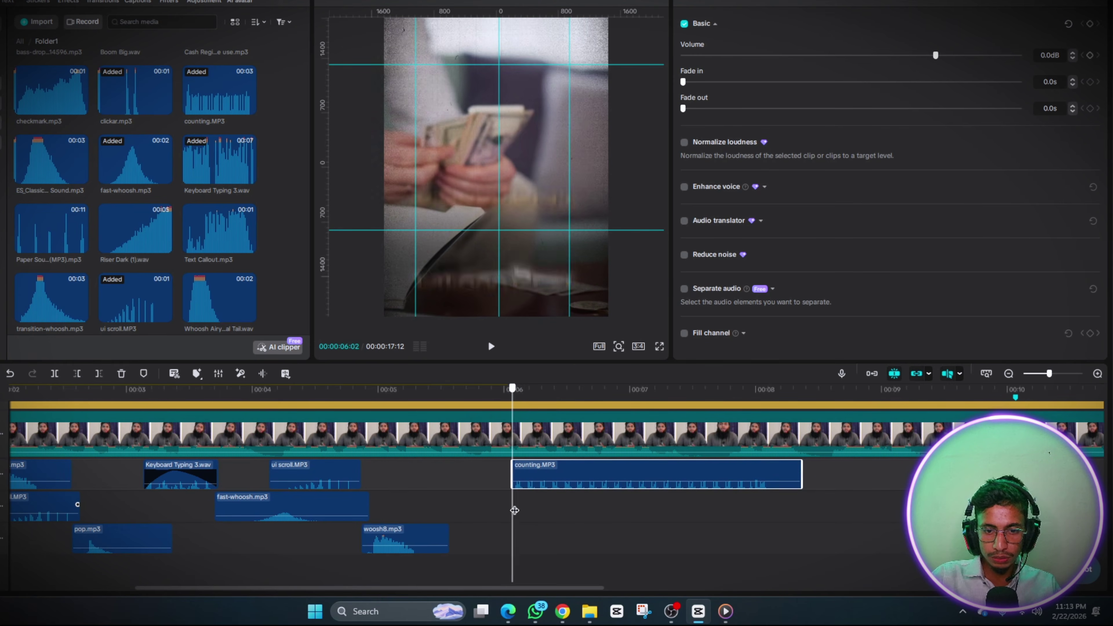
Trim the end of counting.MP3 to 00:00:06:16 and replay the counting caption
left_click(522, 513)
left_click_drag(521, 514, 570, 521)
left_click(573, 484)
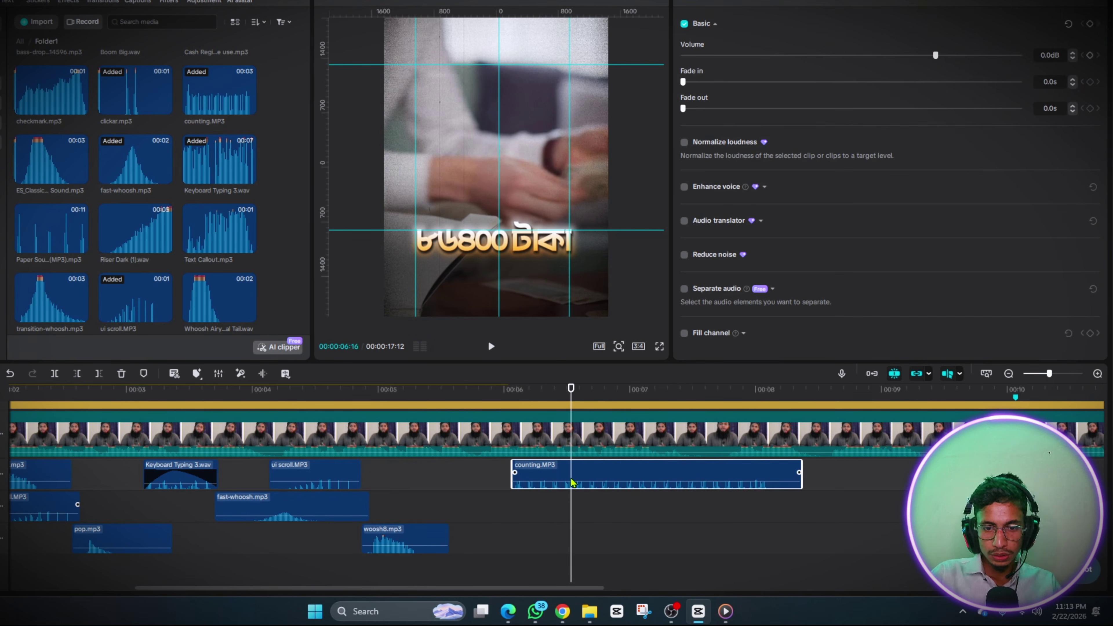
key("w")
left_click(510, 514)
key("space")
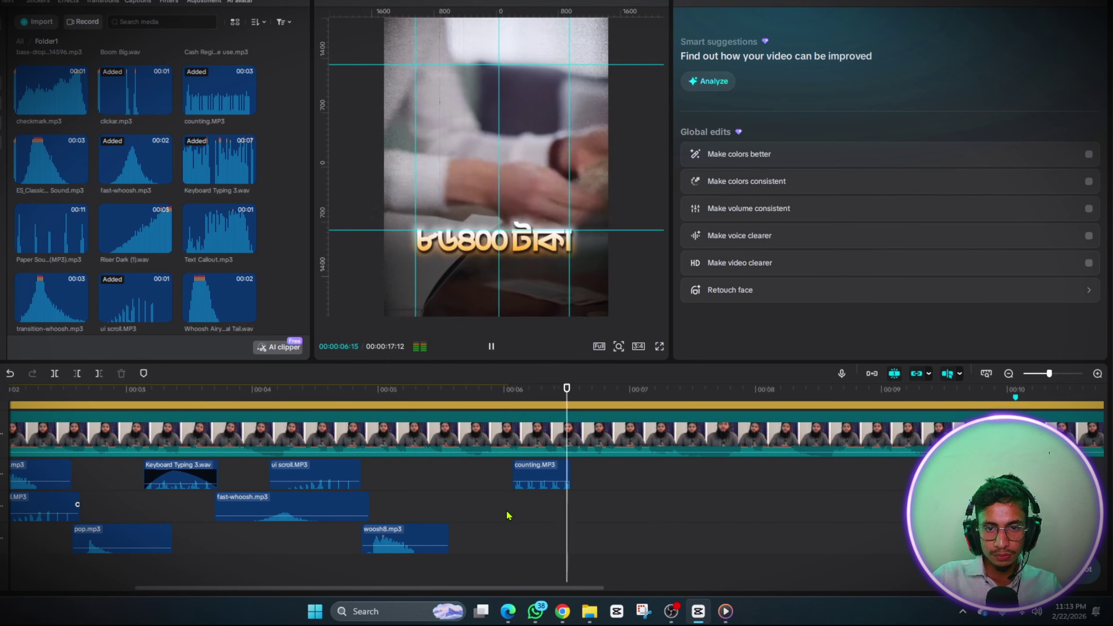
left_click(509, 517)
Place the Cash Register sound on the second audio track, starting about level with counting.MP3, at -15.5 dB, and replay it
left_click(520, 522)
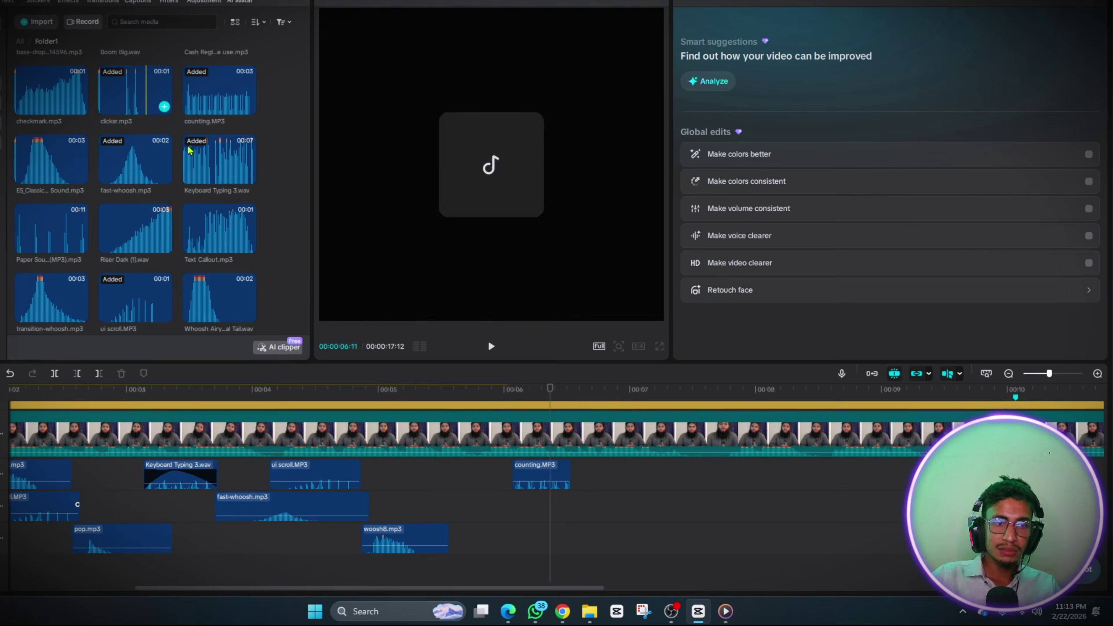
scroll(148, 201, "up", 2)
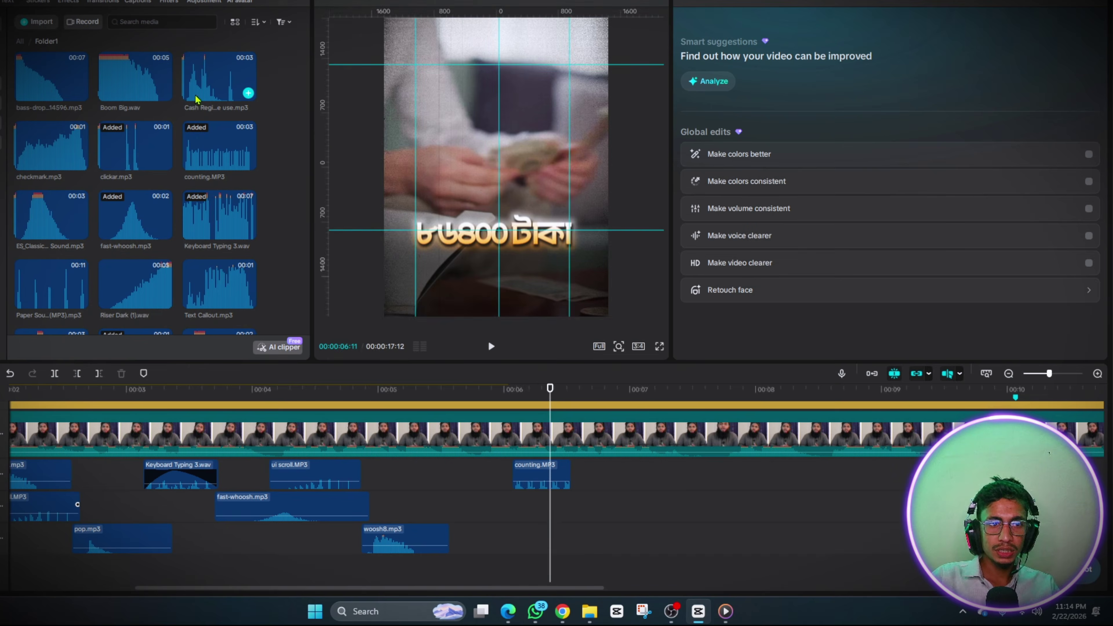
left_click_drag(219, 79, 549, 527)
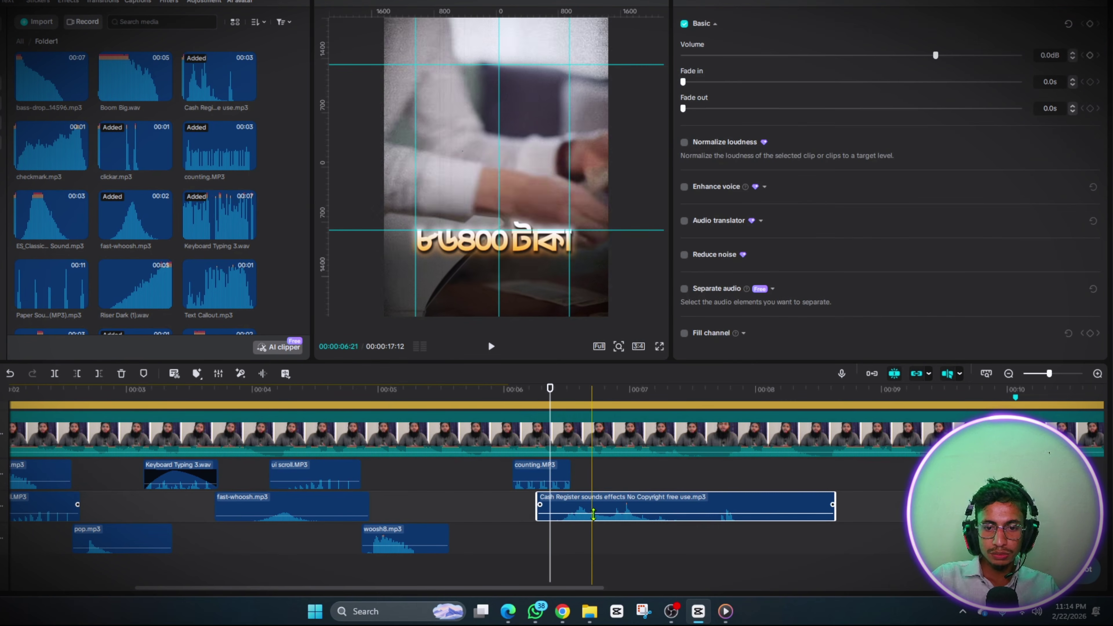
left_click_drag(655, 508, 627, 508)
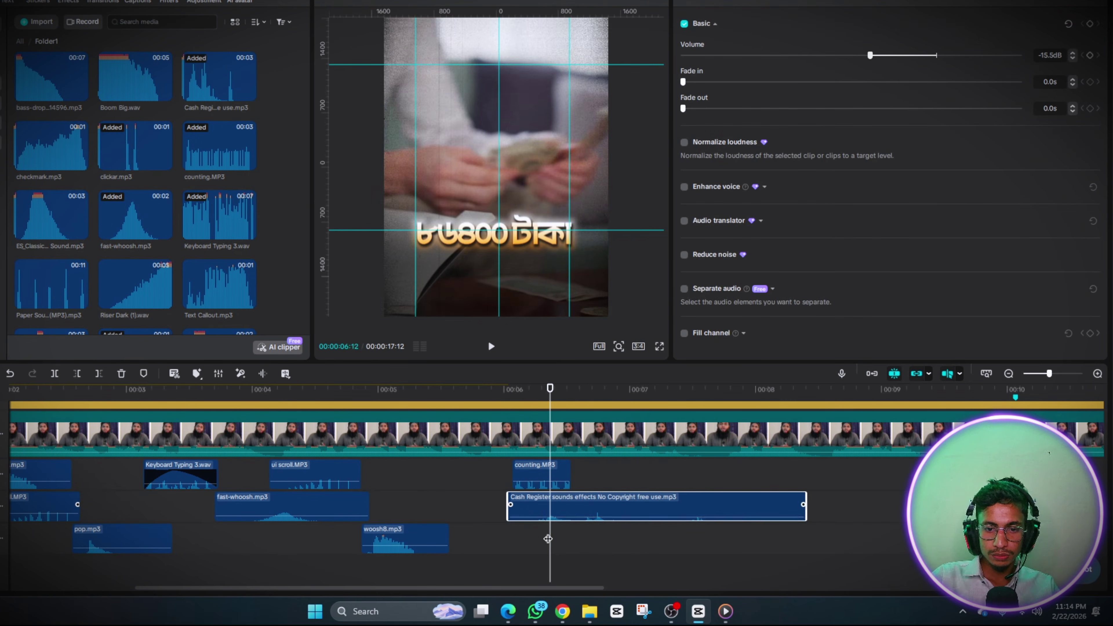
left_click(539, 542)
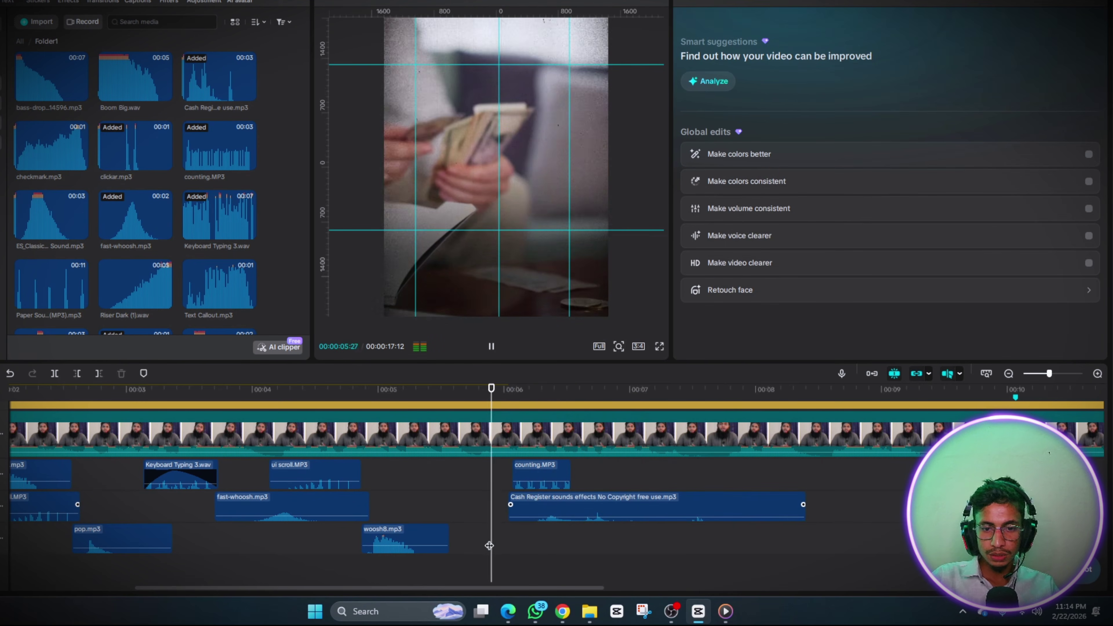
Shift the Cash Register sound later, to about 00:00:06:12, and replay the section
left_click_drag(556, 509, 598, 509)
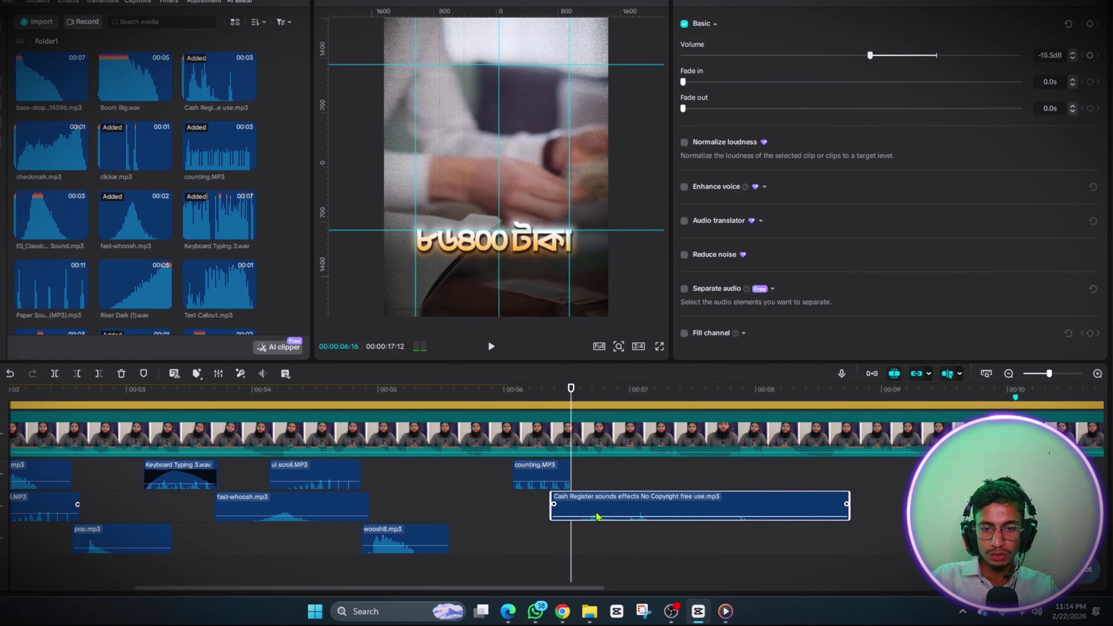
left_click(564, 556)
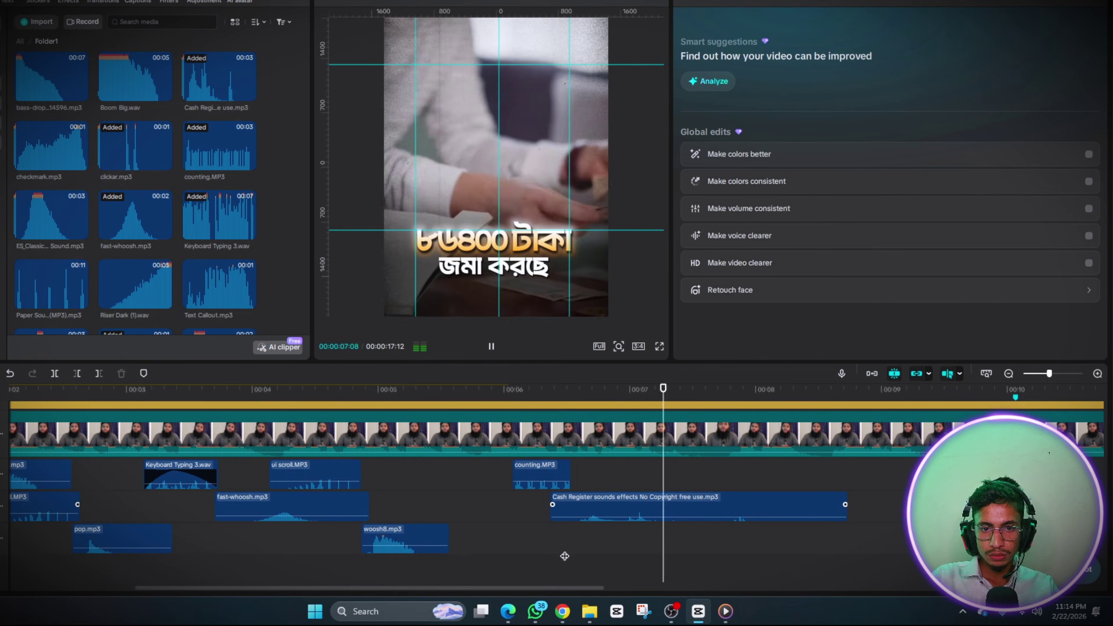
left_click(553, 556)
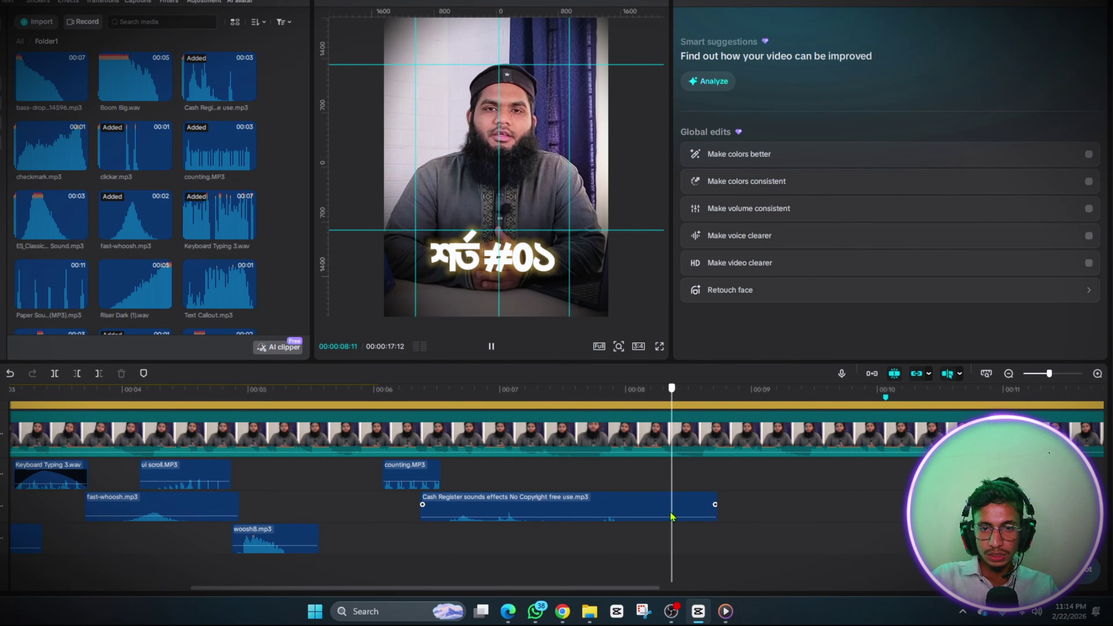
Trim the end of the Cash Register sound on the second audio track to about 00:00:08:00
left_click(704, 508)
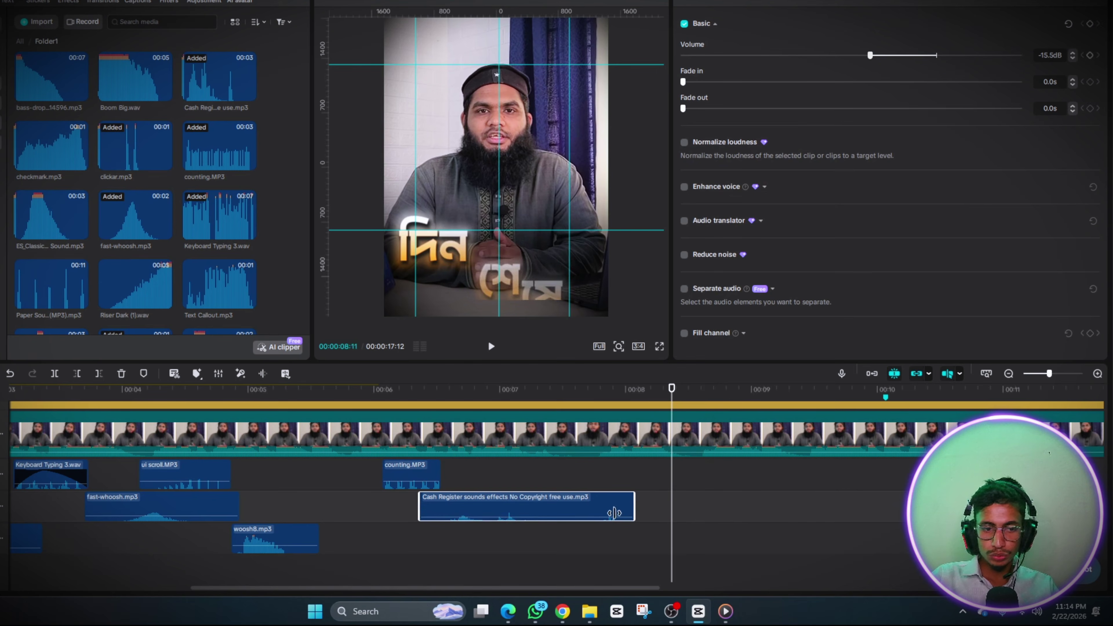
scroll(271, 533, "down", 2)
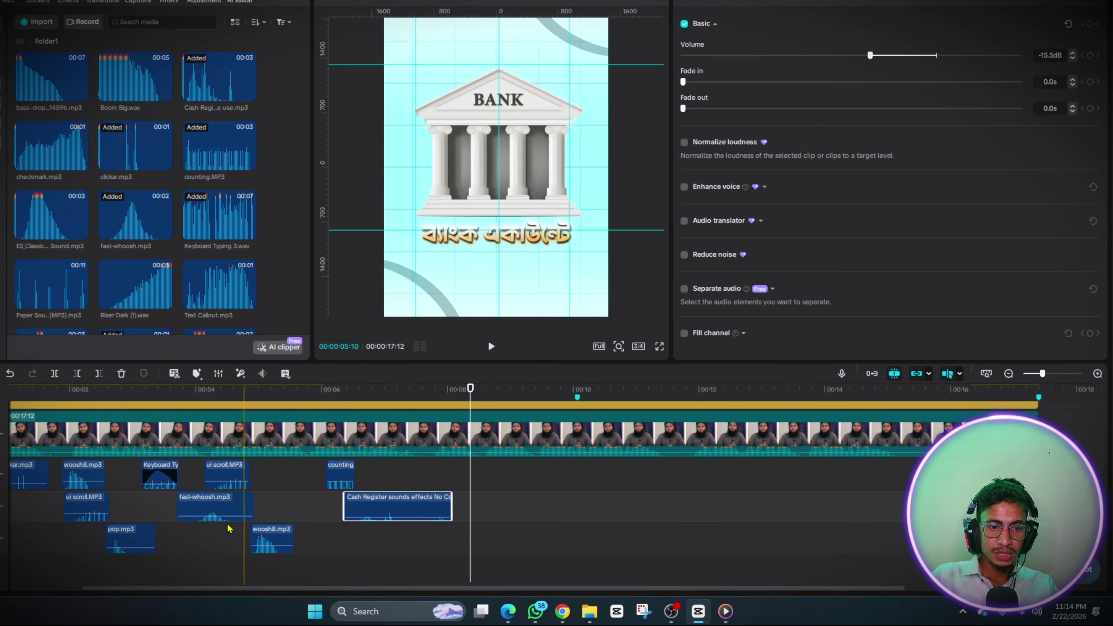
left_click(35, 507)
Duplicate the first clickar.mp3 clip onto the first audio track, starting at about 00:00:08:10
scroll(35, 507, "left", 3)
left_click(117, 478)
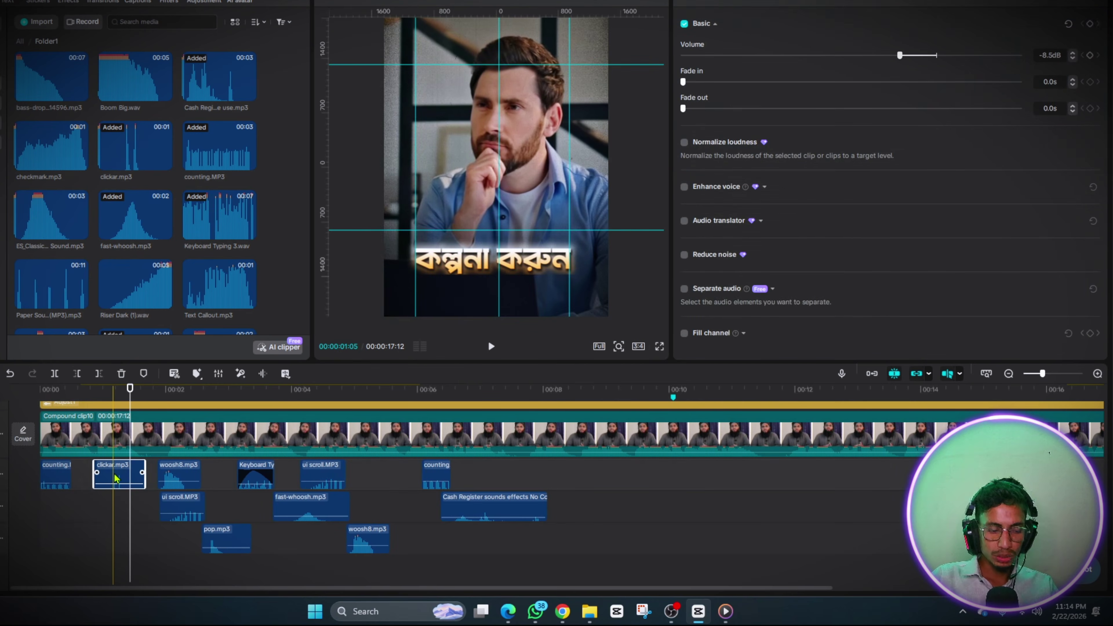
left_click_drag(116, 478, 587, 489)
left_click(577, 552)
key("End")
left_click(458, 524)
Move the clickar.mp3 copy earlier to about 00:00:07:12, at the শর্ত #০১ caption, and replay it
scroll(477, 498, "up", 2)
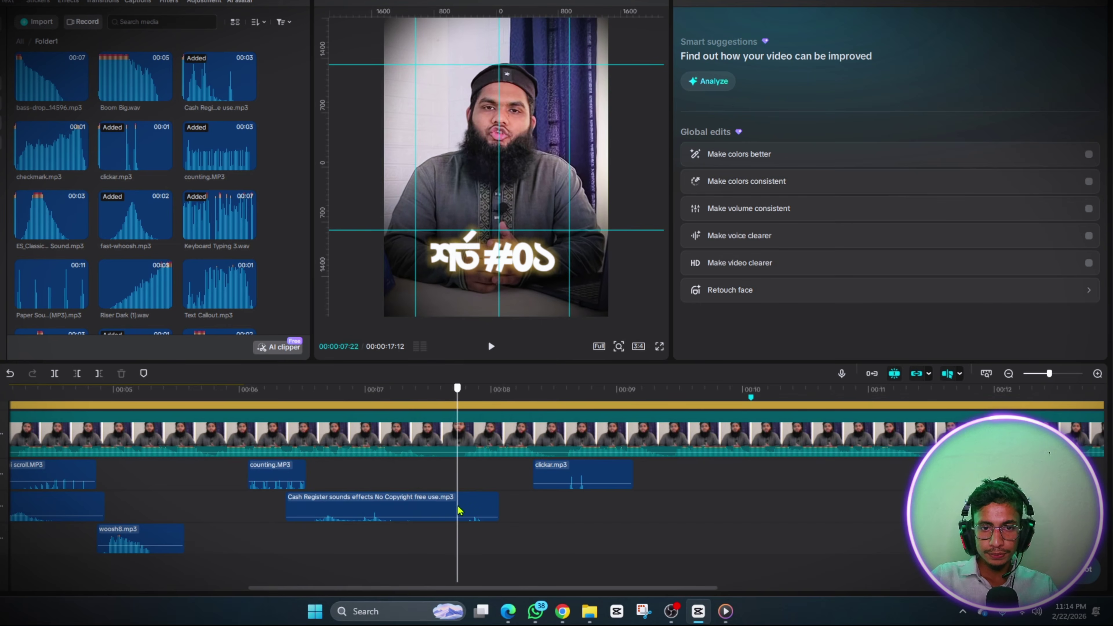
left_click_drag(580, 475, 462, 474)
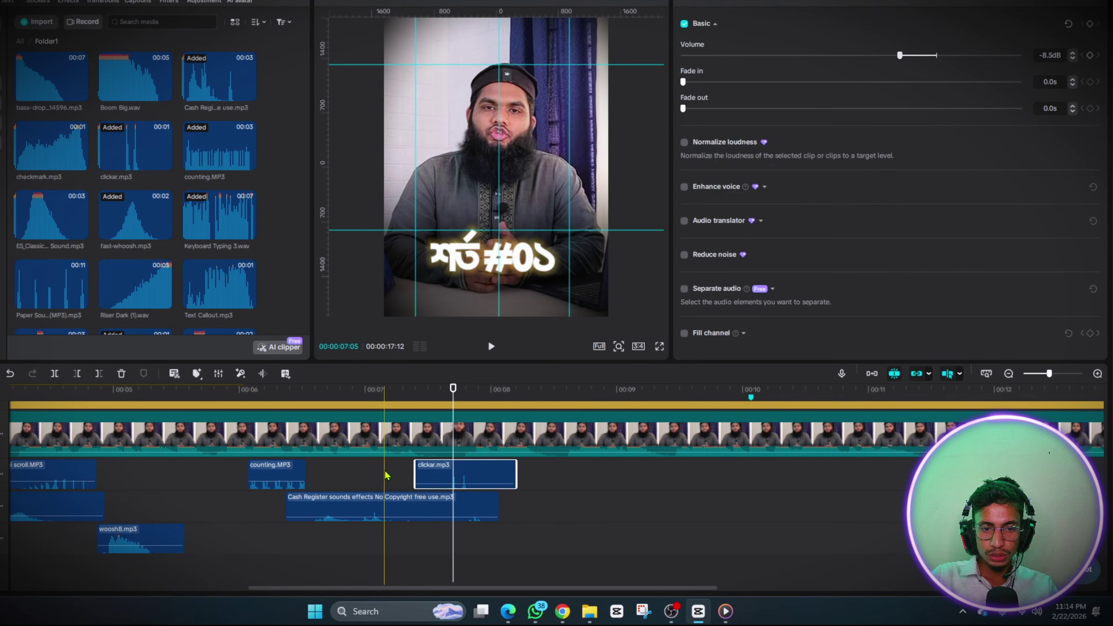
left_click(385, 476)
key("space")
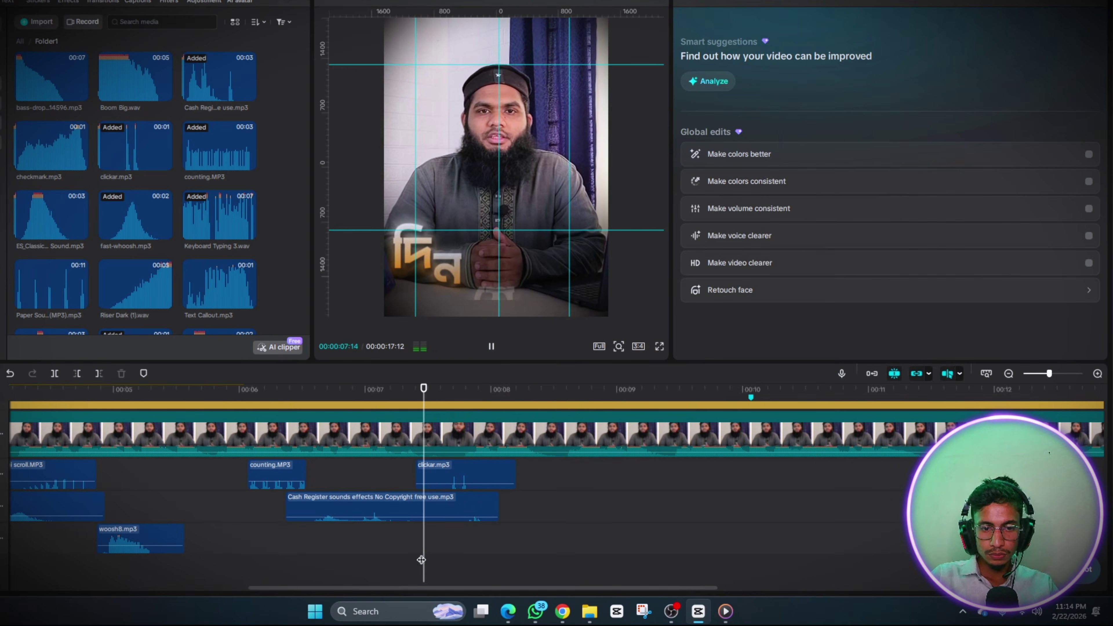
Duplicate ui scroll.MP3 onto the first audio track at about 00:00:08:12, under the দিন শেষে caption, and replay the section
scroll(566, 540, "down", 2)
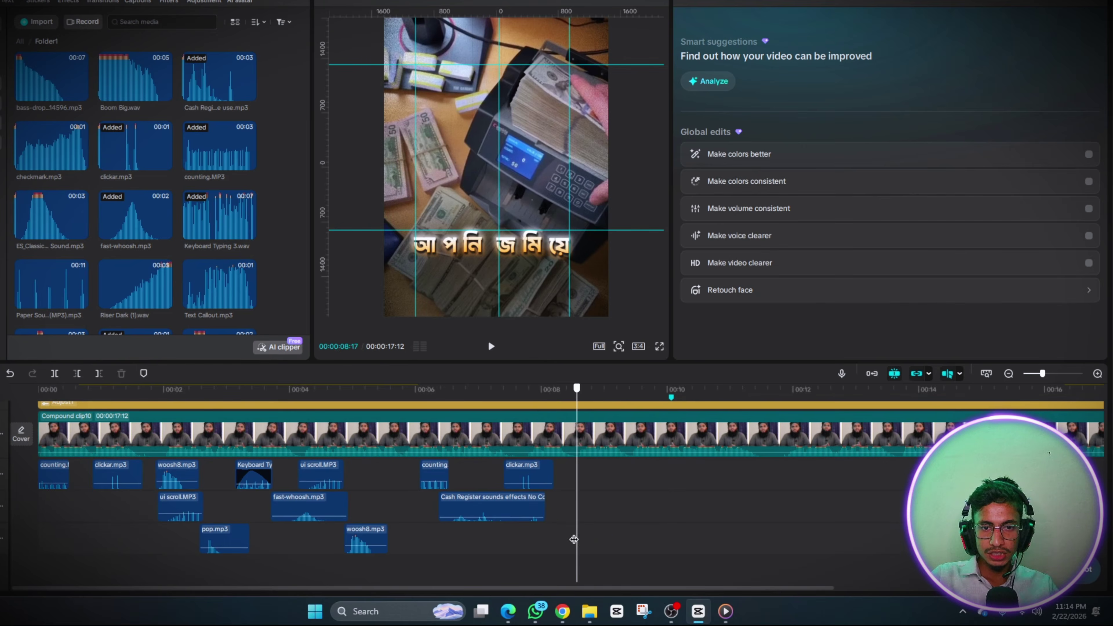
left_click_drag(574, 540, 599, 548)
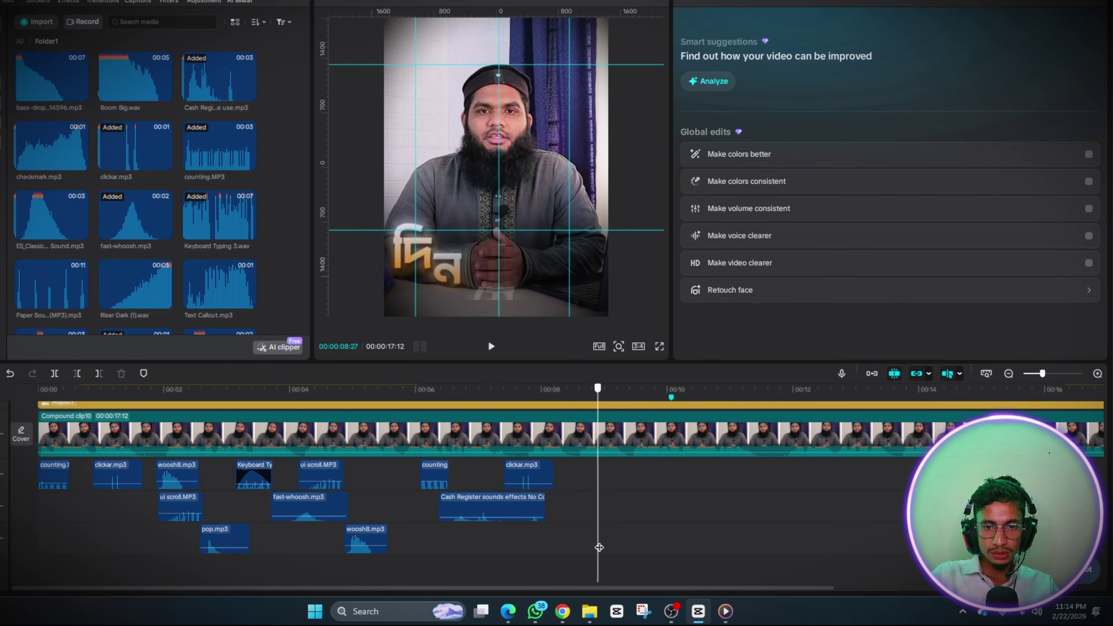
left_click(325, 482)
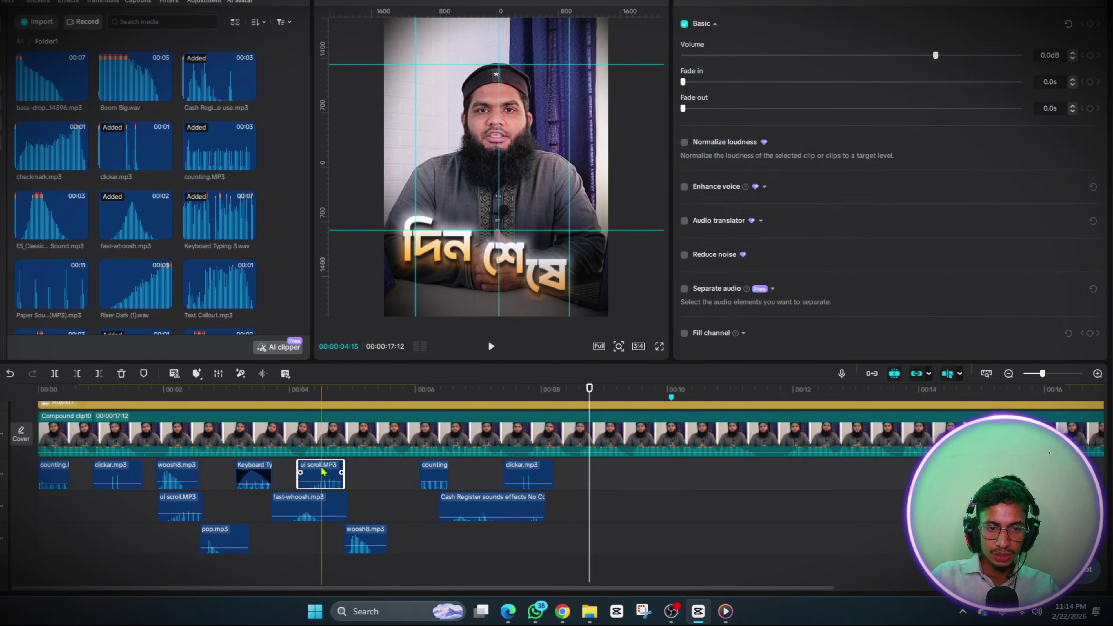
left_click_drag(320, 470, 586, 475)
left_click(560, 515)
key("space")
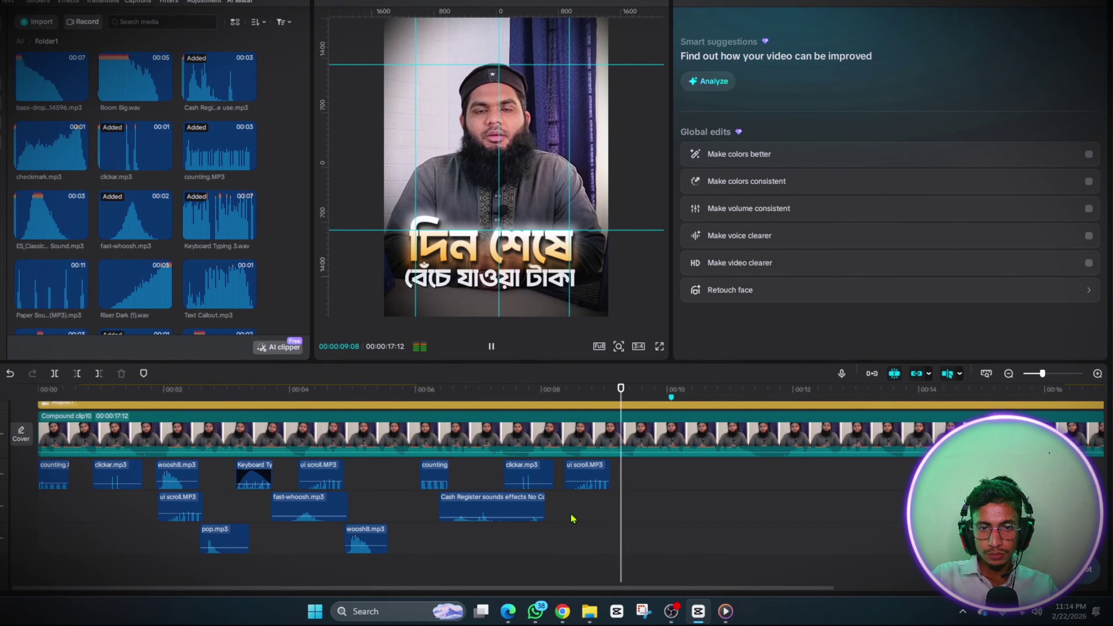
key("space")
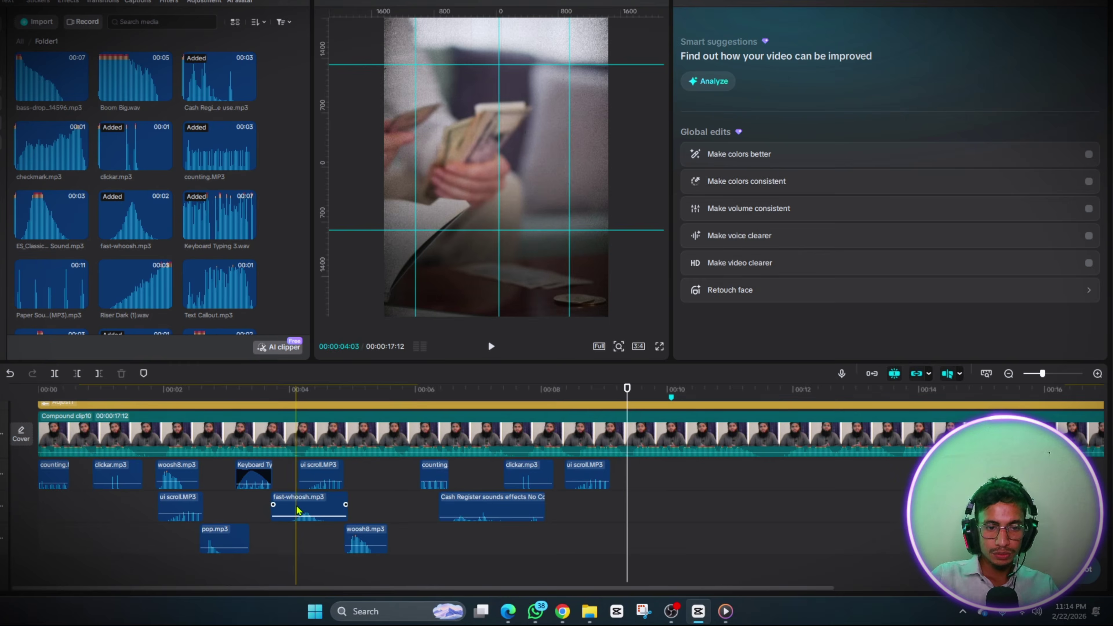
Try a copy of fast-whoosh.mp3 on the second audio track under the দিন শেষে caption, and delete it
left_click_drag(296, 512, 601, 511)
left_click(594, 544)
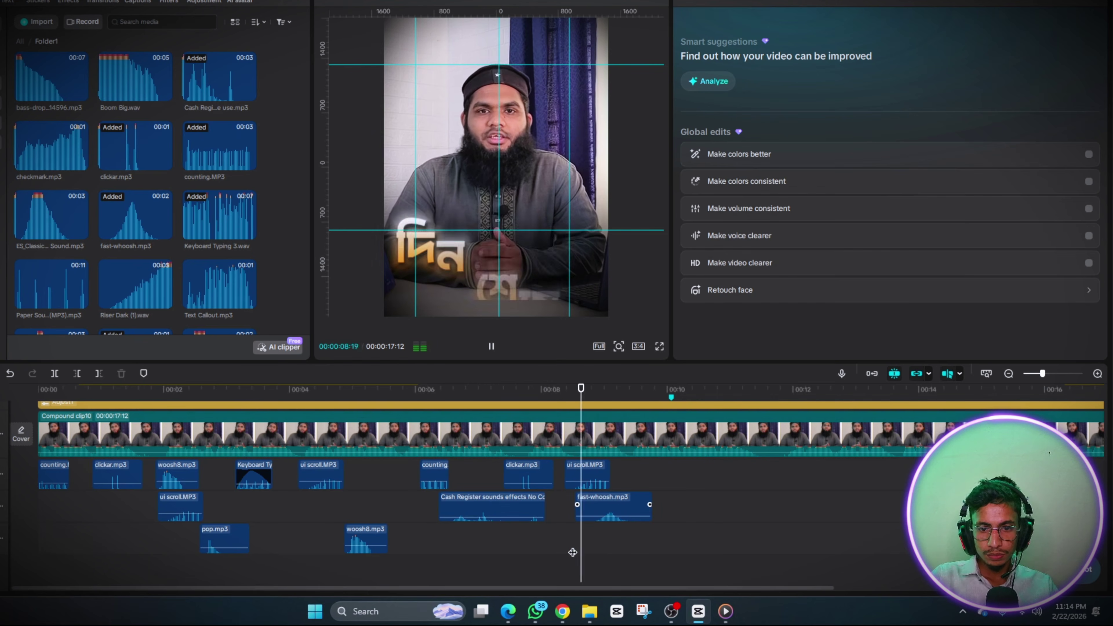
left_click(600, 516)
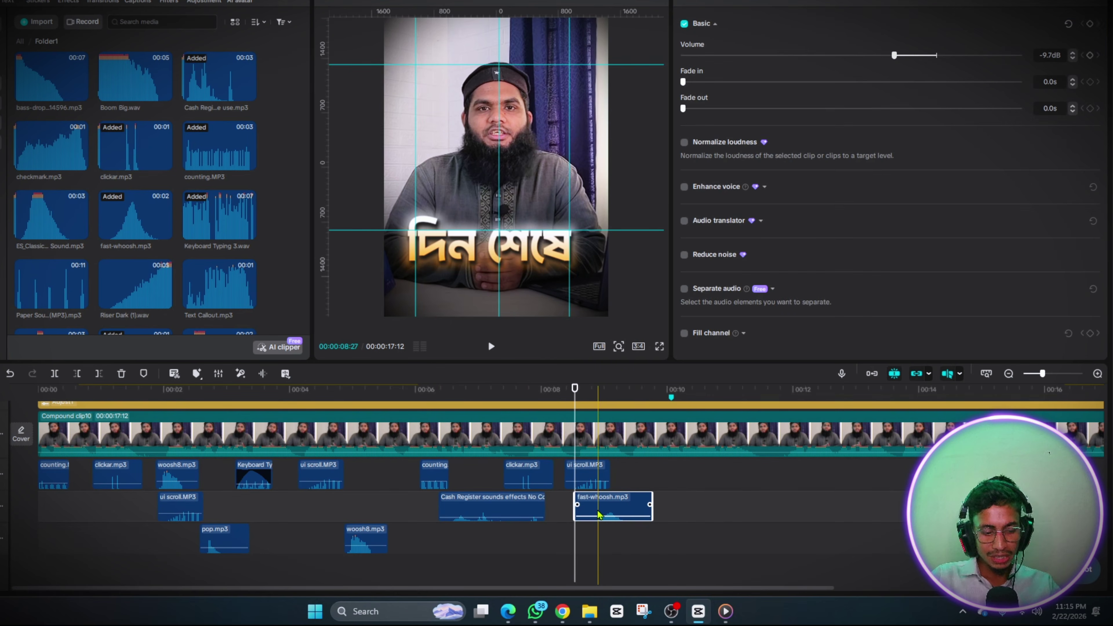
key("Delete")
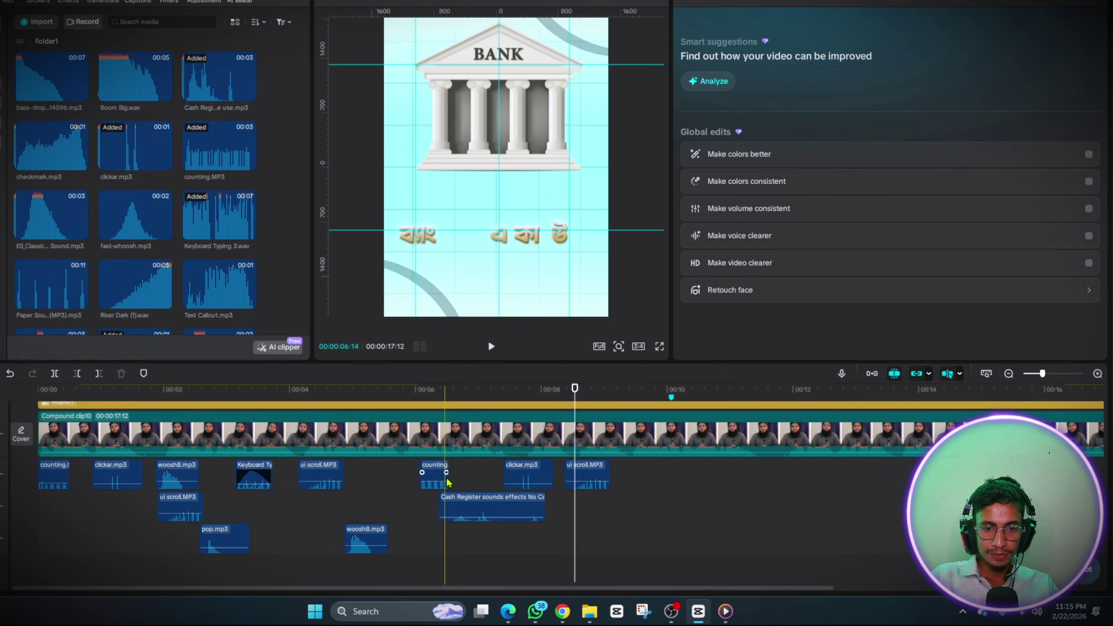
Replay from the শর্ত #০১ caption through the আপনি জমিয়ে রাখতে পারবেন না caption to check the sound timing
key("space")
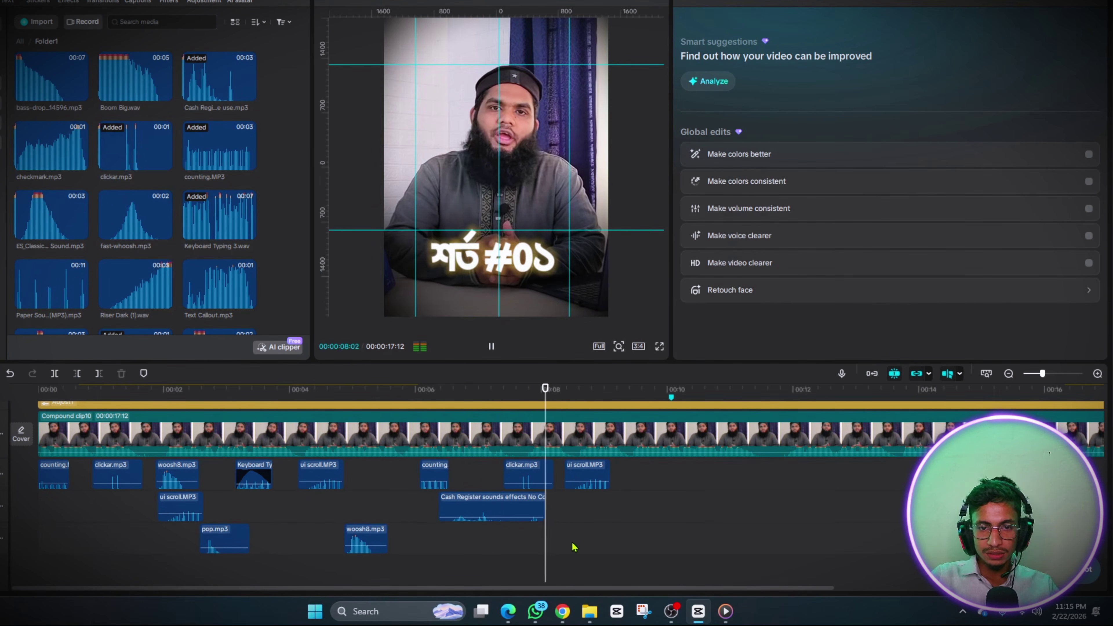
left_click(616, 530)
scroll(548, 535, "right", 3)
left_click(486, 539)
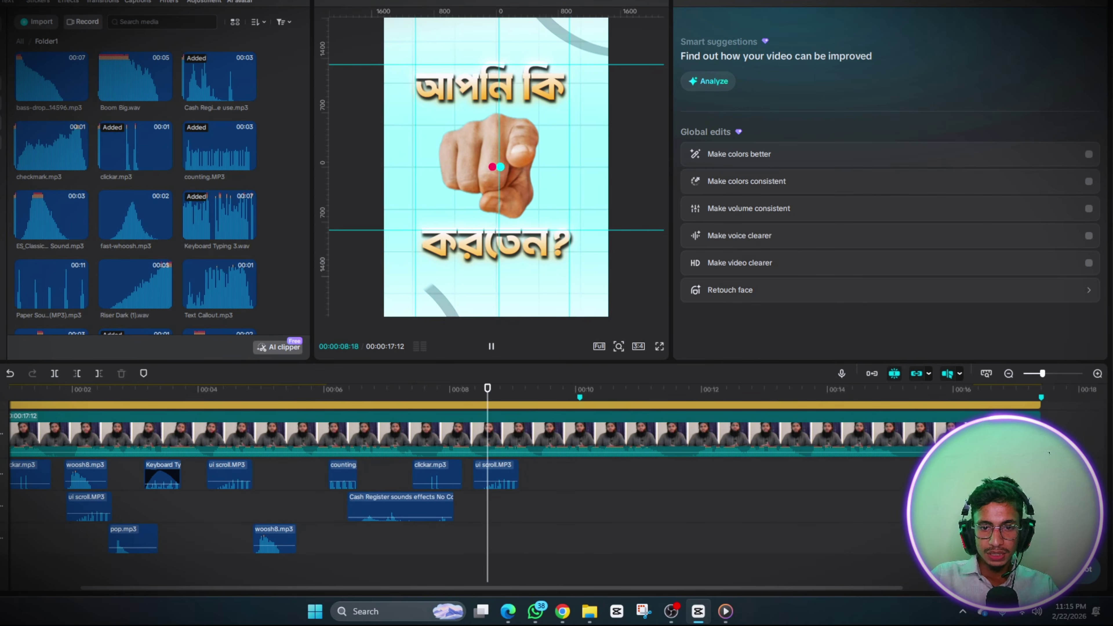
left_click(565, 492)
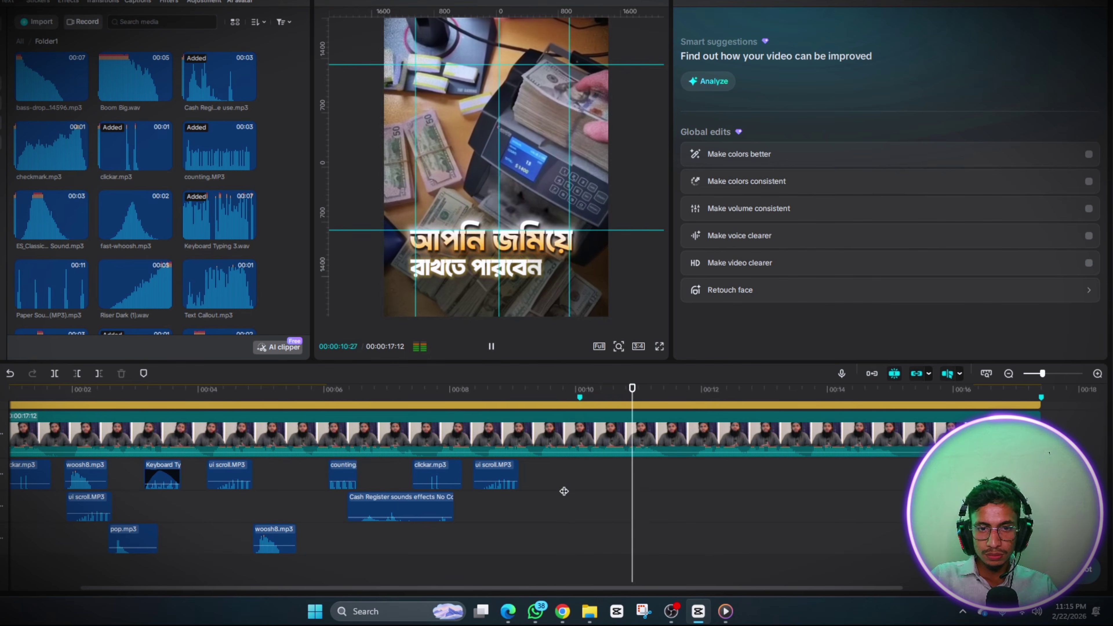
left_click(602, 486)
left_click(589, 485)
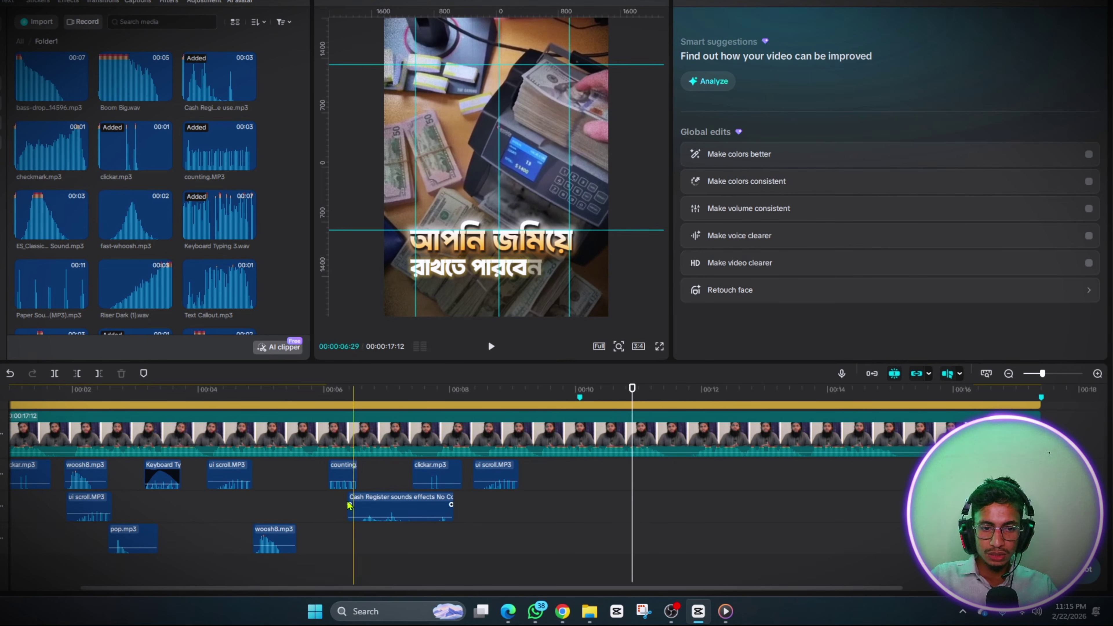
Duplicate the Keyboard Typing 3.wav clip onto the first audio track at about 00:00:10:02 and replay the আপনি জমিয়ে caption
left_click(44, 518)
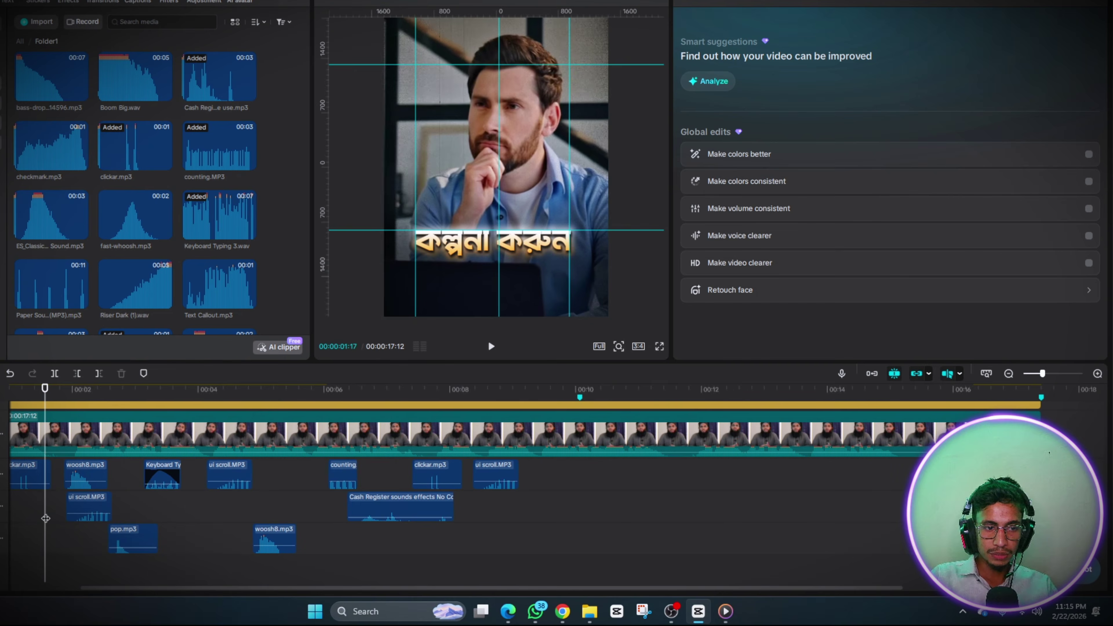
left_click_drag(44, 518, 177, 529)
left_click_drag(398, 524, 265, 523)
left_click(233, 483)
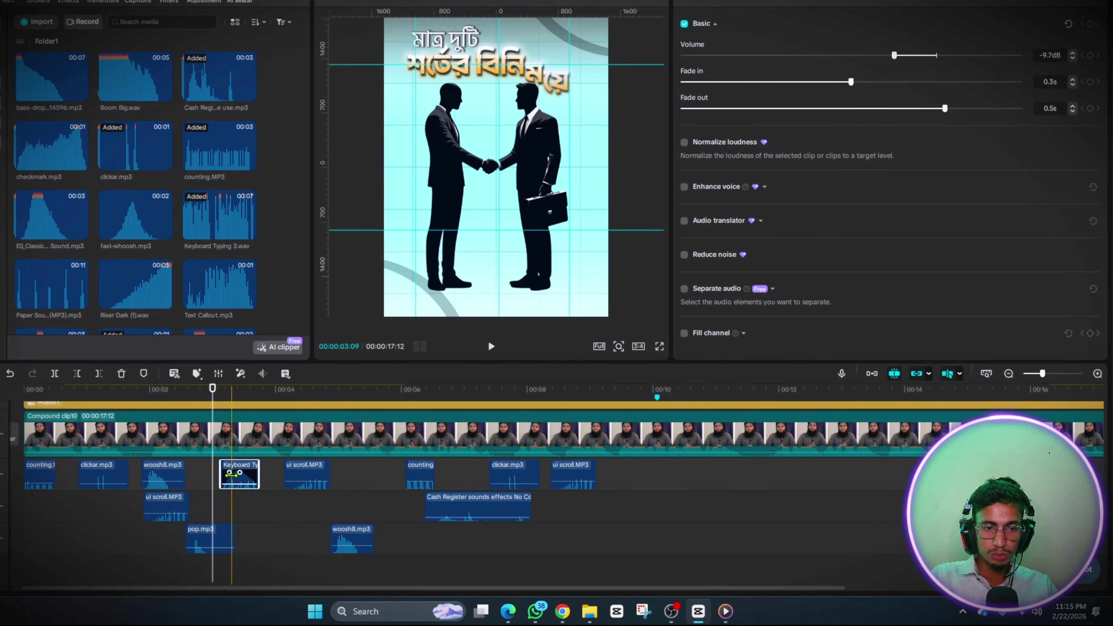
left_click_drag(252, 481, 699, 489)
left_click_drag(617, 509, 1052, 511)
left_click(497, 517)
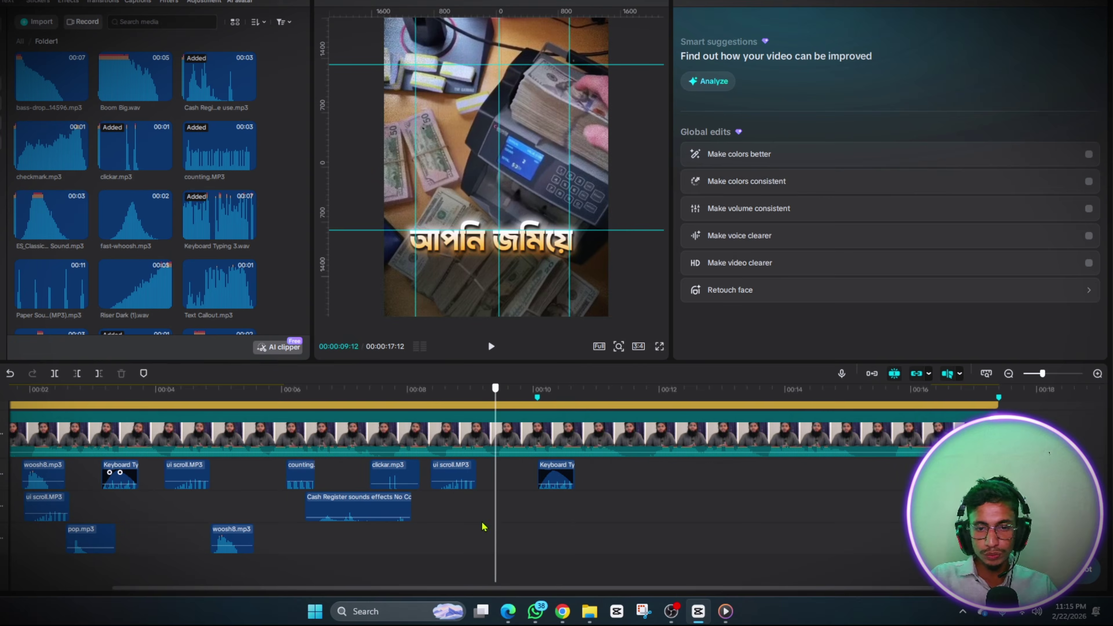
key("space")
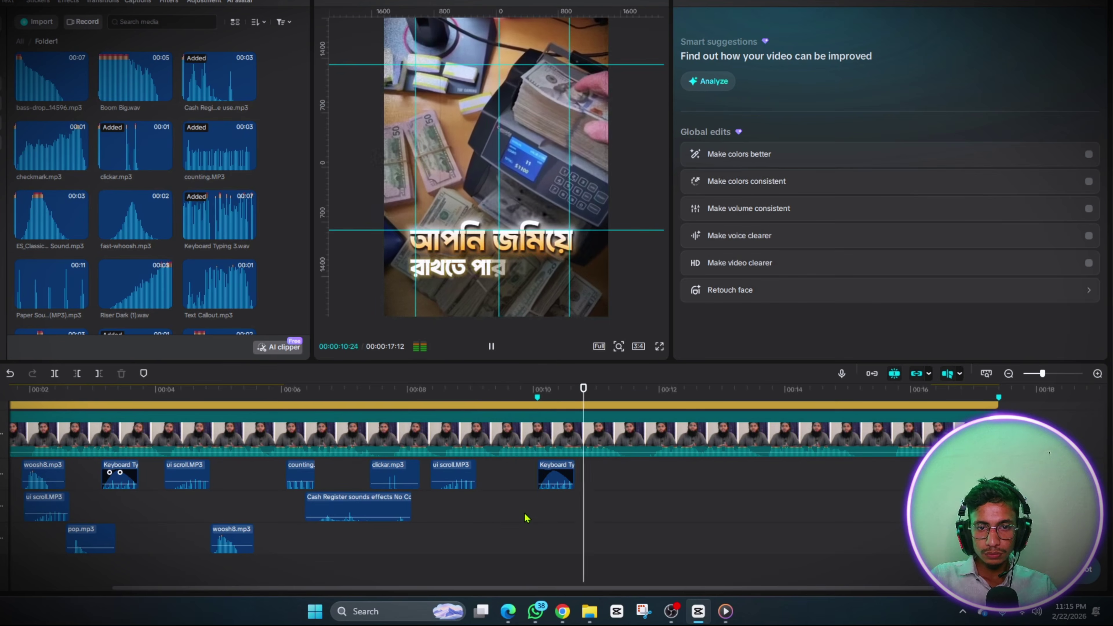
left_click(524, 517)
left_click(564, 524)
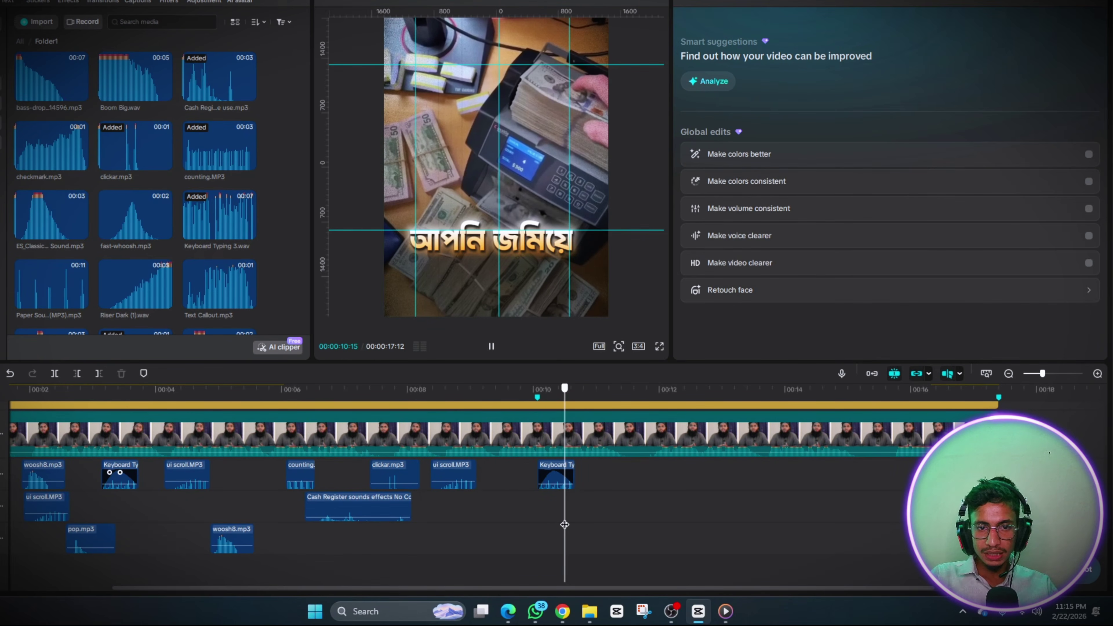
key("space")
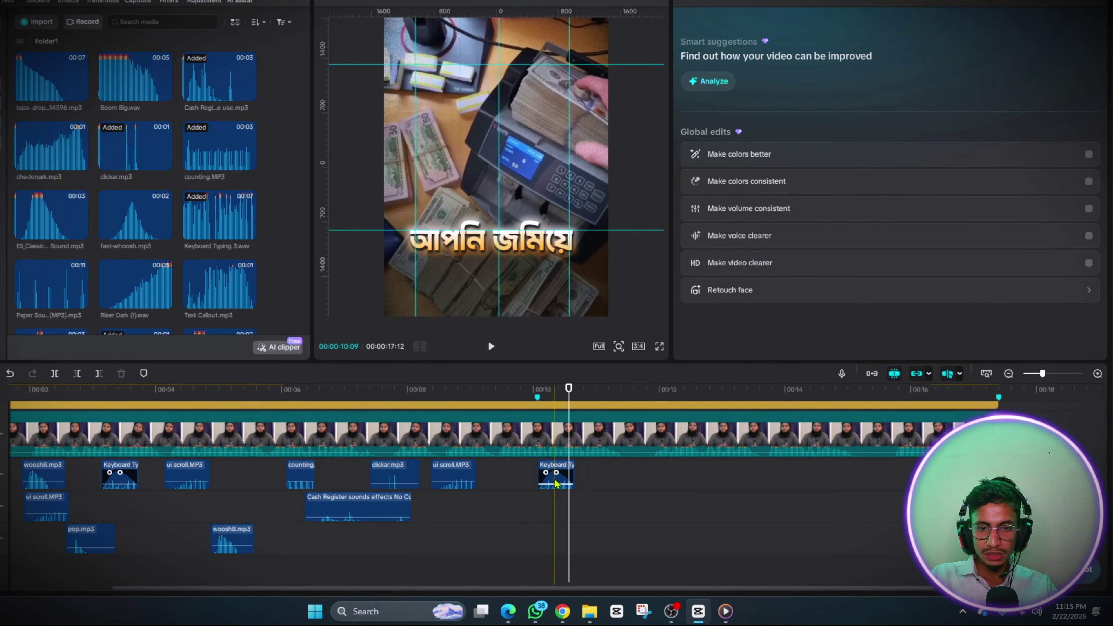
Move the Keyboard Typing copy to start at about 00:00:10:18, extend its end to about 00:00:11:08, and replay it
left_click_drag(555, 483, 585, 484)
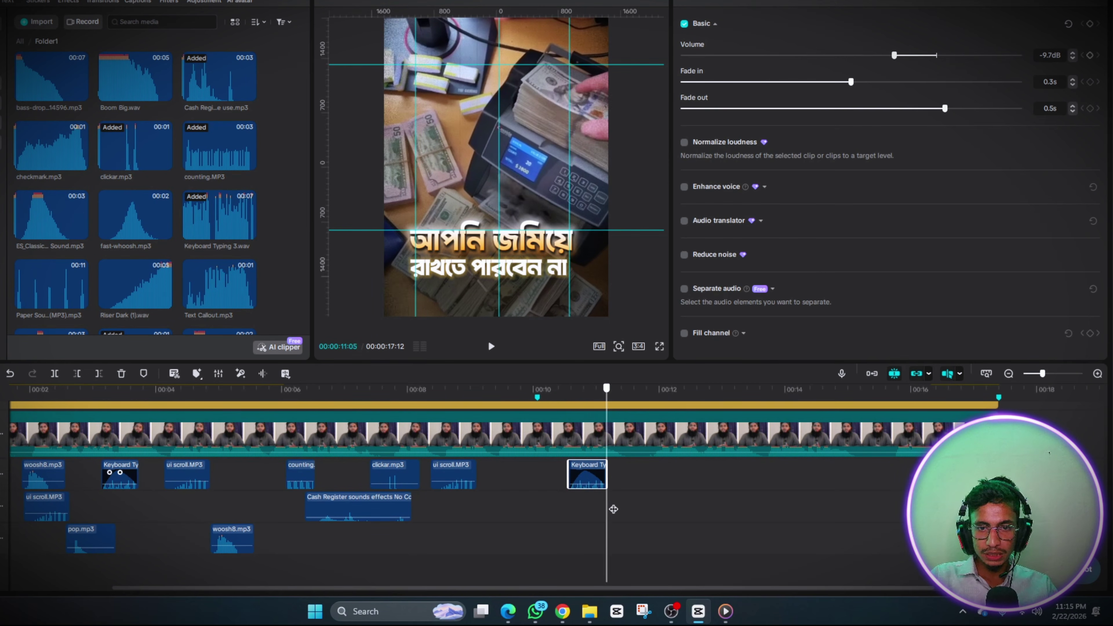
left_click(545, 522)
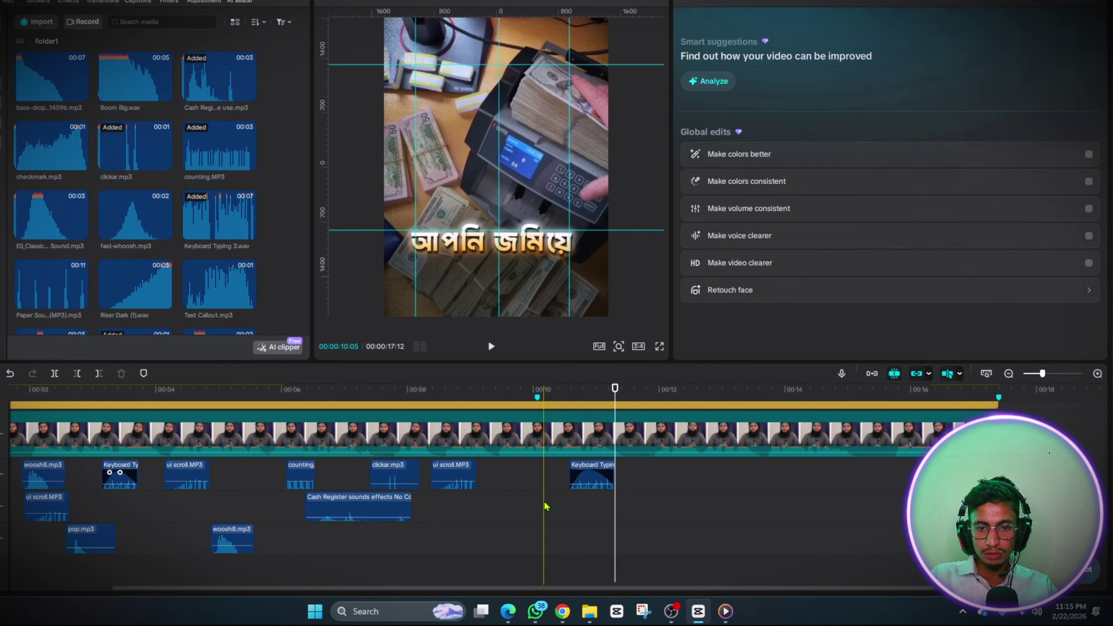
key("space")
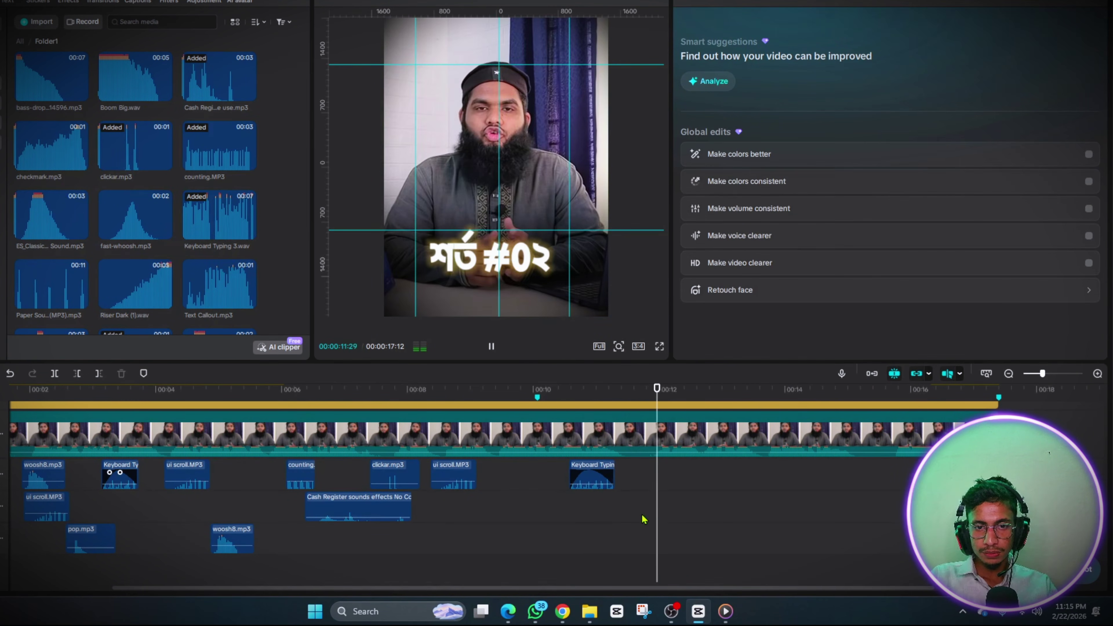
left_click(638, 520)
Duplicate clickar.mp3 onto the first audio track at about 00:00:11:15, at the শর্ত #০২ caption, and replay it
left_click(399, 479)
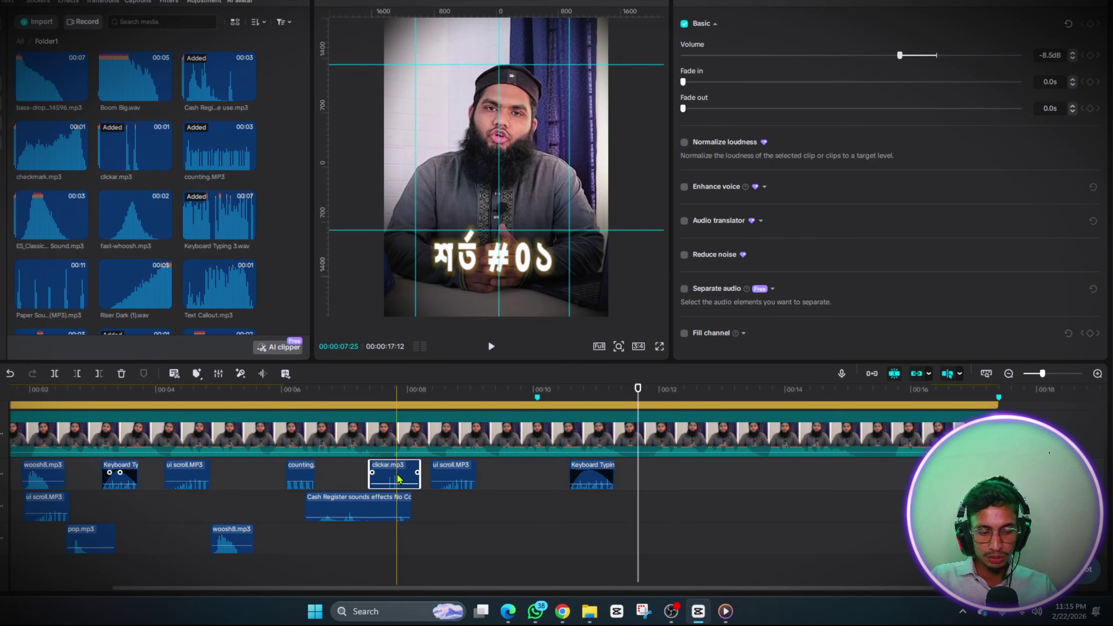
left_click_drag(399, 479, 663, 483)
left_click(629, 519)
mouse_move(629, 519)
left_mouse_down()
mouse_move(654, 520)
mouse_move(635, 523)
mouse_move(644, 524)
left_mouse_up()
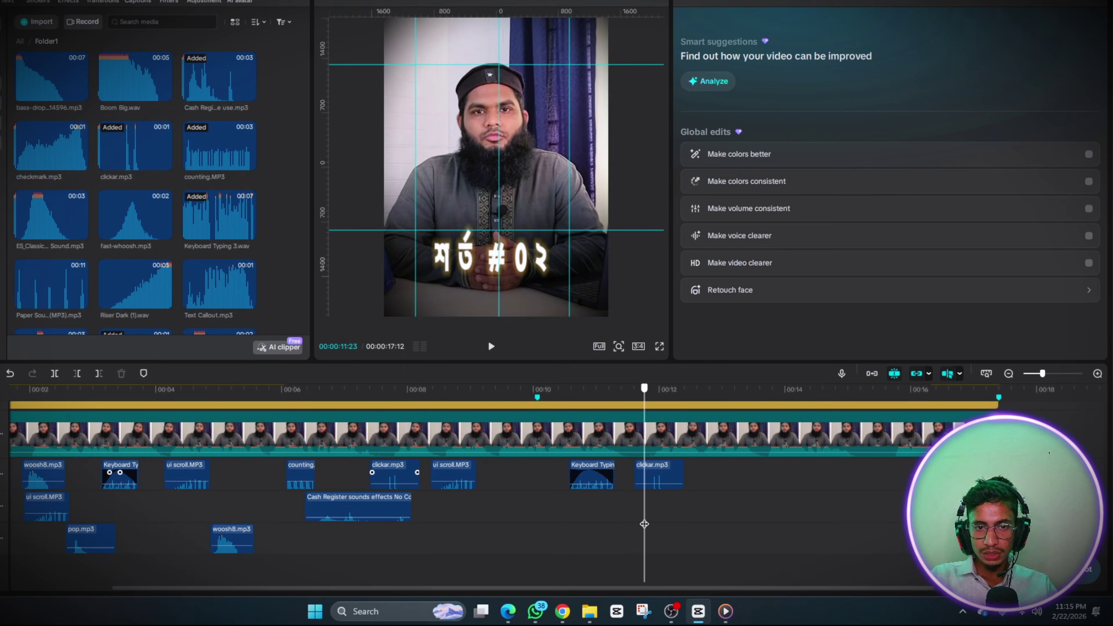
left_click_drag(664, 478, 659, 477)
left_click(623, 503)
key("space")
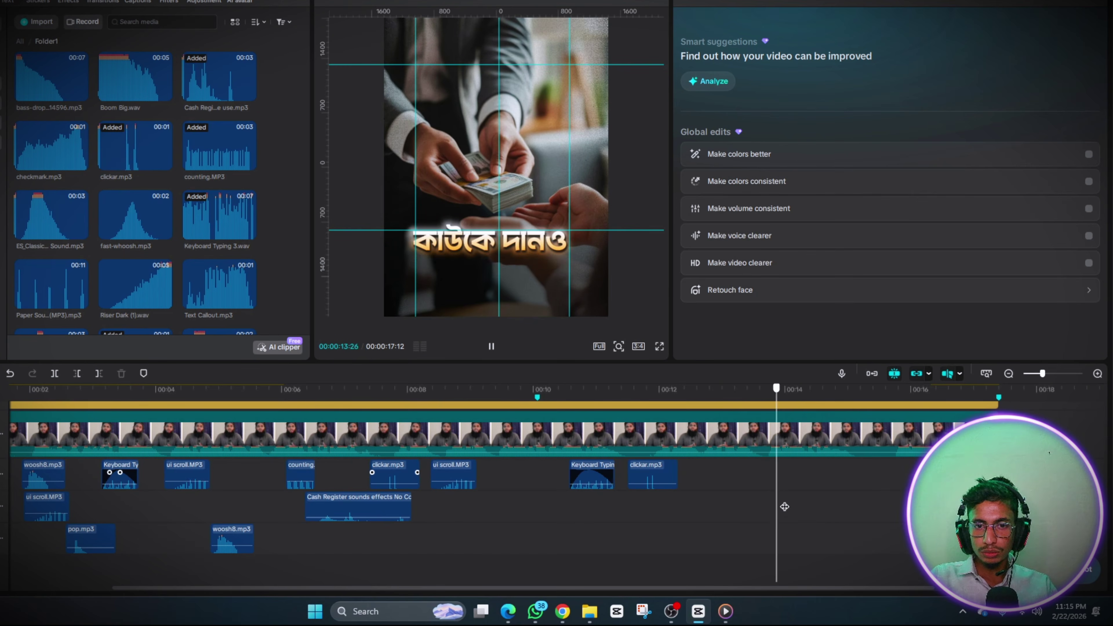
Copy ui scroll.MP3 to the first audio track at about 00:00:13:16, under the কাউকে দানও caption, and replay it
left_click_drag(747, 506, 775, 473)
left_click(460, 476)
key("ctrl+c")
key("ctrl+v")
left_click(775, 508)
left_click(744, 508)
key("space")
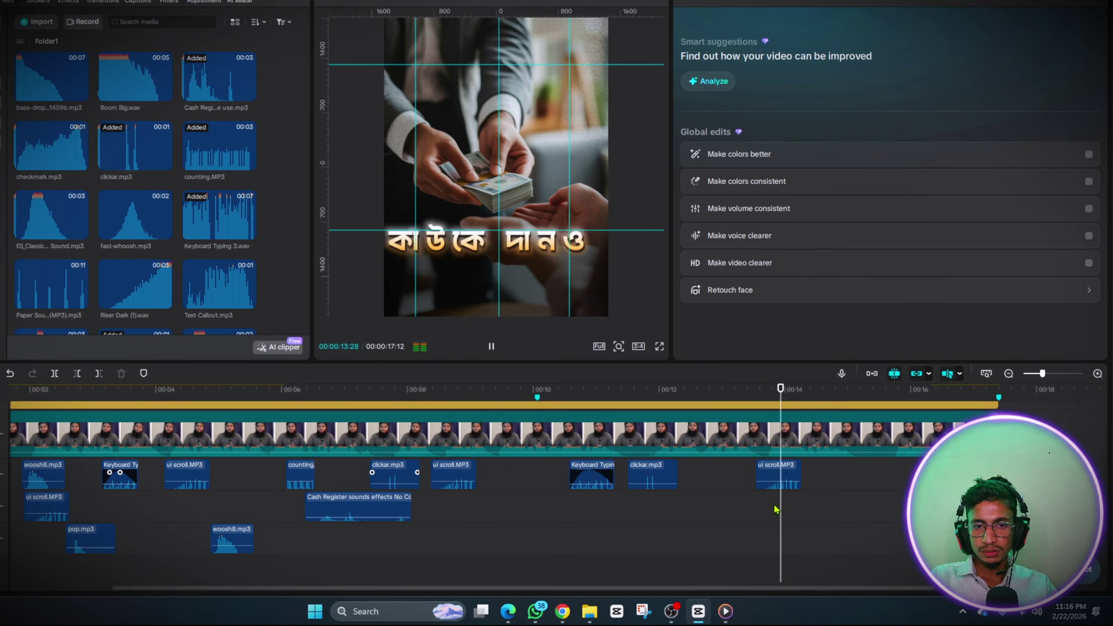
key("space")
Copy Keyboard Typing 3.wav to the second audio track under the করতে পারবেন না caption and shift its start to about 00:00:14:08
scroll(775, 509, "right", 3)
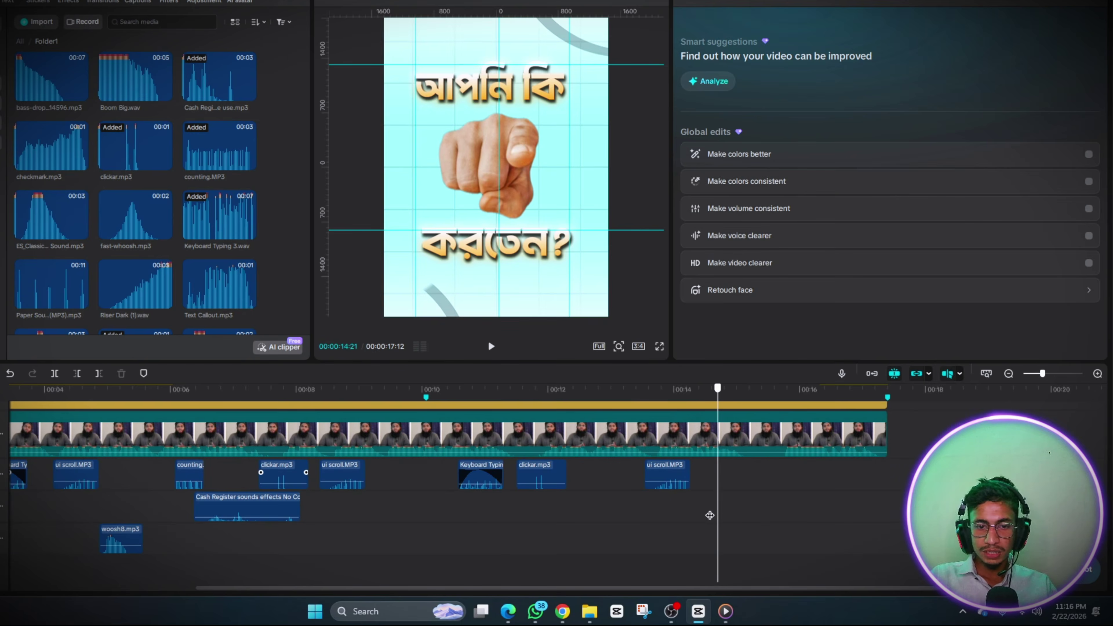
left_click(484, 479)
key("ctrl+c")
key("ctrl+v")
left_click_drag(741, 509, 701, 509)
left_click(663, 530)
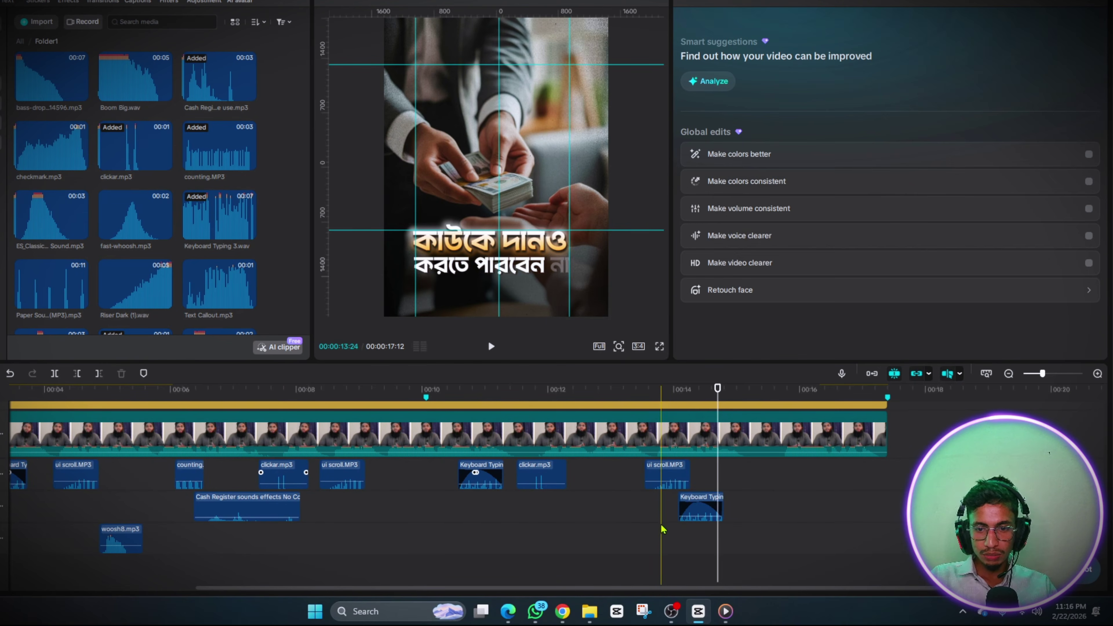
key("space")
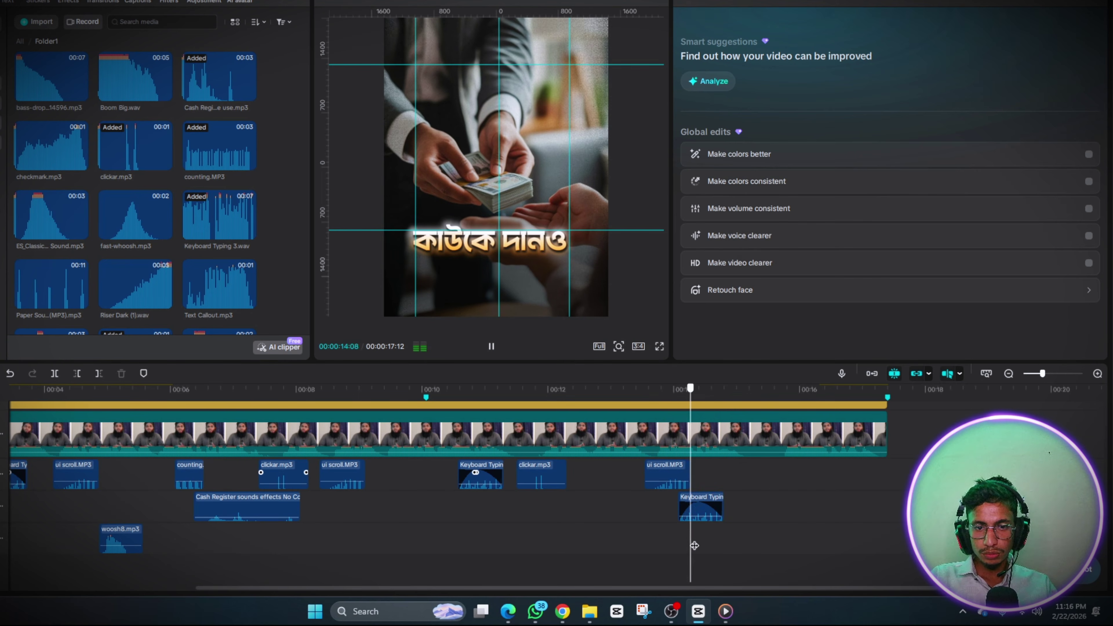
left_click_drag(700, 517, 713, 516)
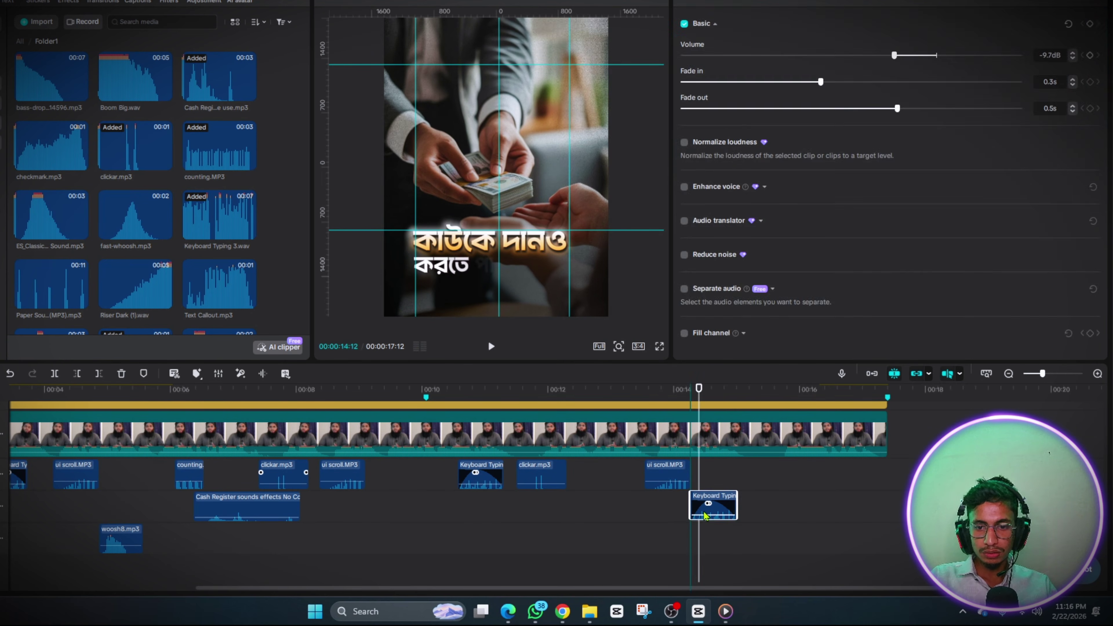
Replay the করতে পারবেন না caption section and add woosh8.mp3 to the first audio track at about 00:00:15:04, at the transition
left_click(686, 535)
scroll(686, 535, "up", 3)
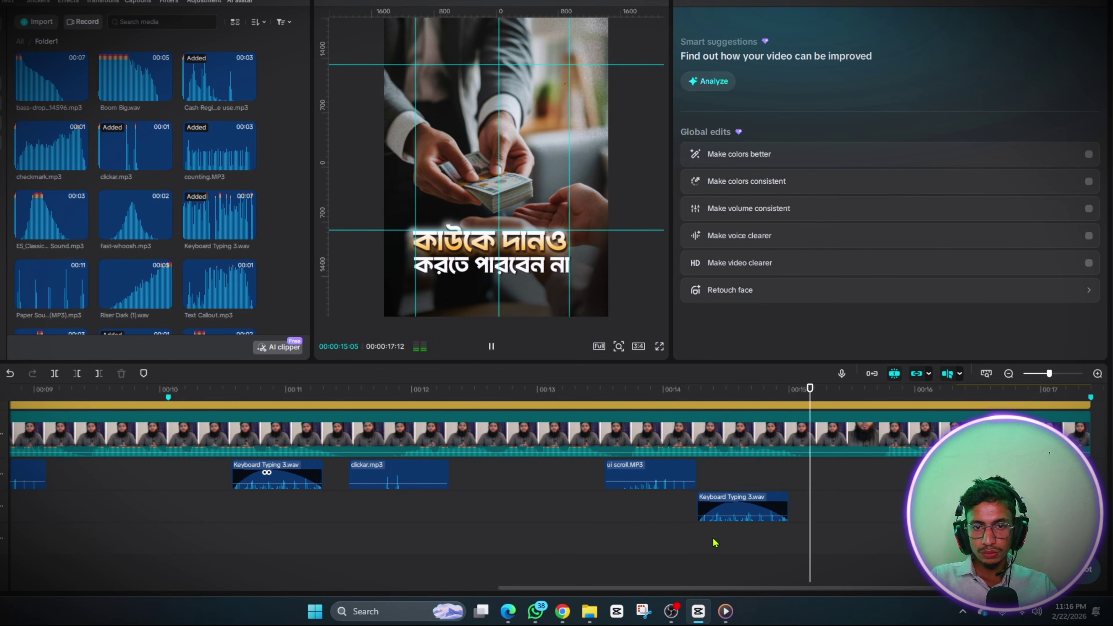
left_click(717, 543)
key("space")
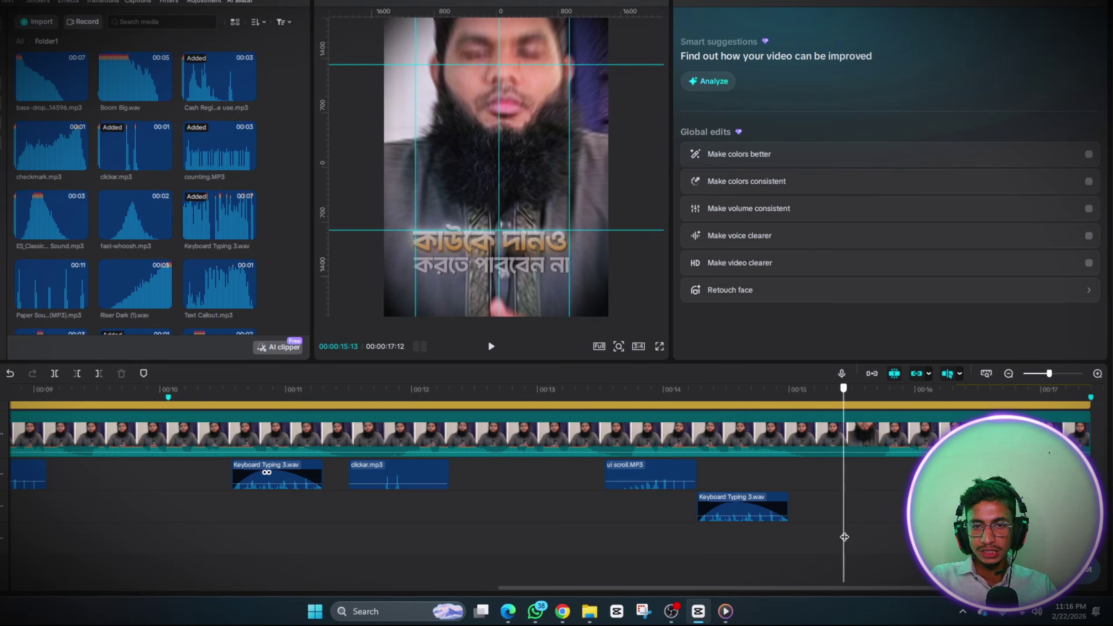
scroll(176, 196, "down", 5)
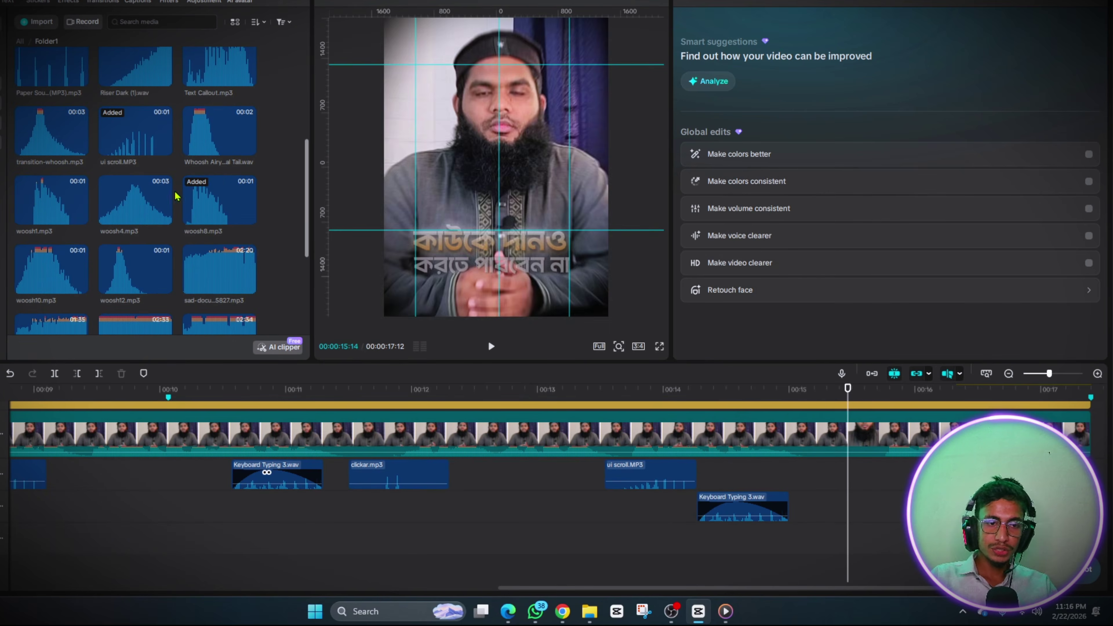
left_click_drag(211, 206, 809, 482)
key("space")
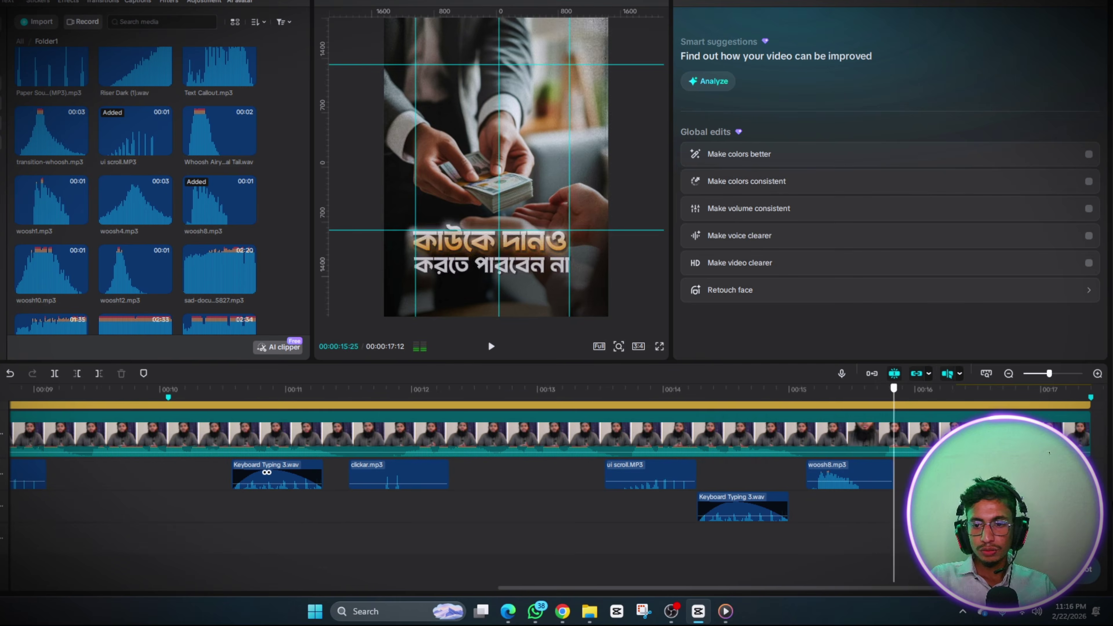
Lower the volume of the new woosh8.mp3 clip to about -3.1 dB and replay the transition
left_click(815, 518)
scroll(651, 579, "right", 3)
left_click(591, 573)
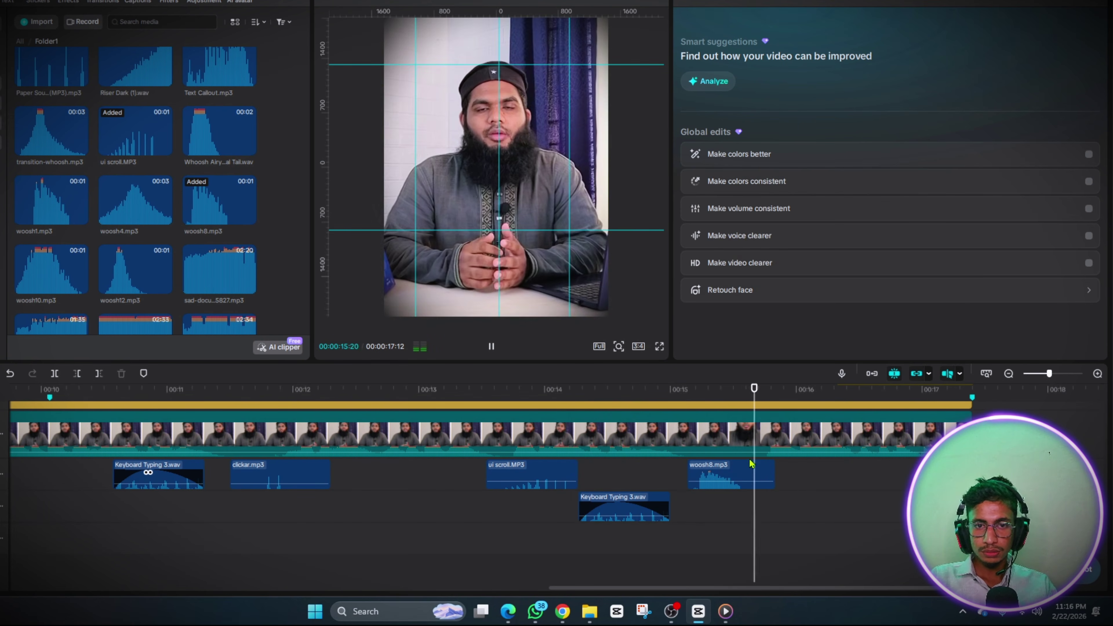
left_click(696, 512)
left_click(697, 512)
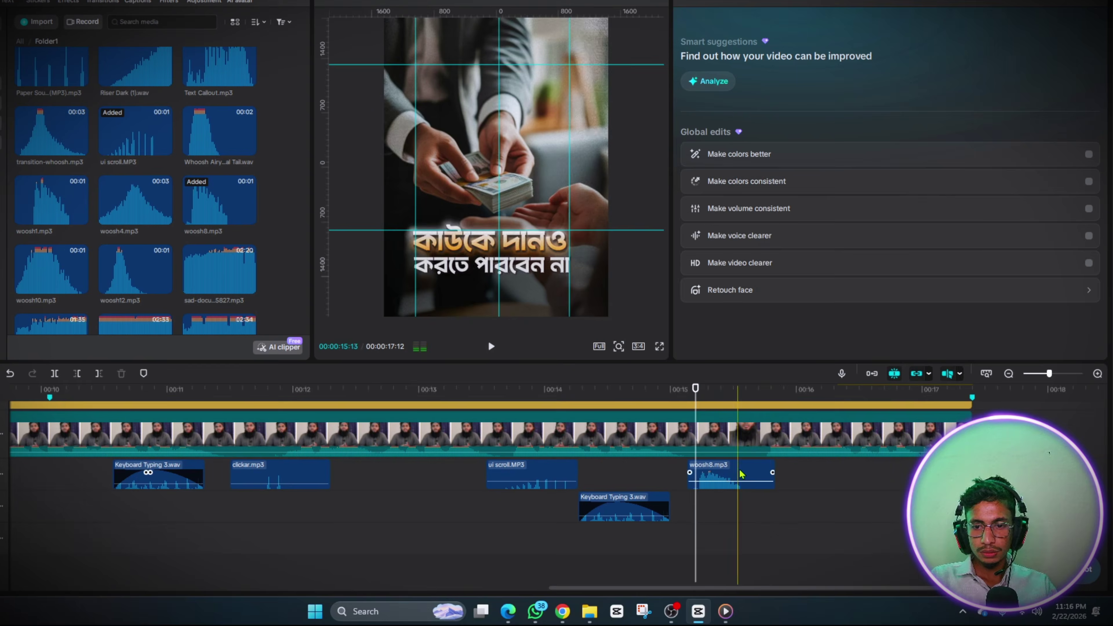
left_click(732, 482)
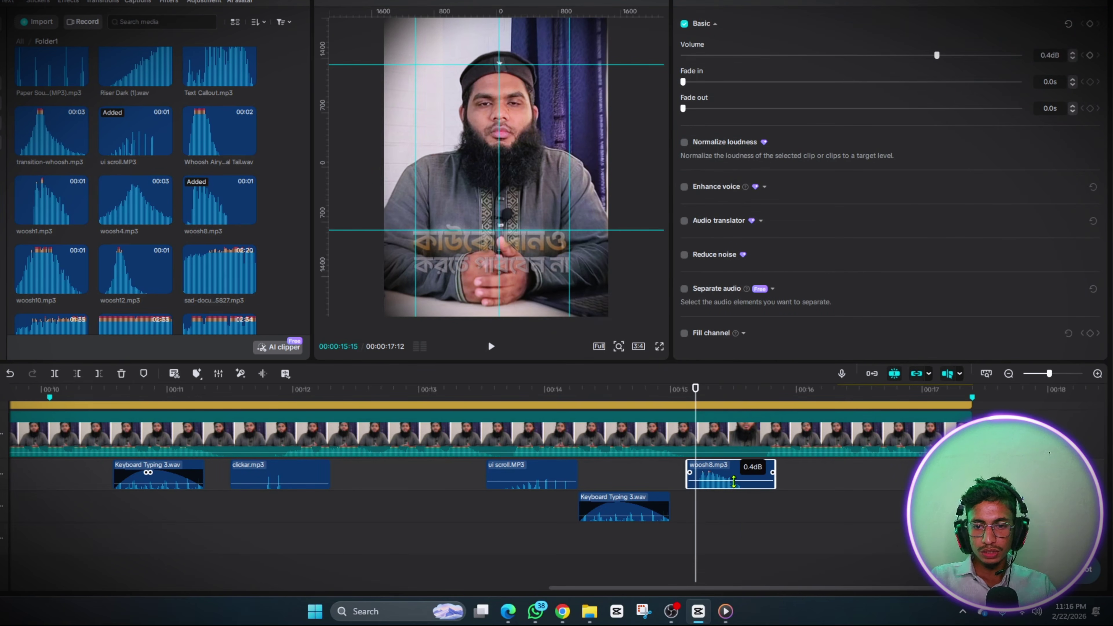
key("space")
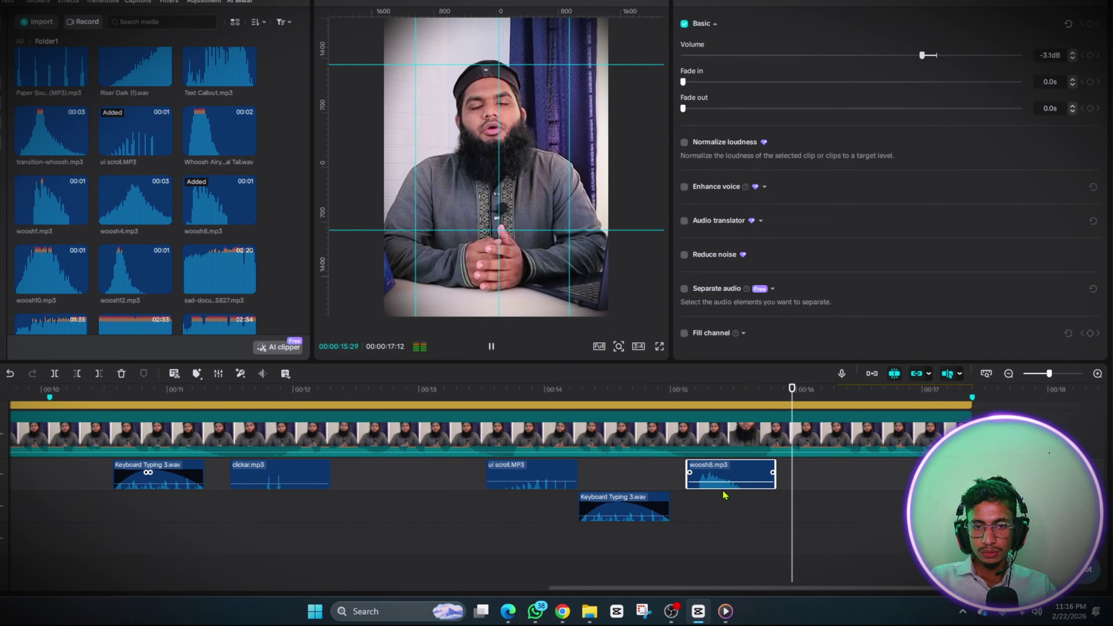
left_click(702, 509)
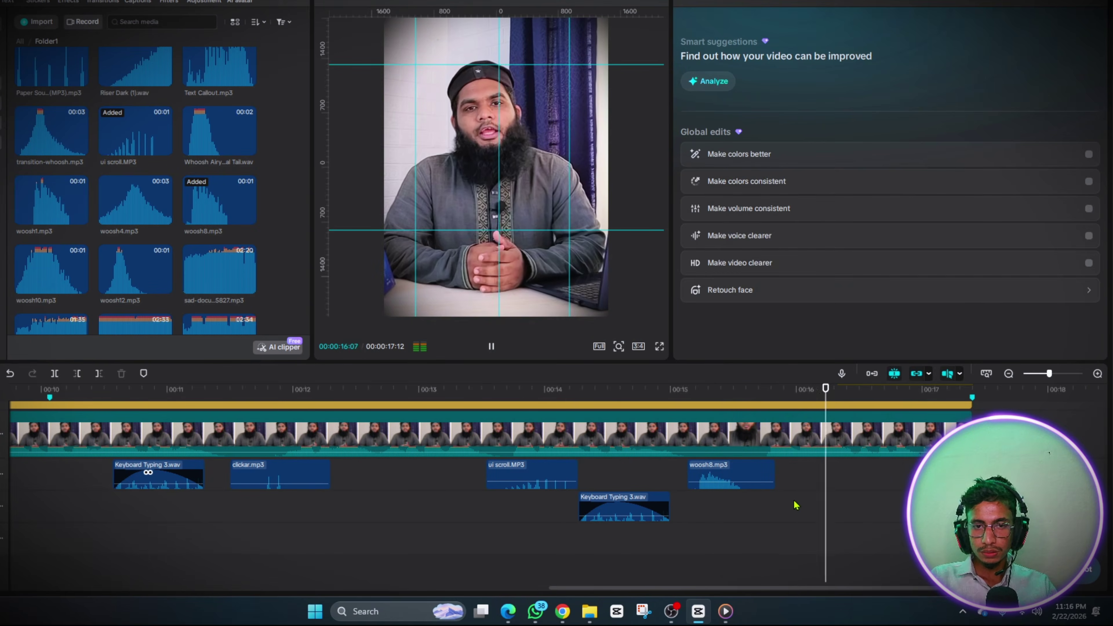
Copy ui scroll.MP3 to the first audio track at about 00:00:16:01, near the আপনি কি caption, and replay it
left_click(797, 506)
scroll(797, 505, "right", 3)
left_click(684, 500)
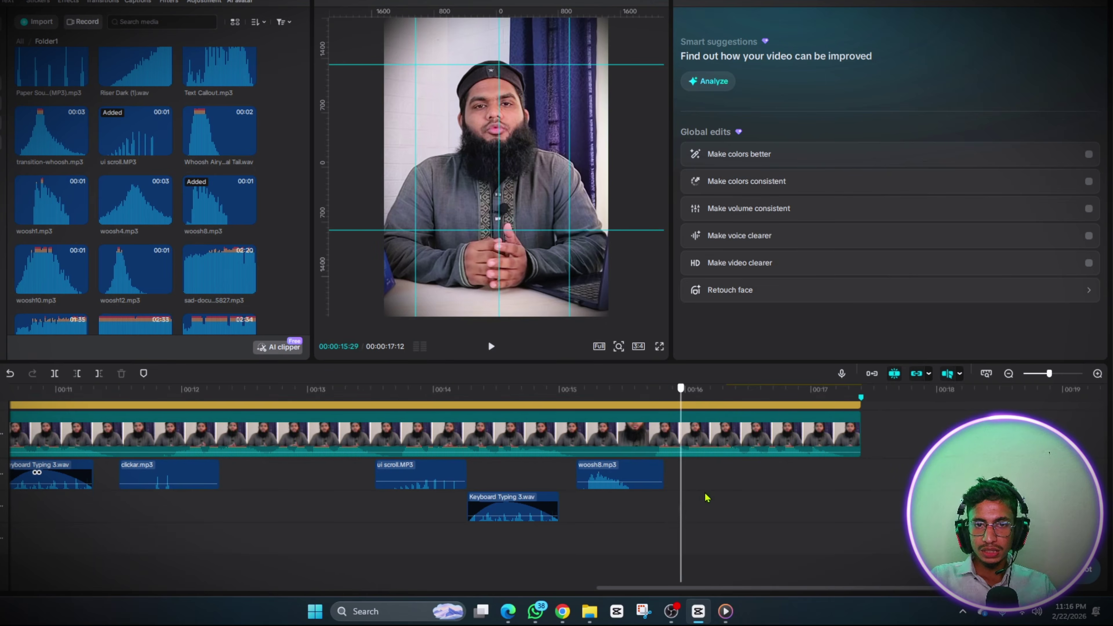
left_click(741, 496)
left_click(418, 471)
left_click_drag(417, 472, 754, 483)
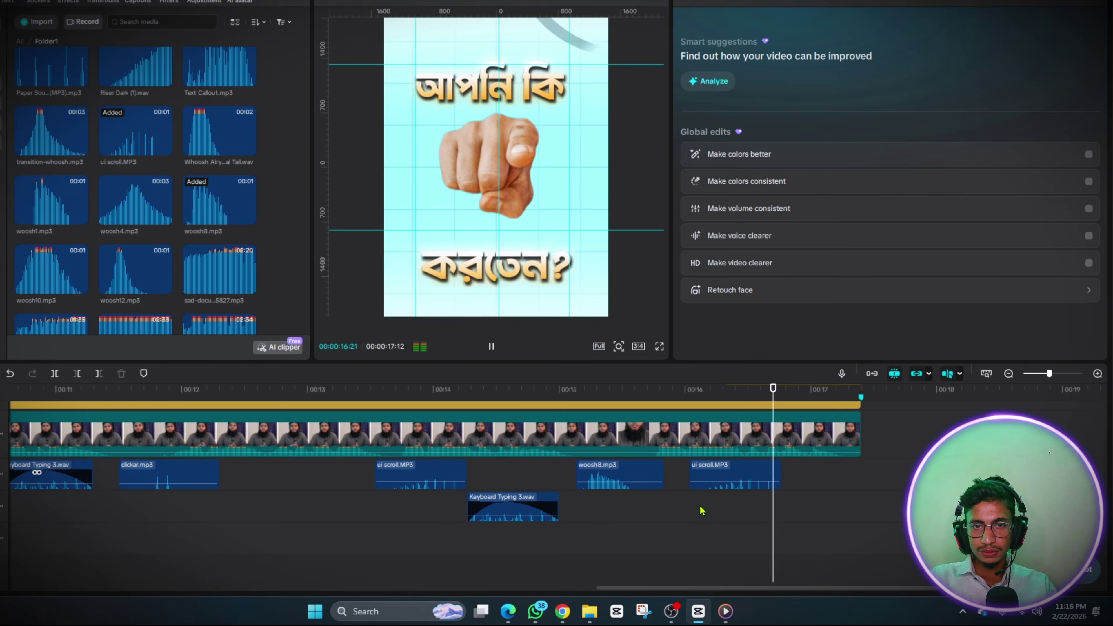
left_click(681, 519)
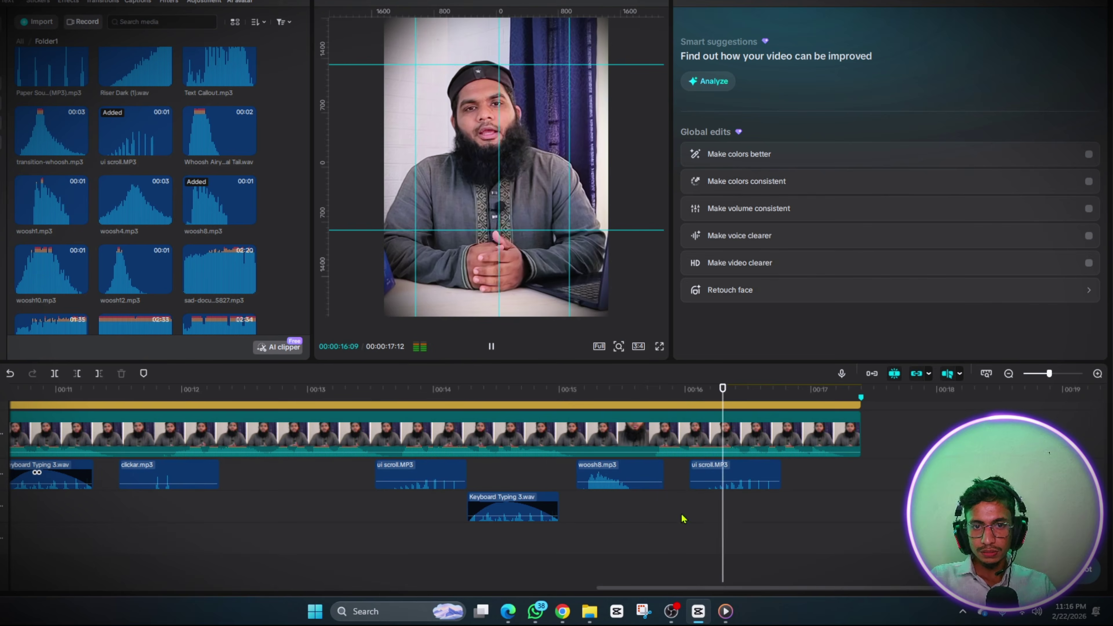
Shift the ui scroll.MP3 copy to start at about 00:00:16:07 and replay it
left_click(739, 523)
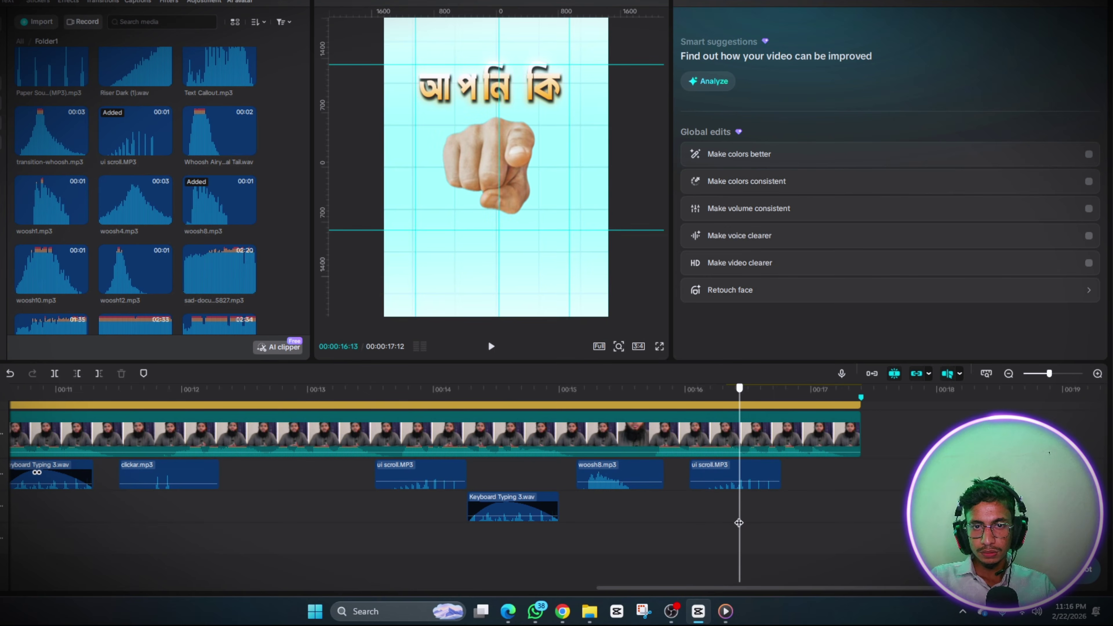
left_click_drag(727, 482, 751, 483)
left_click(724, 509)
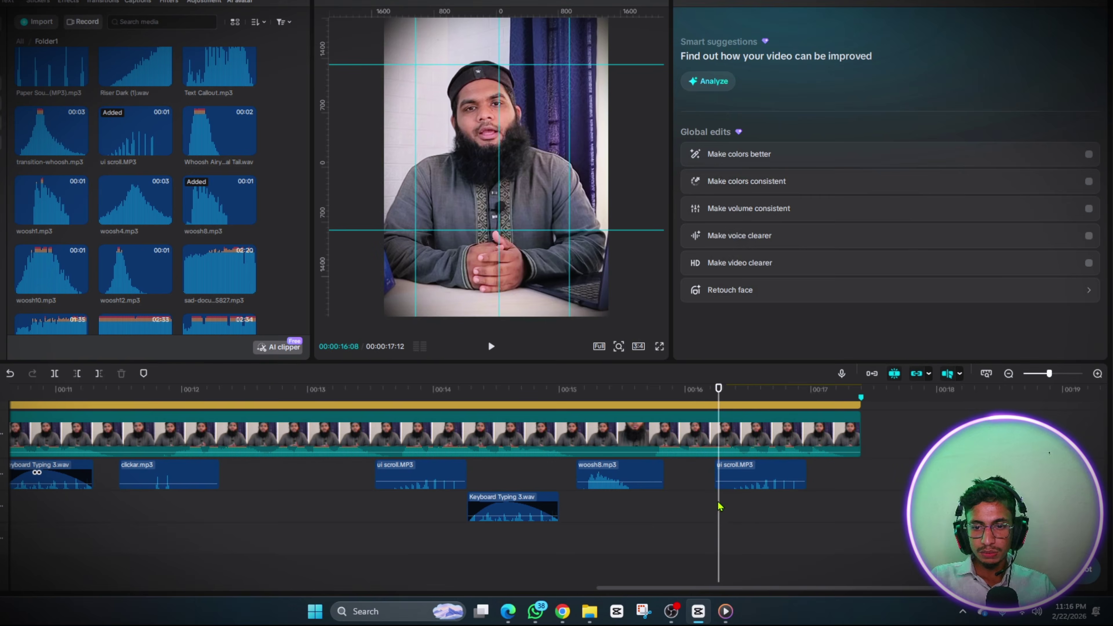
key("space")
Copy woosh8.mp3 to the second audio track at about 00:00:16:14, under the pointing-hand scene, and replay it
left_click_drag(645, 482, 813, 509)
left_click(740, 529)
key("space")
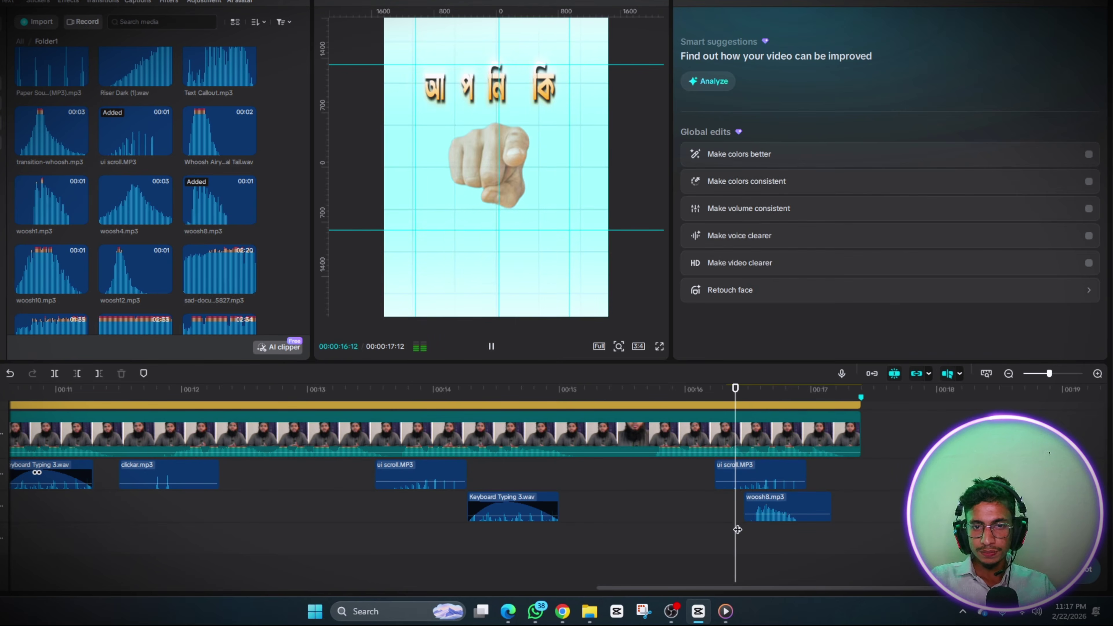
left_click(724, 532)
left_click(694, 535)
left_click(658, 540)
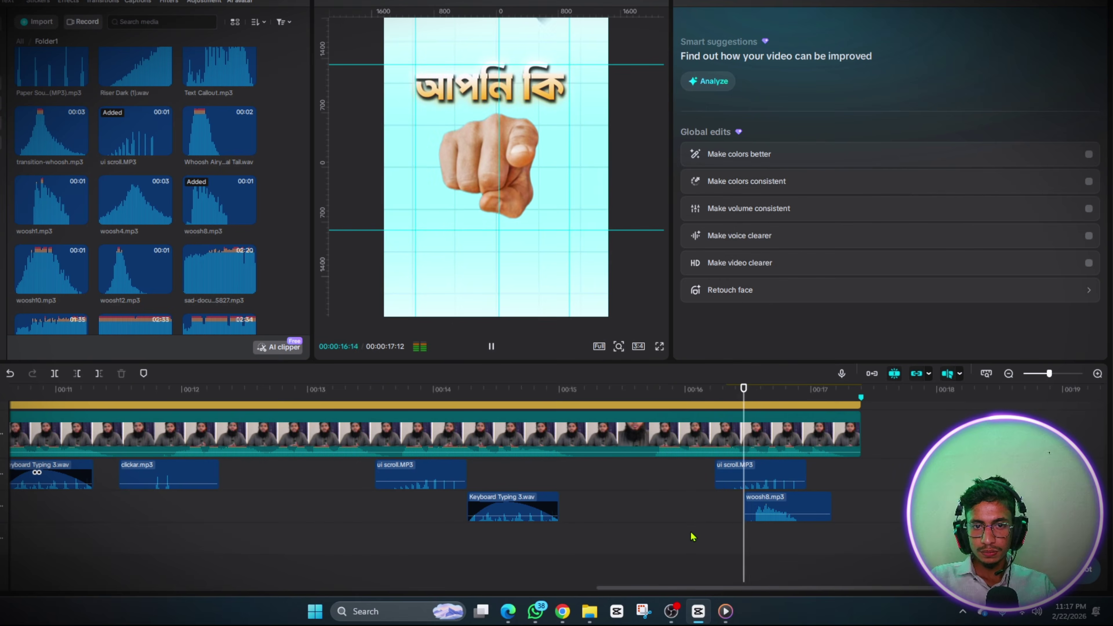
left_click(703, 536)
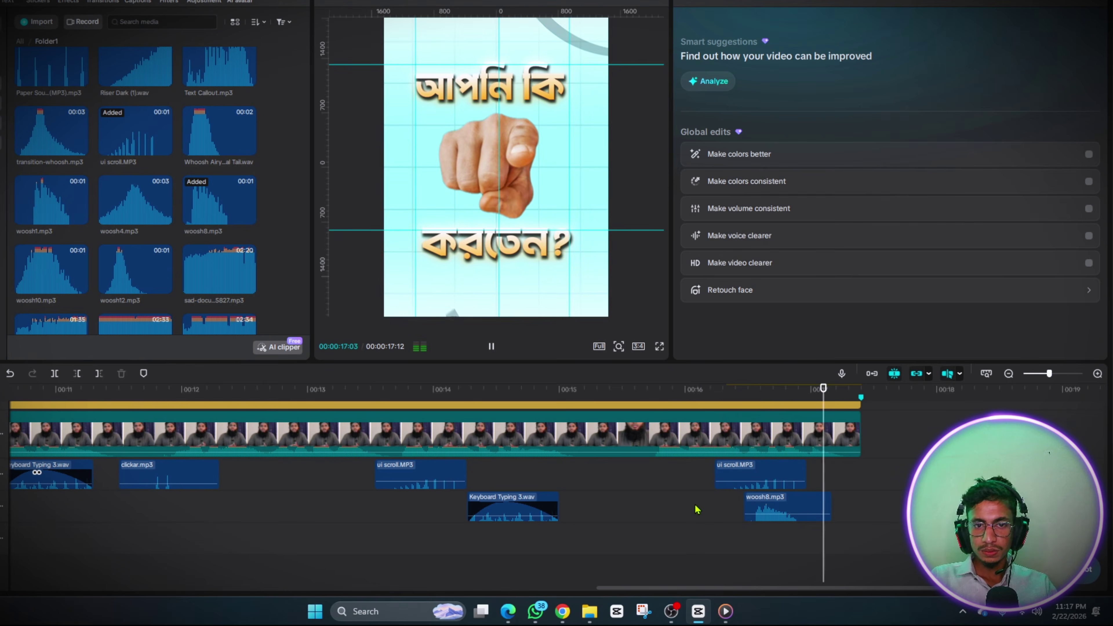
left_click(735, 517)
Duplicate clickar.mp3 onto the third audio track at about 00:00:16:24, under the করতেন? caption, and replay it
left_click(805, 534)
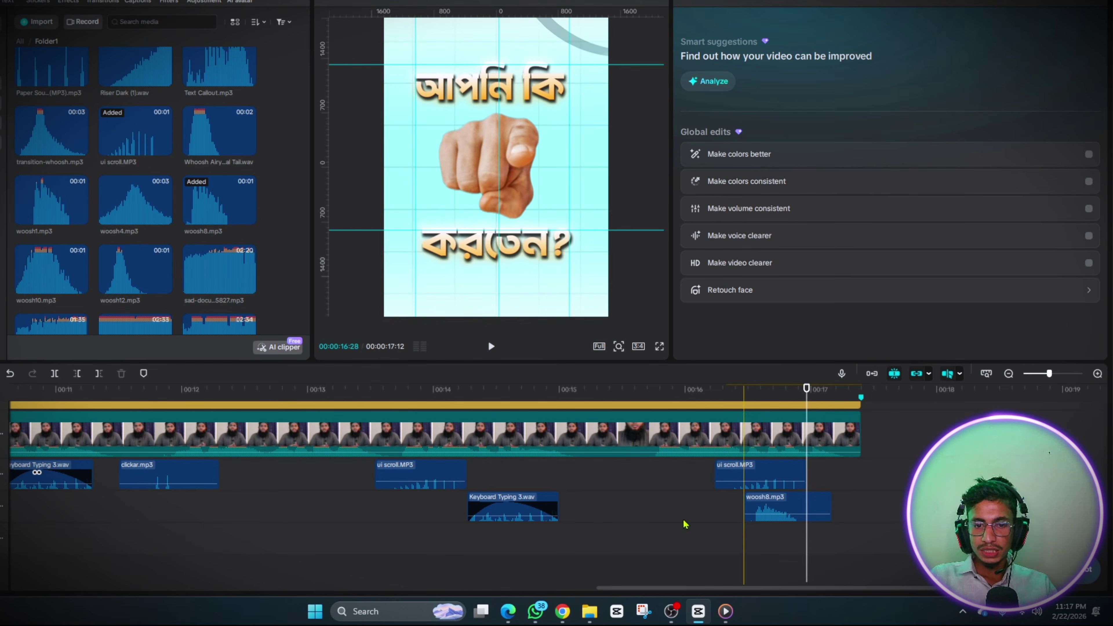
left_click_drag(187, 466, 853, 533)
left_click(780, 559)
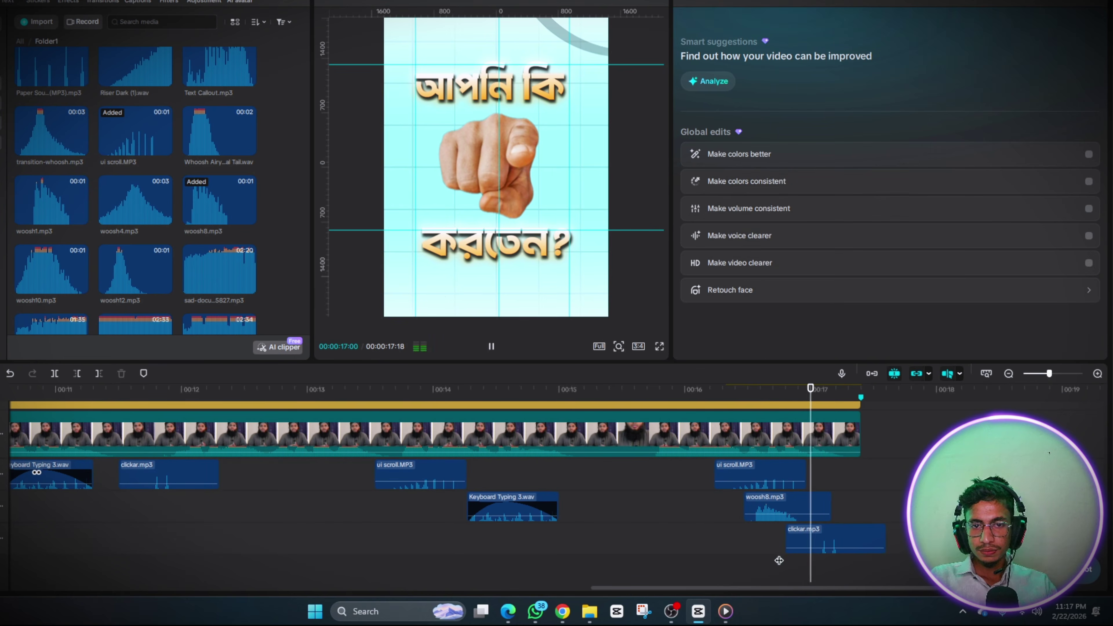
left_click(785, 564)
Move the clickar.mp3 copy earlier to start at about 00:00:16:14, checking its timing by replaying
left_click_drag(844, 538, 810, 539)
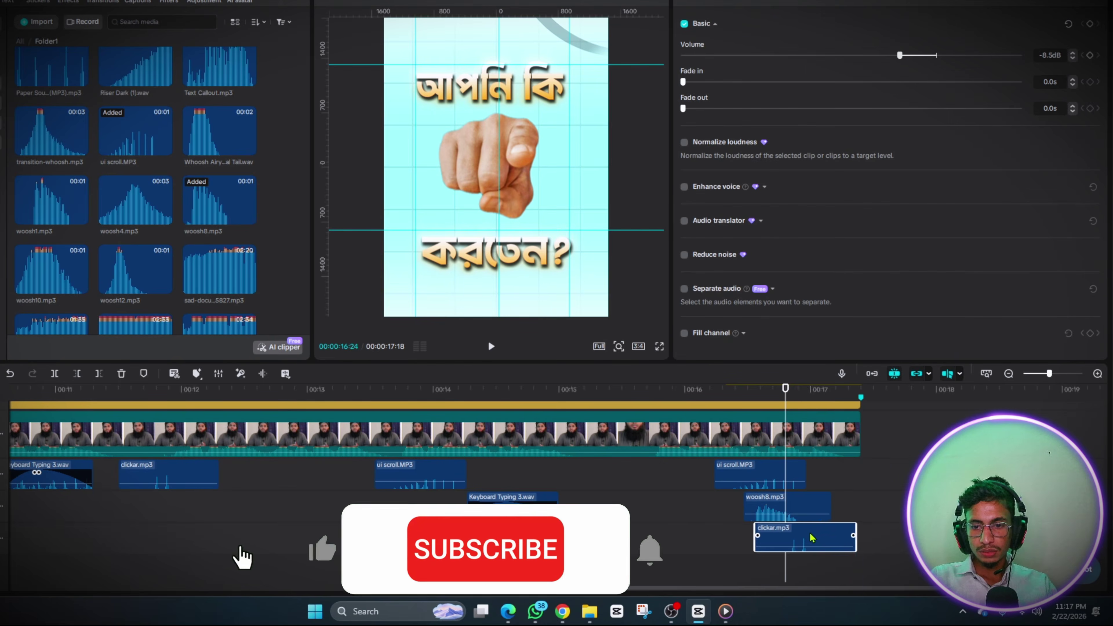
left_click(763, 565)
key("space")
key("space")
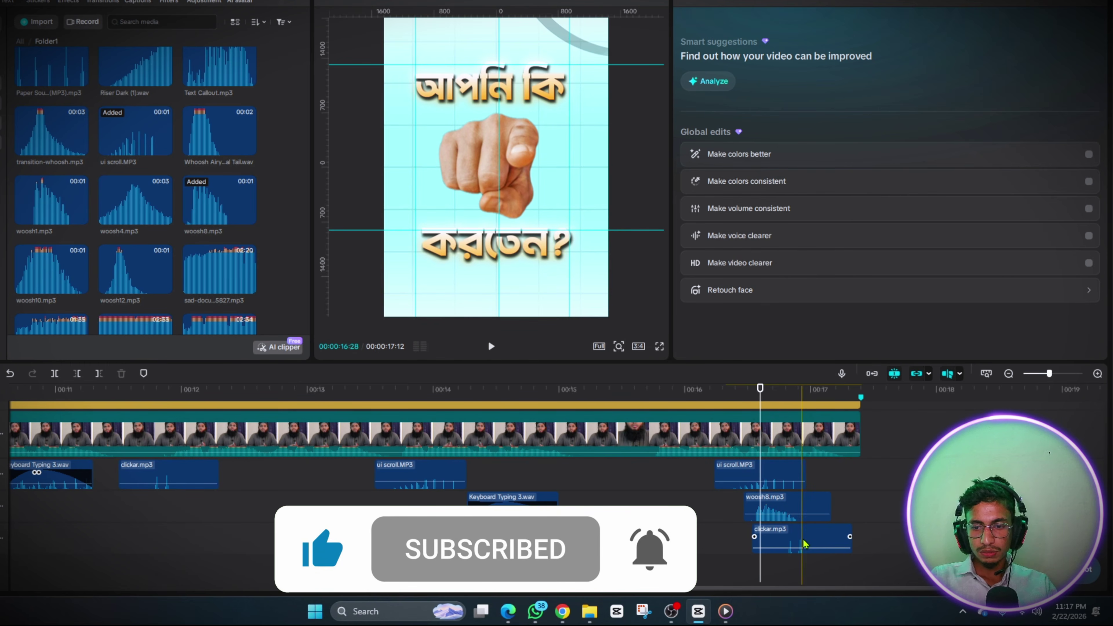
left_click_drag(805, 544, 794, 544)
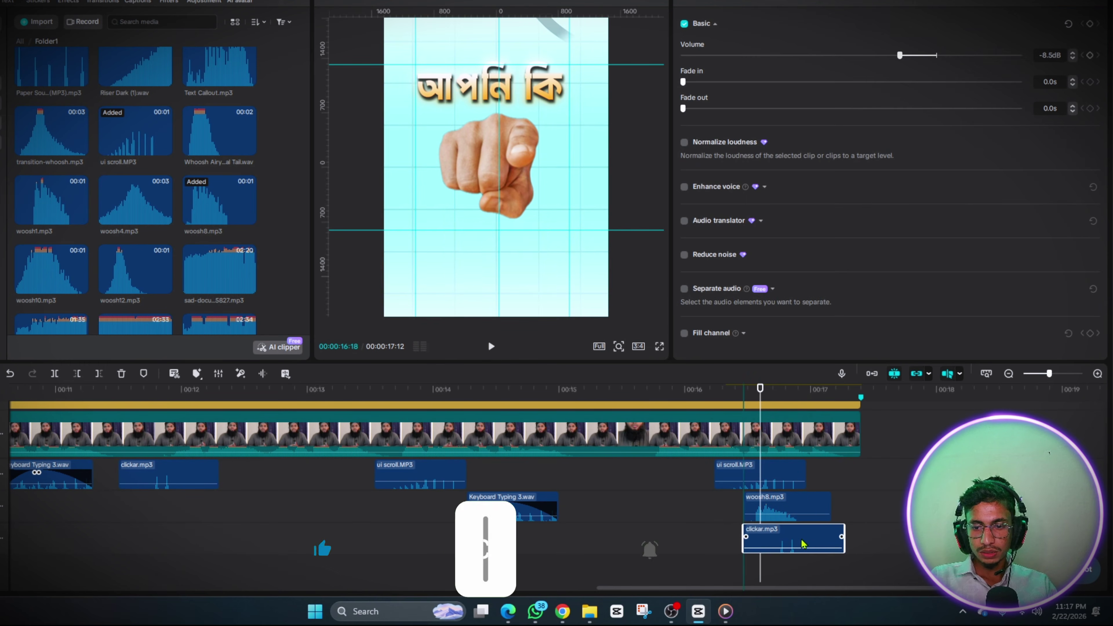
Preview the video in full screen, return to the timeline and place the playhead at the start of the video
left_click(659, 347)
key("space")
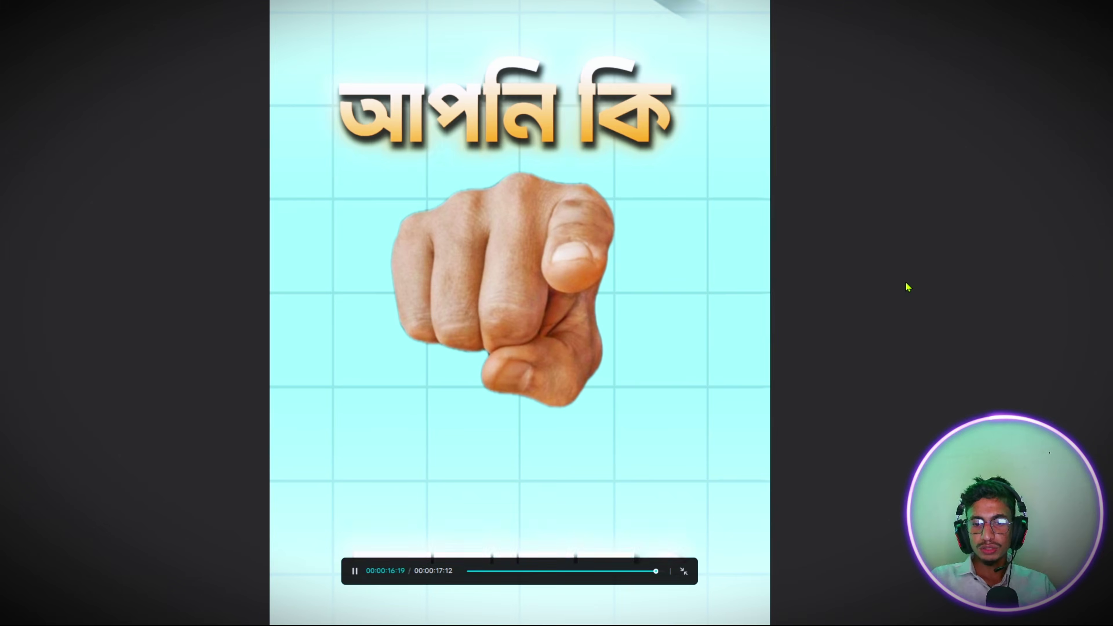
key("space")
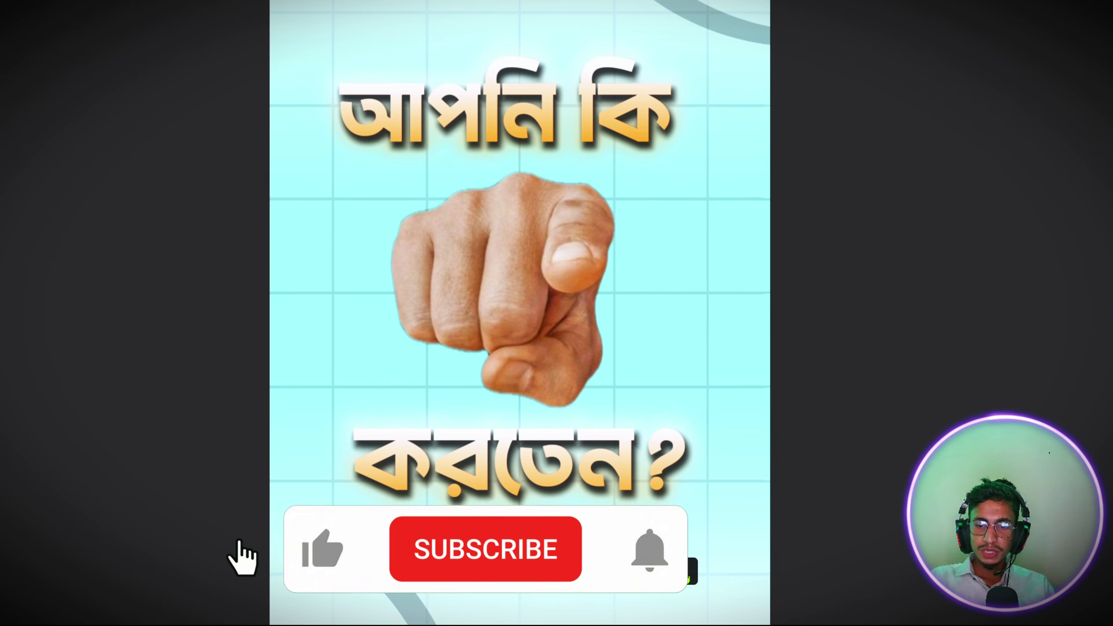
left_click(684, 571)
left_click(560, 484)
scroll(560, 484, "down", 2)
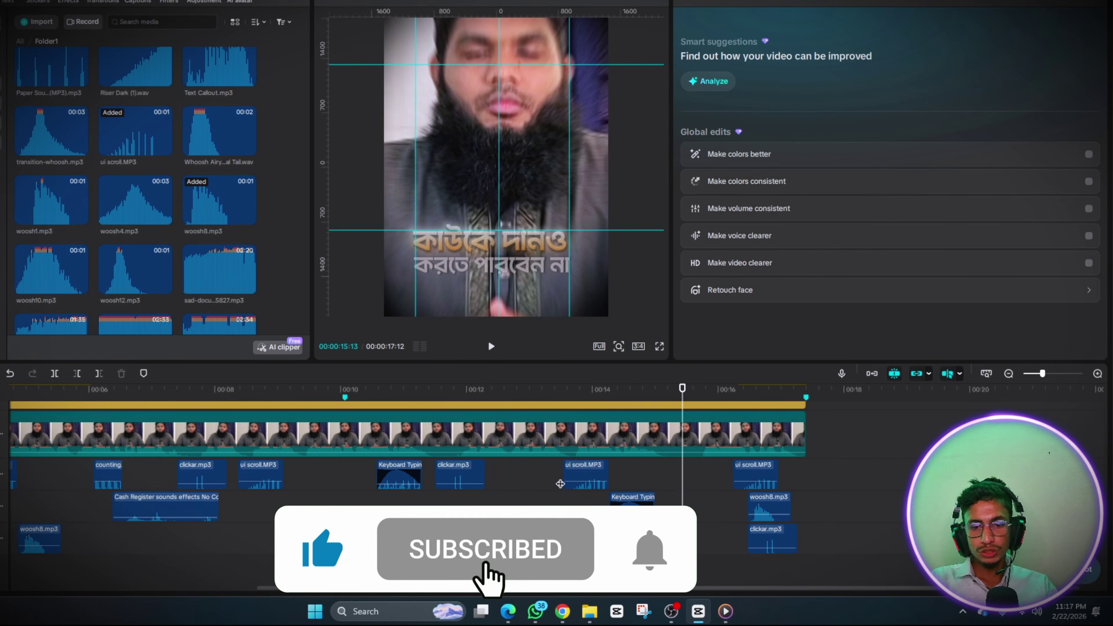
left_click_drag(508, 505, 39, 548)
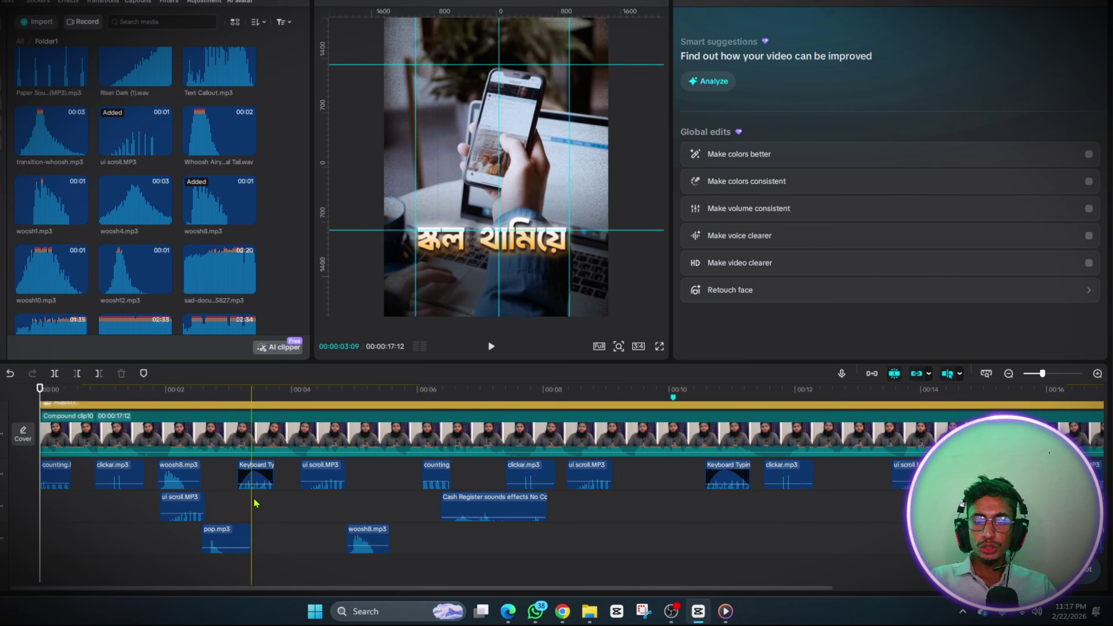